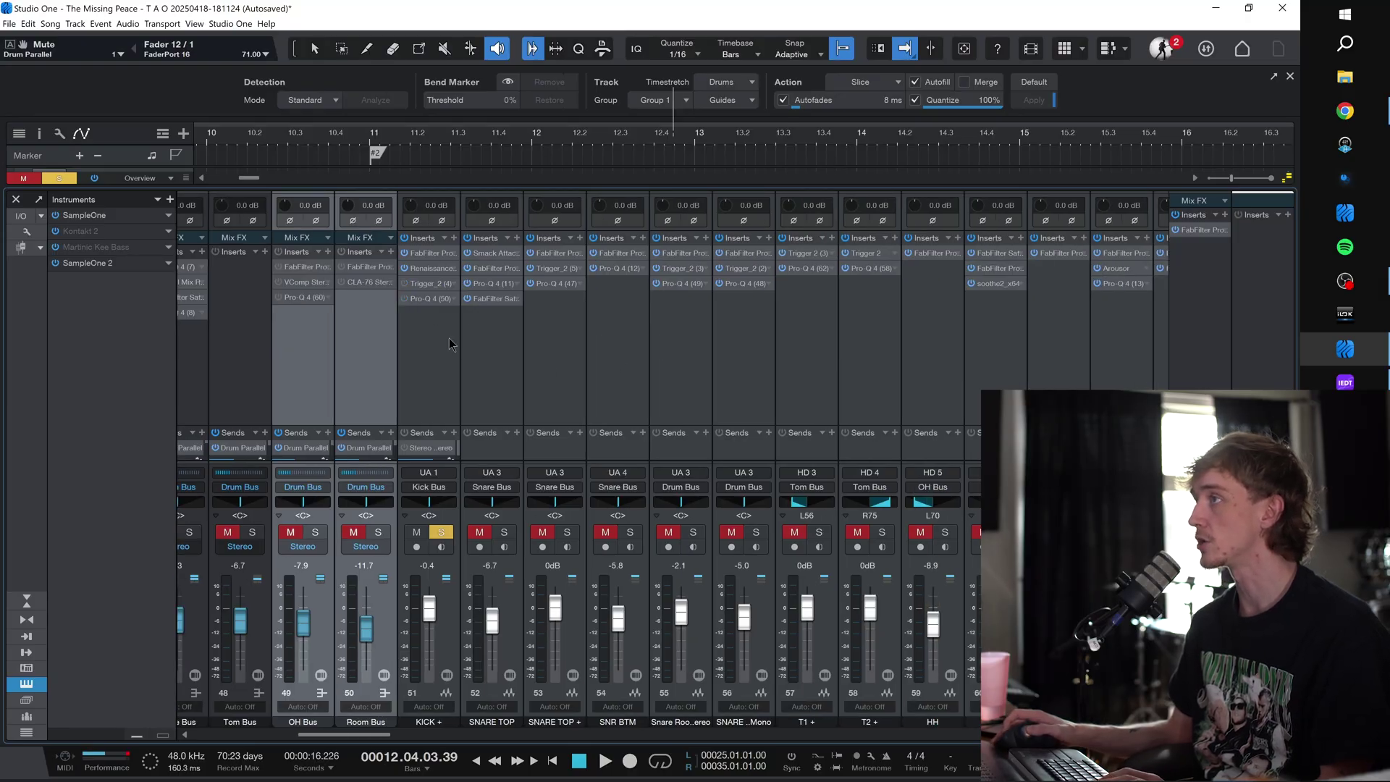
# Step: Solo the drum tracks from KICK + onward and mute the Snare Room stereo, SNARE Mono and SNARE TOP + tracks
pyautogui.hscroll(6, 448, 343)
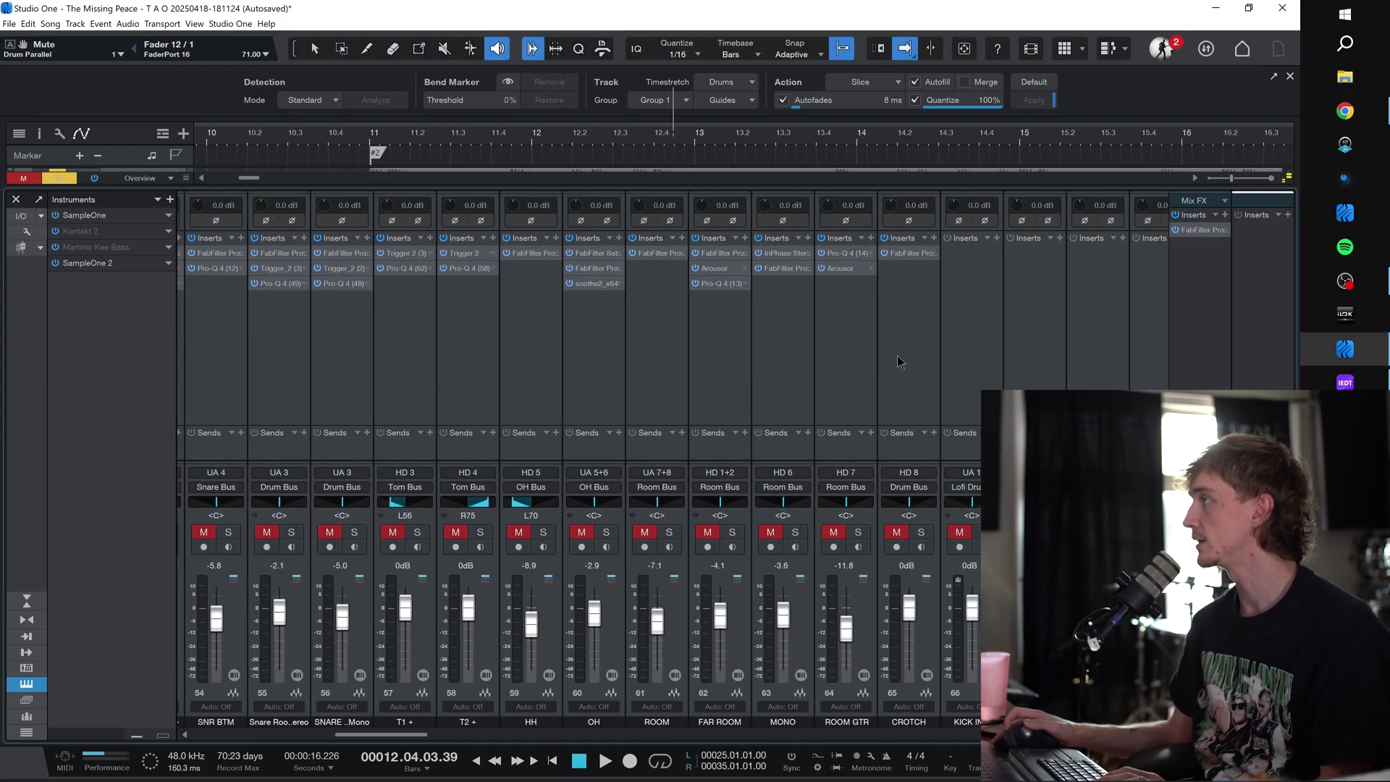
pyautogui.hscroll(-5, 879, 309)
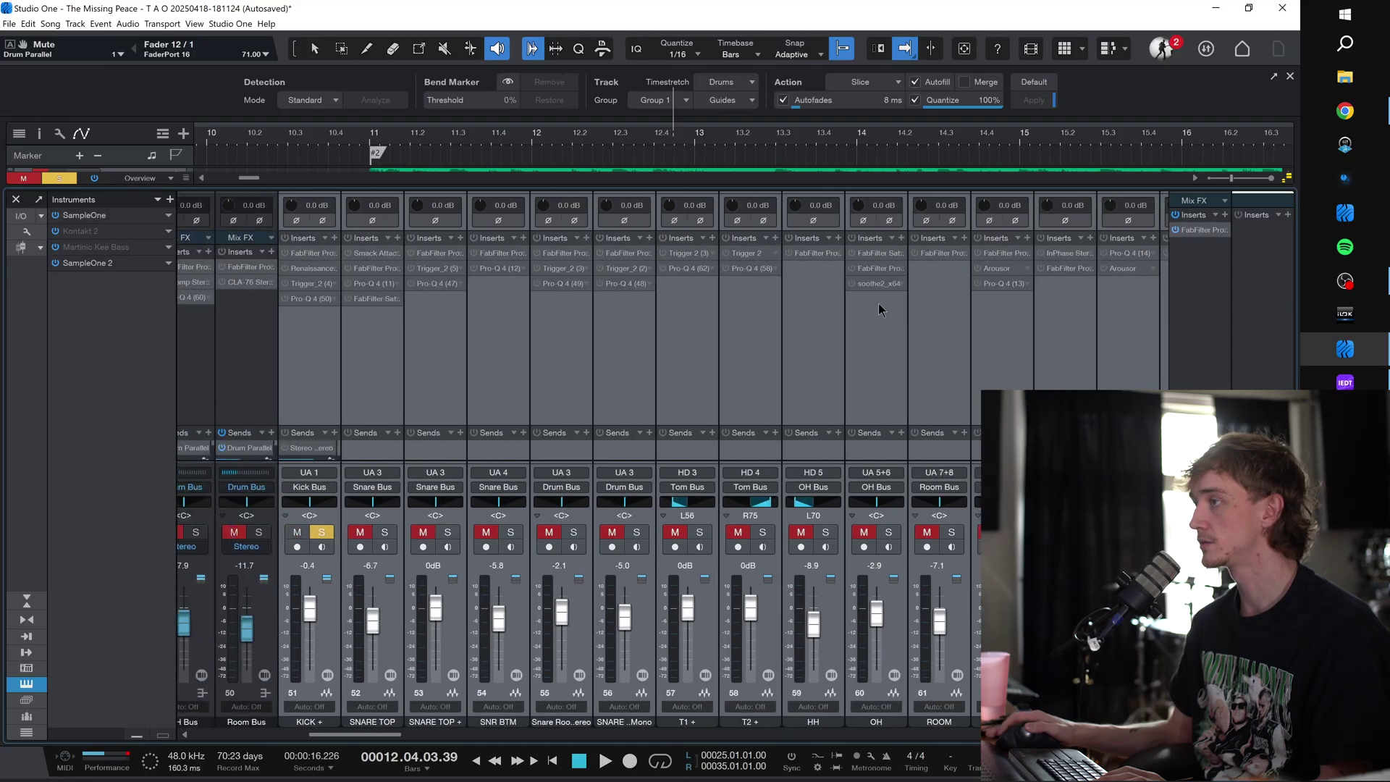
pyautogui.click(428, 533)
pyautogui.click(592, 532)
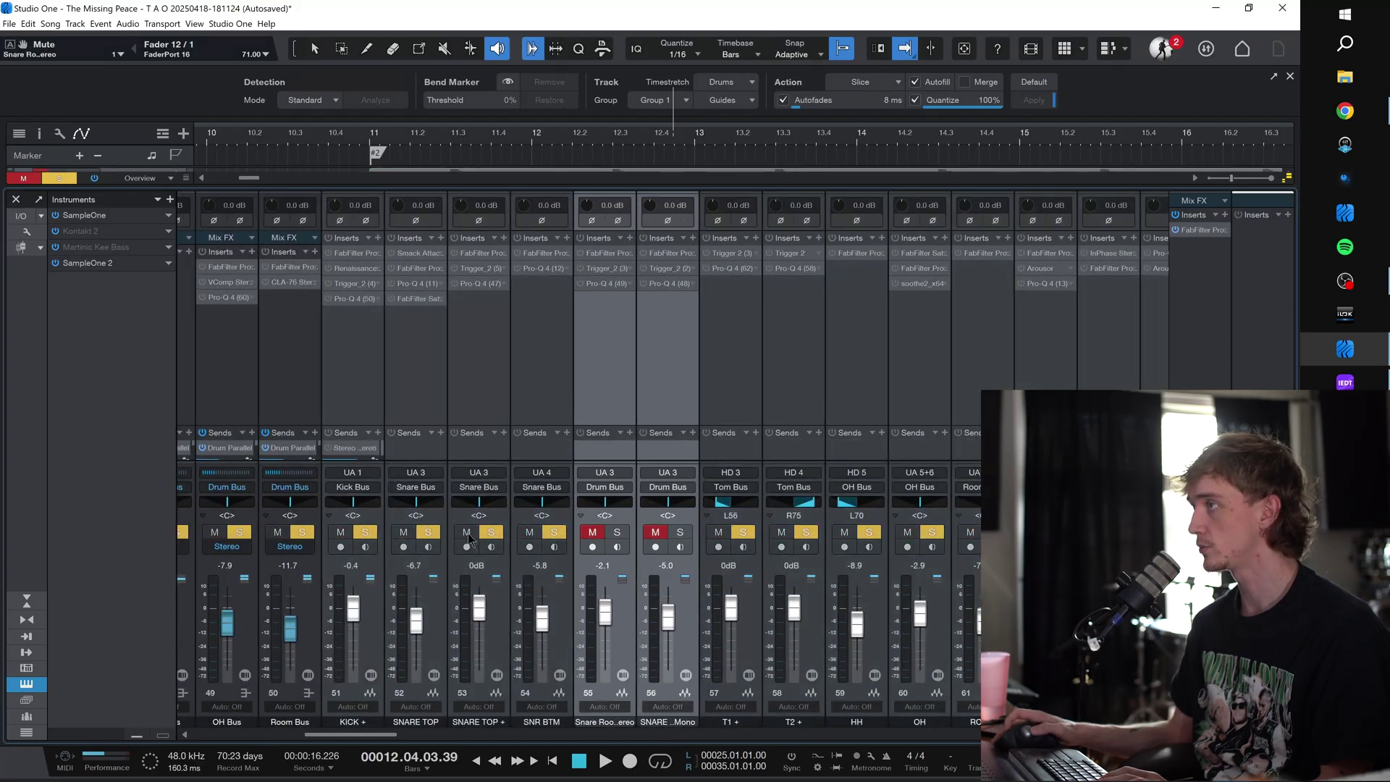
# Step: Play back the soloed drum kit with its inserts bypassed, checking the channels and buses across the mixer, and stop playback
pyautogui.hscroll(5, 627, 377)
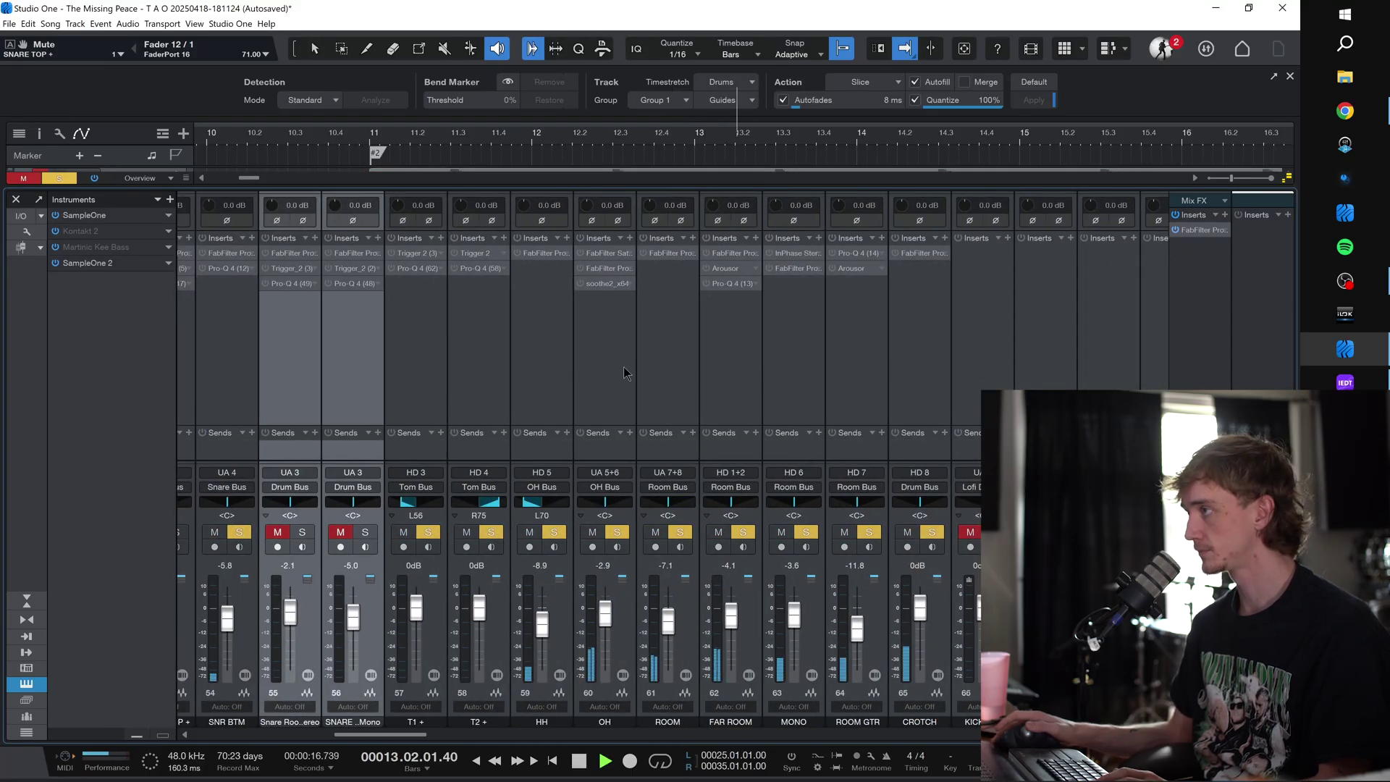
pyautogui.hscroll(-6, 624, 373)
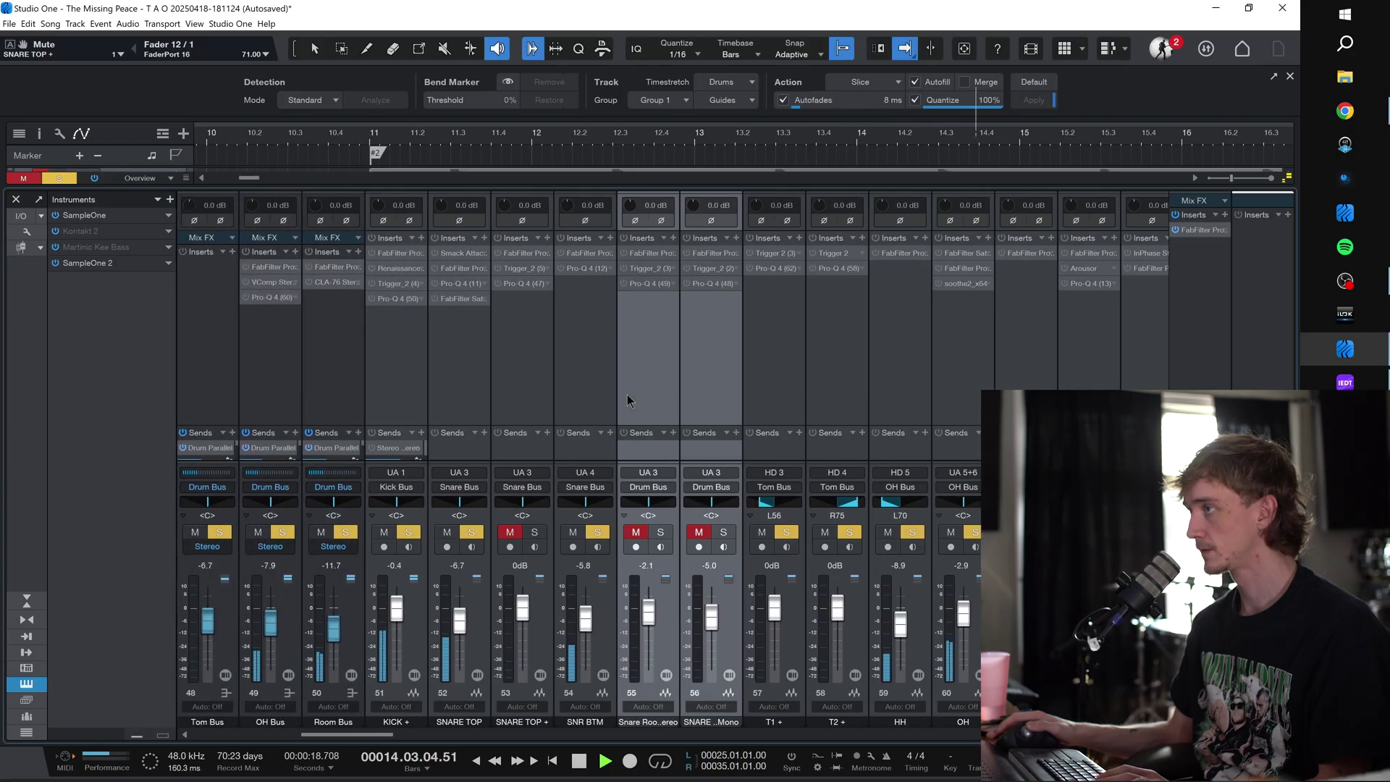
pyautogui.hscroll(-1, 588, 478)
pyautogui.click(564, 404)
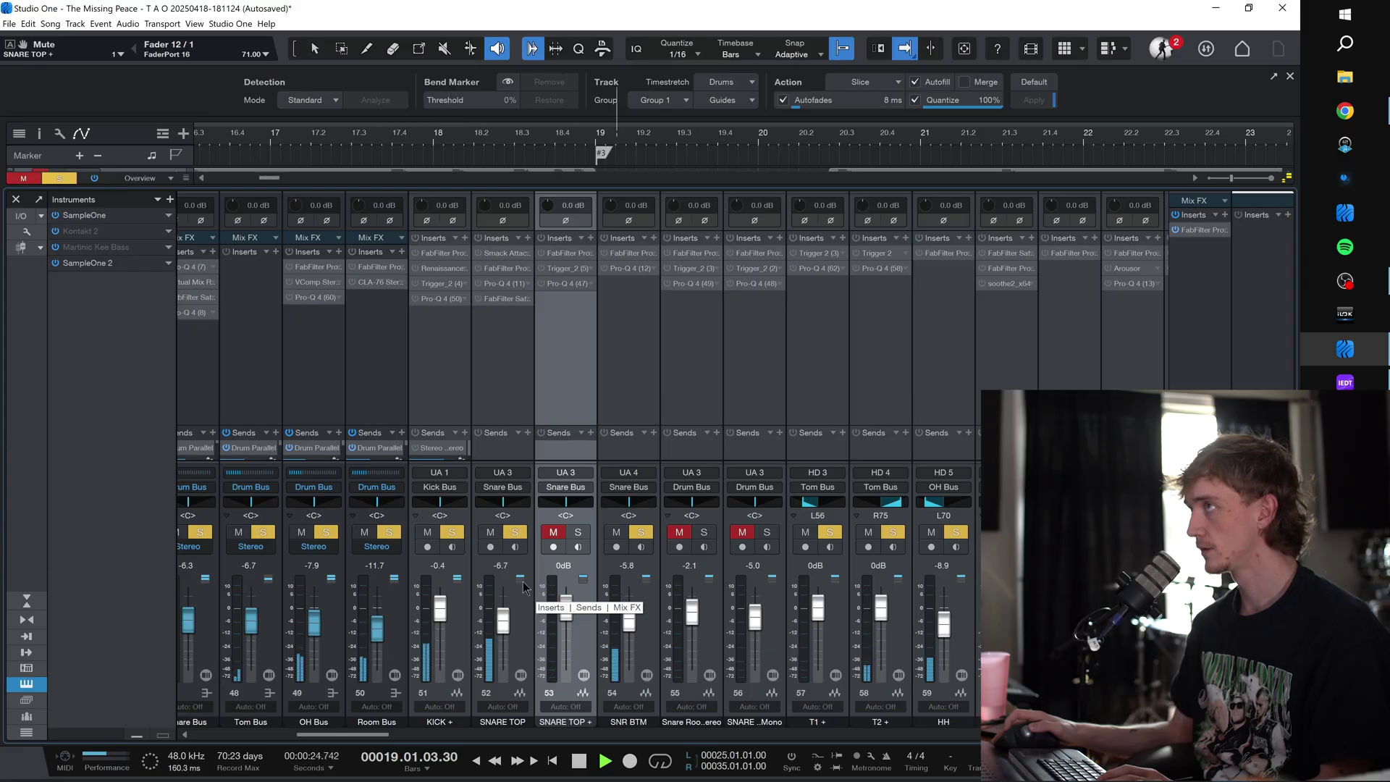
pyautogui.hscroll(-5, 485, 388)
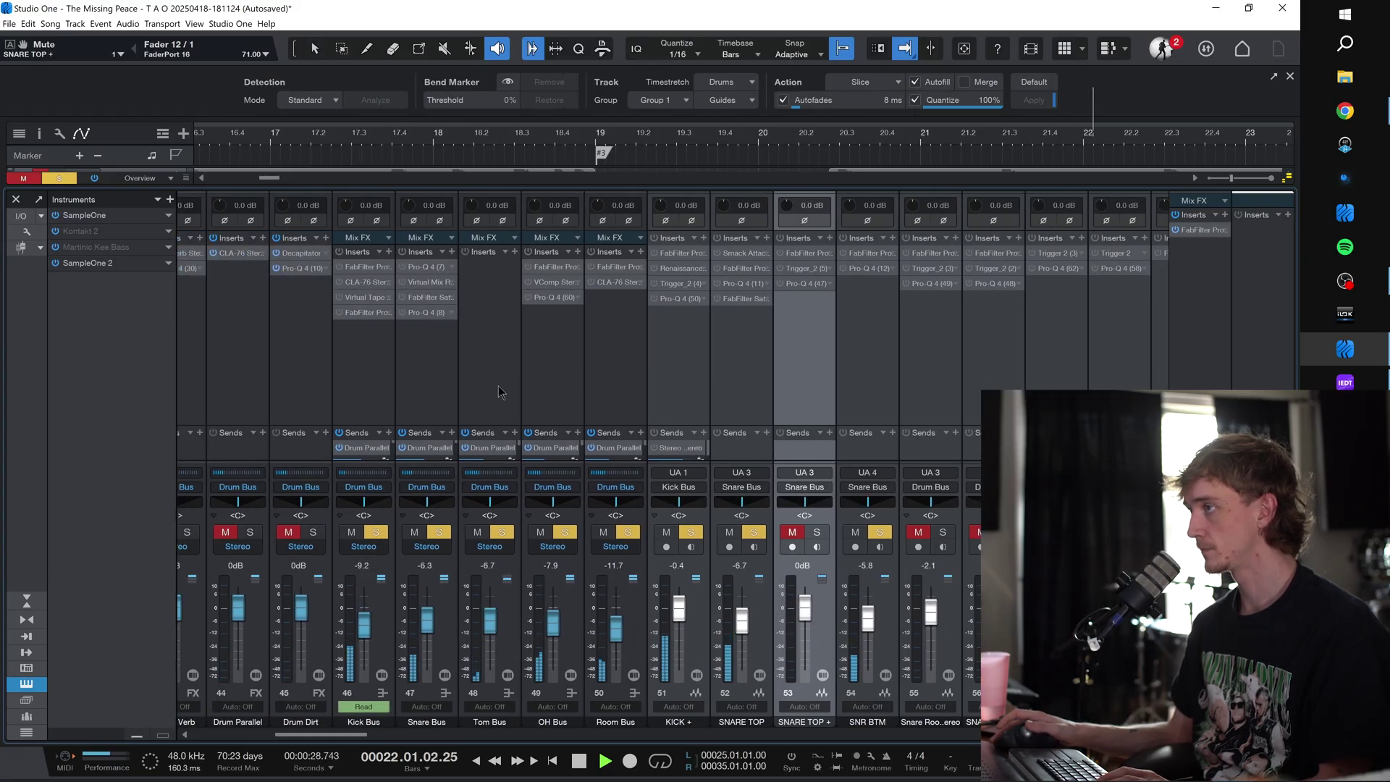
pyautogui.press('space')
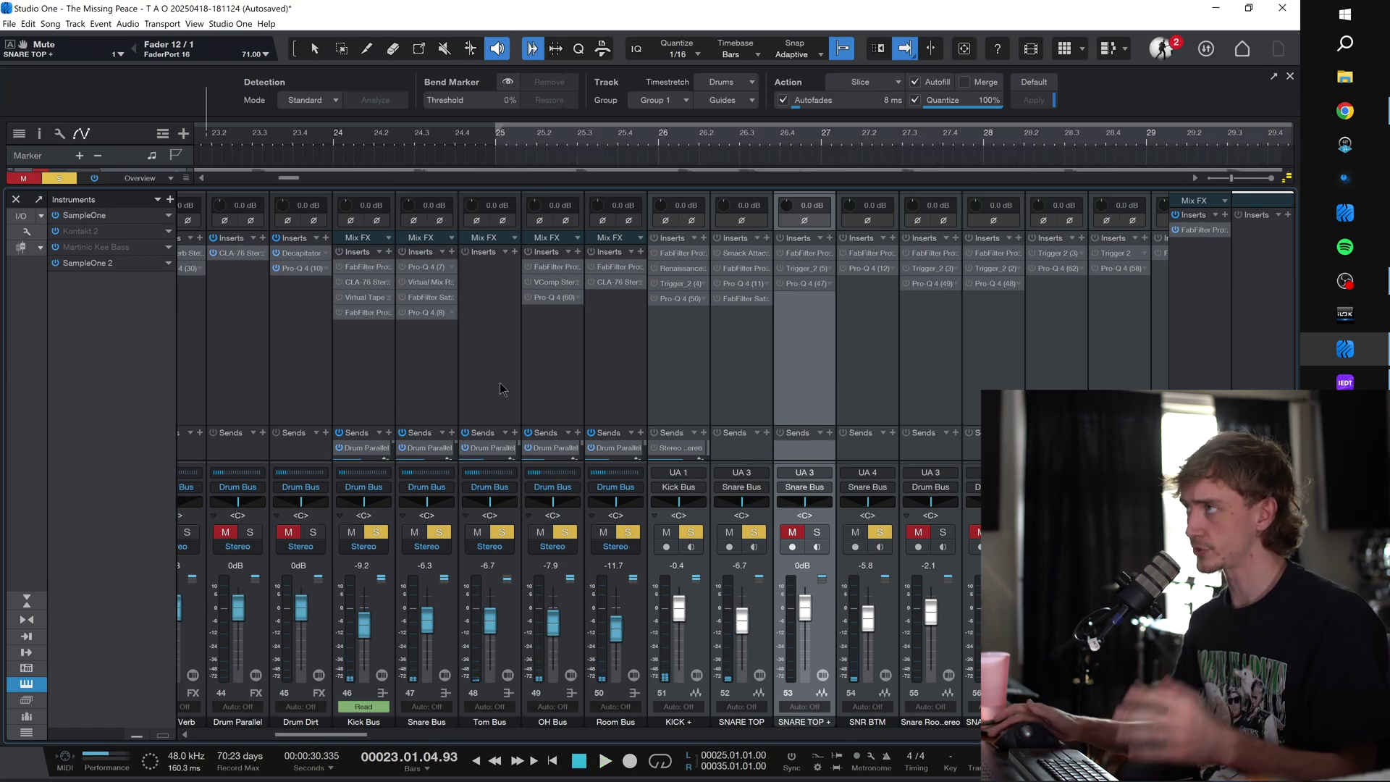
# Step: Solo only the KICK + track and audition it with its first two inserts enabled, ending with Renaissance Axx Stereo
pyautogui.click(677, 373)
pyautogui.hscroll(1, 738, 373)
pyautogui.hscroll(7, 738, 373)
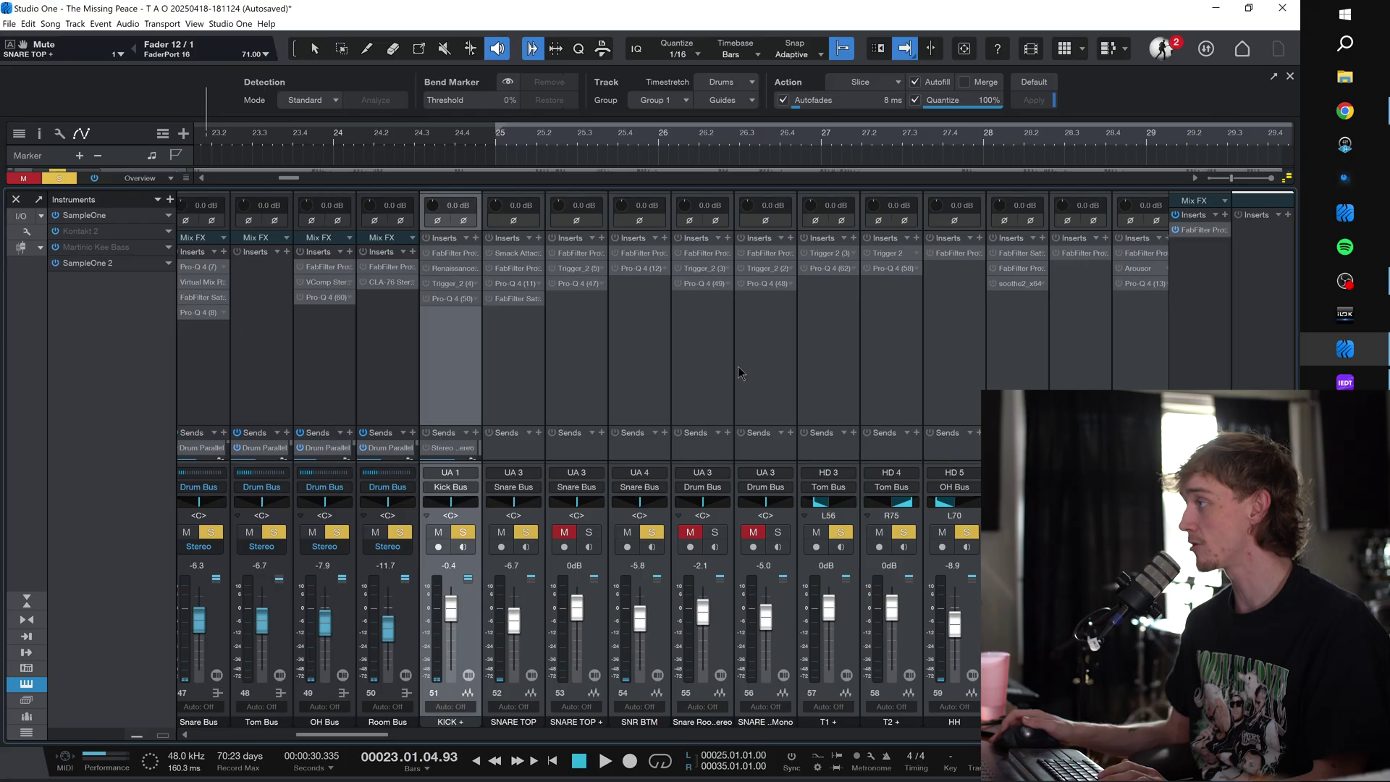
pyautogui.hscroll(-5, 736, 367)
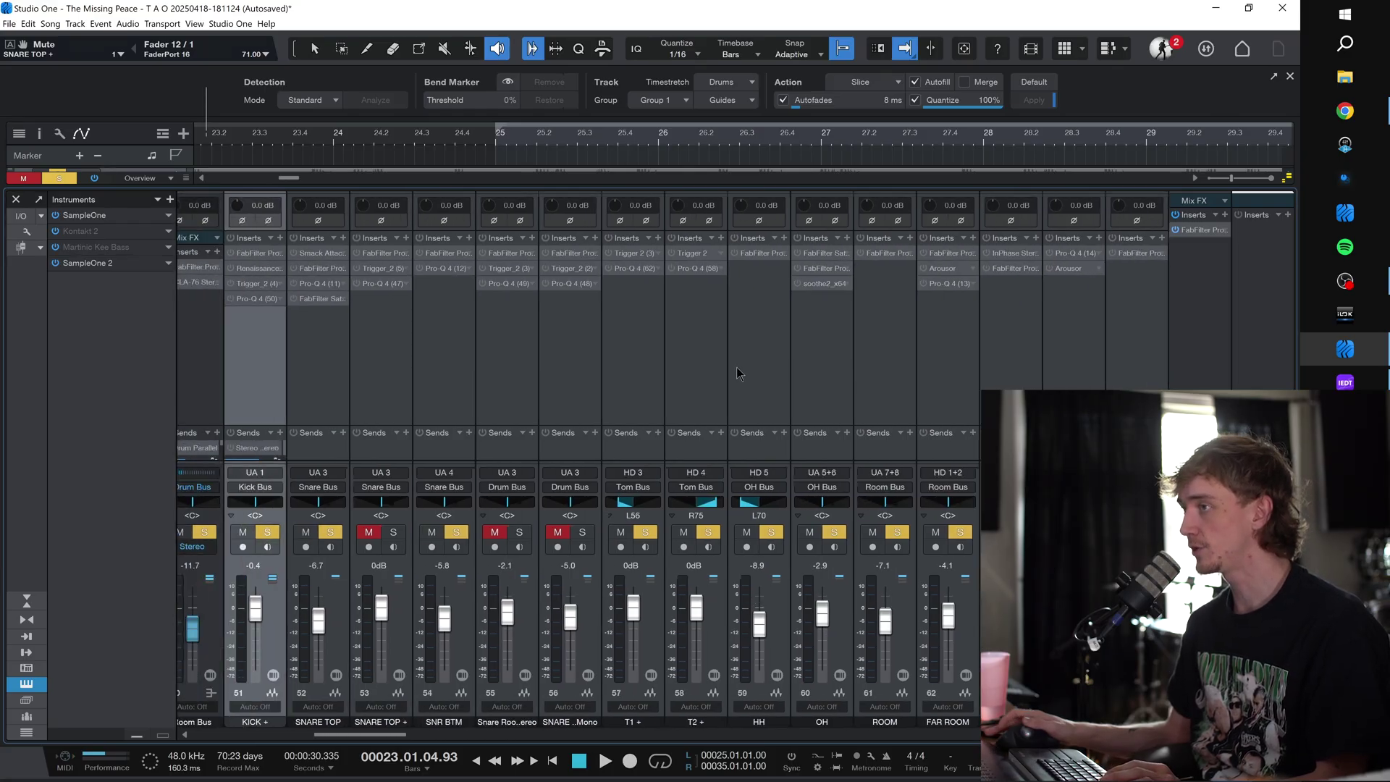
pyautogui.keyDown('alt'); pyautogui.click(528, 532); pyautogui.keyUp('alt')
pyautogui.press('space')
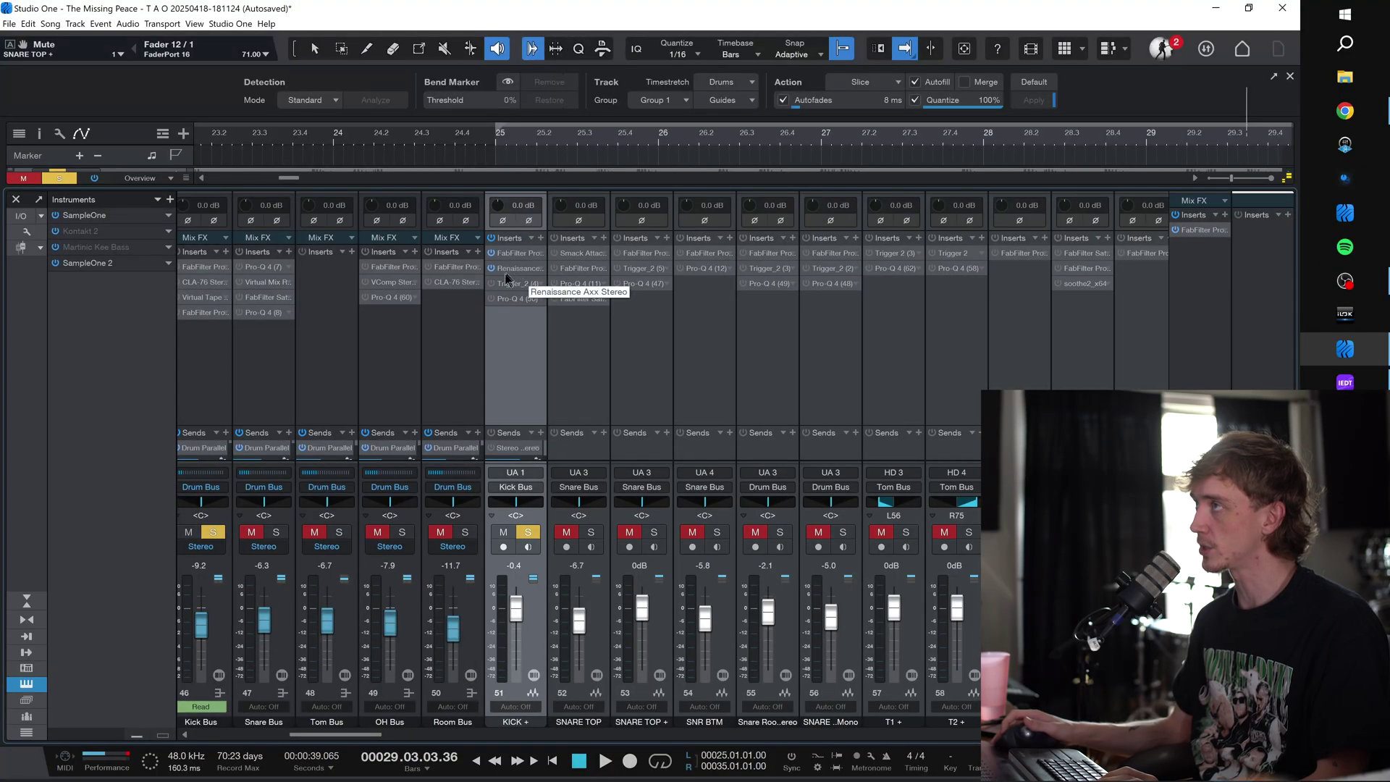
# Step: Enable Trigger 2 with its Kick Direct and Kick Sub samples and the Pro-Q 4 on KICK +, auditioning both during playback
pyautogui.click(512, 286)
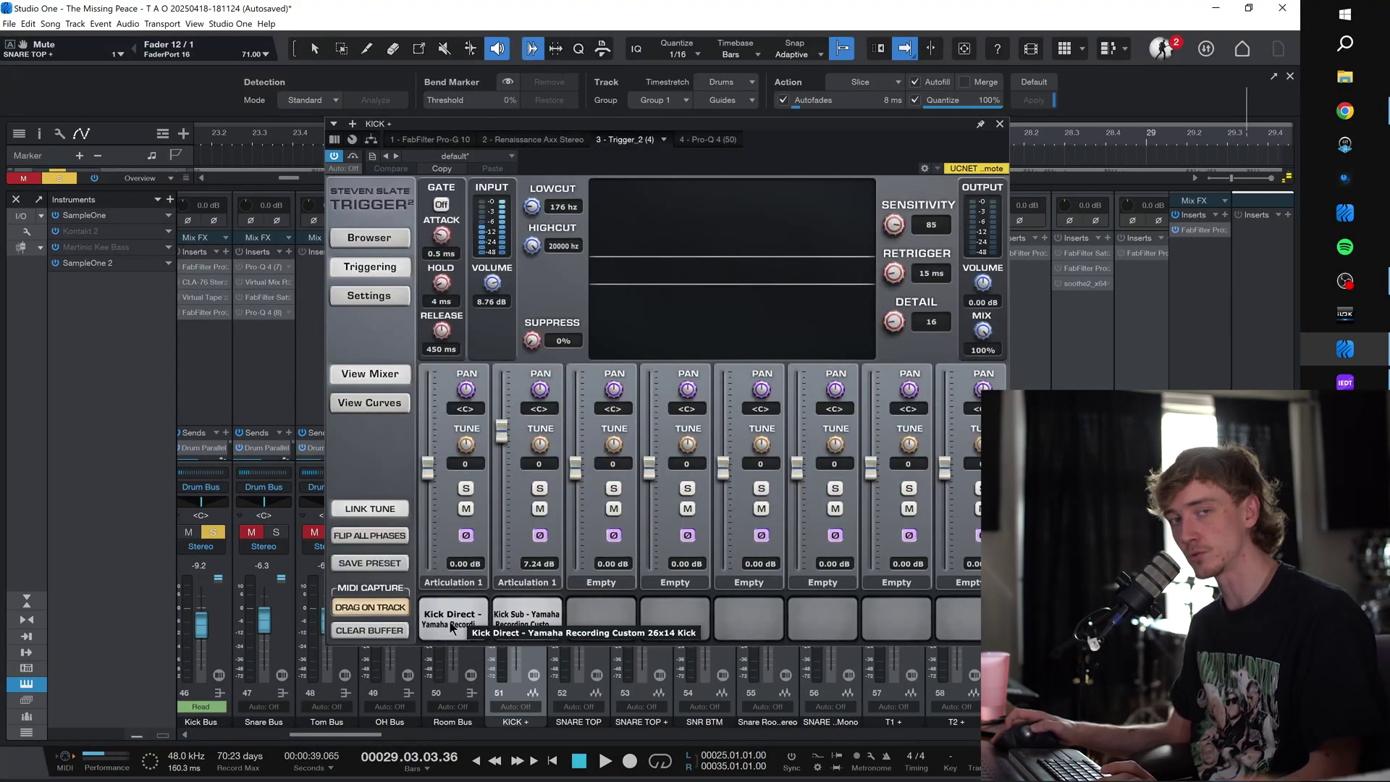
pyautogui.click(527, 618)
pyautogui.click(999, 125)
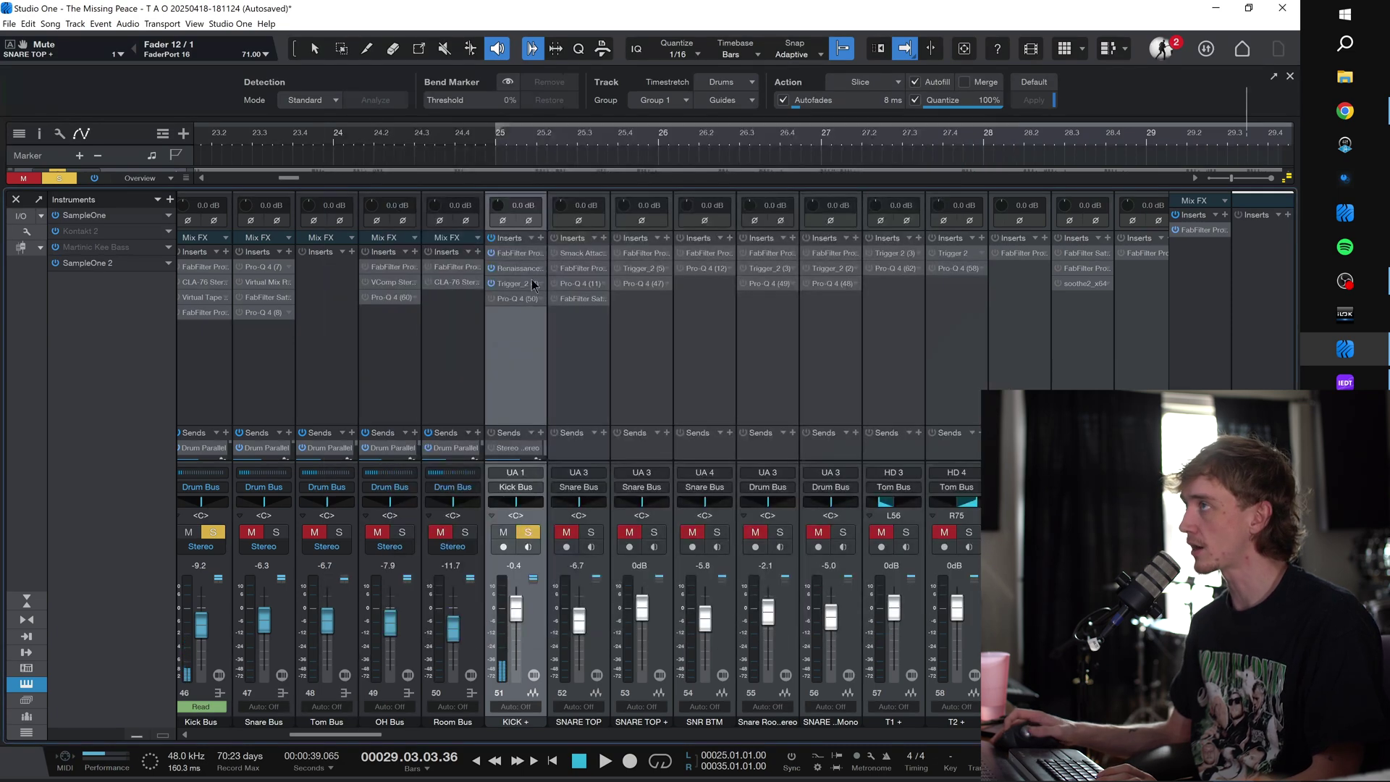
pyautogui.press('space')
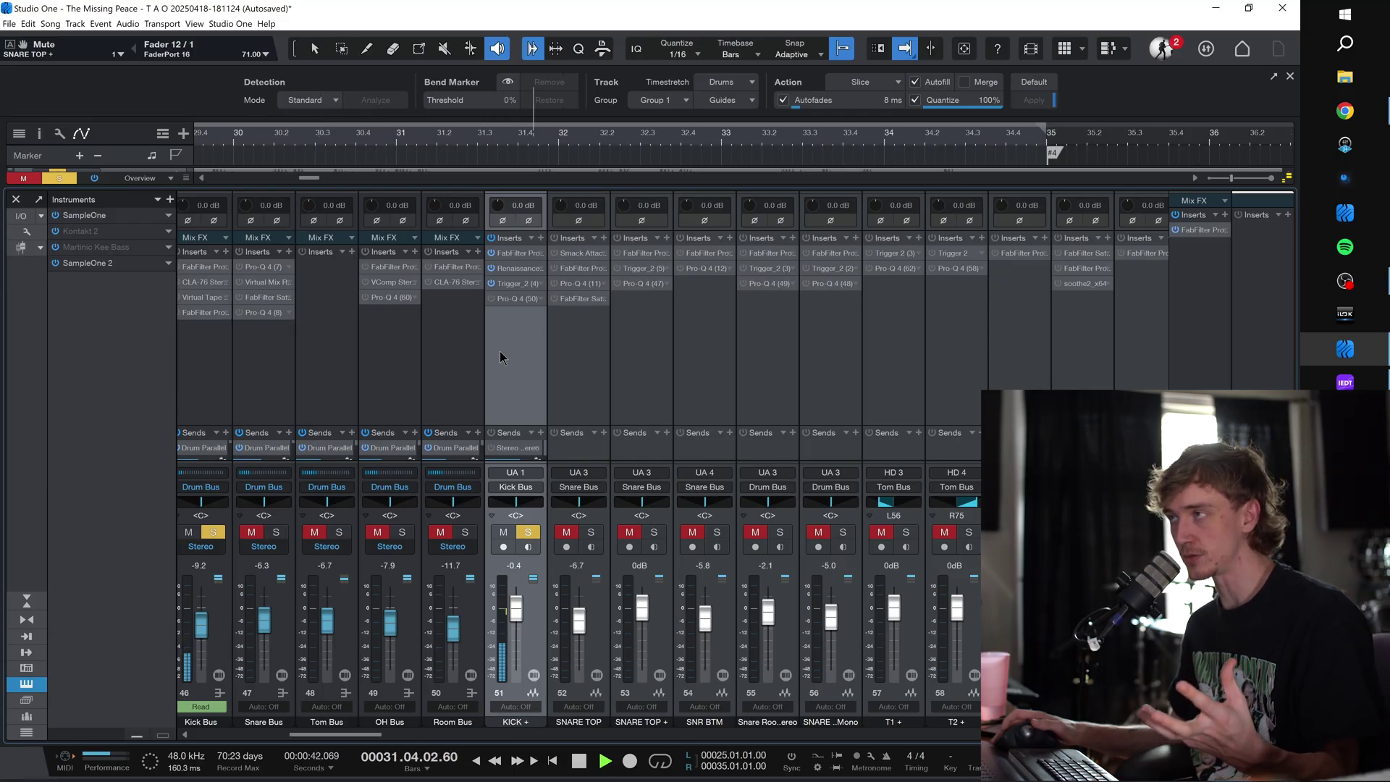
pyautogui.click(509, 299)
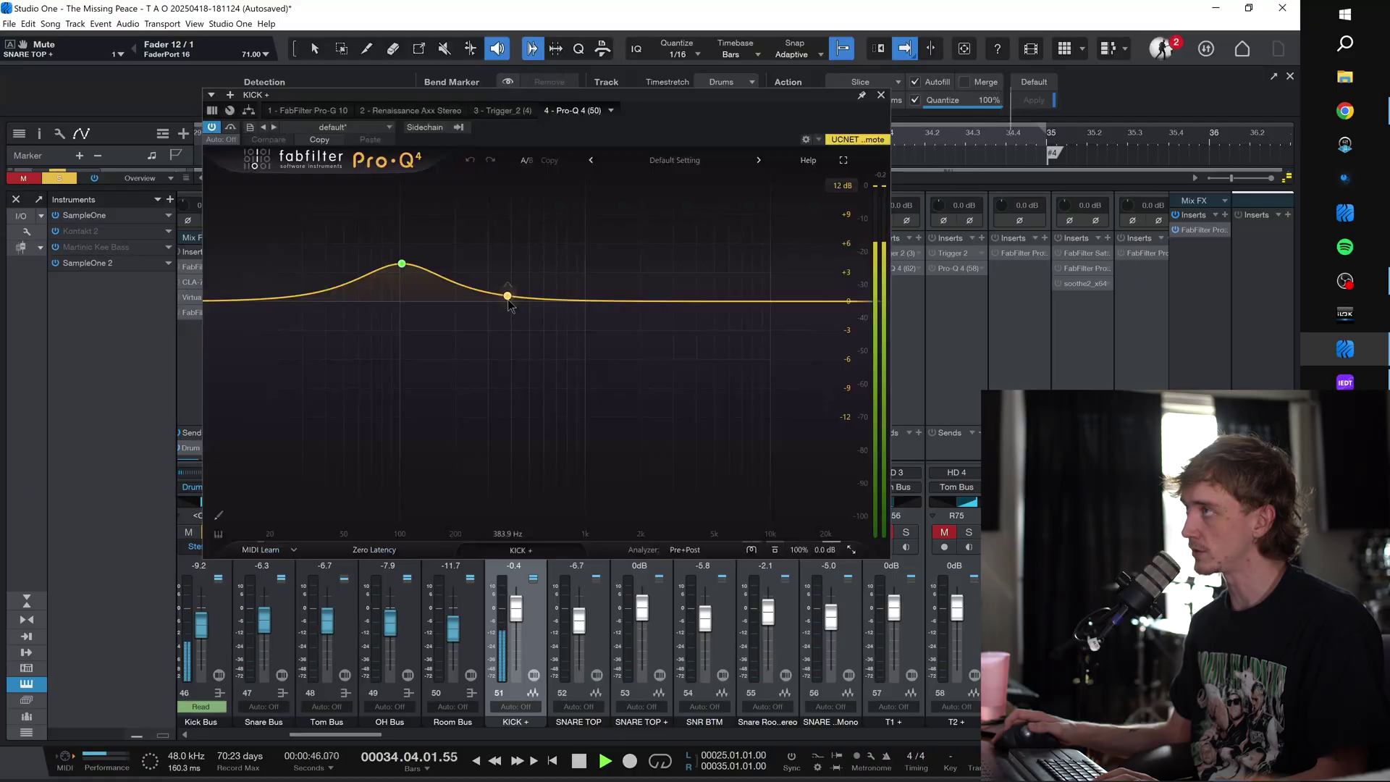
pyautogui.moveTo(406, 265)
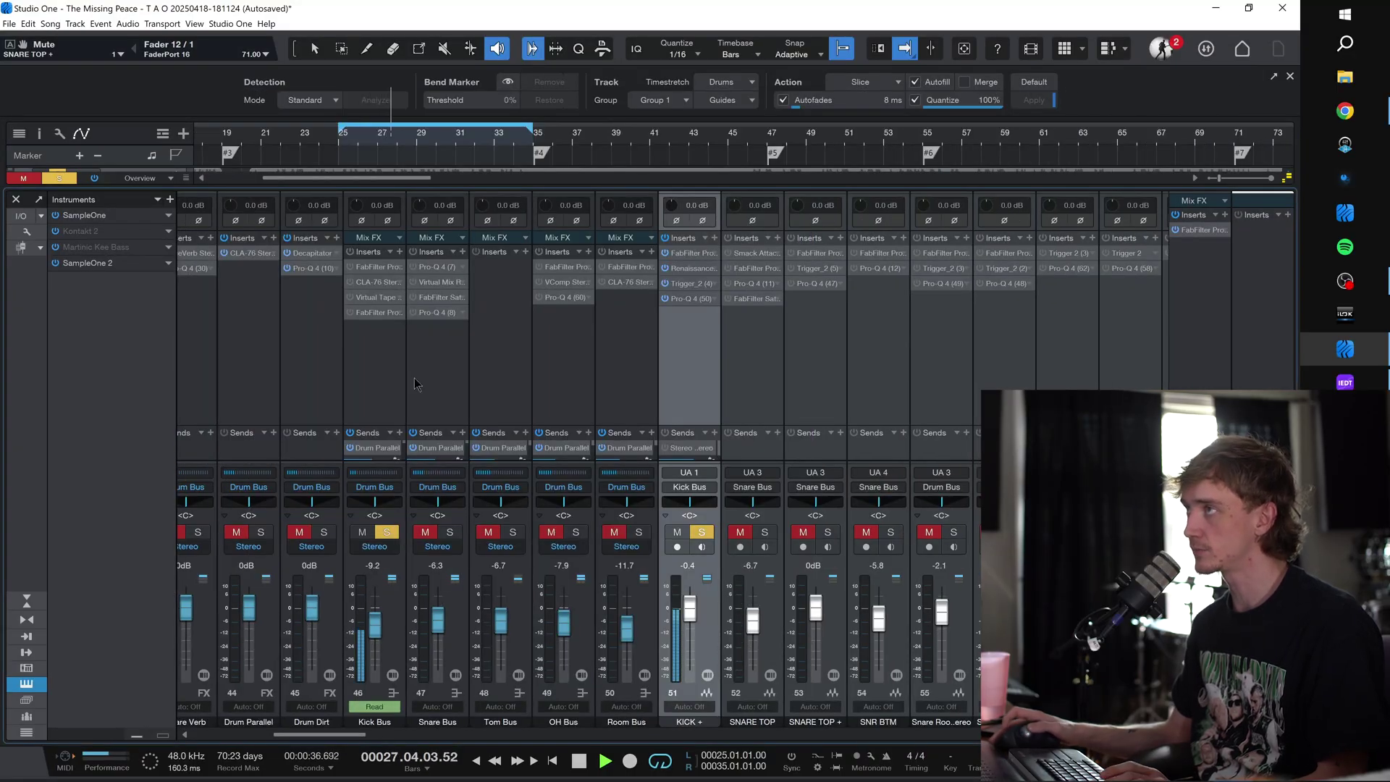
# Step: Enable the first Pro-Q 3, the CLA-76 and Virtual Tape Machines on the Kick Bus while the kick plays
pyautogui.click(395, 372)
pyautogui.click(349, 266)
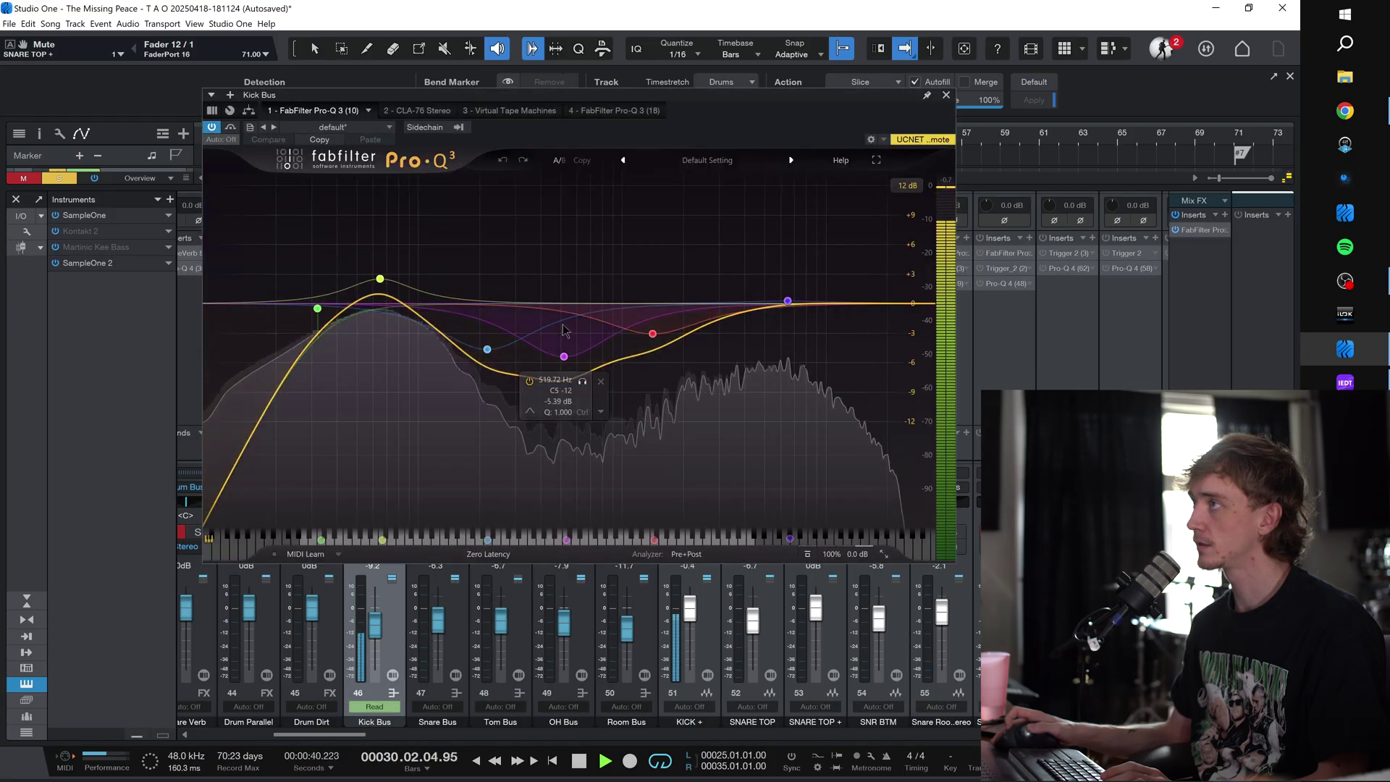
pyautogui.click(414, 112)
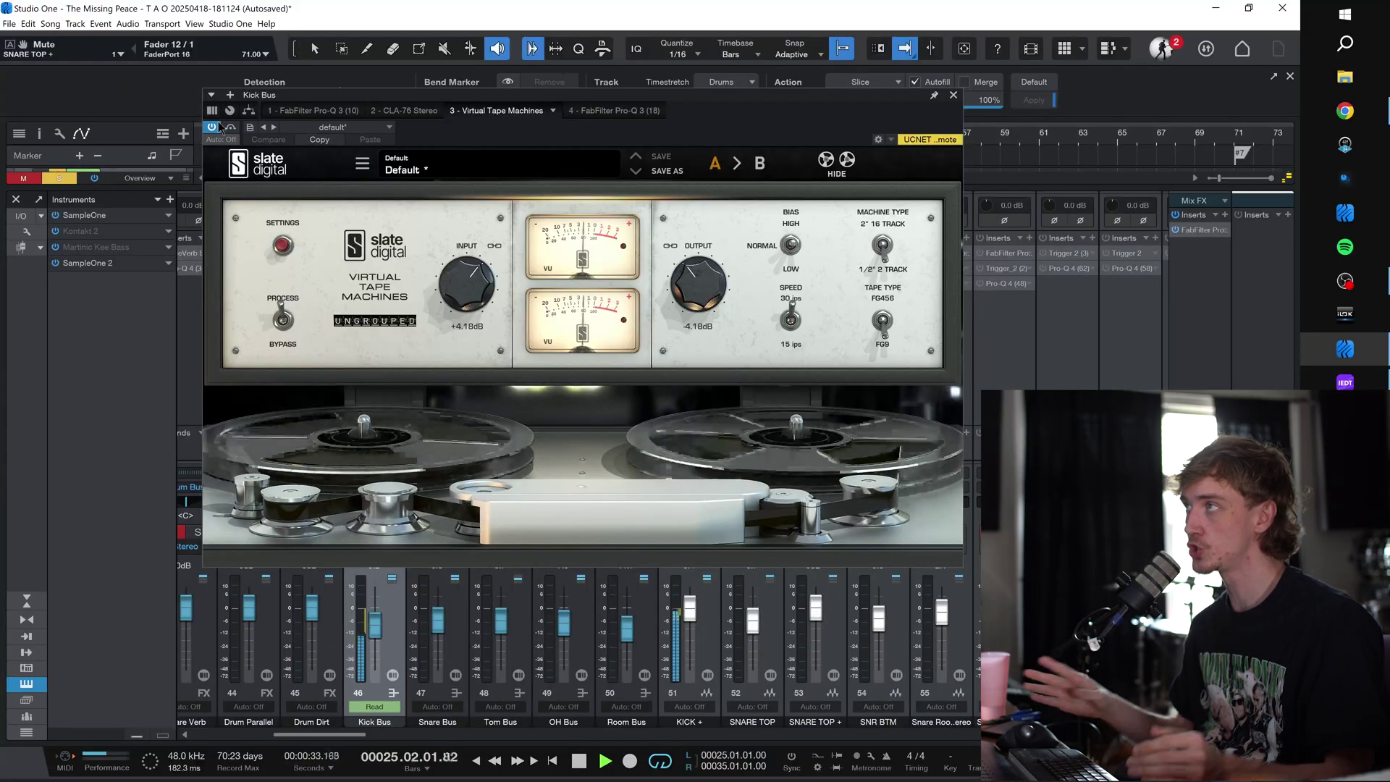
# Step: Inspect the EQ bands of the Kick Bus's last Pro-Q 3, enable that insert and close the plug-in window
pyautogui.click(613, 112)
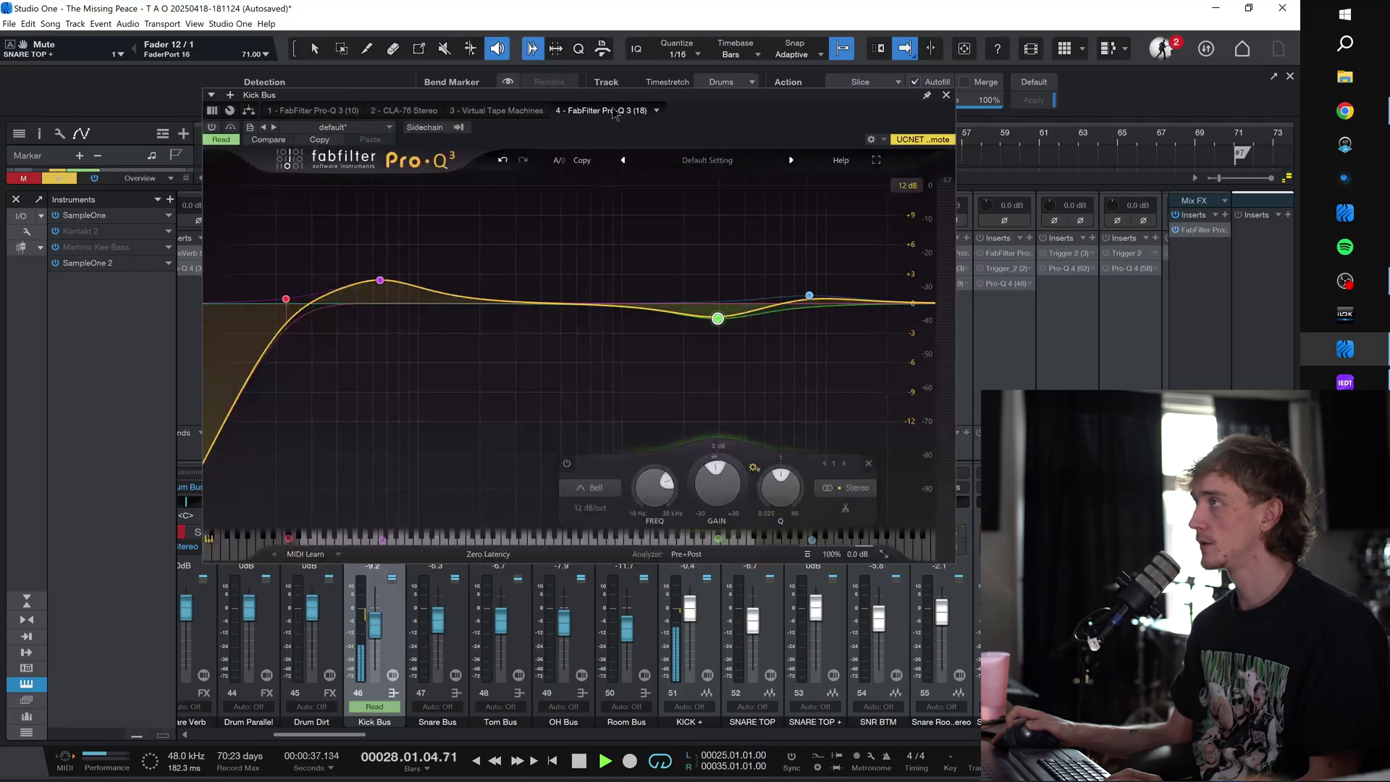
pyautogui.moveTo(699, 262)
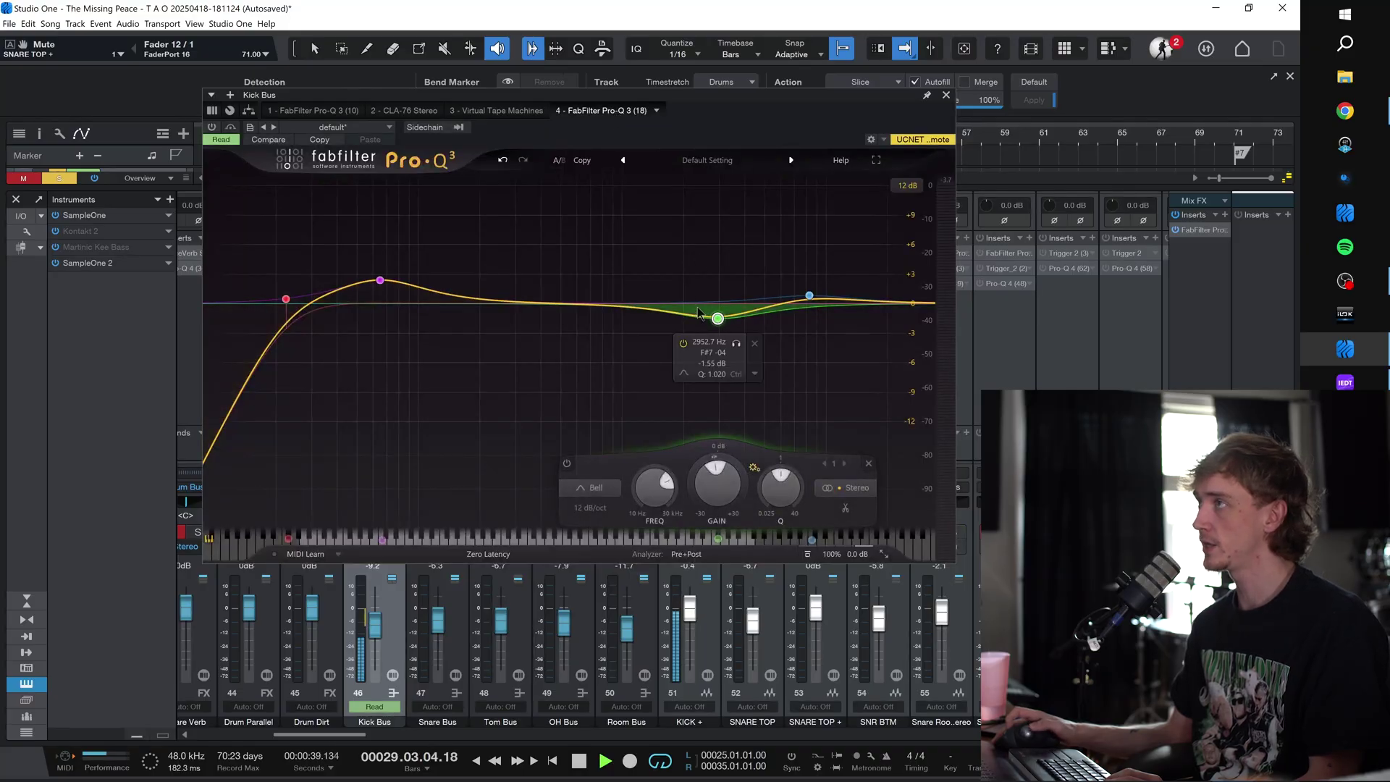
pyautogui.moveTo(373, 211)
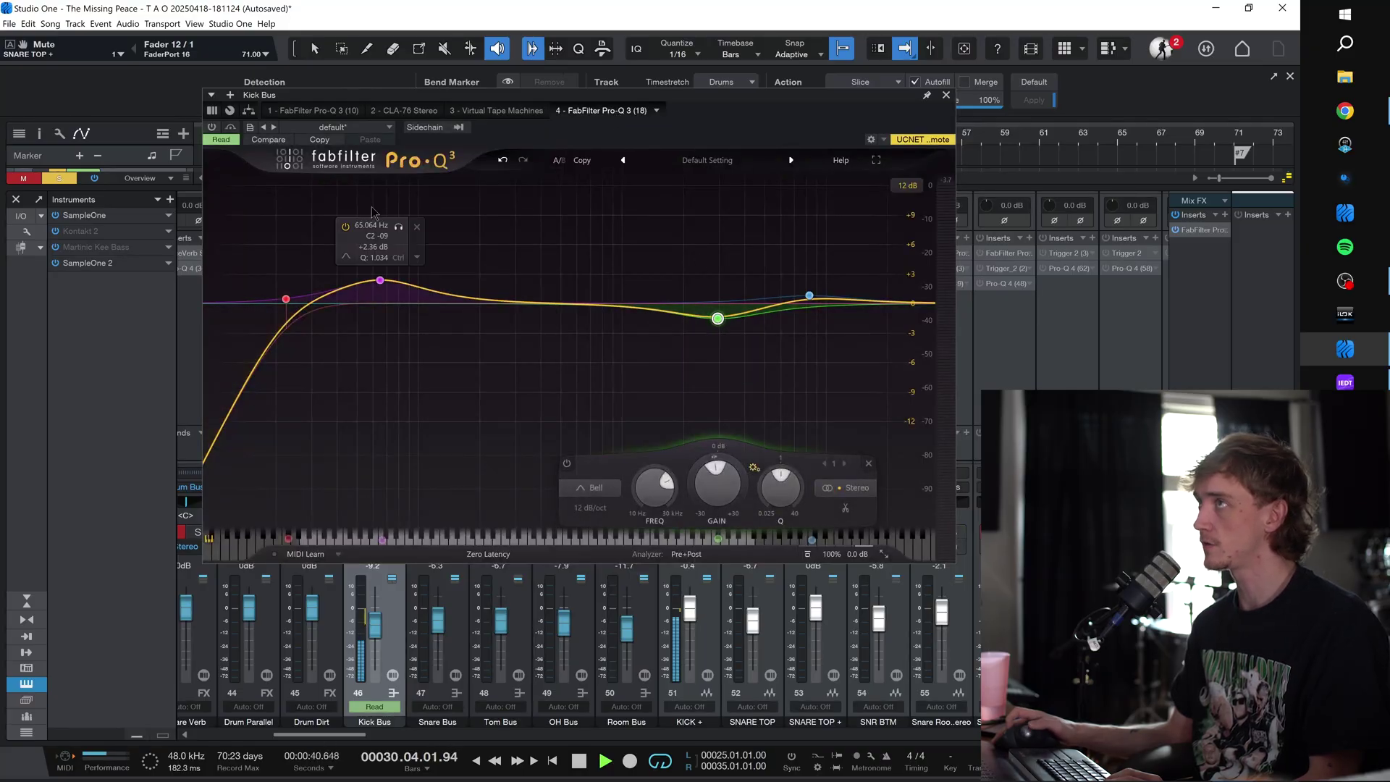
pyautogui.click(229, 128)
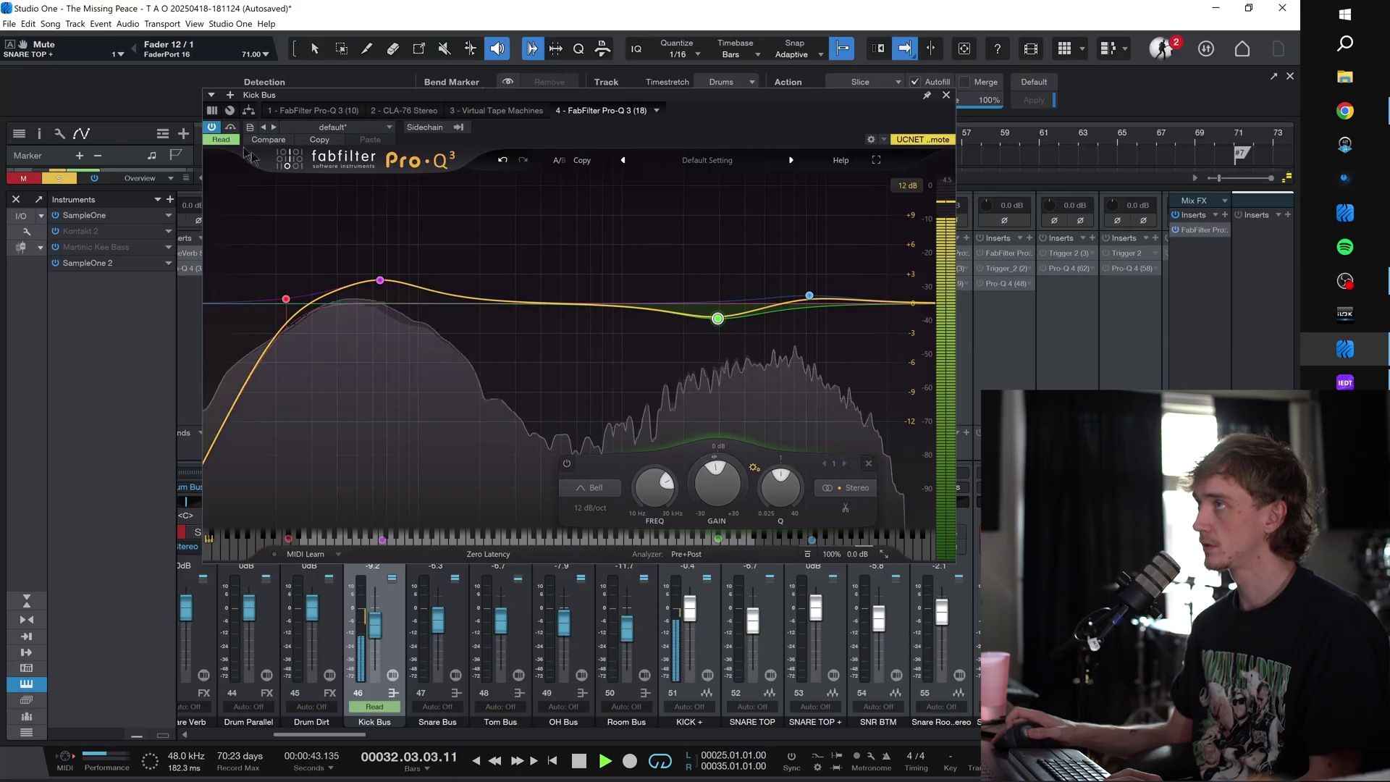
pyautogui.click(946, 96)
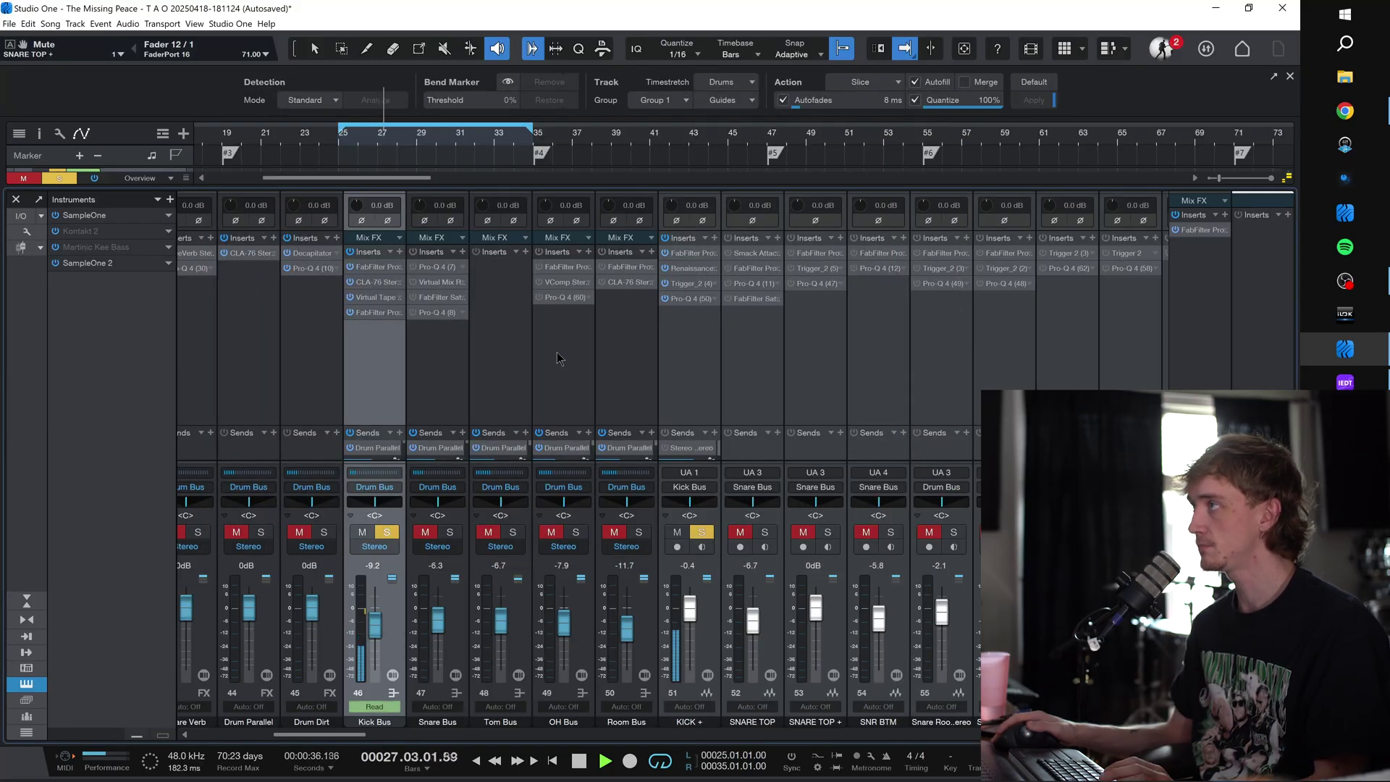
# Step: Solo only the SNARE TOP track, audition it dry, and enable its Smack Attack Mono insert
pyautogui.hscroll(4, 557, 358)
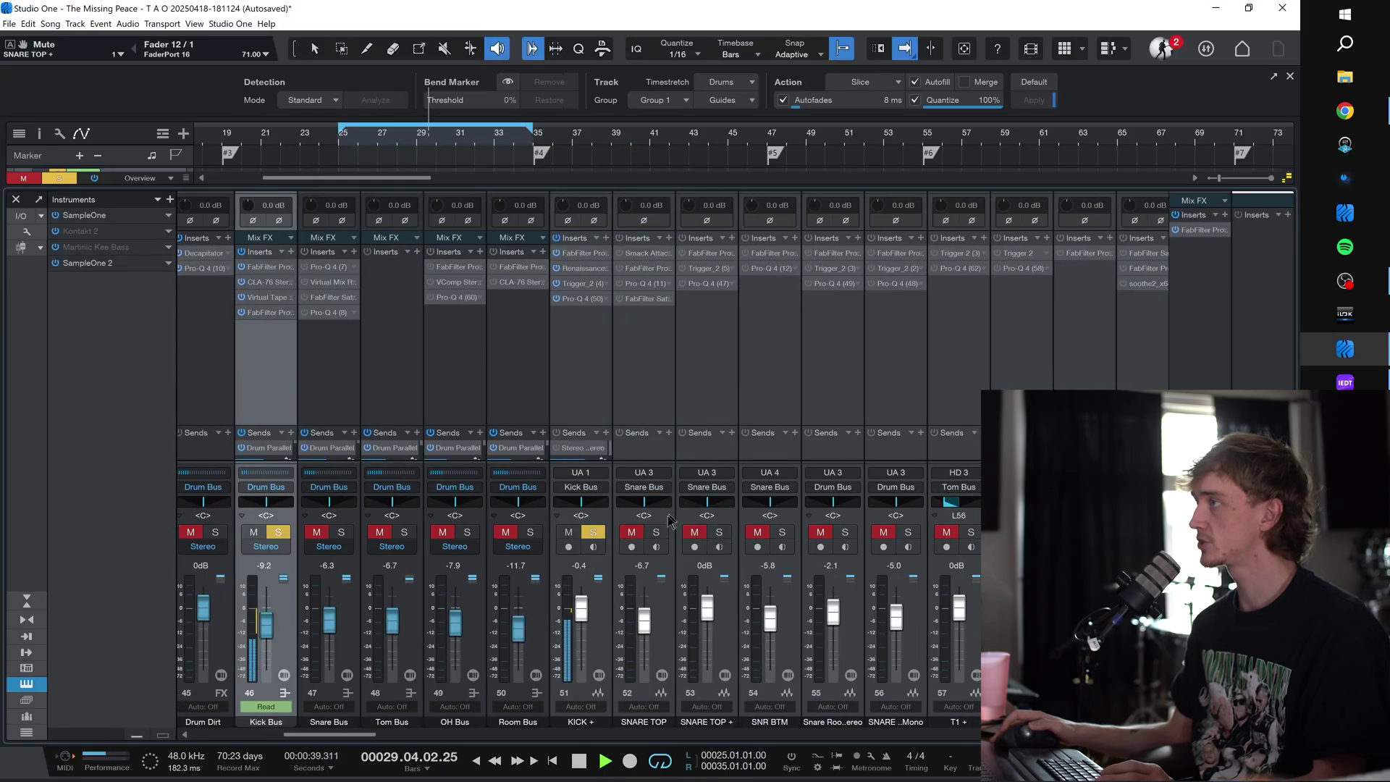
pyautogui.click(657, 533)
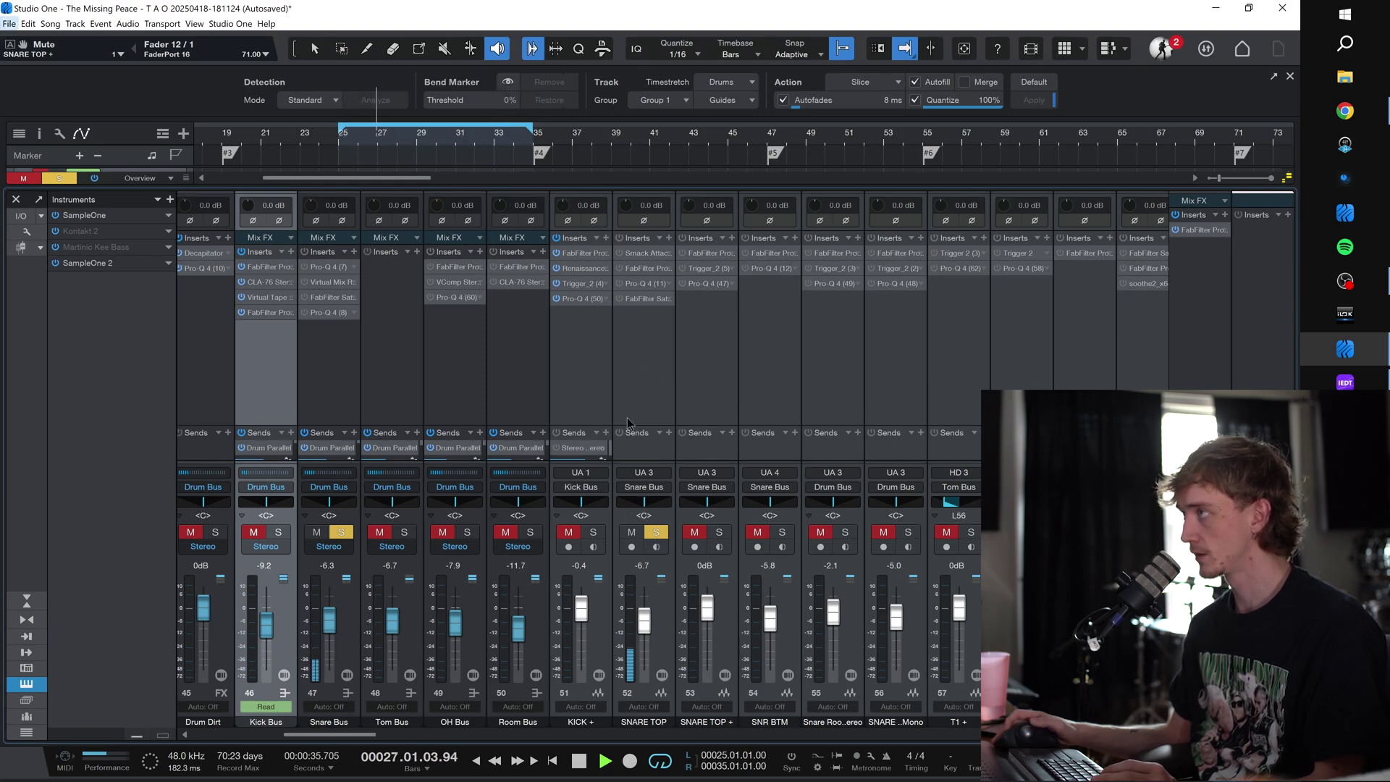
pyautogui.click(636, 362)
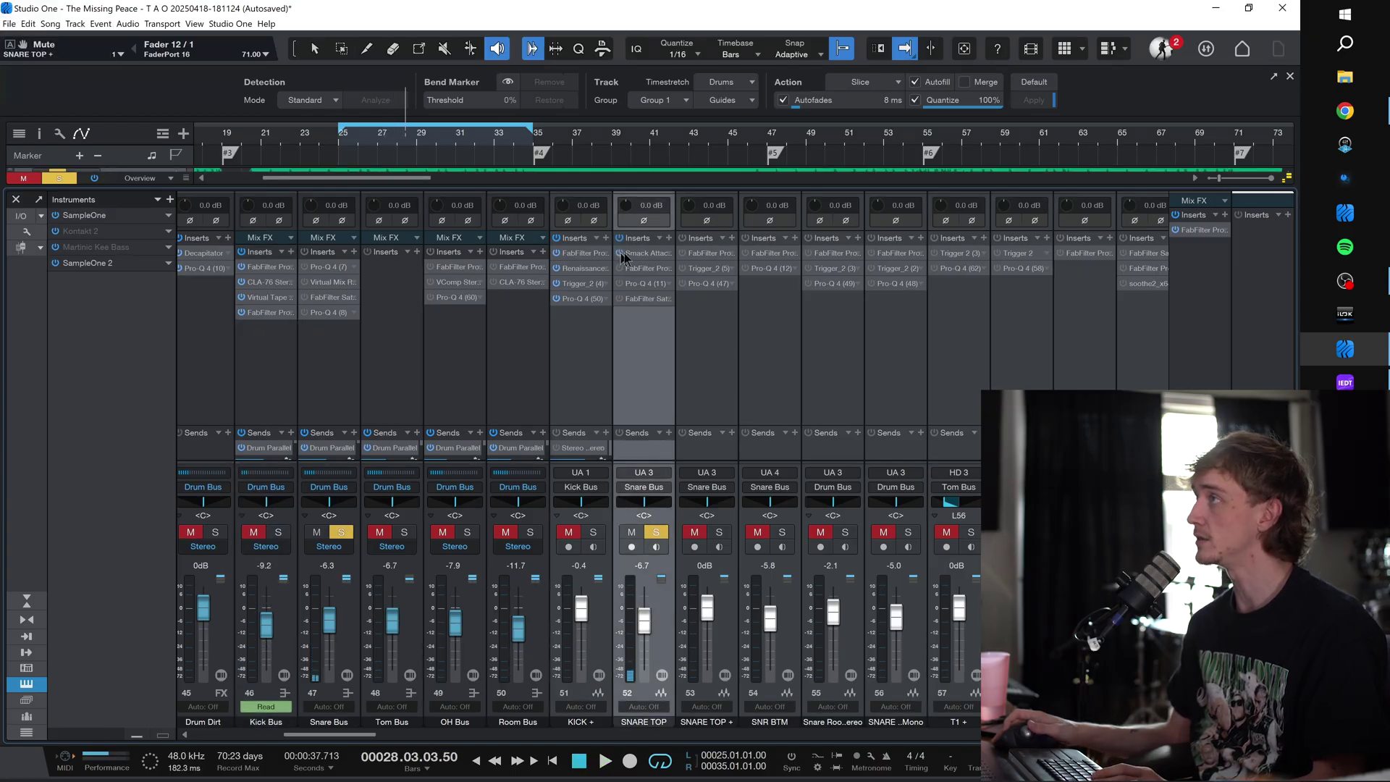
pyautogui.click(644, 253)
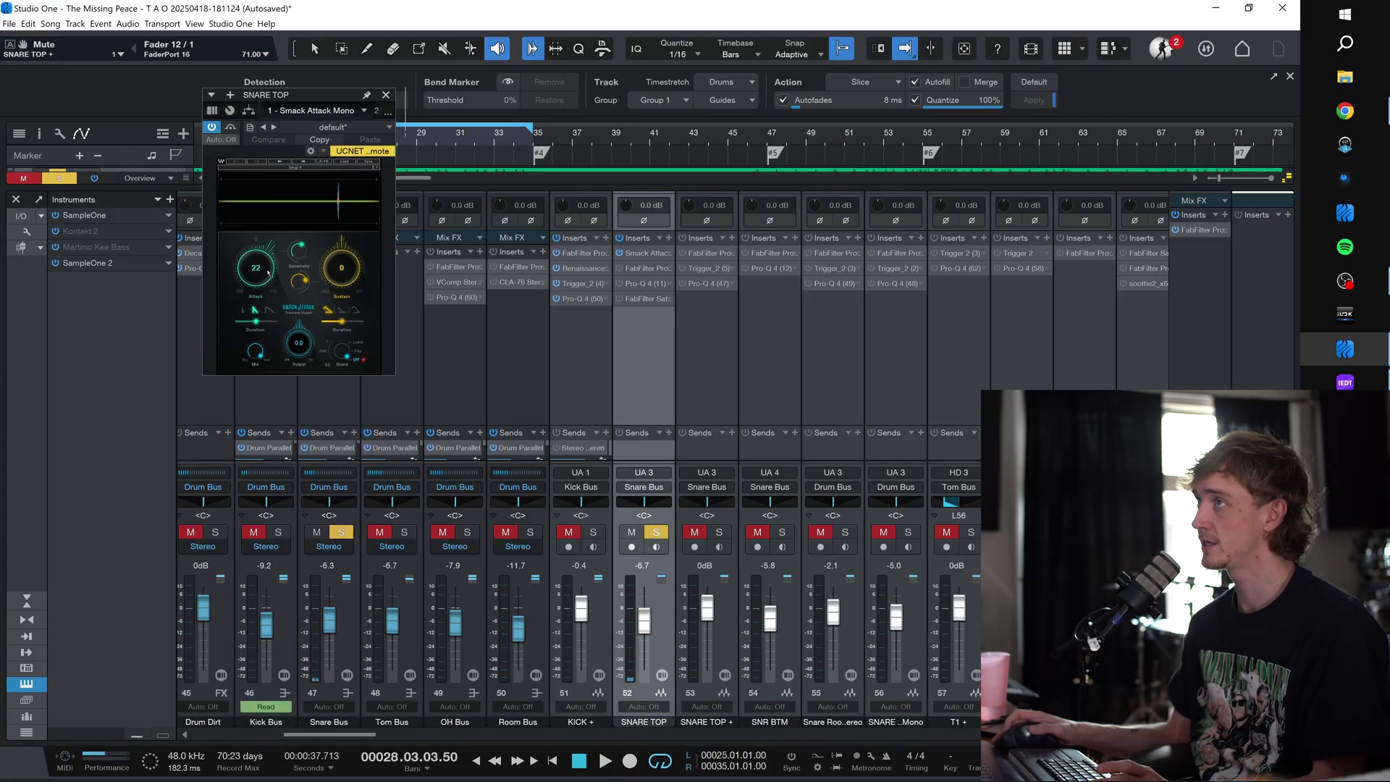
# Step: Enable the FabFilter Pro-G gate on SNARE TOP, resume playback to hear it, and close the plug-in window
pyautogui.click(619, 268)
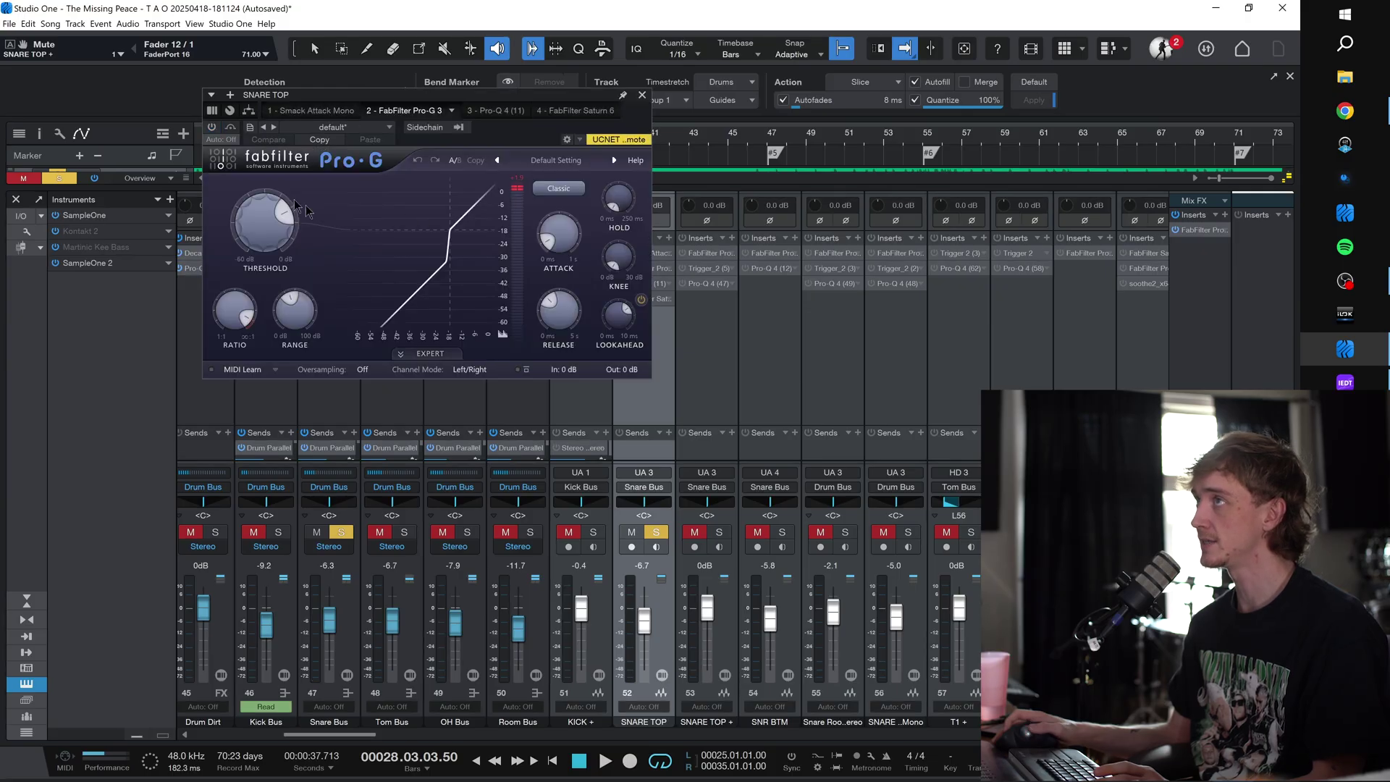
pyautogui.click(212, 127)
pyautogui.press('space')
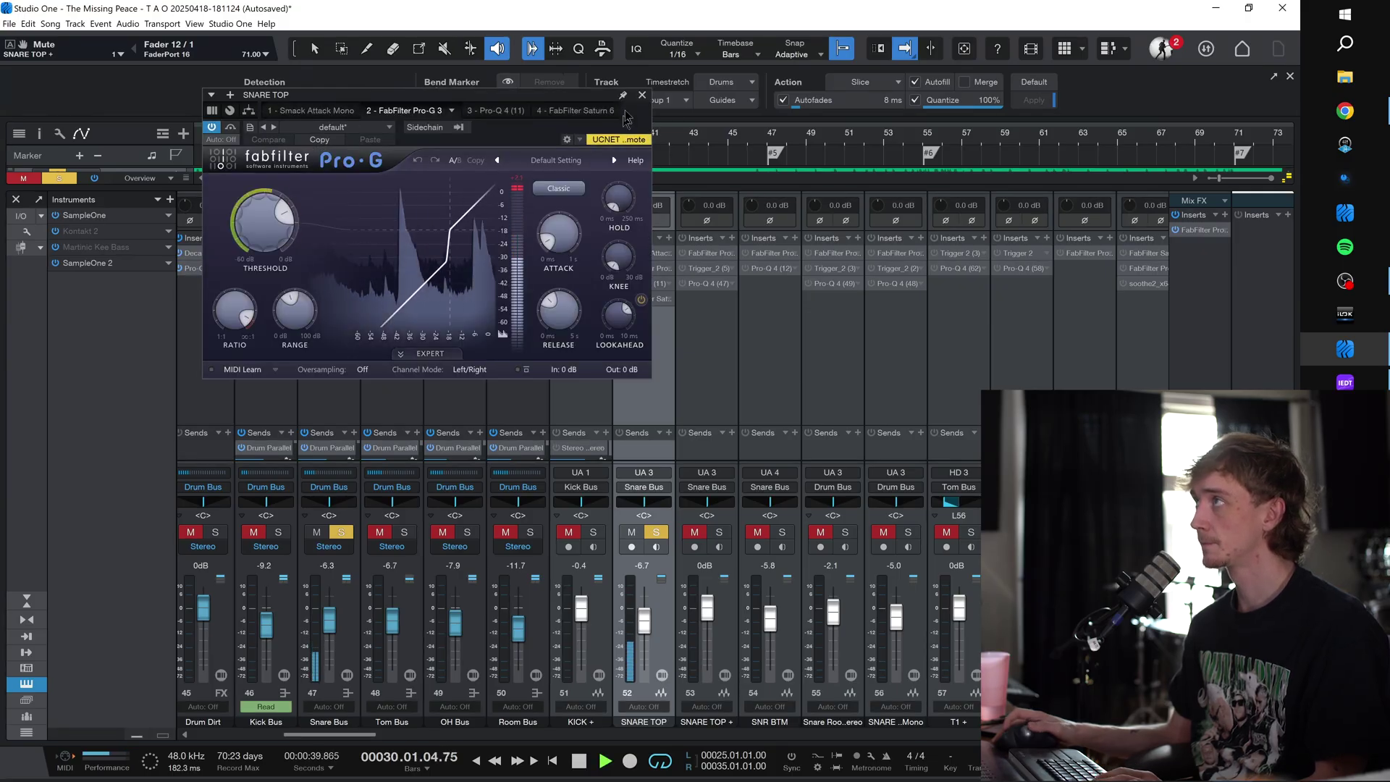
pyautogui.click(642, 96)
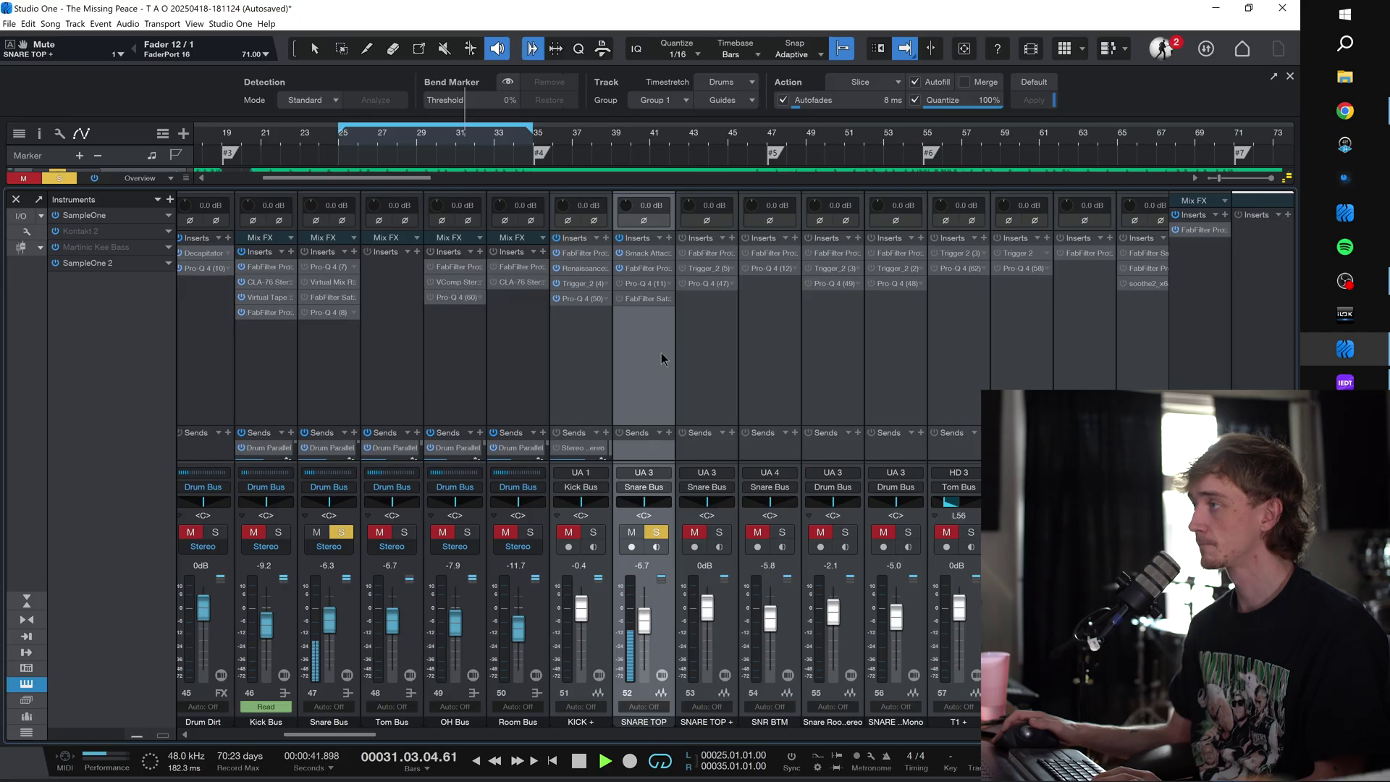
# Step: Enable the Pro-Q 4 and FabFilter Saturn inserts on SNARE TOP during playback, inspecting the EQ's cuts and high-shelf boost
pyautogui.doubleClick(645, 284)
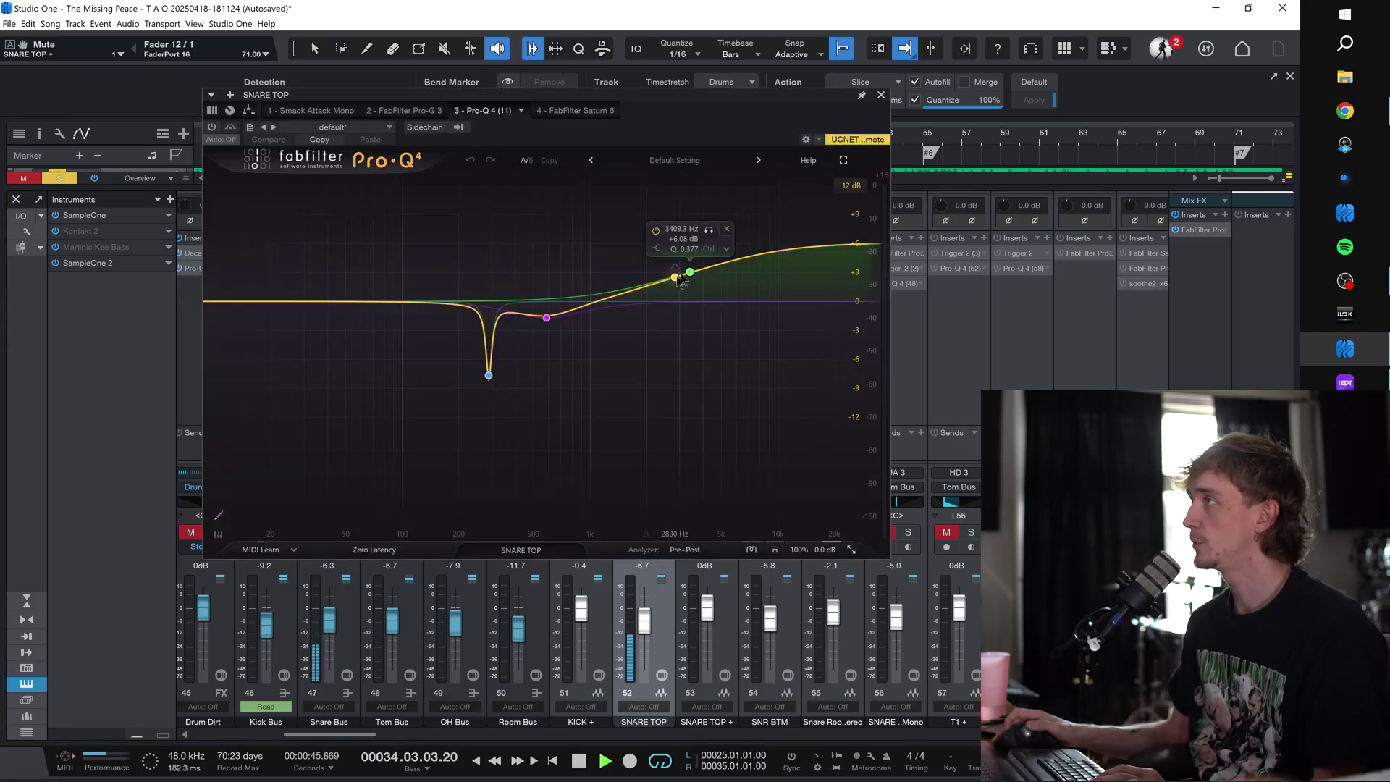
pyautogui.click(212, 128)
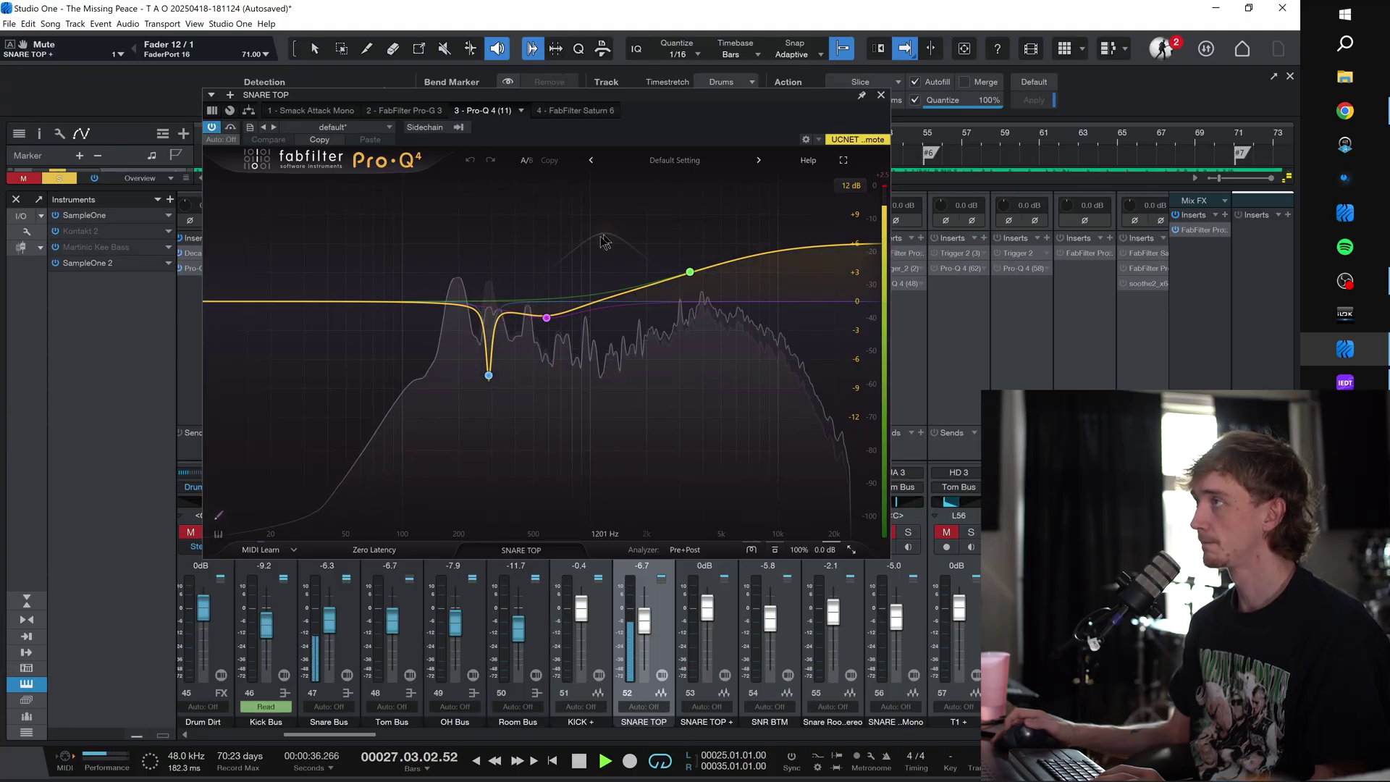
pyautogui.moveTo(482, 378)
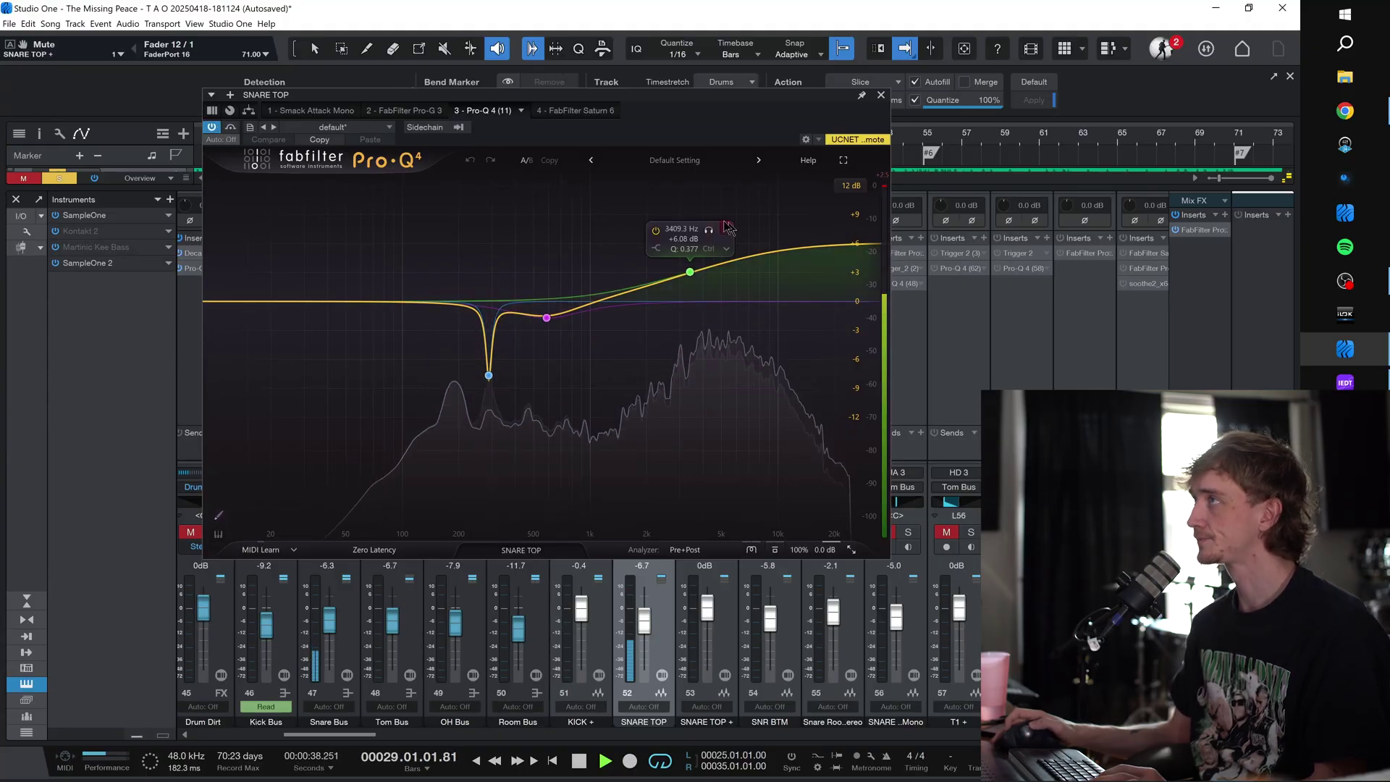
pyautogui.click(572, 111)
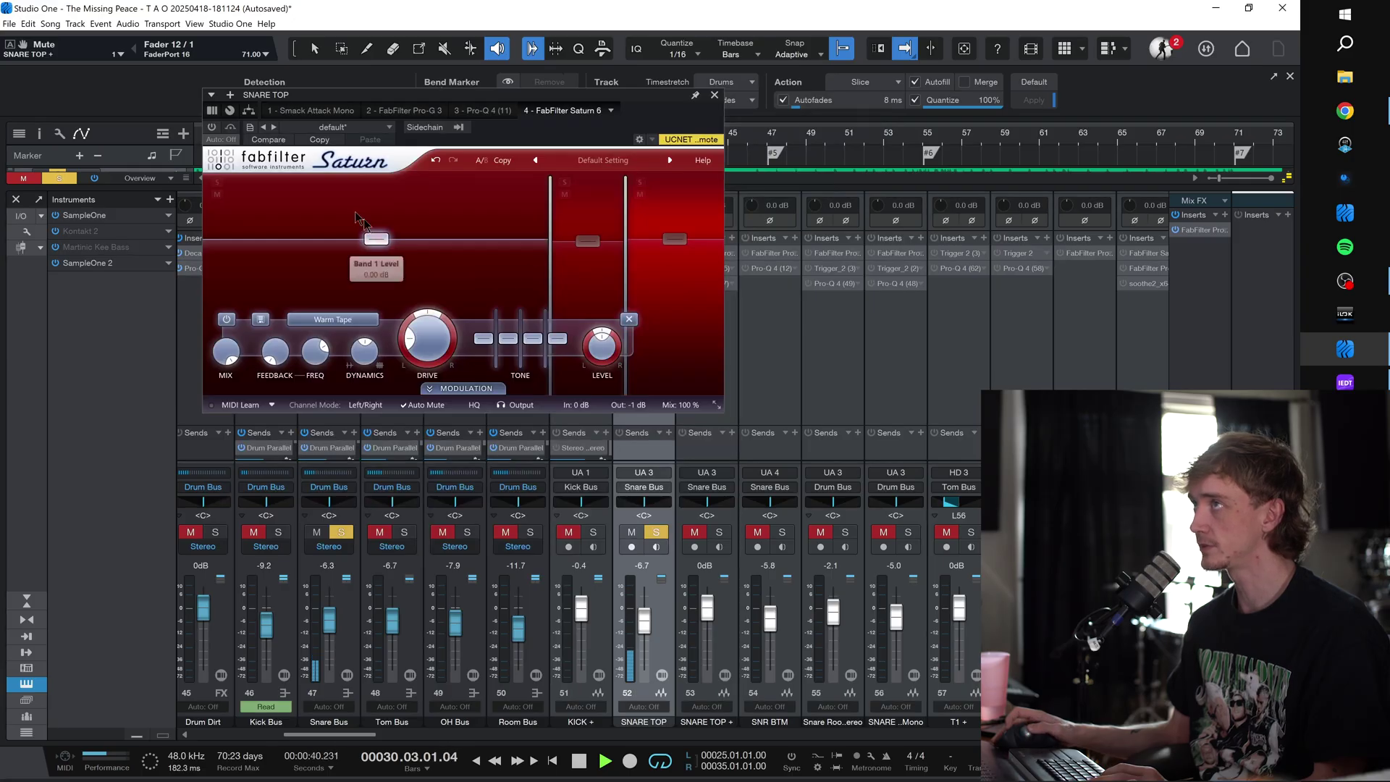
pyautogui.click(211, 129)
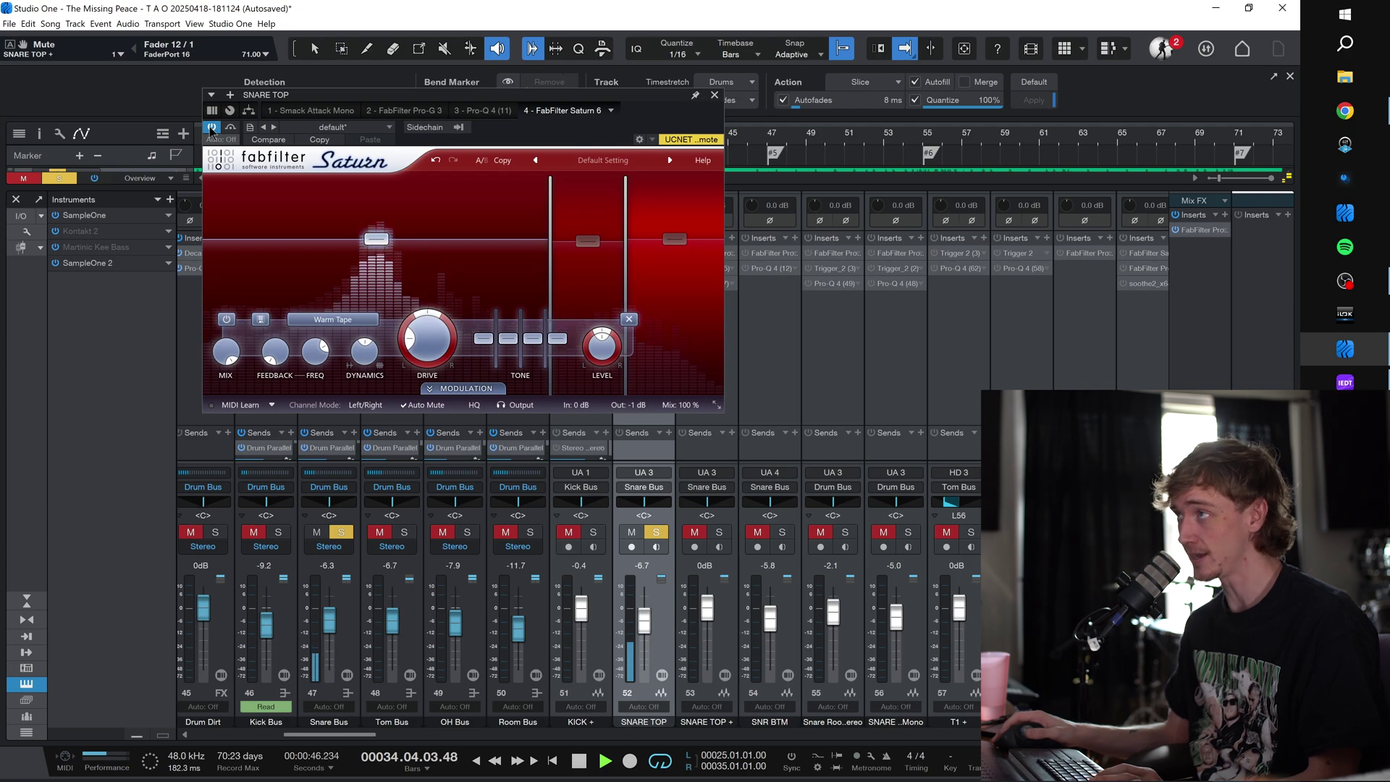
# Step: Stop playback and inspect the Dynamics setting of the high band in SNARE TOP's FabFilter Saturn
pyautogui.click(591, 287)
pyautogui.press('space')
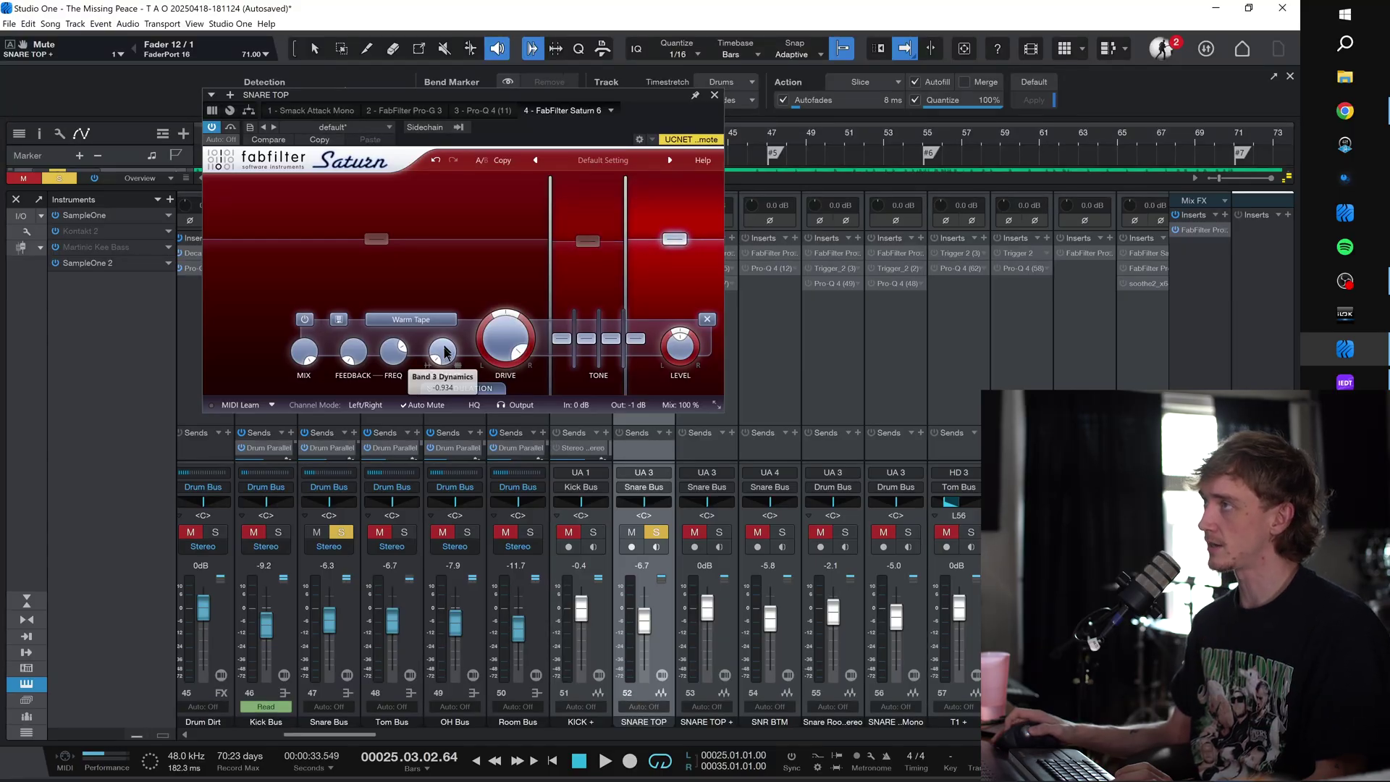
pyautogui.moveTo(442, 354)
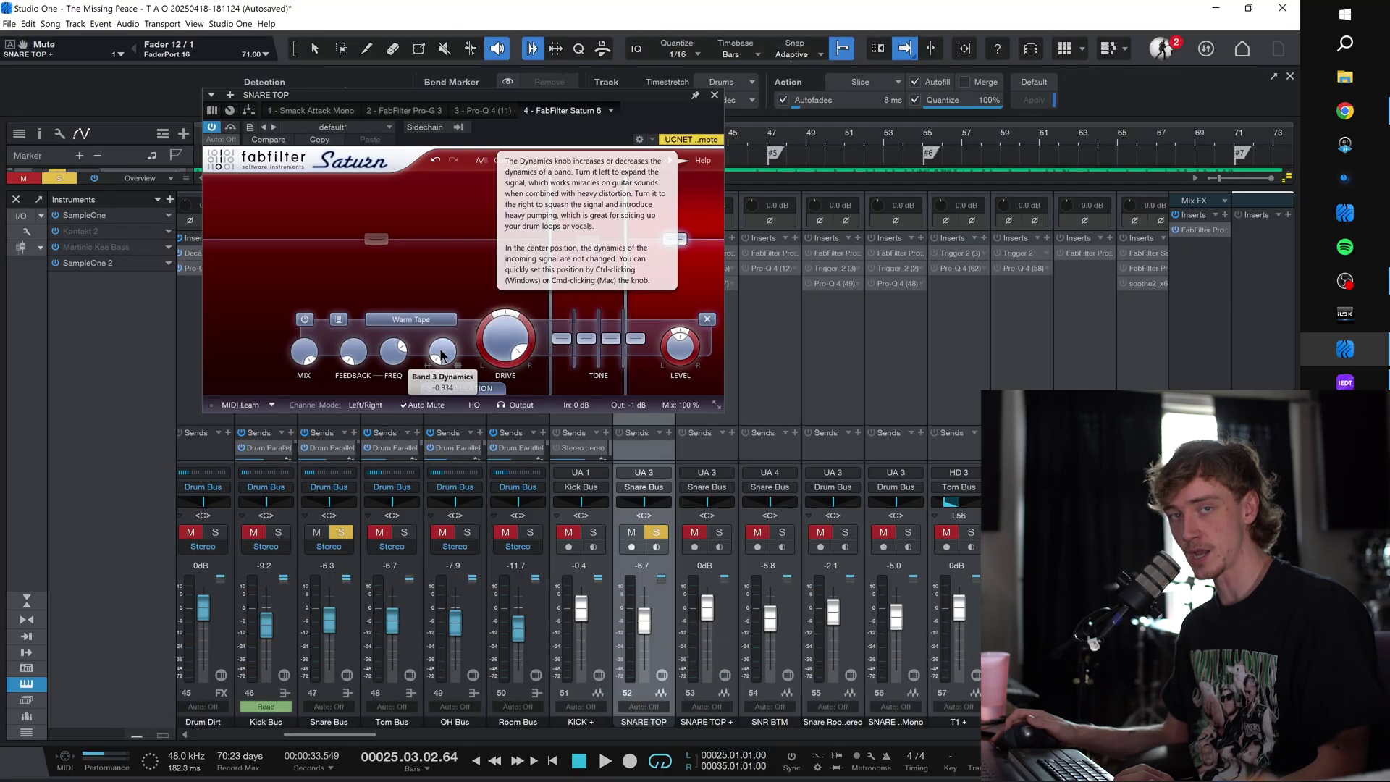
# Step: During playback, lower Saturn's Dynamics on SNARE TOP to -1.000 for band 2 and about -0.873 for band 3, and close the plug-in
pyautogui.click(587, 240)
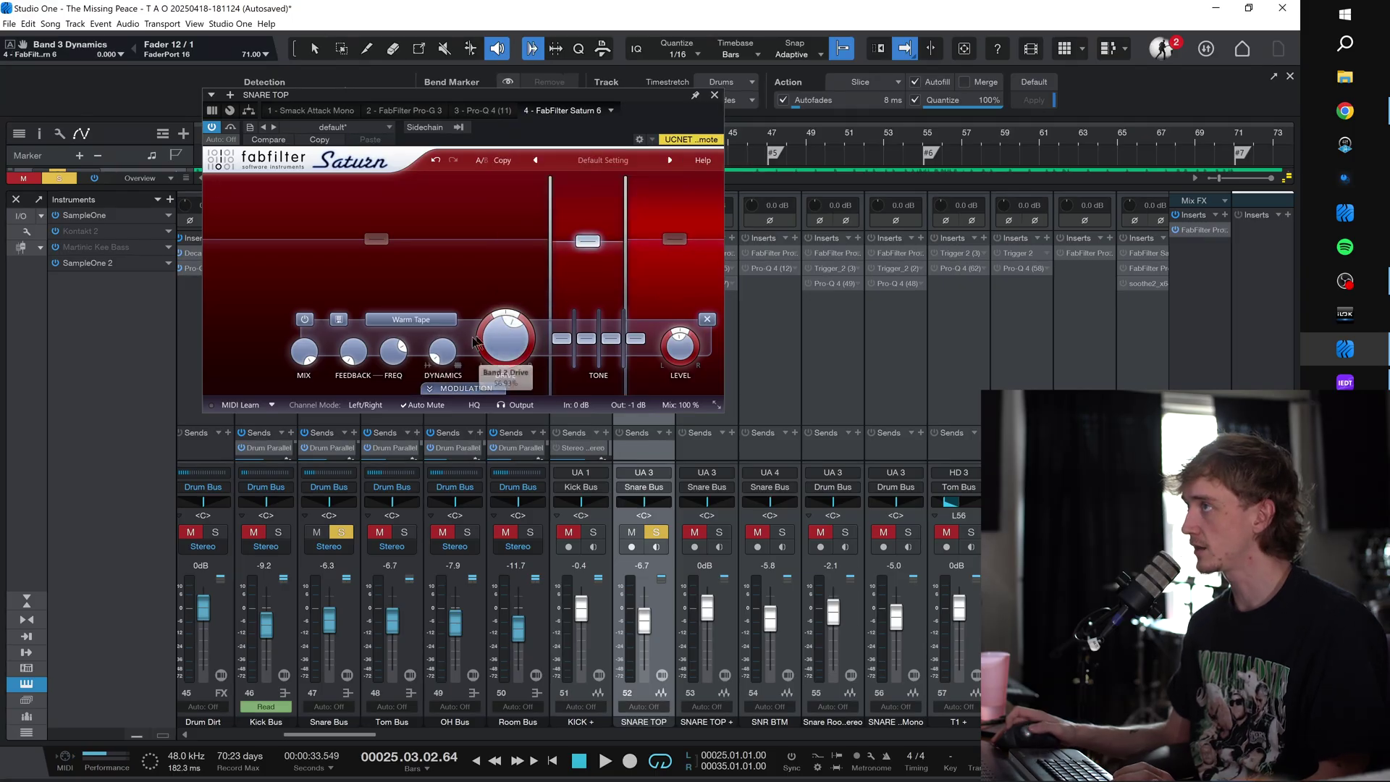
pyautogui.press('space')
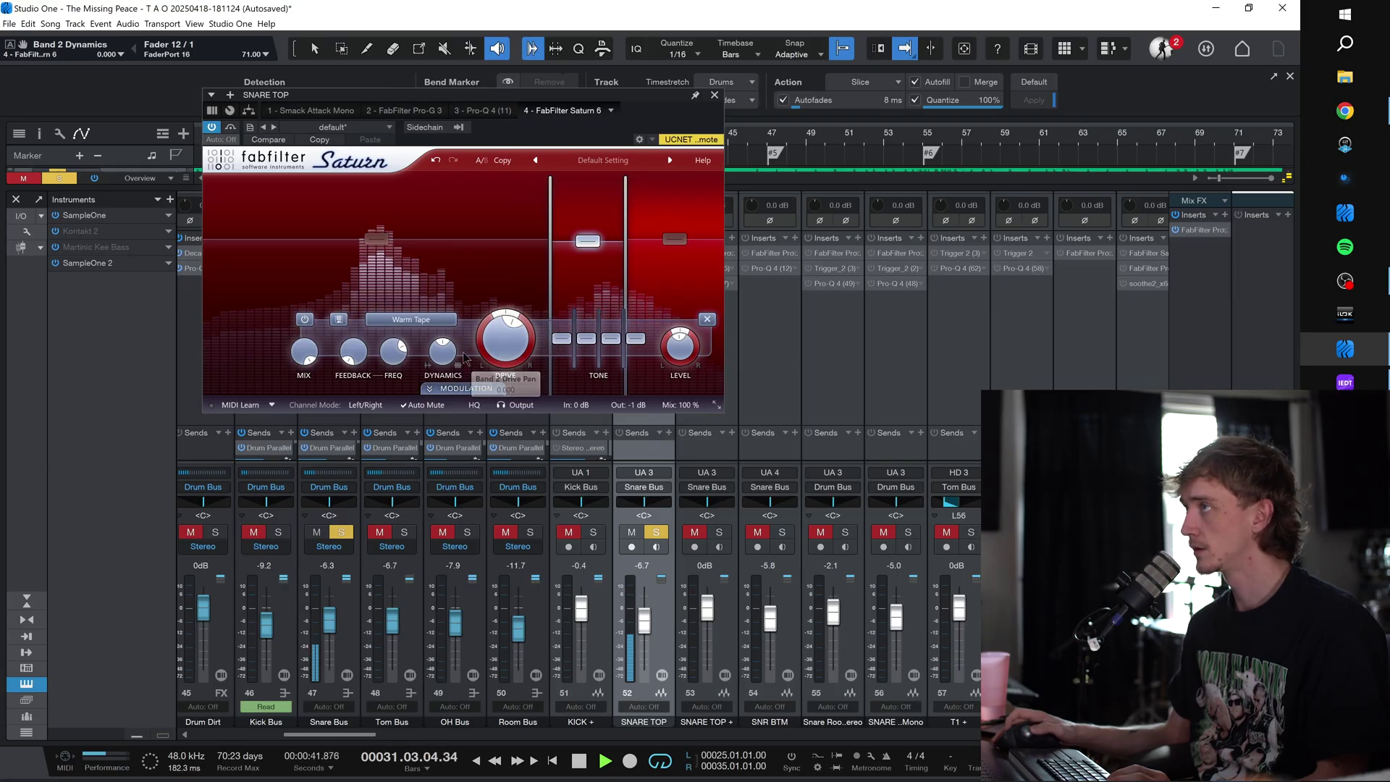
pyautogui.moveTo(443, 353); pyautogui.dragTo(441, 410)
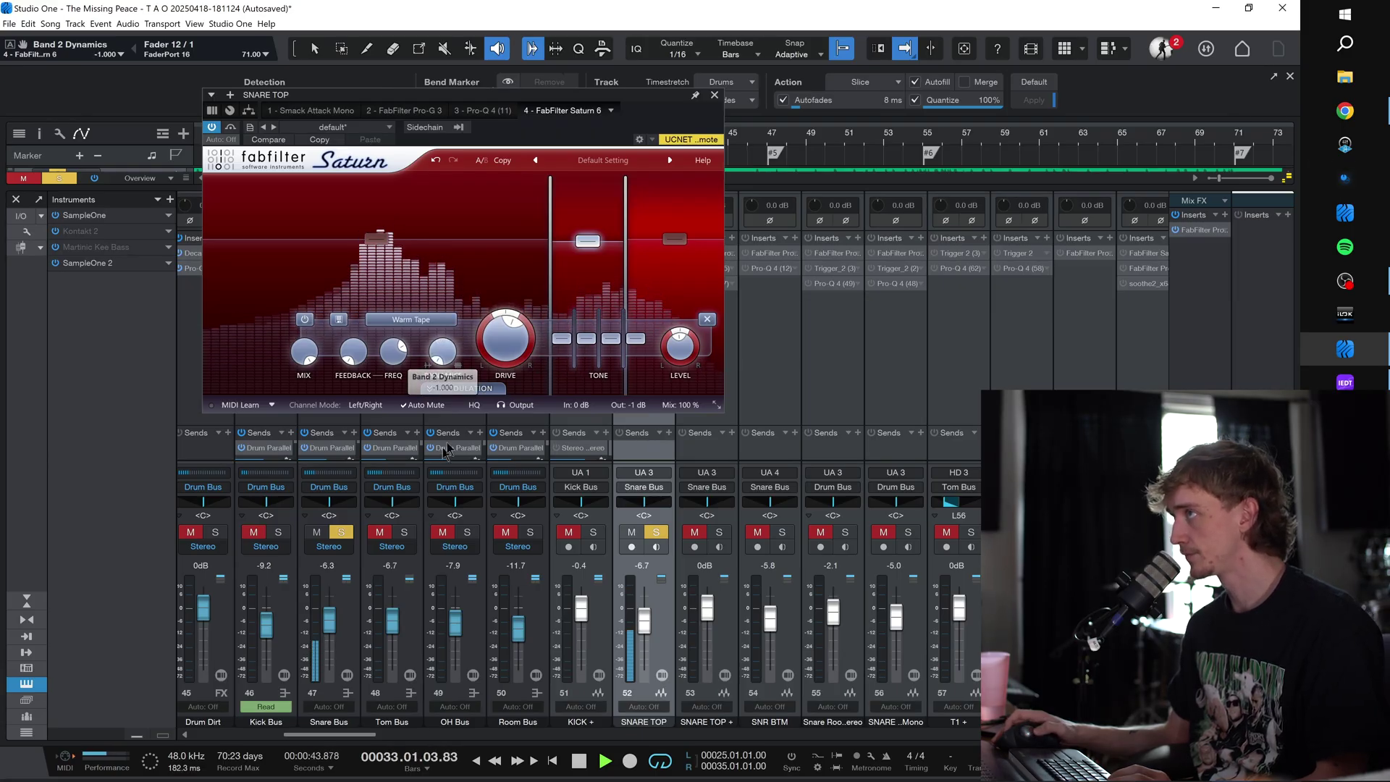
pyautogui.click(673, 246)
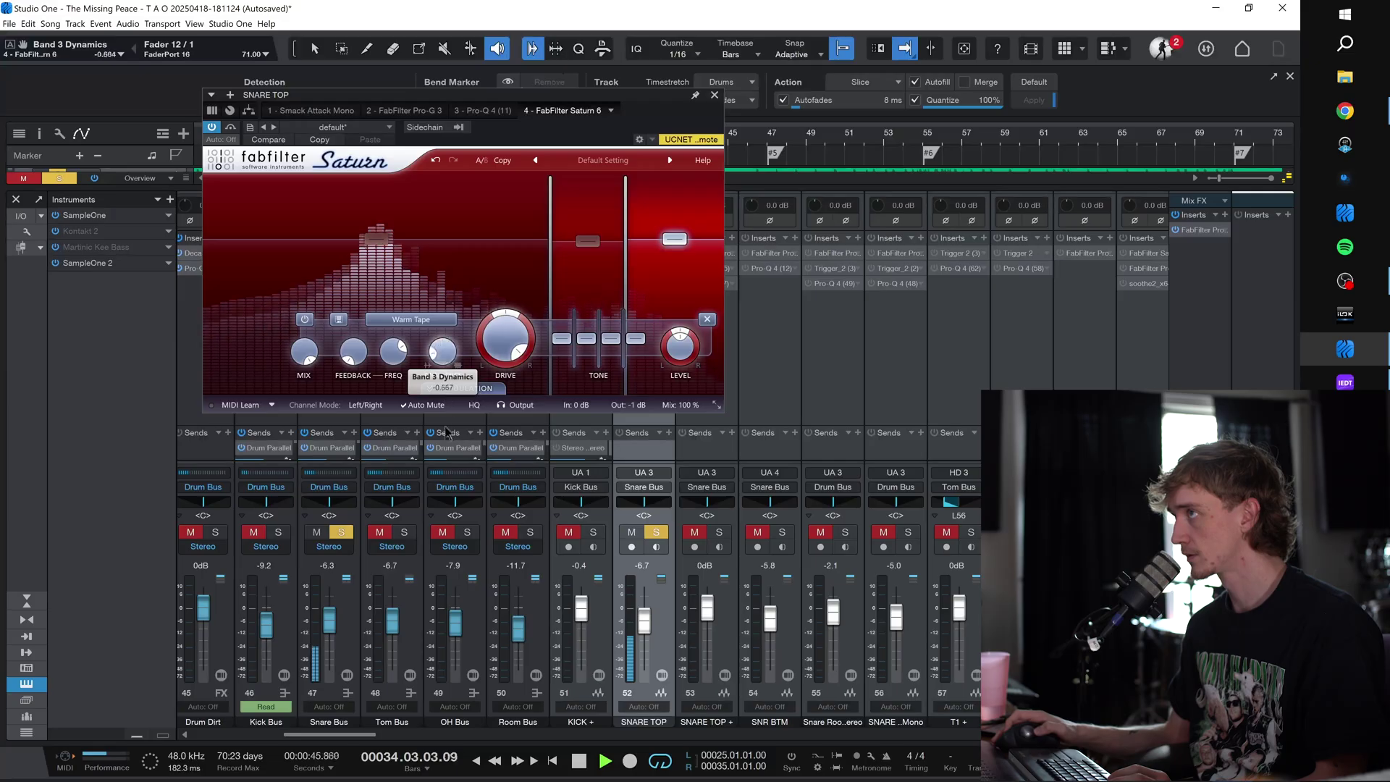
pyautogui.moveTo(444, 454); pyautogui.dragTo(444, 459)
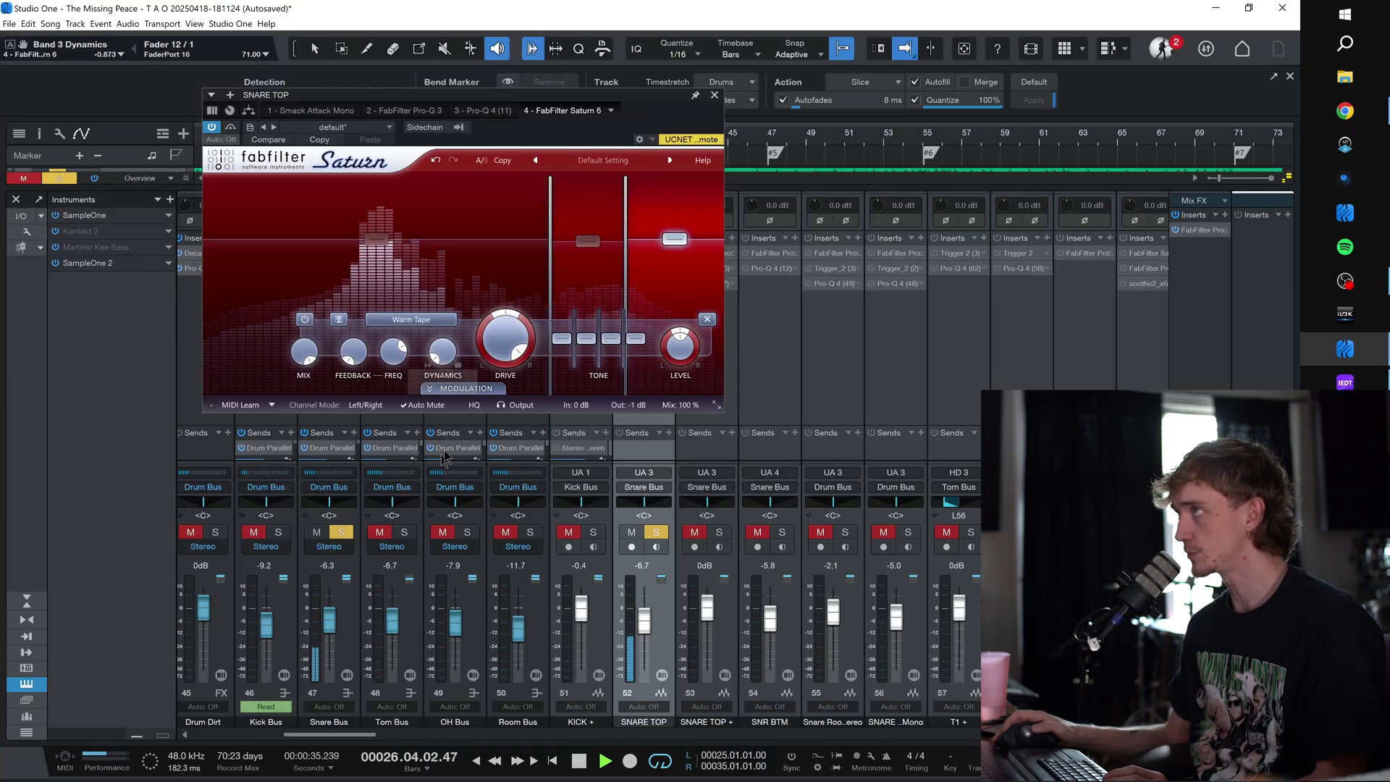
pyautogui.click(714, 95)
# Step: Solo only the SNR BTM track, inspect and enable its Pro-Q 4 insert during playback, and close the plug-in window
pyautogui.hscroll(-3, 714, 315)
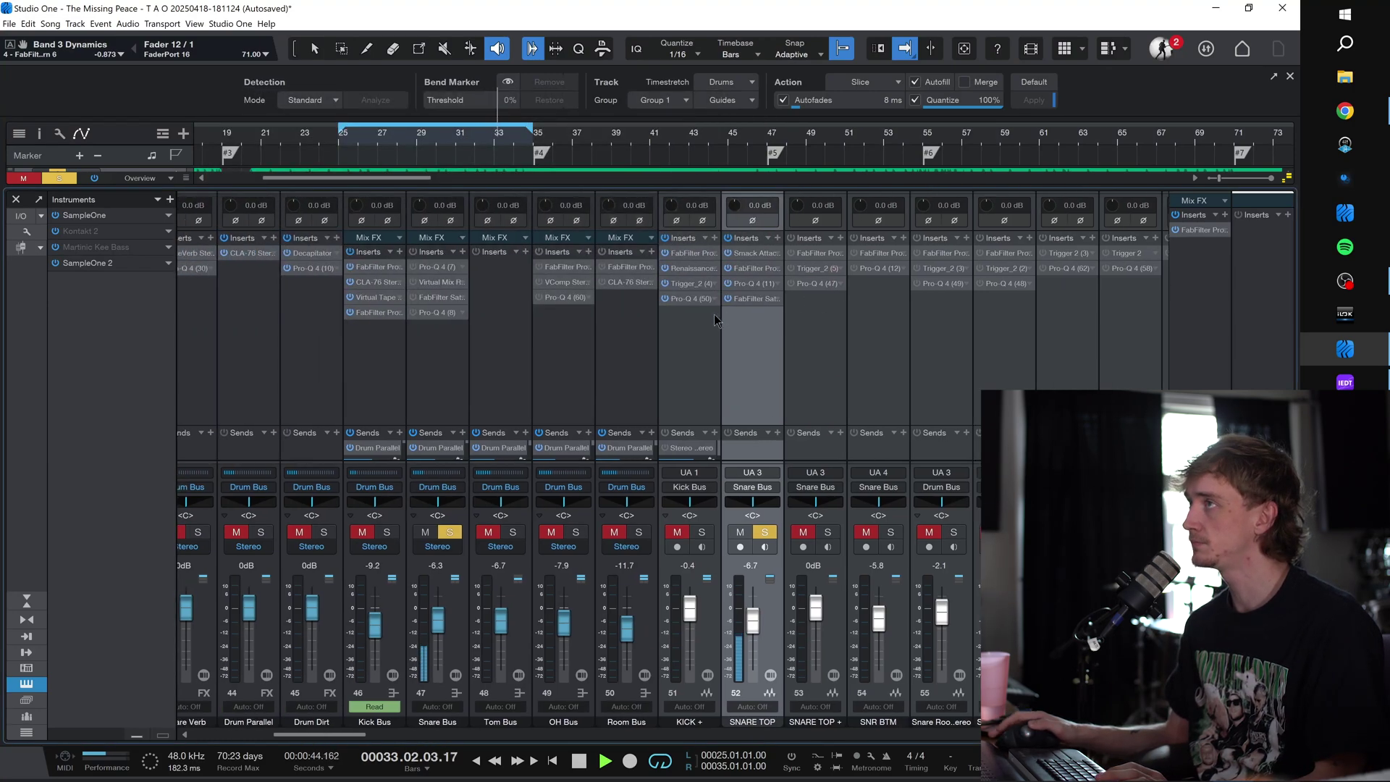
pyautogui.hscroll(2, 826, 362)
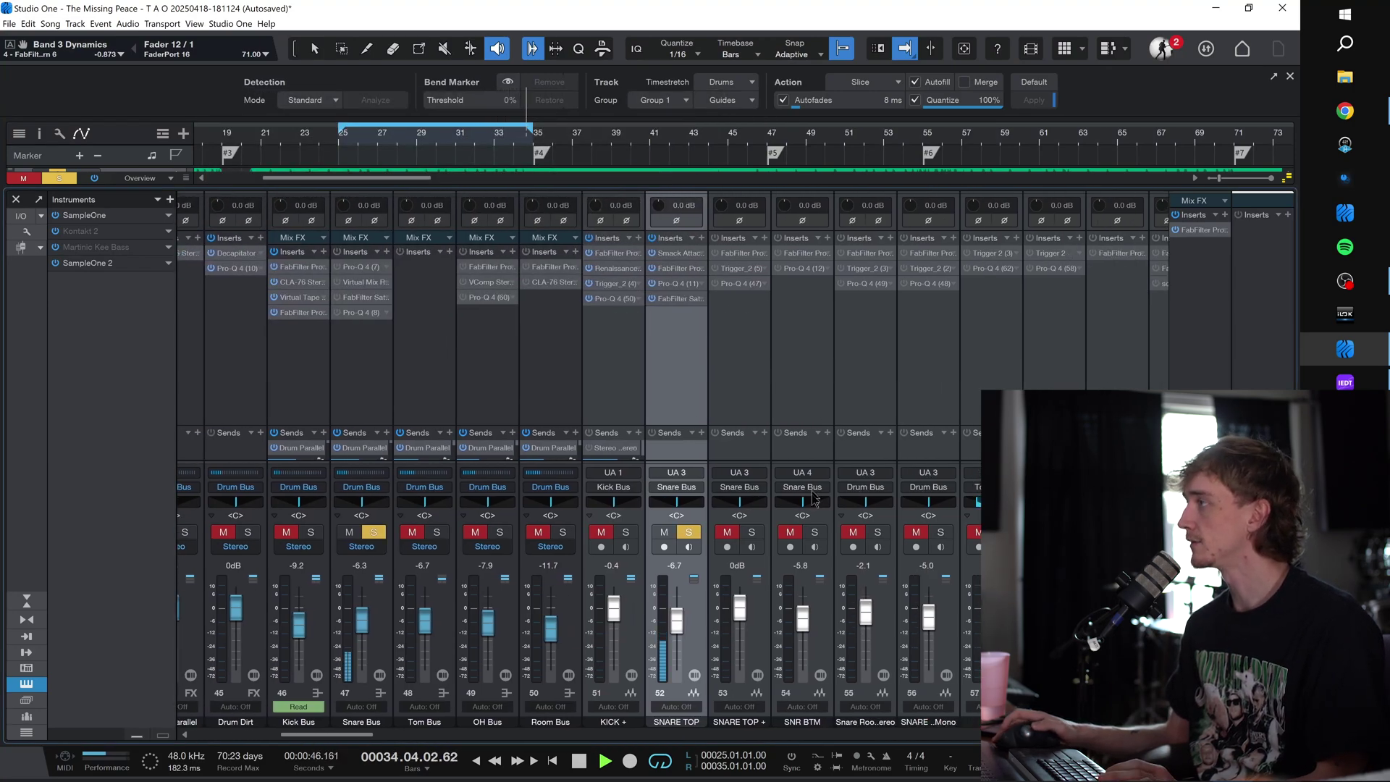
pyautogui.click(813, 531)
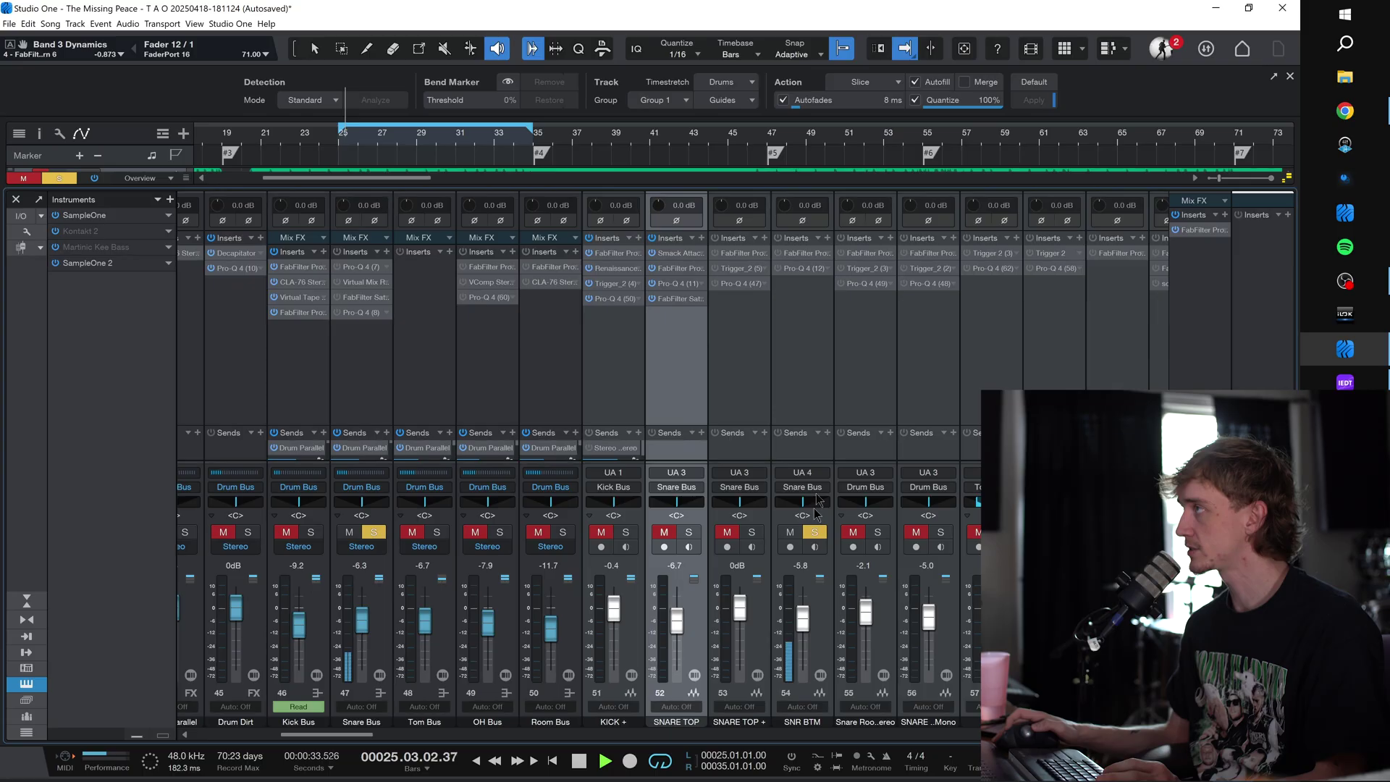
pyautogui.click(799, 268)
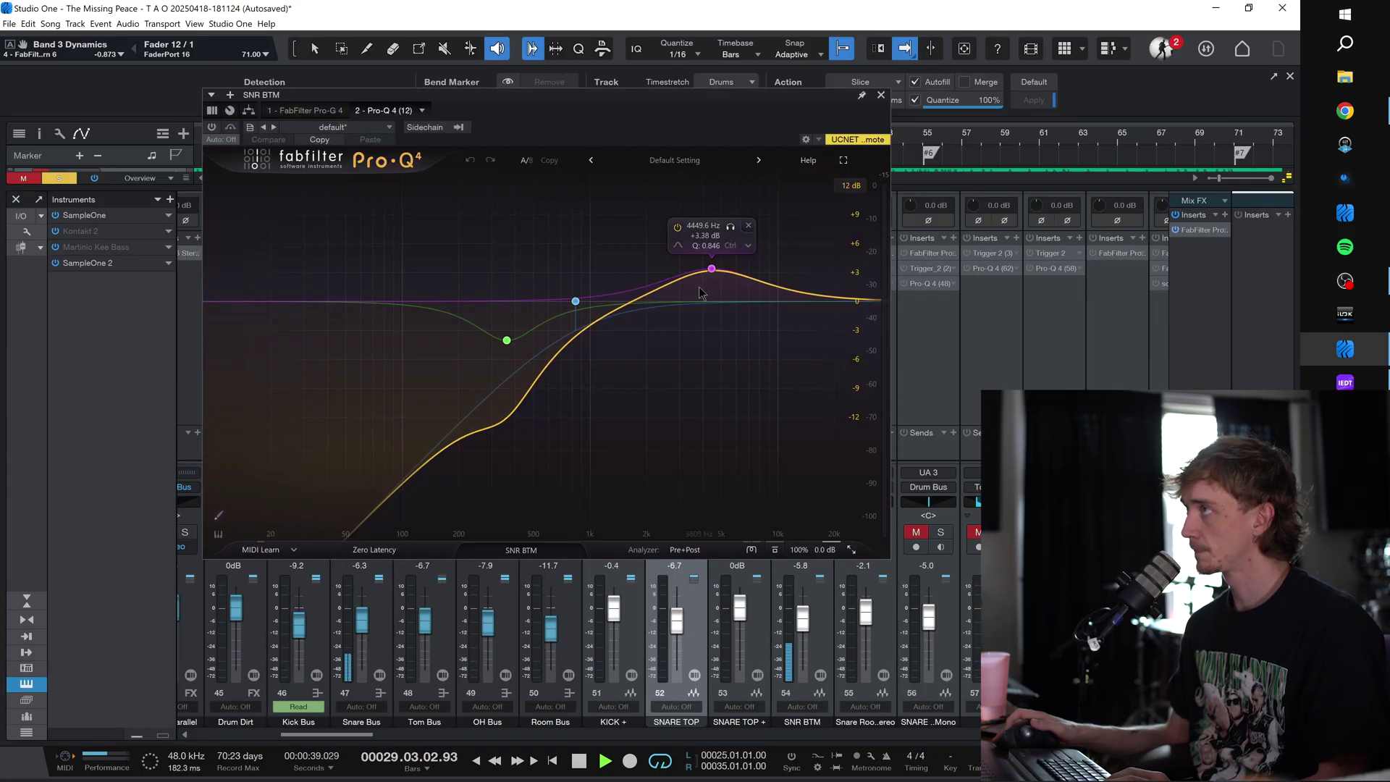
pyautogui.click(212, 128)
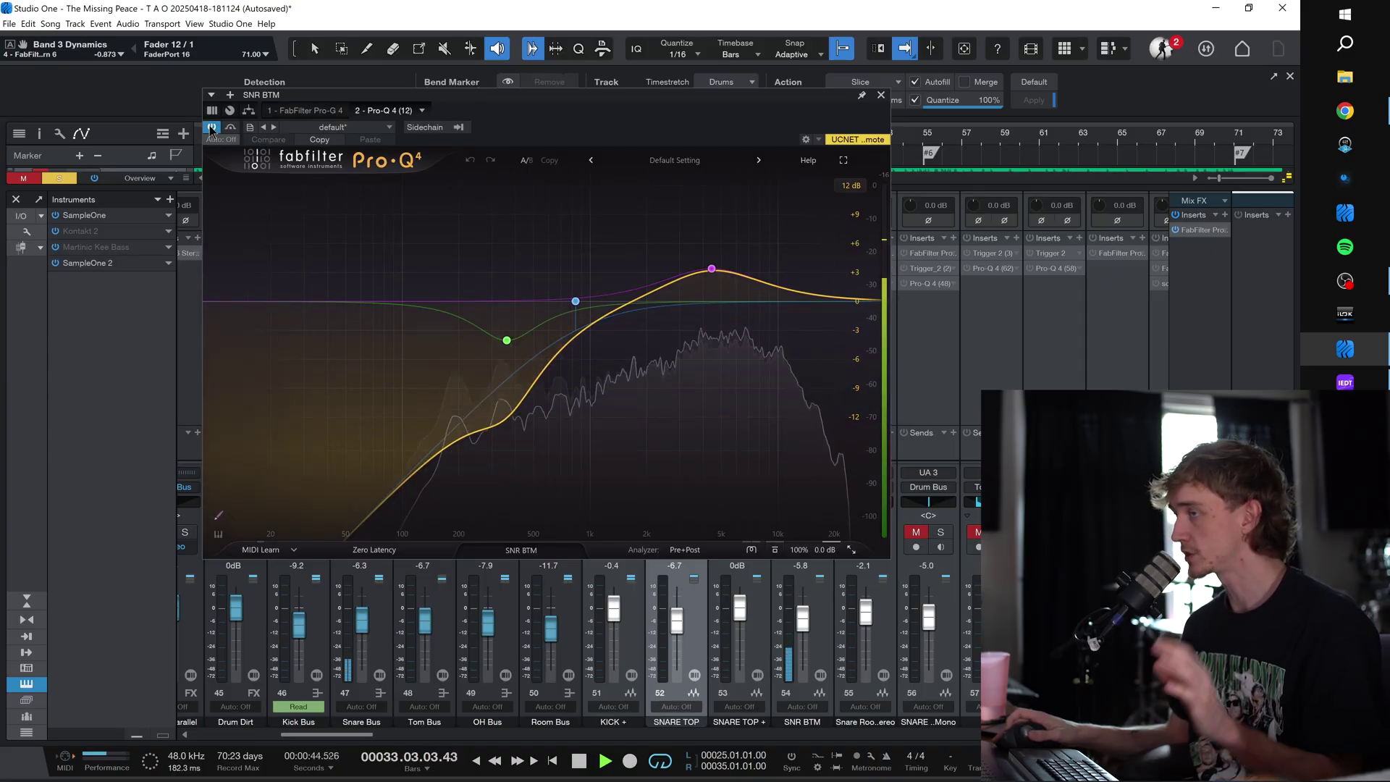
pyautogui.click(881, 95)
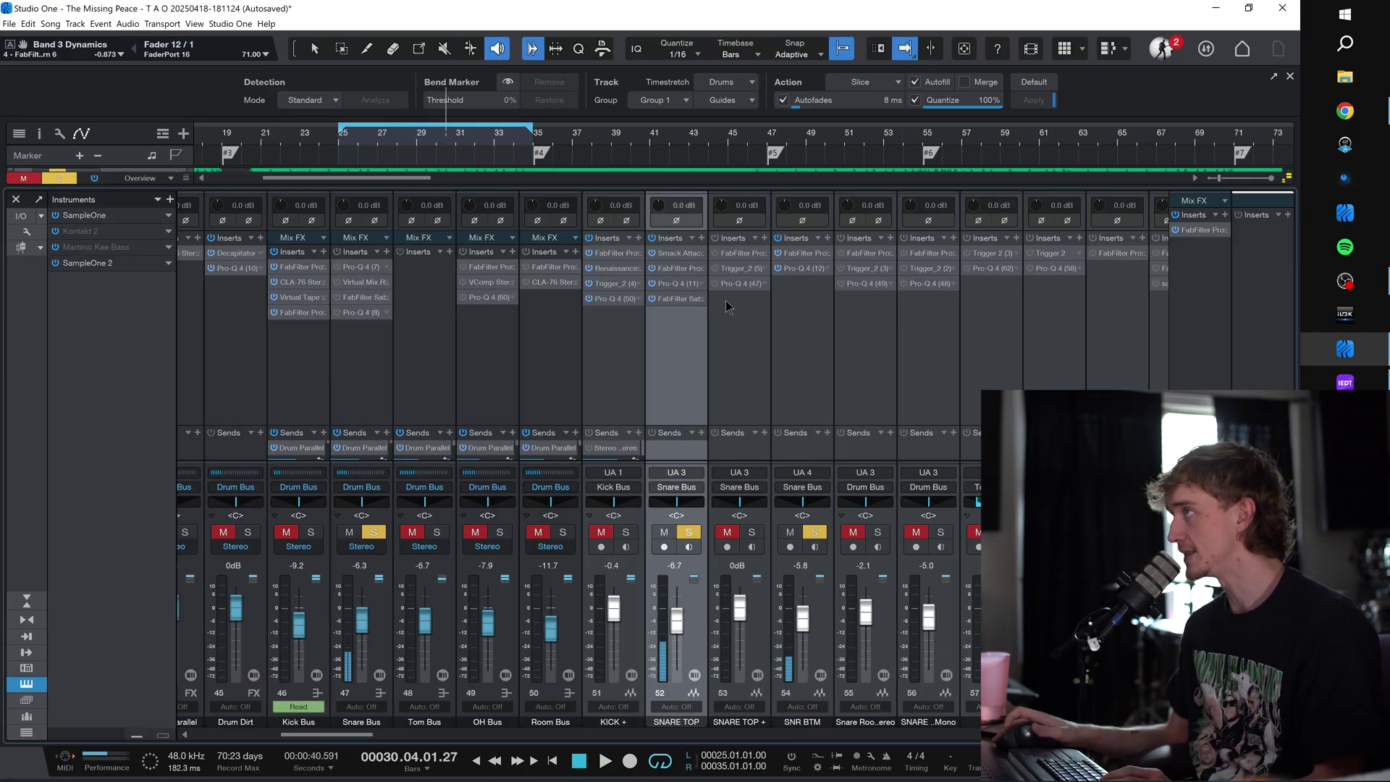
# Step: Solo only SNARE TOP +, audition it with Trigger_2, enable its Pro-Q 4 insert, and close the plug-in window
pyautogui.click(752, 533)
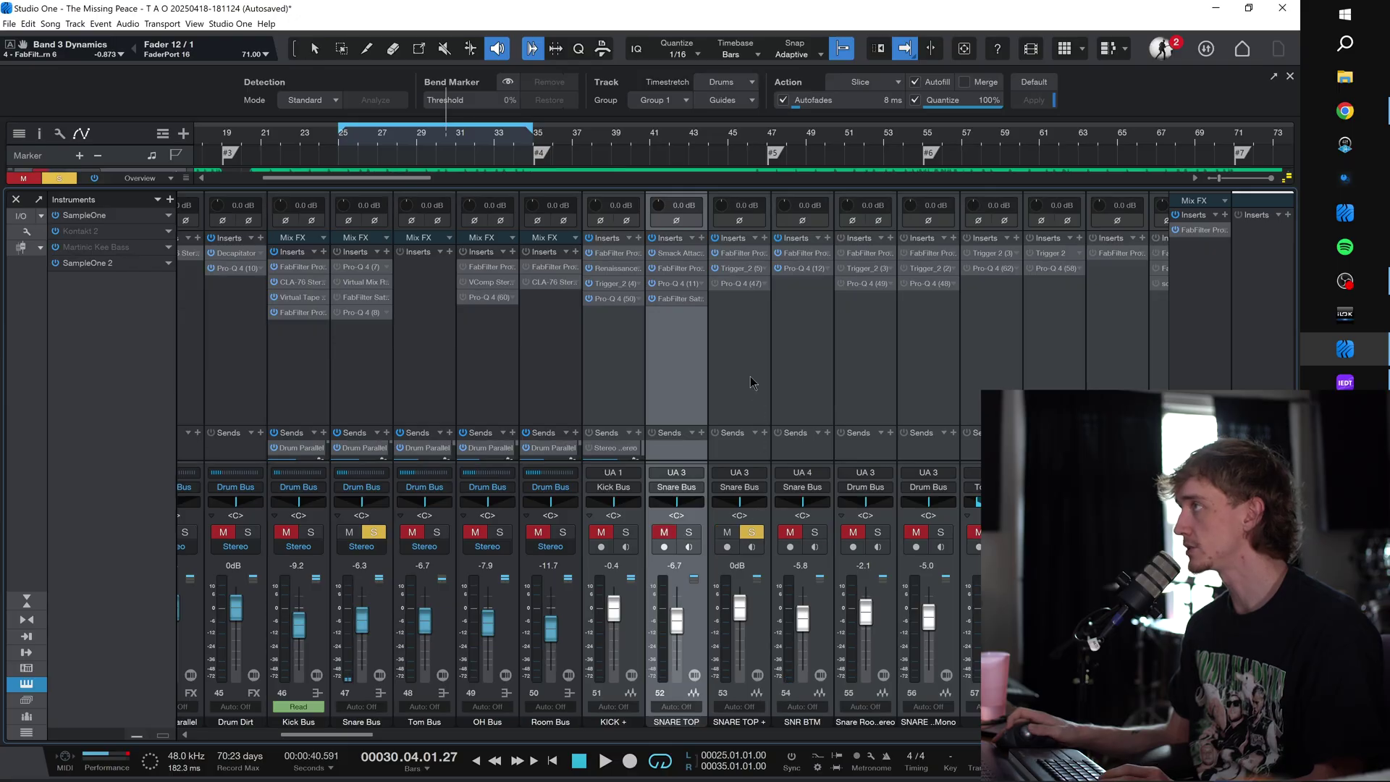
pyautogui.click(738, 269)
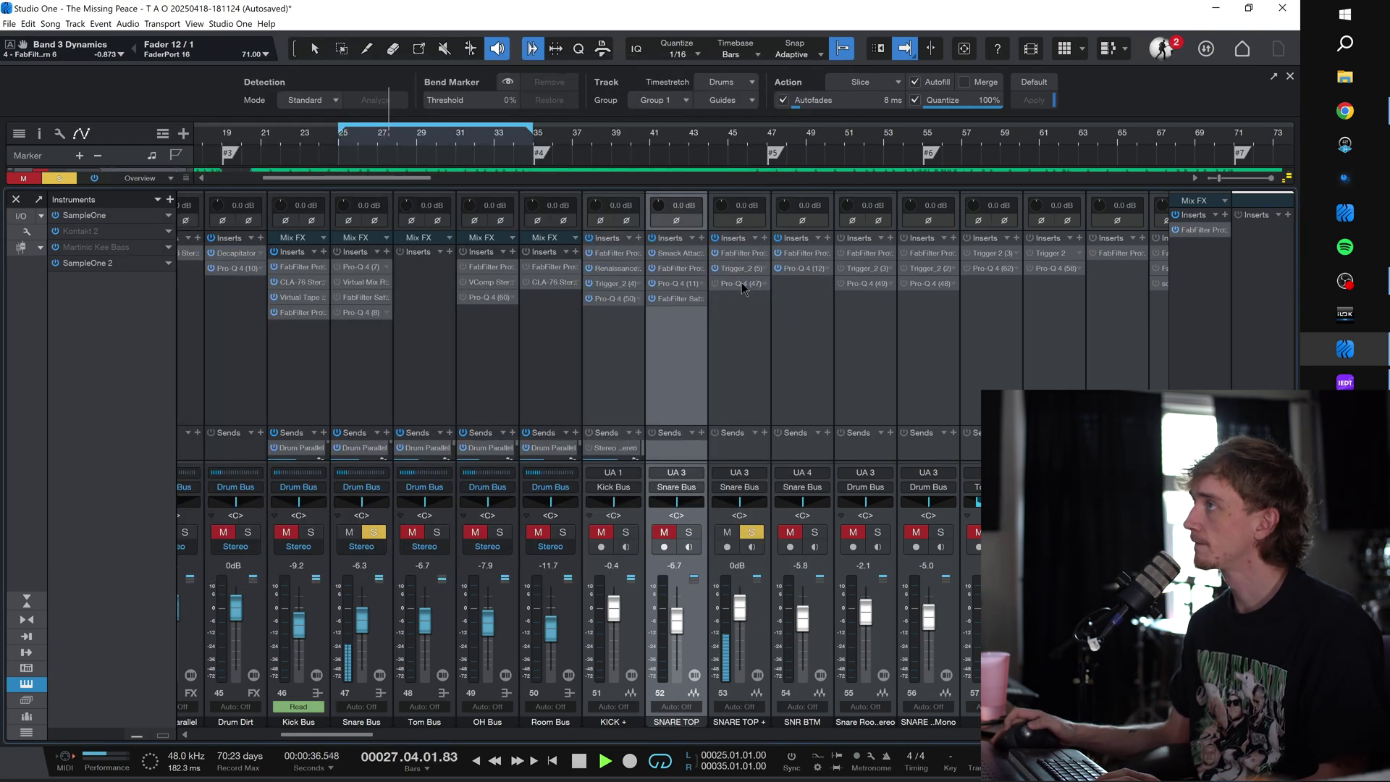
pyautogui.click(742, 284)
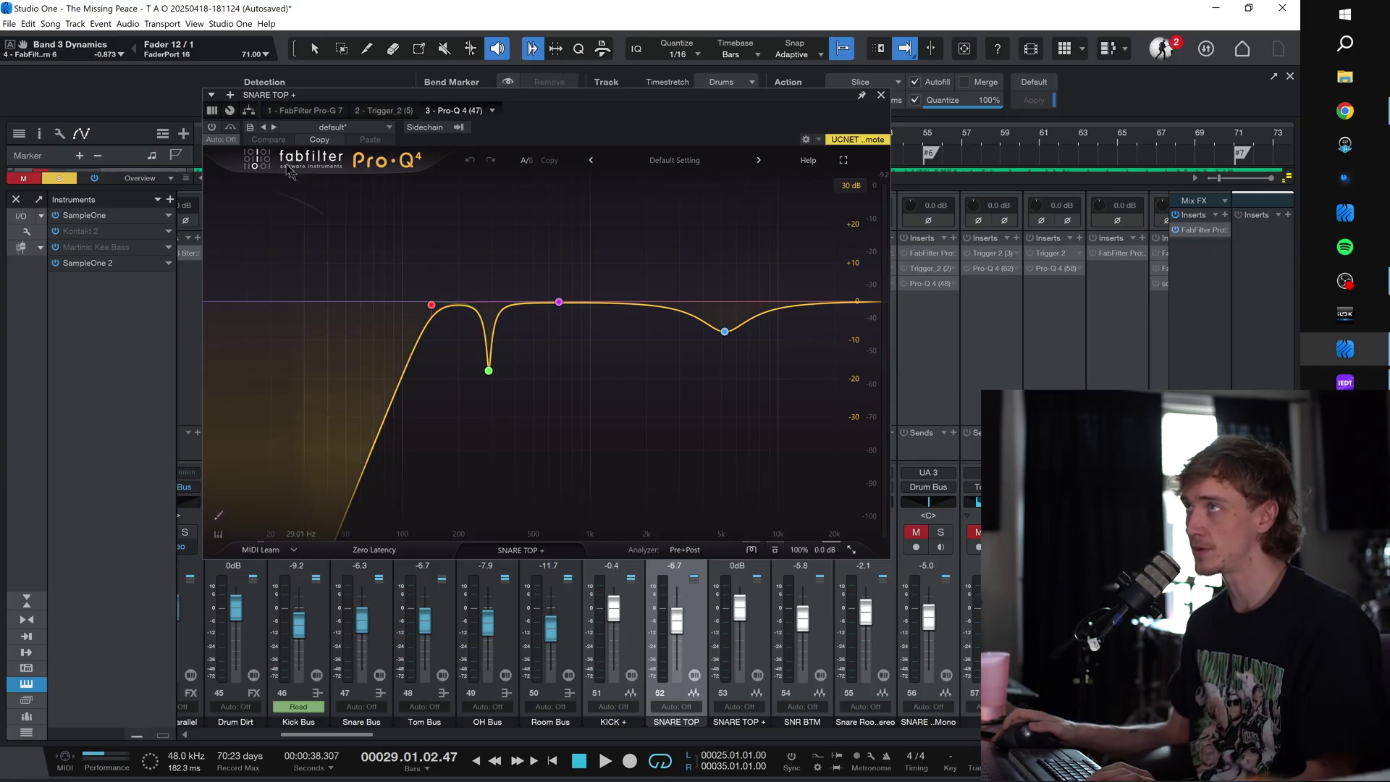
pyautogui.click(212, 128)
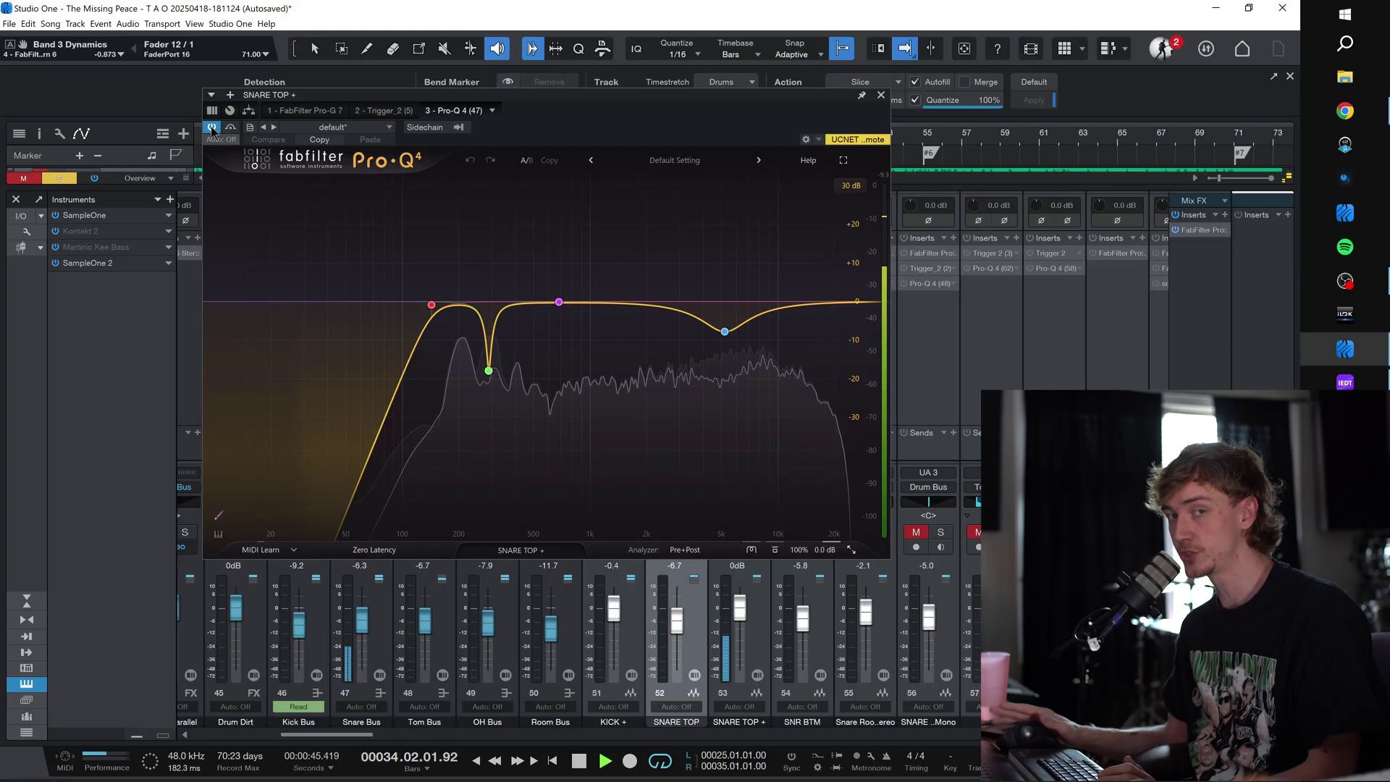
pyautogui.click(881, 95)
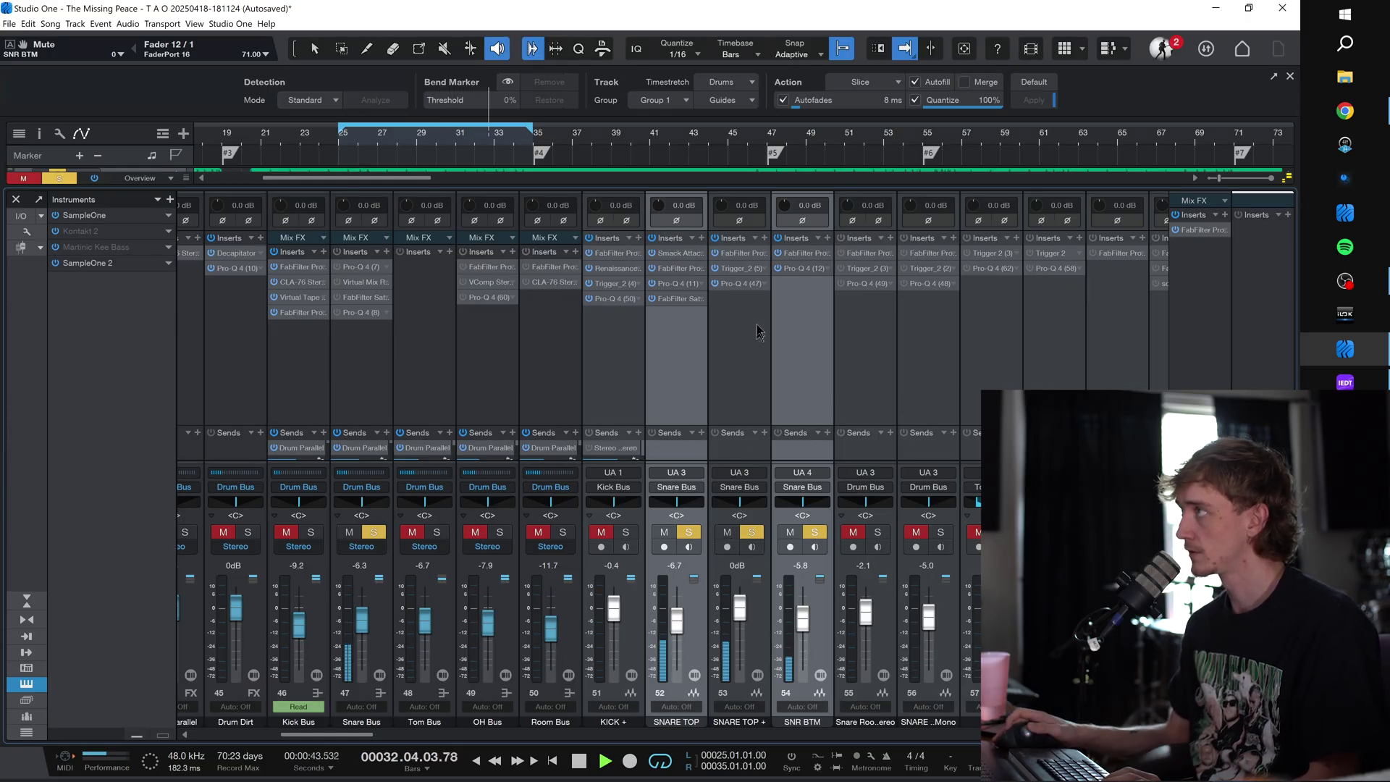
# Step: Check the channel 1 phase in SNARE TOP +'s Trigger_2 and add that track to the snare track selection
pyautogui.click(750, 272)
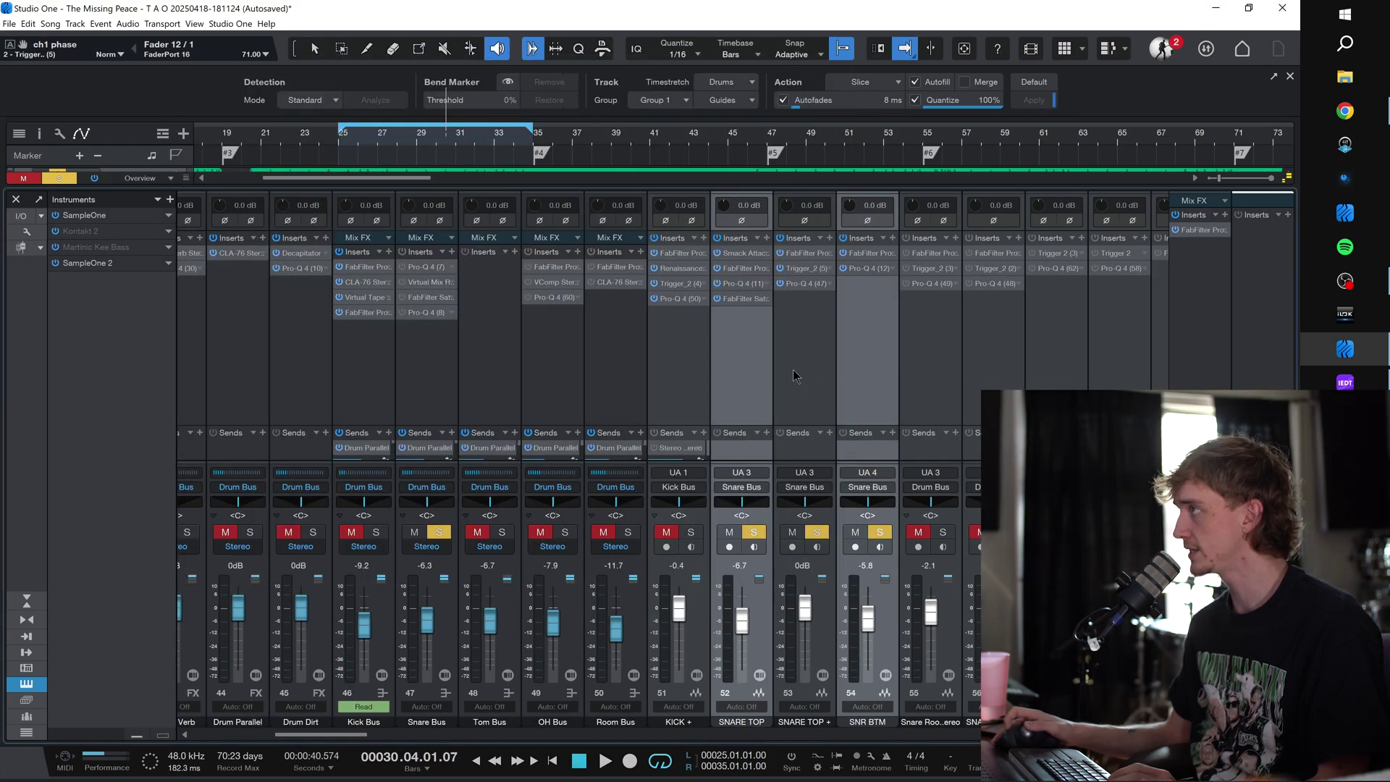
pyautogui.keyDown('ctrl'); pyautogui.click(800, 383); pyautogui.keyUp('ctrl')
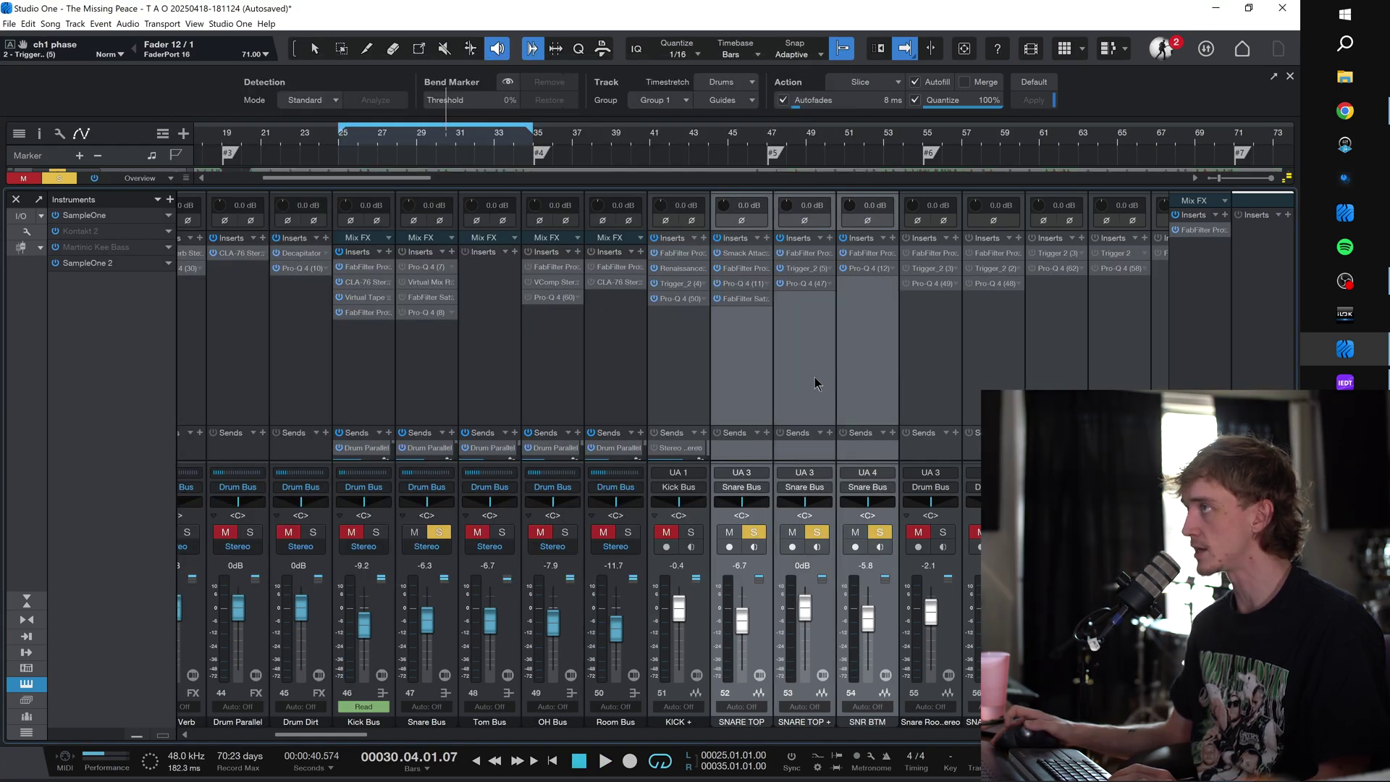
# Step: Inspect the low-end EQ bands of the Snare Bus's first Pro-Q 4 and enable that insert during playback
pyautogui.click(435, 381)
pyautogui.click(427, 266)
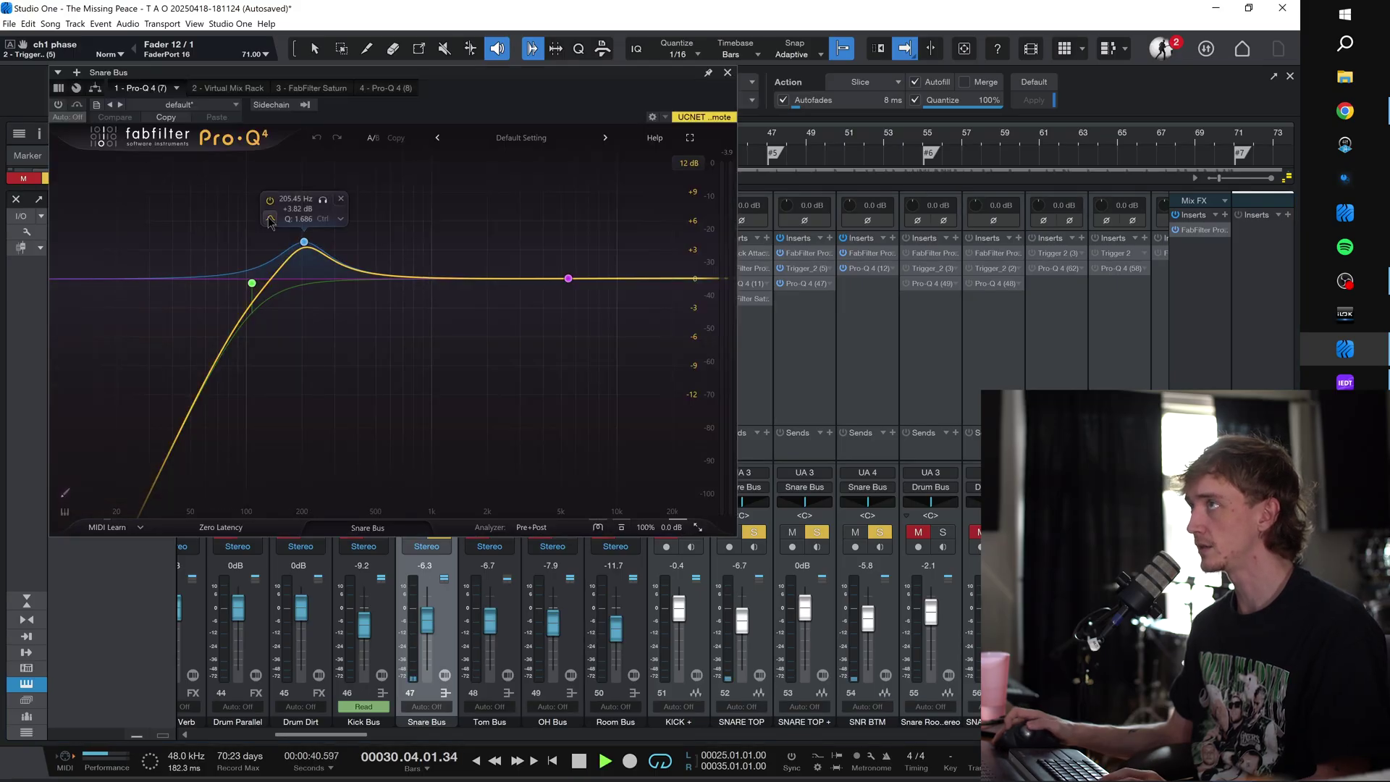
pyautogui.click(58, 105)
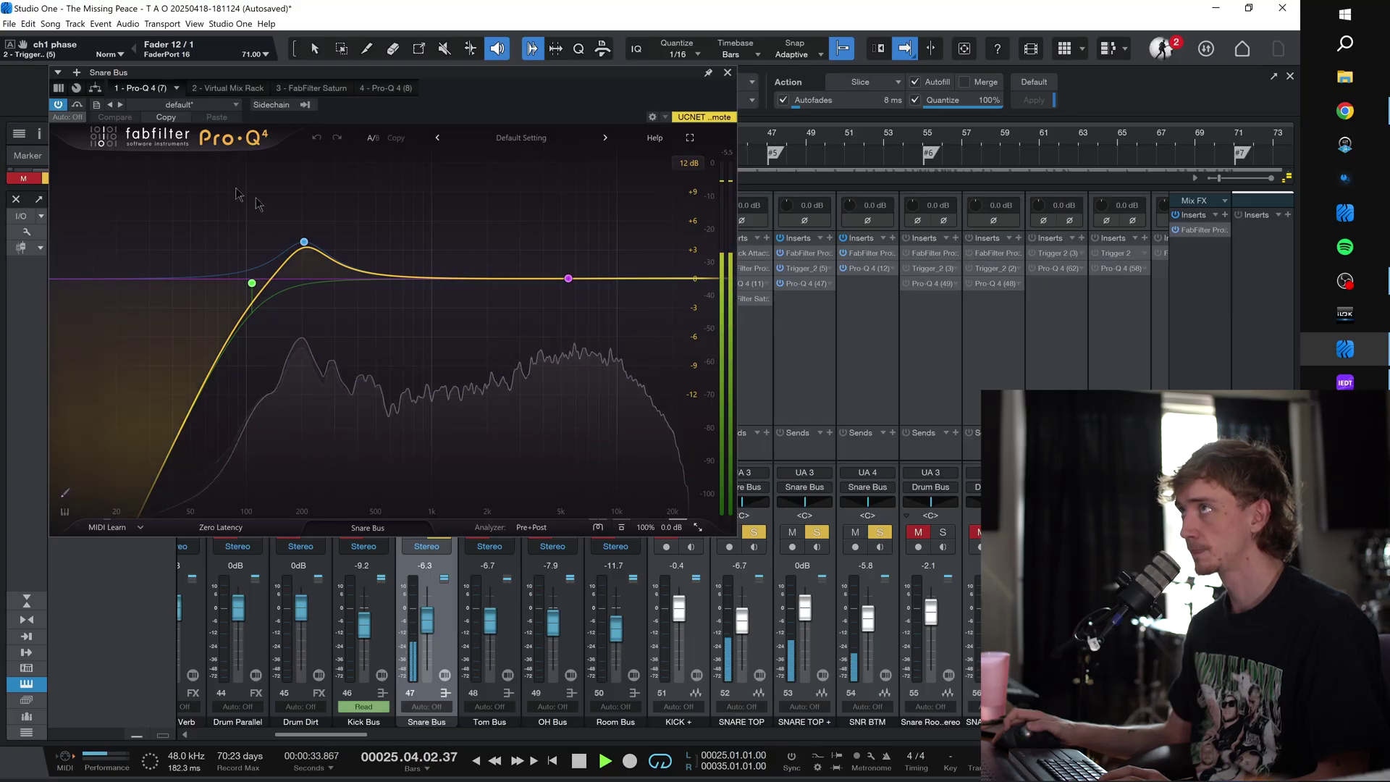
# Step: Inspect the Snare Bus's Virtual Mix Rack modules, enable the insert, and play the snares through it
pyautogui.click(231, 88)
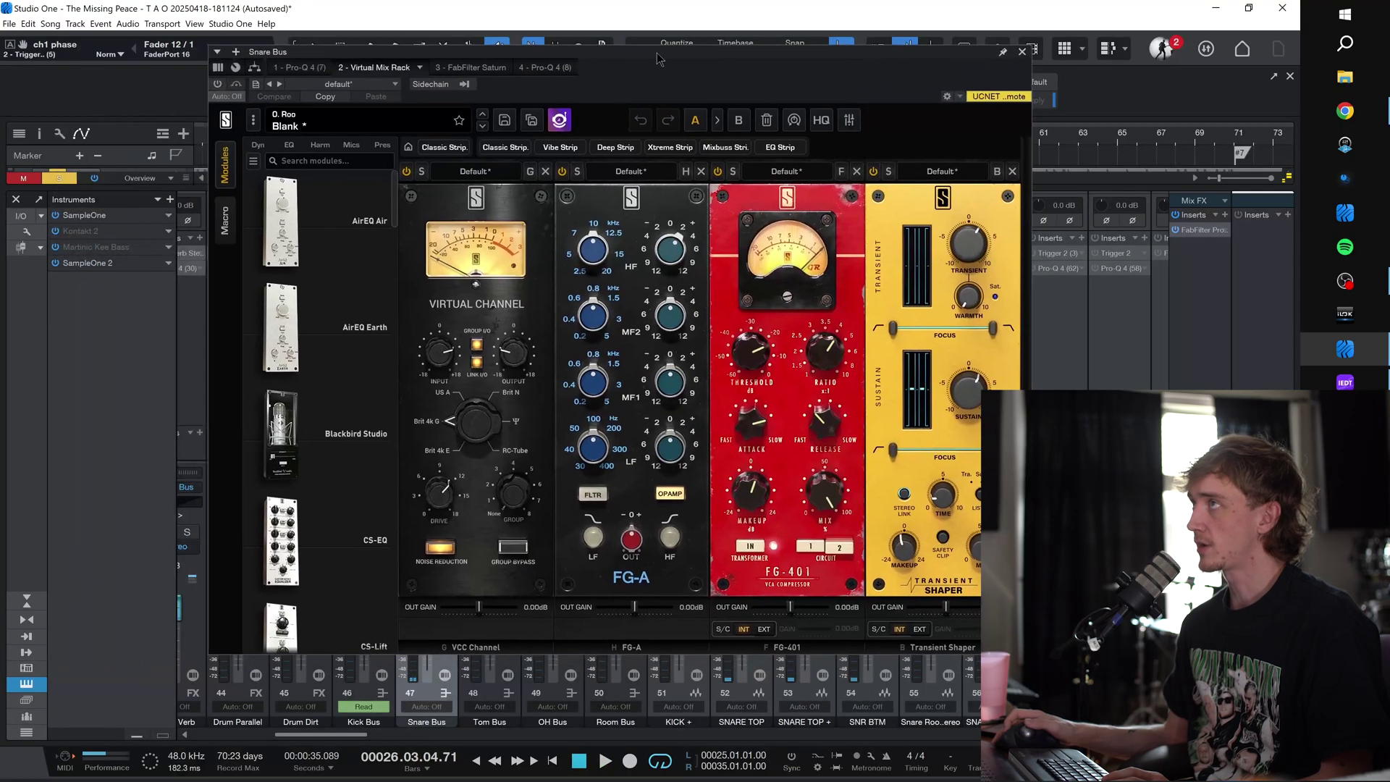
pyautogui.moveTo(658, 54); pyautogui.dragTo(658, 44)
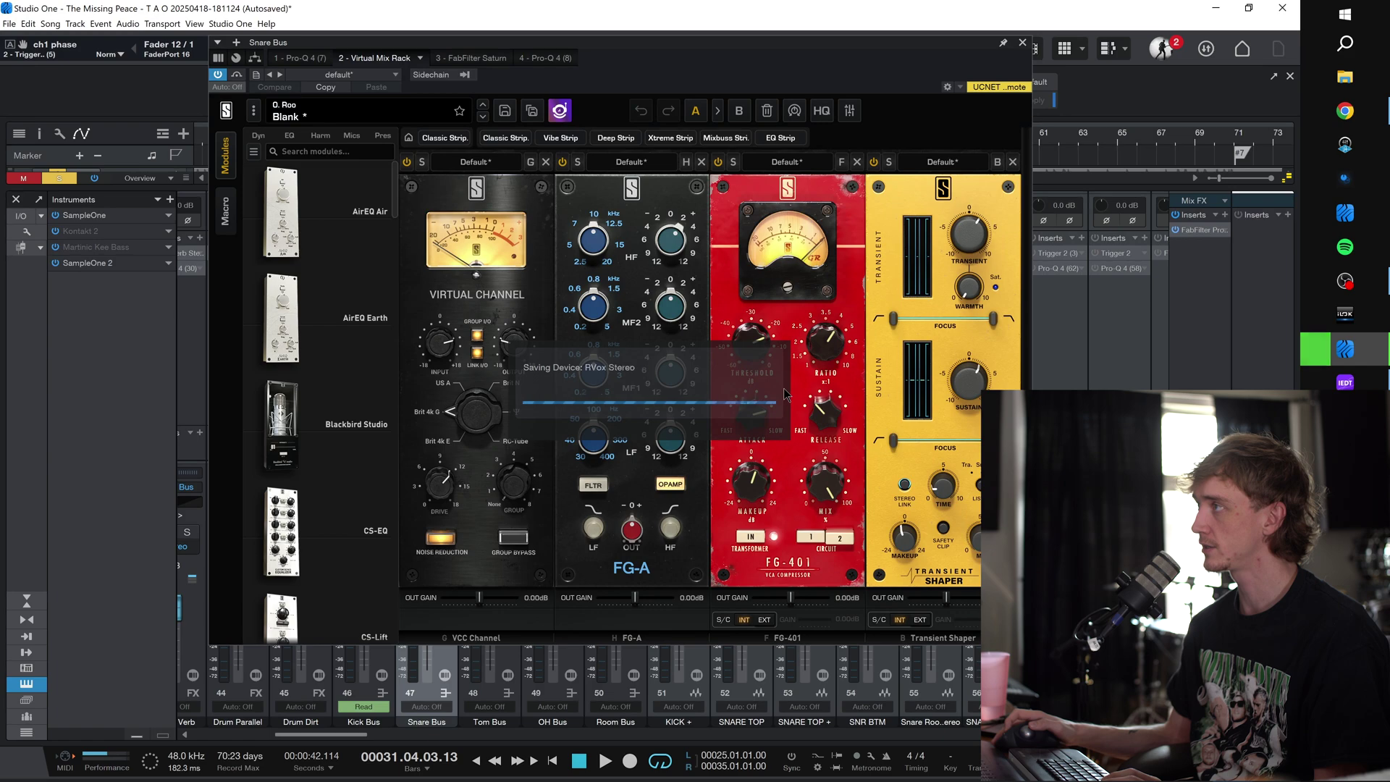
pyautogui.press('space')
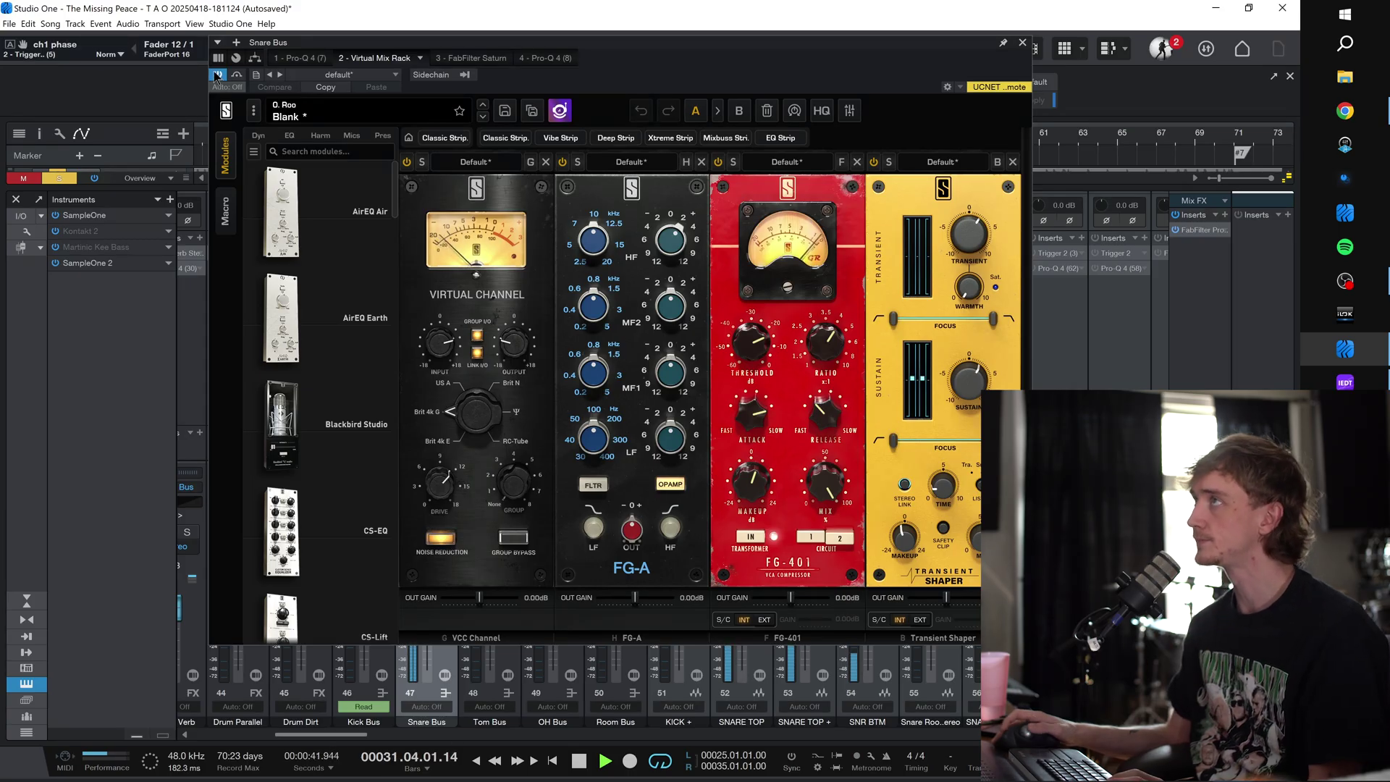
# Step: Inspect FabFilter Saturn on the Snare Bus, compare it active and bypassed during playback, and leave it enabled
pyautogui.click(463, 58)
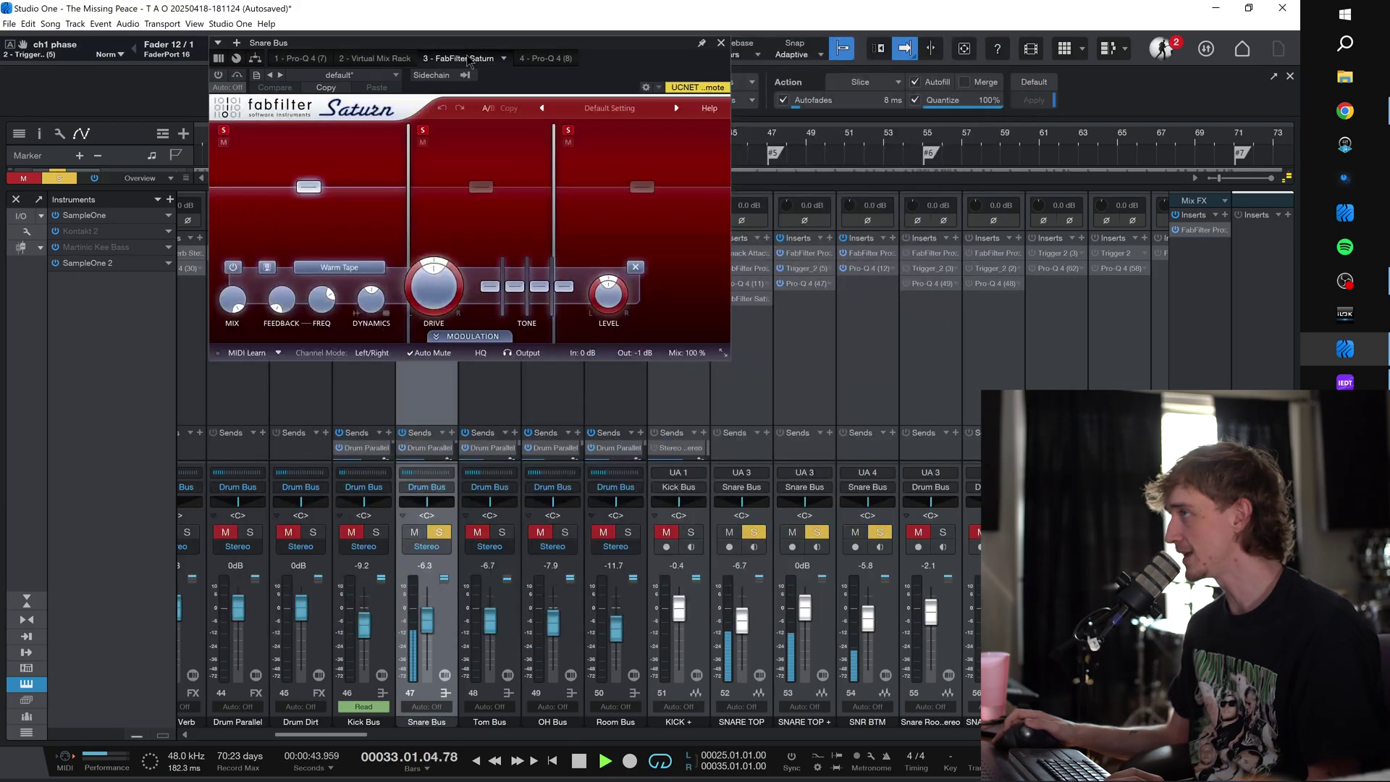
pyautogui.click(572, 217)
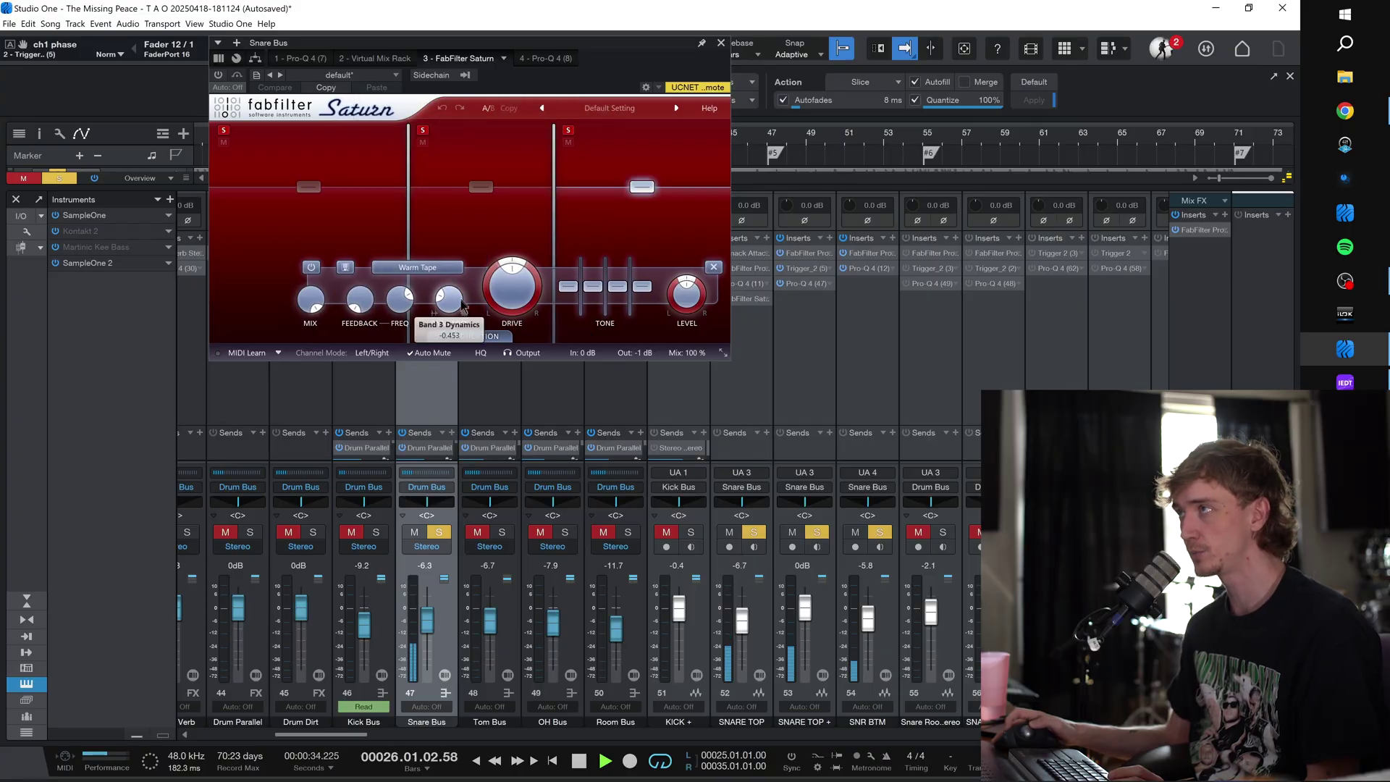
pyautogui.click(218, 76)
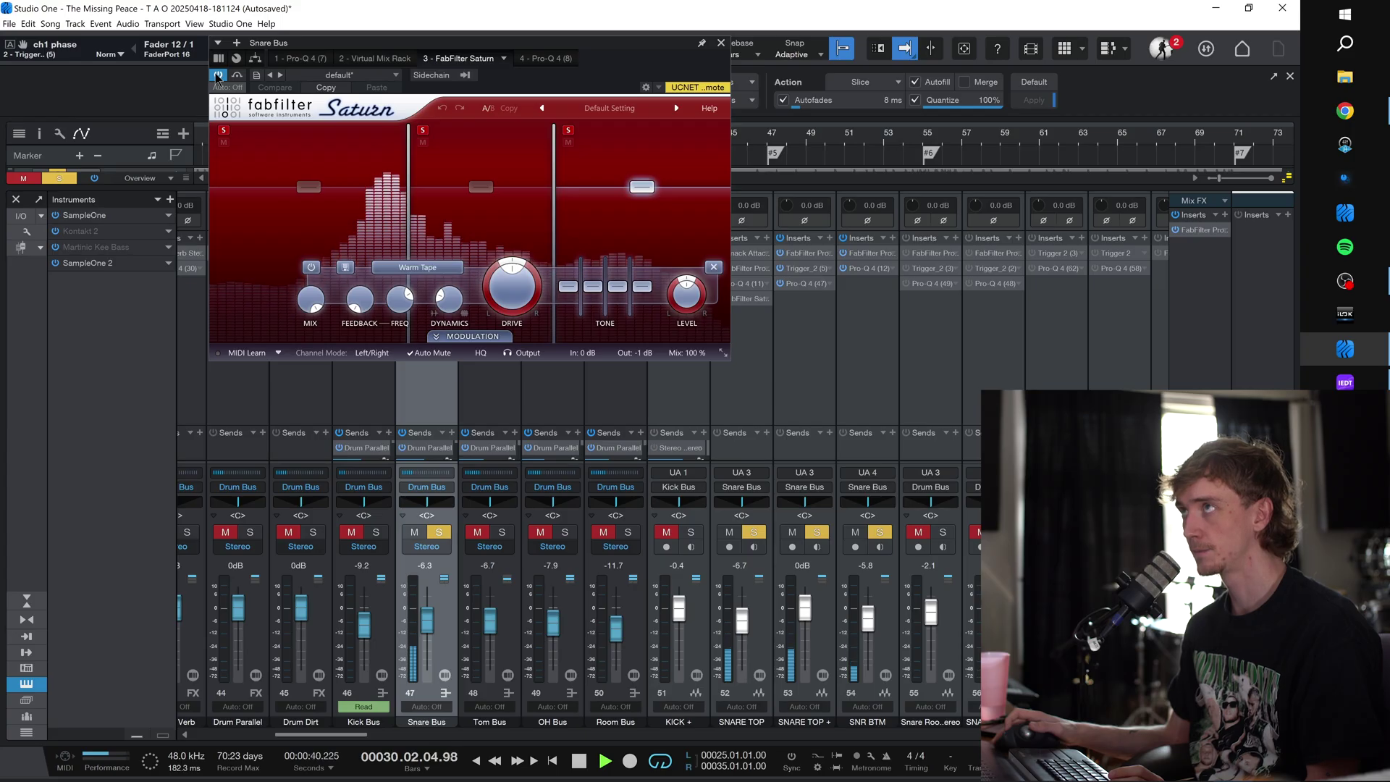
pyautogui.click(217, 76)
pyautogui.press('space')
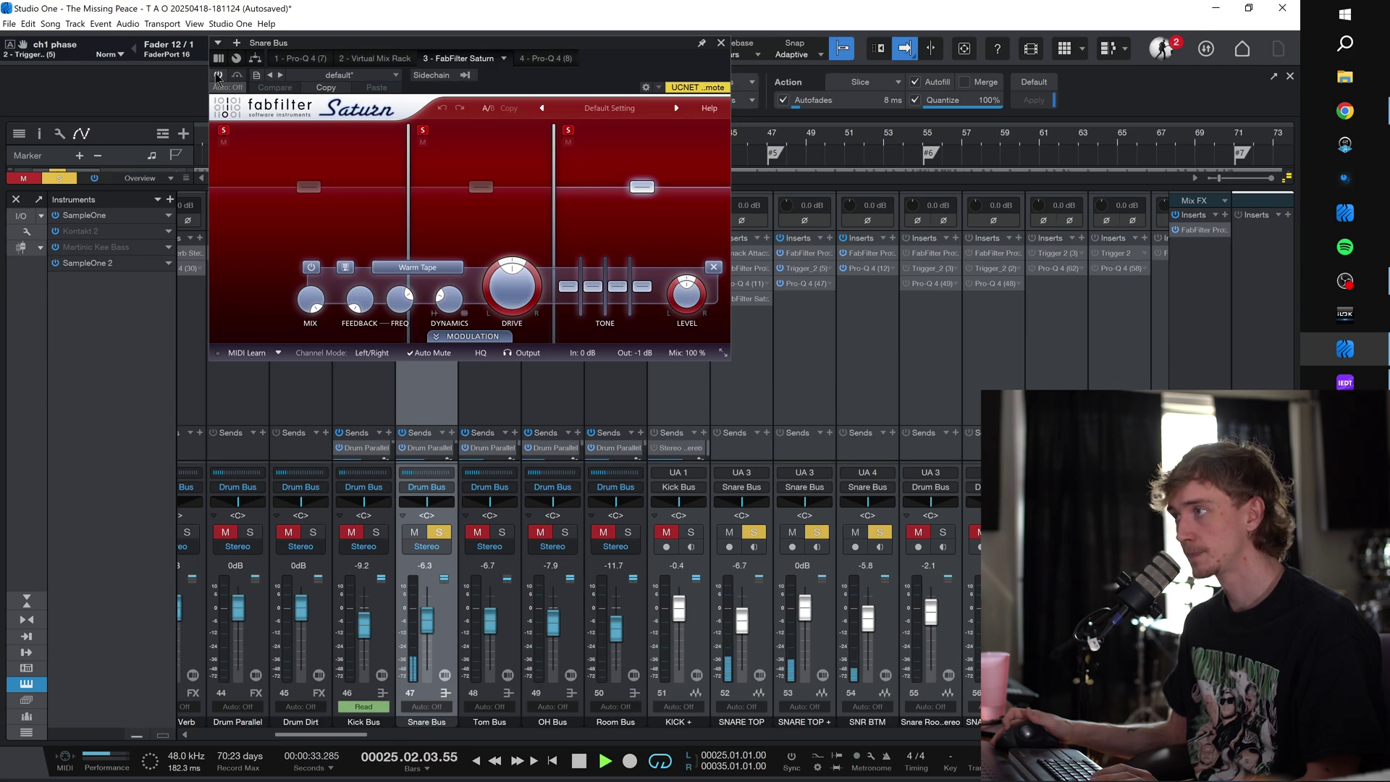
pyautogui.press('space')
pyautogui.click(218, 74)
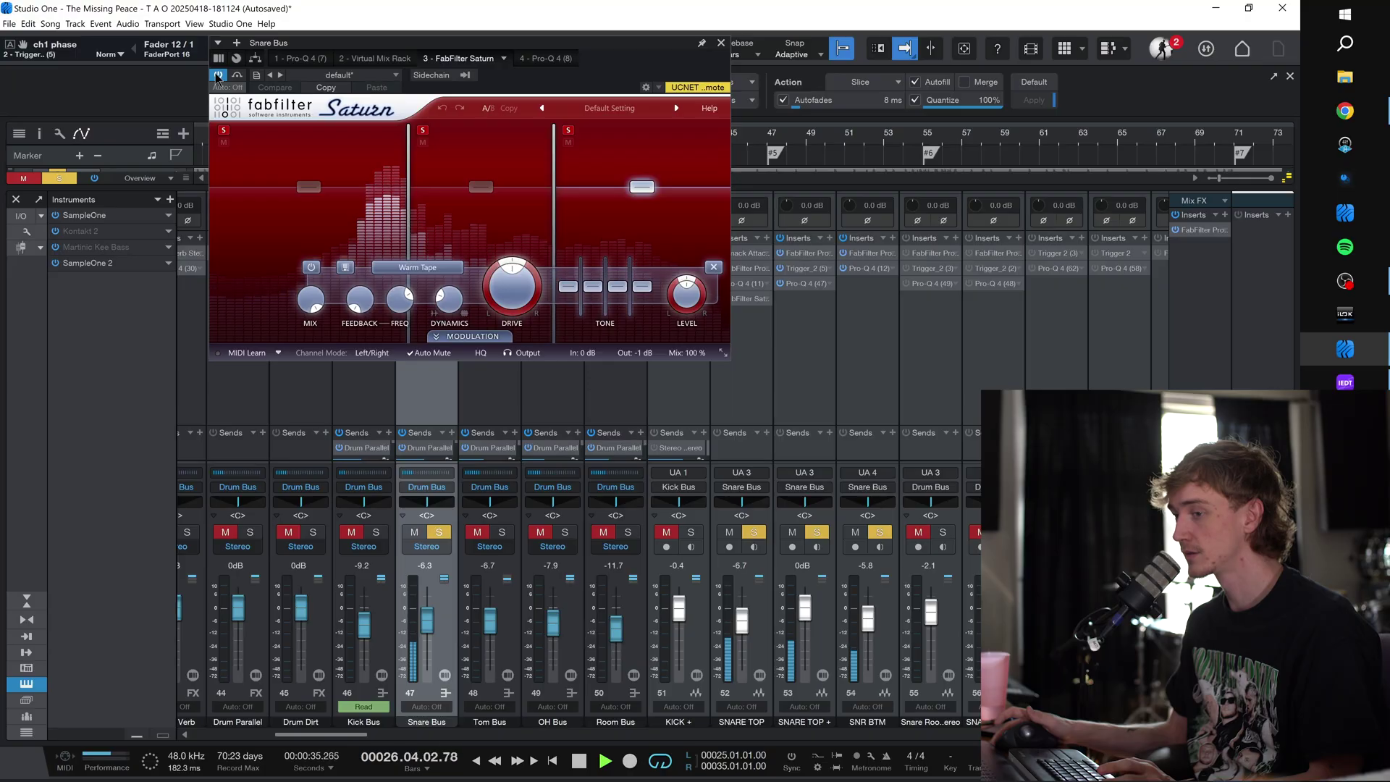
pyautogui.press('space')
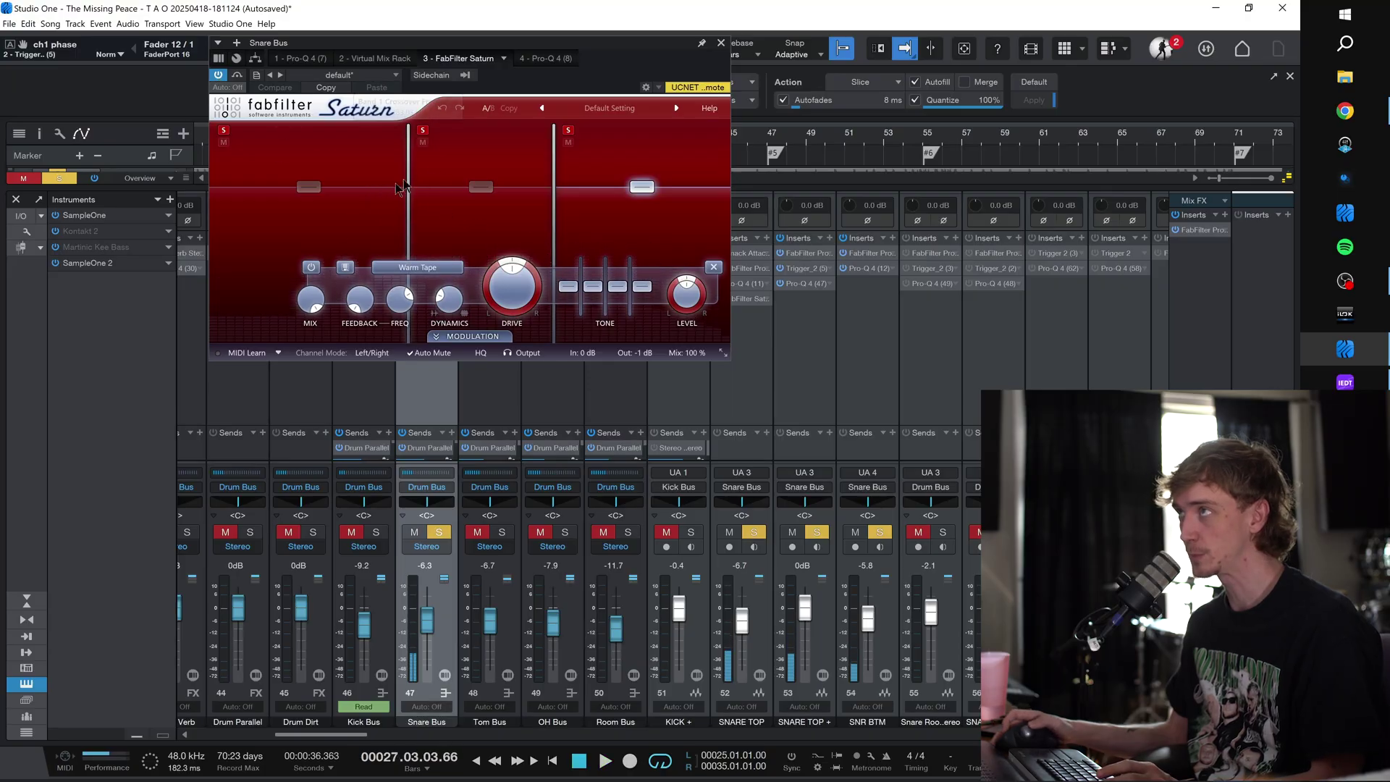
# Step: Inspect the bands of the Snare Bus's last Pro-Q 4, enable that insert during playback, and close the plug-in window
pyautogui.click(545, 58)
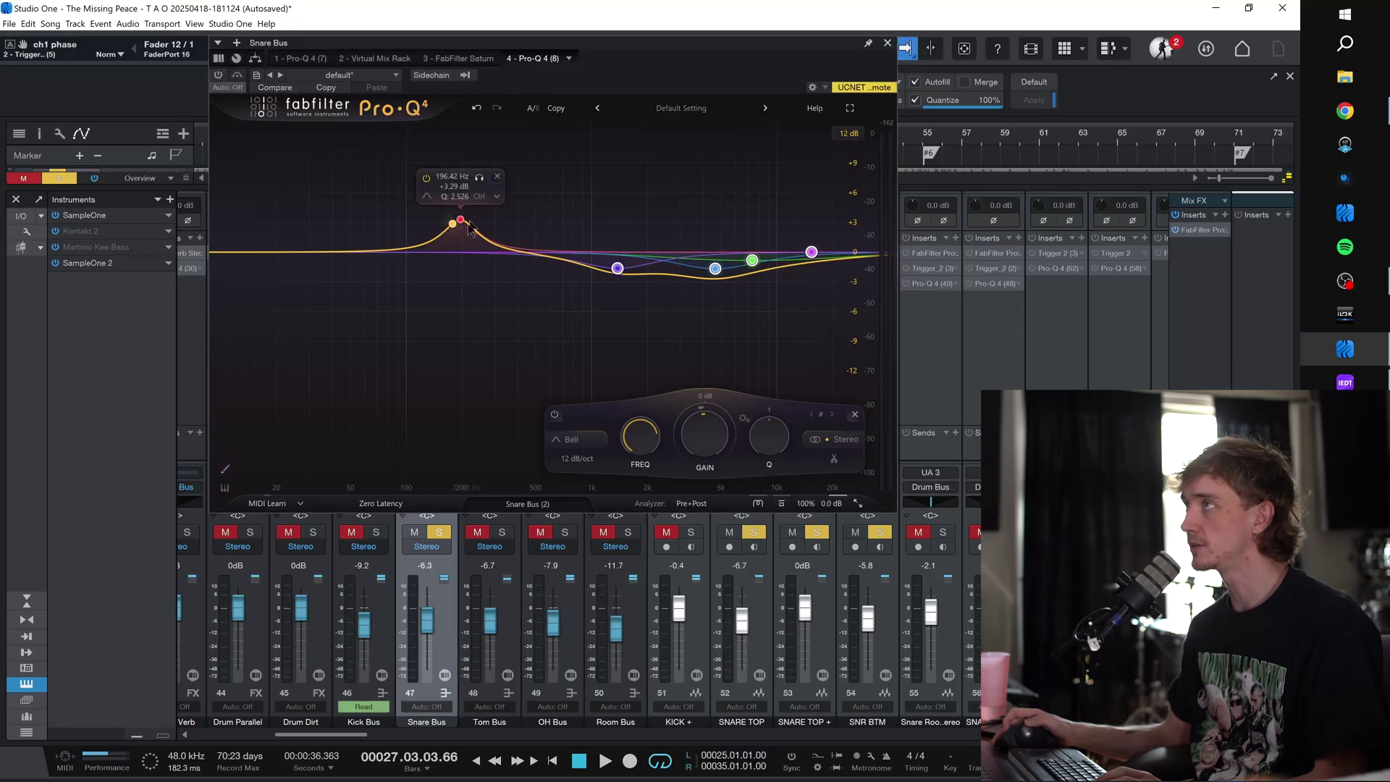
pyautogui.press('space')
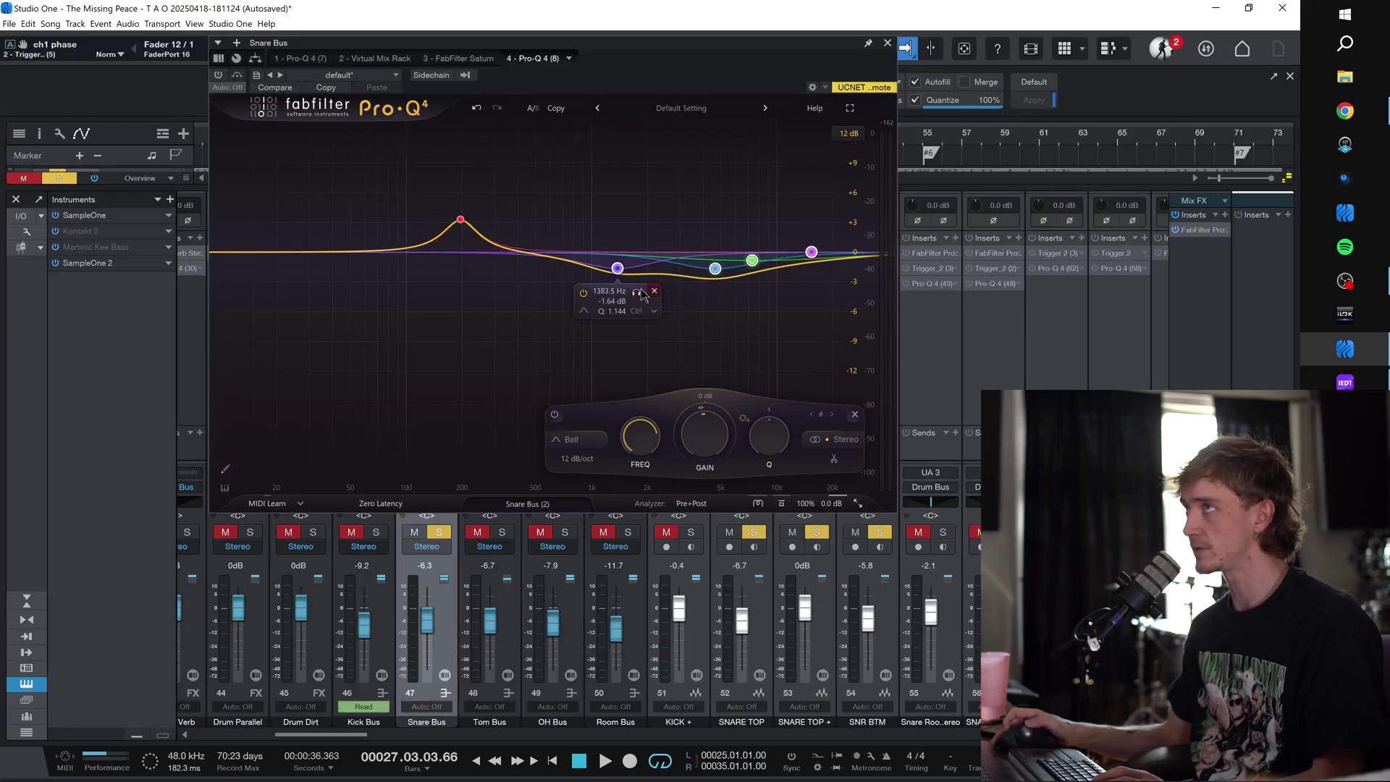
pyautogui.click(218, 75)
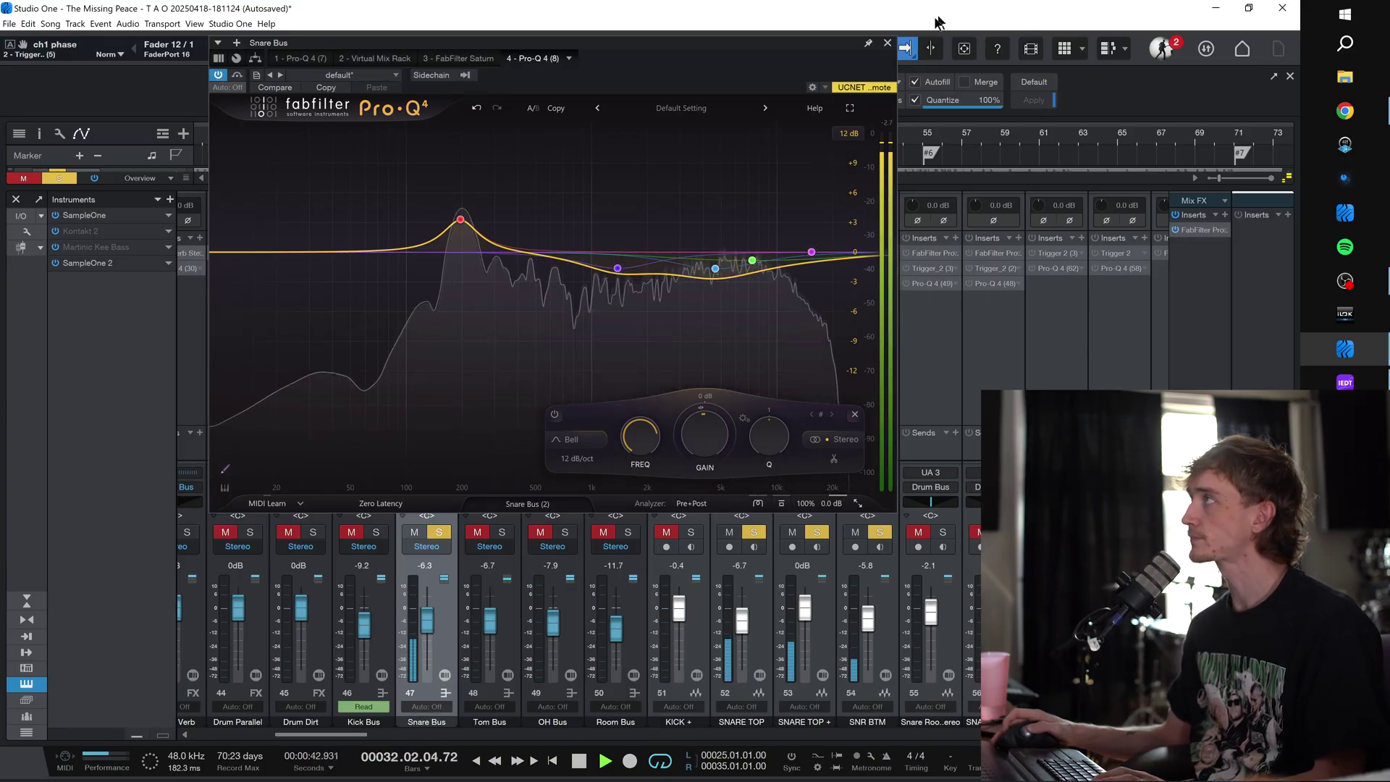
pyautogui.click(887, 43)
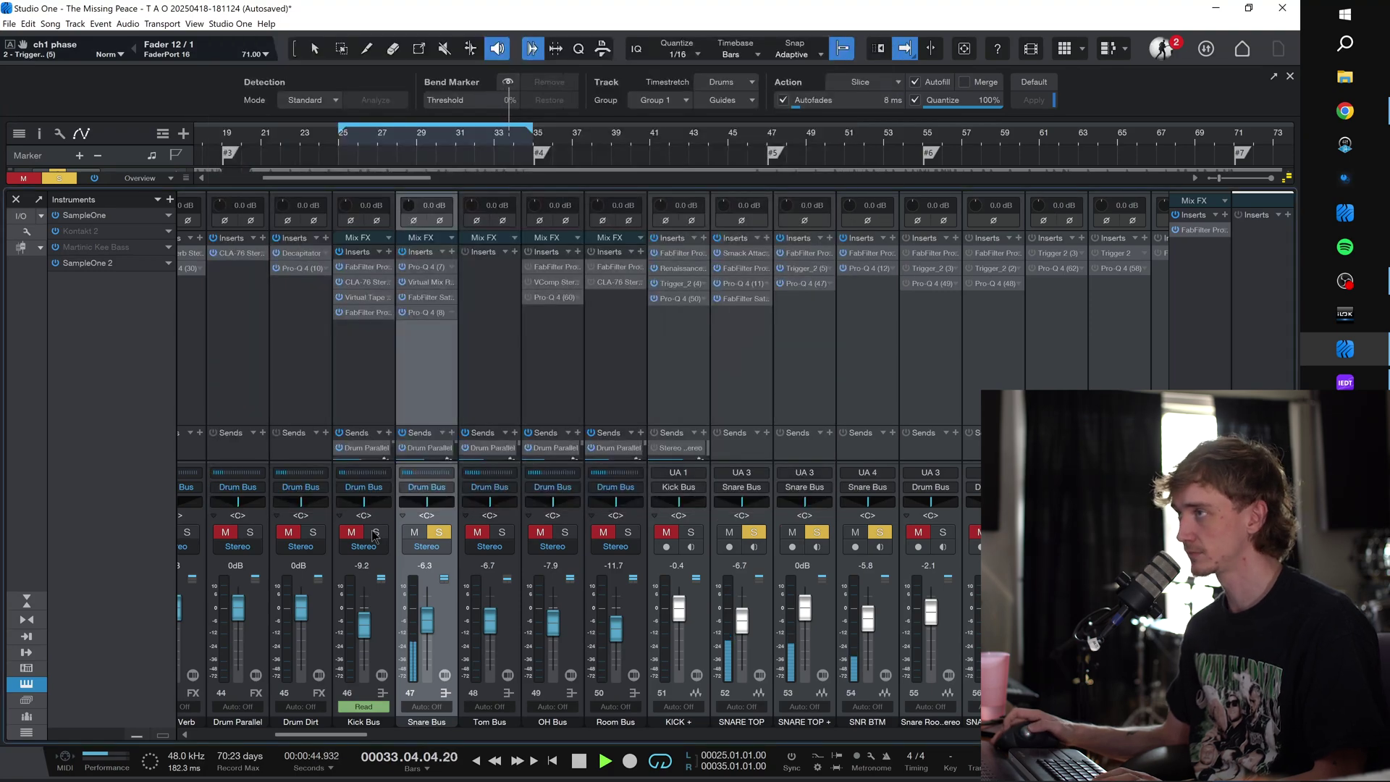
# Step: Solo the Kick Bus alongside the Snare Bus and audition the processed kick and snares together
pyautogui.hscroll(4, 462, 418)
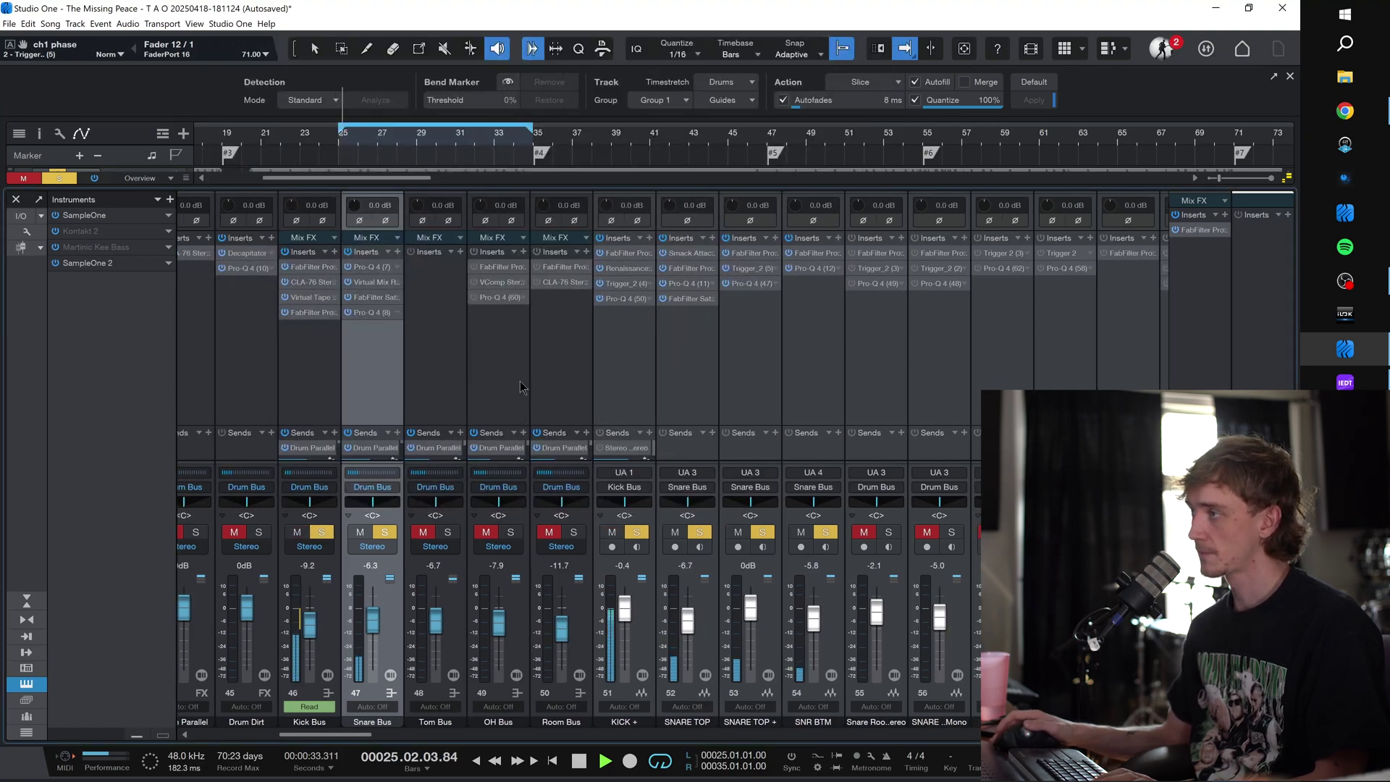
pyautogui.hscroll(5, 520, 382)
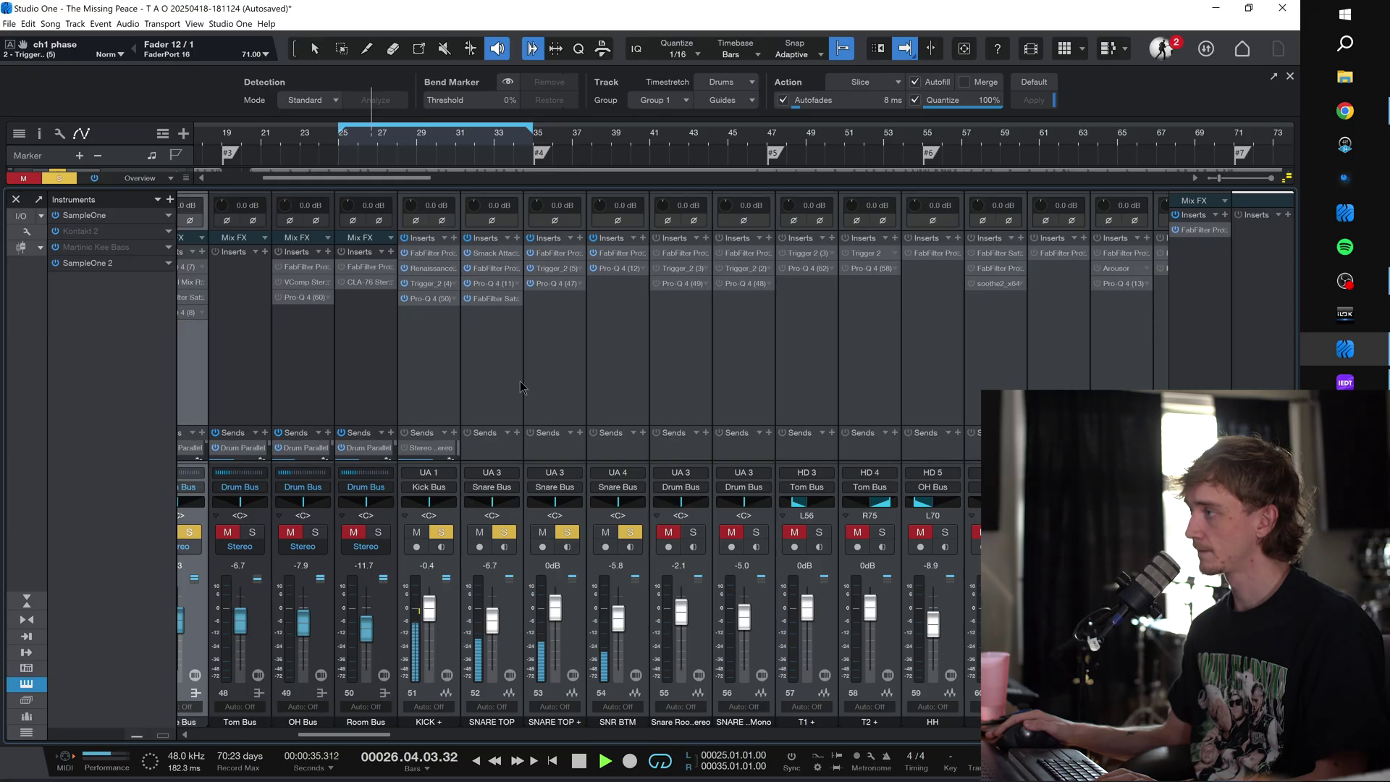
pyautogui.press('space')
# Step: Select the T1 + and T2 + tom channels, inspect the Trigger 2 settings on T1 +, and close the plug-in
pyautogui.click(656, 384)
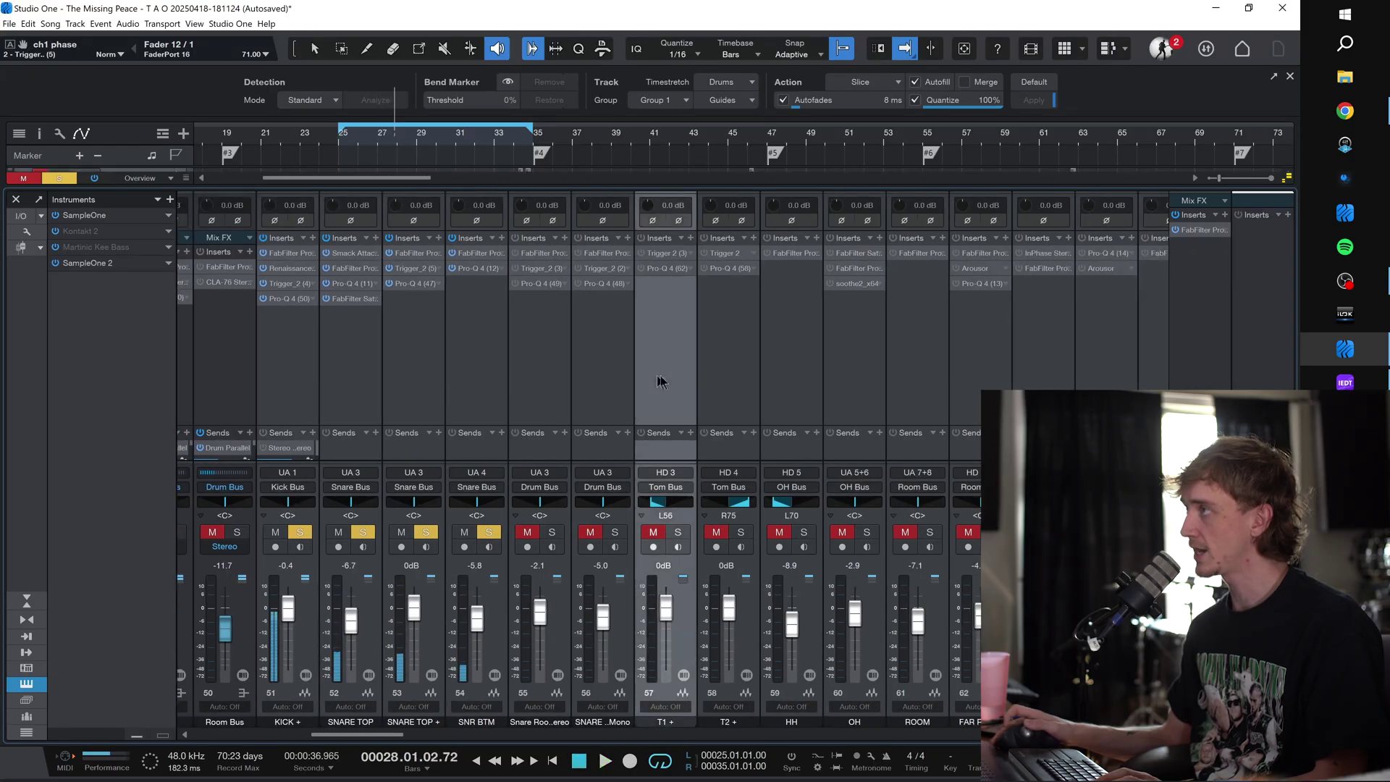
pyautogui.keyDown('shift'); pyautogui.click(726, 375); pyautogui.keyUp('shift')
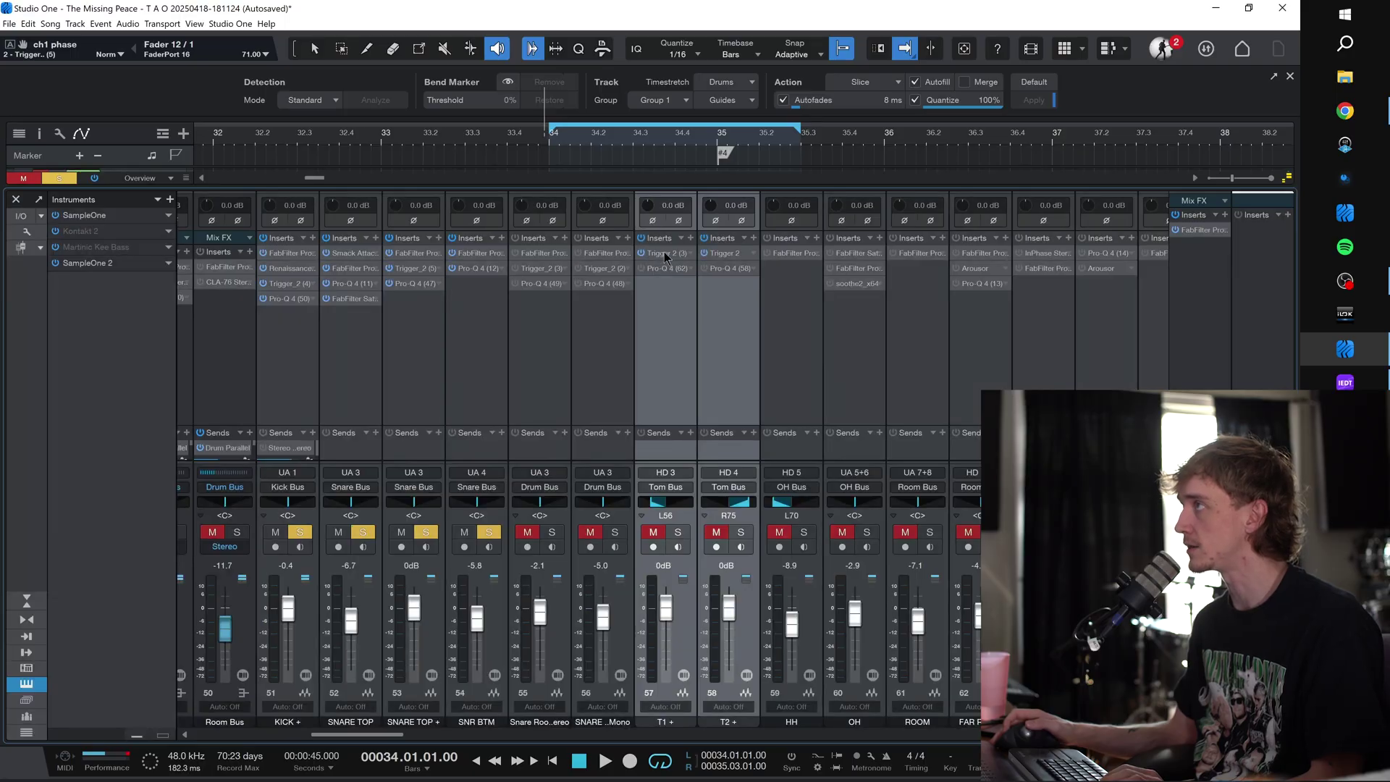
pyautogui.click(665, 253)
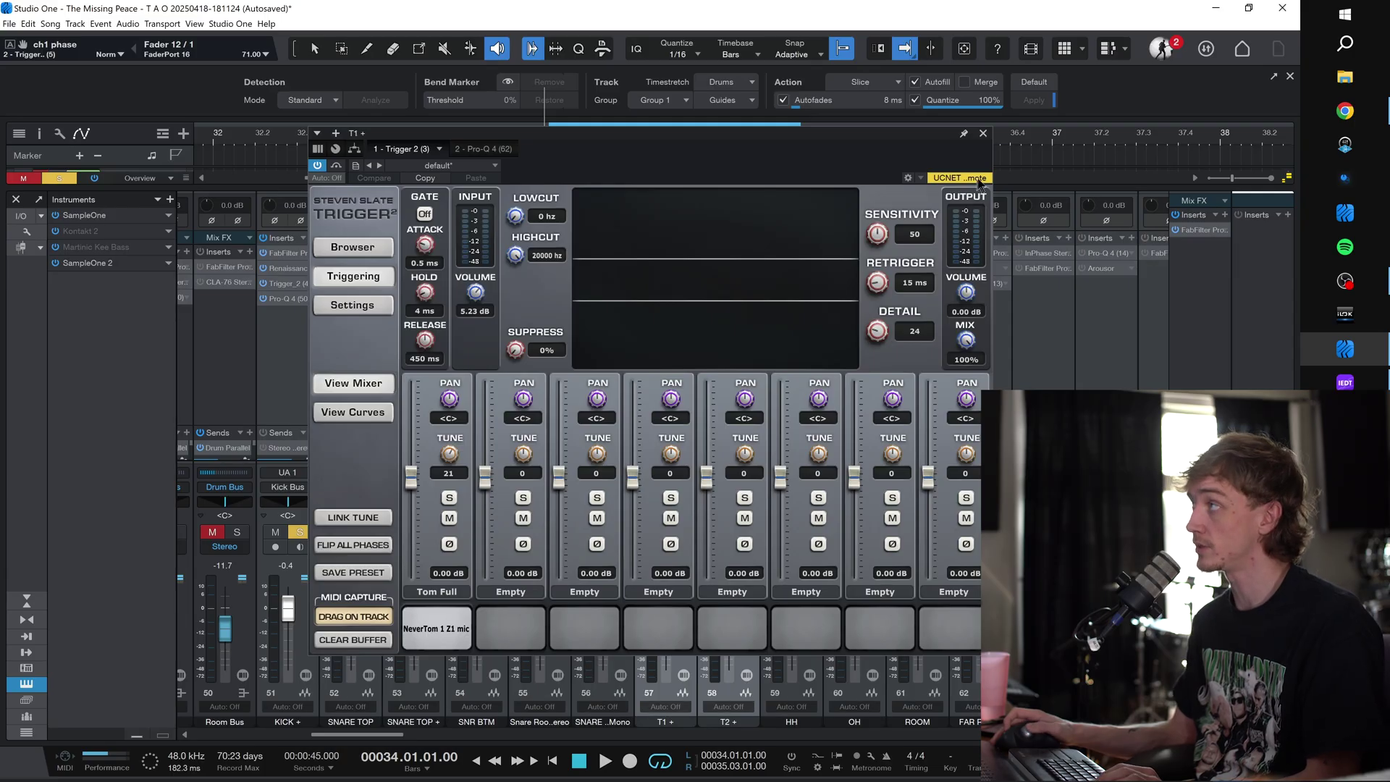
pyautogui.click(982, 134)
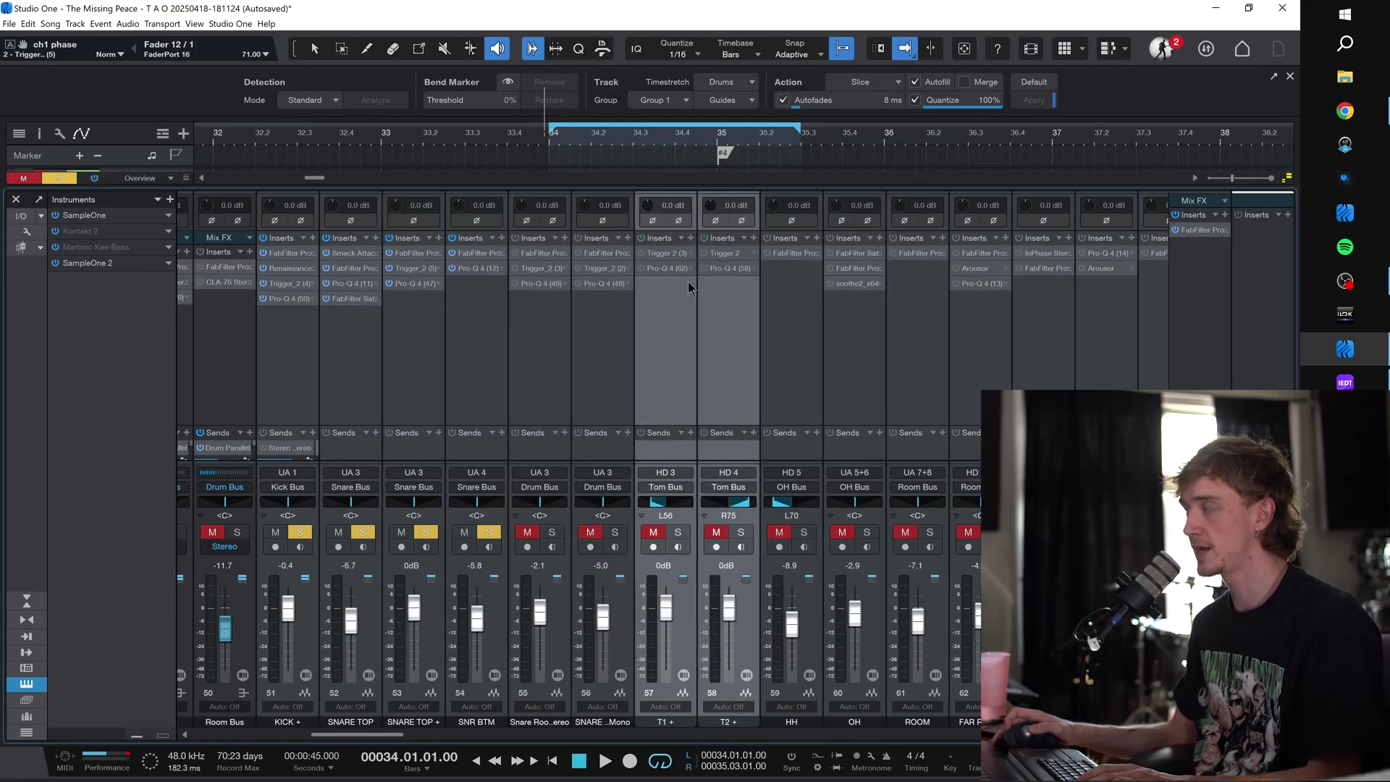
# Step: Solo the T1 + and T2 + tracks and play the tom fill raw and with Trigger 2 enabled on both
pyautogui.press('F3')
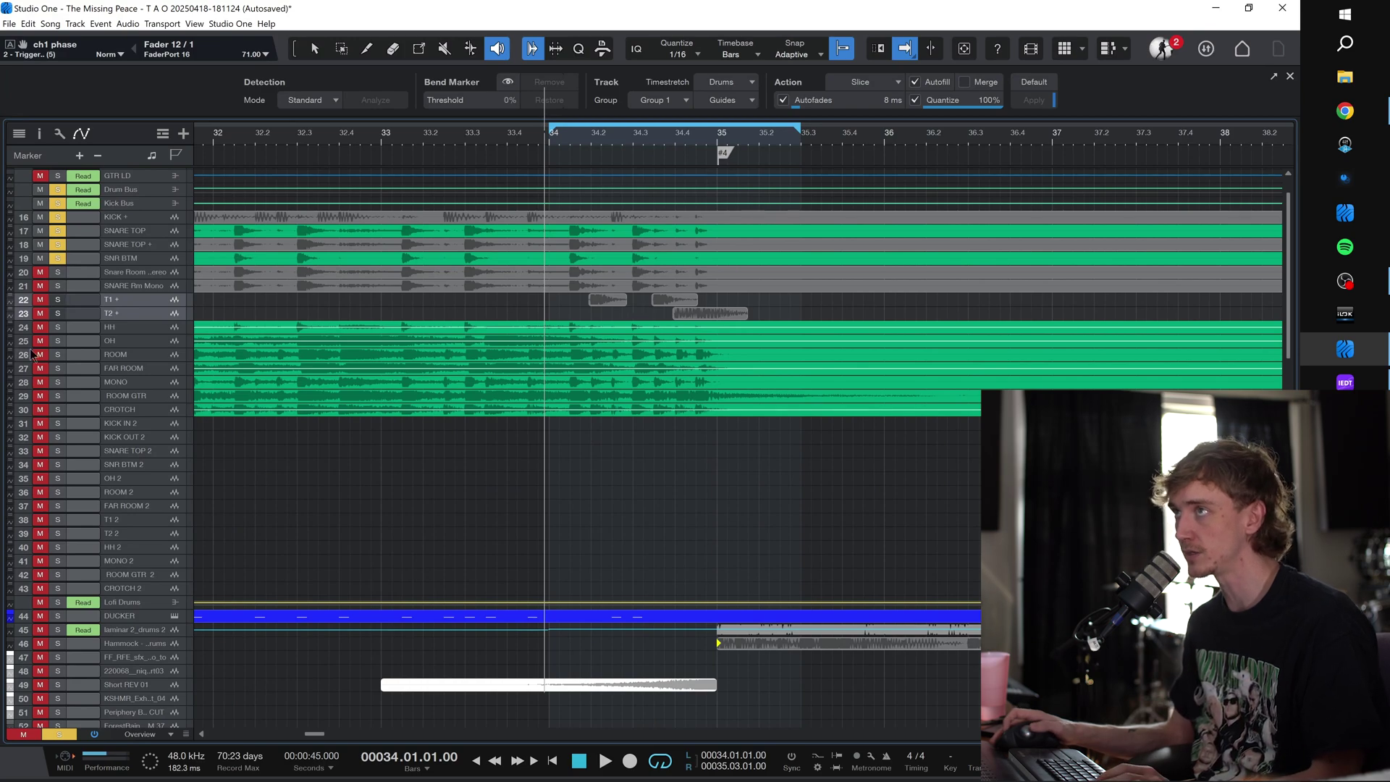
pyautogui.click(60, 301)
pyautogui.press('space')
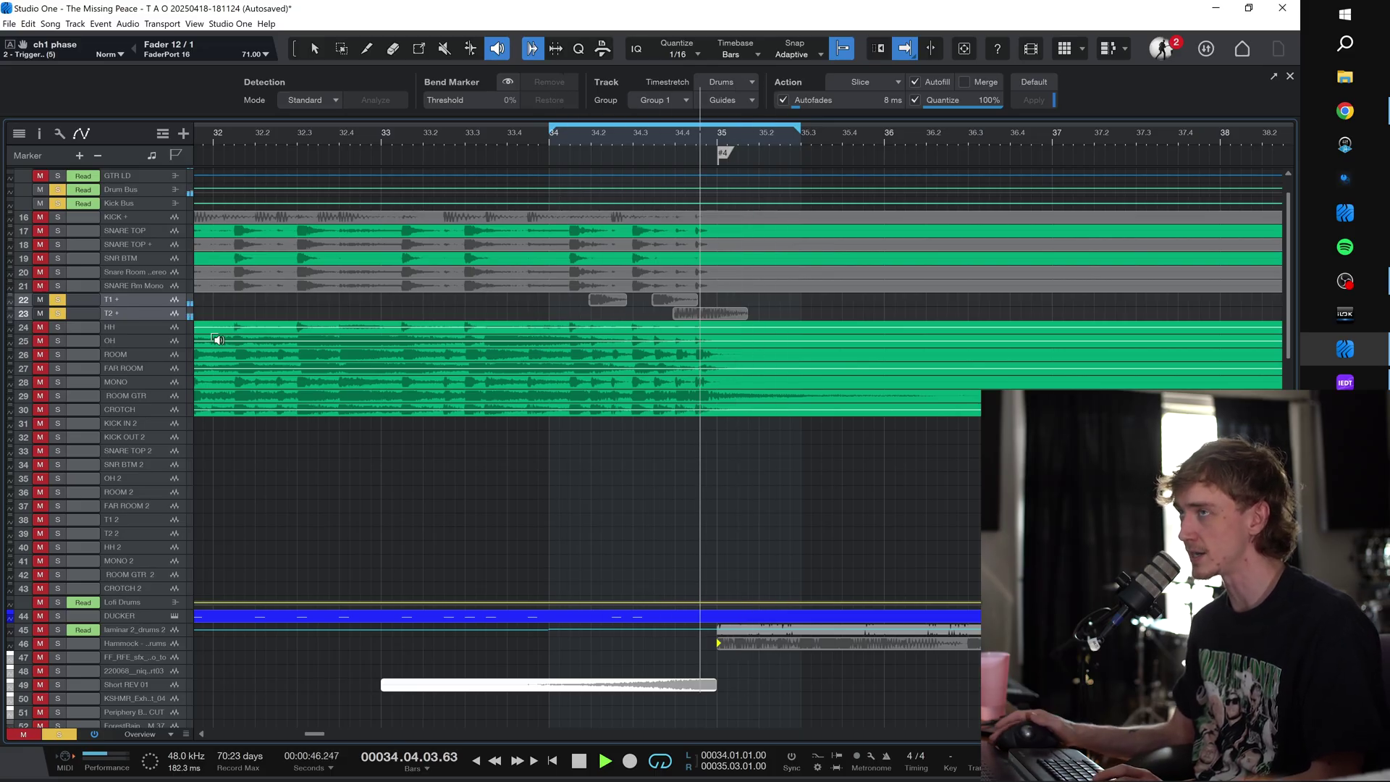
pyautogui.press('space')
pyautogui.press('F3')
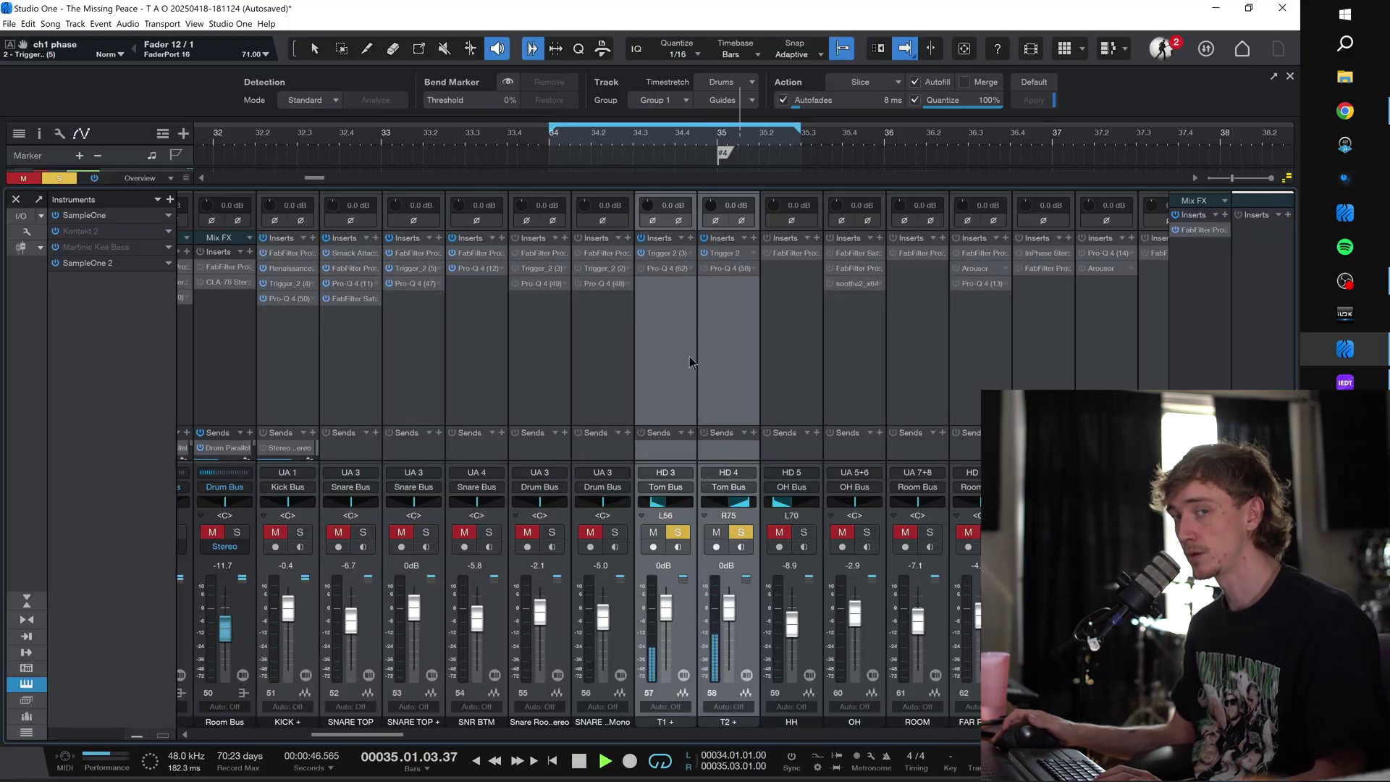
pyautogui.press('space')
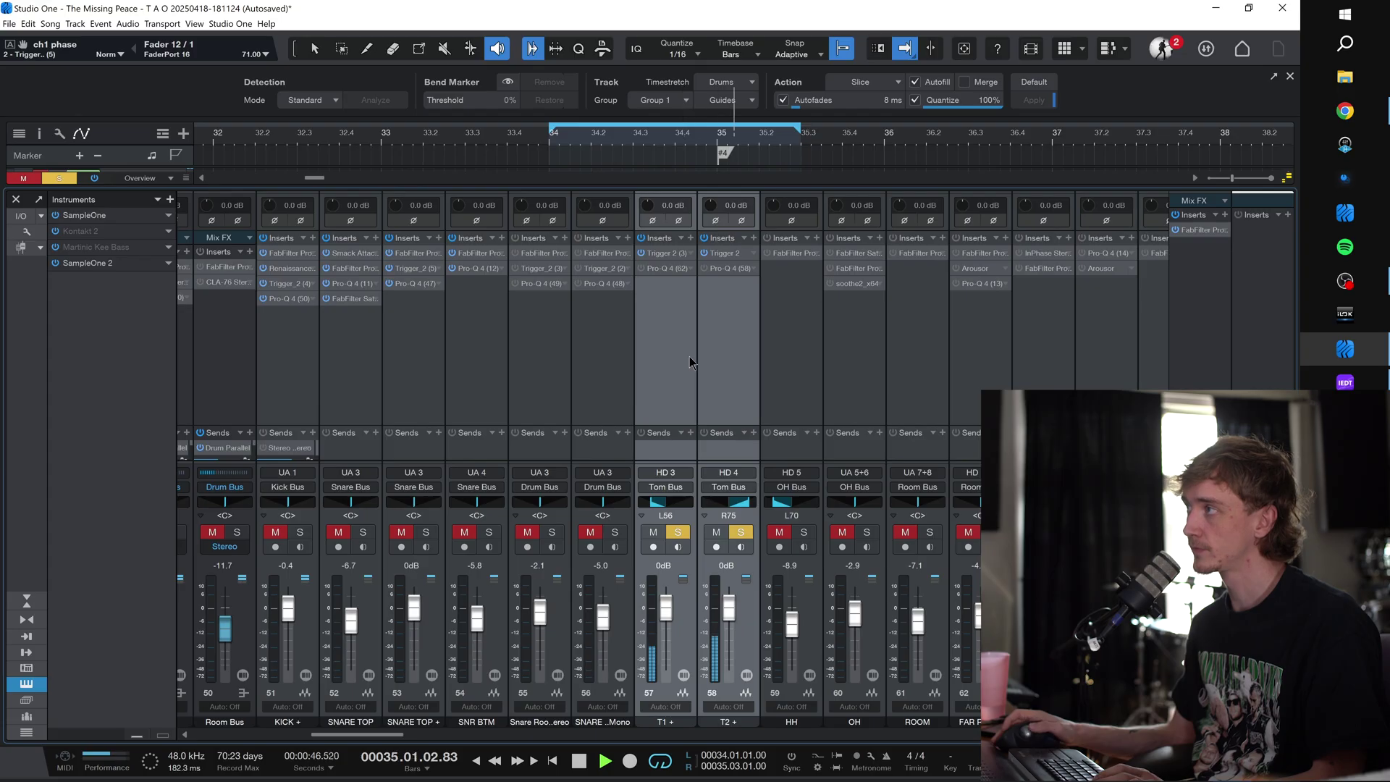
# Step: Enable the Pro-Q 4 on T1 +, inspect its midrange cut and high-cut band, play the toms through it, and close the plug-in
pyautogui.keyDown('ctrl'); pyautogui.click(666, 308); pyautogui.keyUp('ctrl')
pyautogui.click(638, 271)
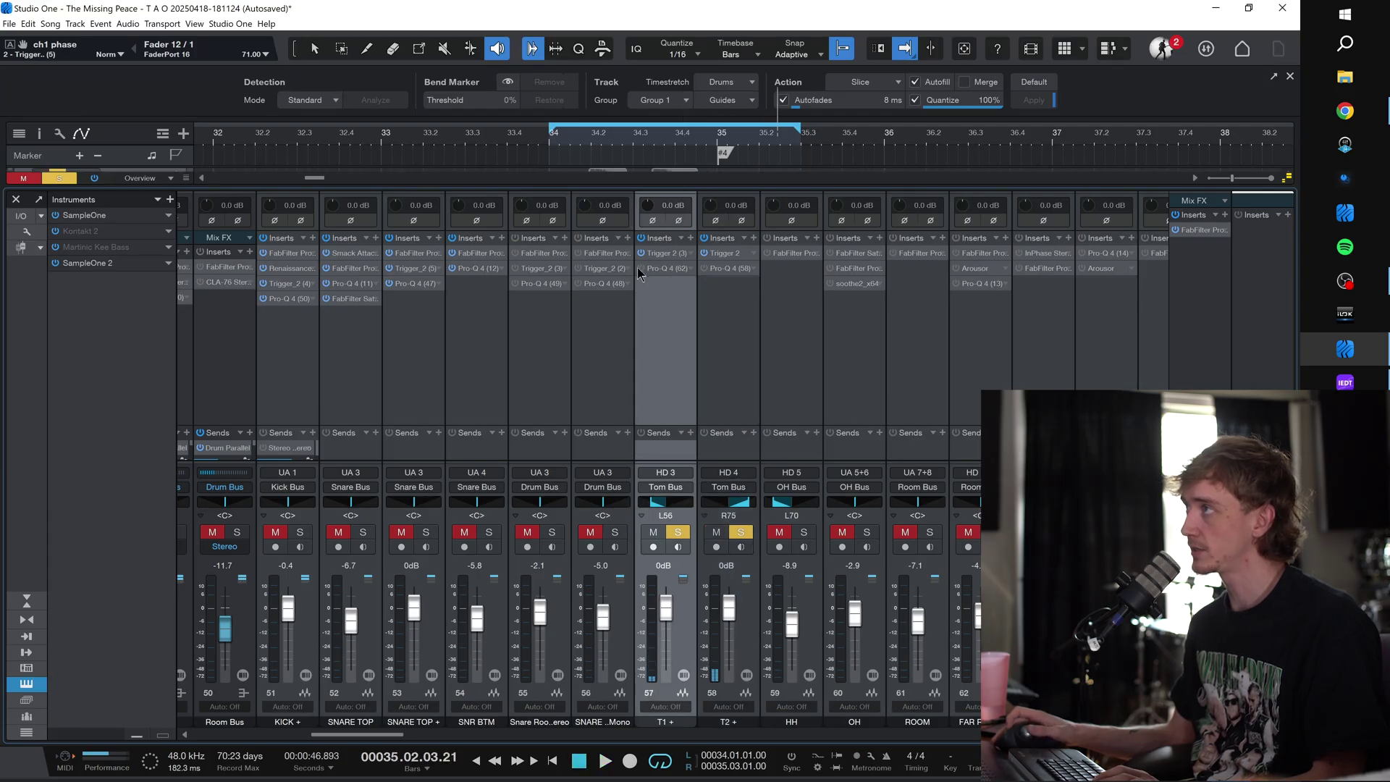
pyautogui.click(675, 270)
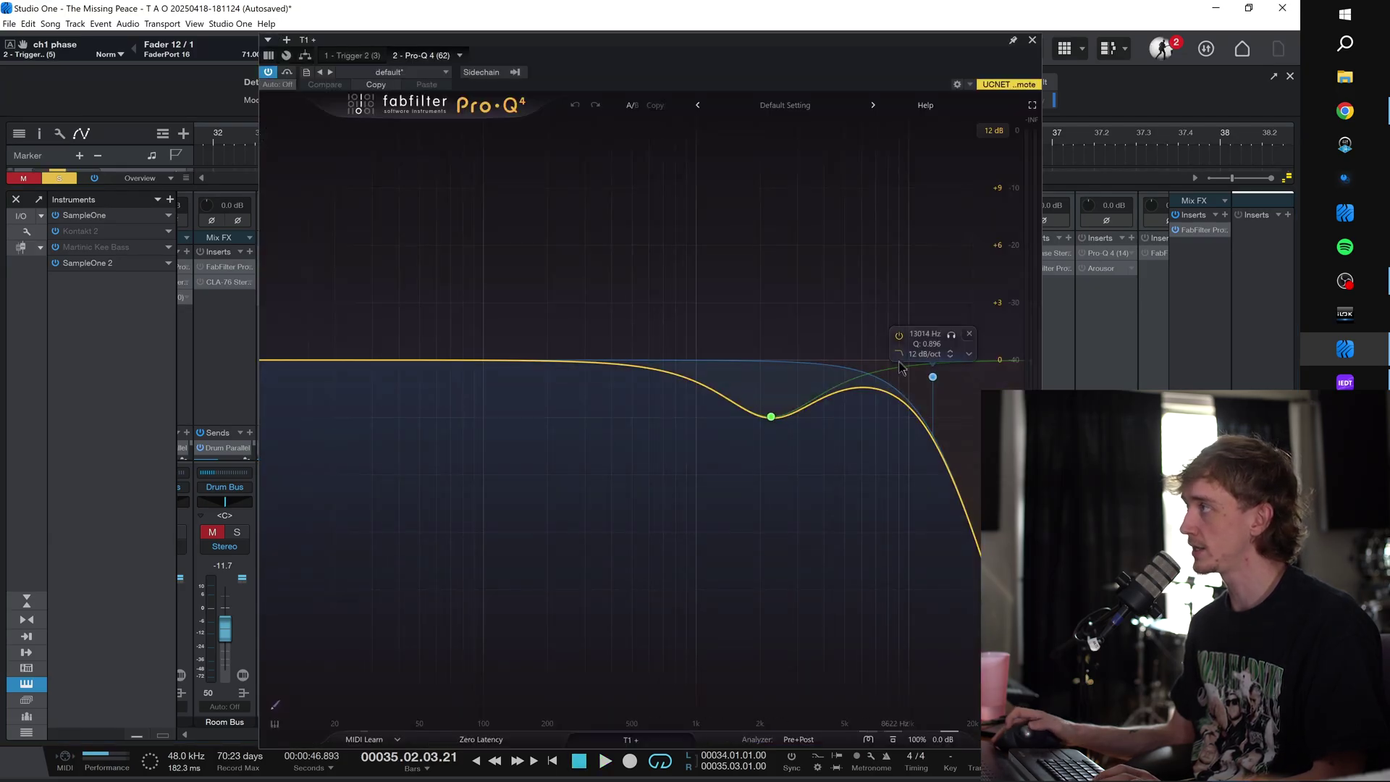
pyautogui.click(771, 417)
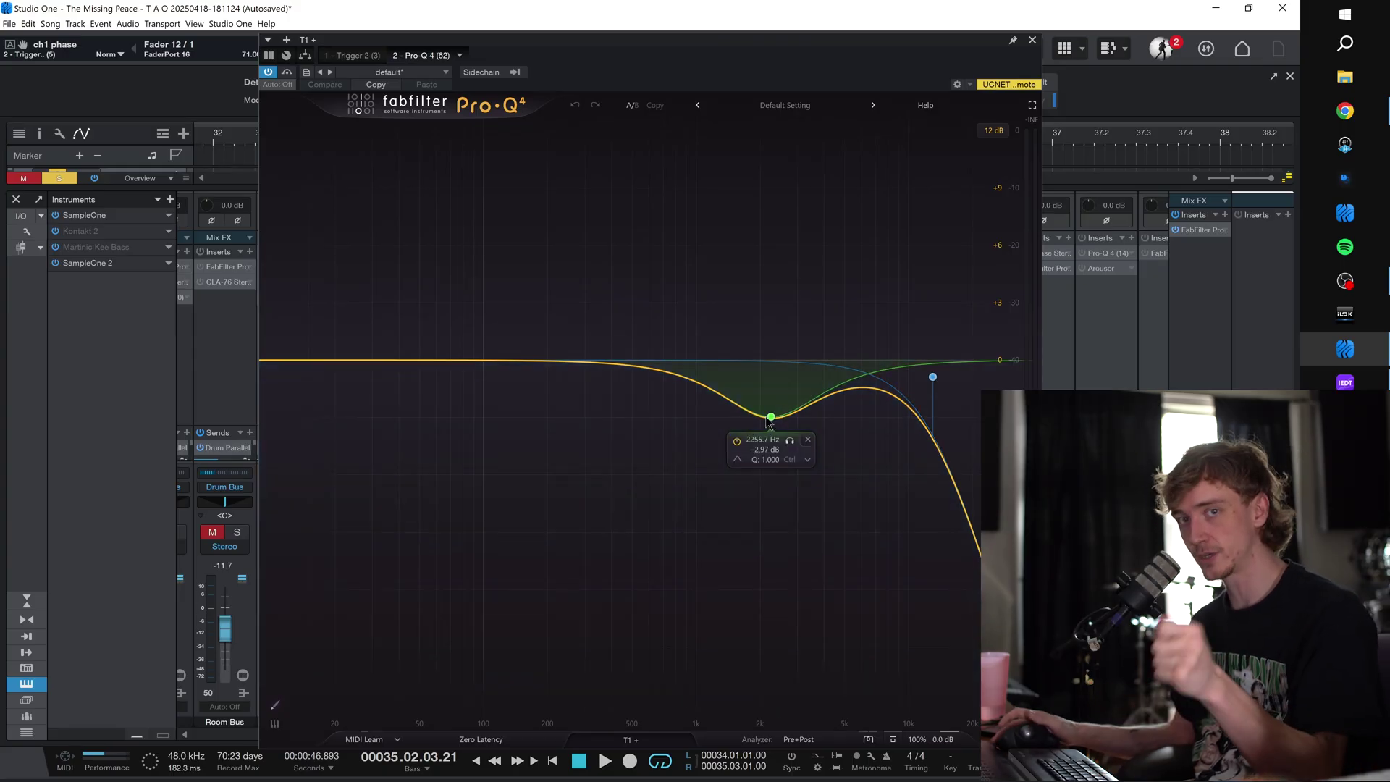
pyautogui.press('space')
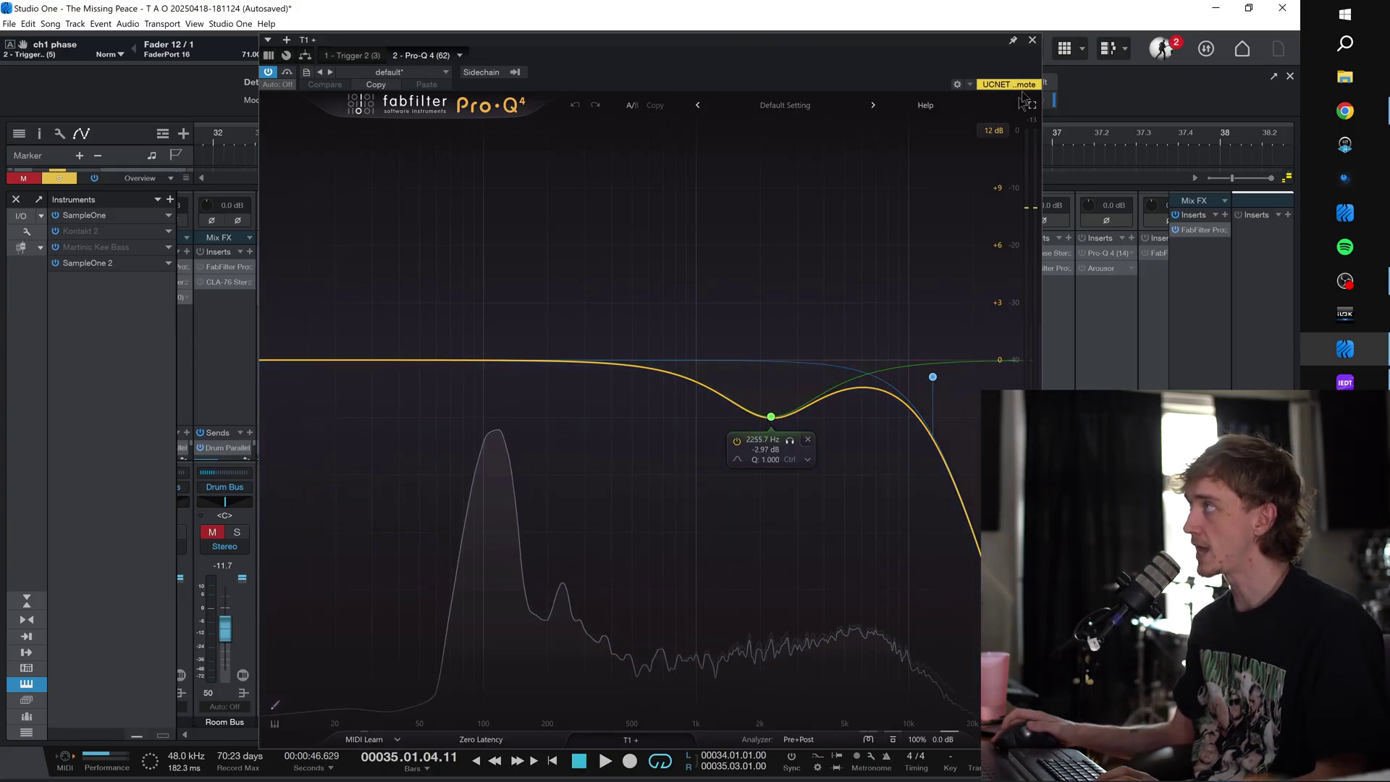
pyautogui.click(1031, 40)
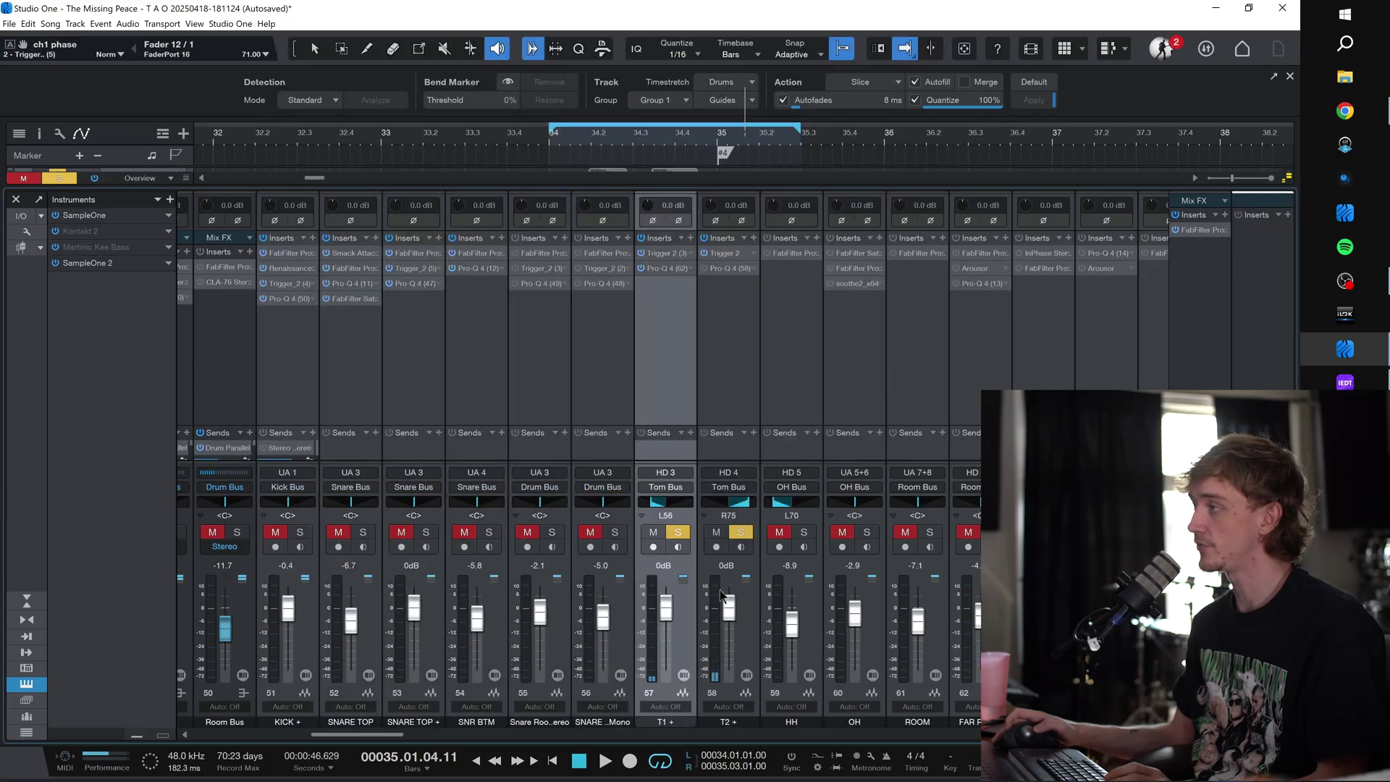
# Step: Inspect the EQ bands of the Pro-Q 4 on T2 +, close it, and enable the insert
pyautogui.click(723, 371)
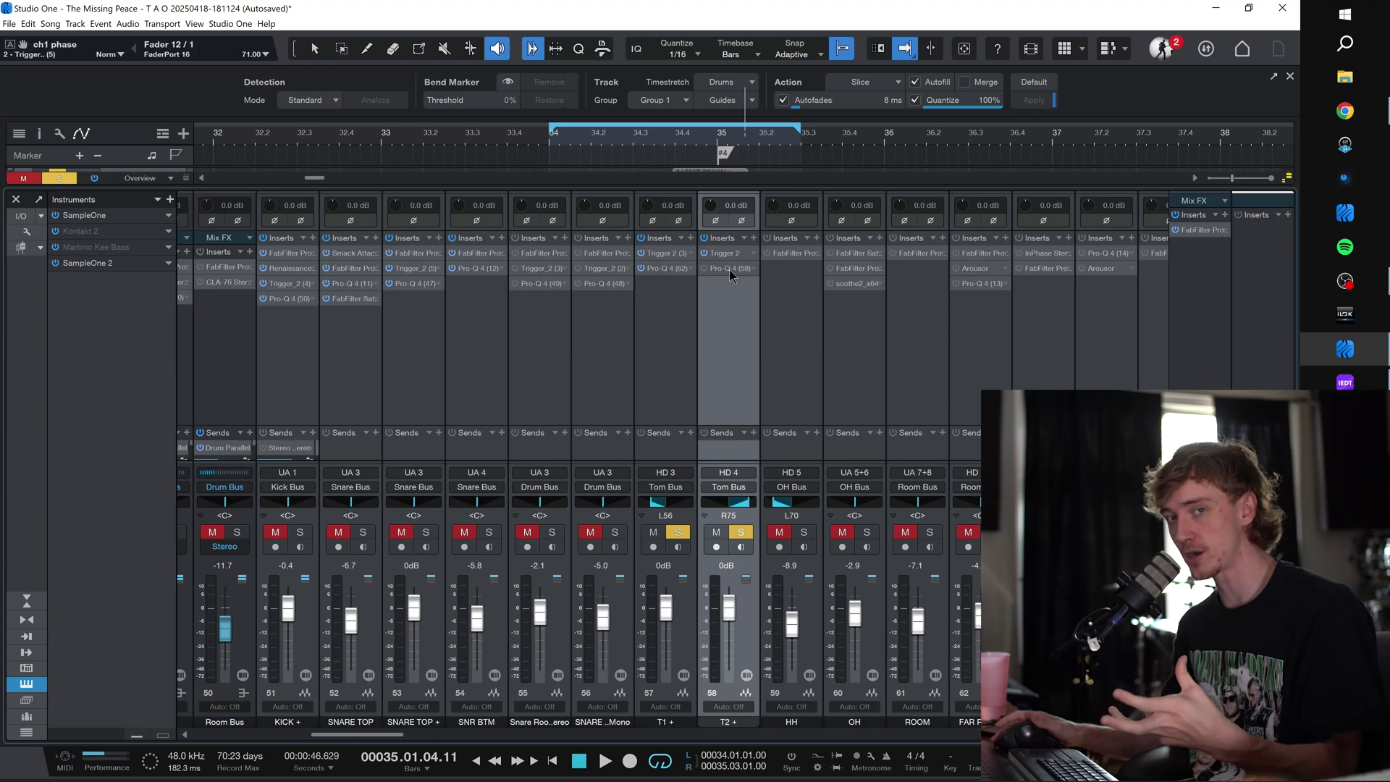
pyautogui.doubleClick(728, 269)
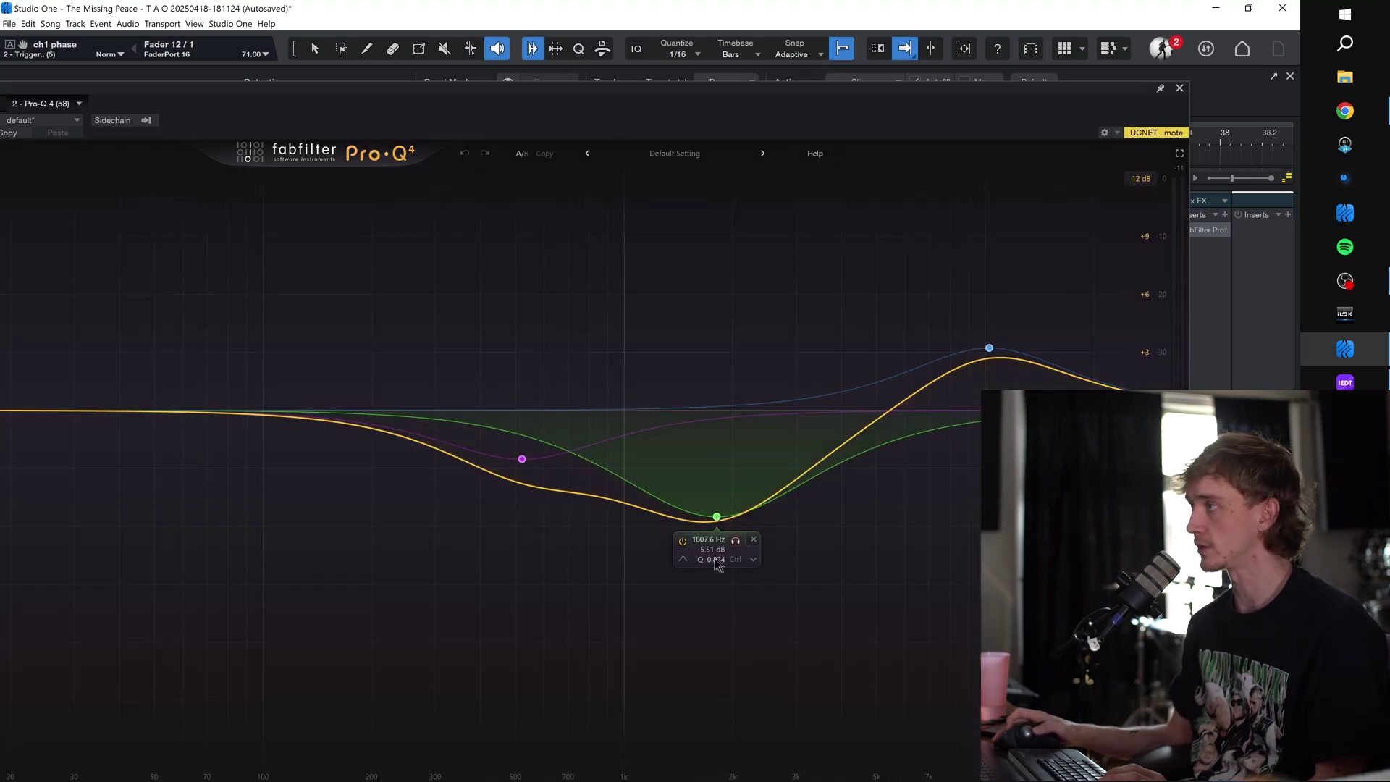
pyautogui.click(1179, 88)
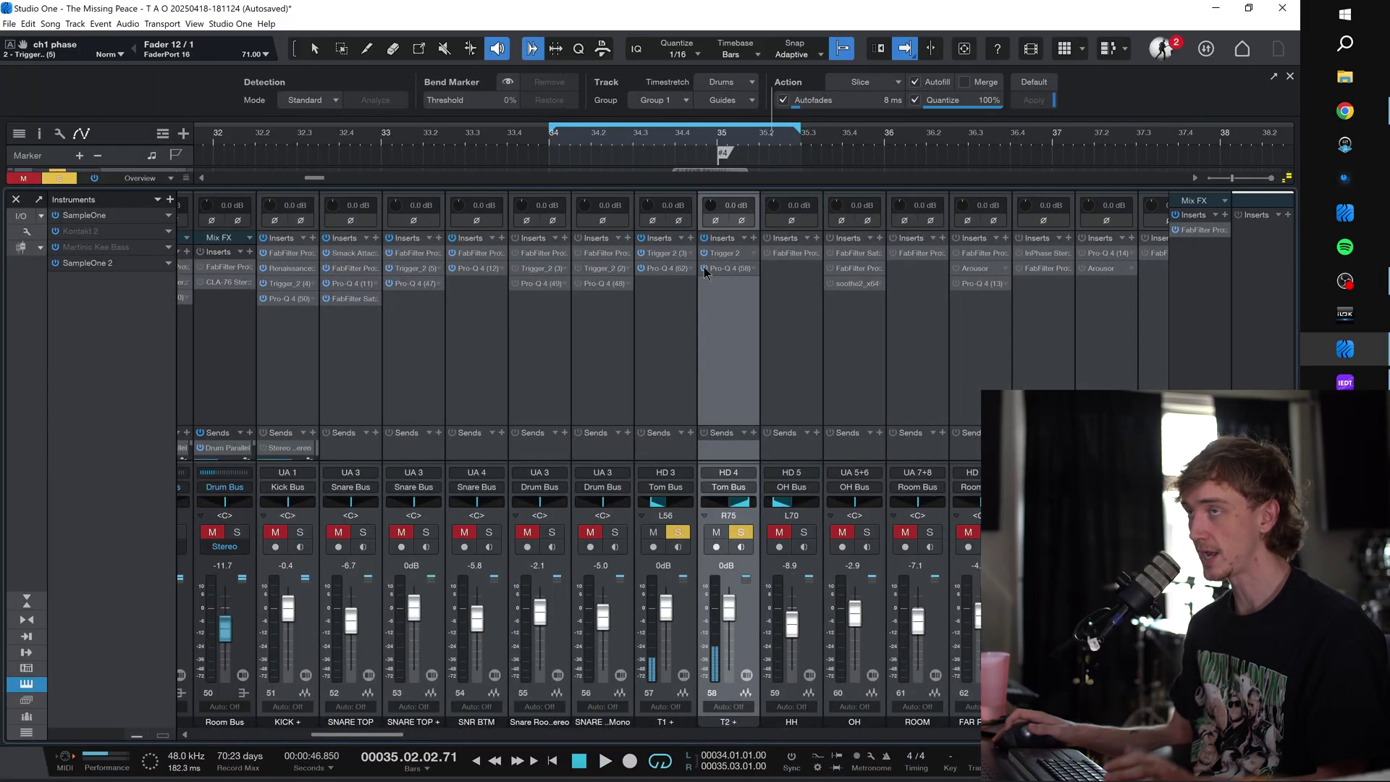
# Step: Solo the Kick, Snare and Tom Buses and play the processed kick, snares and toms together
pyautogui.hscroll(-6, 699, 285)
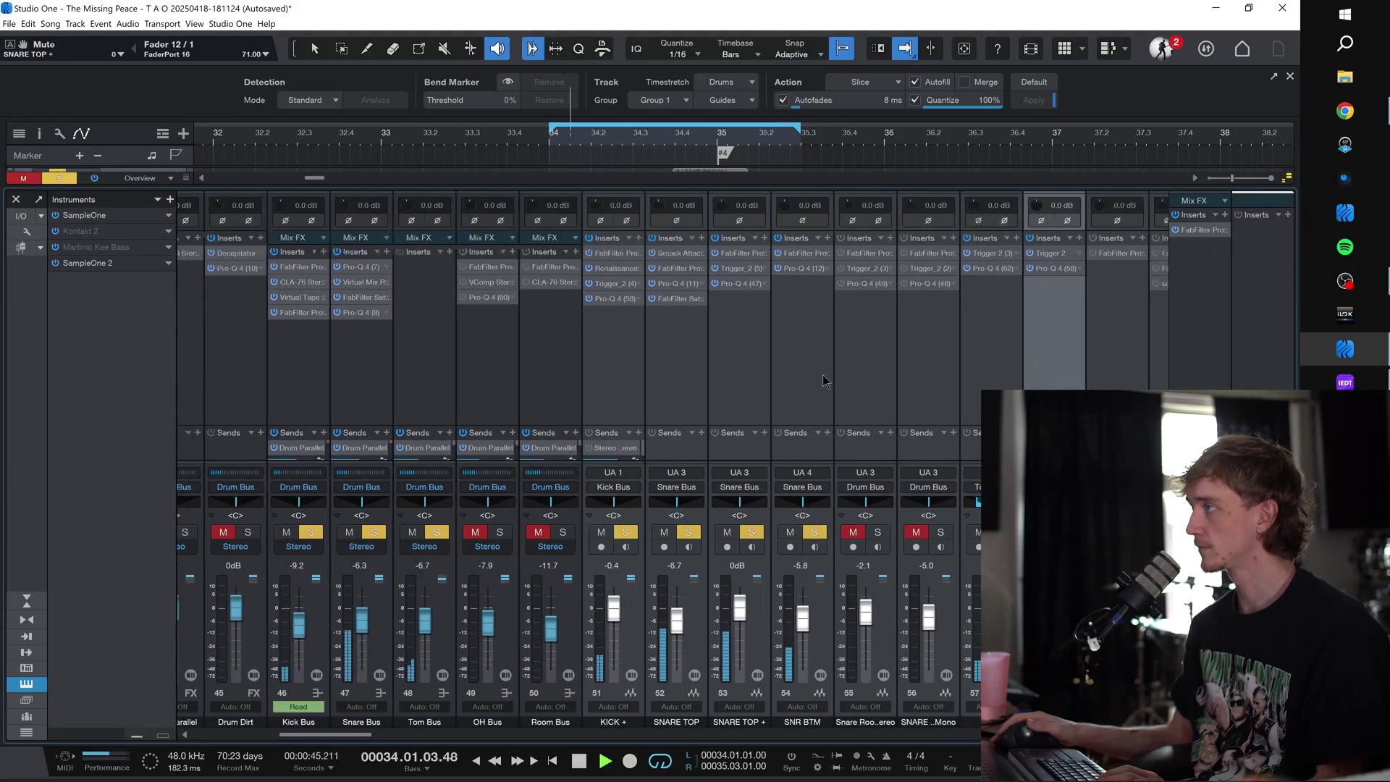
pyautogui.hscroll(2, 826, 379)
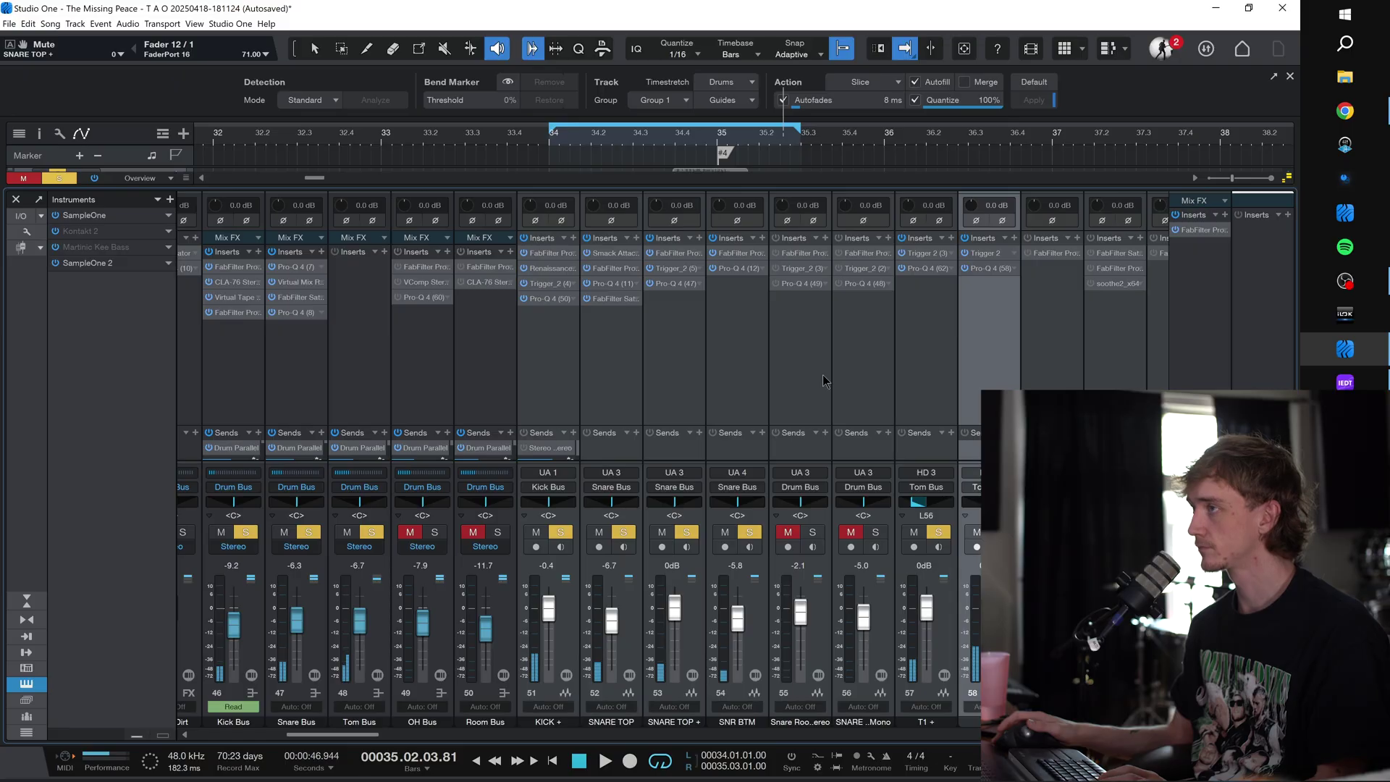
pyautogui.hscroll(1, 823, 375)
# Step: Solo the OH Bus with the HH and OH tracks, loop bars 23 to 35, and audition the raw cymbals
pyautogui.hscroll(1, 826, 338)
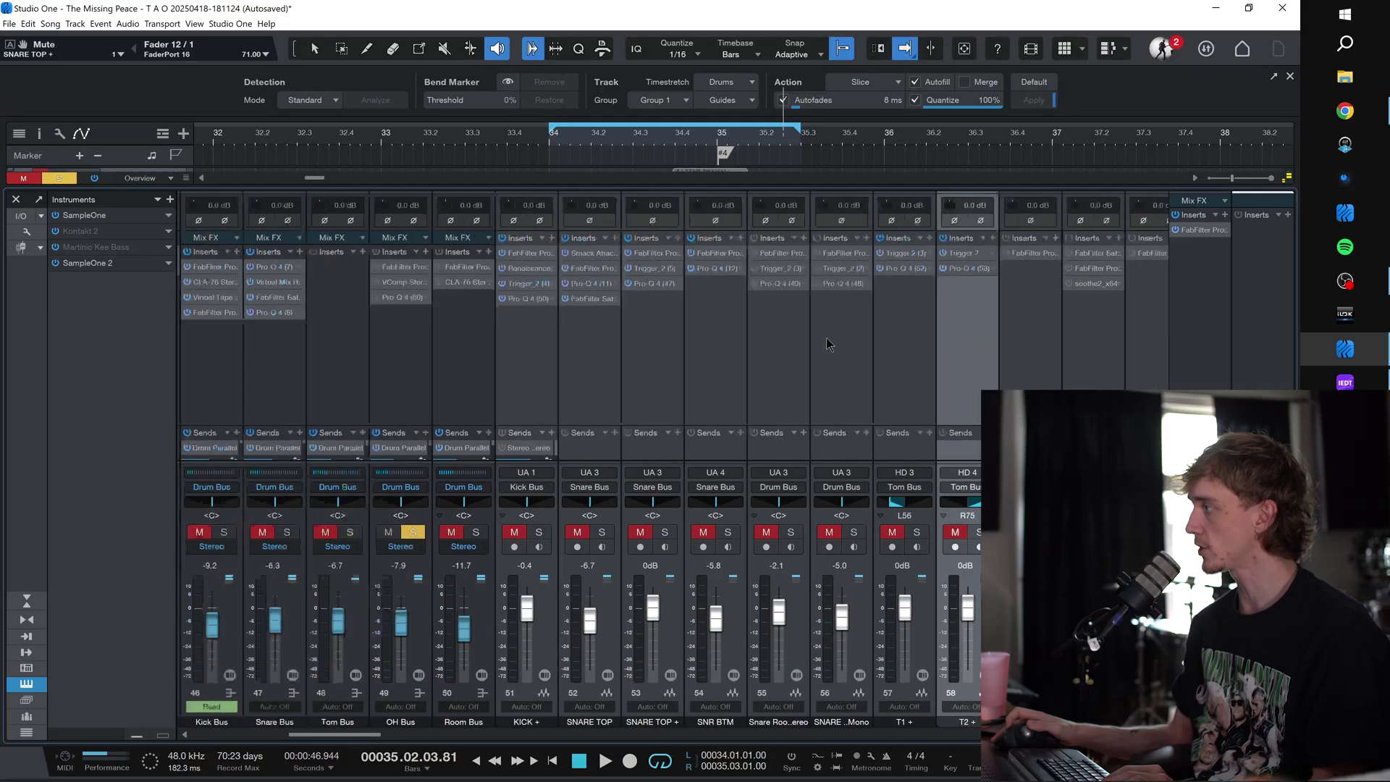
pyautogui.hscroll(2, 827, 337)
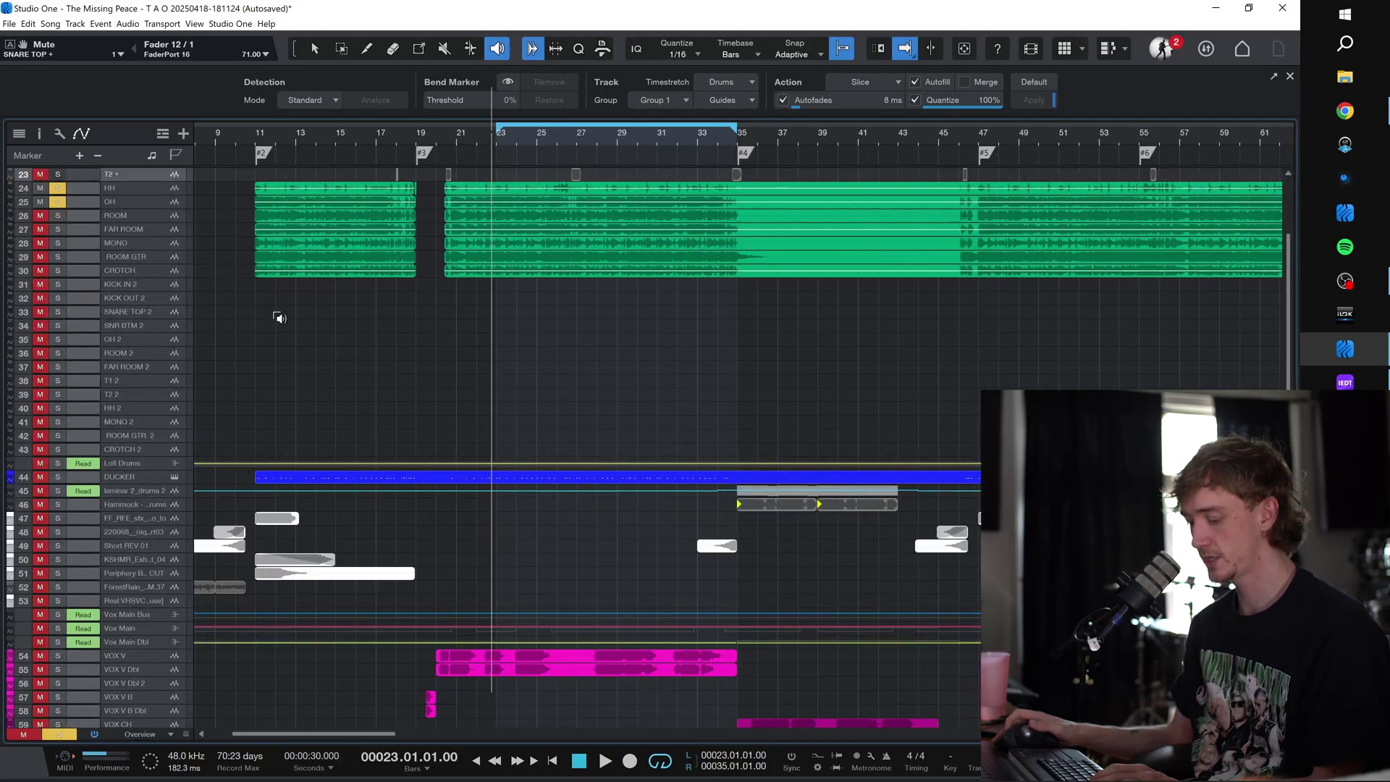
pyautogui.press('F3')
pyautogui.hscroll(-5, 706, 351)
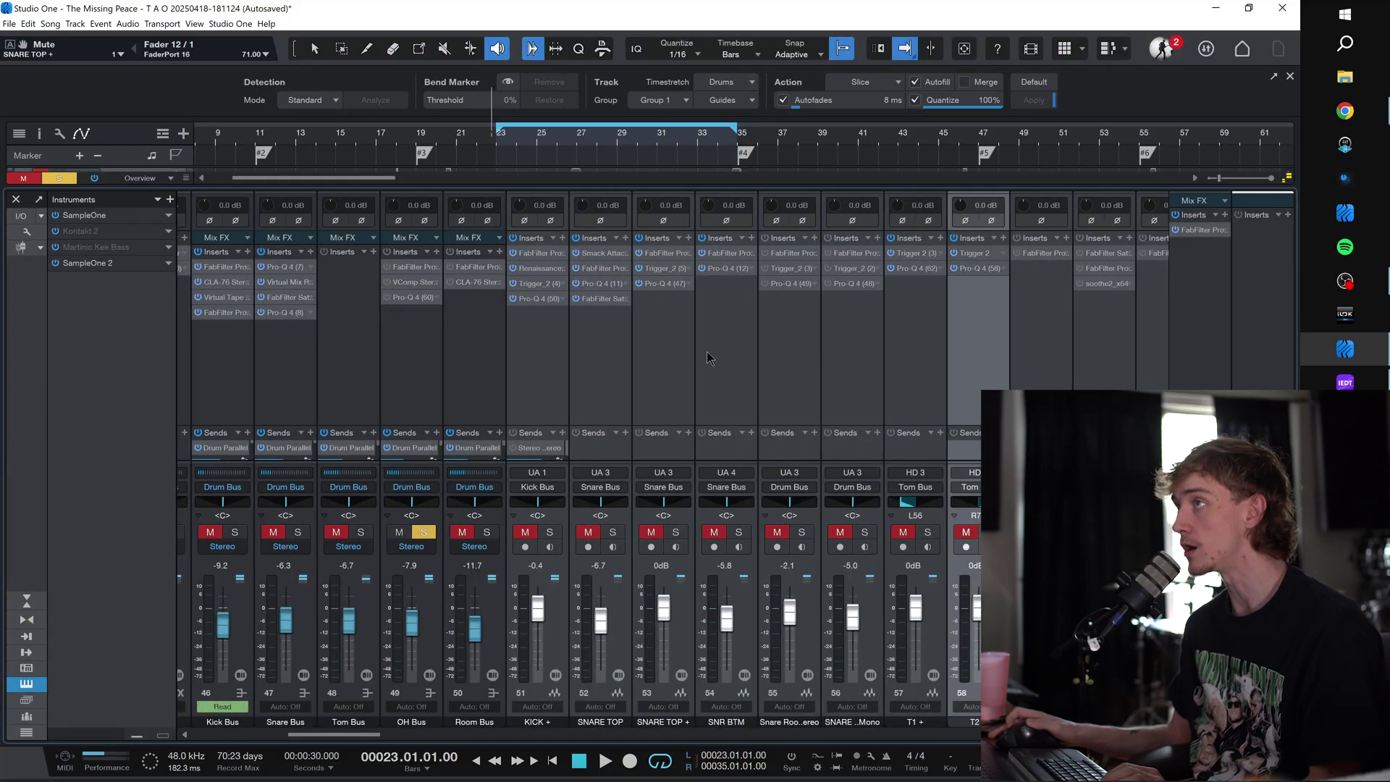
pyautogui.press('space')
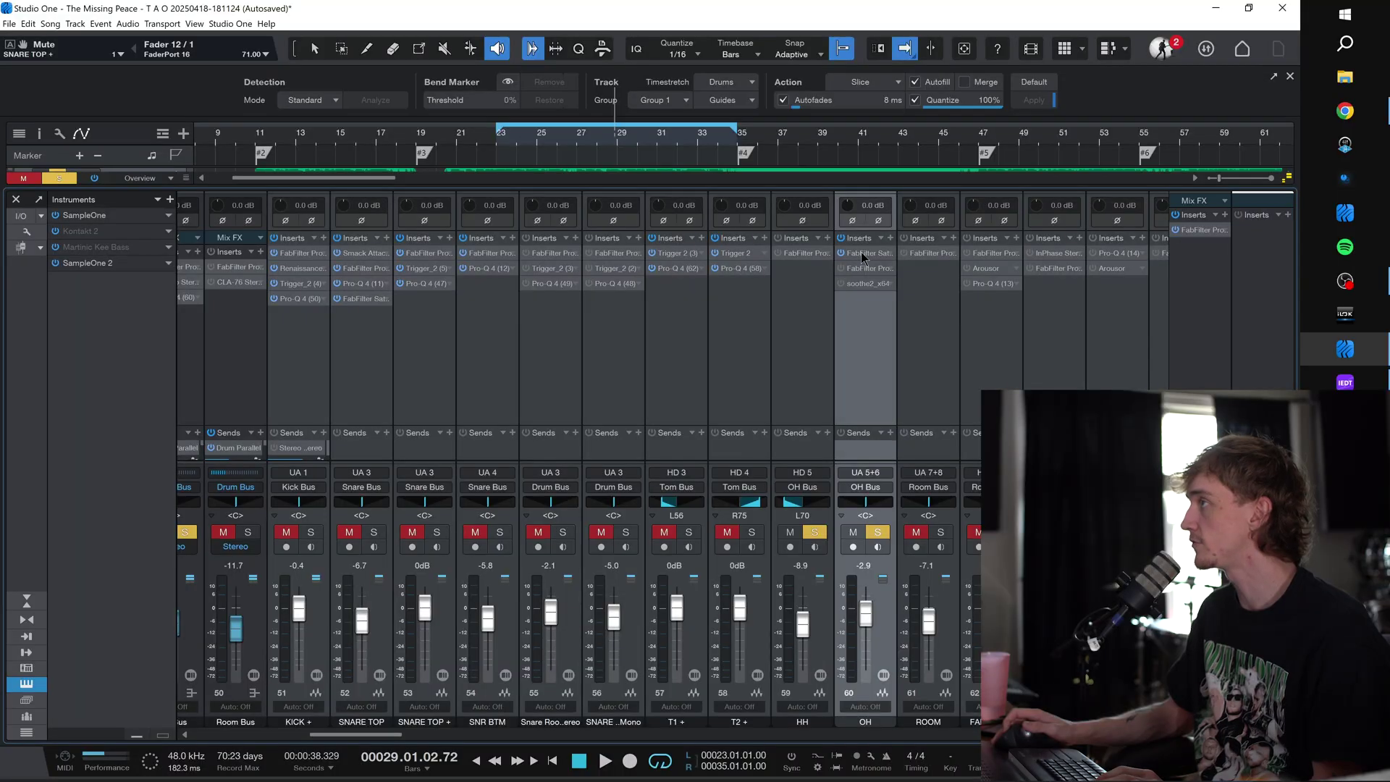
# Step: Inspect FabFilter Saturn on the OH channel, compare it active and bypassed during playback, and leave it enabled
pyautogui.click(862, 252)
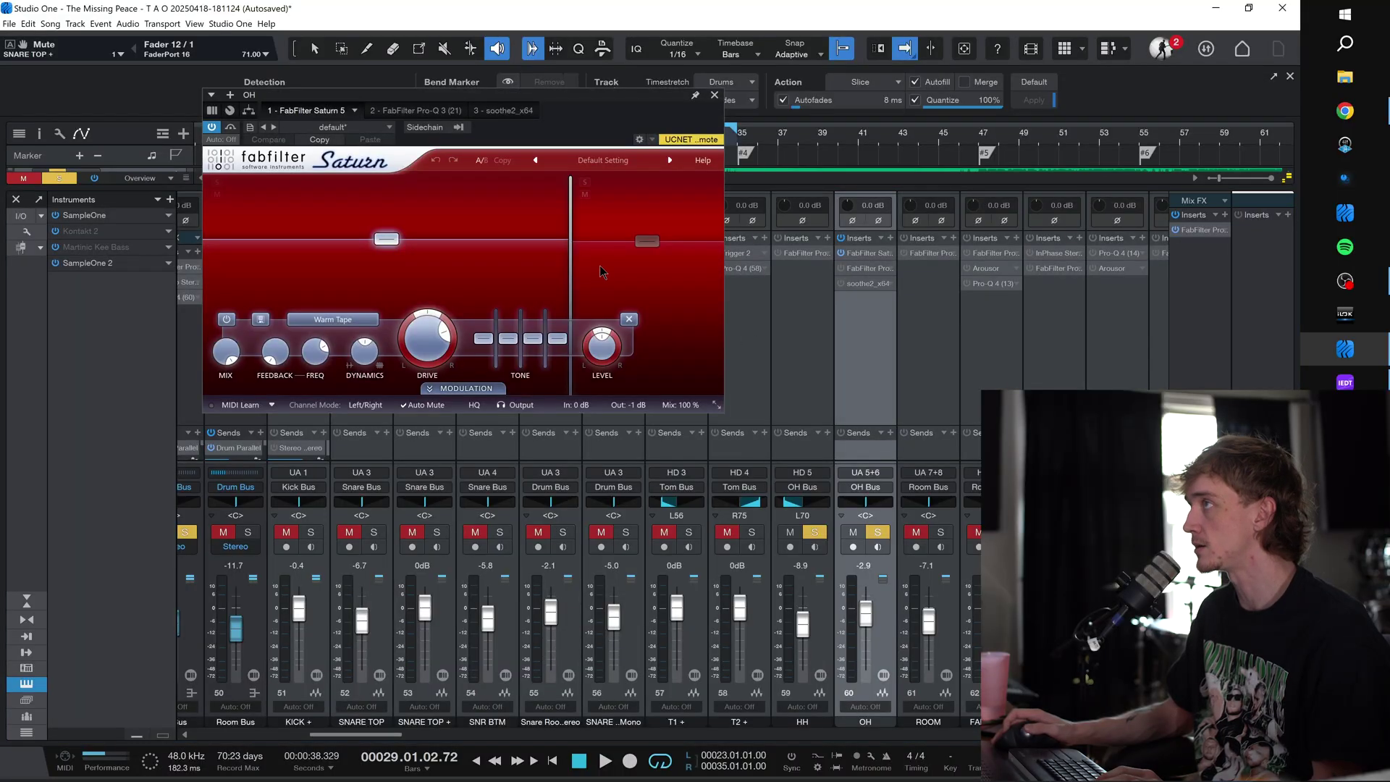
pyautogui.click(463, 290)
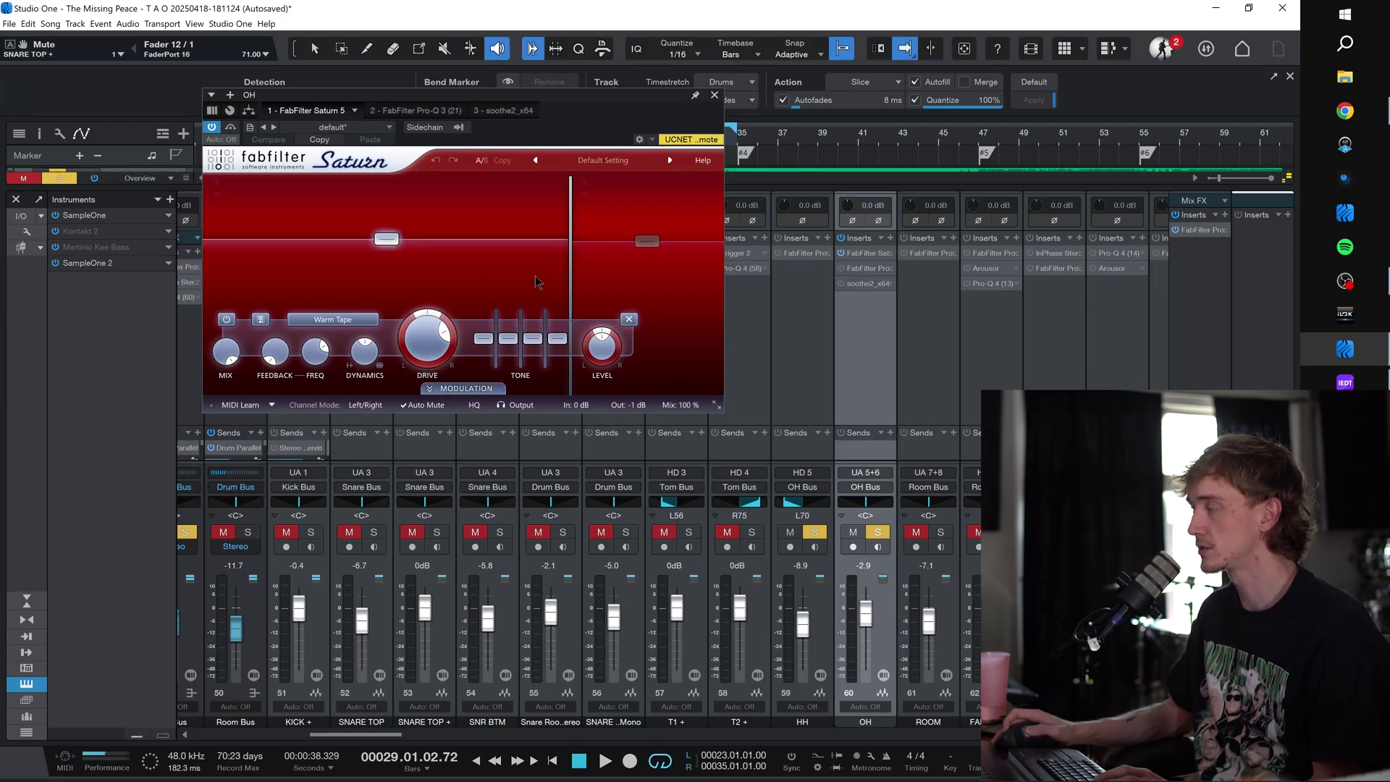
pyautogui.press('space')
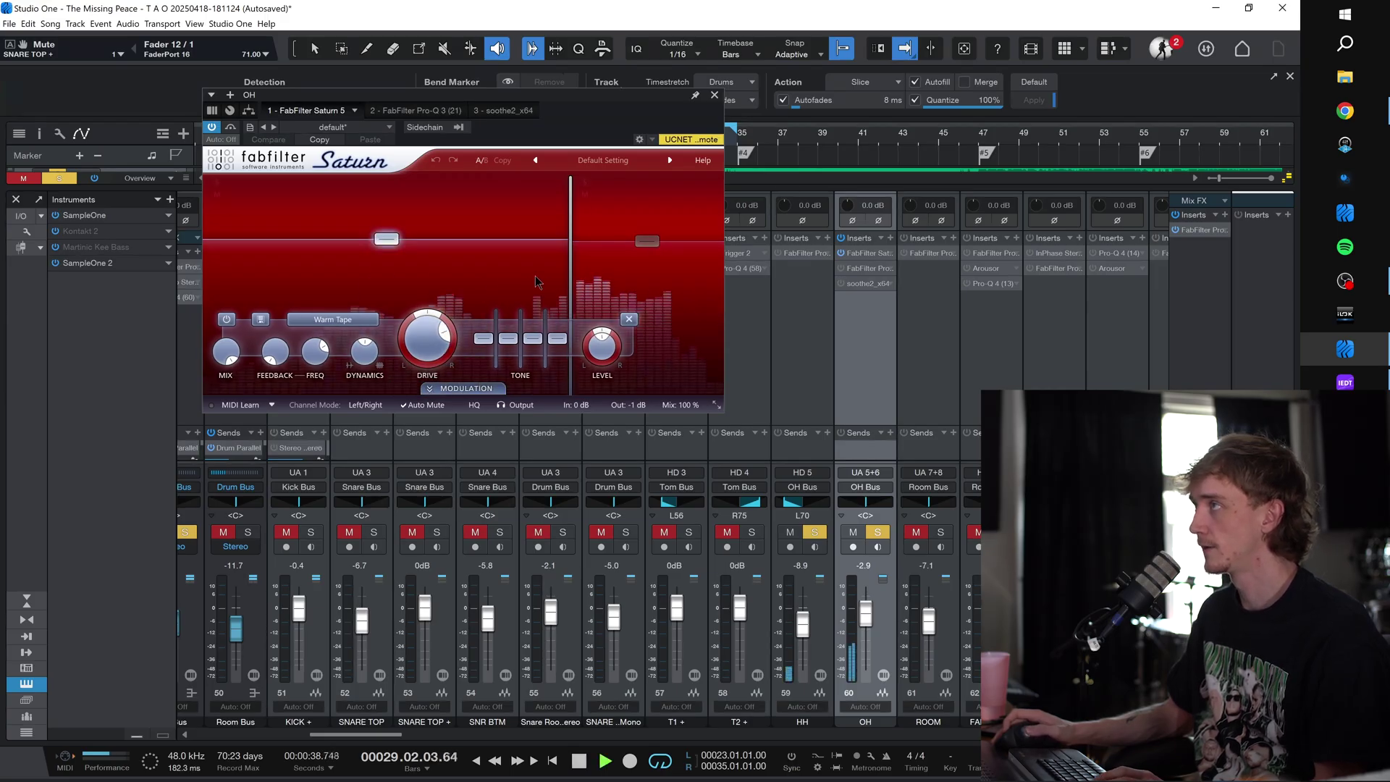
pyautogui.click(212, 128)
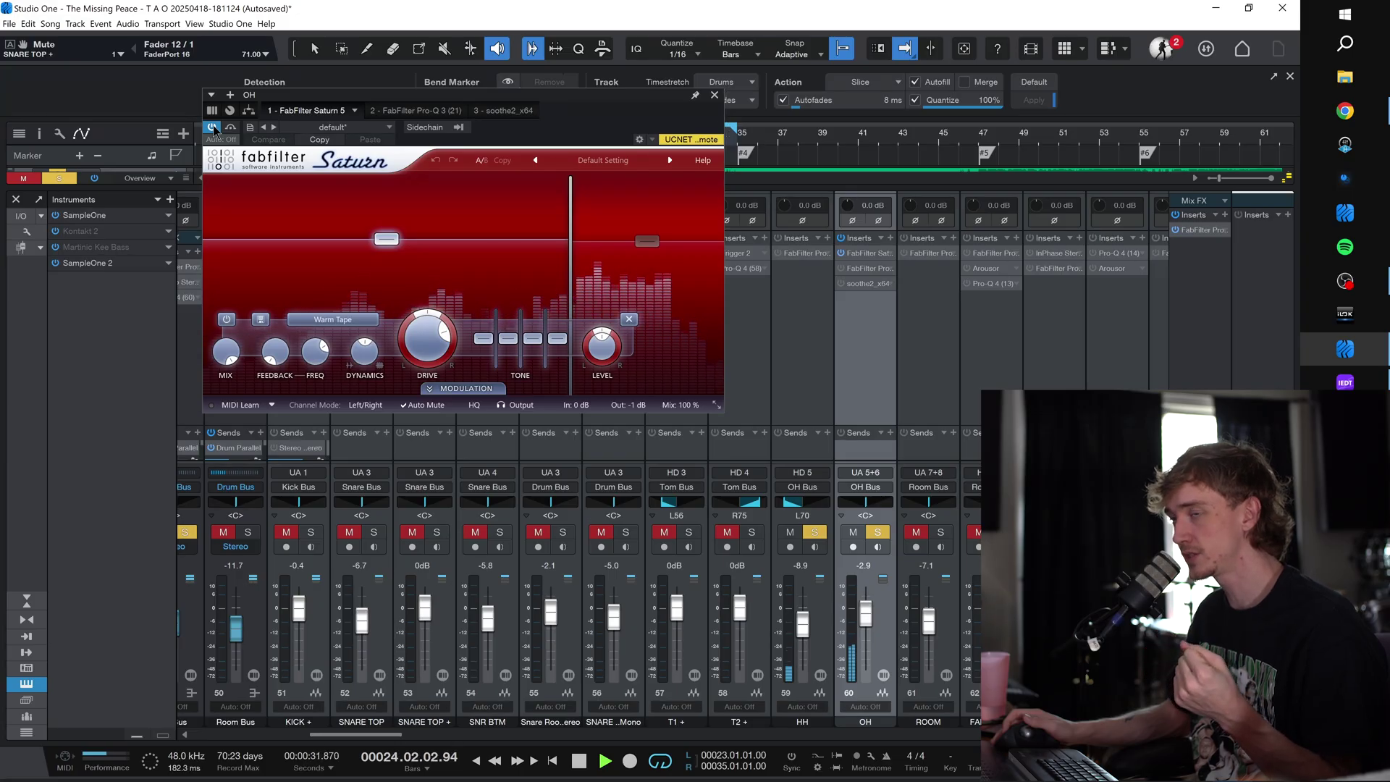
pyautogui.click(212, 128)
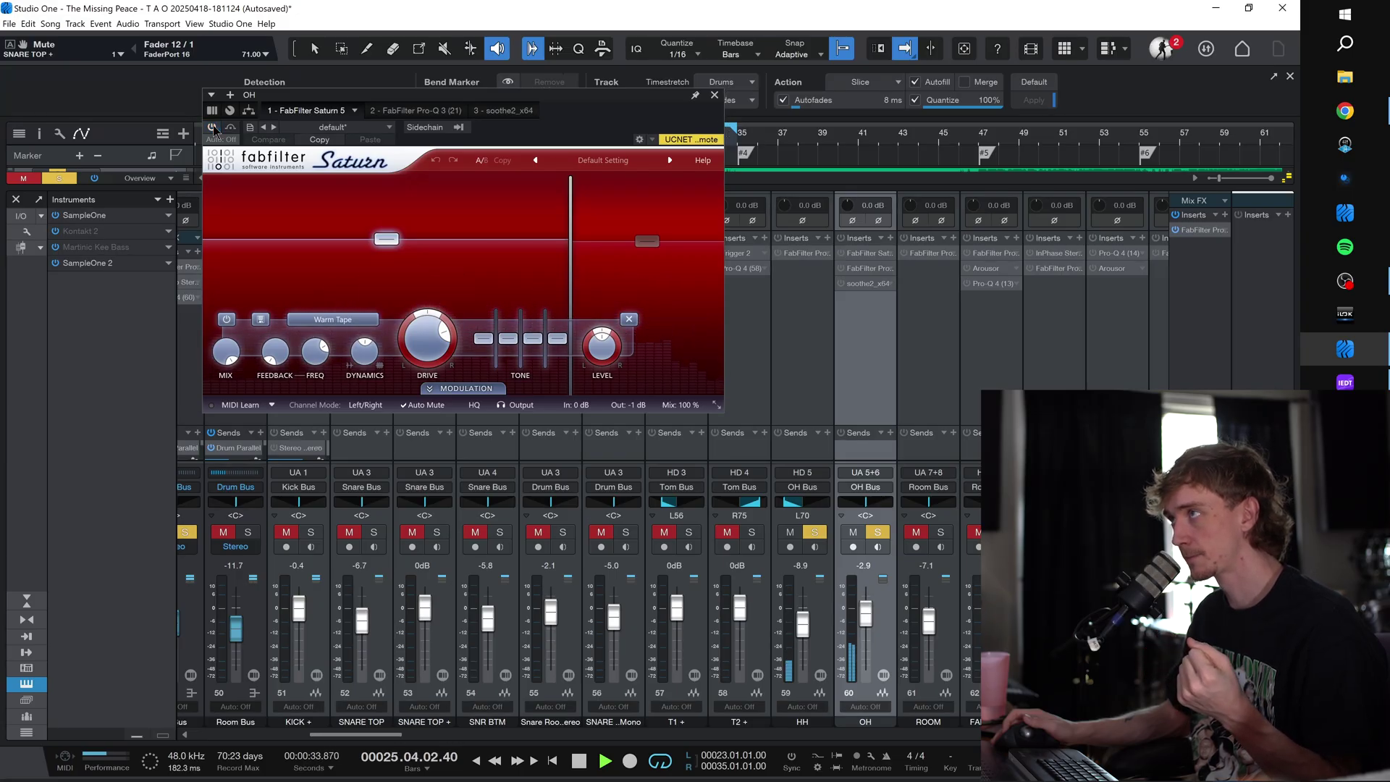
pyautogui.press('space')
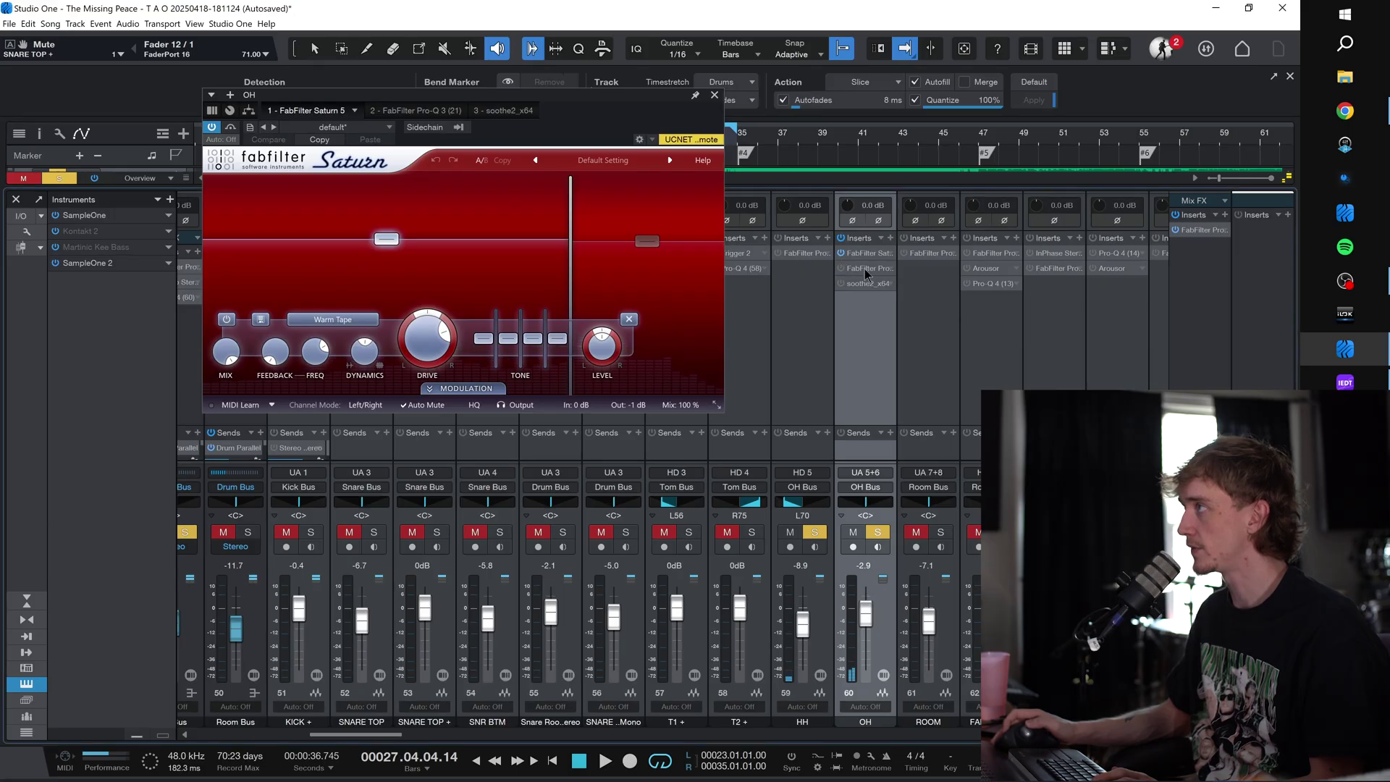
# Step: Inspect the bands of the OH channel's Pro-Q 3, enable that insert during playback, and close the plug-in window
pyautogui.click(868, 268)
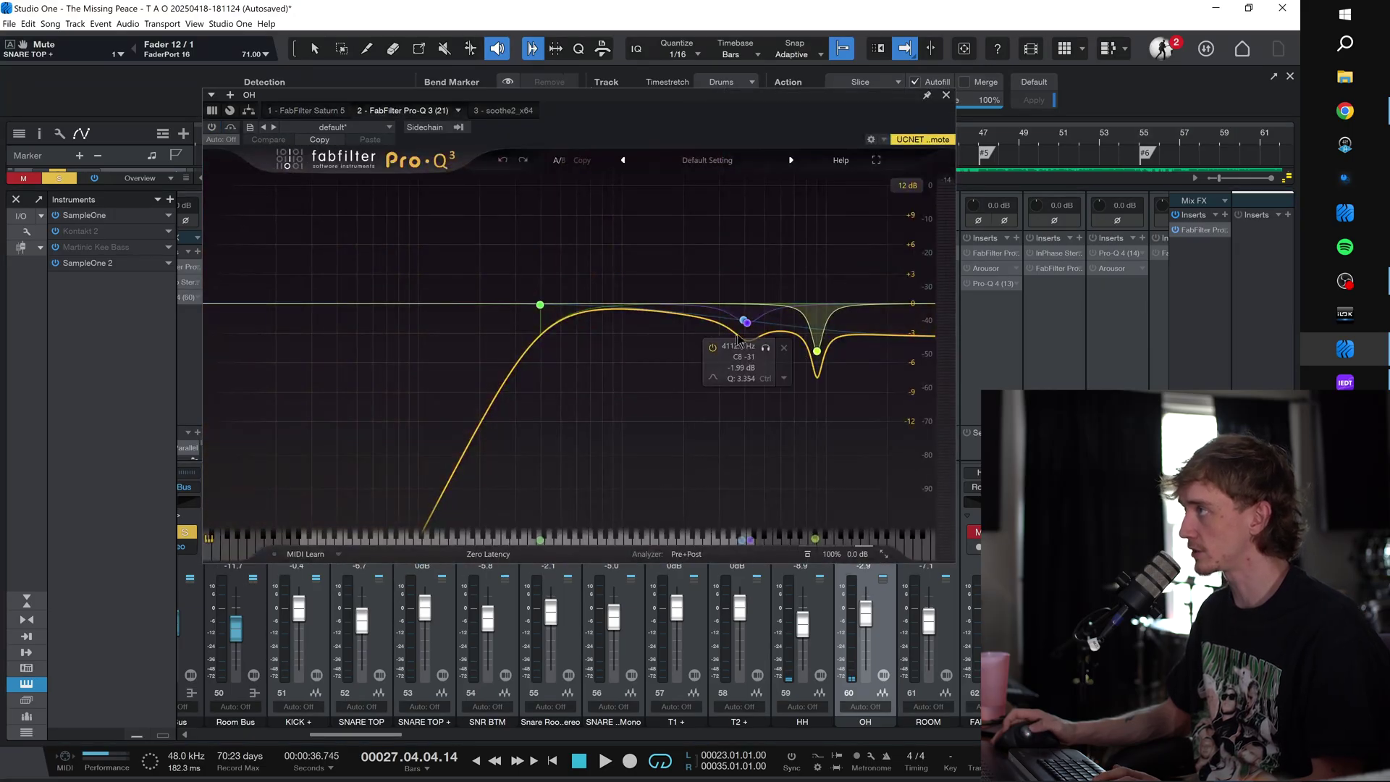
pyautogui.click(212, 127)
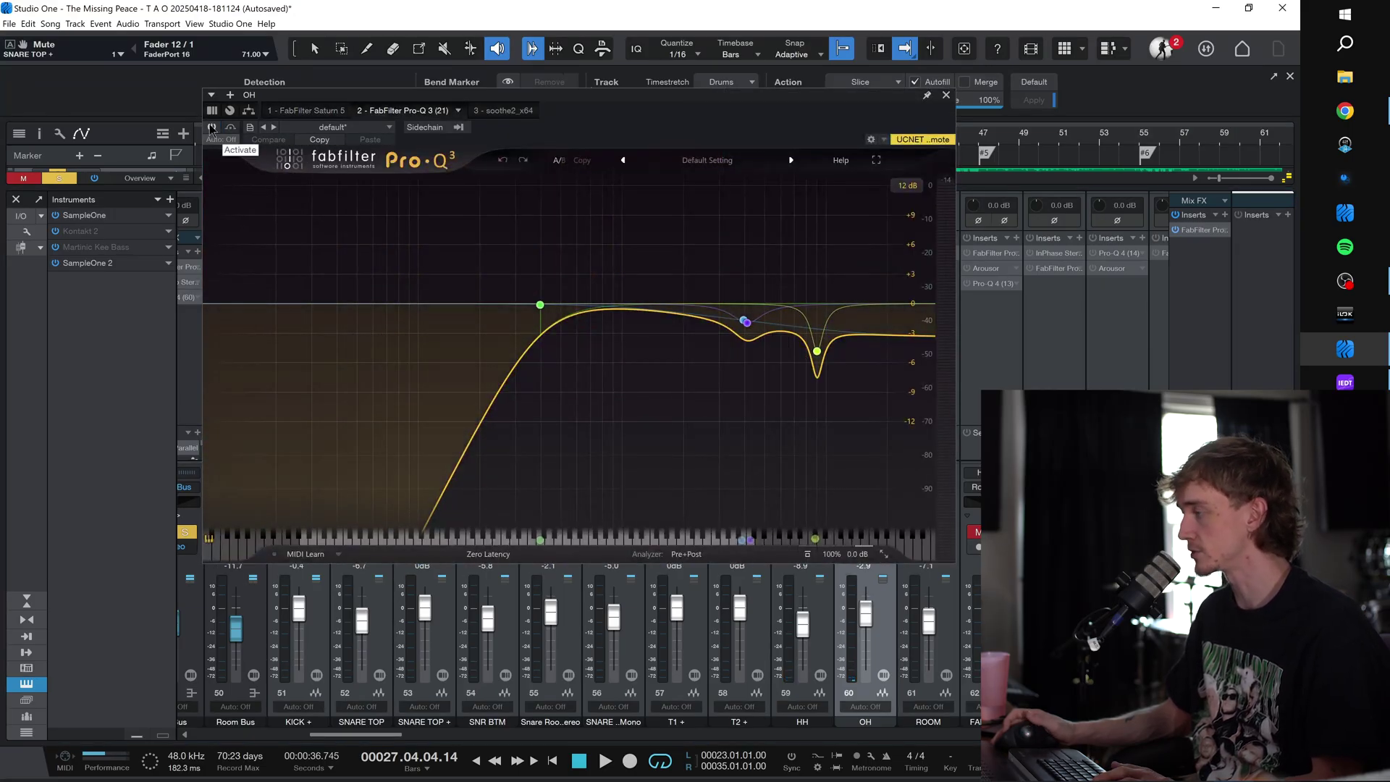
pyautogui.click(212, 128)
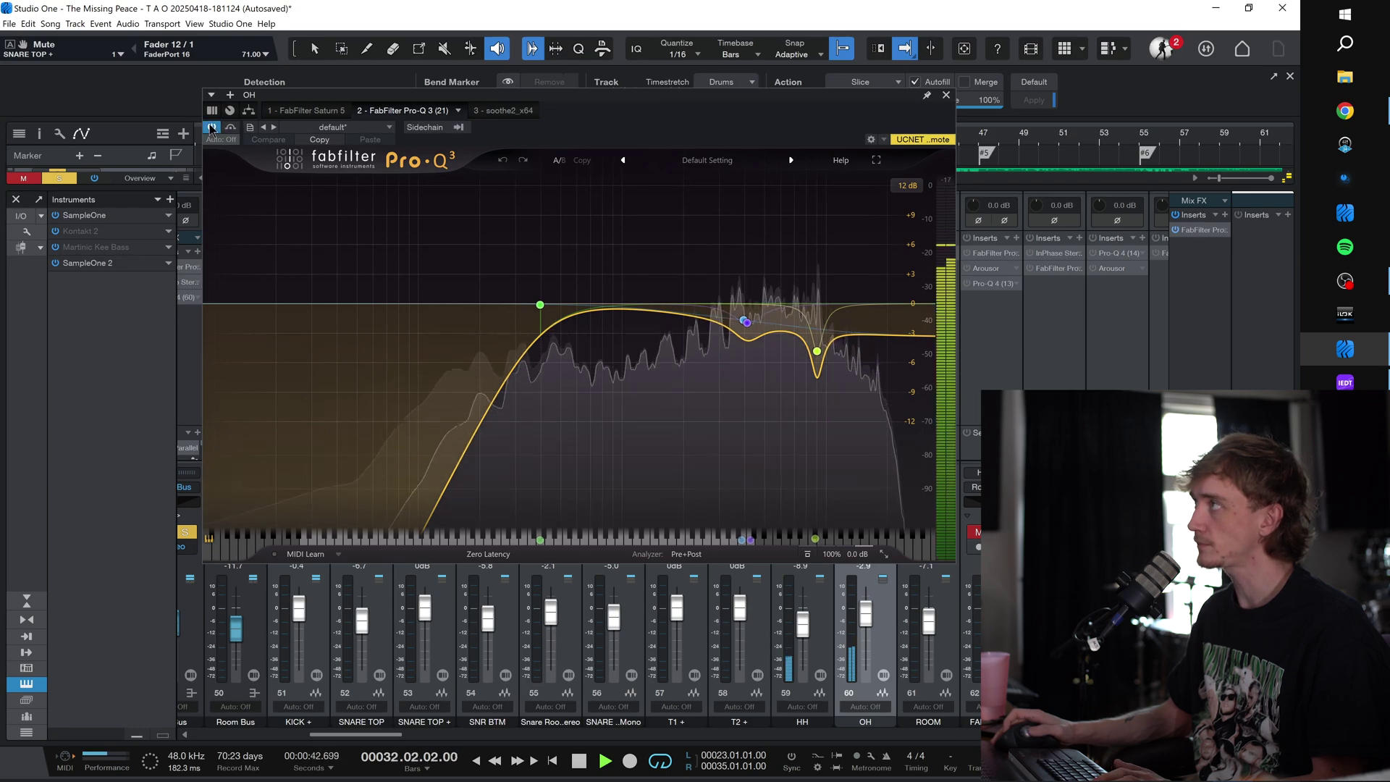
pyautogui.press('space')
pyautogui.click(945, 95)
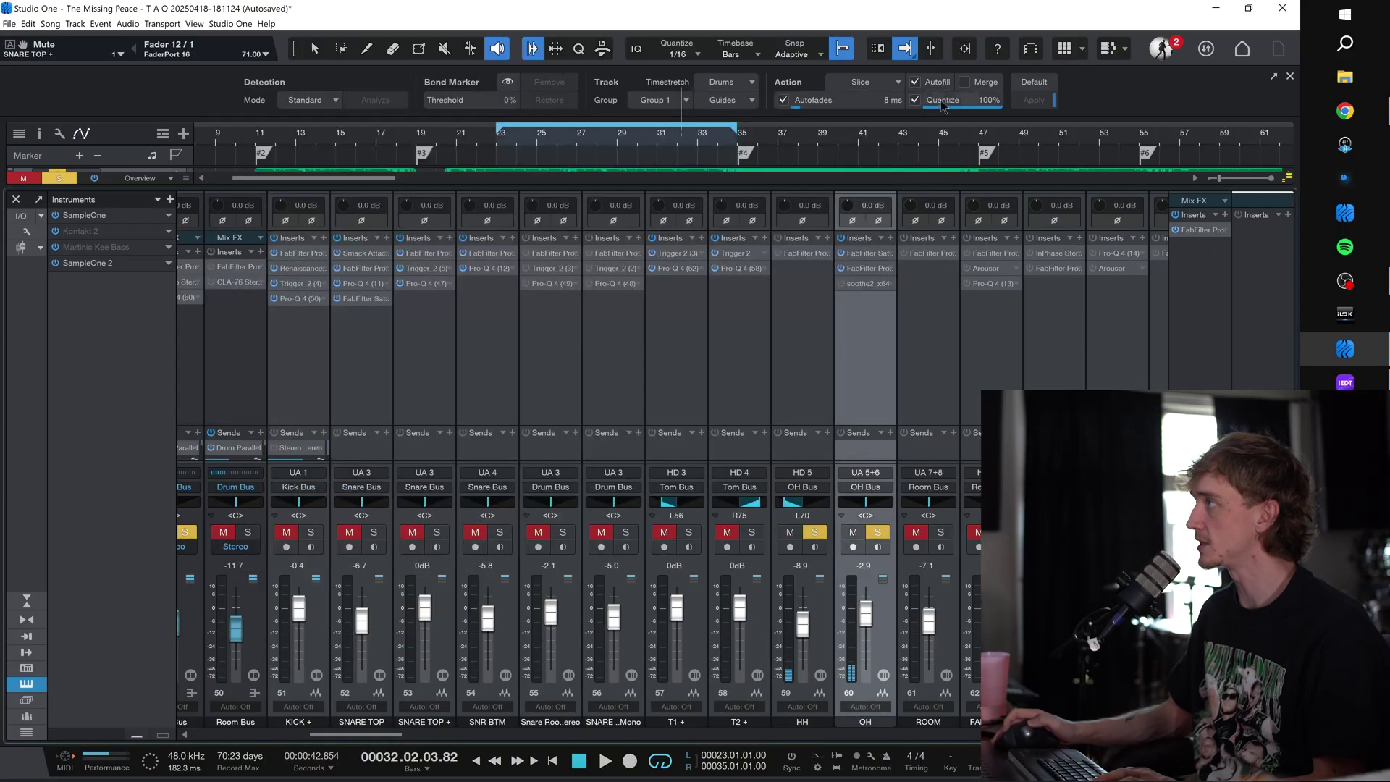
# Step: Open soothe2 on the OH channel, enable it during playback, and close the plug-in window
pyautogui.click(866, 283)
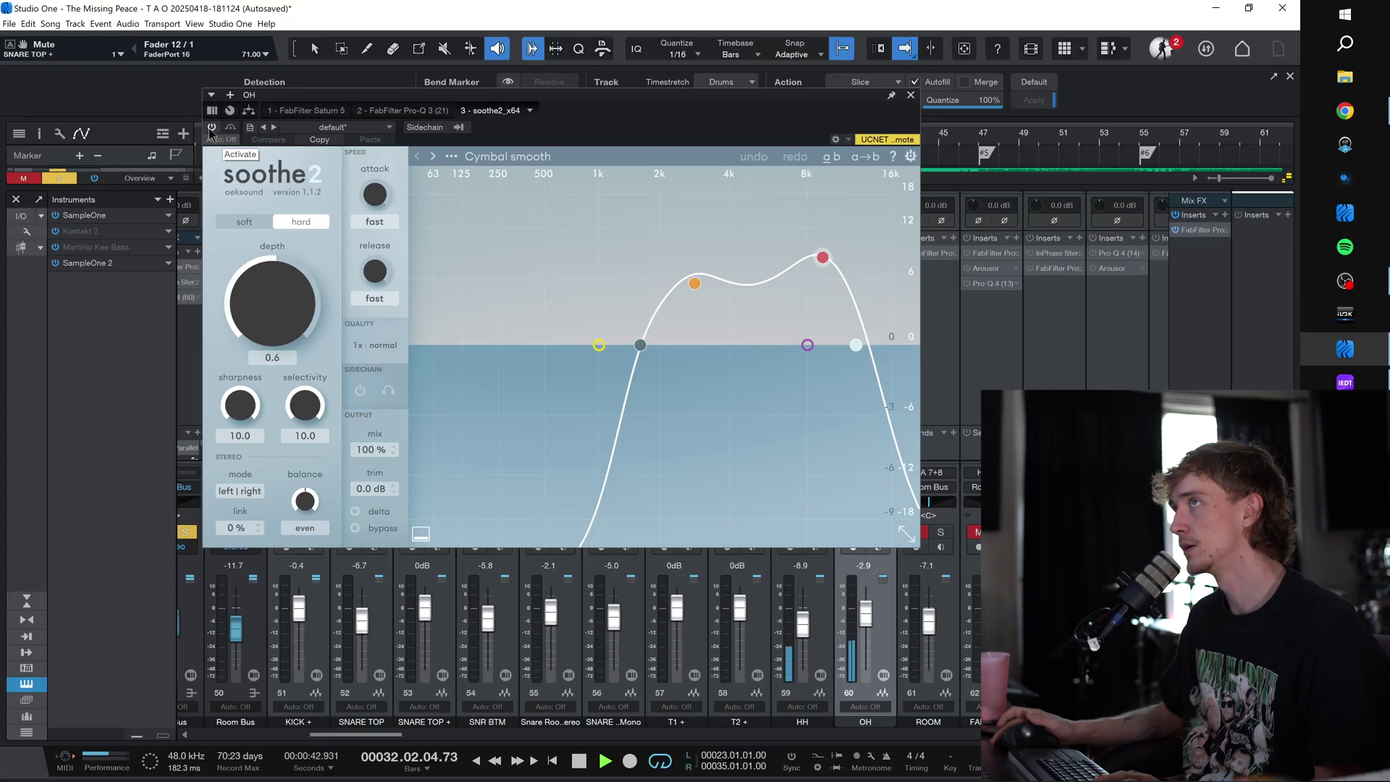
pyautogui.click(211, 128)
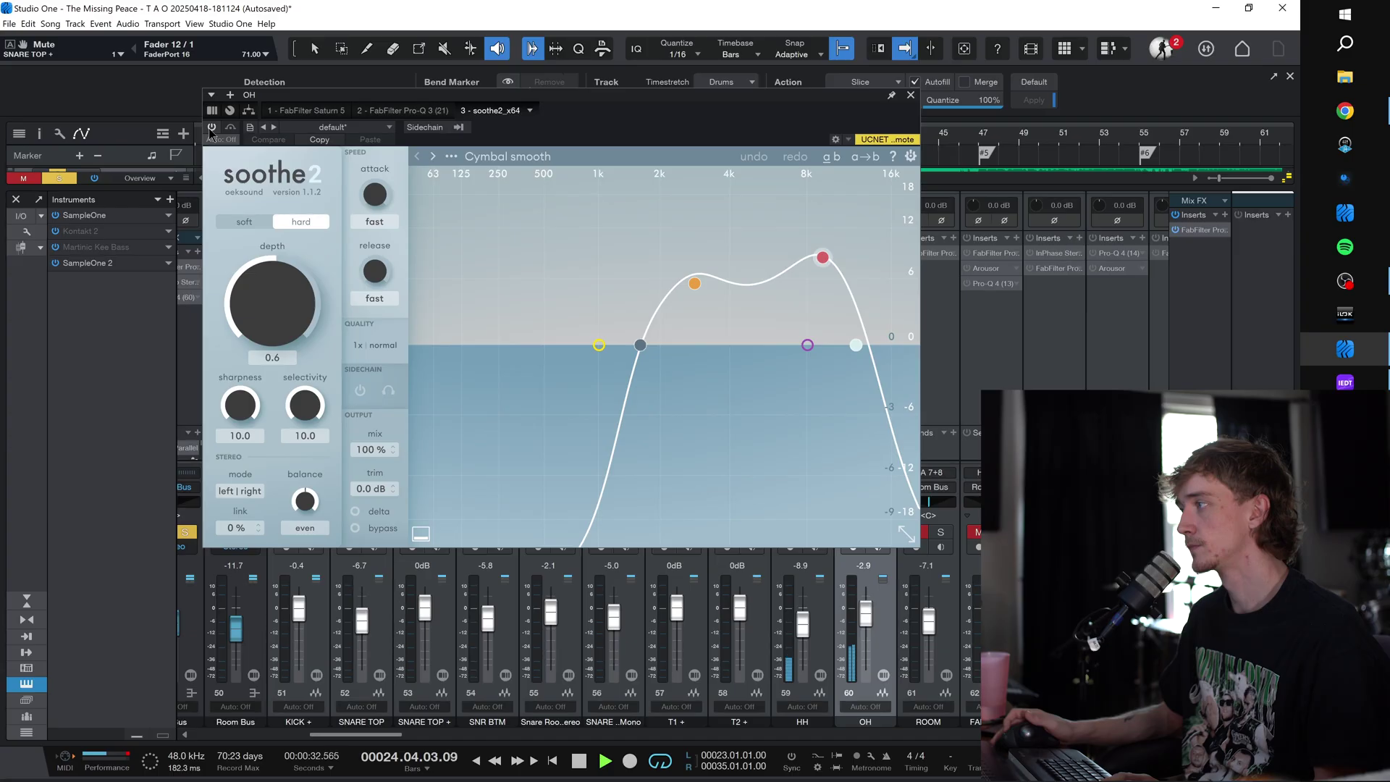
pyautogui.click(911, 95)
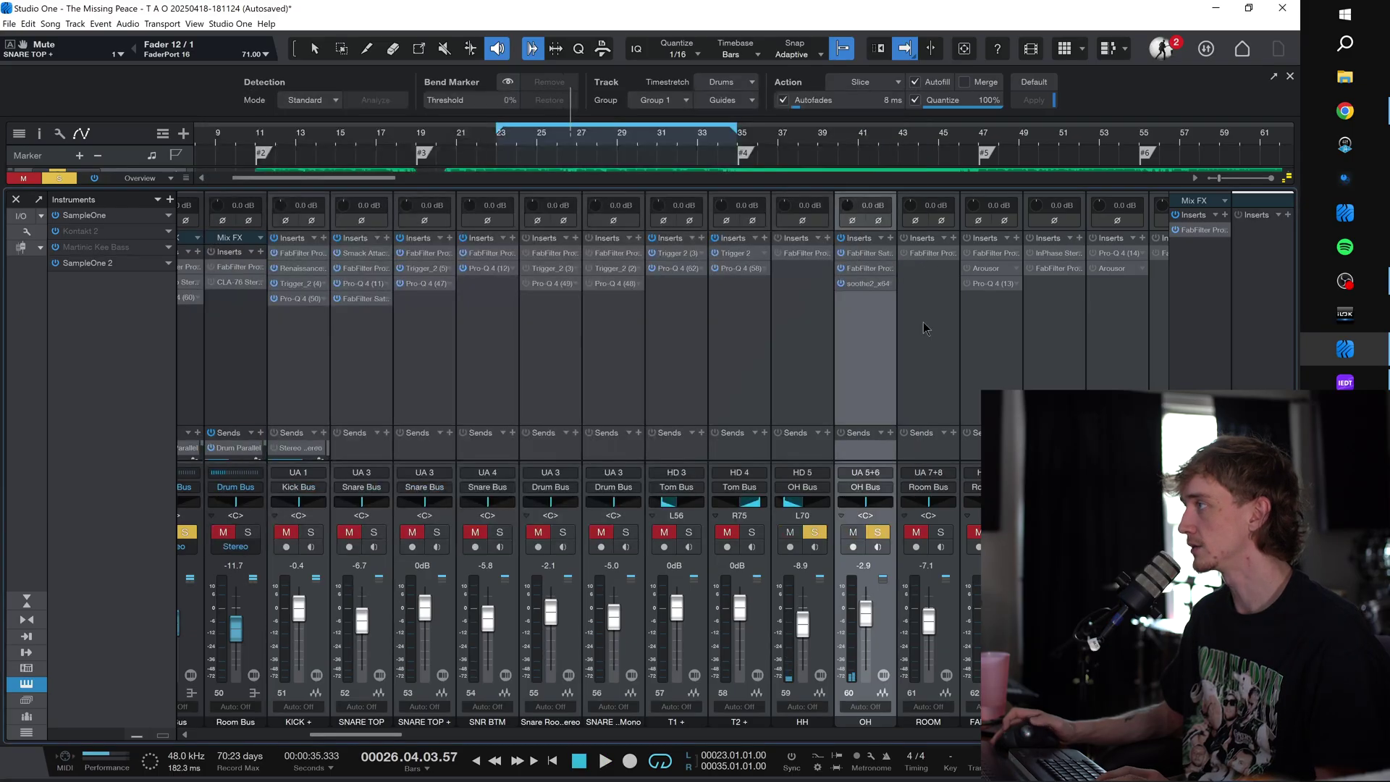
# Step: Enable the Pro-Q 3 insert on the HH channel, view its low-cut curve, and close the plug-in window
pyautogui.hscroll(-1, 905, 341)
pyautogui.click(851, 300)
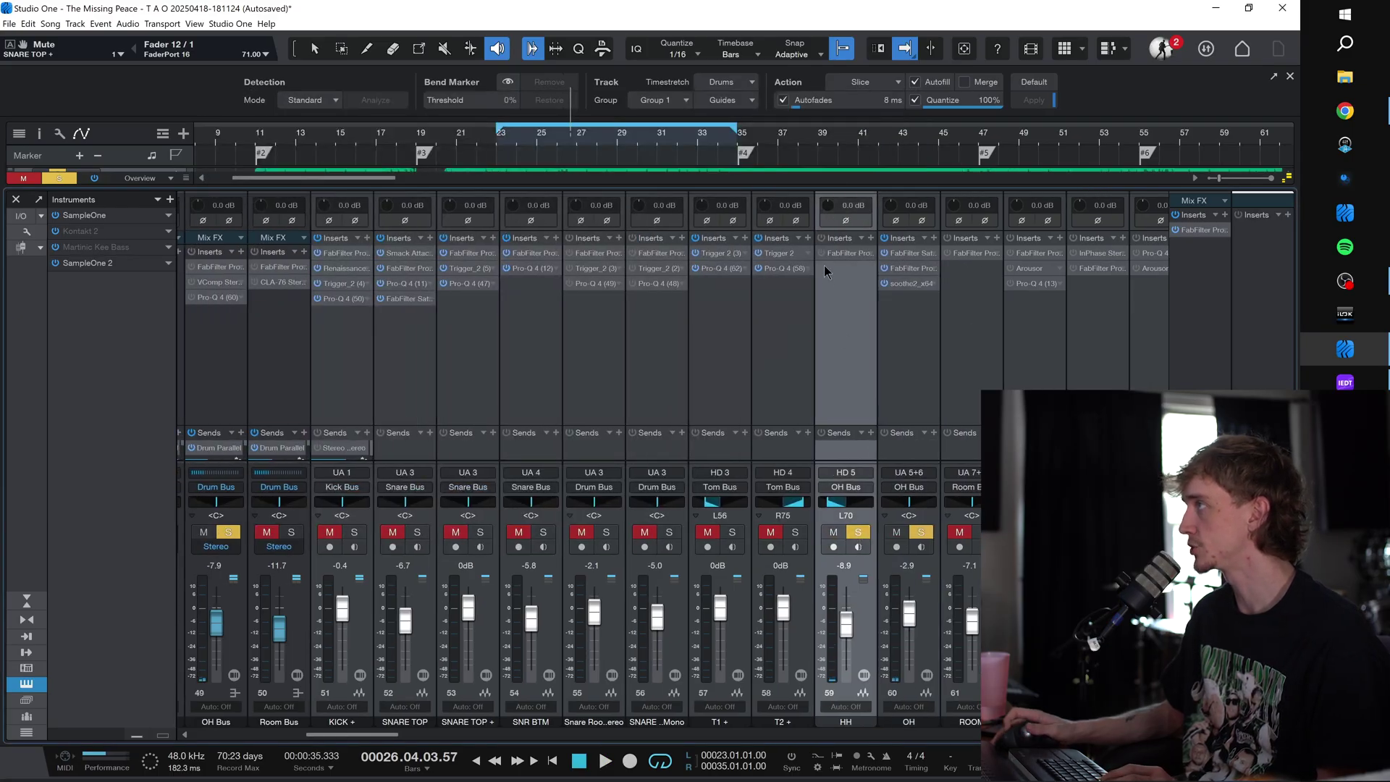
pyautogui.click(847, 253)
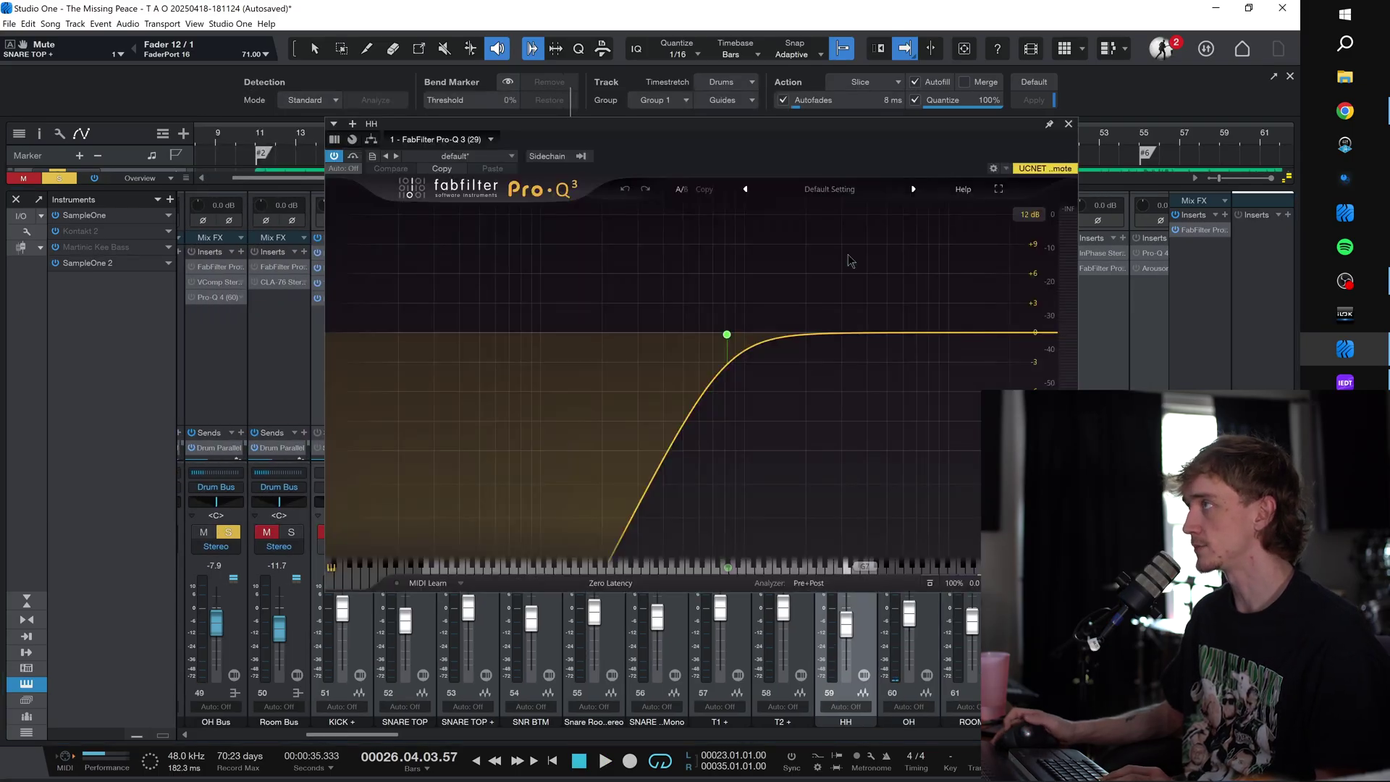
pyautogui.click(1068, 124)
# Step: On the OH Bus, enable Pro-Q 3 with its low cut moved to about 430 Hz, and enable VComp Stereo
pyautogui.hscroll(-5, 889, 386)
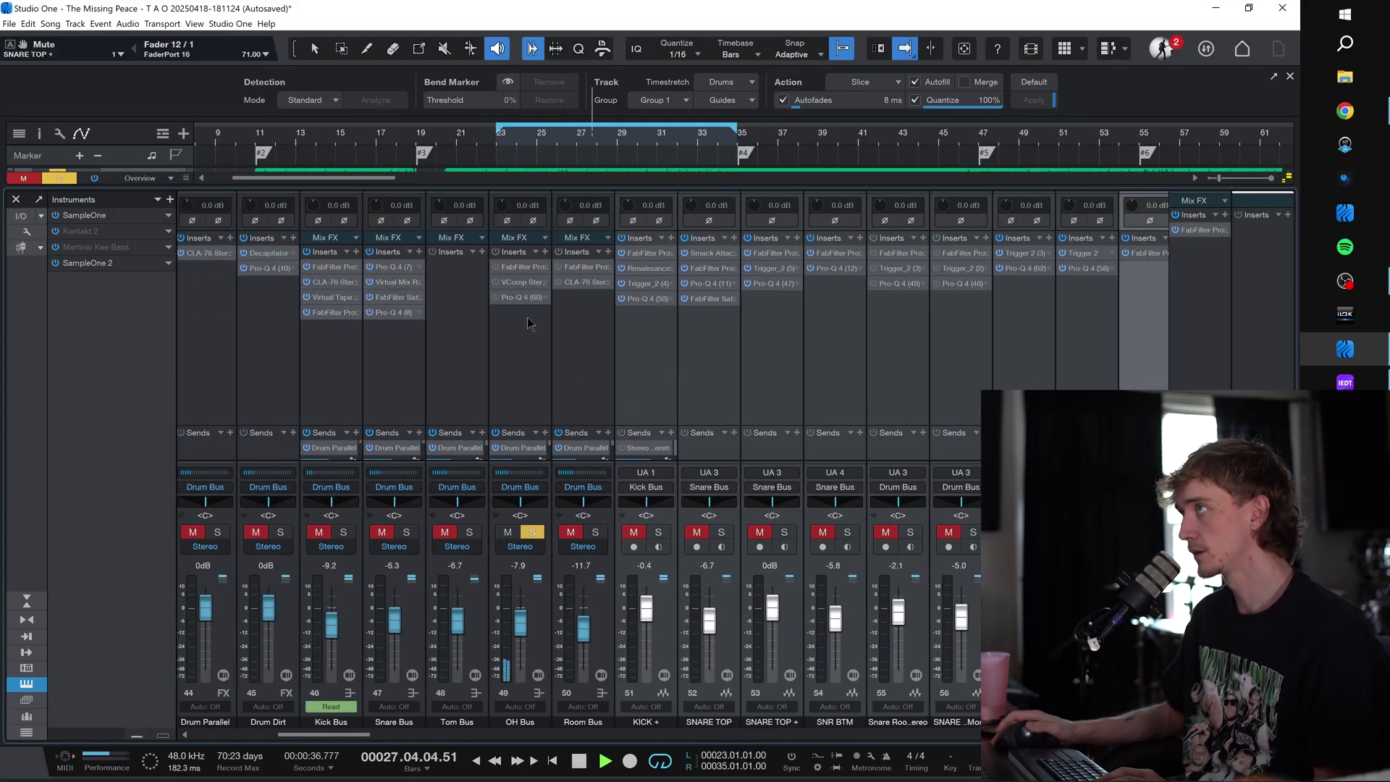
pyautogui.click(514, 268)
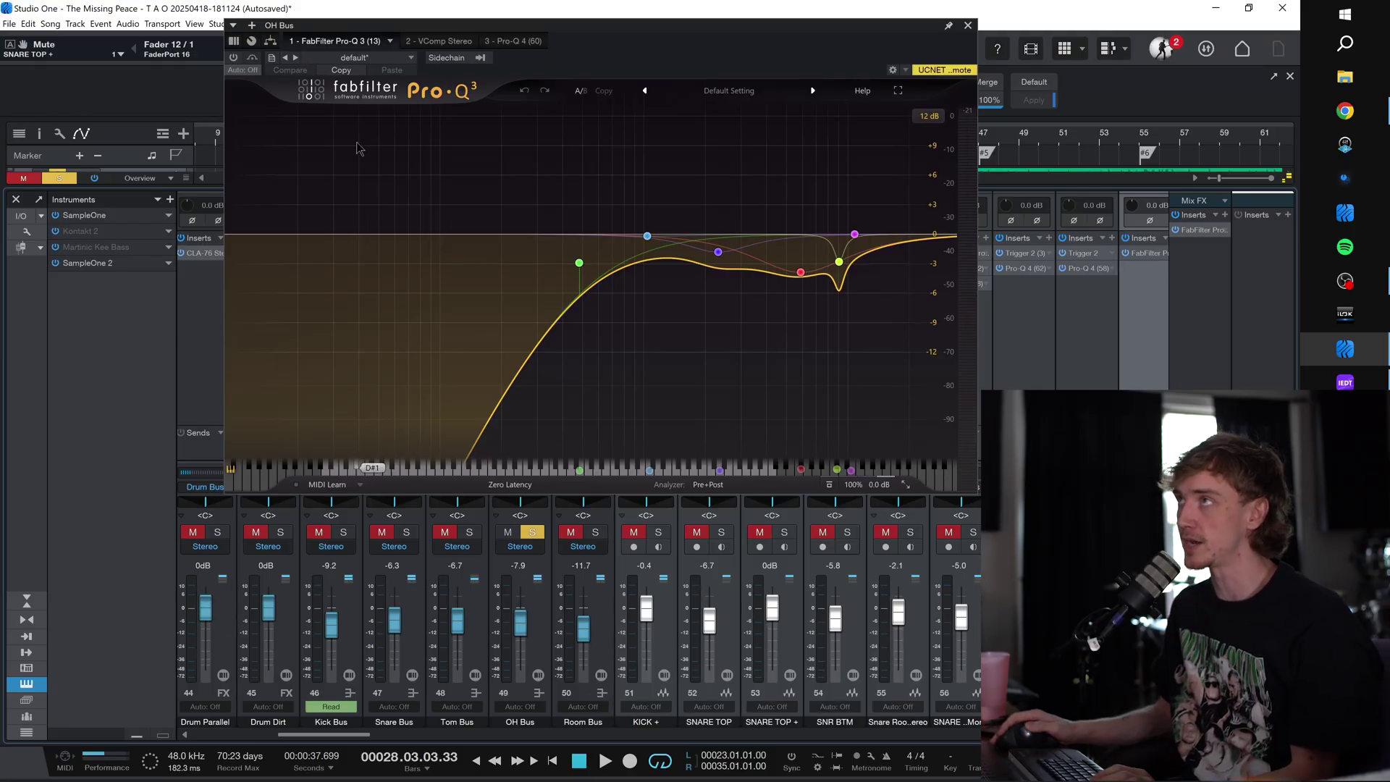
pyautogui.moveTo(594, 244)
pyautogui.moveTo(580, 265)
pyautogui.mouseDown()
pyautogui.moveTo(507, 258)
pyautogui.moveTo(569, 258)
pyautogui.mouseUp()
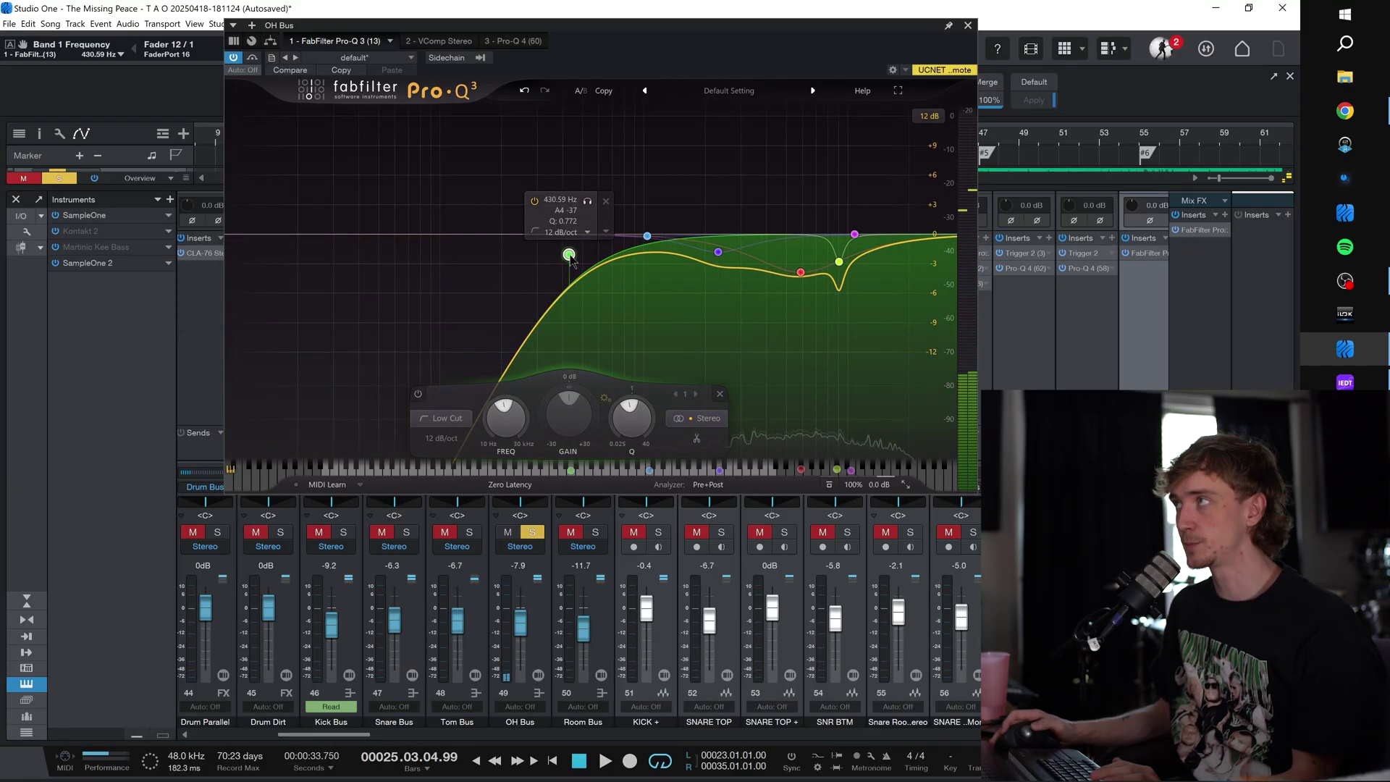
pyautogui.click(439, 40)
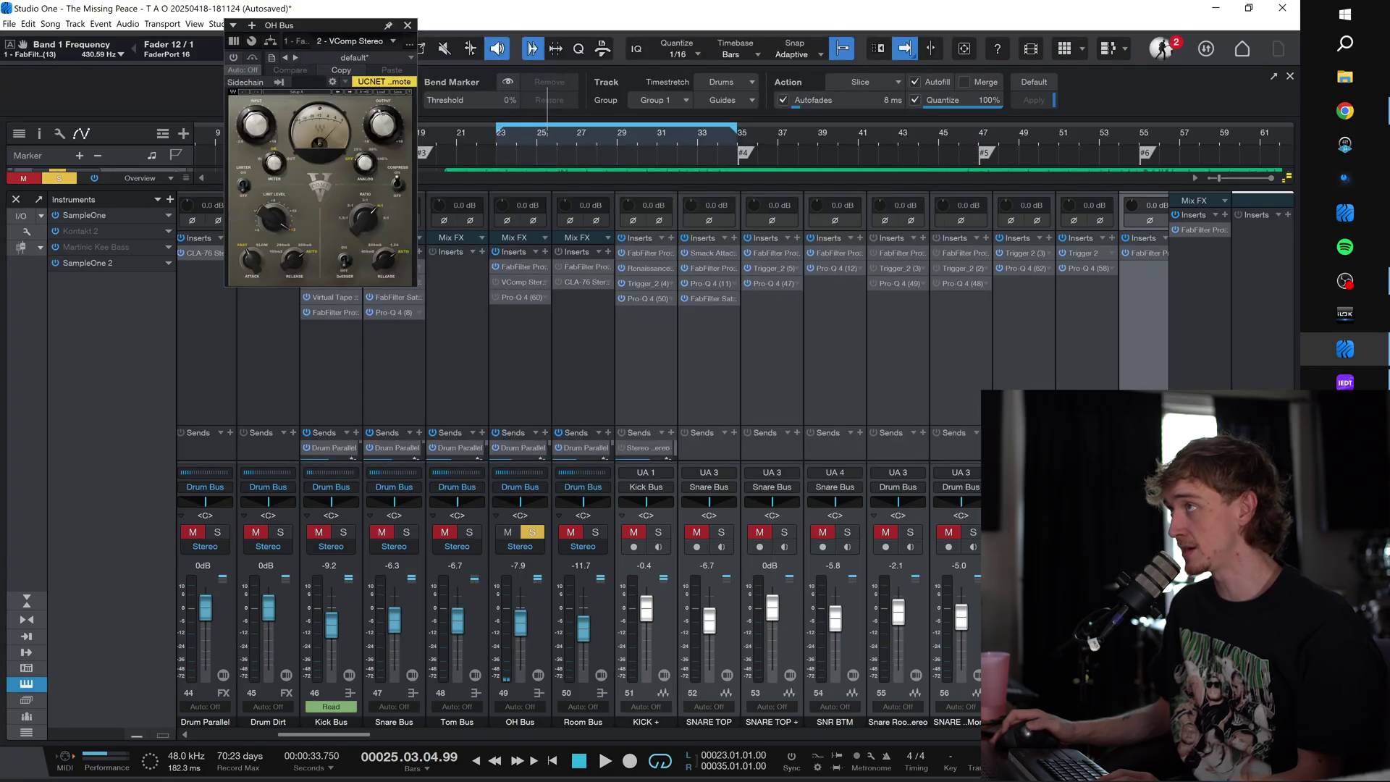
pyautogui.click(497, 283)
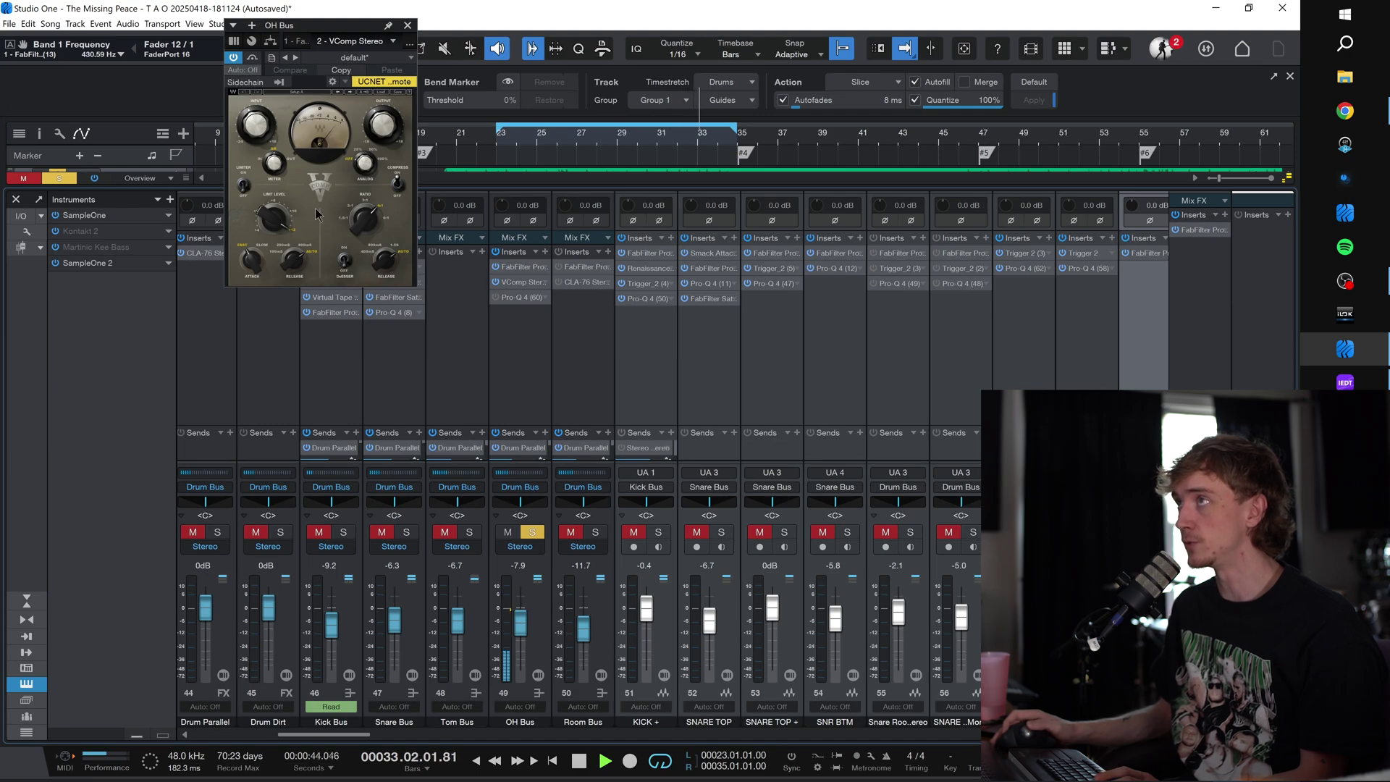
# Step: Enable Pro-Q 4 on the OH Bus, close it, and play the overheads with the Kick, Snare and Tom Buses soloed
pyautogui.click(509, 298)
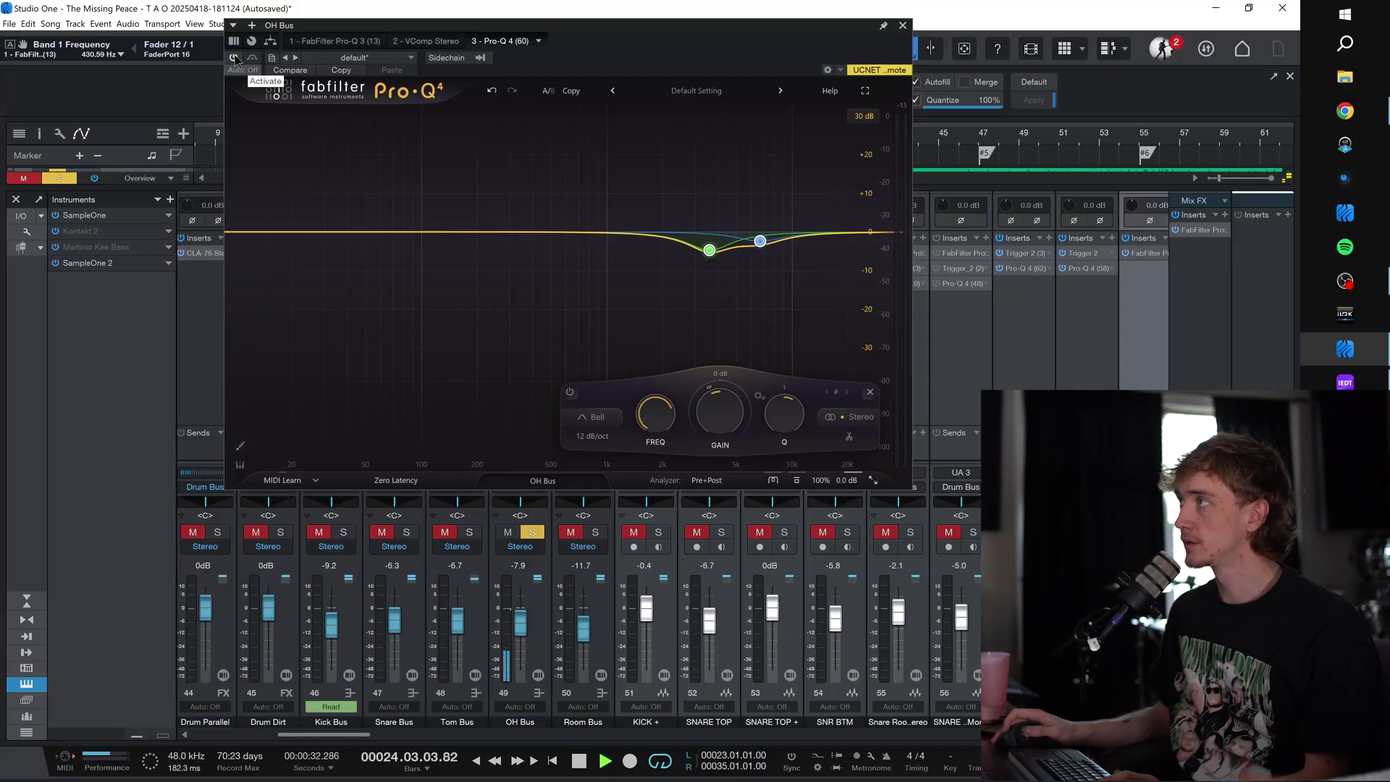
pyautogui.click(234, 58)
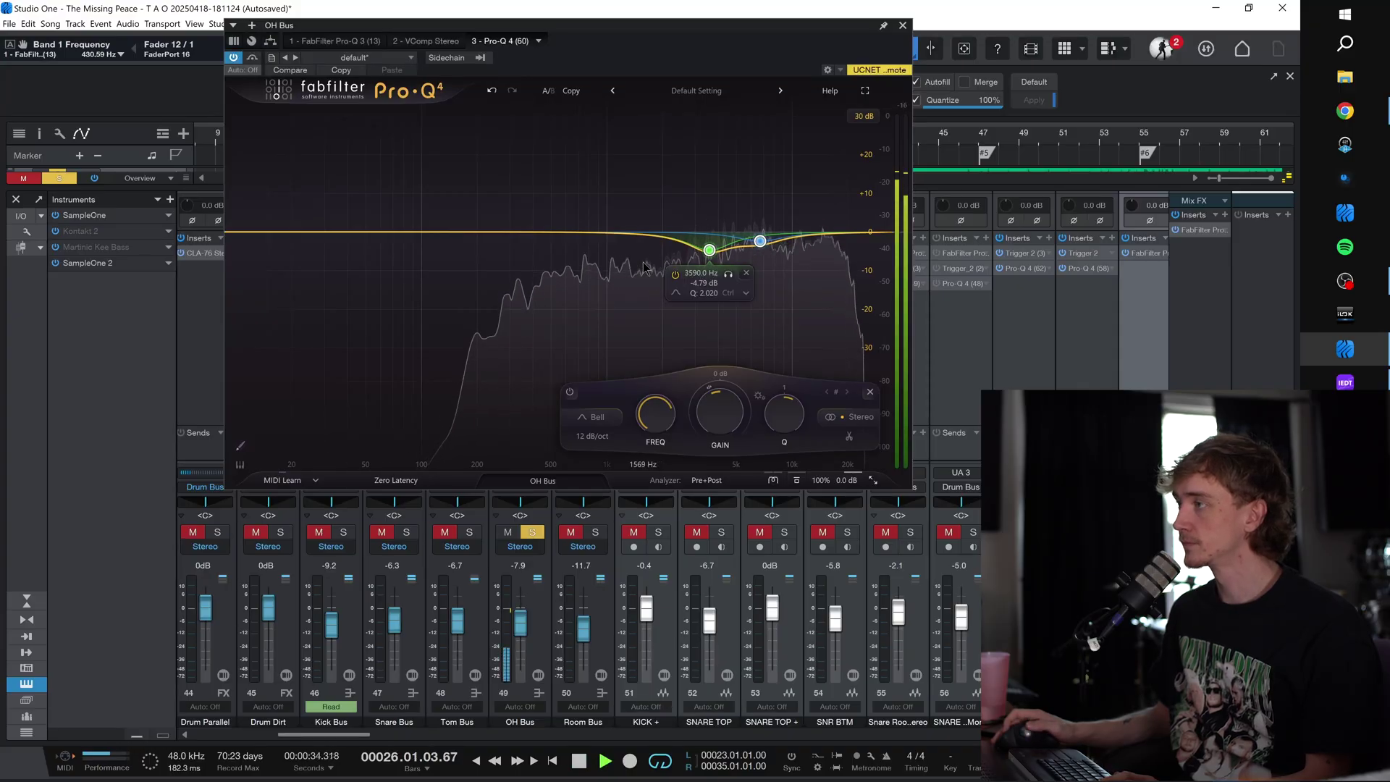
pyautogui.click(901, 26)
pyautogui.click(469, 533)
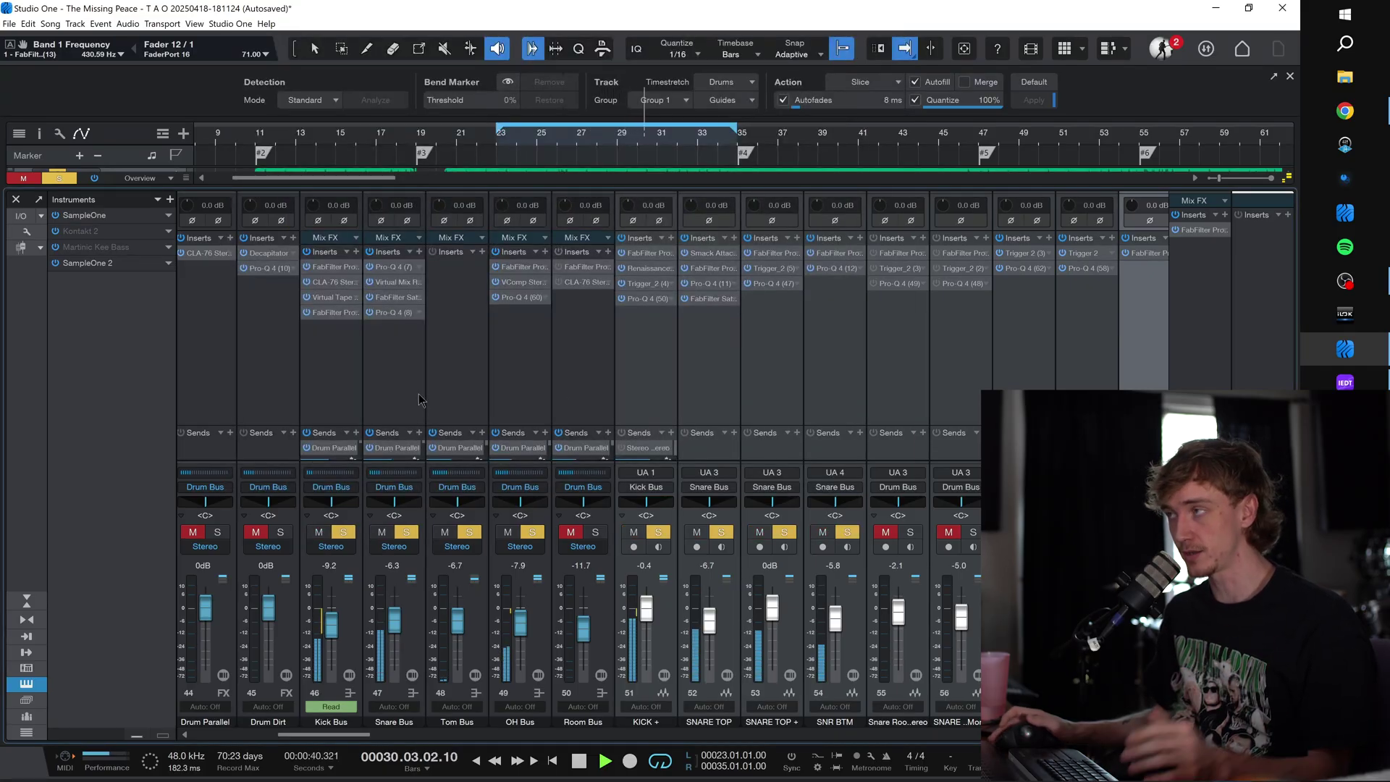
# Step: Solo the ROOM track, inspect its Pro-Q 3 curve, and enable that insert
pyautogui.hscroll(5, 627, 369)
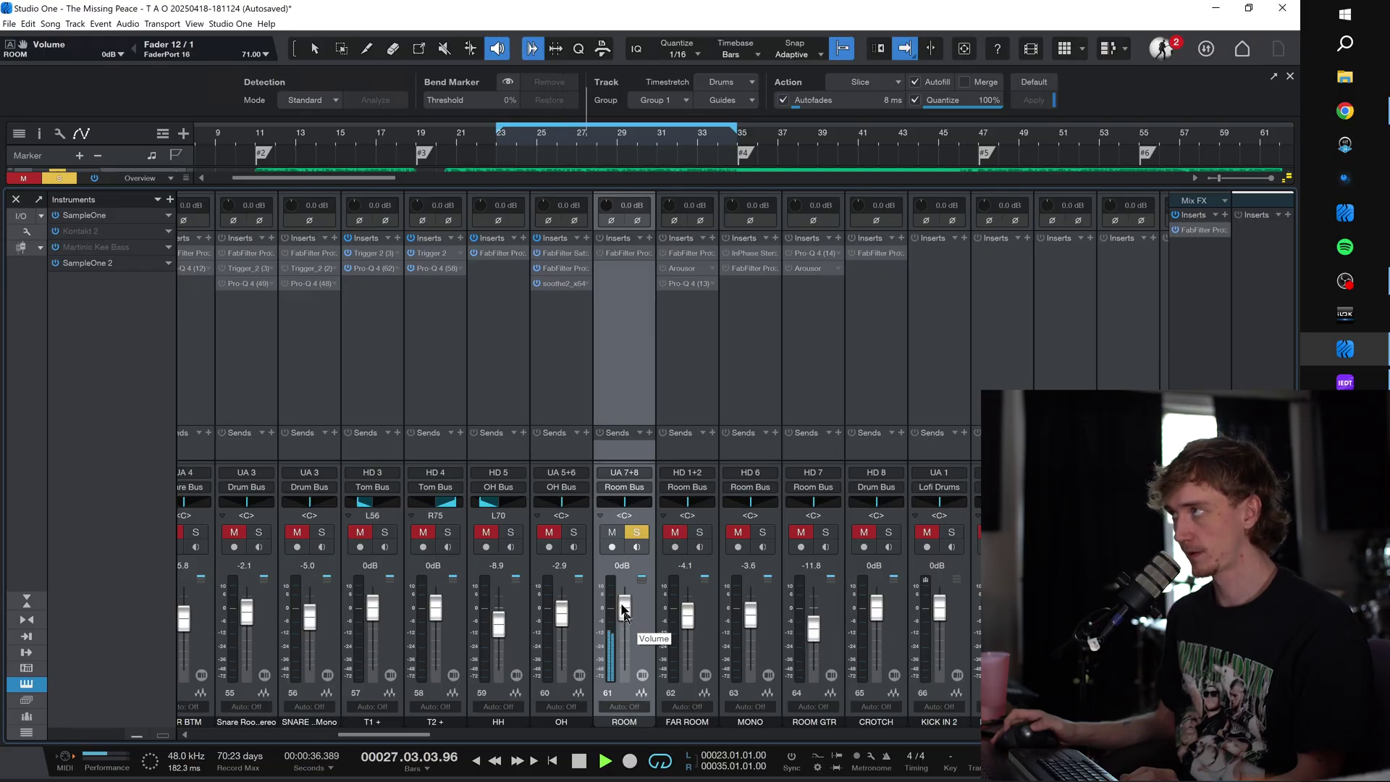
pyautogui.click(623, 252)
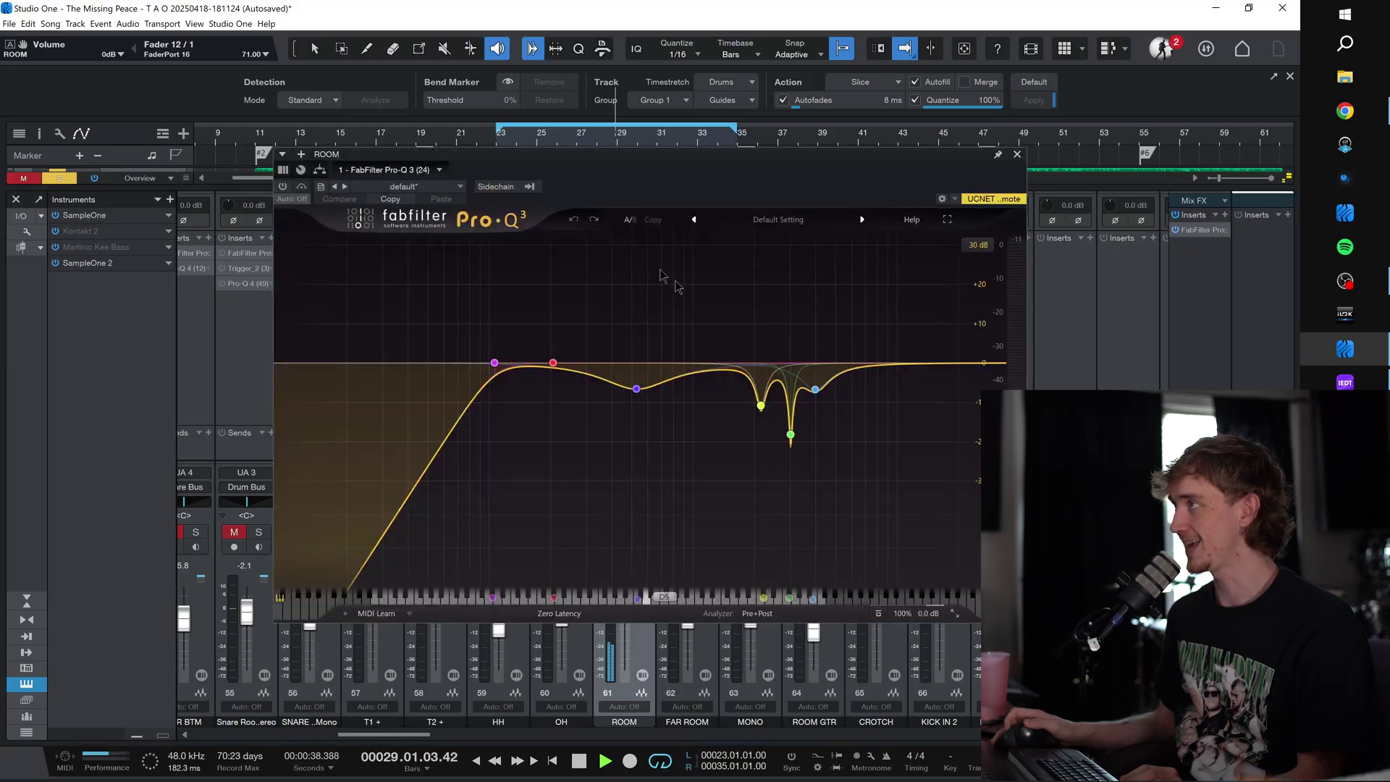
pyautogui.click(283, 186)
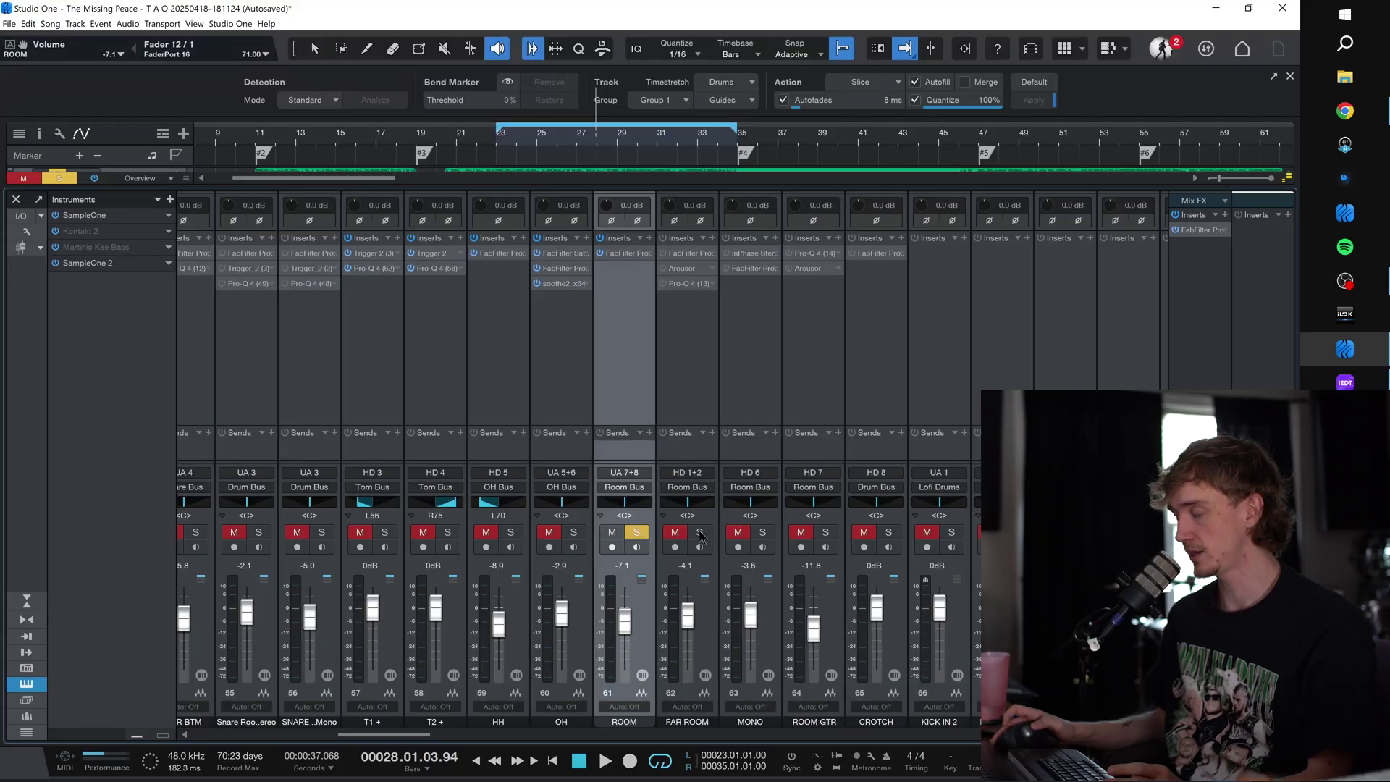
# Step: Solo the FAR ROOM track, reset its fader to 0 dB, and play it unprocessed
pyautogui.click(699, 536)
pyautogui.keyDown('alt'); pyautogui.click(690, 621); pyautogui.keyUp('alt')
pyautogui.press('space')
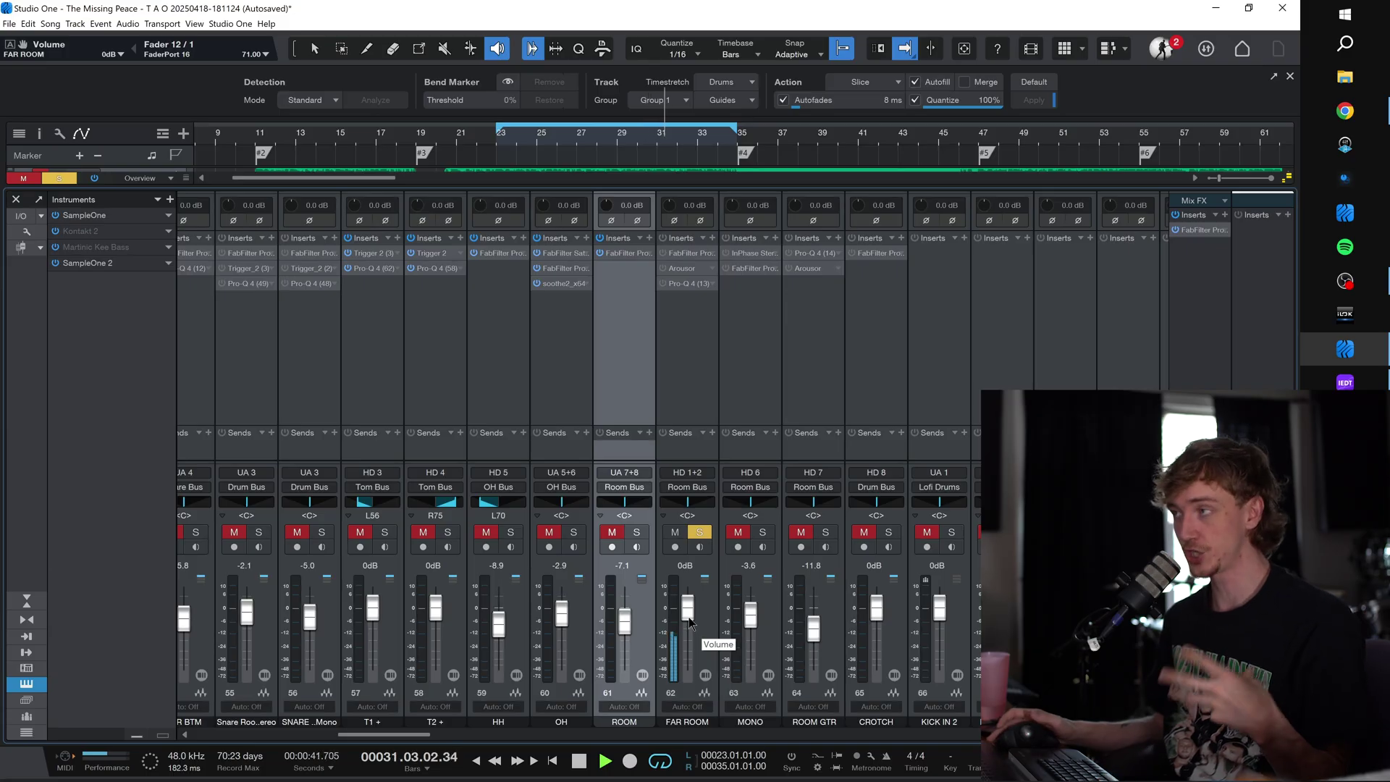
# Step: Enable the FAR ROOM track's Pro-Q 3, Arousor and Pro-Q 4 inserts during playback and close the plug-in window
pyautogui.click(684, 255)
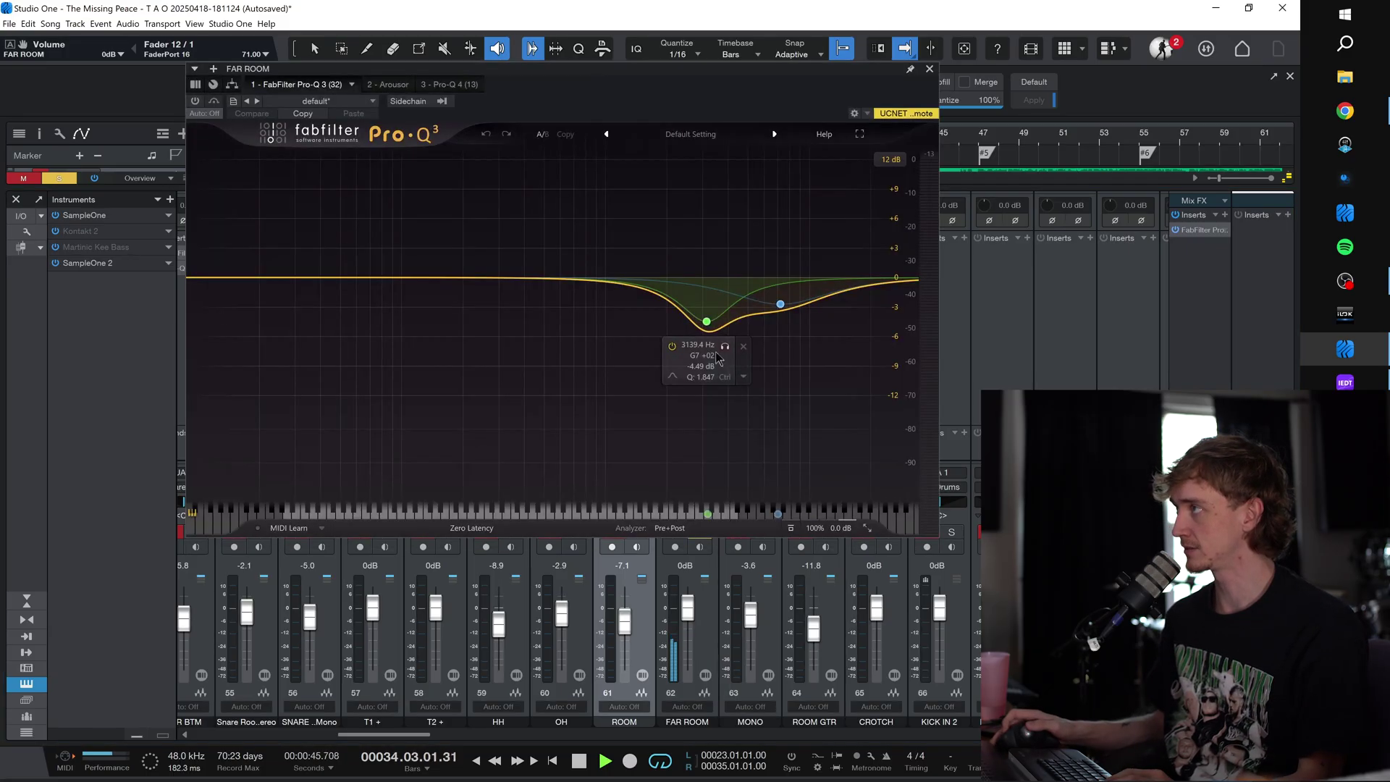
pyautogui.click(195, 102)
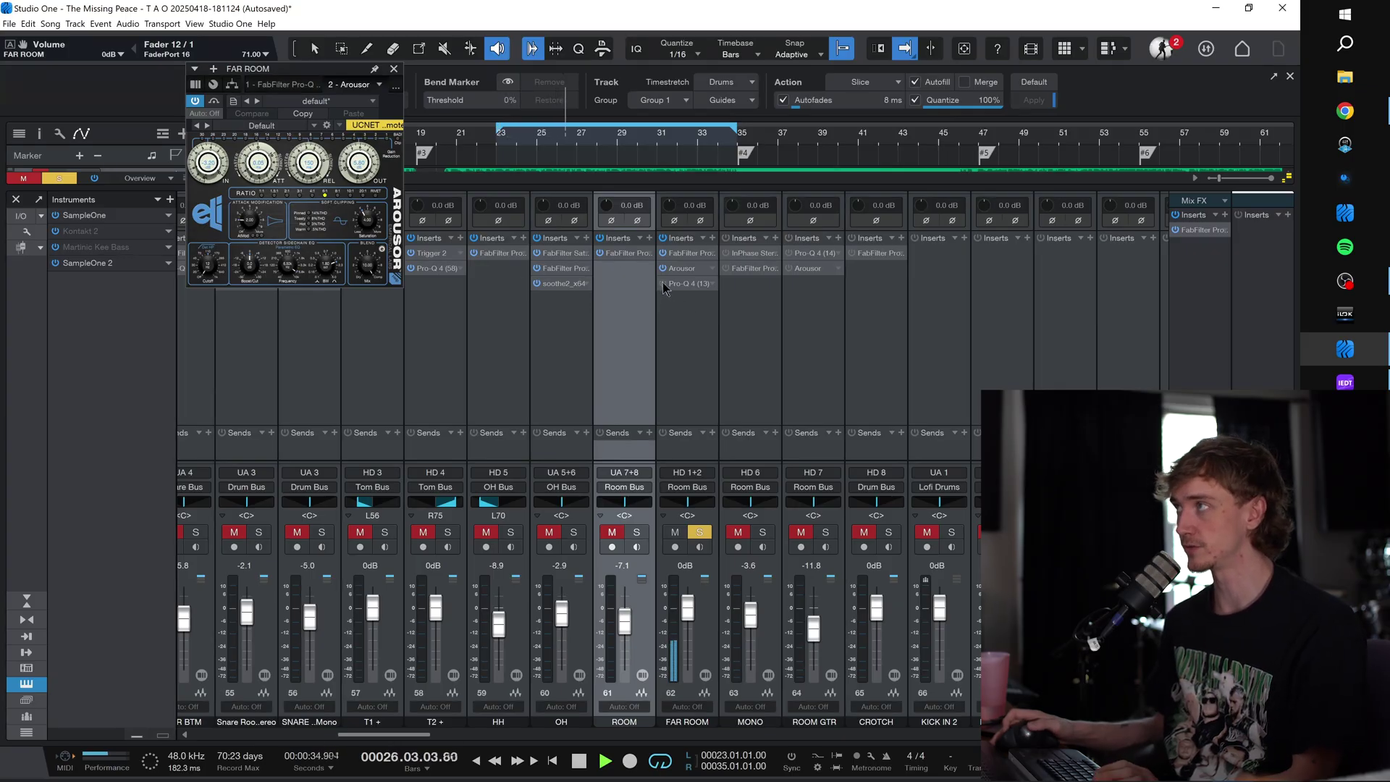
pyautogui.click(685, 284)
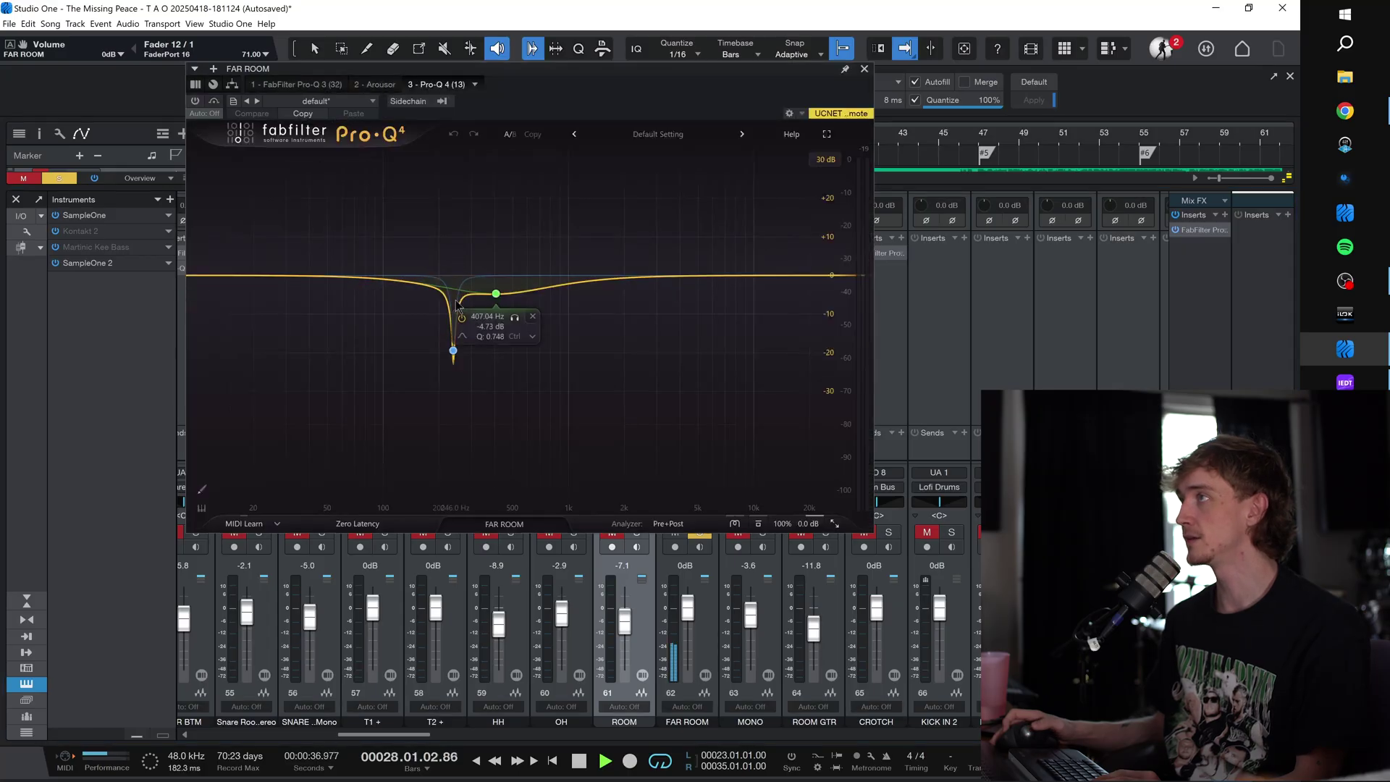
pyautogui.click(195, 101)
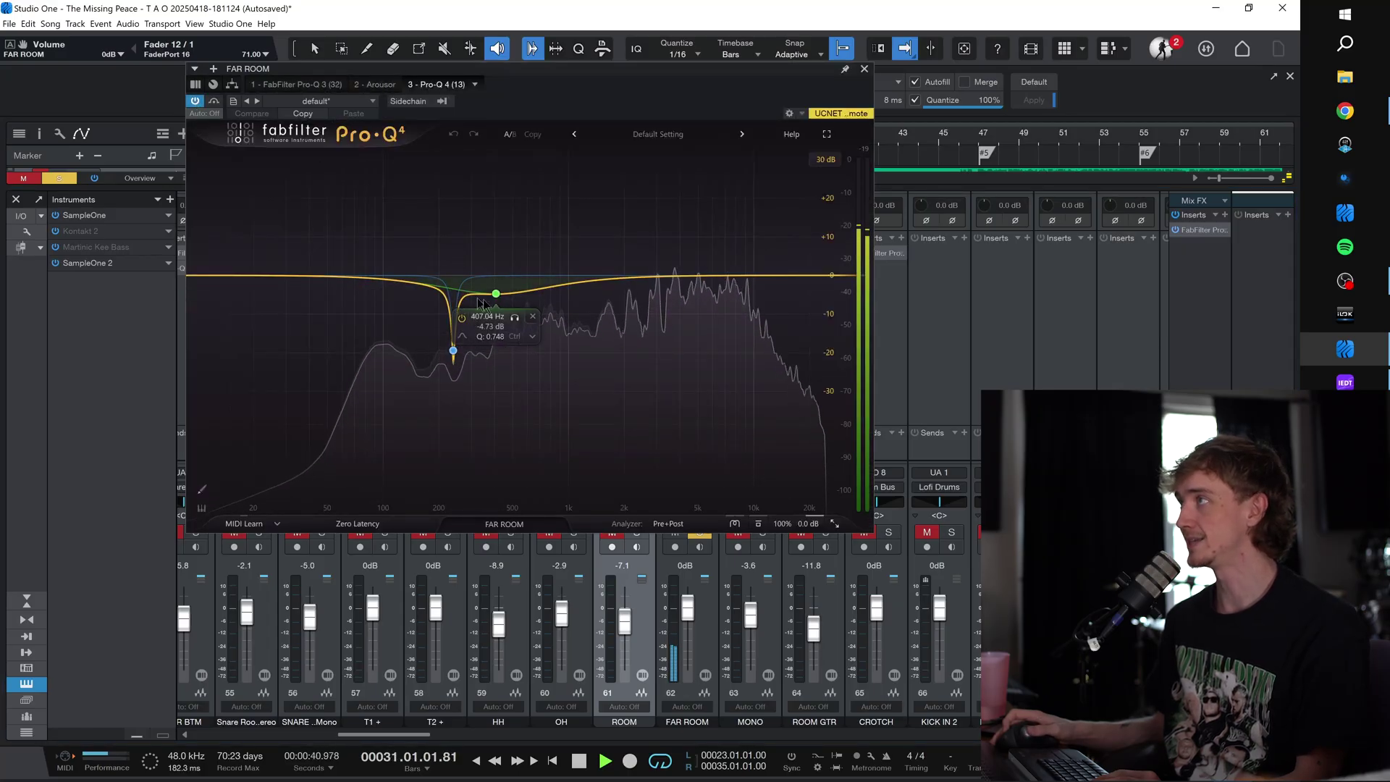
pyautogui.click(864, 69)
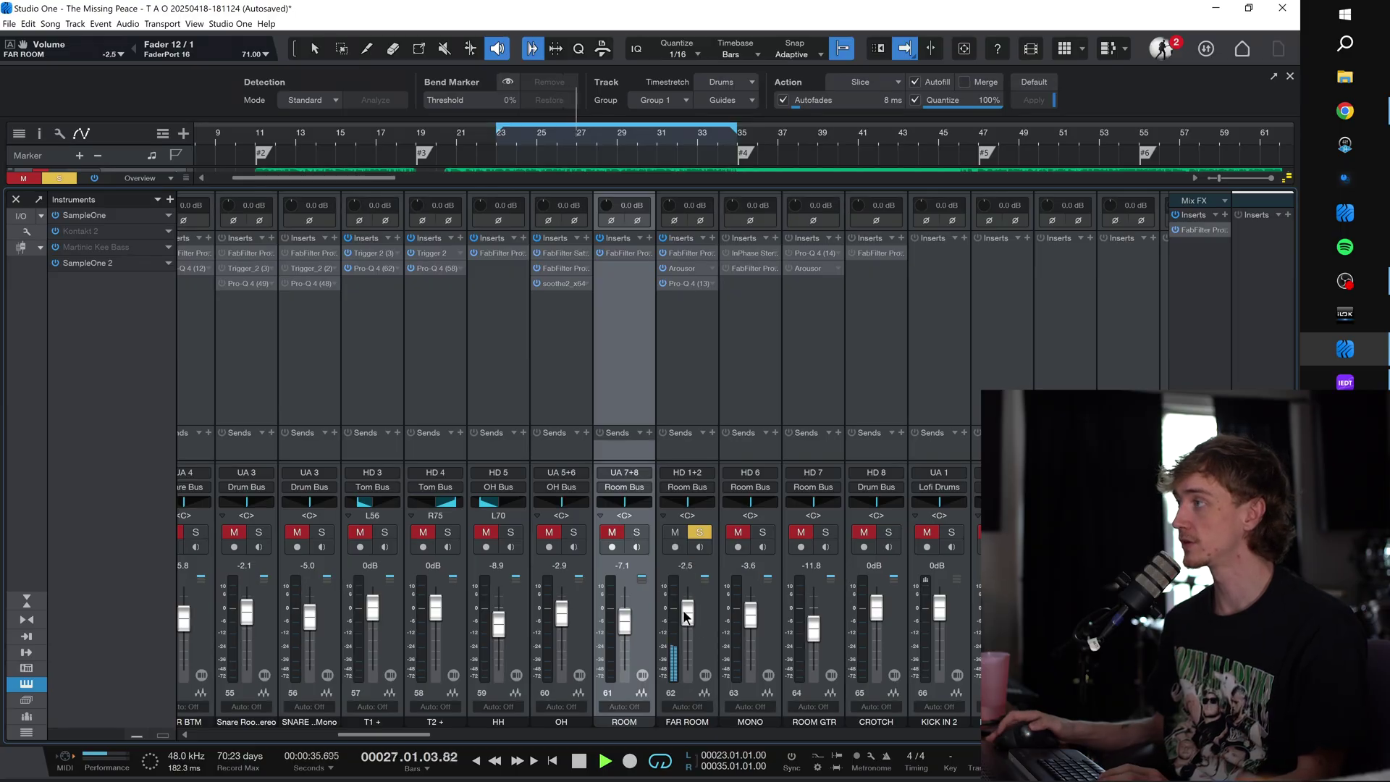
# Step: Bring the FAR ROOM fader to -4.2 dB and audition it together with the soloed ROOM track
pyautogui.click(635, 533)
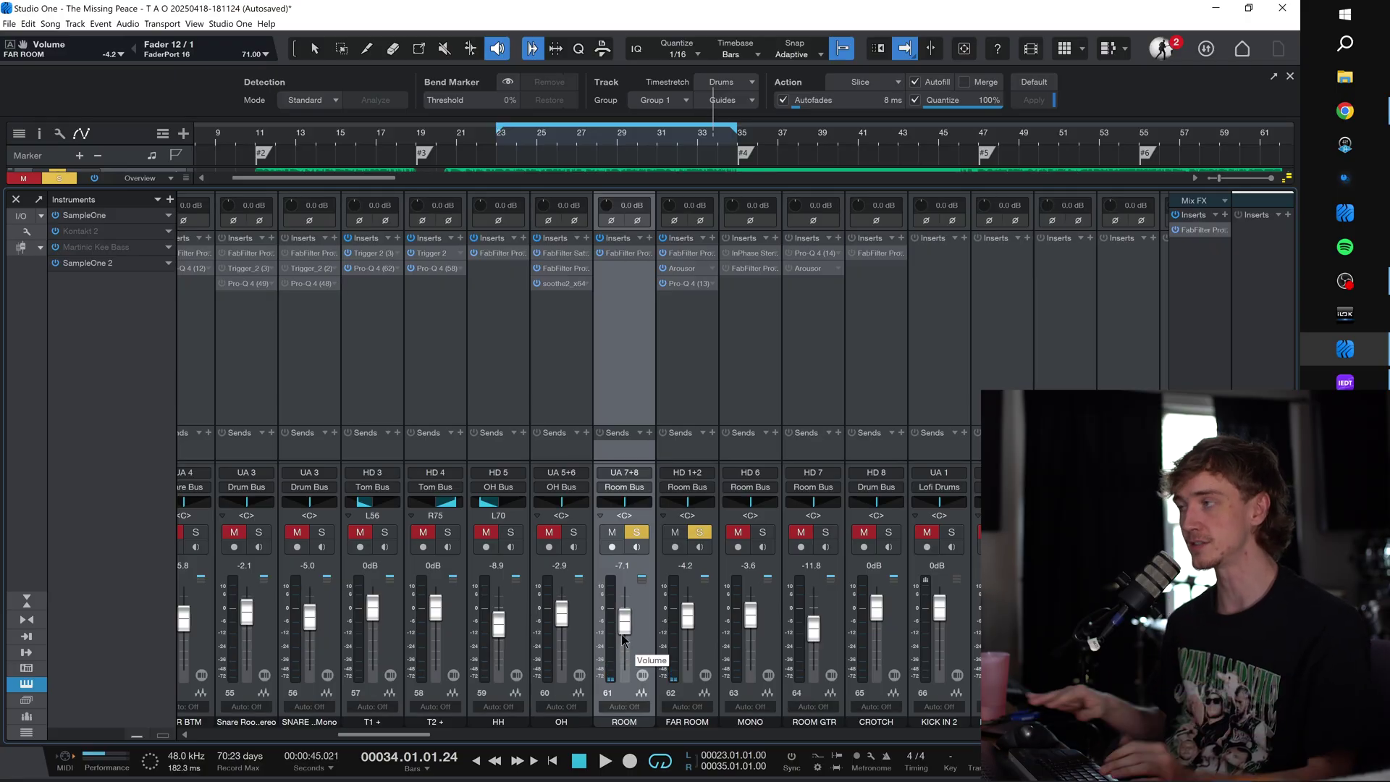
pyautogui.press('space')
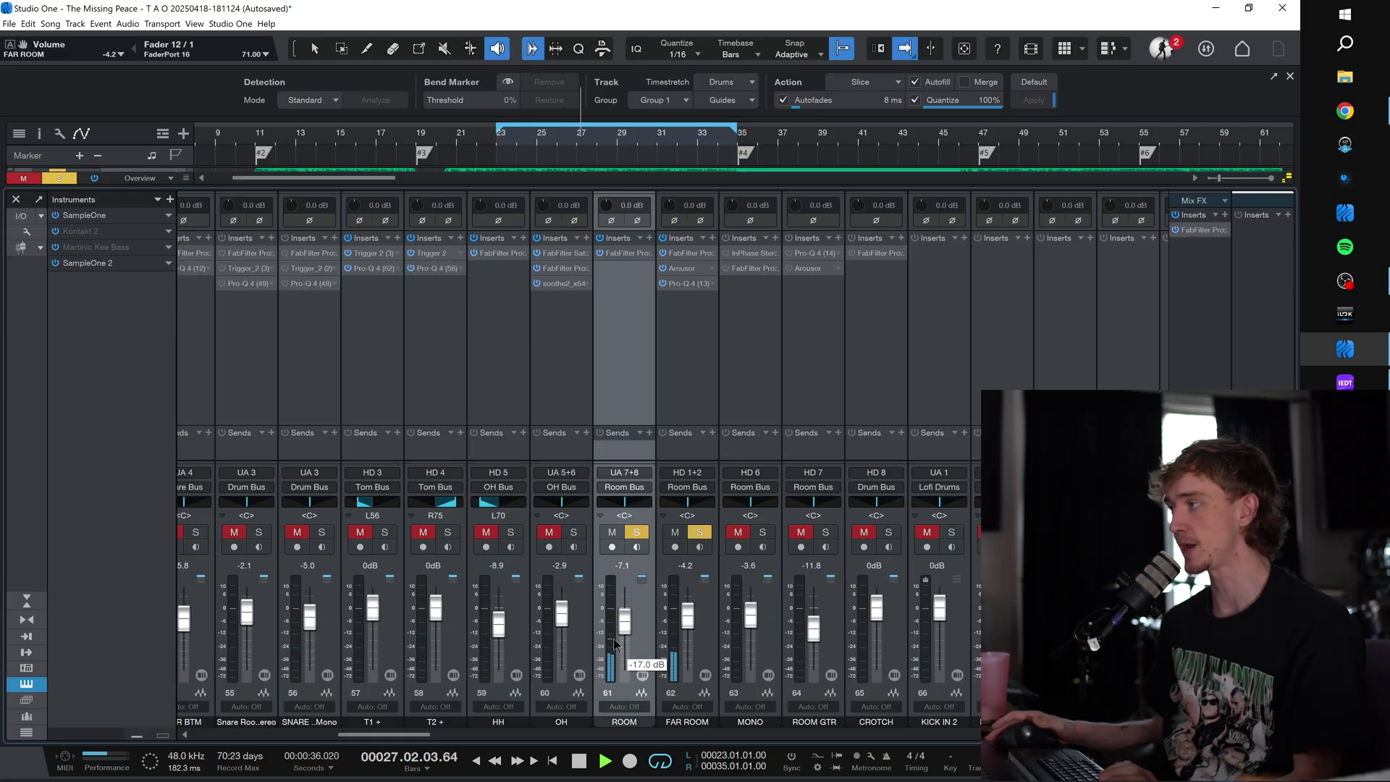
pyautogui.press('space')
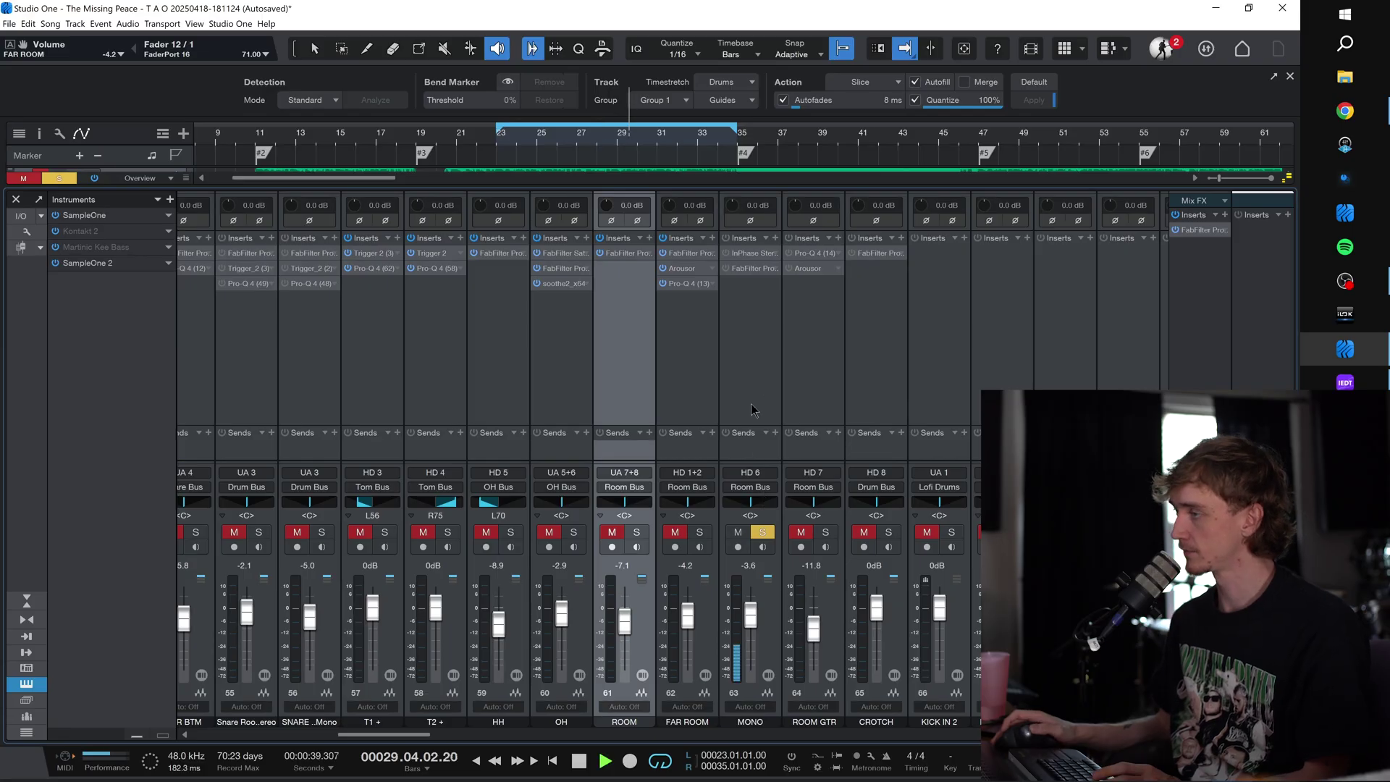
# Step: On the soloed MONO track, enable InPhase Stereo and Pro-Q 3 during playback and inspect the EQ bands
pyautogui.click(750, 250)
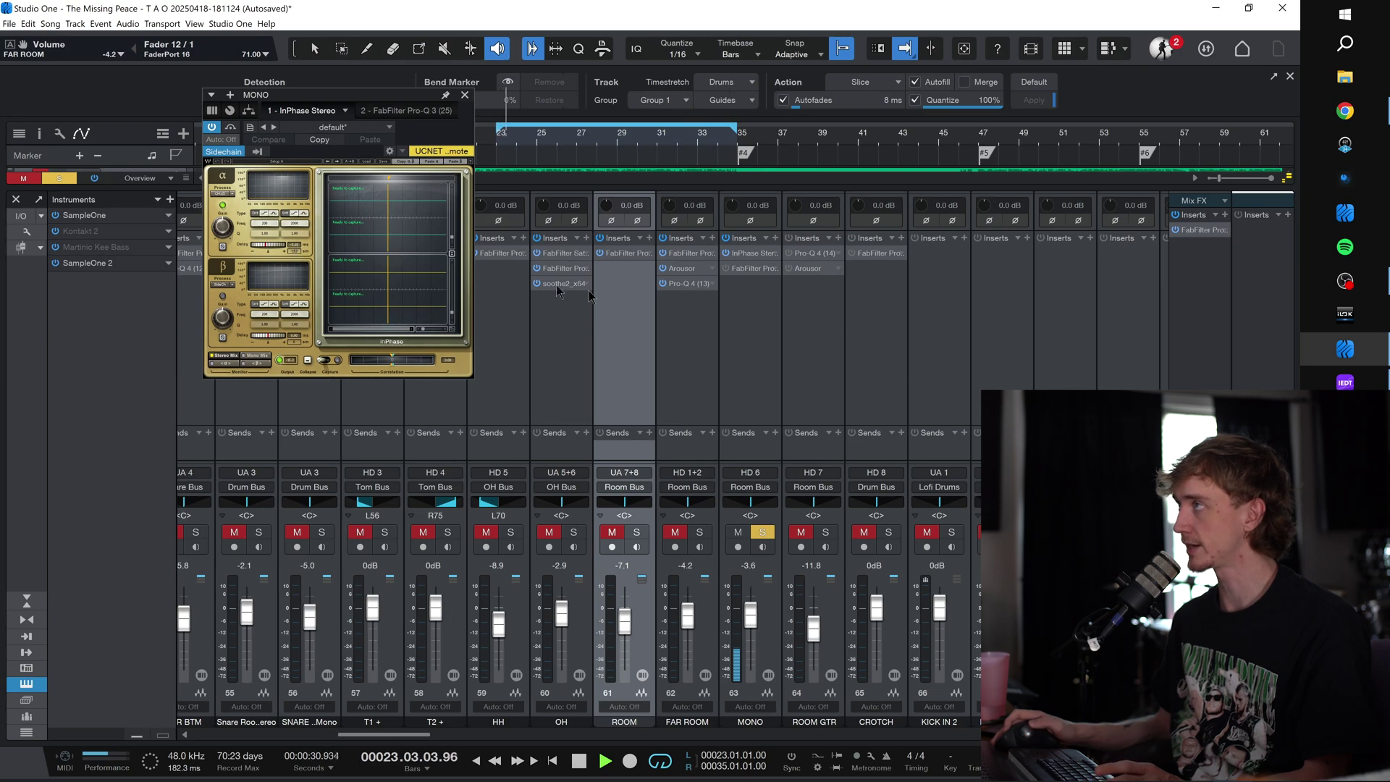
pyautogui.click(753, 269)
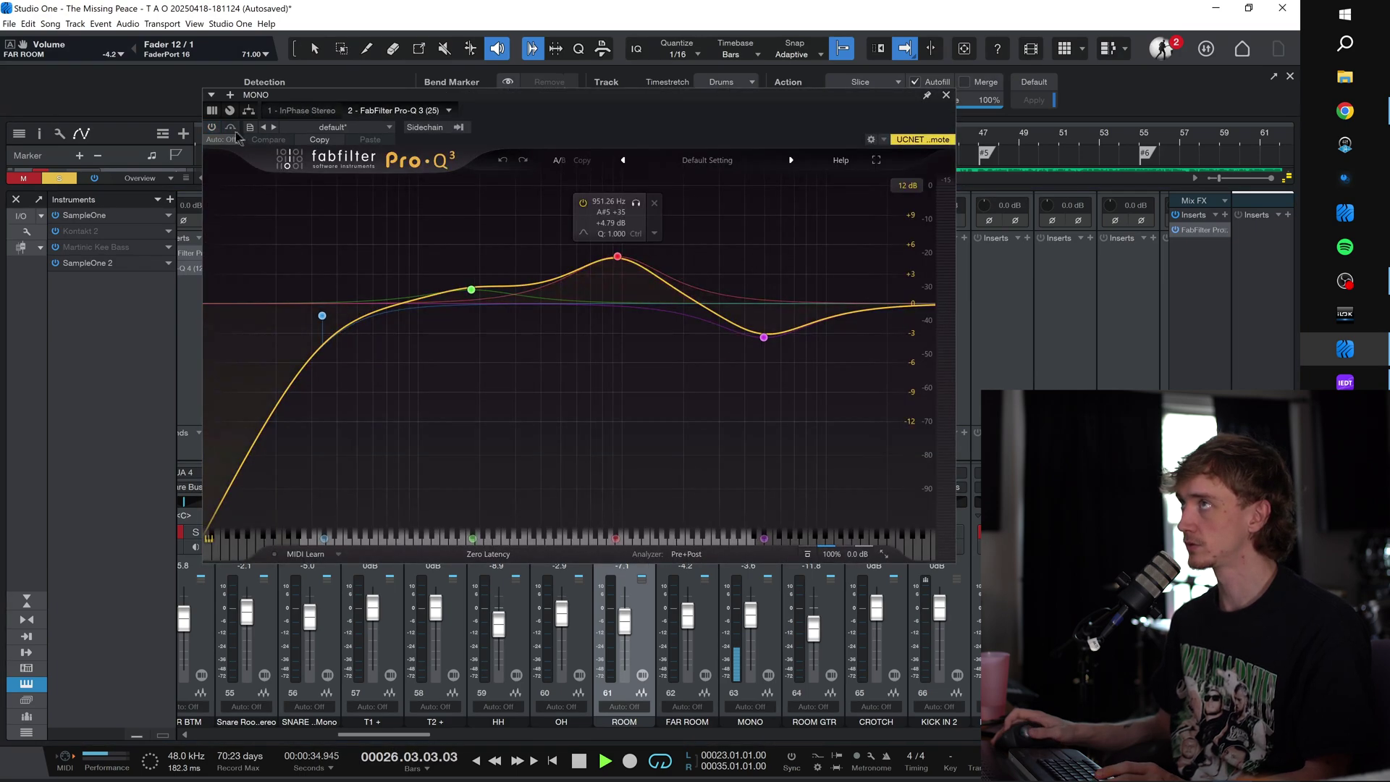
pyautogui.click(213, 127)
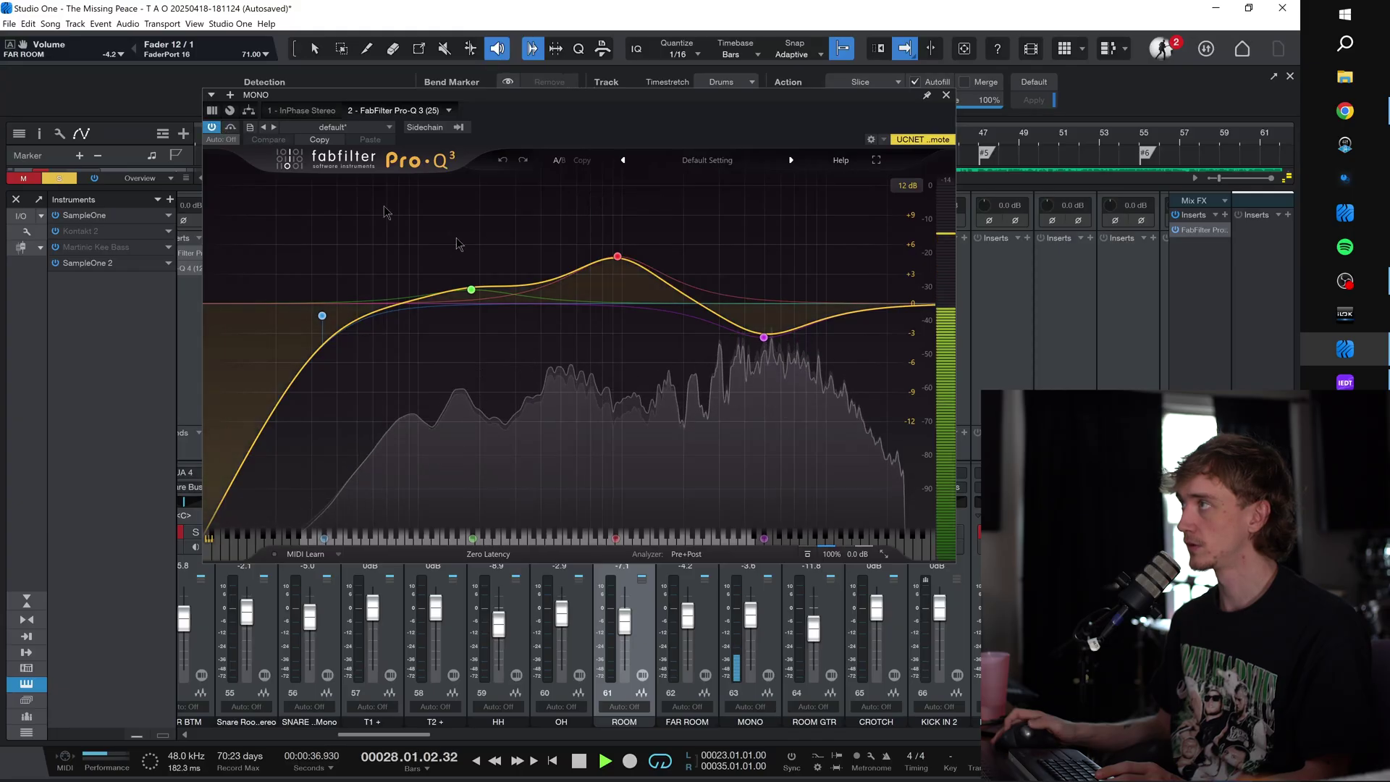
pyautogui.moveTo(767, 335)
pyautogui.moveTo(587, 276)
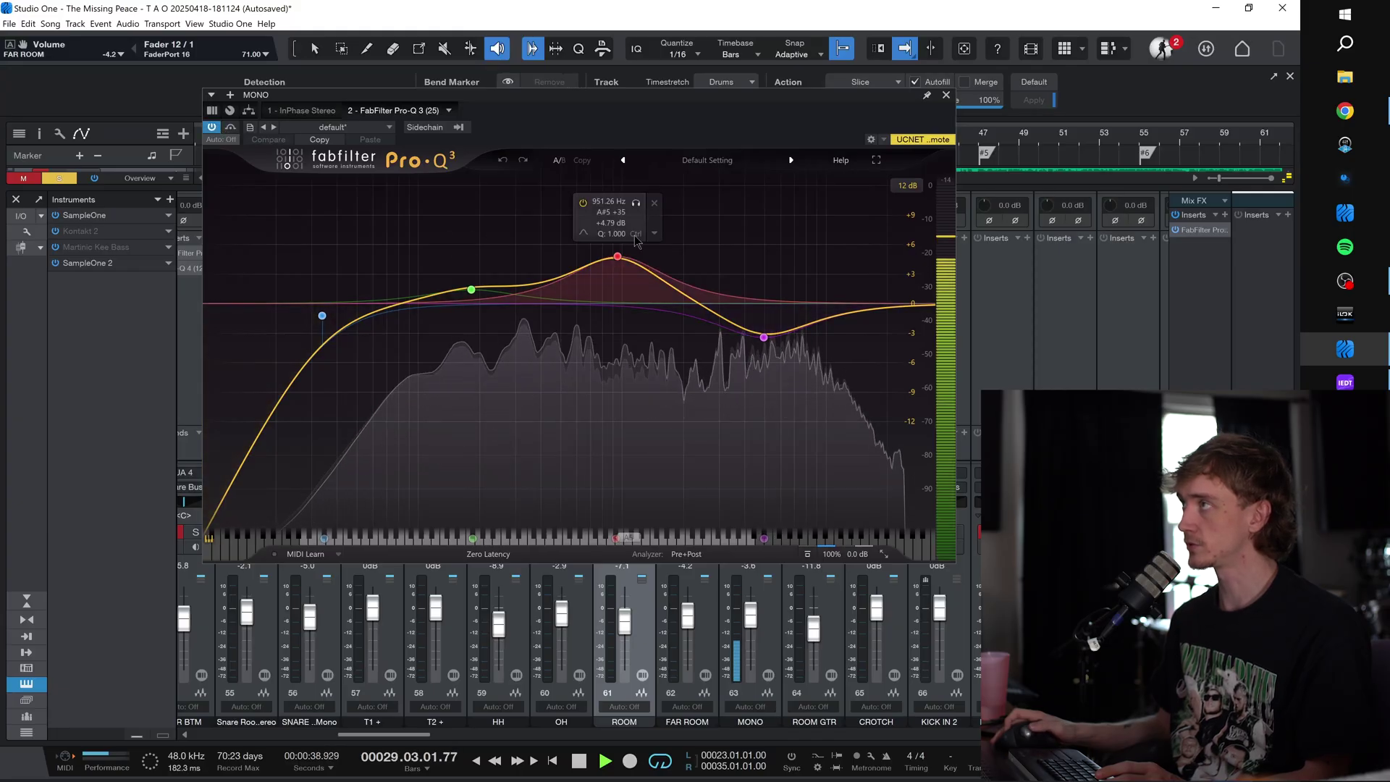
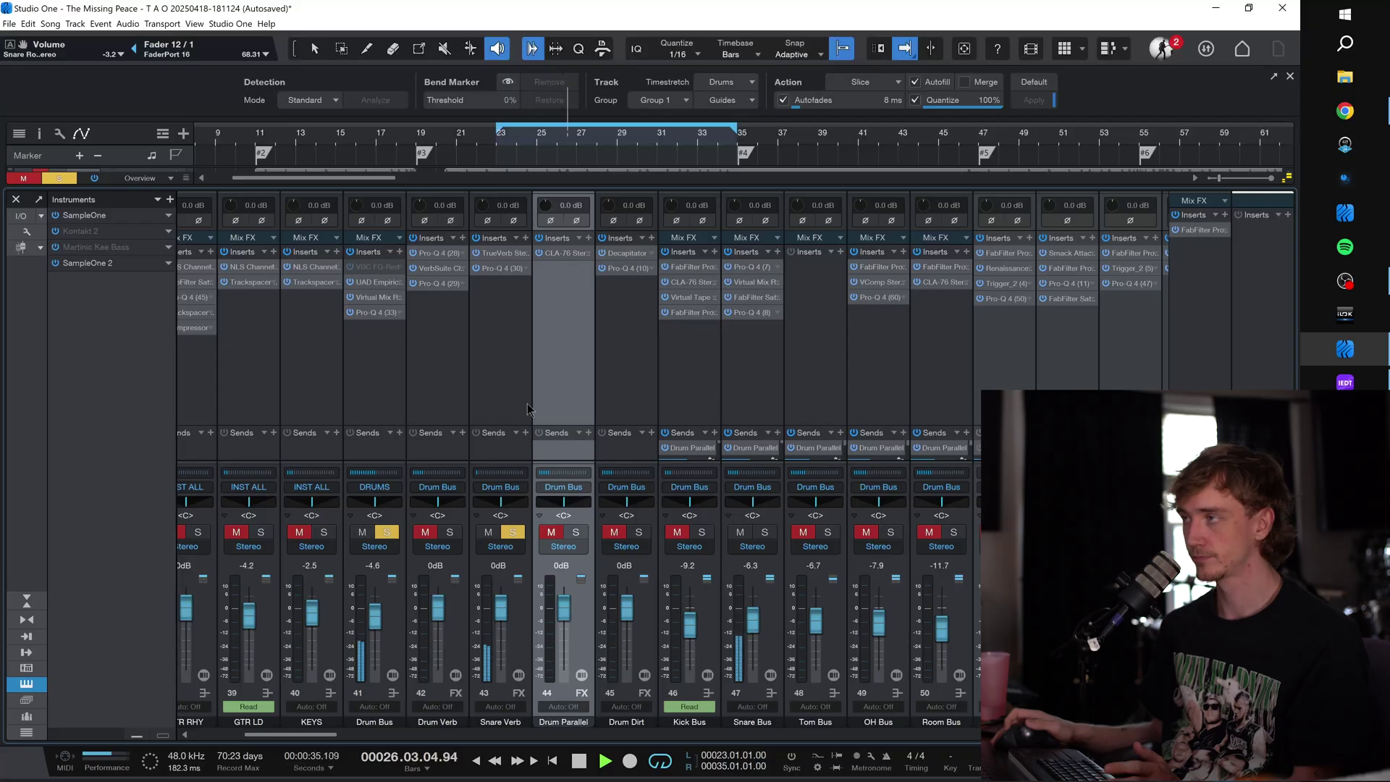
# Step: Solo the drum effects returns together with the Kick, Snare, Tom, OH and Room Buses and play the full kit
pyautogui.moveTo(575, 534); pyautogui.dragTo(940, 536)
pyautogui.hscroll(3, 951, 535)
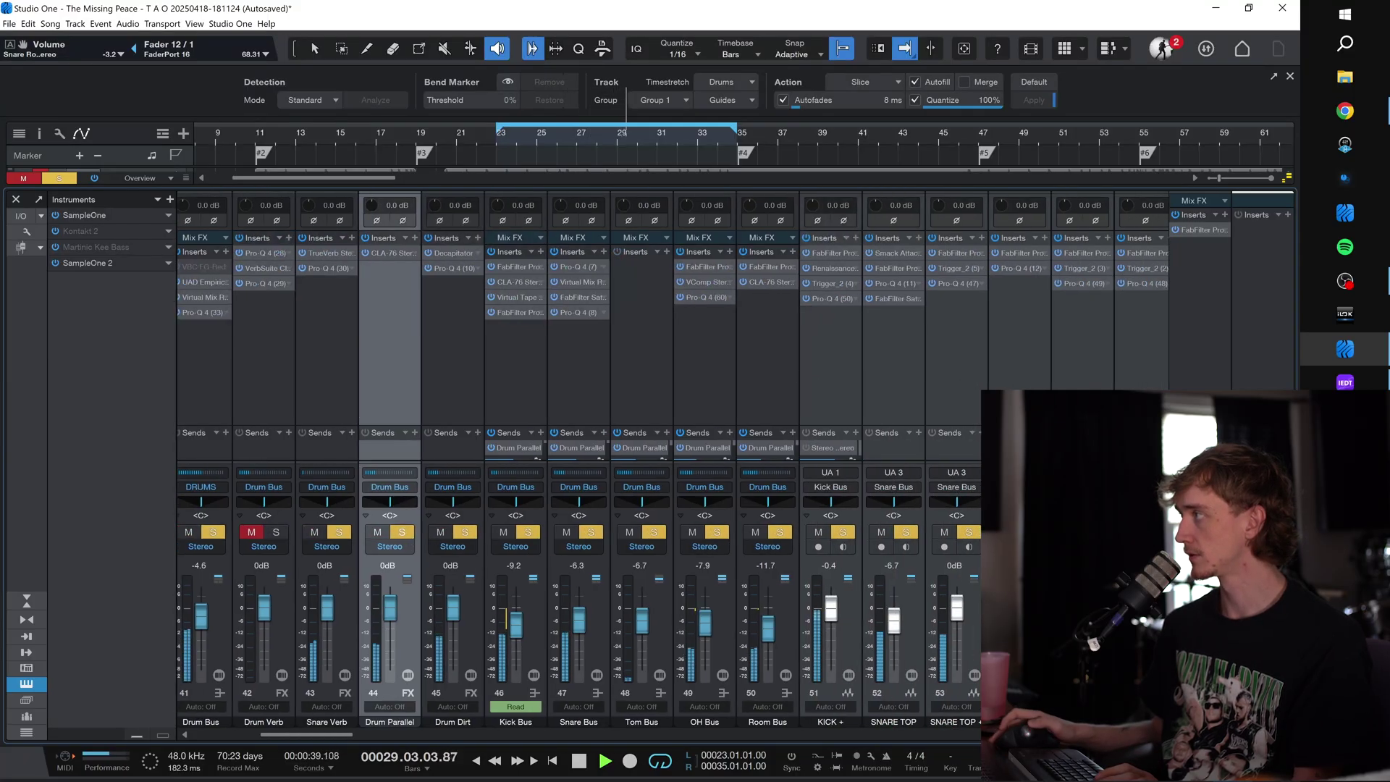
pyautogui.hscroll(-4, 888, 370)
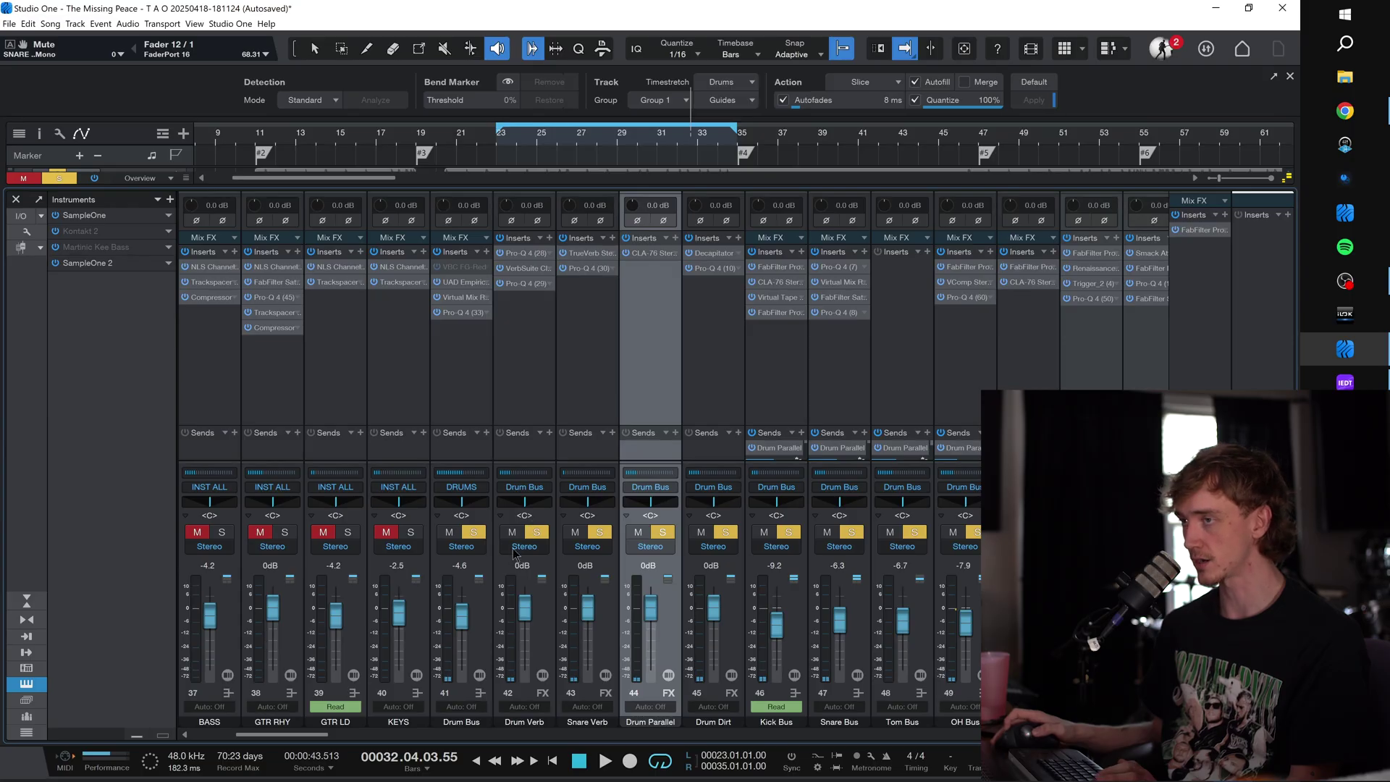
pyautogui.press('space')
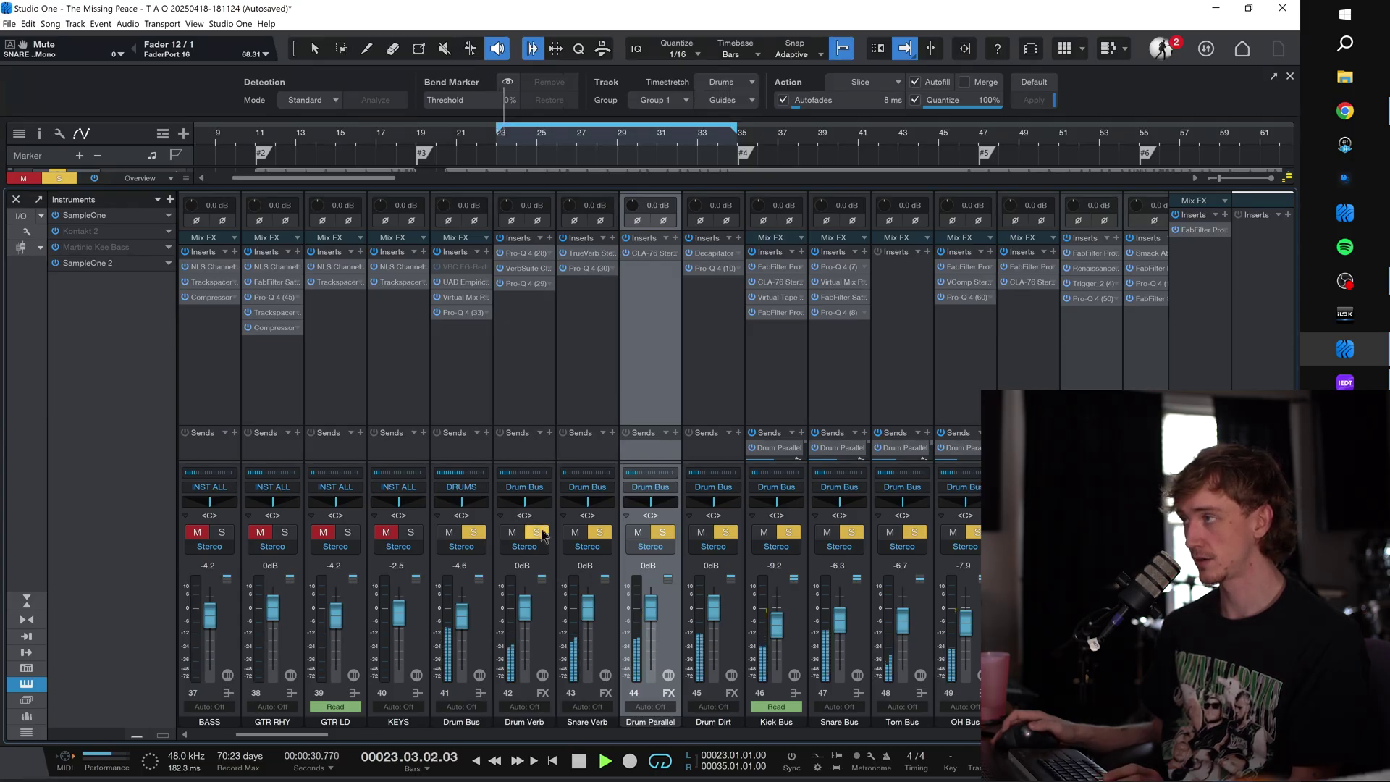
# Step: Isolate the Drum Verb return among the drum effects and open its VerbSuite Classics insert during playback
pyautogui.click(536, 534)
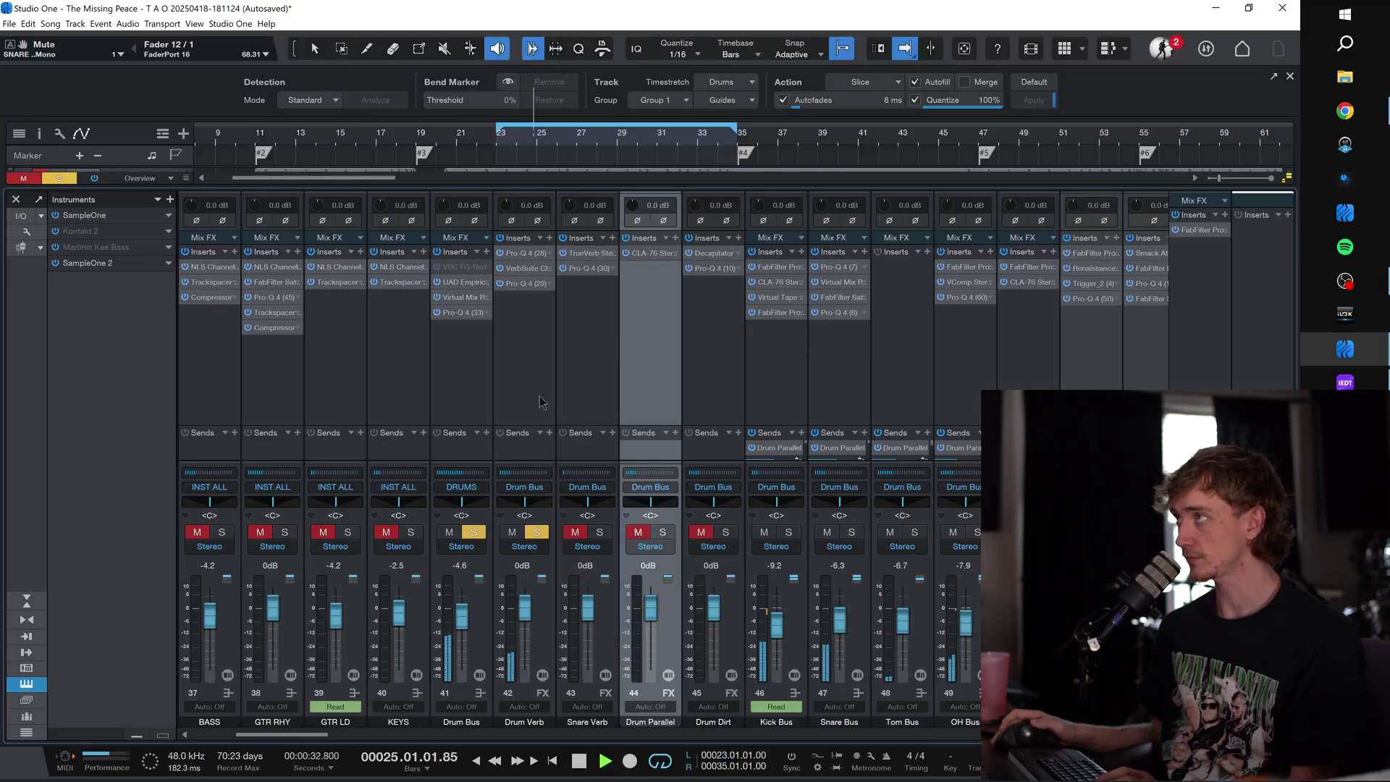
pyautogui.click(522, 268)
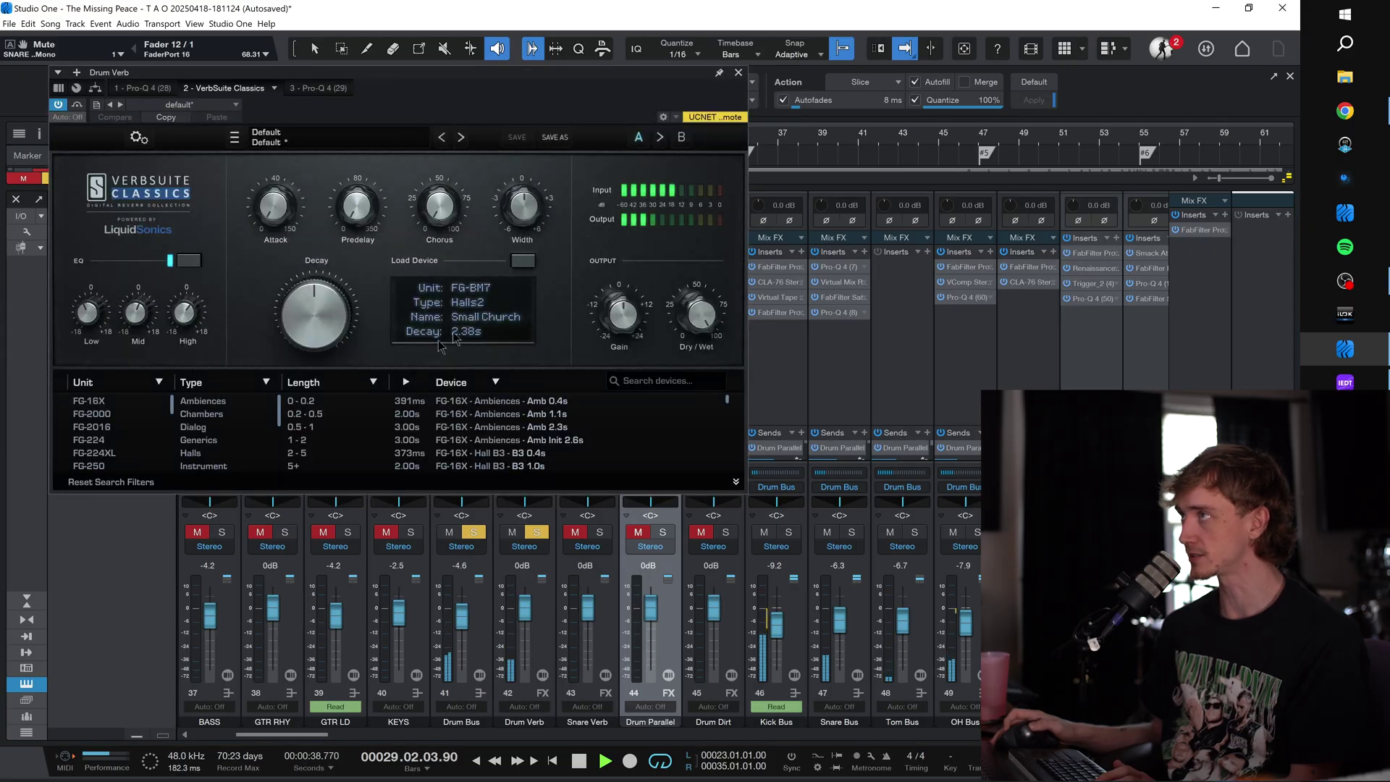
# Step: Close the reverb window, solo all four drum effects returns together with the drum buses, and audition the full kit across the mixer
pyautogui.click(738, 72)
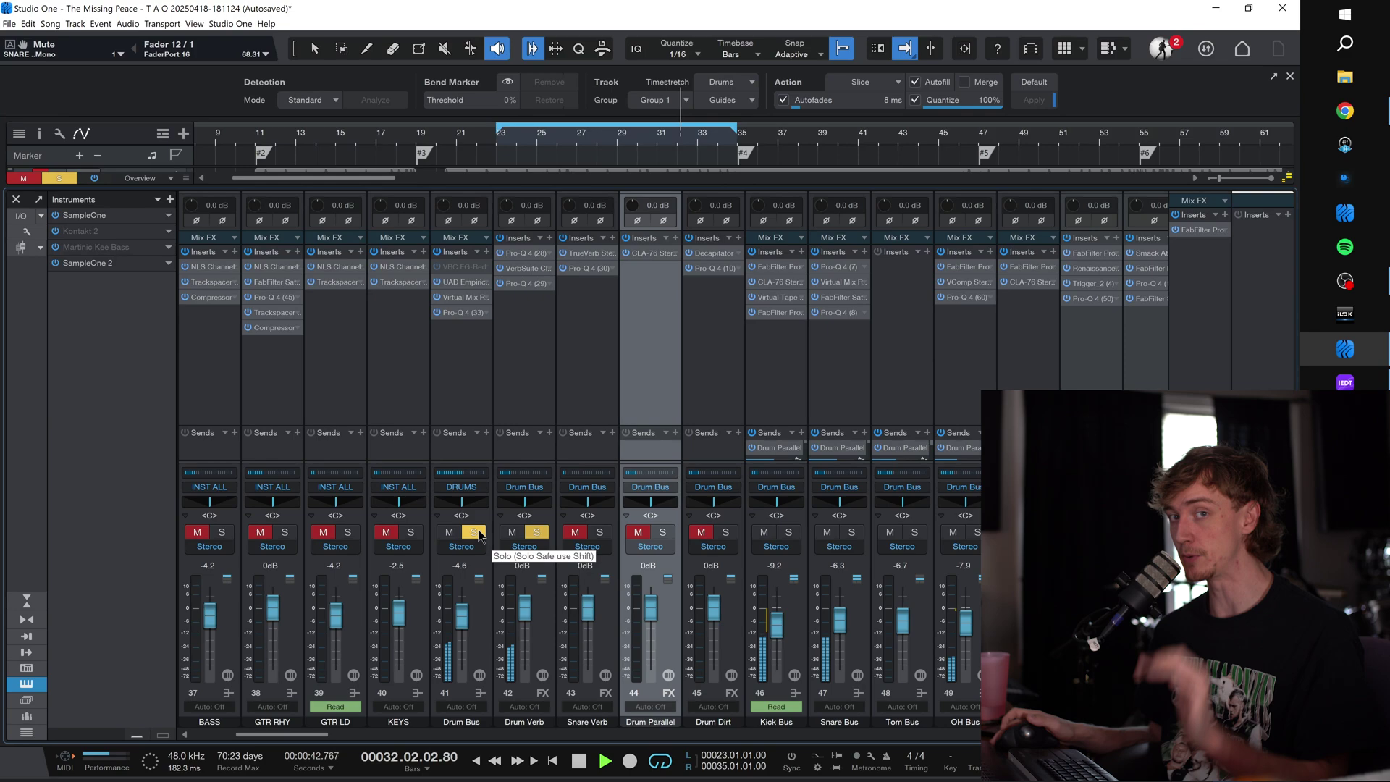
pyautogui.keyDown('ctrl'); pyautogui.click(474, 533); pyautogui.keyUp('ctrl')
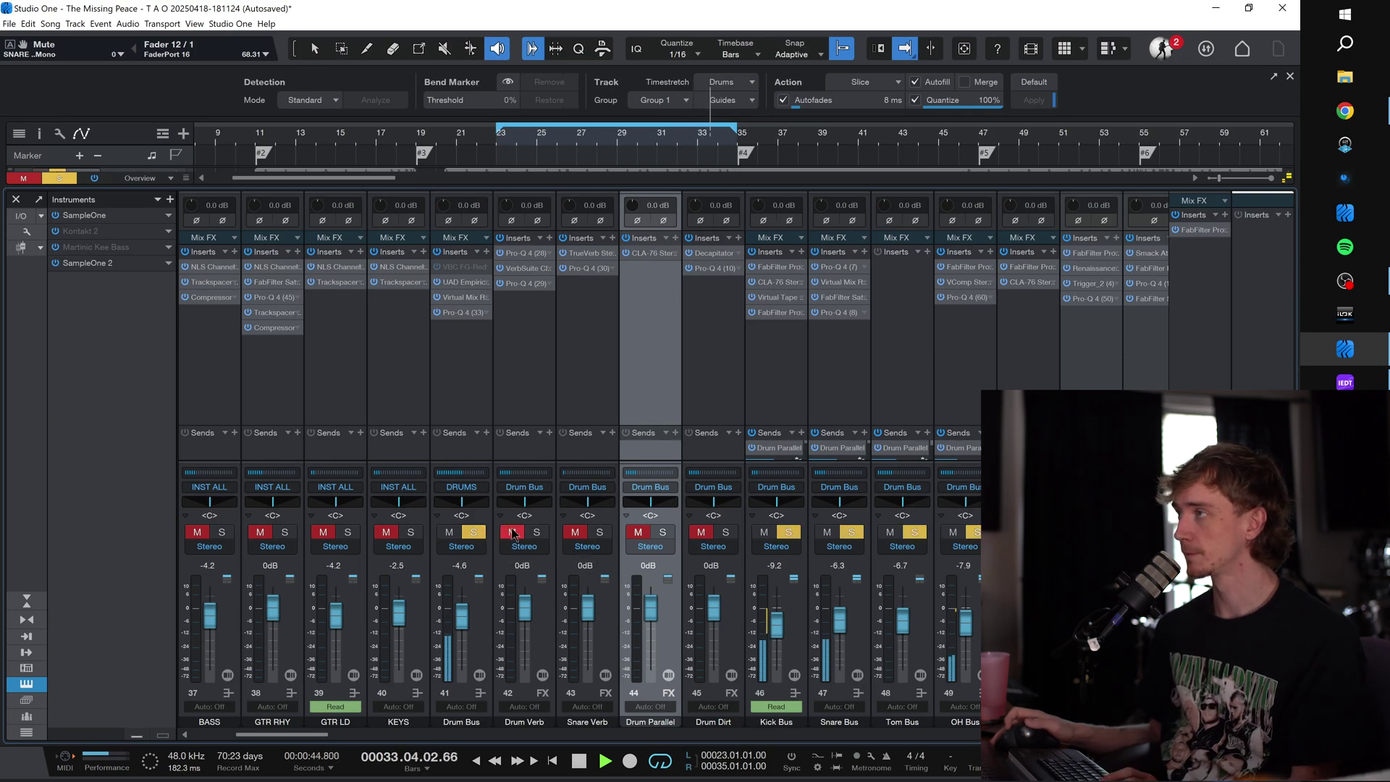
pyautogui.moveTo(536, 533); pyautogui.dragTo(700, 536)
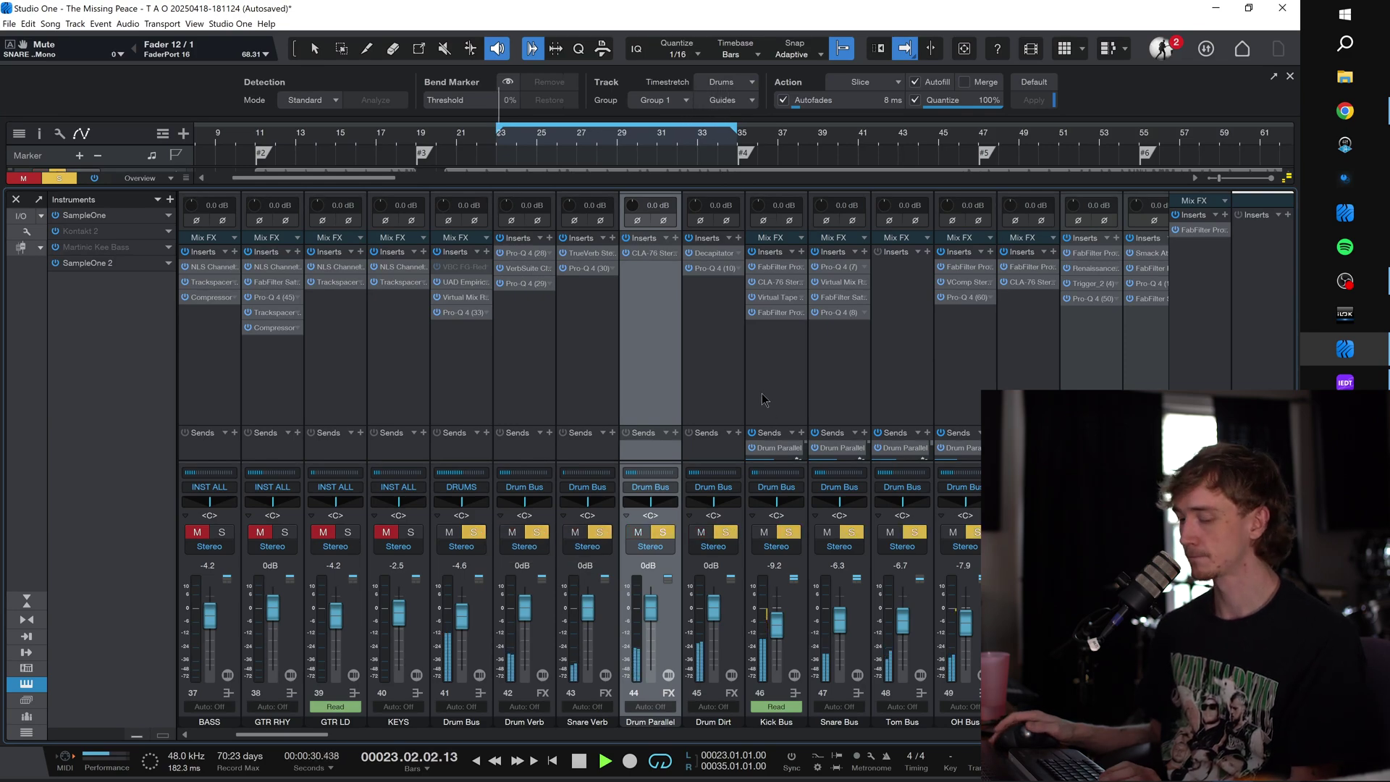
pyautogui.hscroll(4, 760, 395)
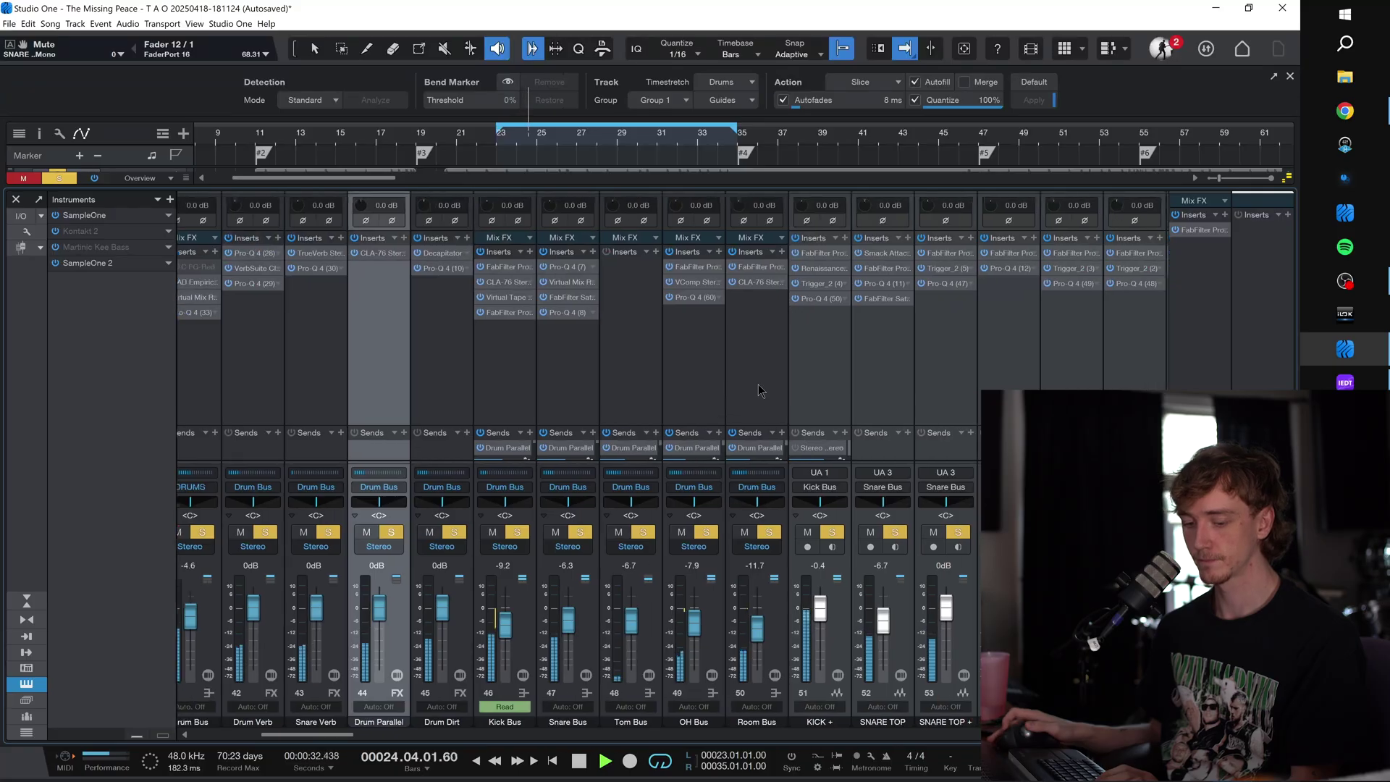
pyautogui.hscroll(5, 758, 385)
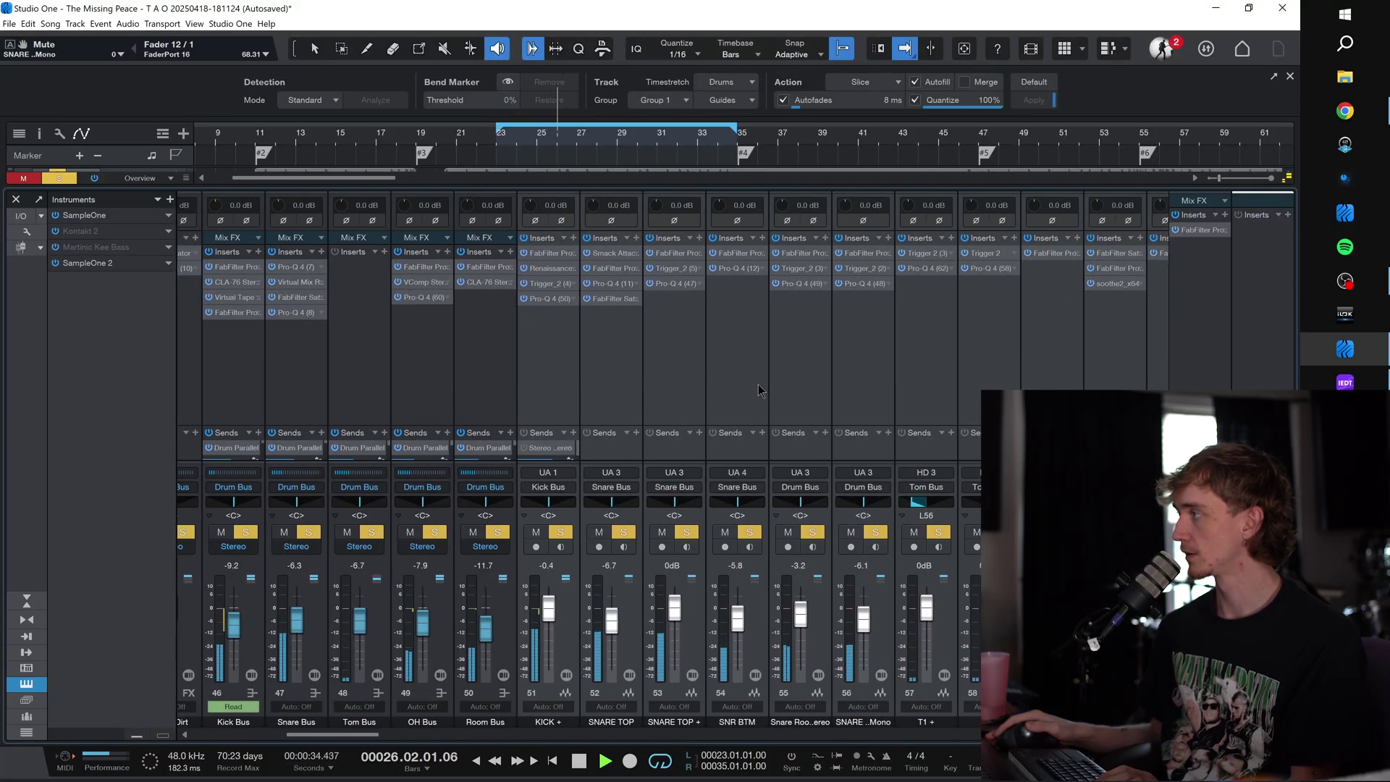
pyautogui.hscroll(6, 759, 385)
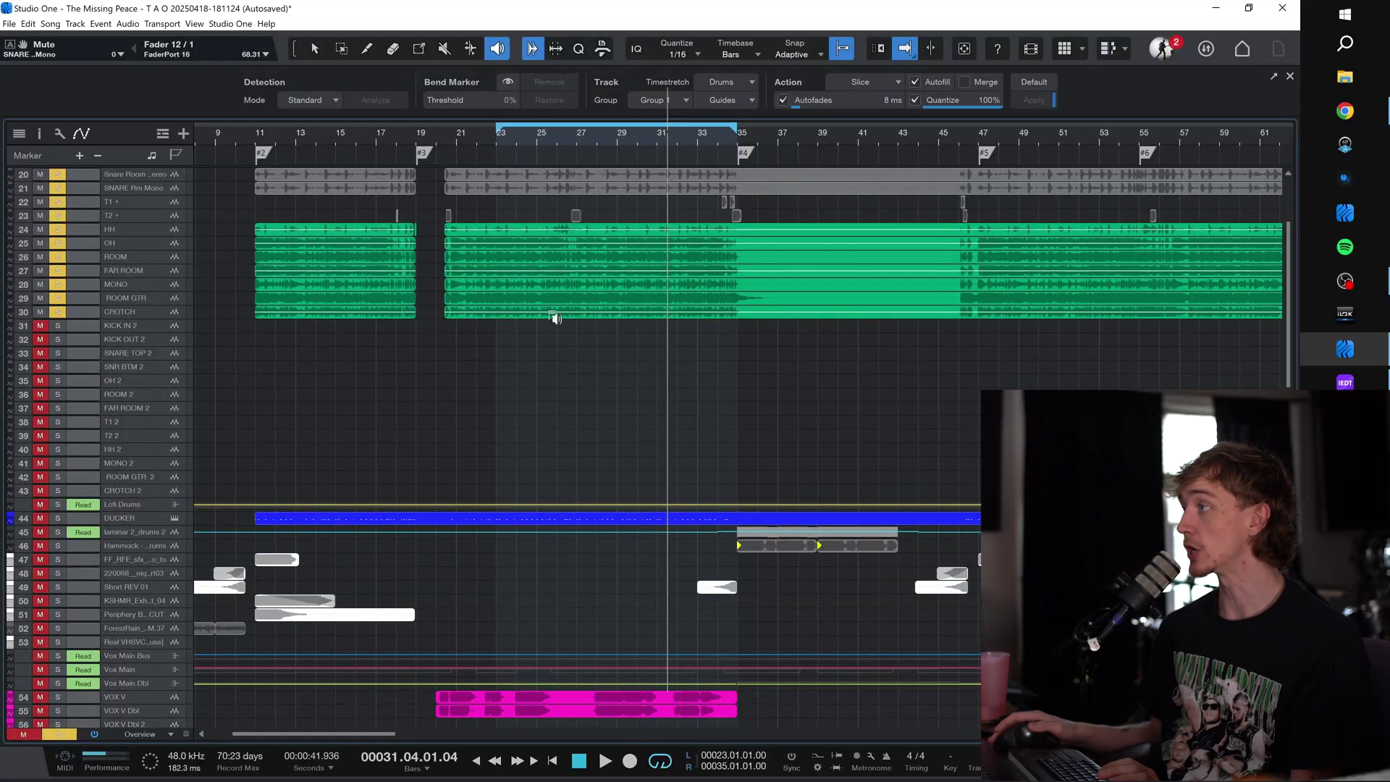
# Step: Solo the Lofi Drums bus with its second drum kit and play the section from about bar 86
pyautogui.hscroll(6, 655, 360)
pyautogui.scroll(-2, 654, 360)
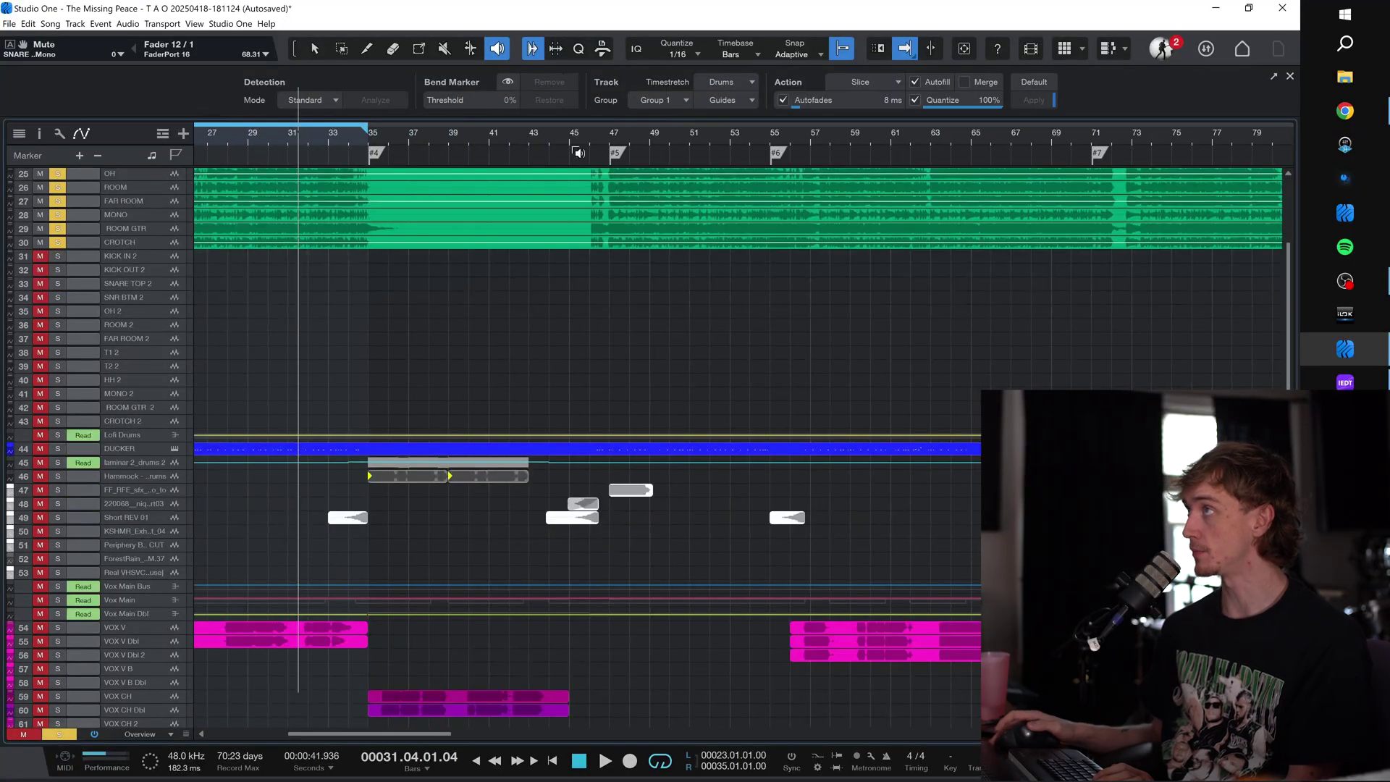
pyautogui.hscroll(10, 575, 149)
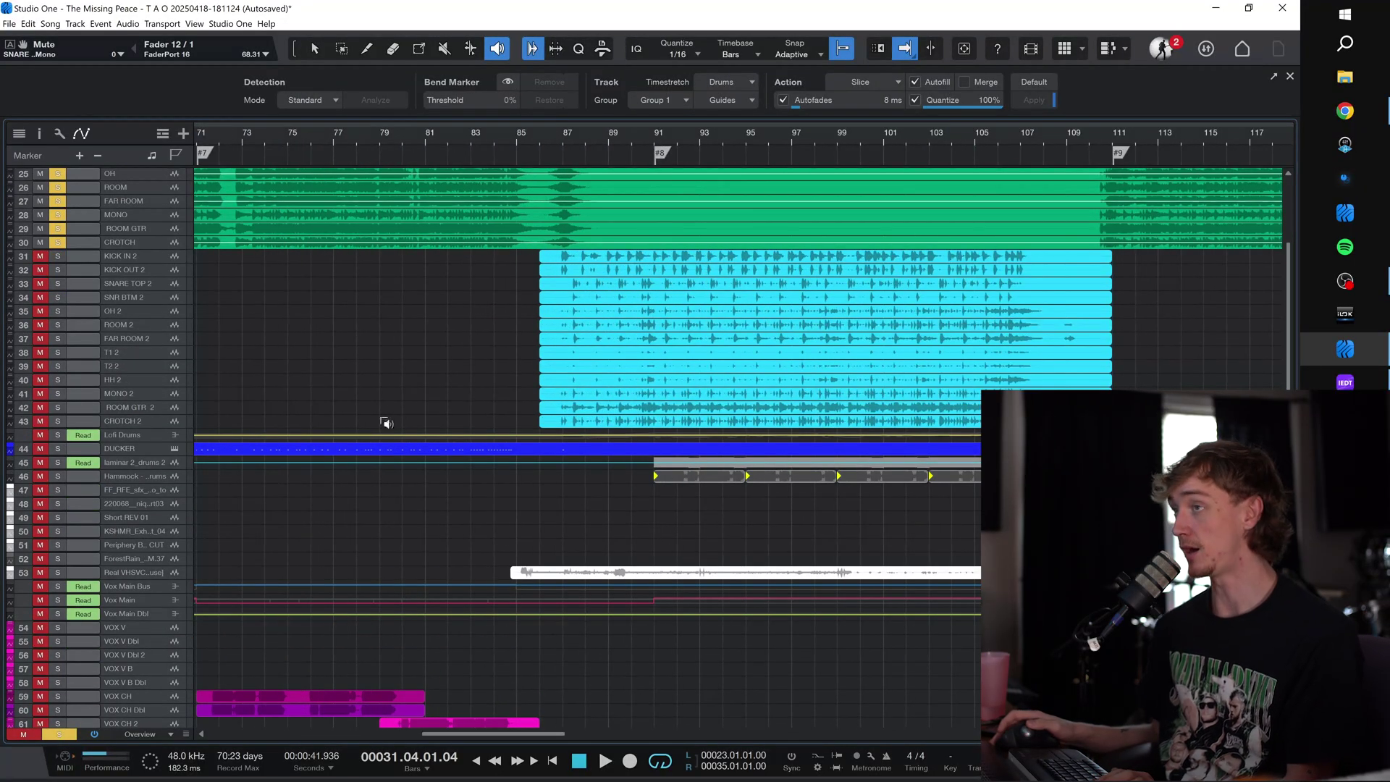
pyautogui.scroll(3, 362, 431)
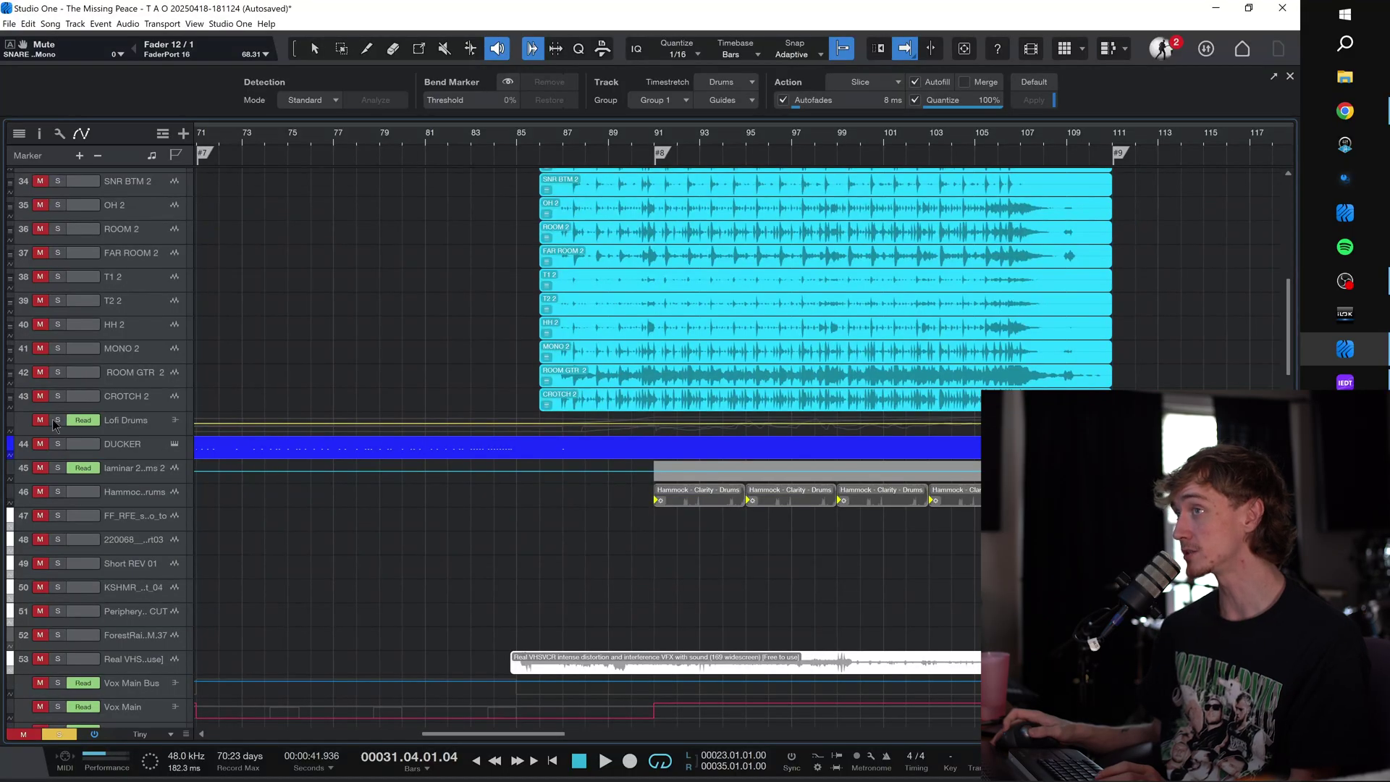
pyautogui.click(56, 422)
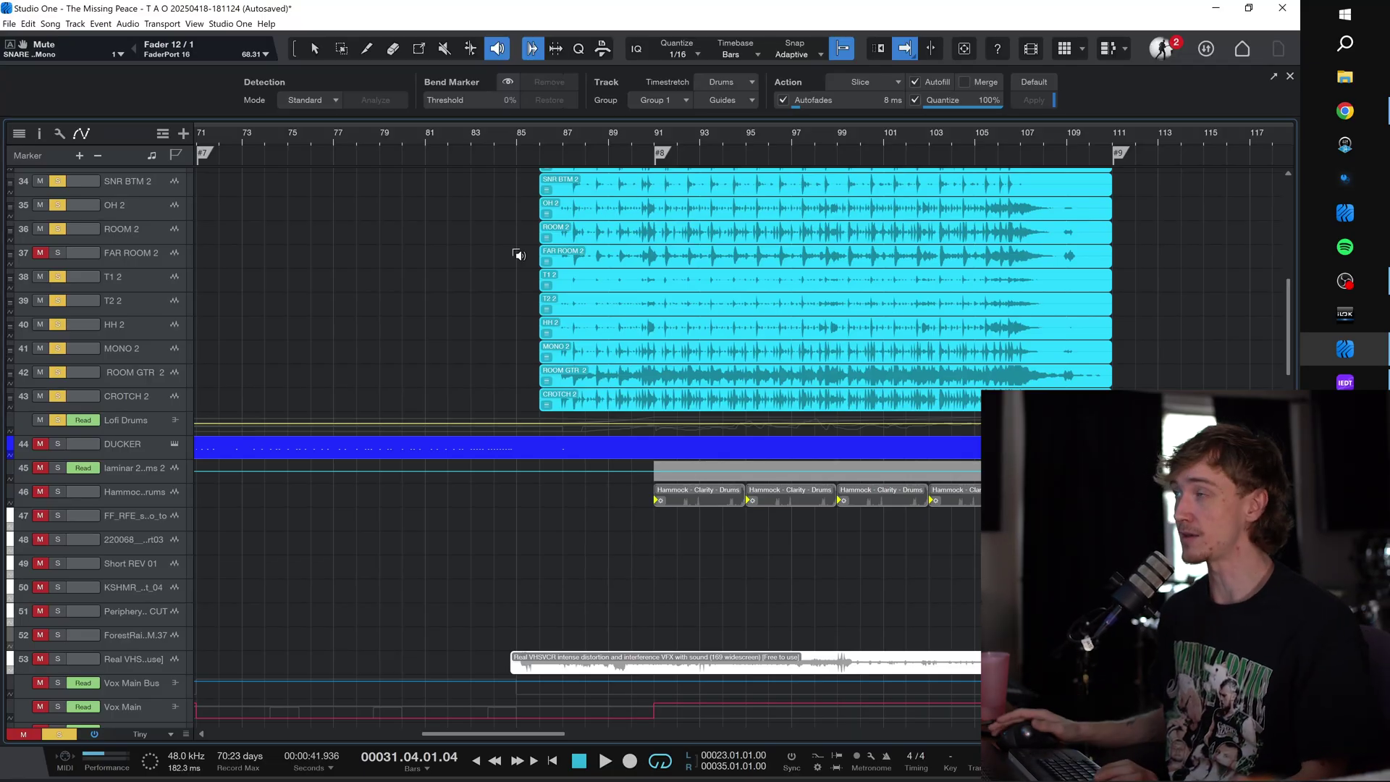
pyautogui.click(543, 136)
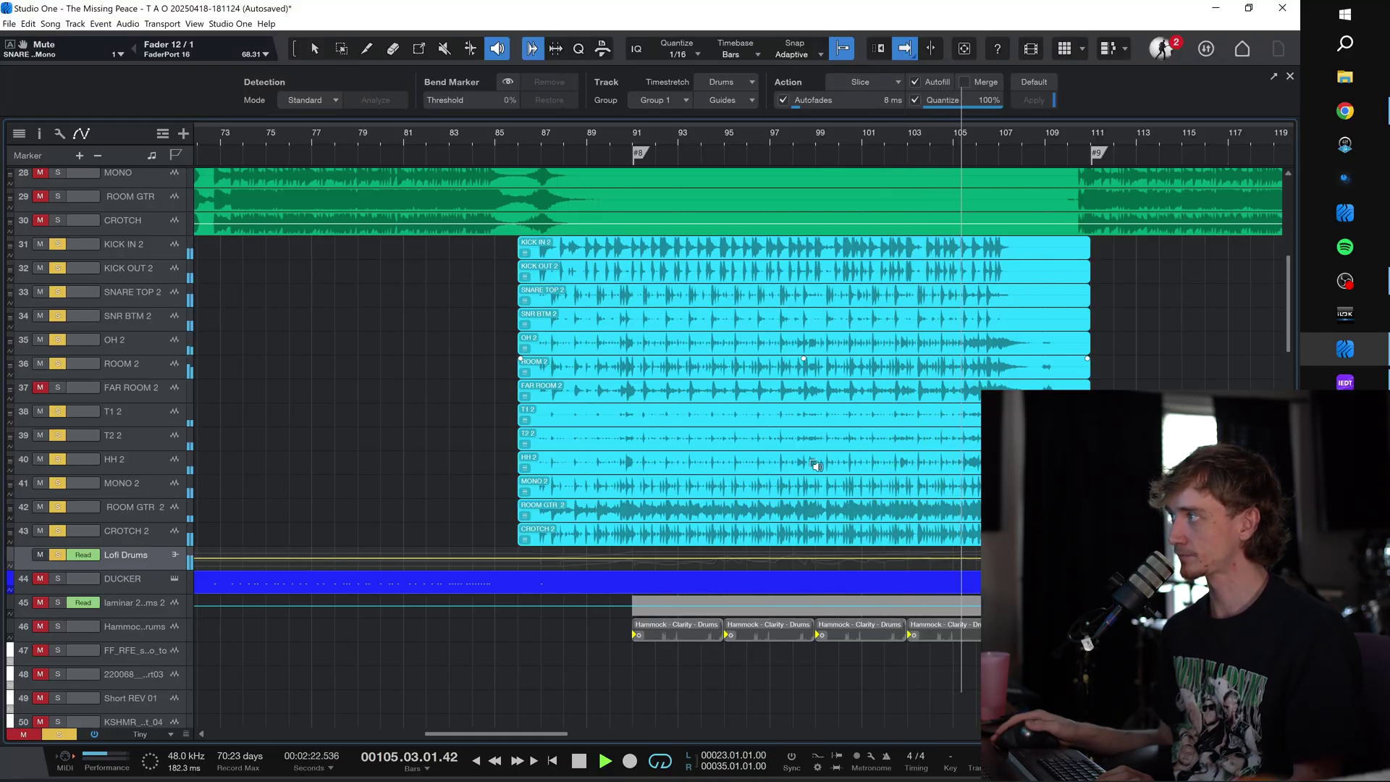
pyautogui.hscroll(4, 817, 465)
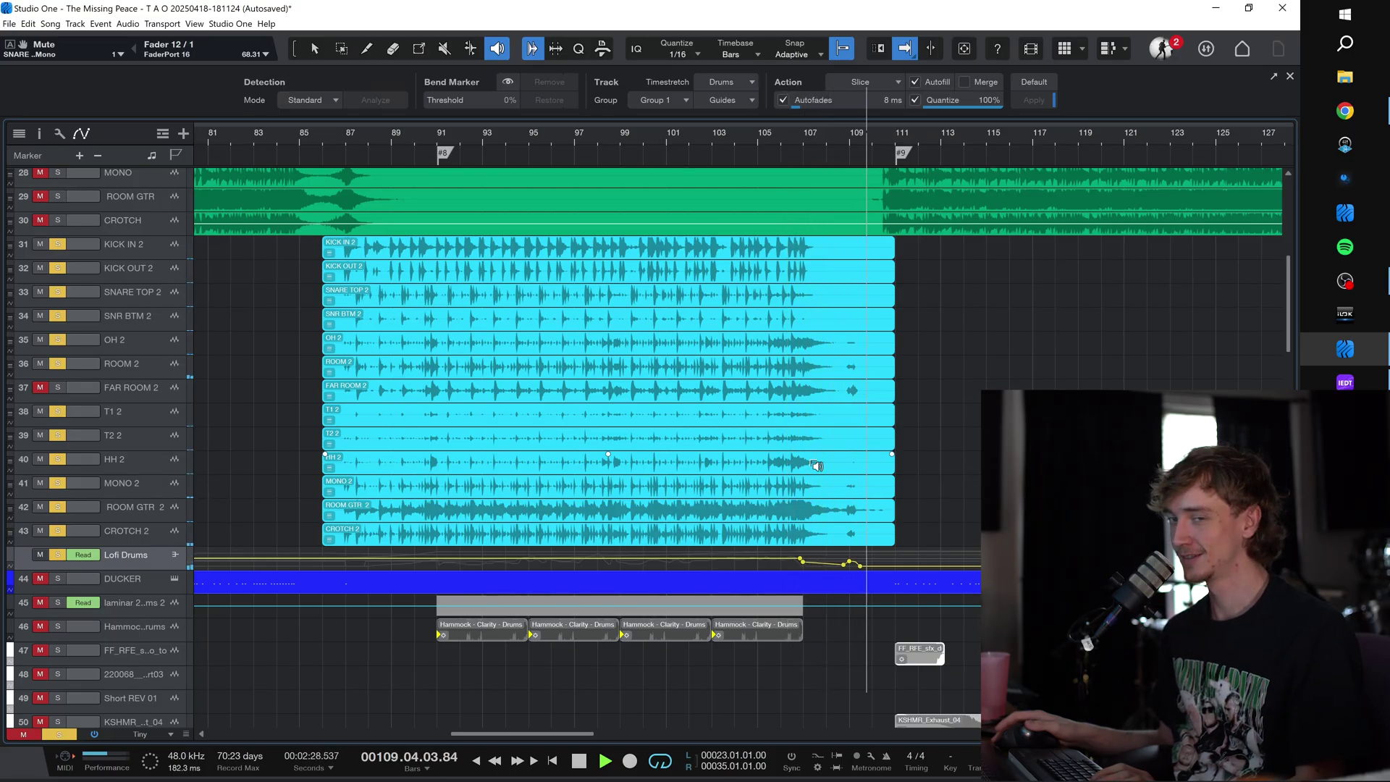
pyautogui.press('space')
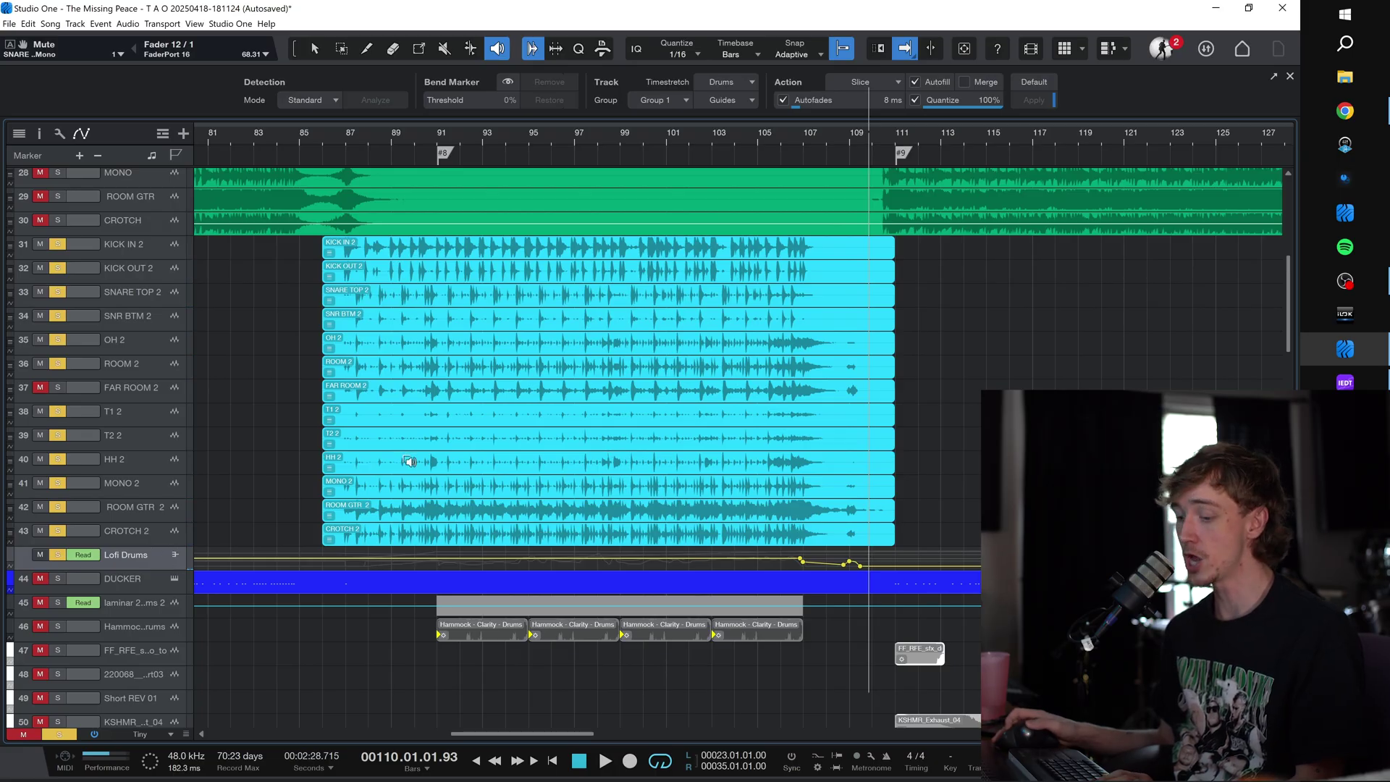
# Step: Enable the Mixtool insert on the Lofi Drums bus while playing from about bar 93
pyautogui.press('F3')
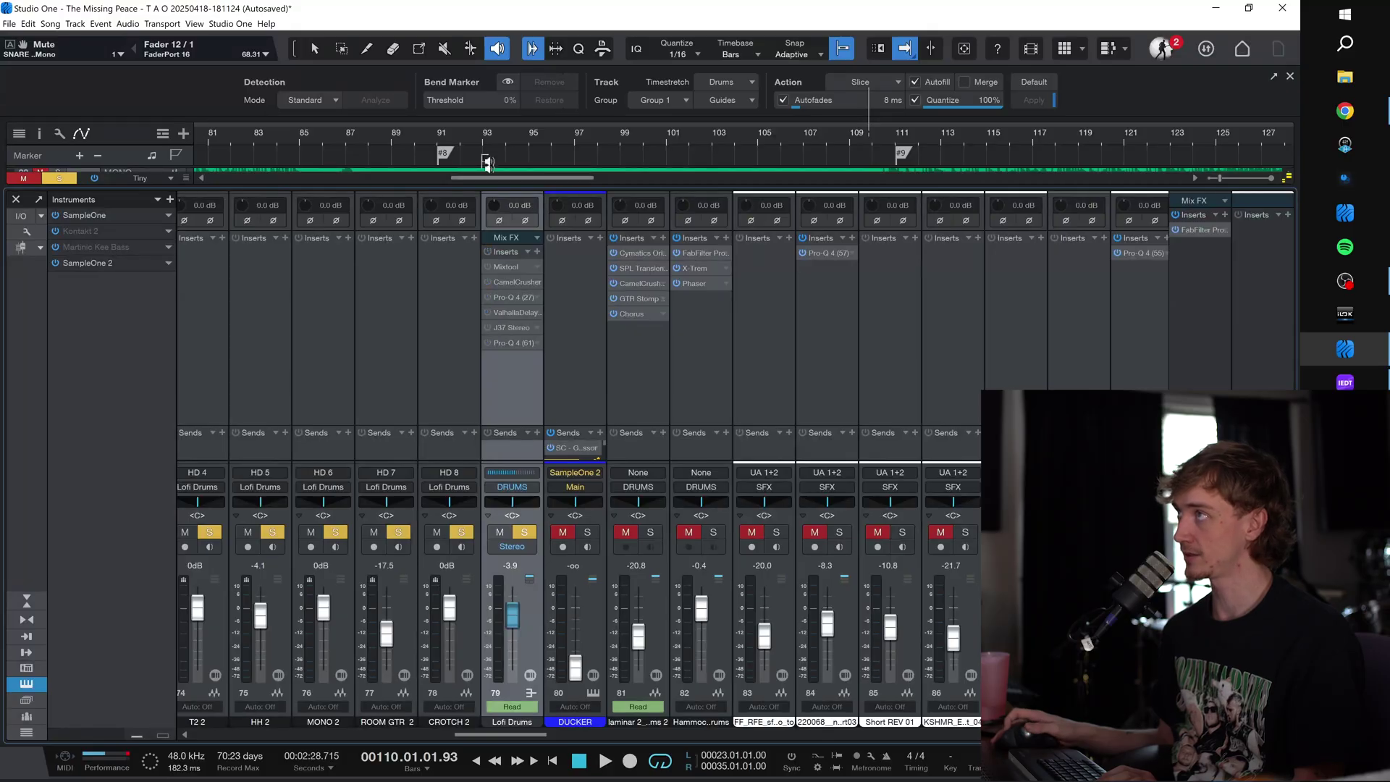
pyautogui.click(484, 138)
pyautogui.press('space')
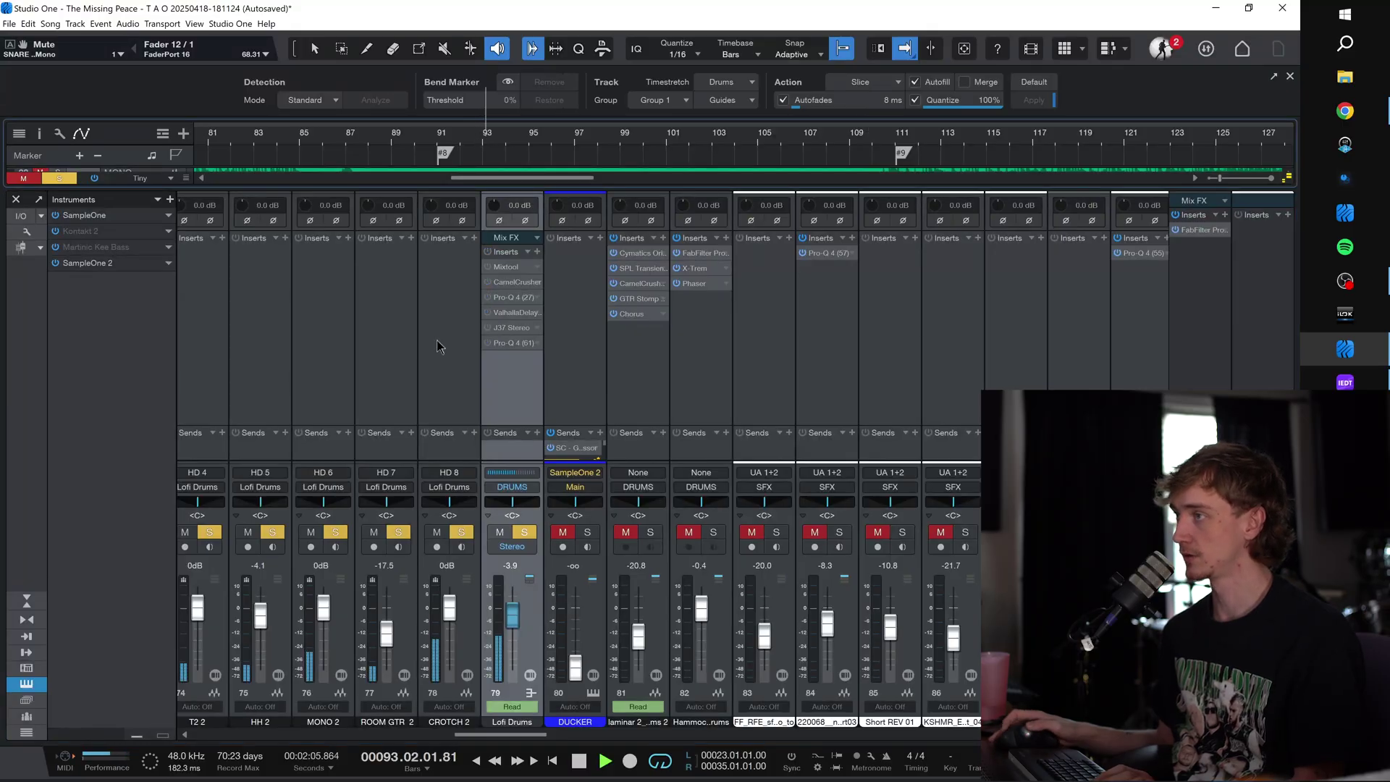
pyautogui.hscroll(-2, 438, 346)
pyautogui.hscroll(-3, 528, 365)
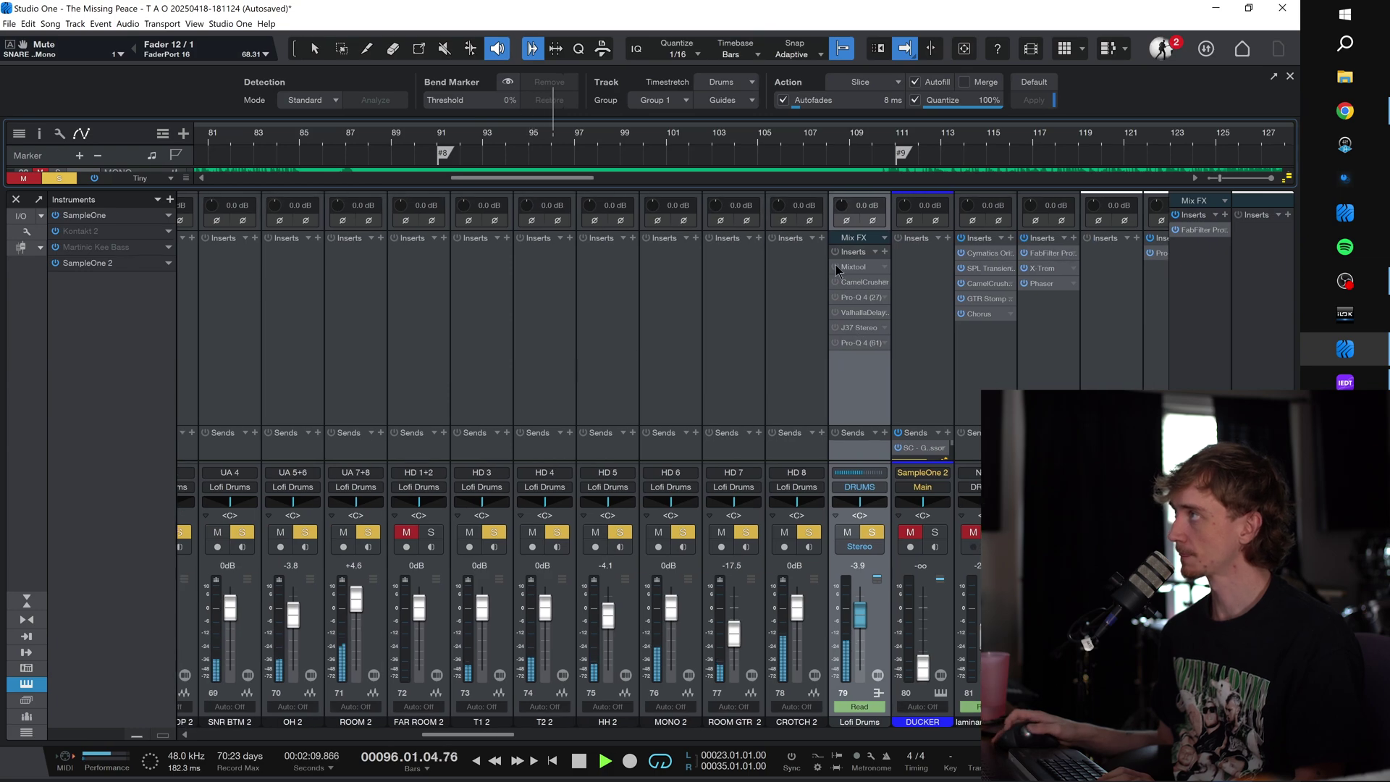
pyautogui.click(837, 270)
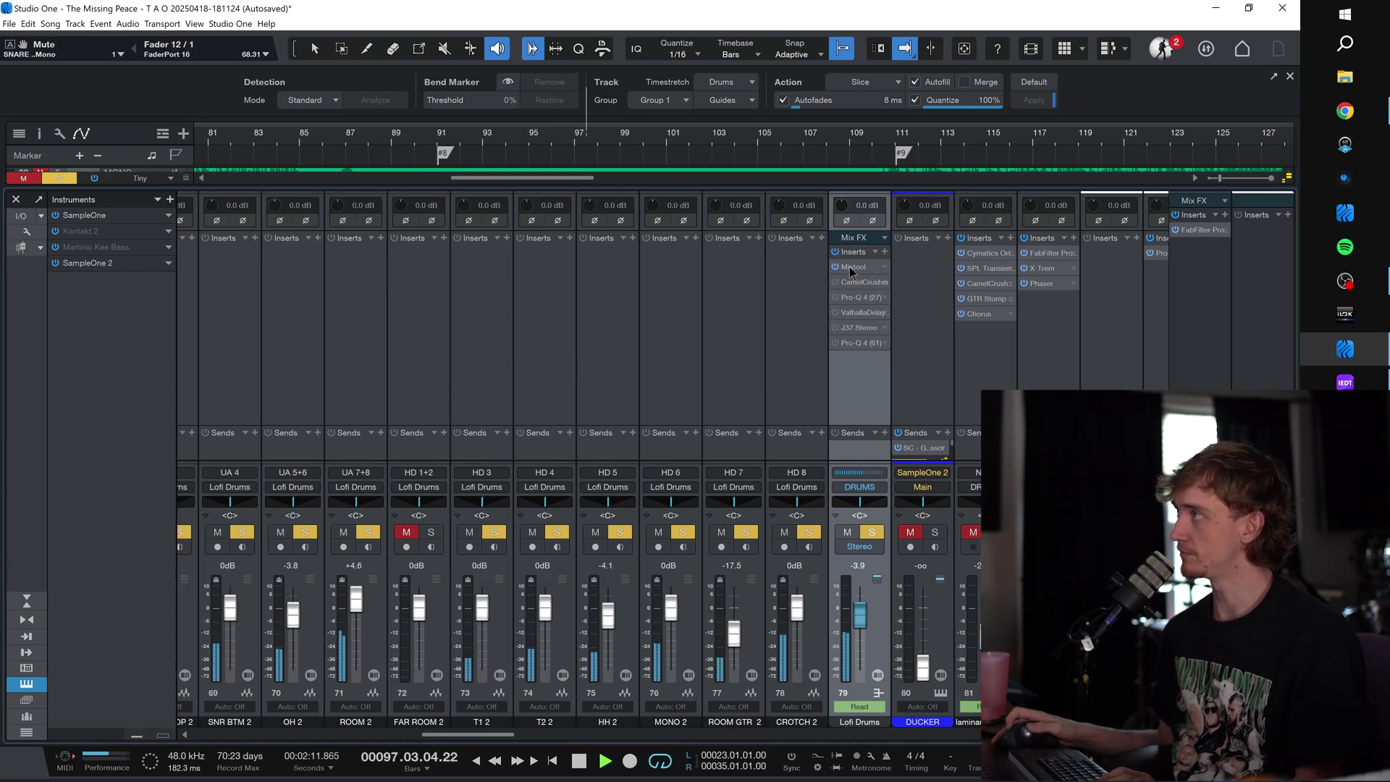
pyautogui.press('F3')
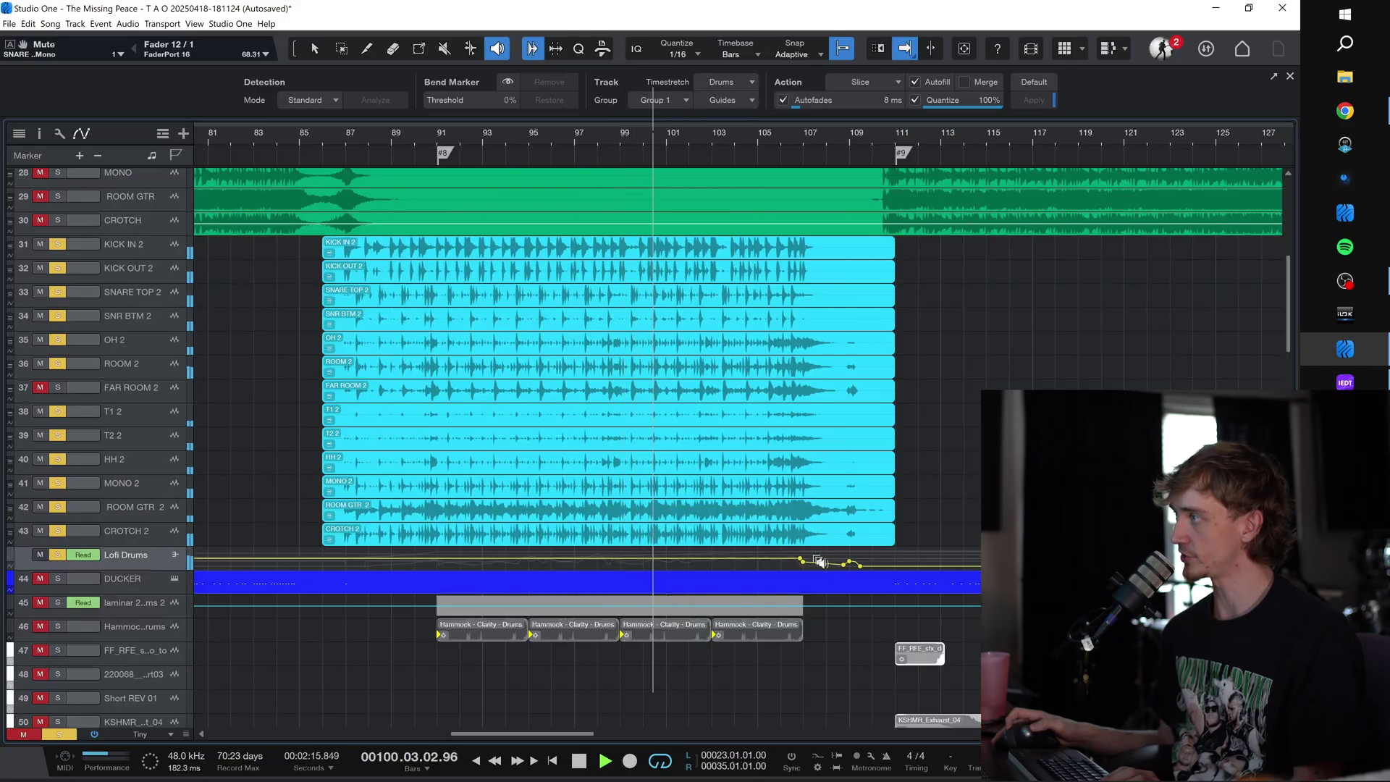
pyautogui.press('space')
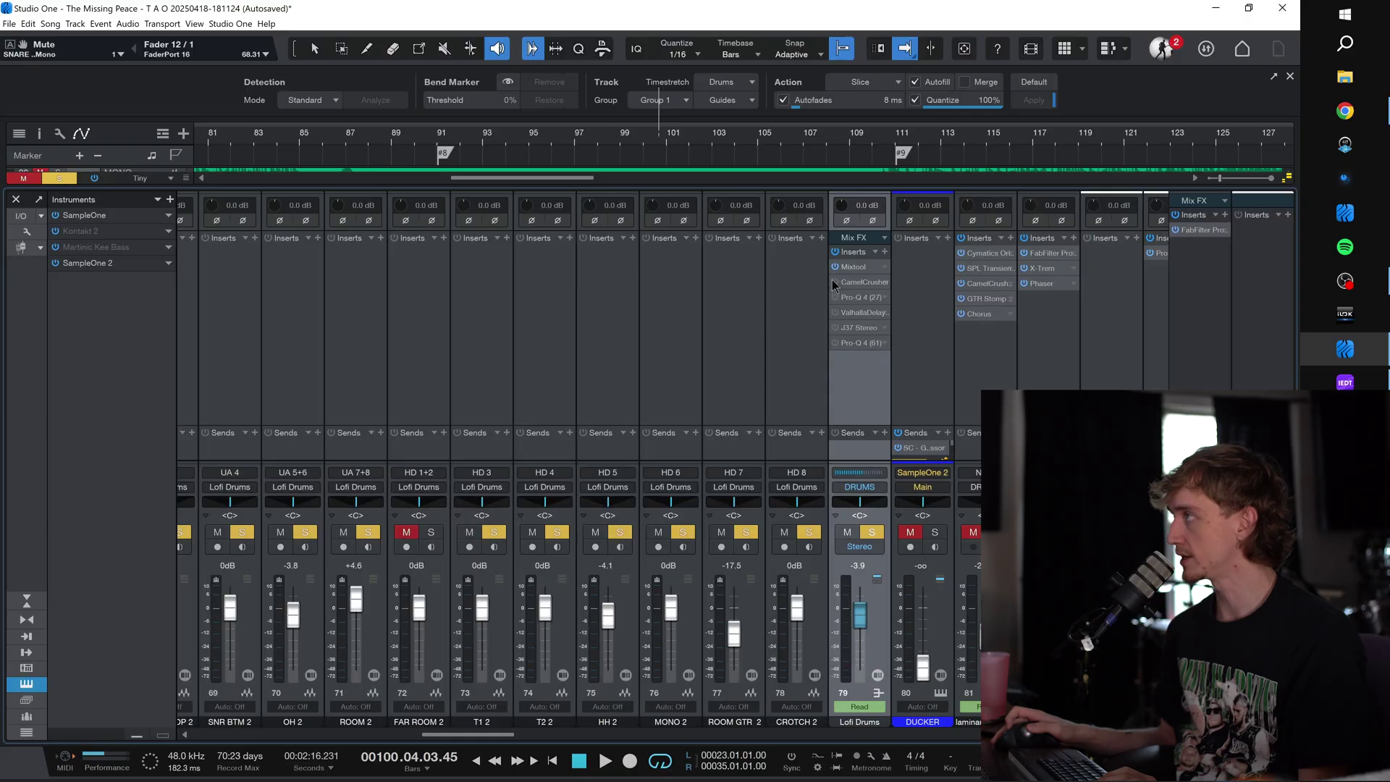
# Step: Enable and open CamelCrusher on the Lofi Drums bus, comparing it bypassed and active during playback from about bar 88
pyautogui.click(858, 283)
pyautogui.moveTo(315, 37); pyautogui.dragTo(393, 241)
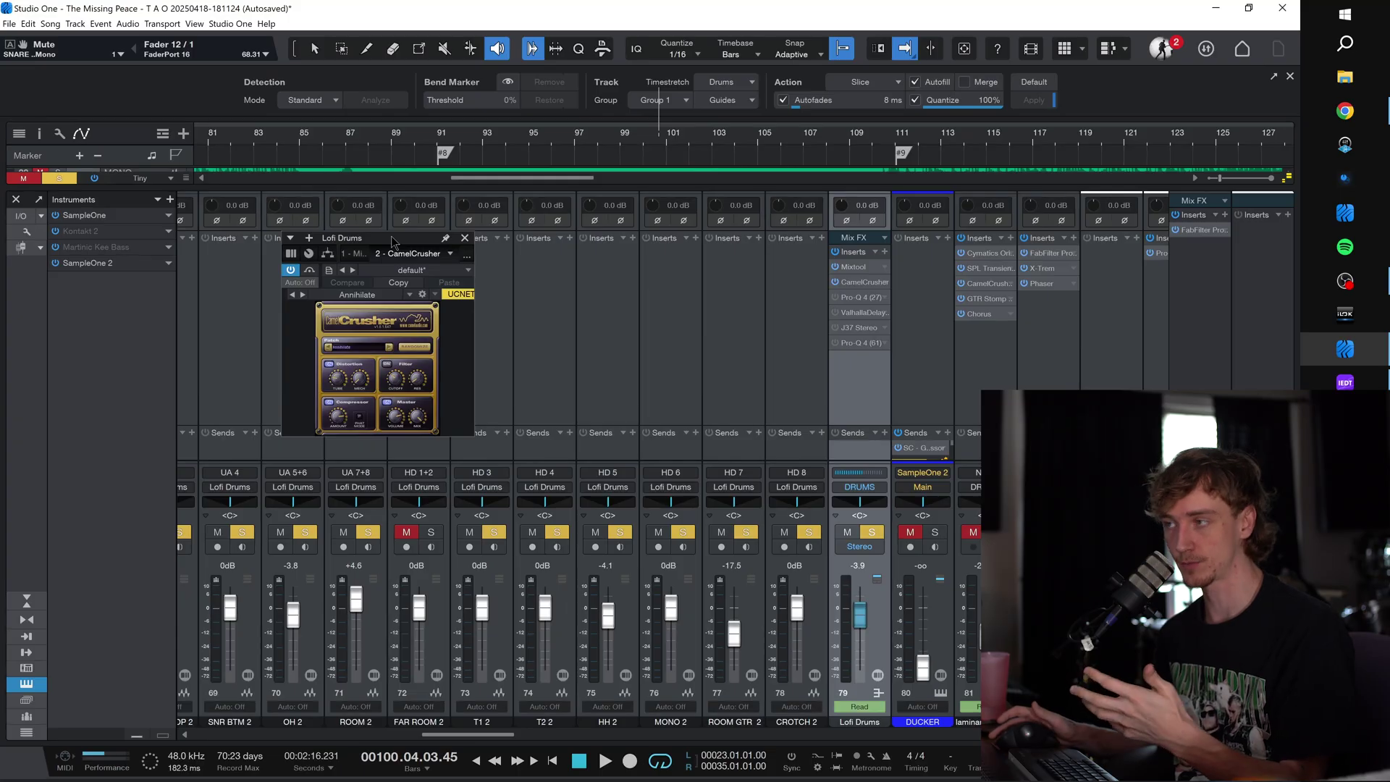
pyautogui.press('F3')
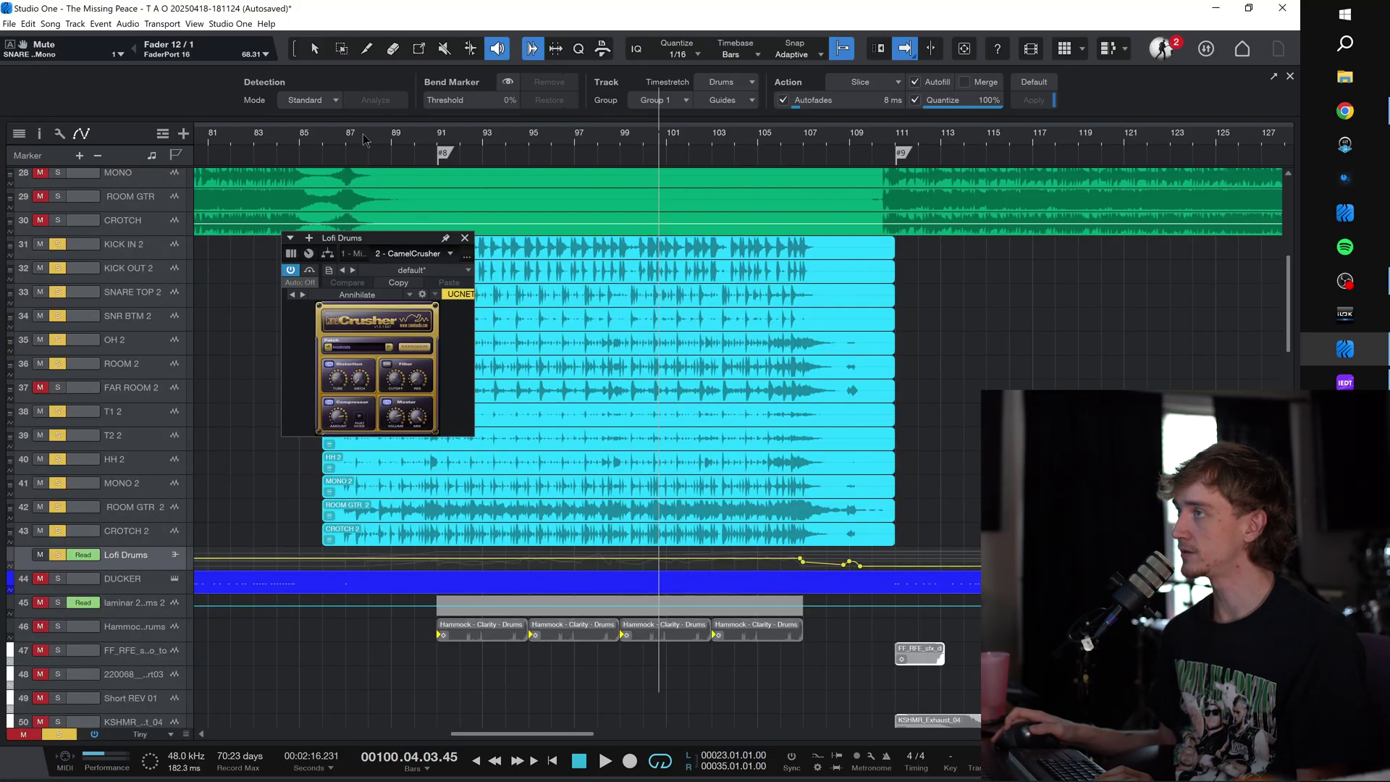
pyautogui.click(363, 137)
pyautogui.press('space')
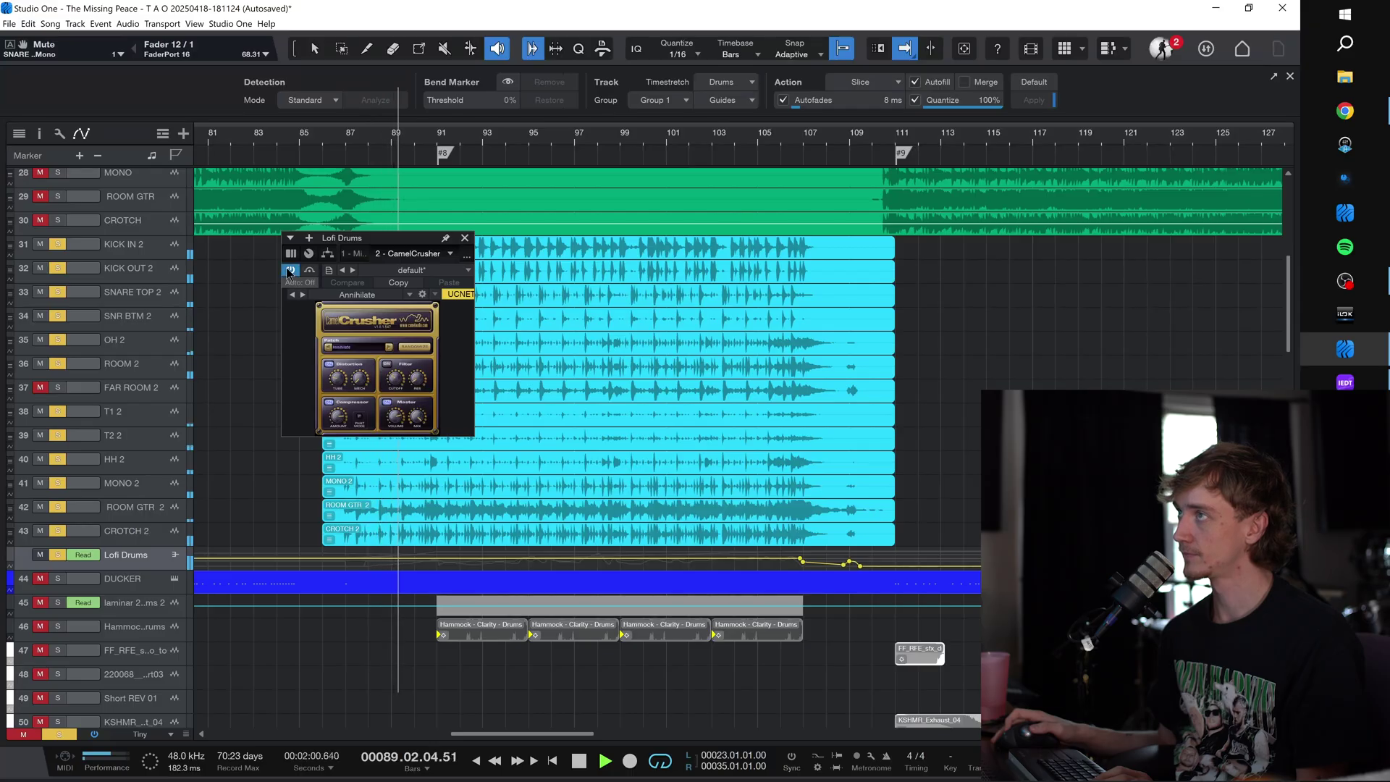
pyautogui.click(289, 270)
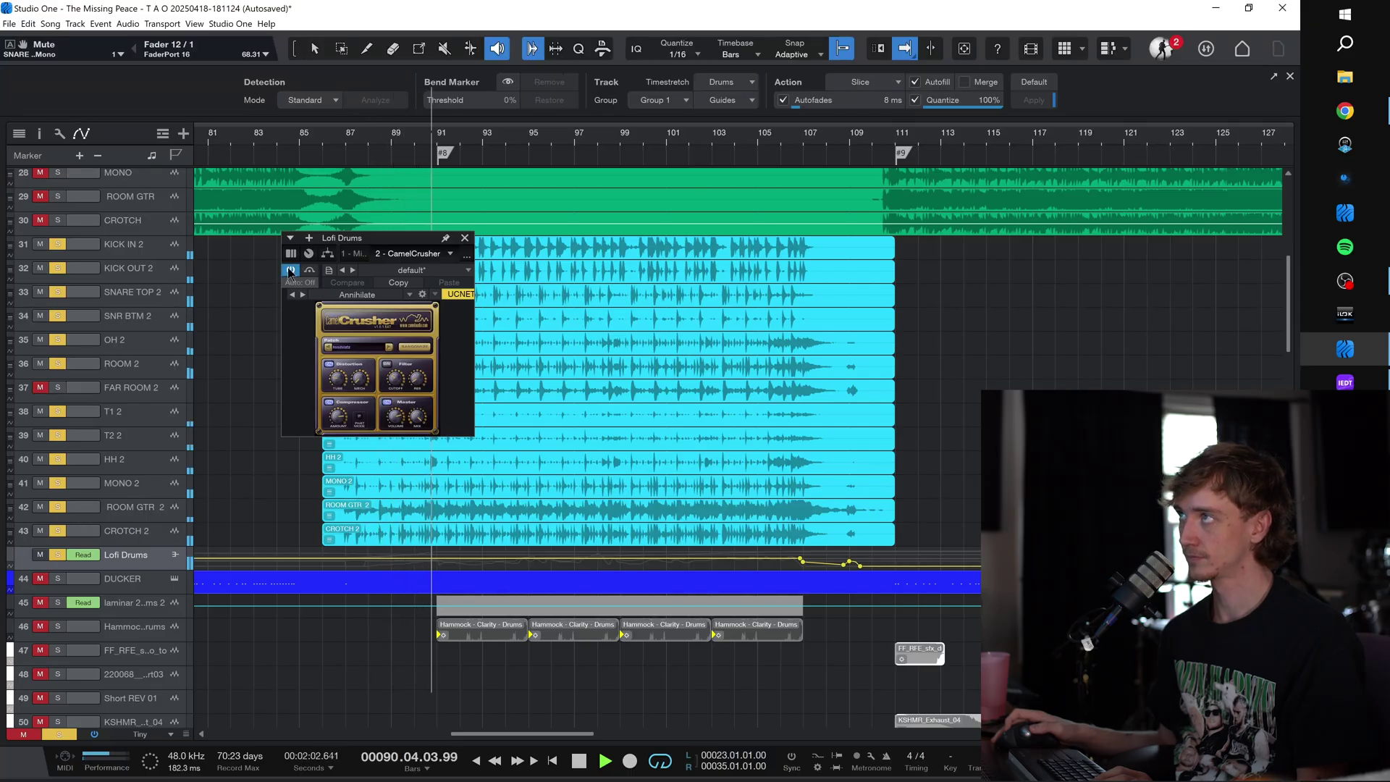
pyautogui.click(289, 270)
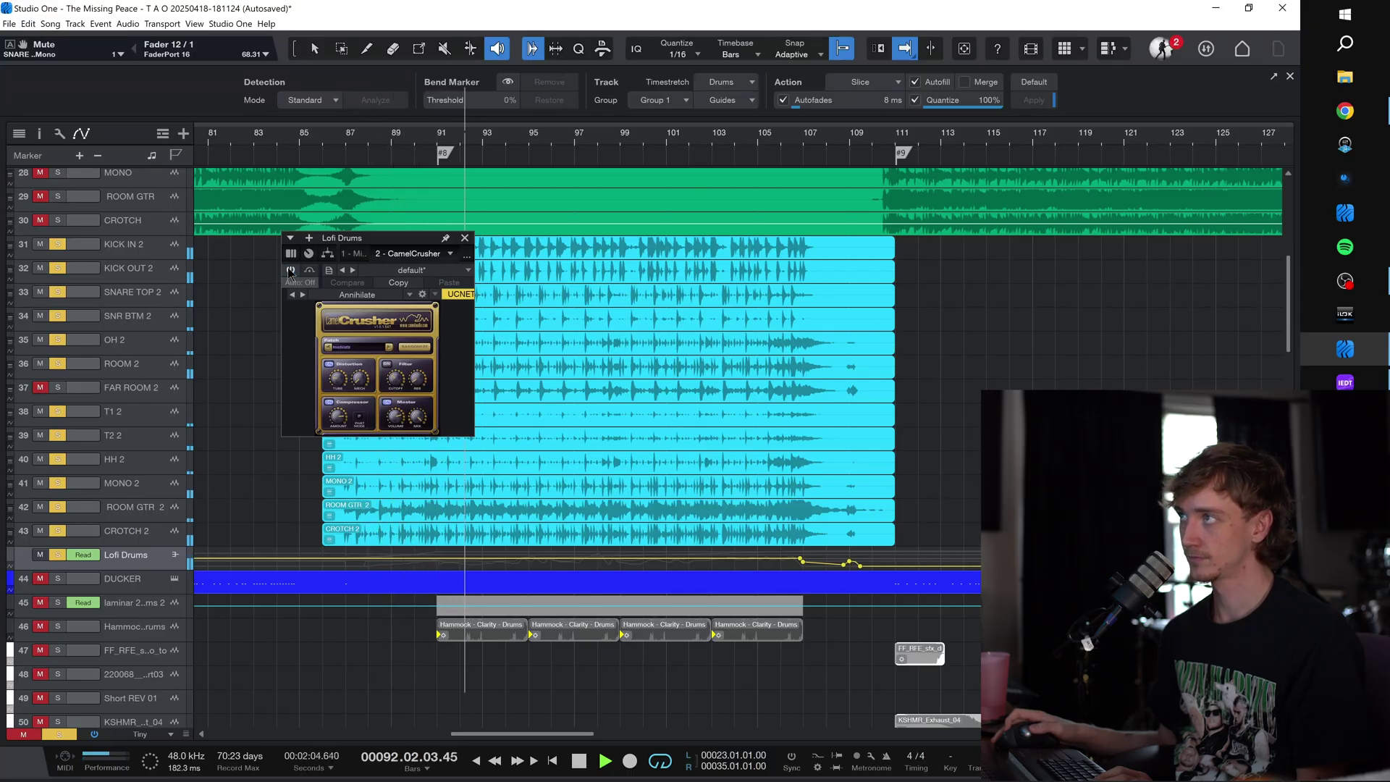
pyautogui.click(290, 270)
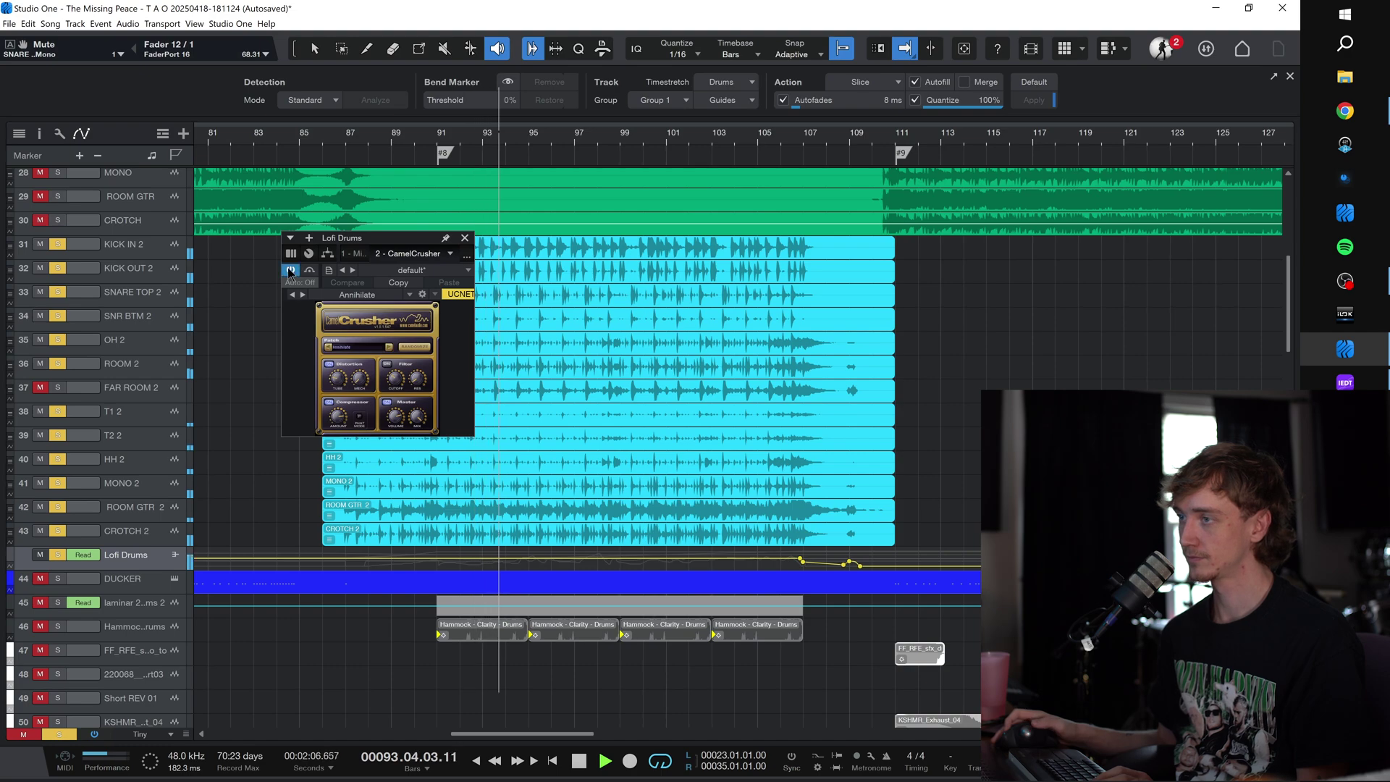
pyautogui.press('space')
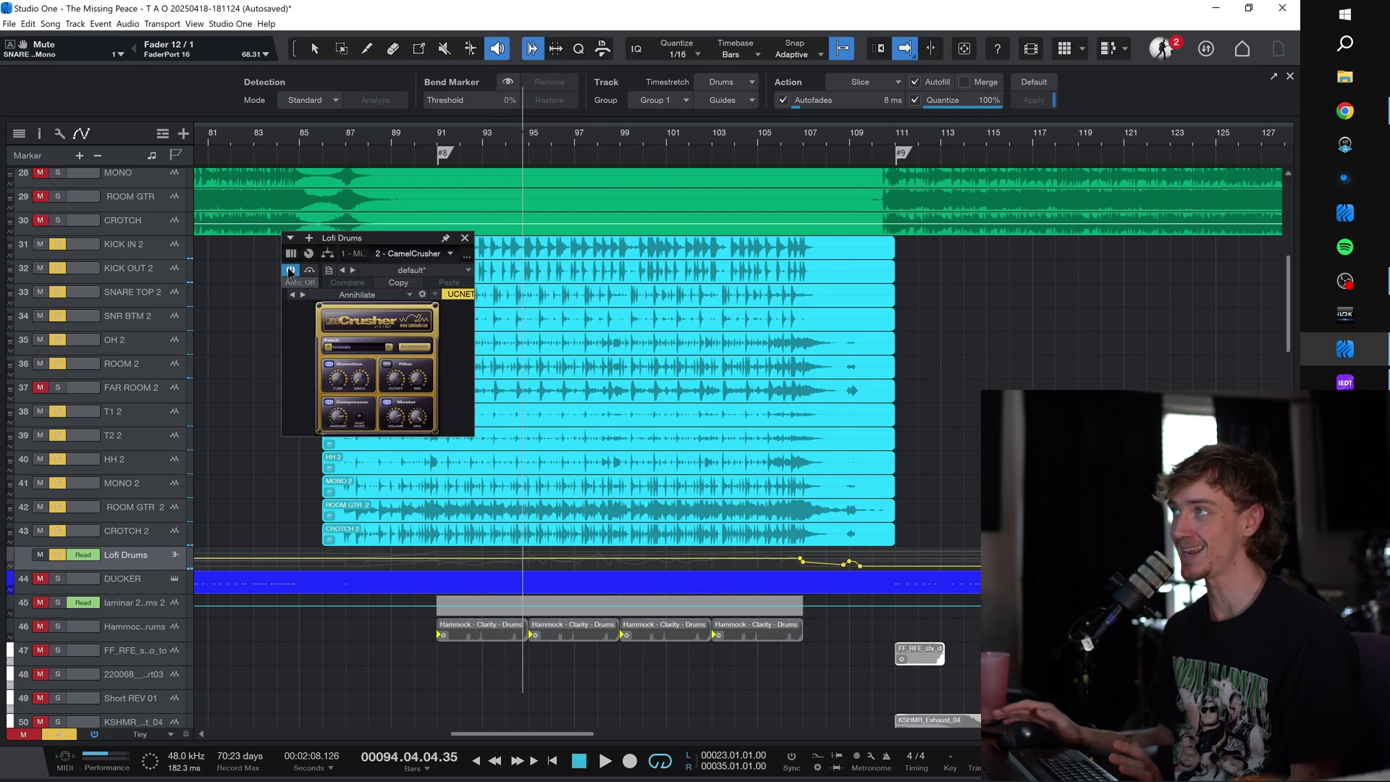
# Step: Inspect the first Pro-Q 4 on the Lofi Drums bus, close its window, and enable it during playback
pyautogui.press('F3')
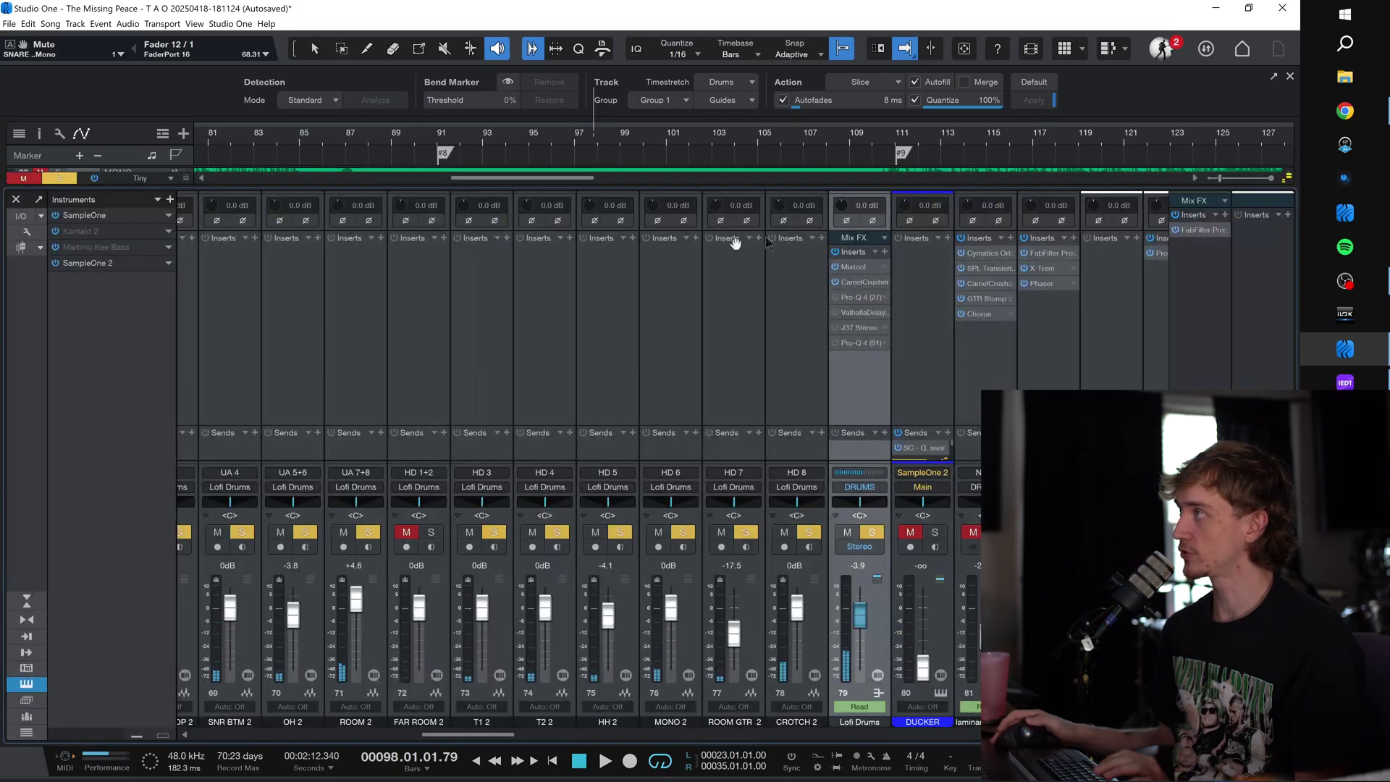
pyautogui.click(856, 297)
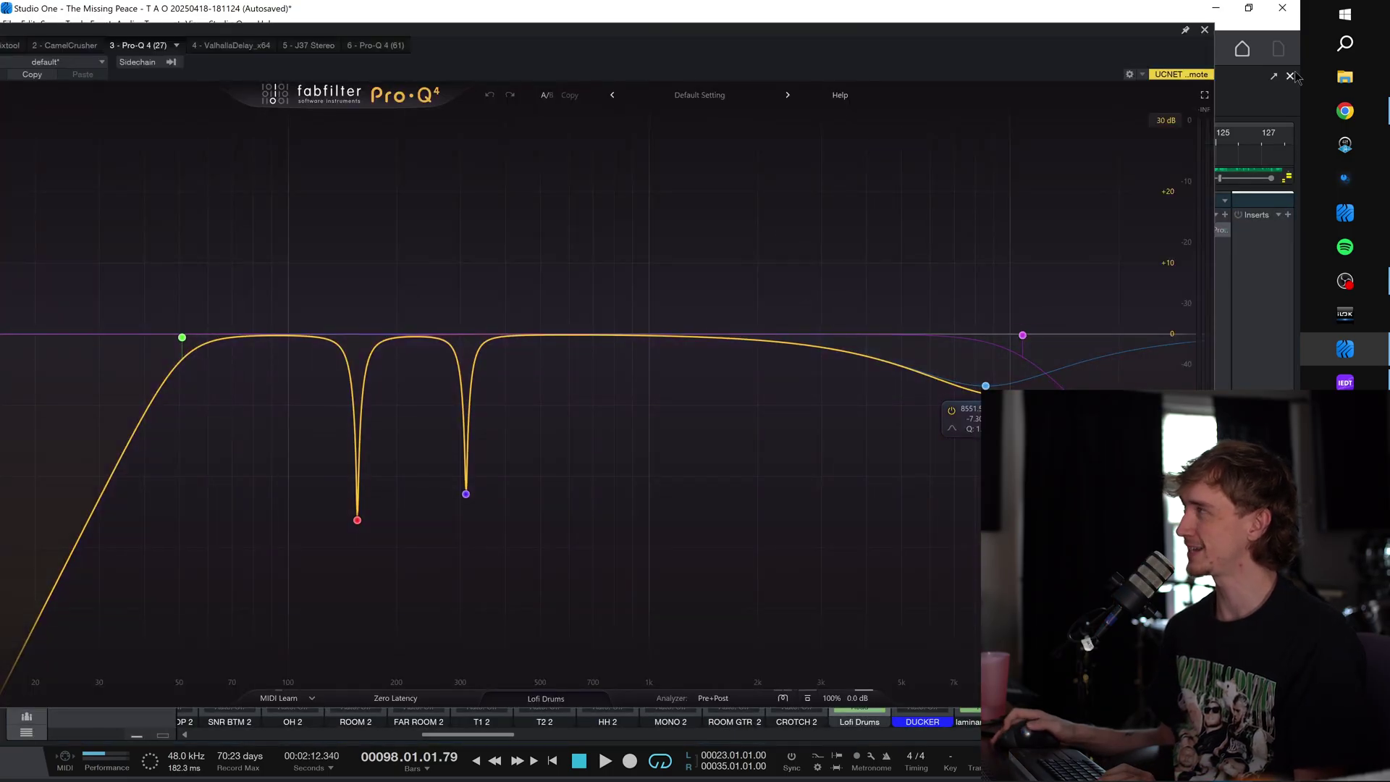
pyautogui.click(1205, 29)
pyautogui.press('space')
pyautogui.click(838, 297)
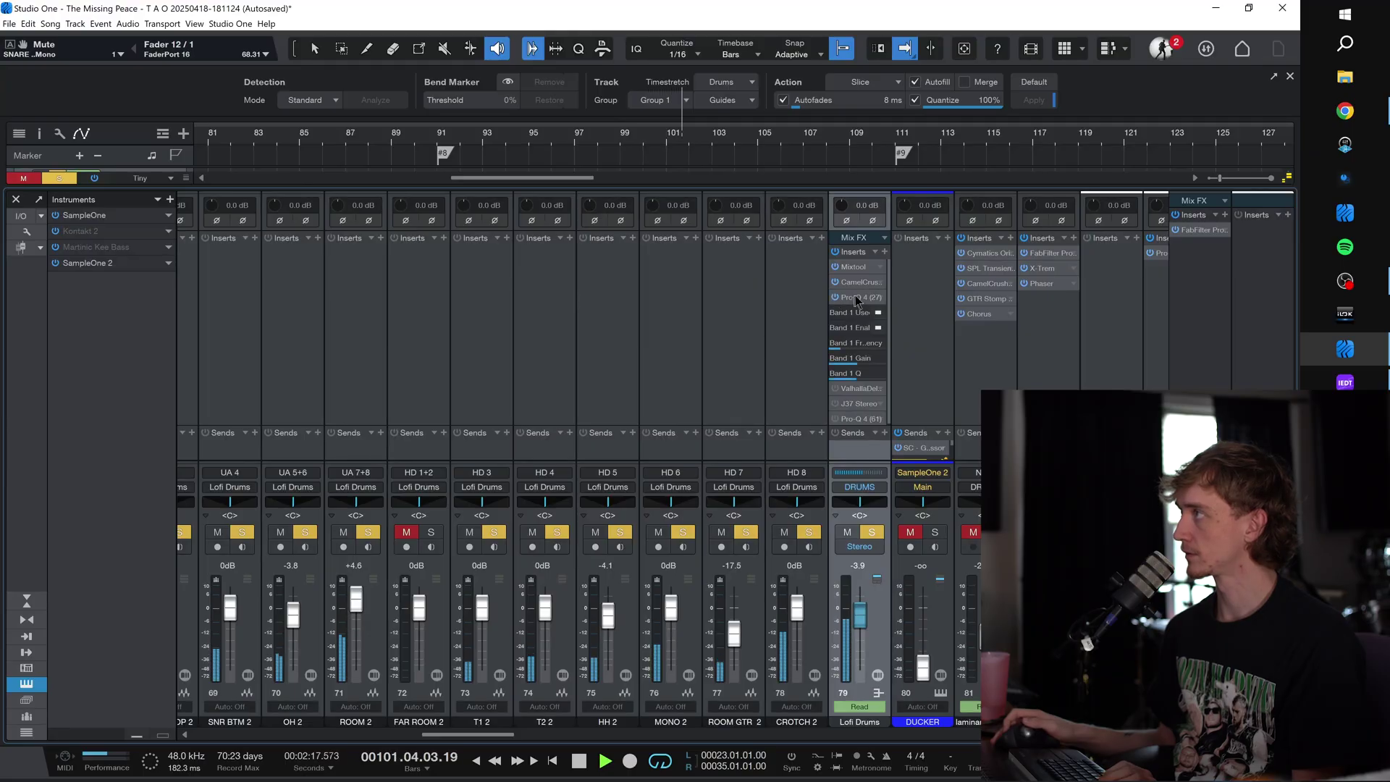
pyautogui.click(856, 300)
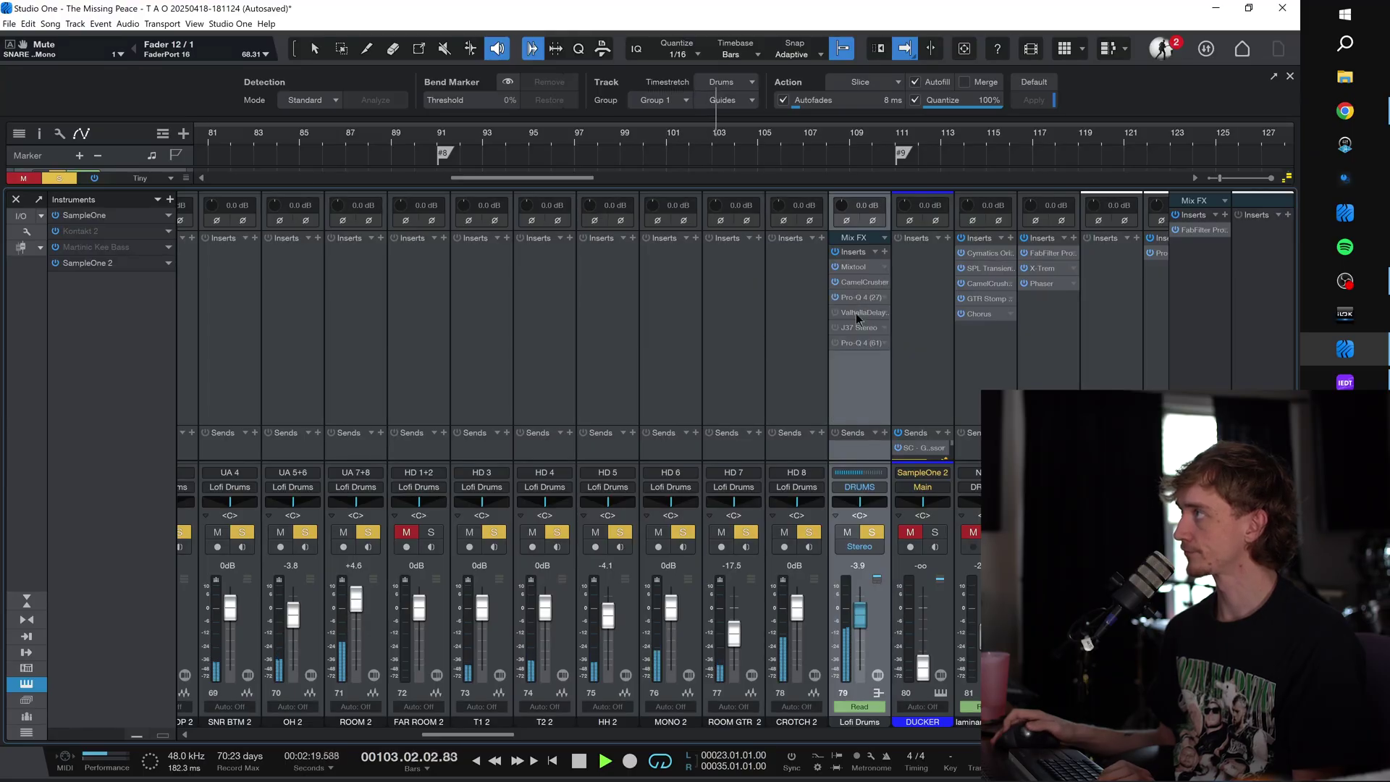
pyautogui.press('space')
# Step: Open ValhallaDelay on the Lofi Drums bus and display its Mix automation envelope in the enlarged arrangement track
pyautogui.doubleClick(856, 312)
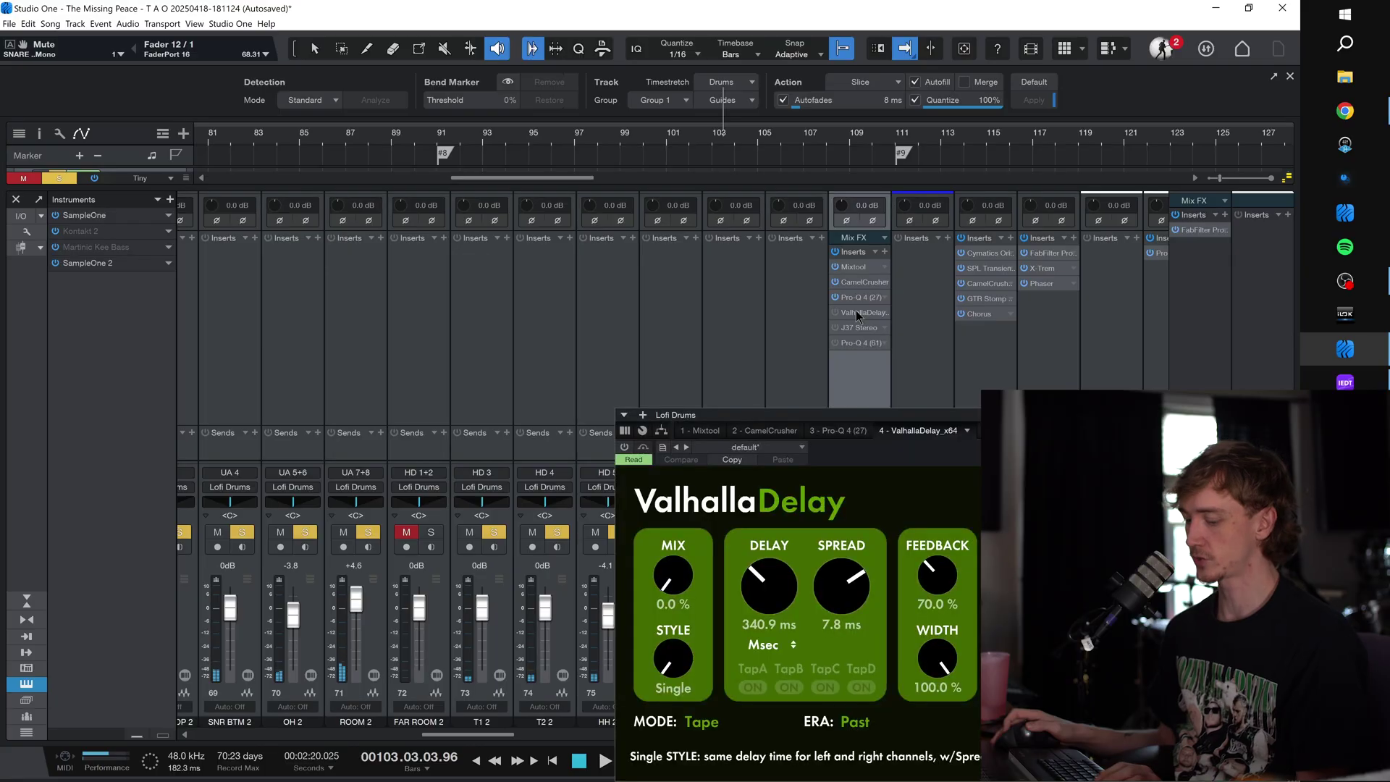
pyautogui.press('F3')
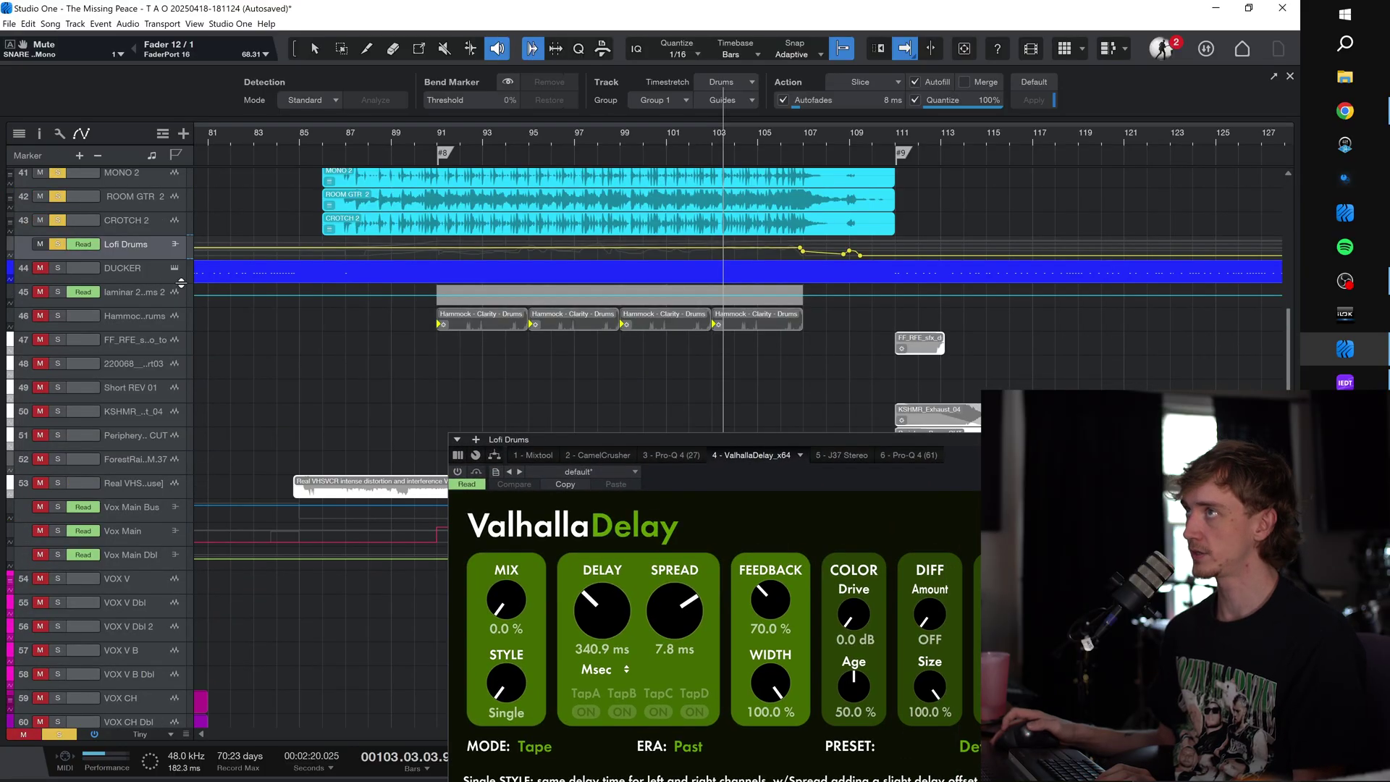
pyautogui.press('e')
pyautogui.press('e')
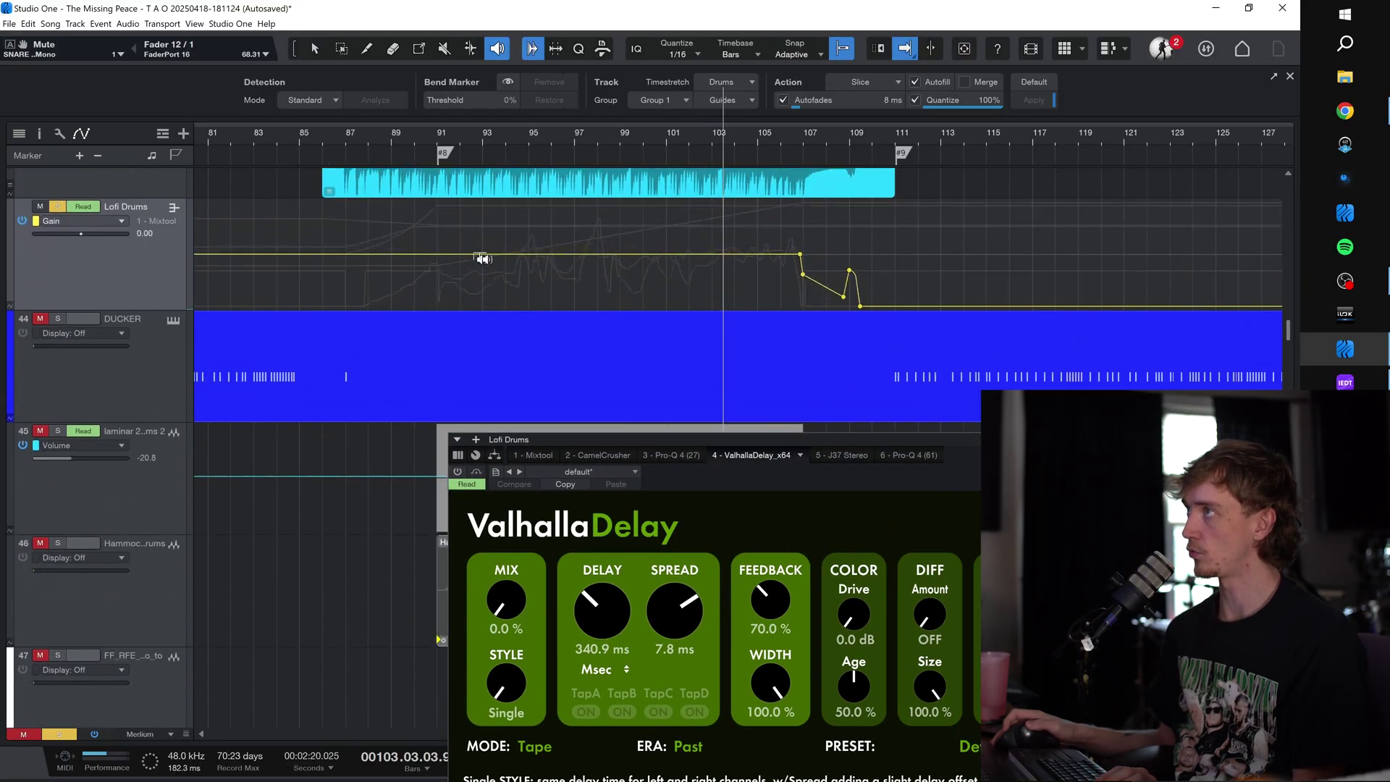
pyautogui.click(102, 222)
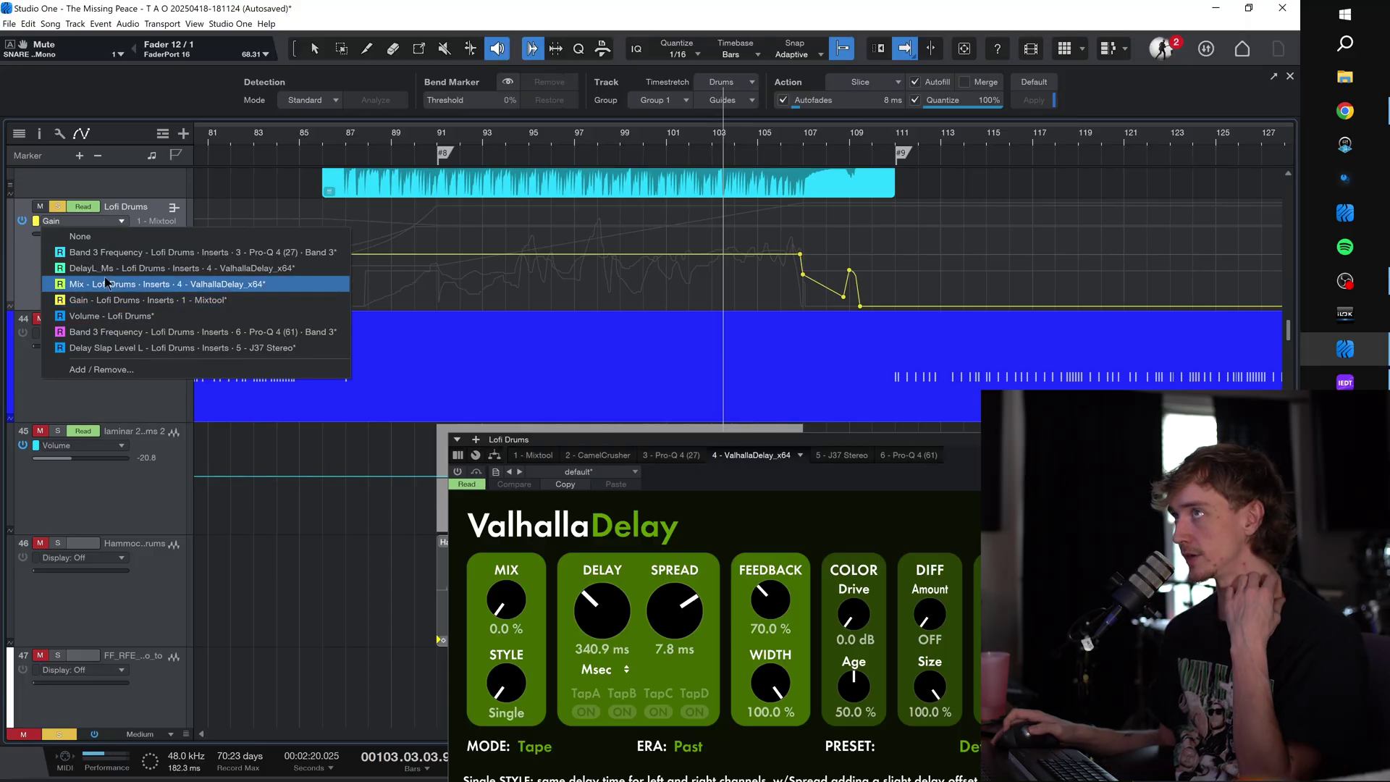
pyautogui.click(149, 285)
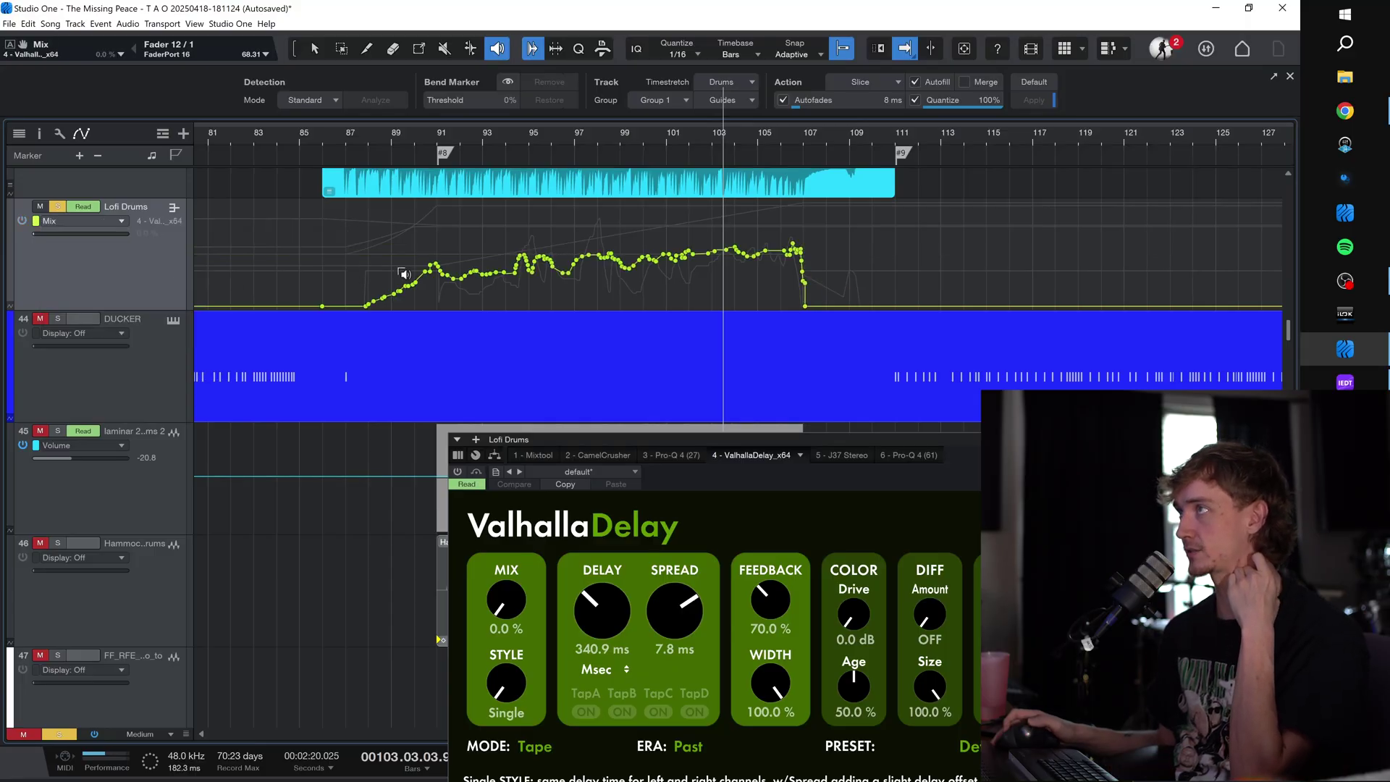
# Step: Show ValhallaDelay's DelayL_Ms automation on Lofi Drums and enable the delay while playing from about bar 91
pyautogui.click(121, 223)
pyautogui.click(163, 269)
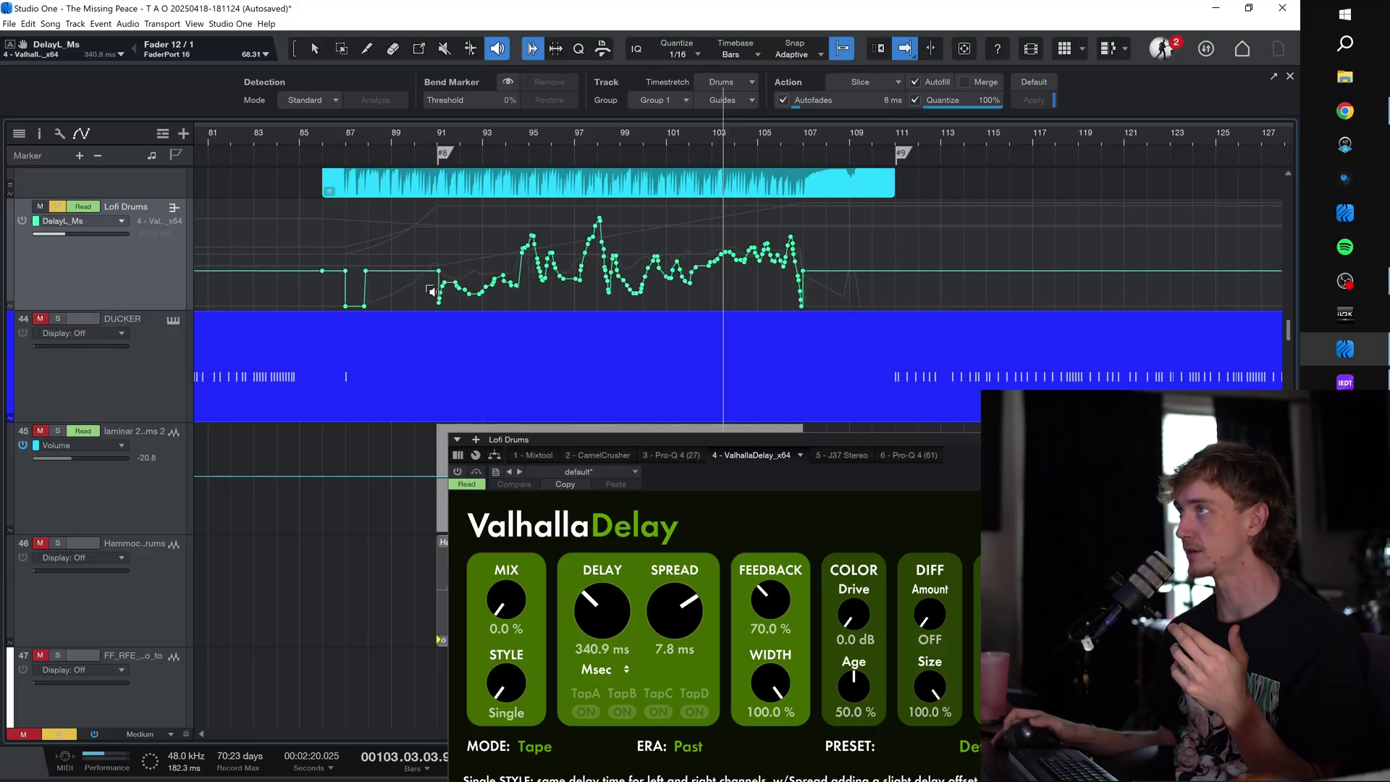
pyautogui.click(428, 137)
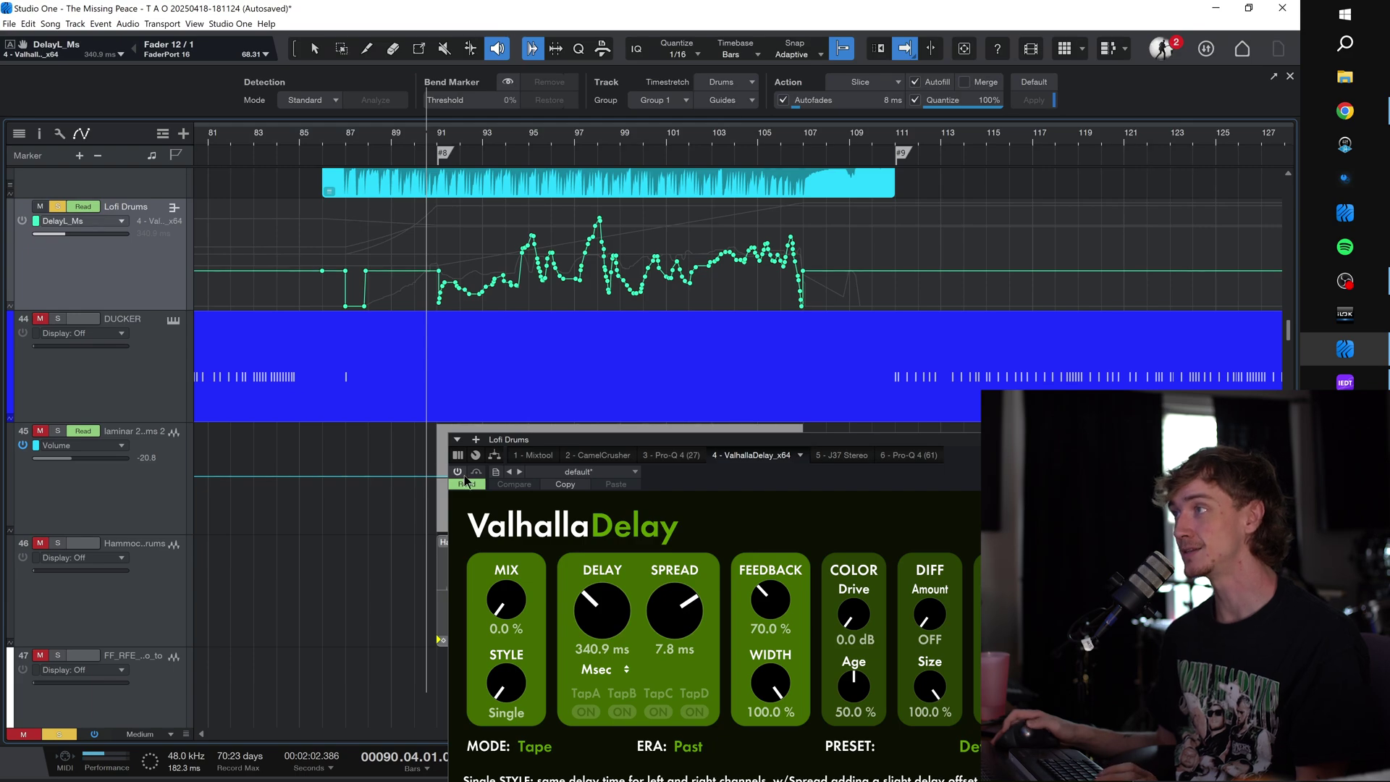
pyautogui.press('space')
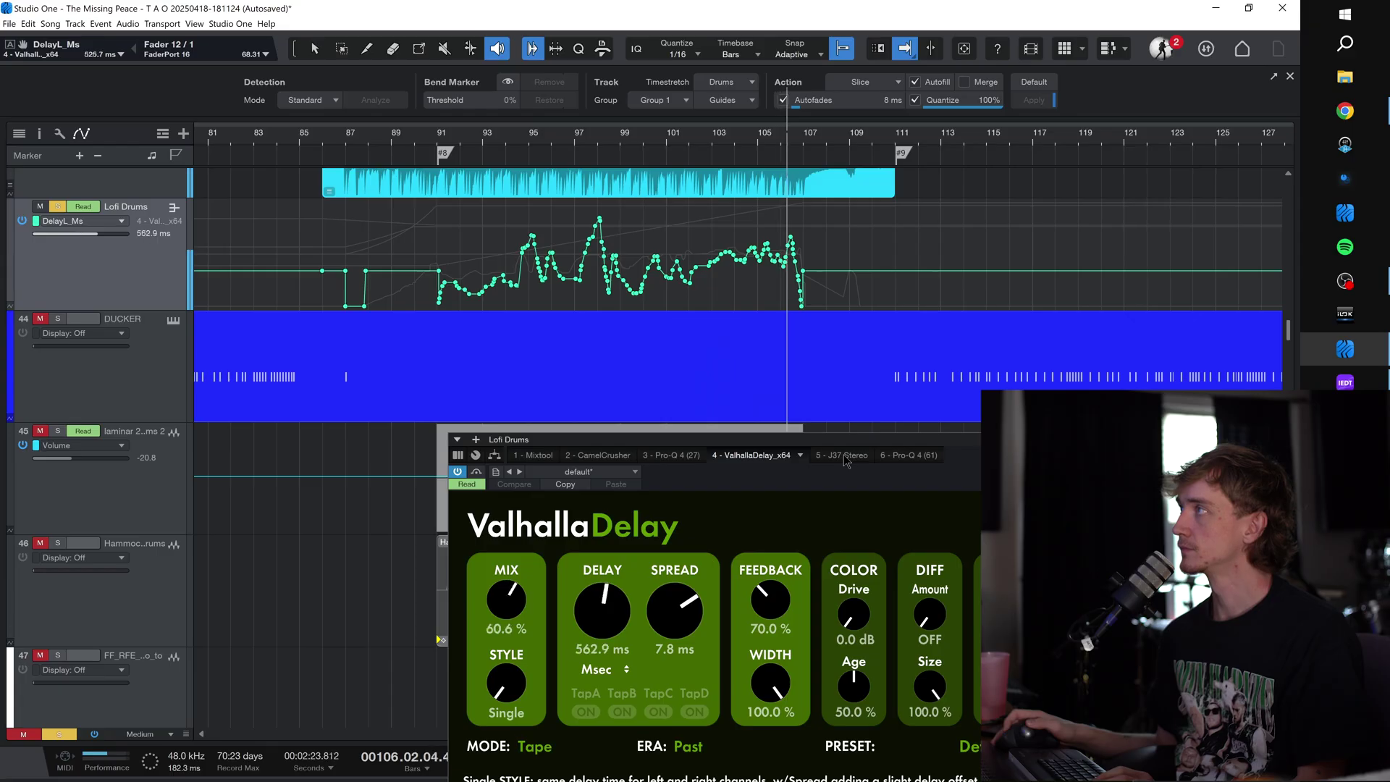
# Step: Open J37 Stereo on the Lofi Drums bus and display its Delay Slap Level L automation envelope
pyautogui.click(844, 454)
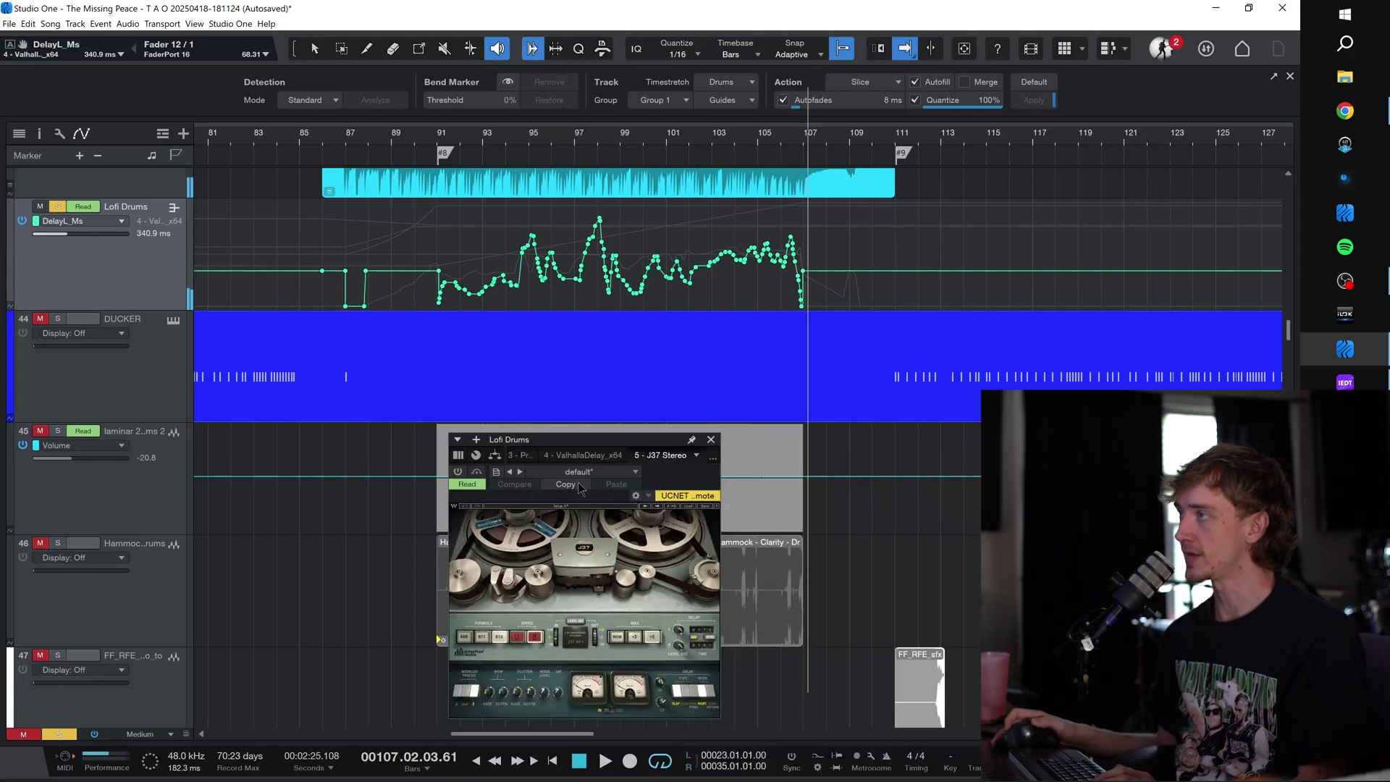
pyautogui.moveTo(585, 443); pyautogui.dragTo(543, 355)
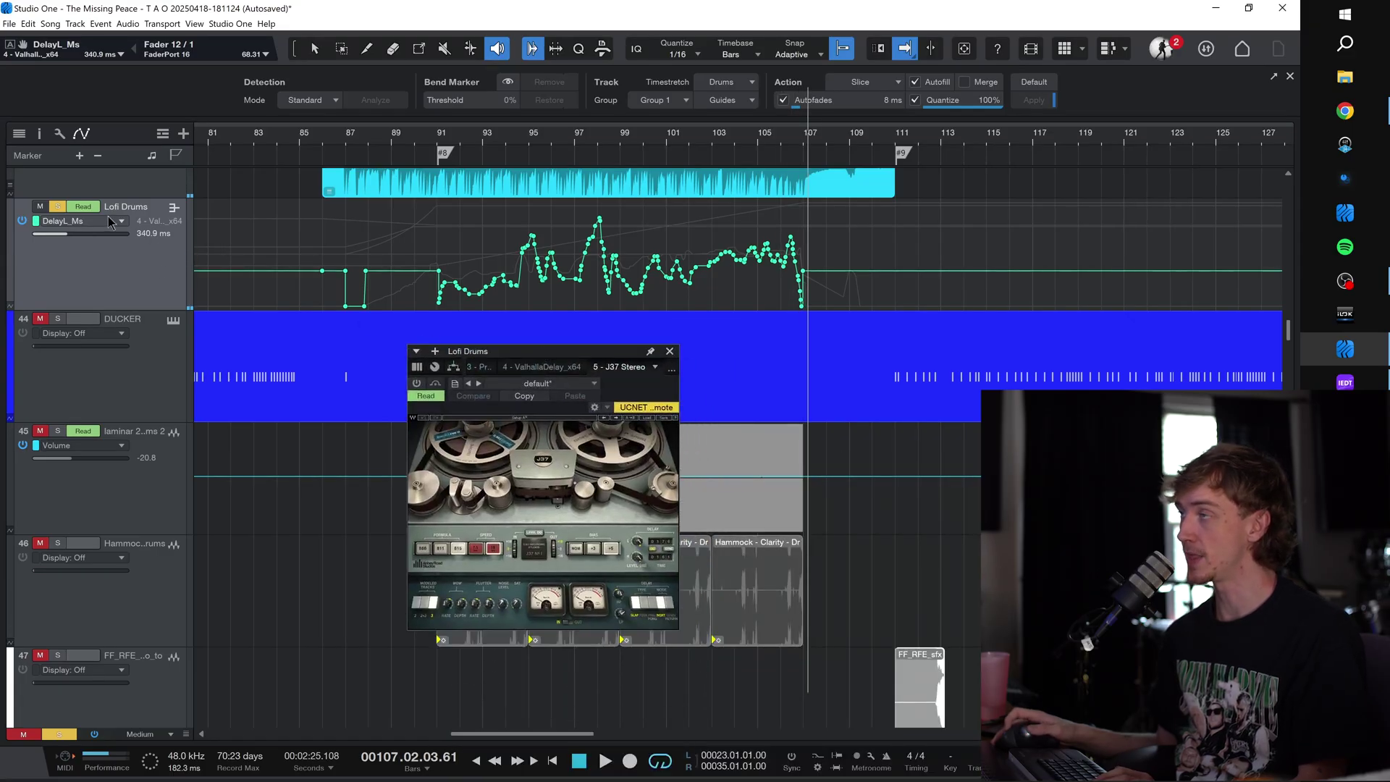
pyautogui.click(110, 222)
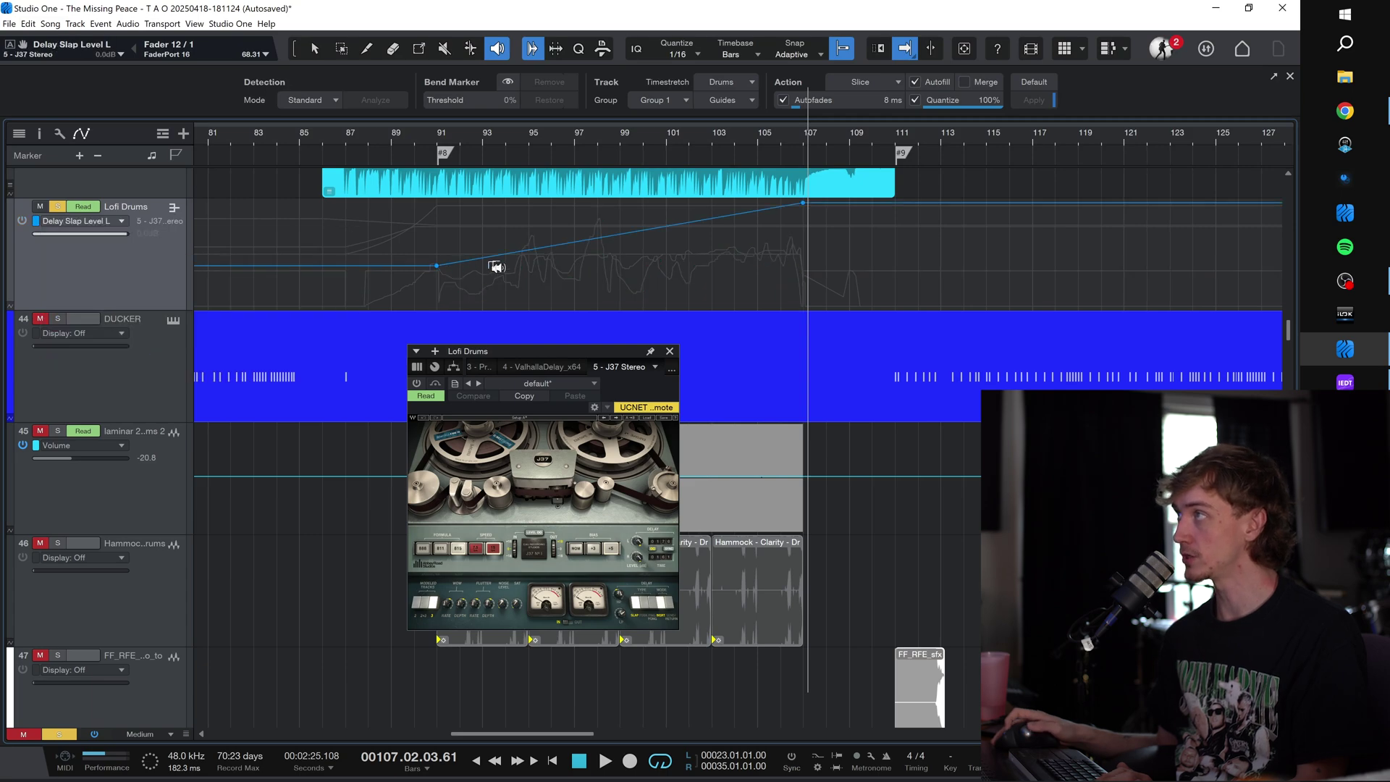
# Step: Enable J37 Stereo on the Lofi Drums bus during playback from about bar 91
pyautogui.click(443, 150)
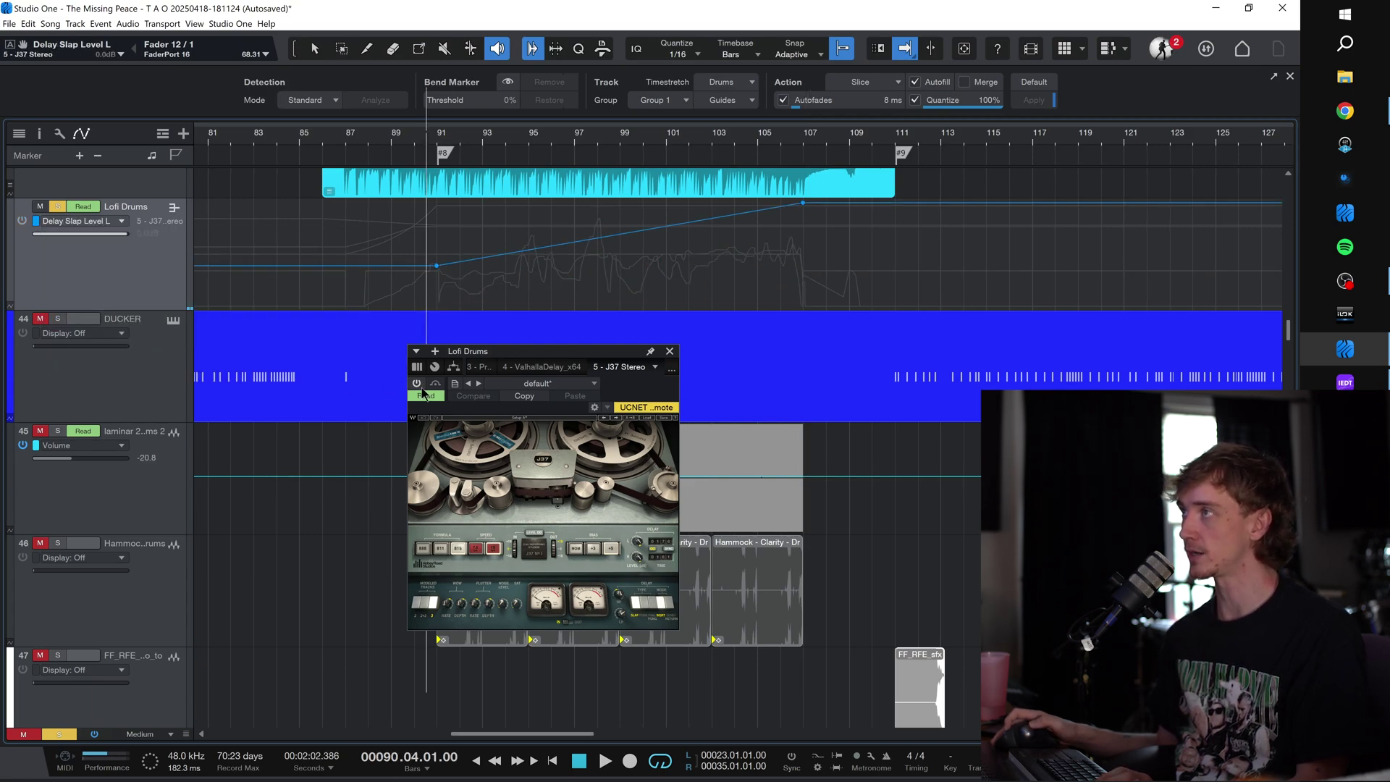
pyautogui.press('space')
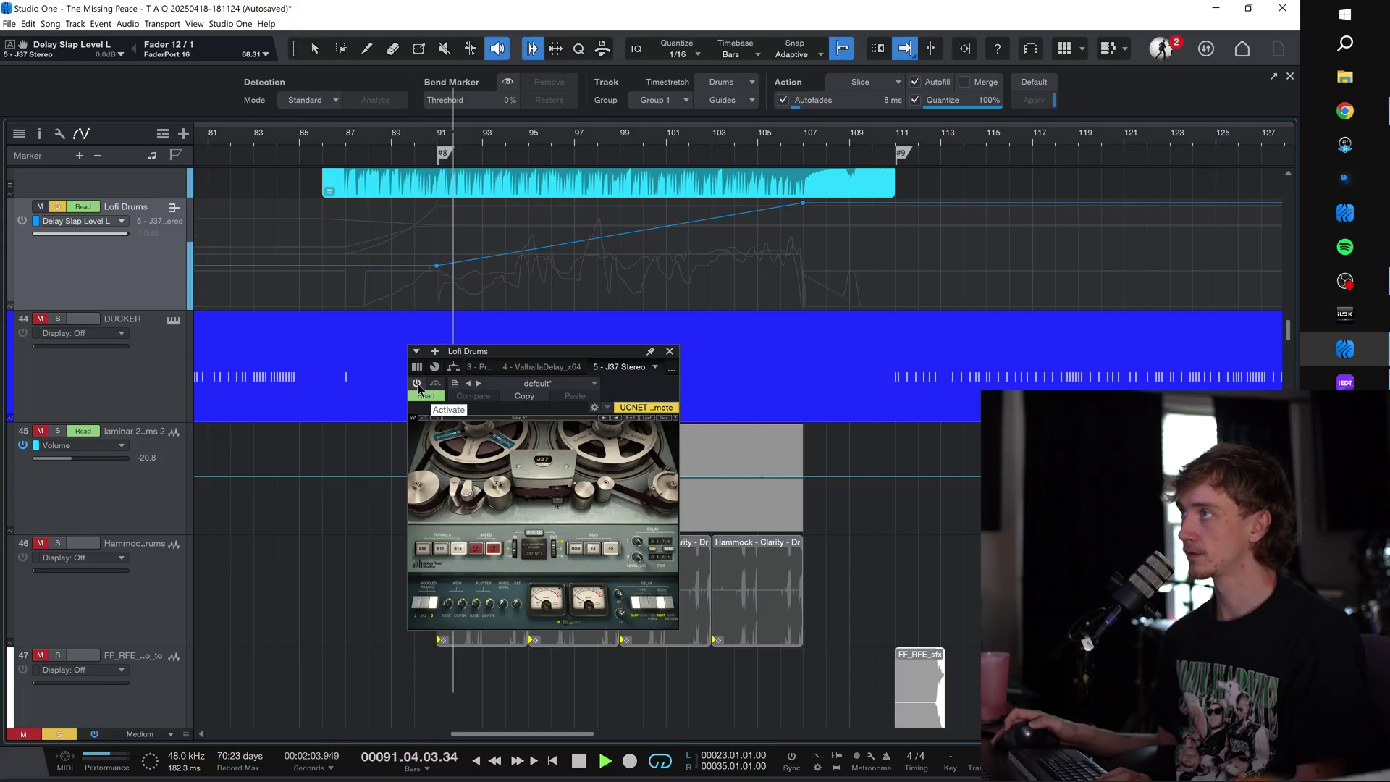
pyautogui.click(418, 385)
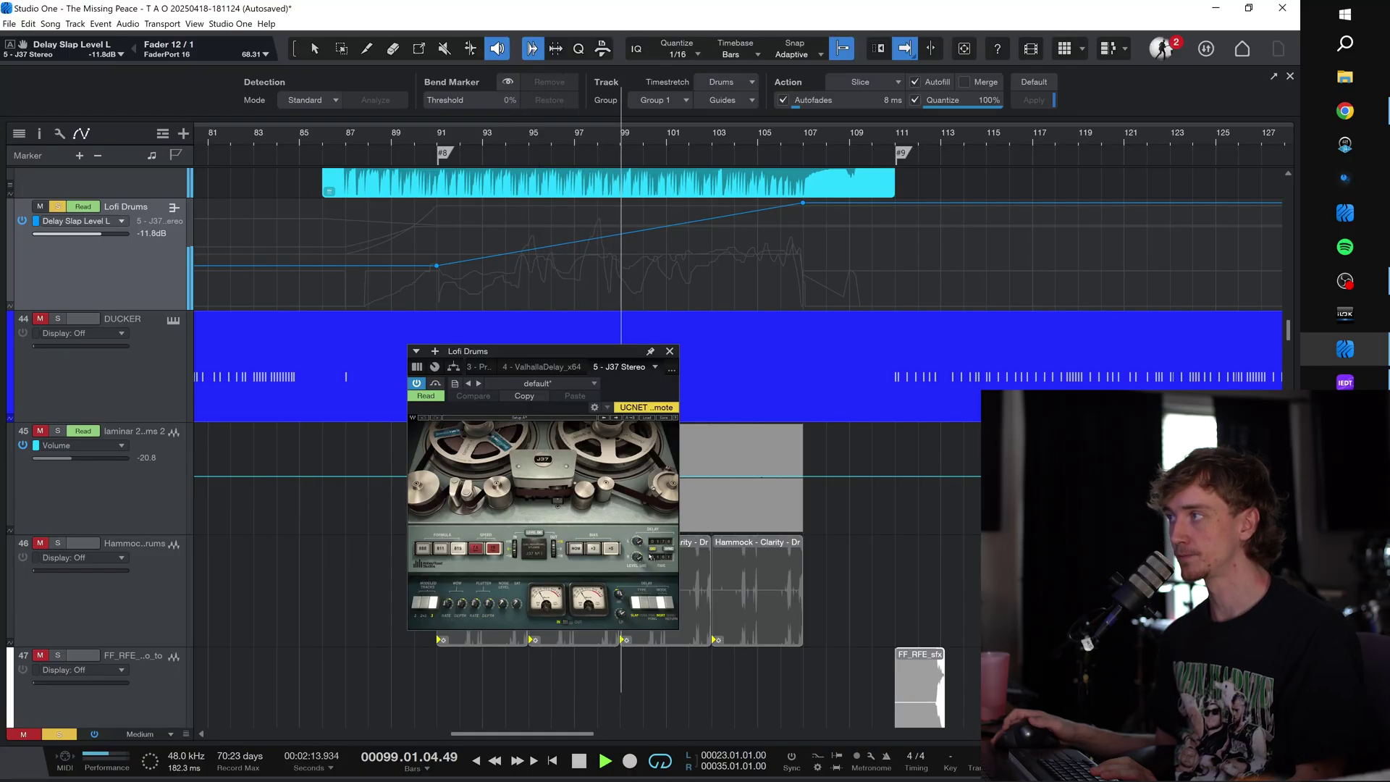
pyautogui.press('space')
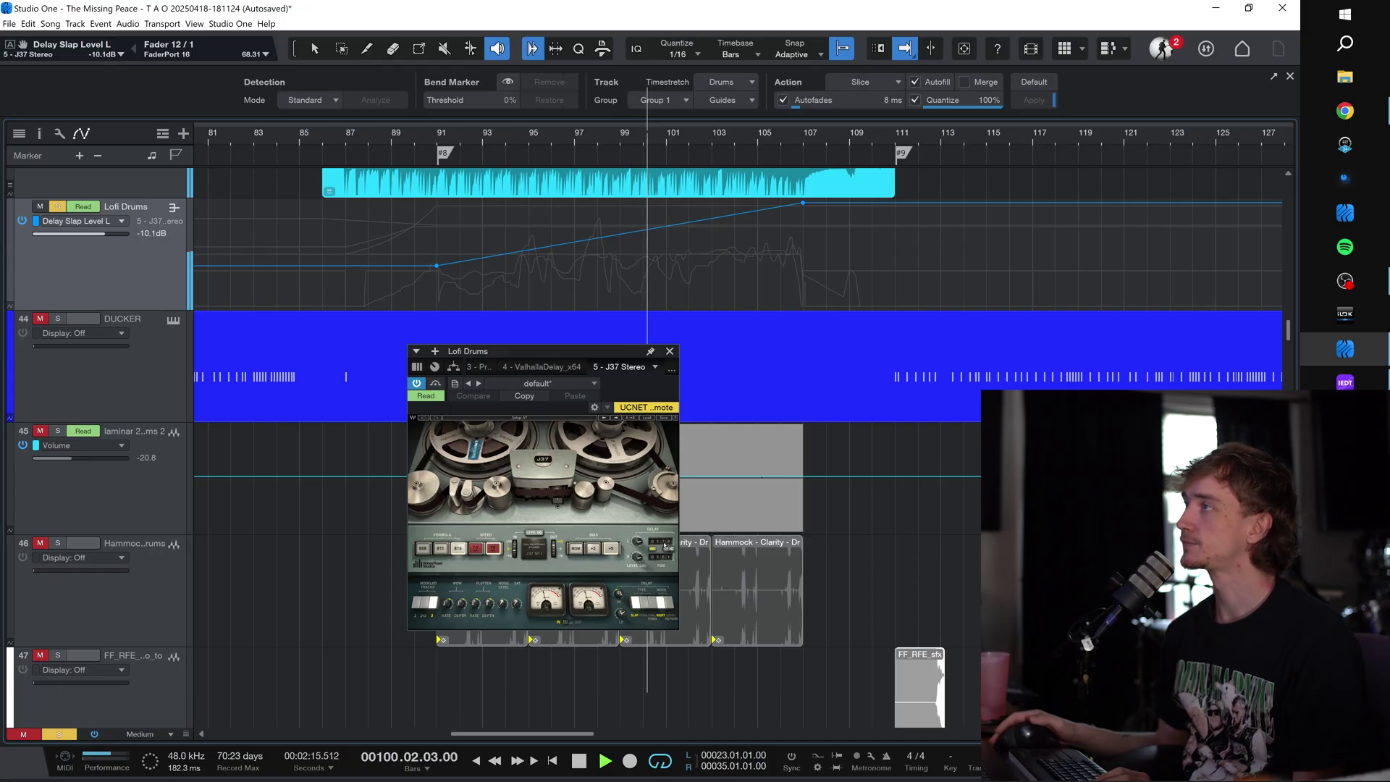
# Step: Open the last insert on the Lofi Drums bus, Pro-Q 4 (61), and move its window fully into view
pyautogui.click(669, 368)
pyautogui.click(651, 464)
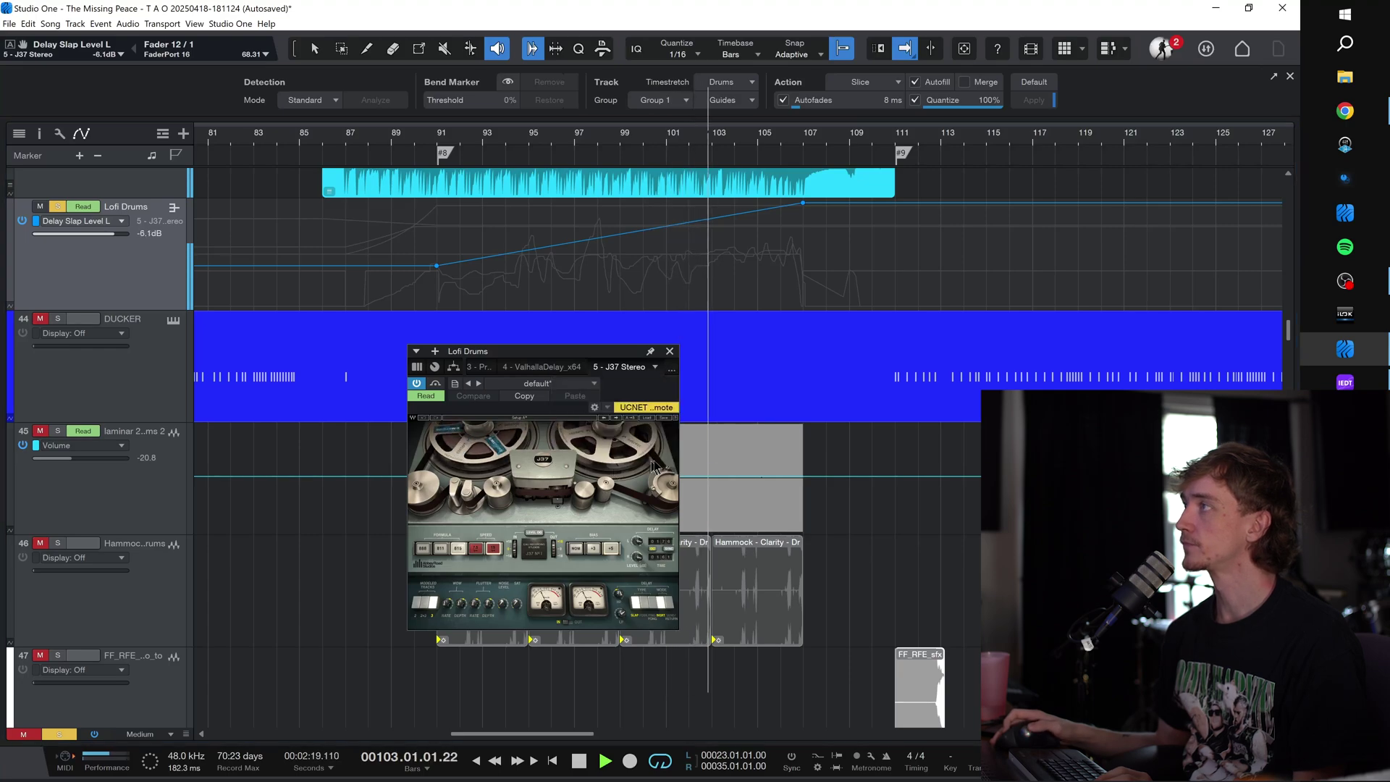
pyautogui.moveTo(982, 359); pyautogui.dragTo(861, 293)
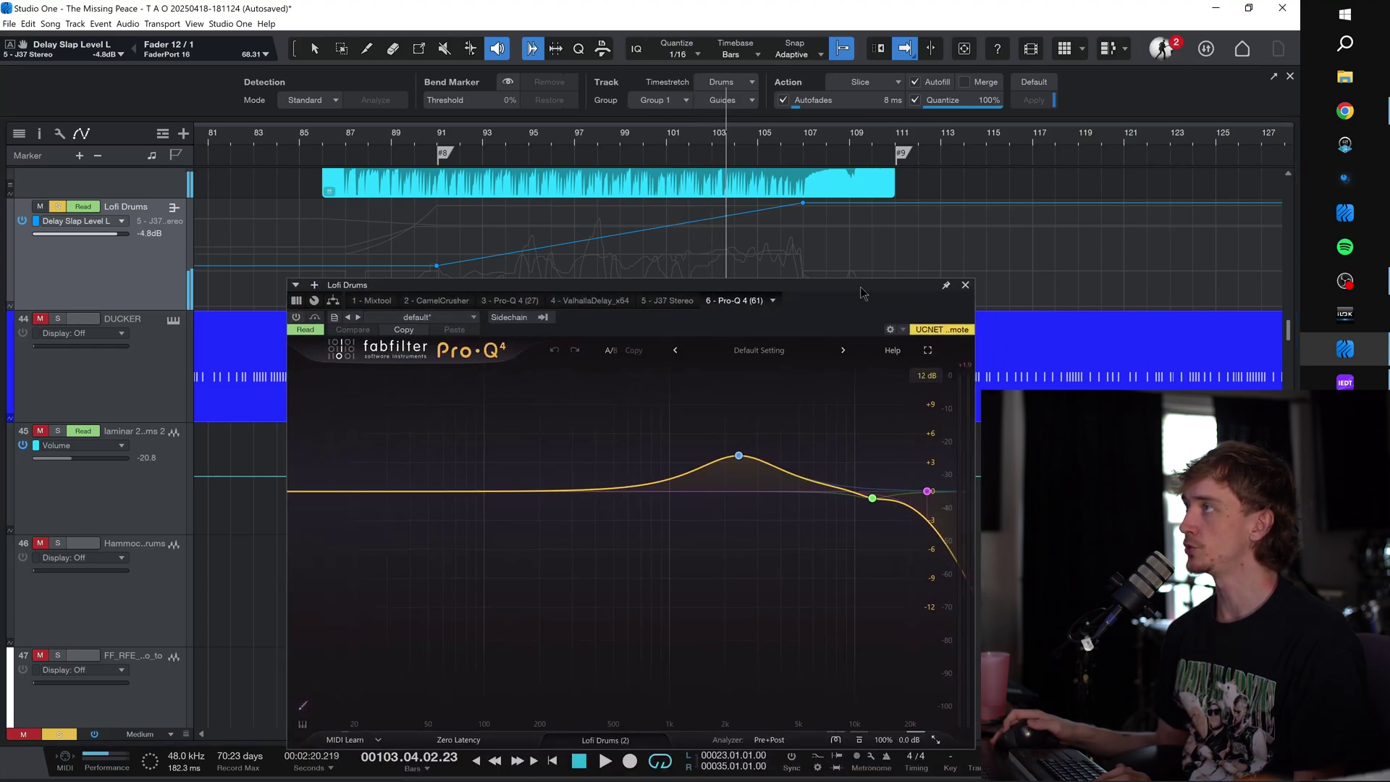
# Step: Enable Pro-Q 4 (61) while playing from about bar 91, close its window, and stop playback
pyautogui.click(826, 138)
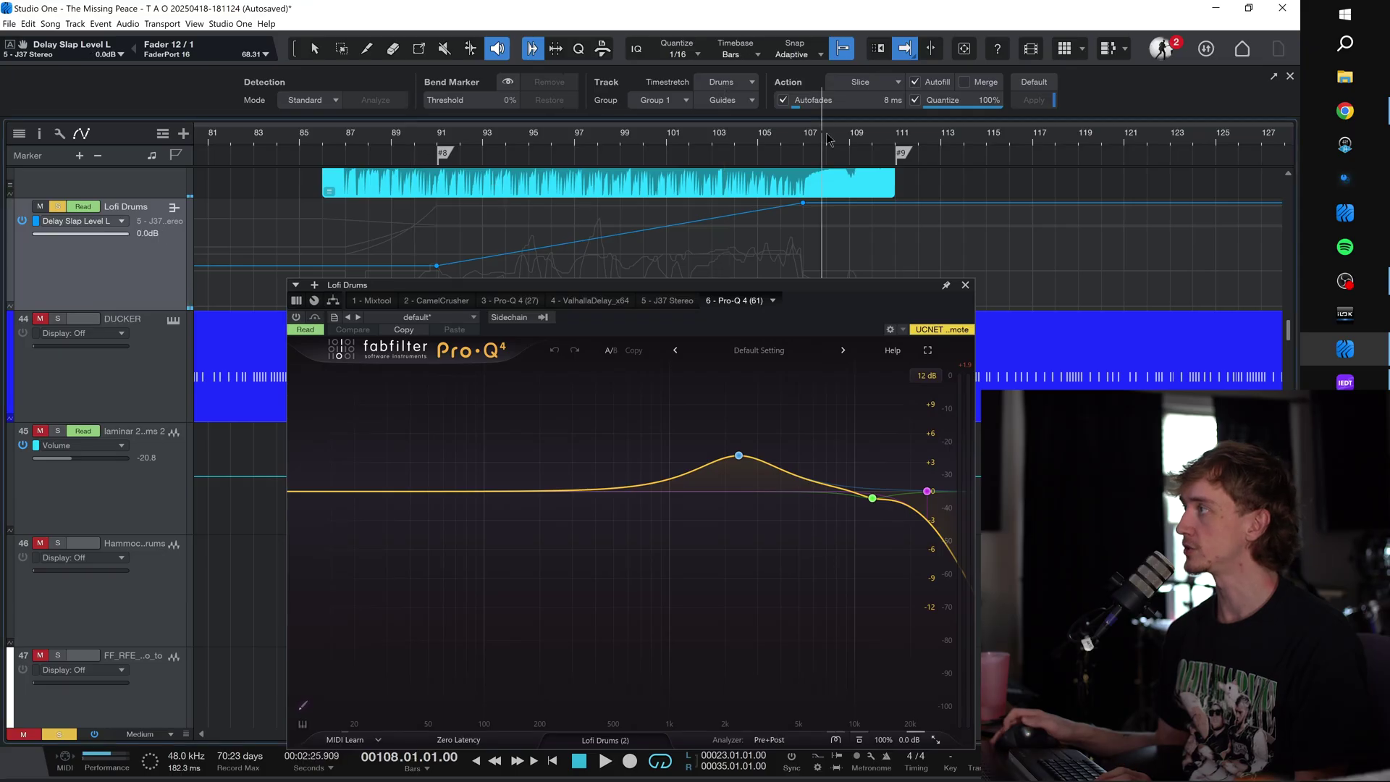
pyautogui.click(885, 132)
pyautogui.click(695, 136)
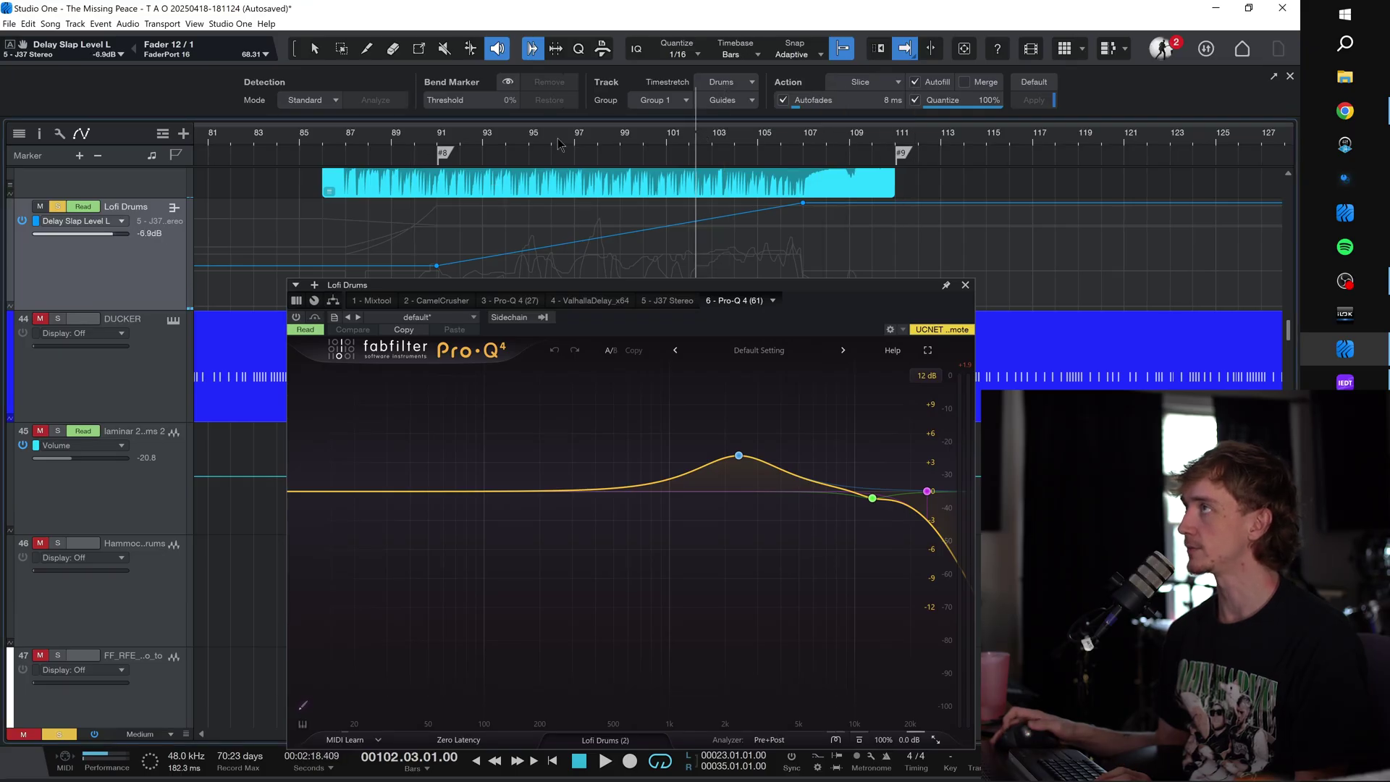
pyautogui.click(425, 137)
pyautogui.press('space')
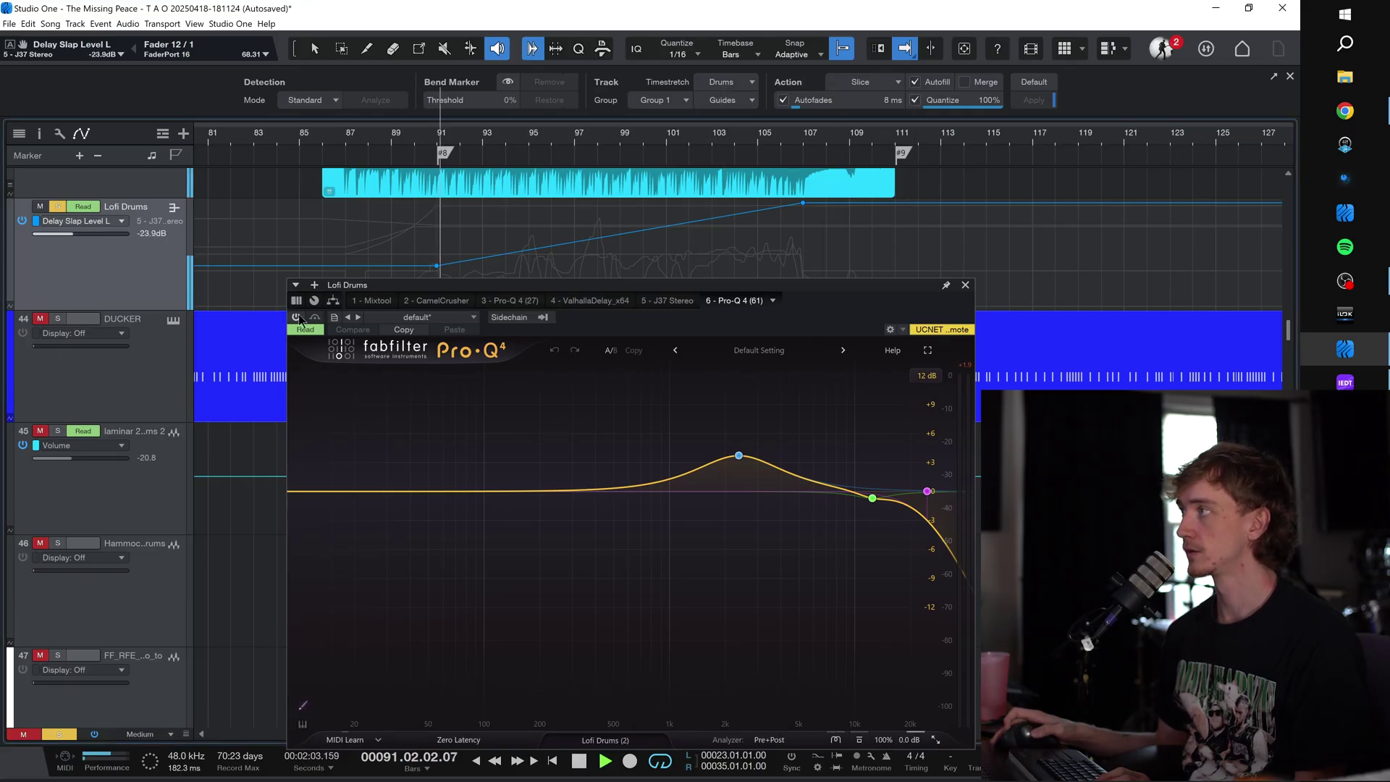
pyautogui.click(299, 319)
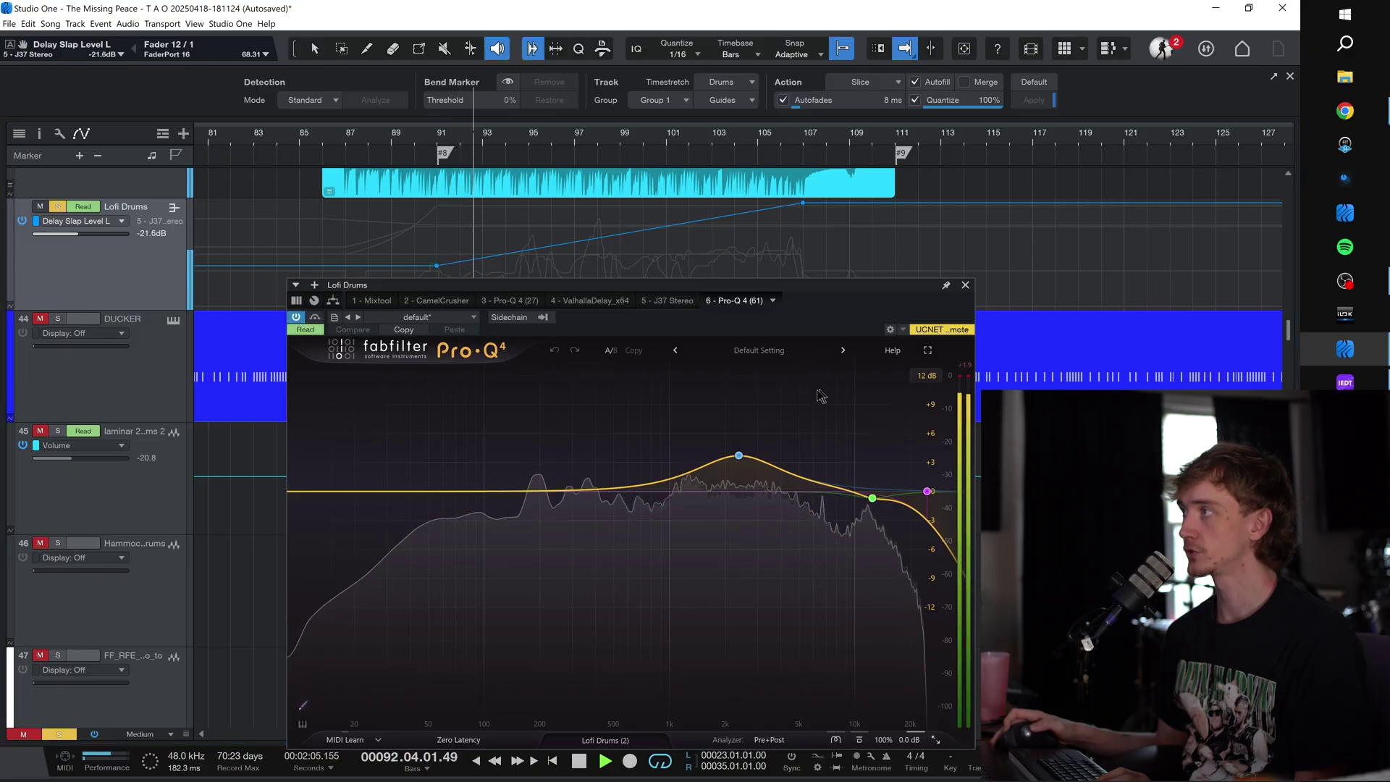
pyautogui.click(965, 285)
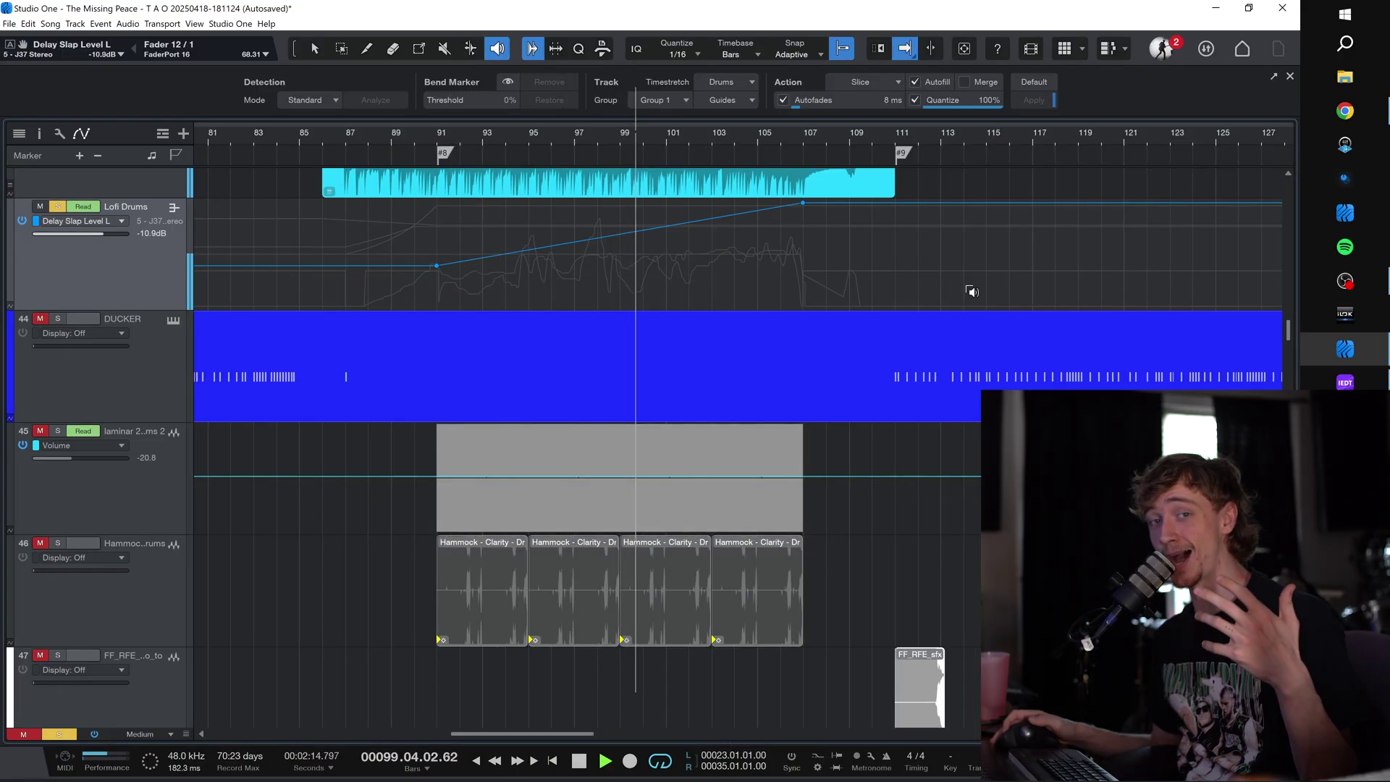
pyautogui.press('space')
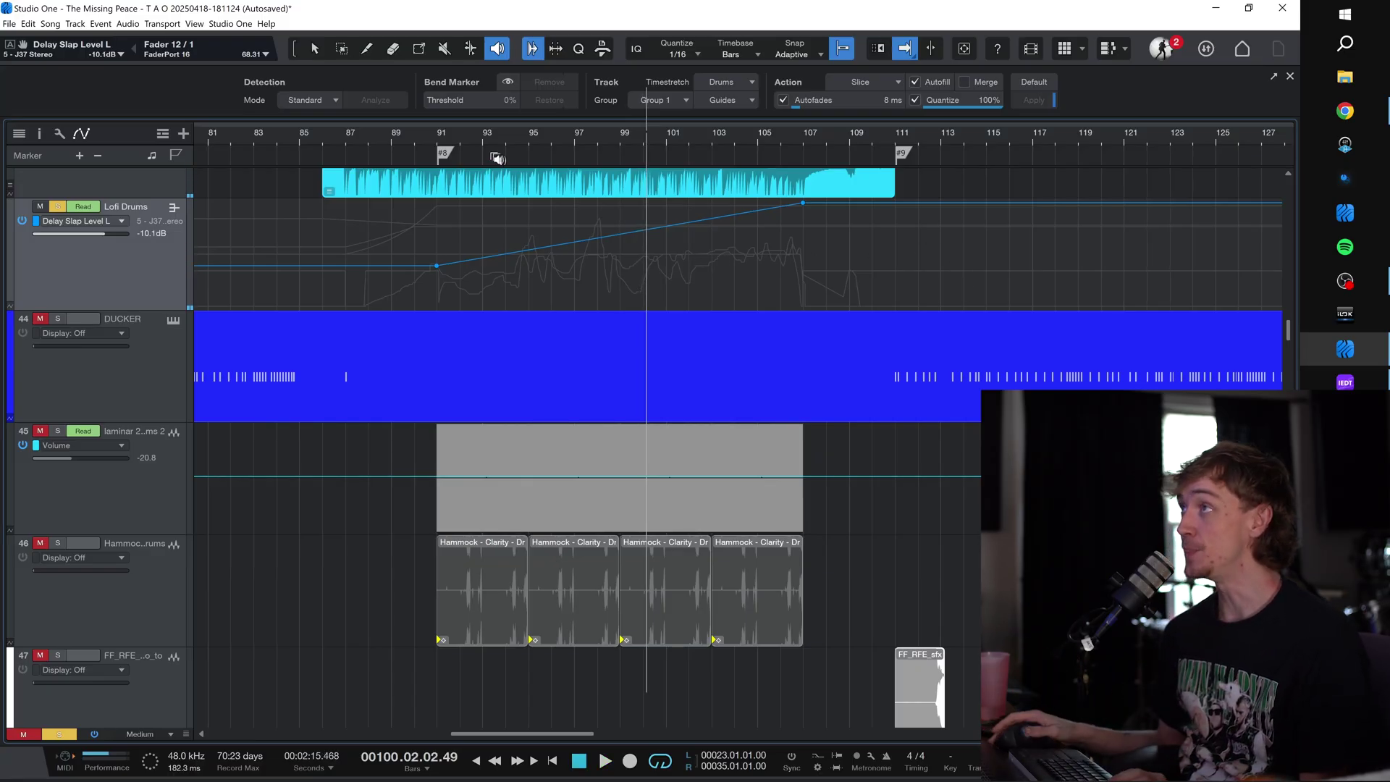
# Step: Play the laminar 2_drums track soloed from bar 35, with its channel and inserts shown in the mixer
pyautogui.scroll(-3, 484, 142)
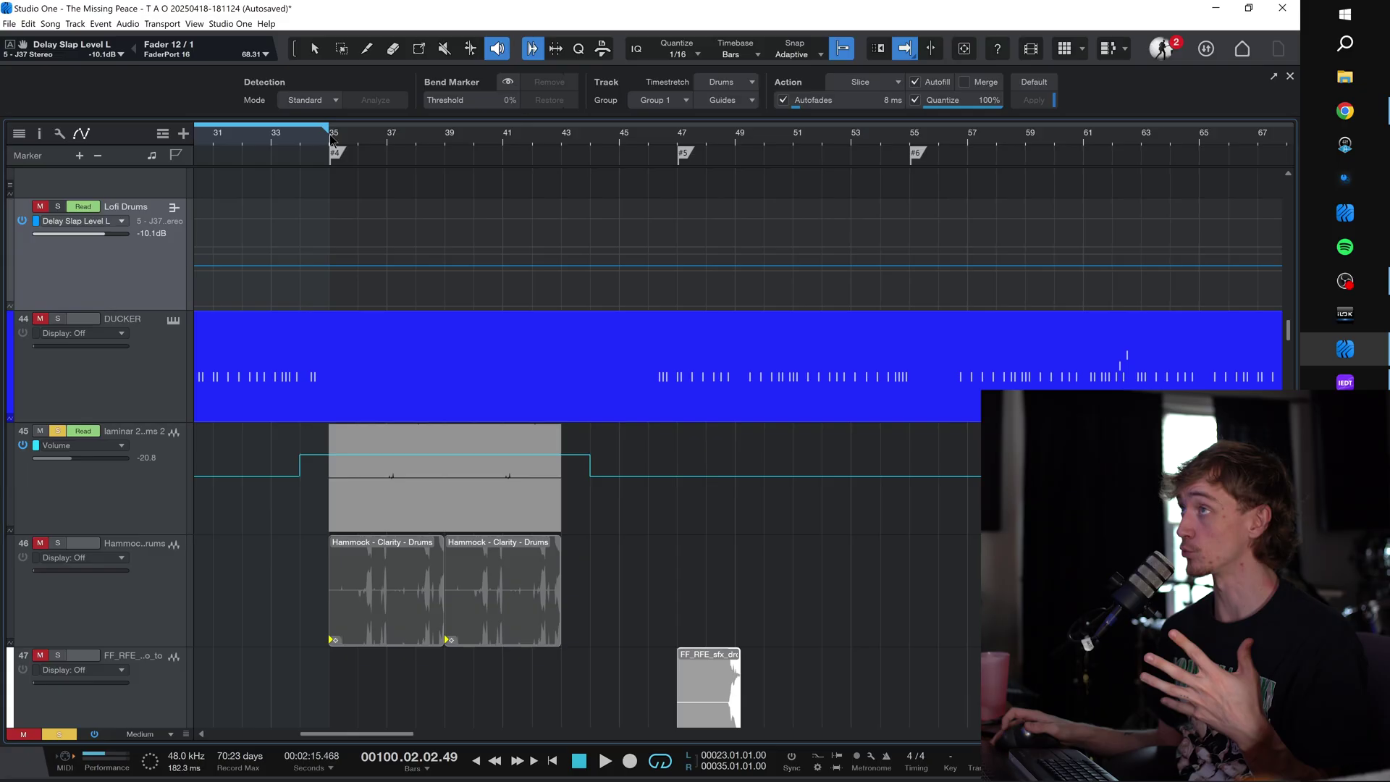
pyautogui.click(330, 139)
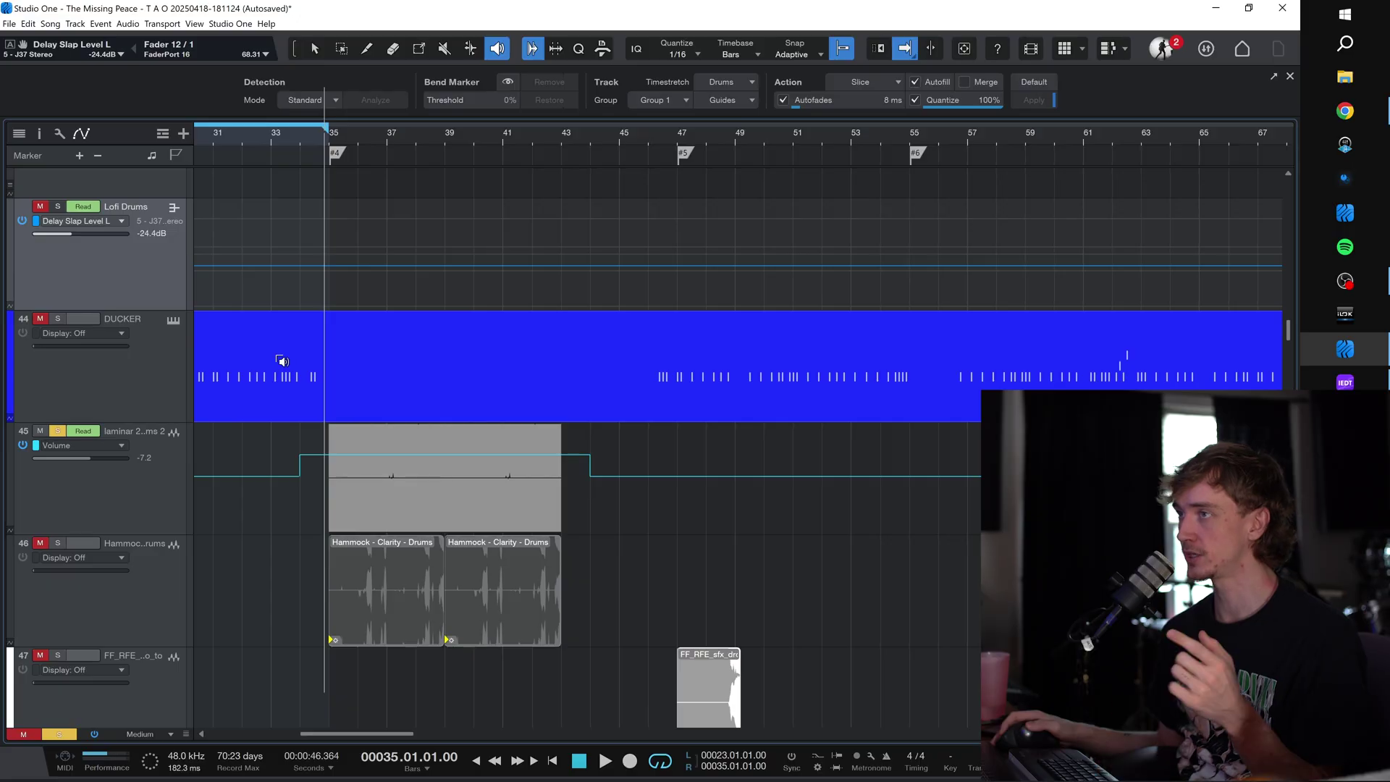
pyautogui.scroll(6, 330, 142)
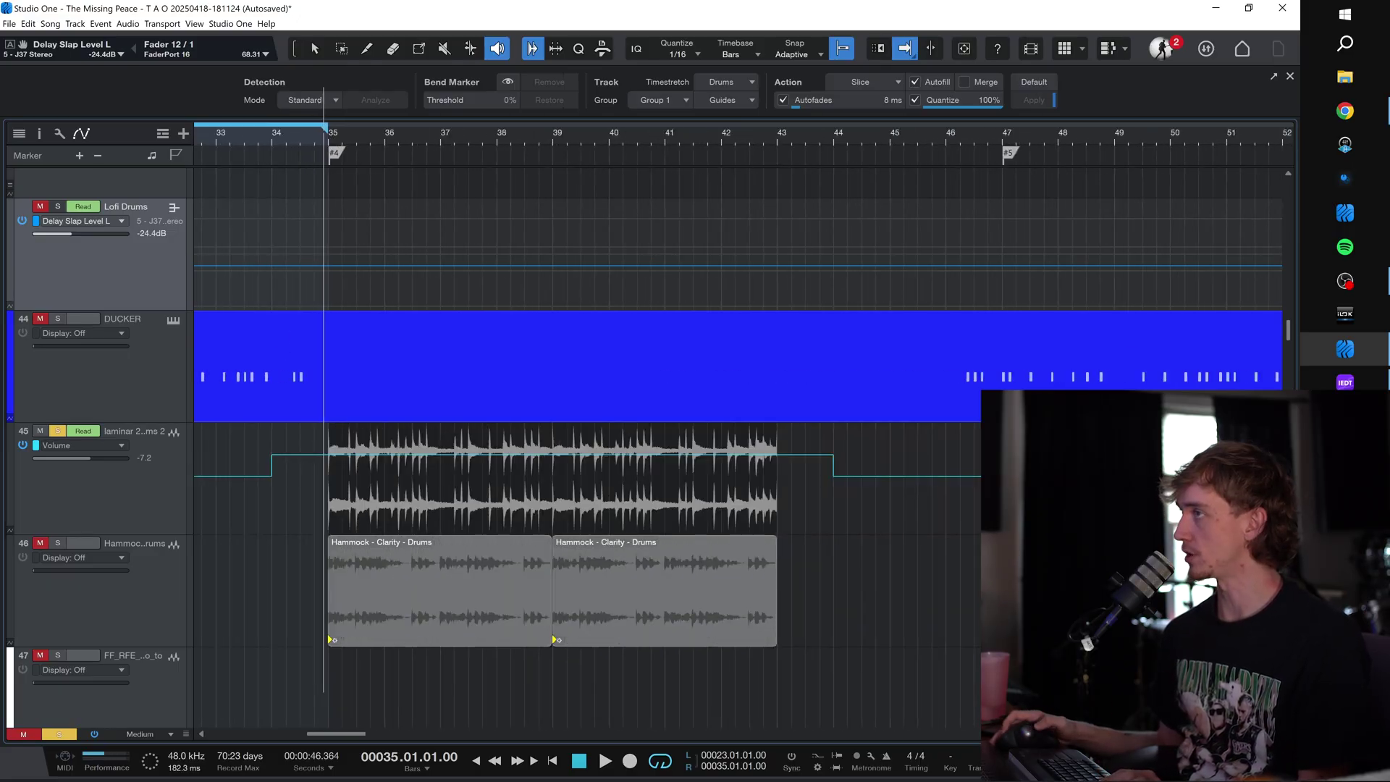
pyautogui.press('F3')
pyautogui.press('space')
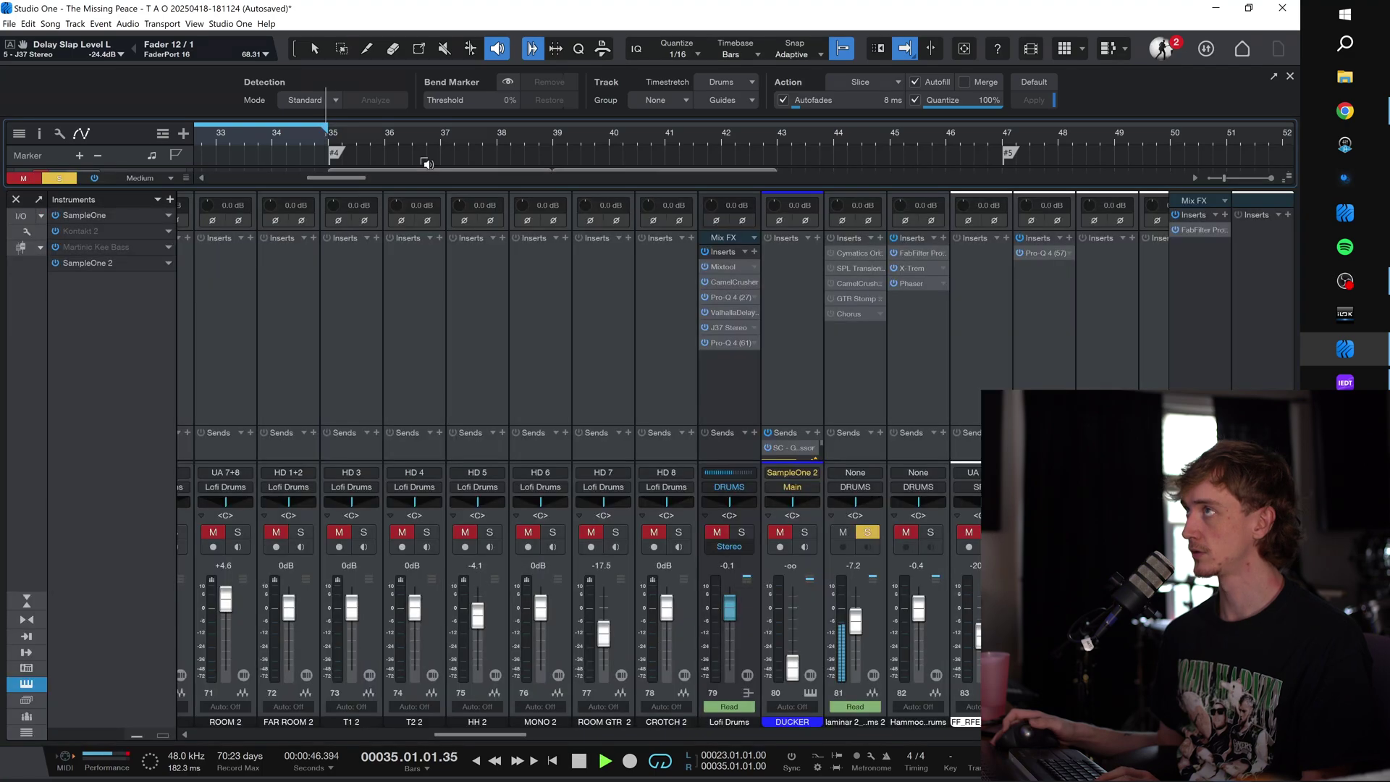
pyautogui.scroll(-3, 844, 378)
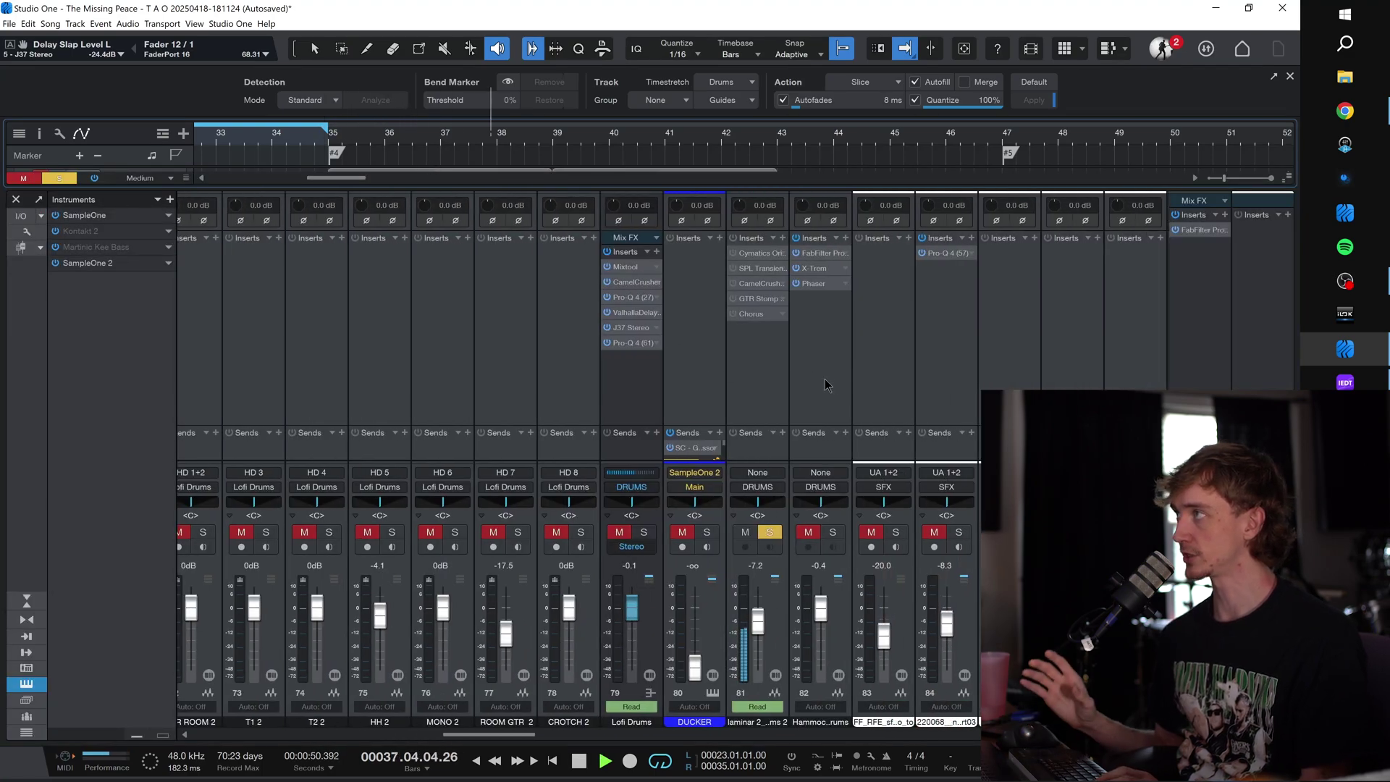
# Step: Open Cymatics Origin on the laminar 2_drums channel and enable it during playback
pyautogui.press('space')
pyautogui.click(737, 255)
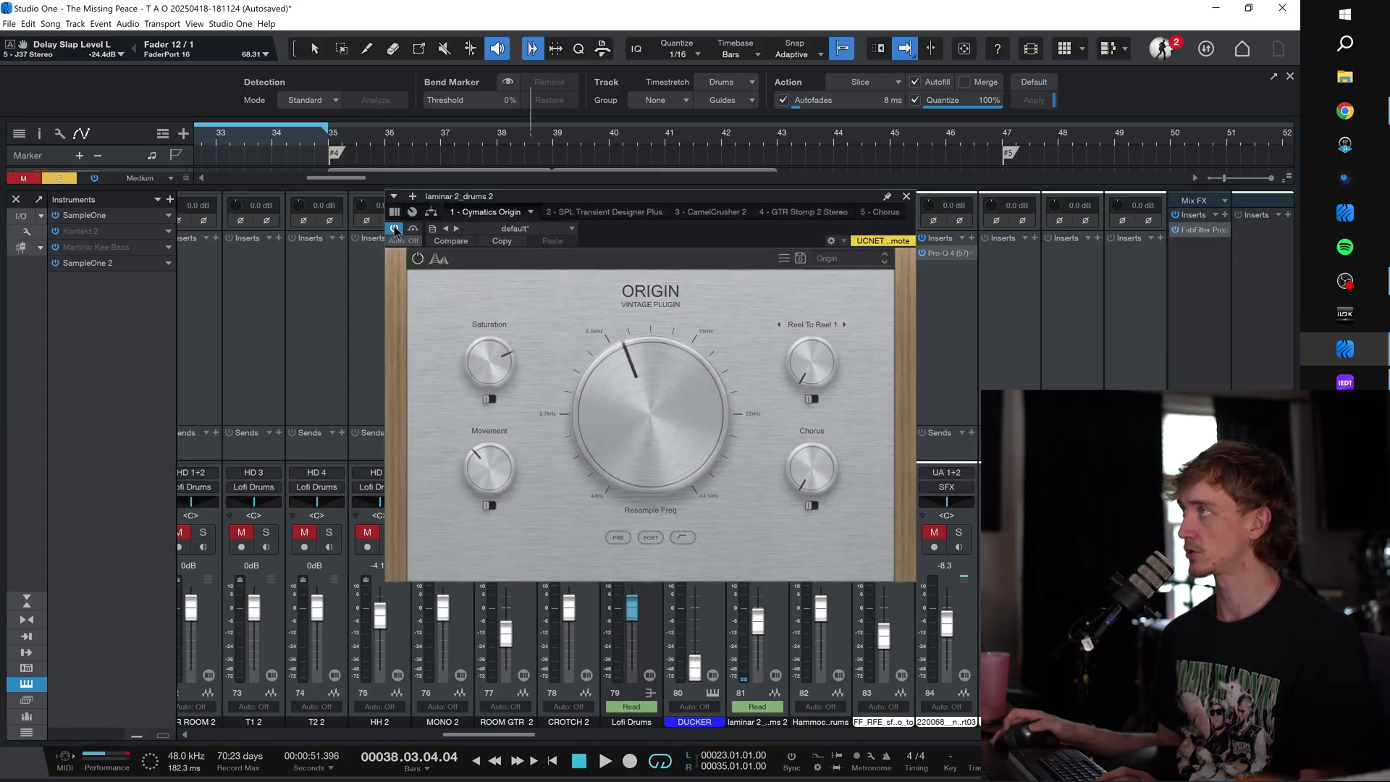
pyautogui.moveTo(664, 425)
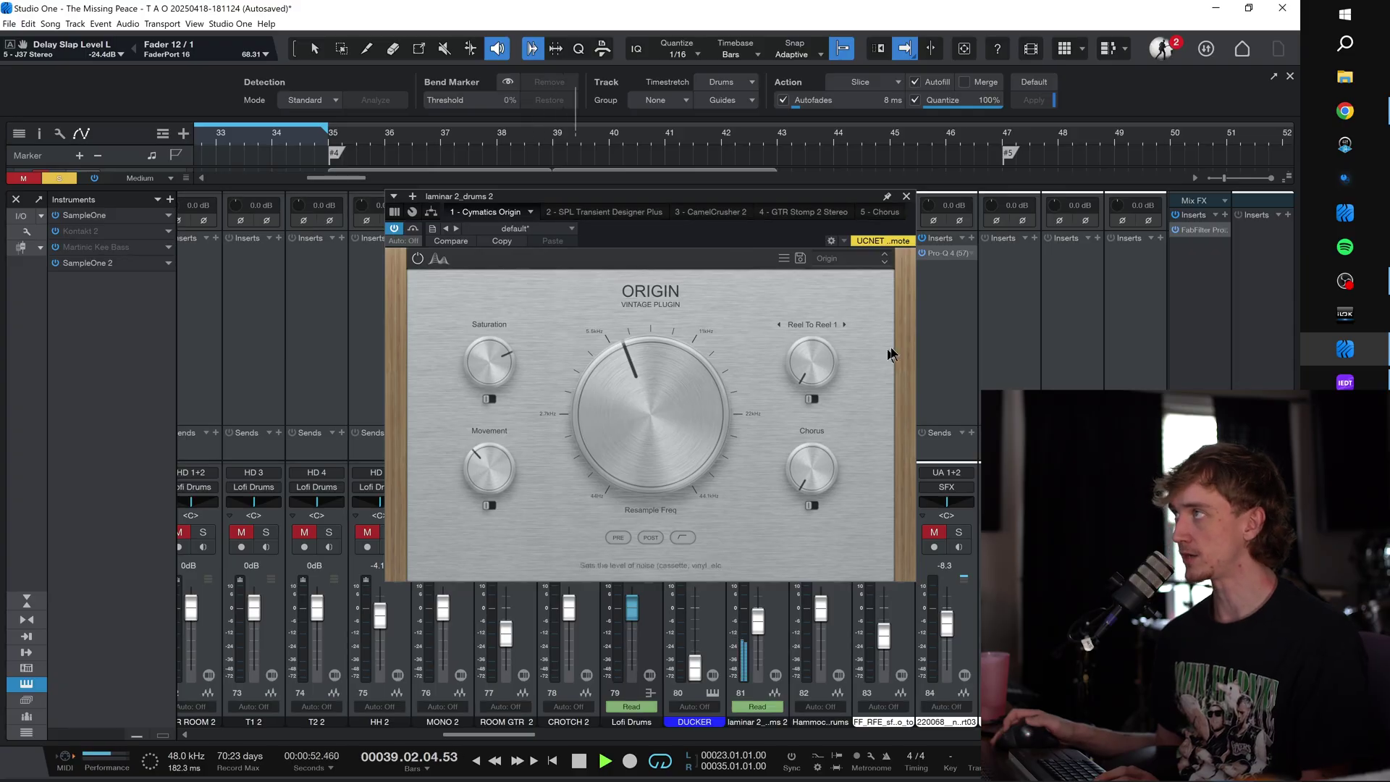
# Step: Enable SPL Transient Designer Plus on laminar 2_drums and set the loop range to bars 35 to 43
pyautogui.click(627, 213)
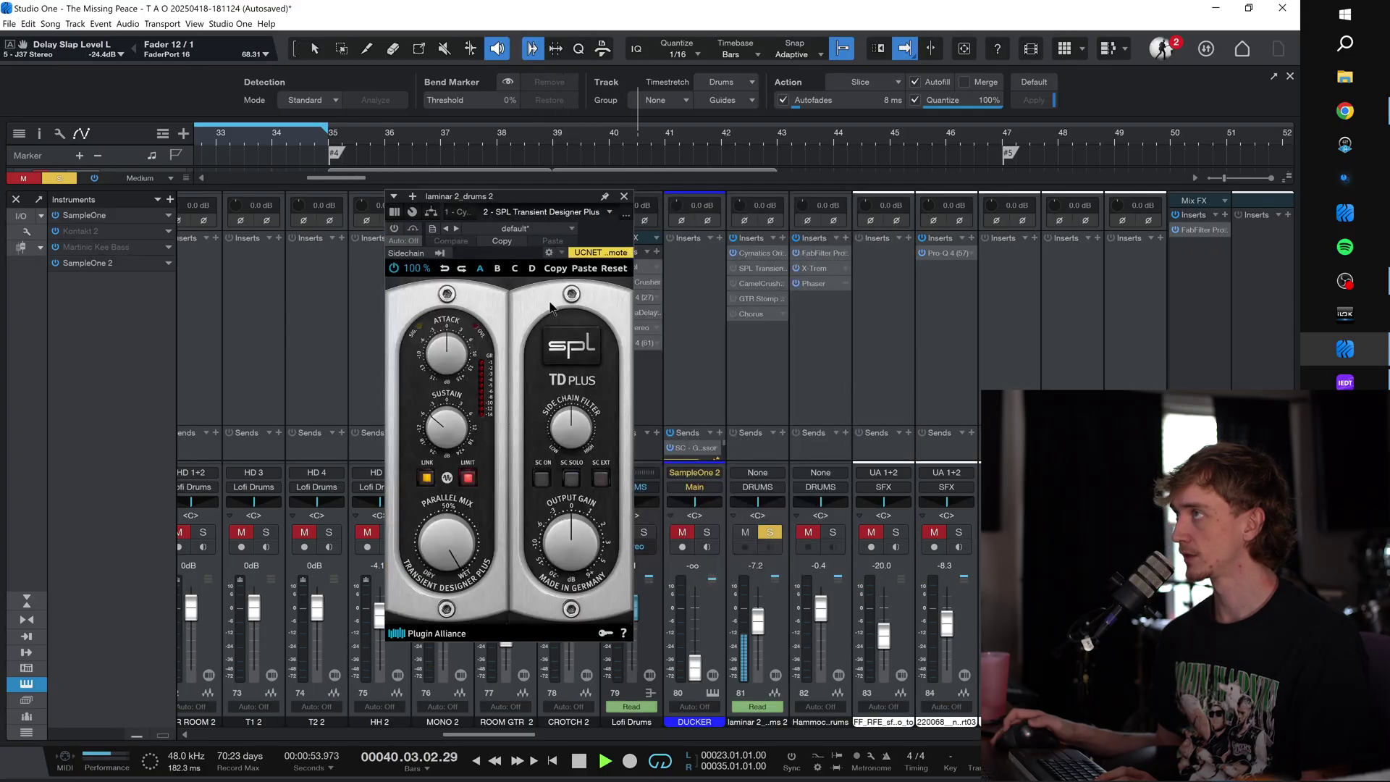
pyautogui.click(395, 229)
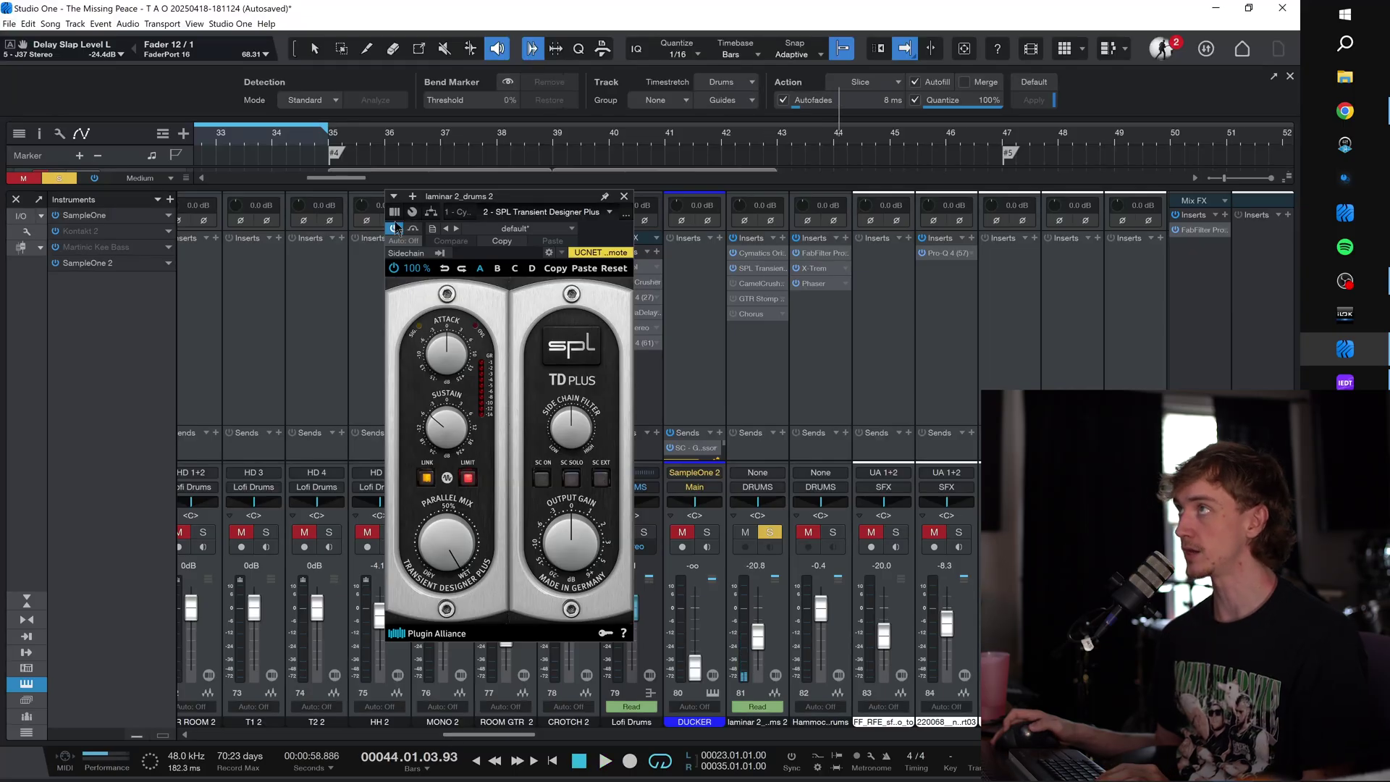
pyautogui.press('p')
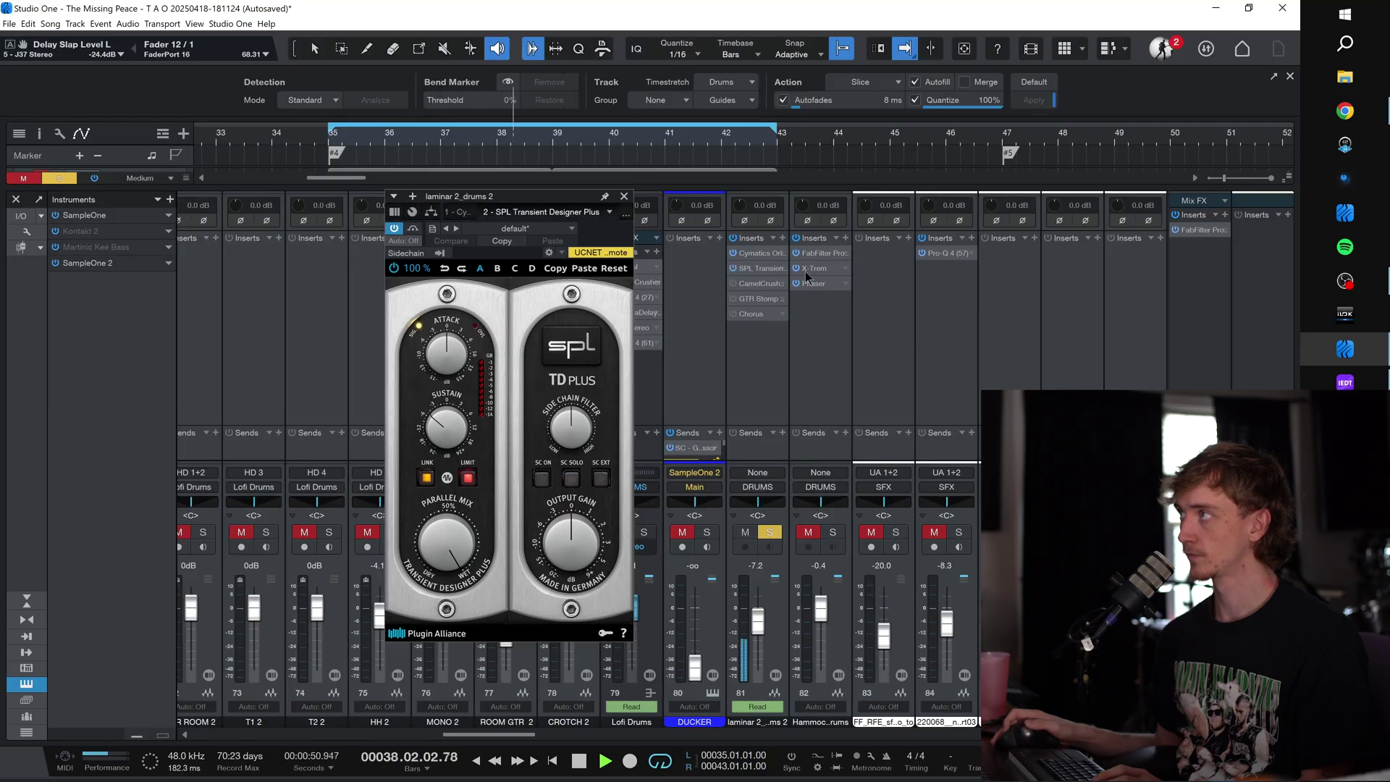
# Step: Enable CamelCrusher 2 and GTR Stomp 2 Stereo on laminar 2_drums, restarting playback from bar 35 for the second
pyautogui.click(748, 286)
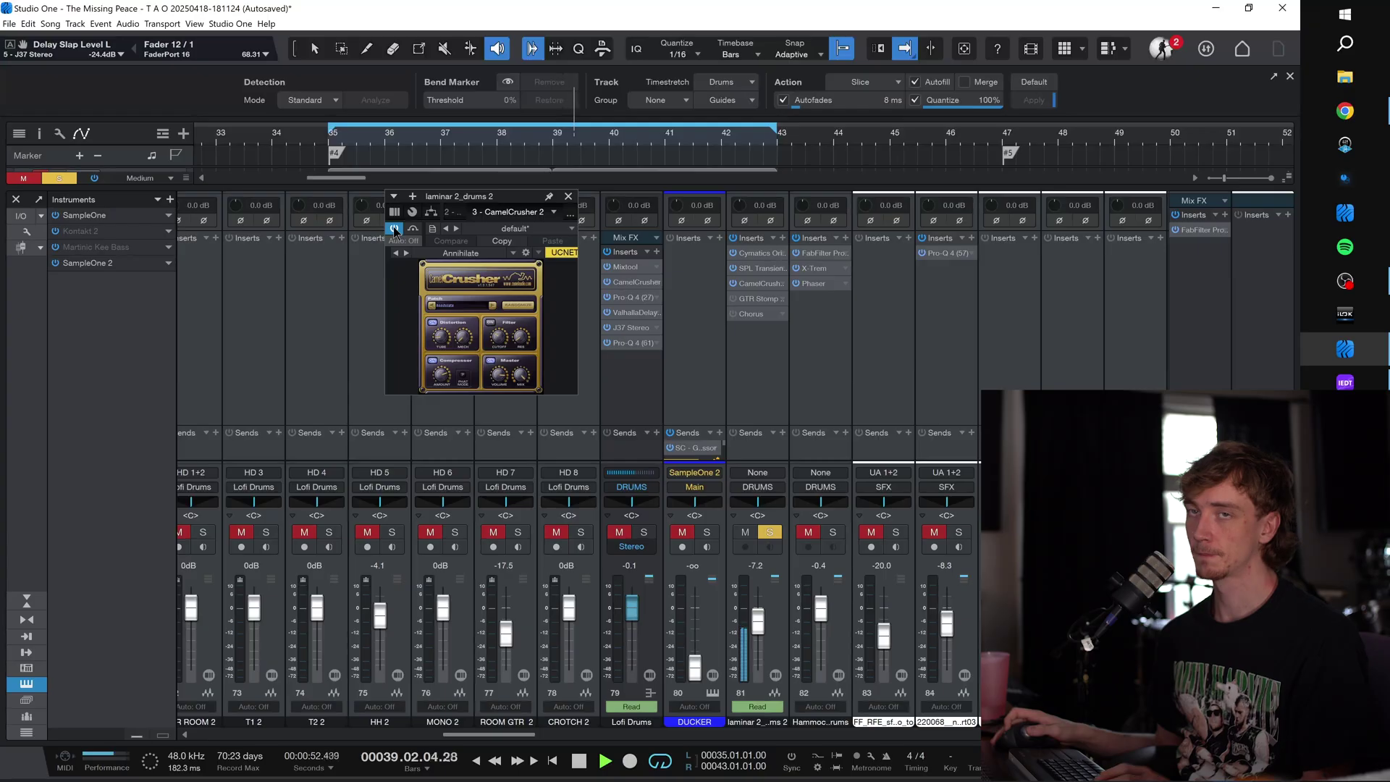
pyautogui.click(744, 300)
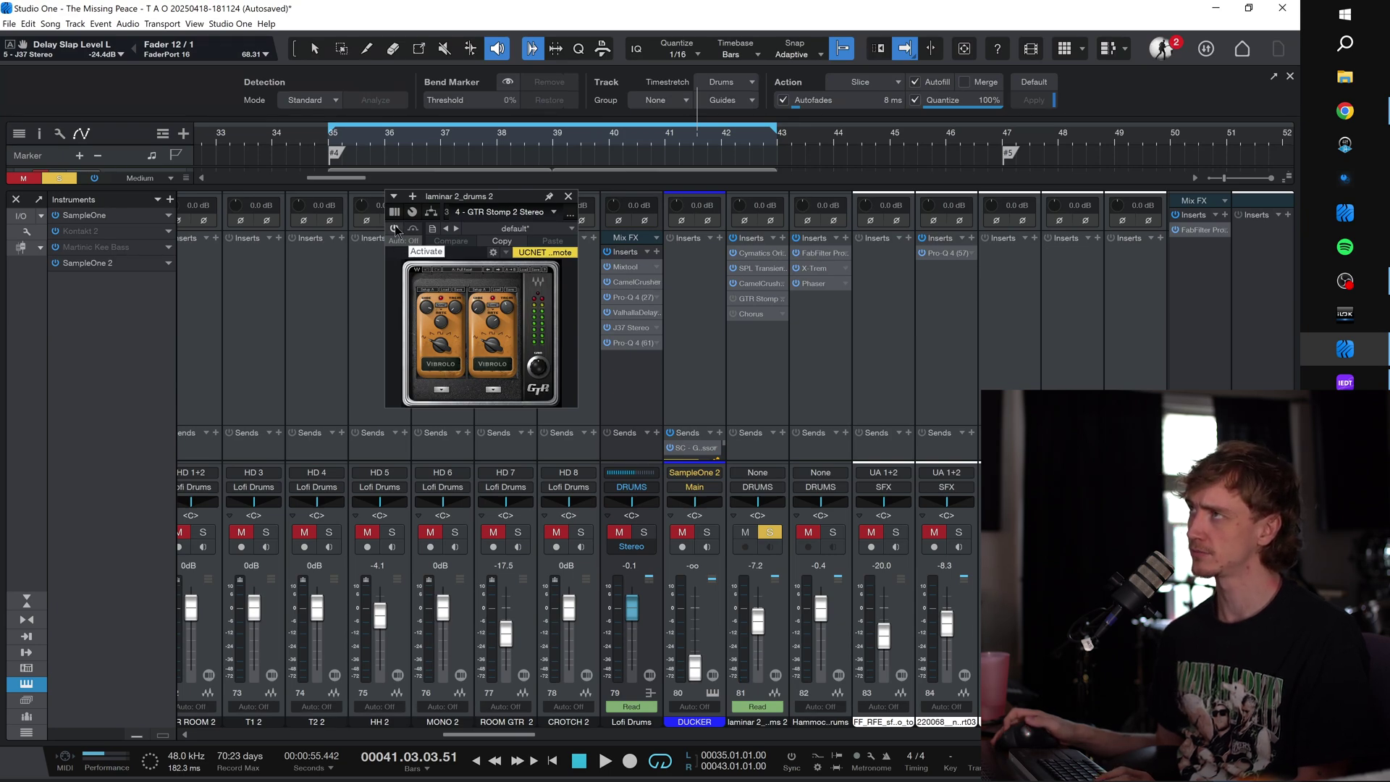
pyautogui.click(328, 141)
pyautogui.press('space')
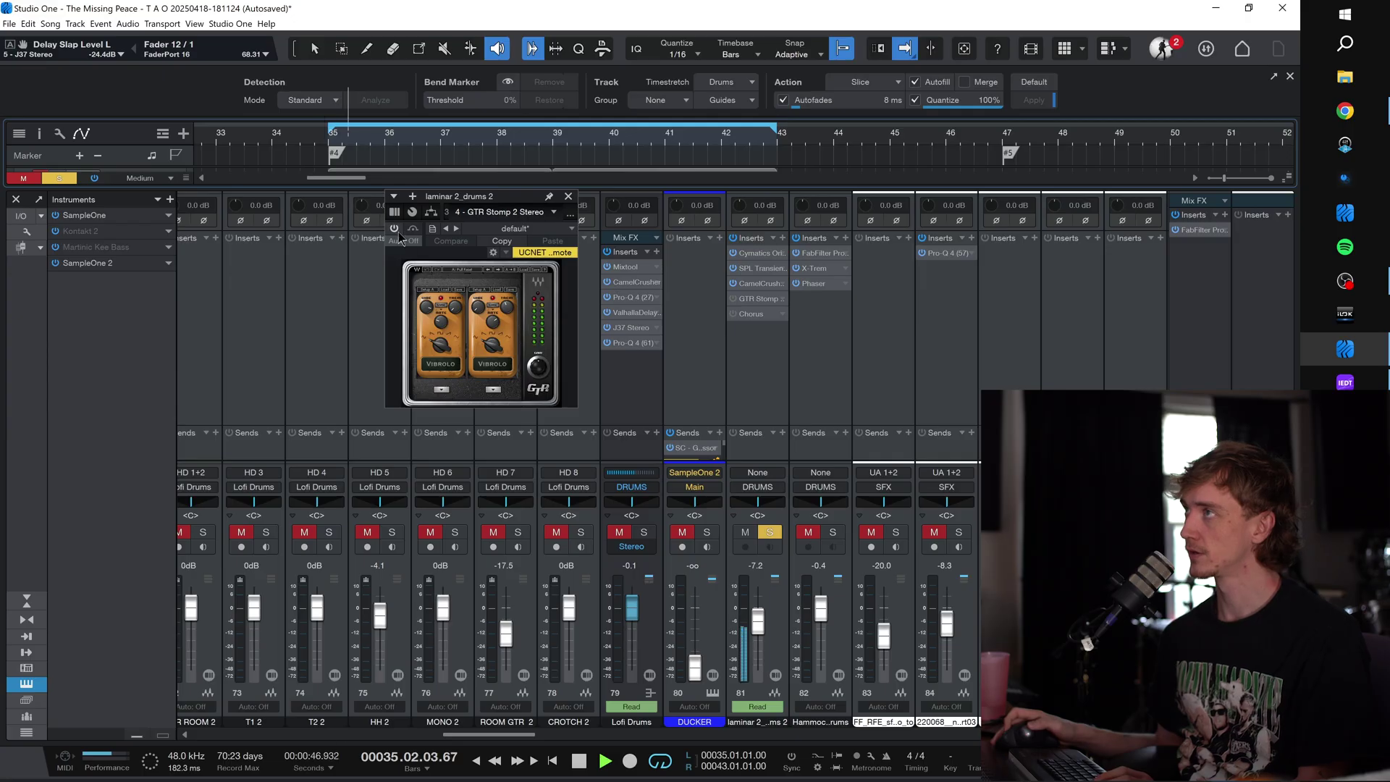
pyautogui.click(394, 229)
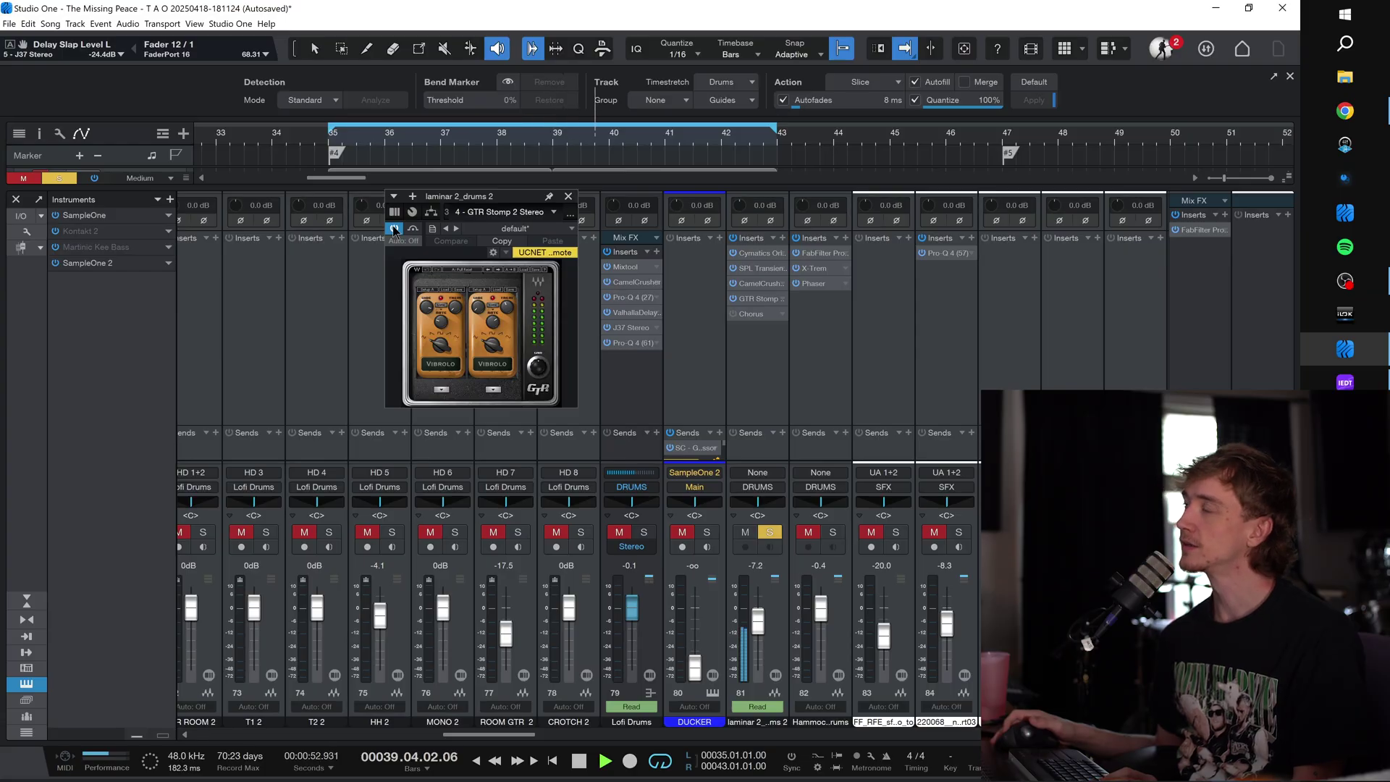
# Step: Enable Chorus on the laminar 2_drums channel during playback, close its window, and stop playback
pyautogui.click(753, 315)
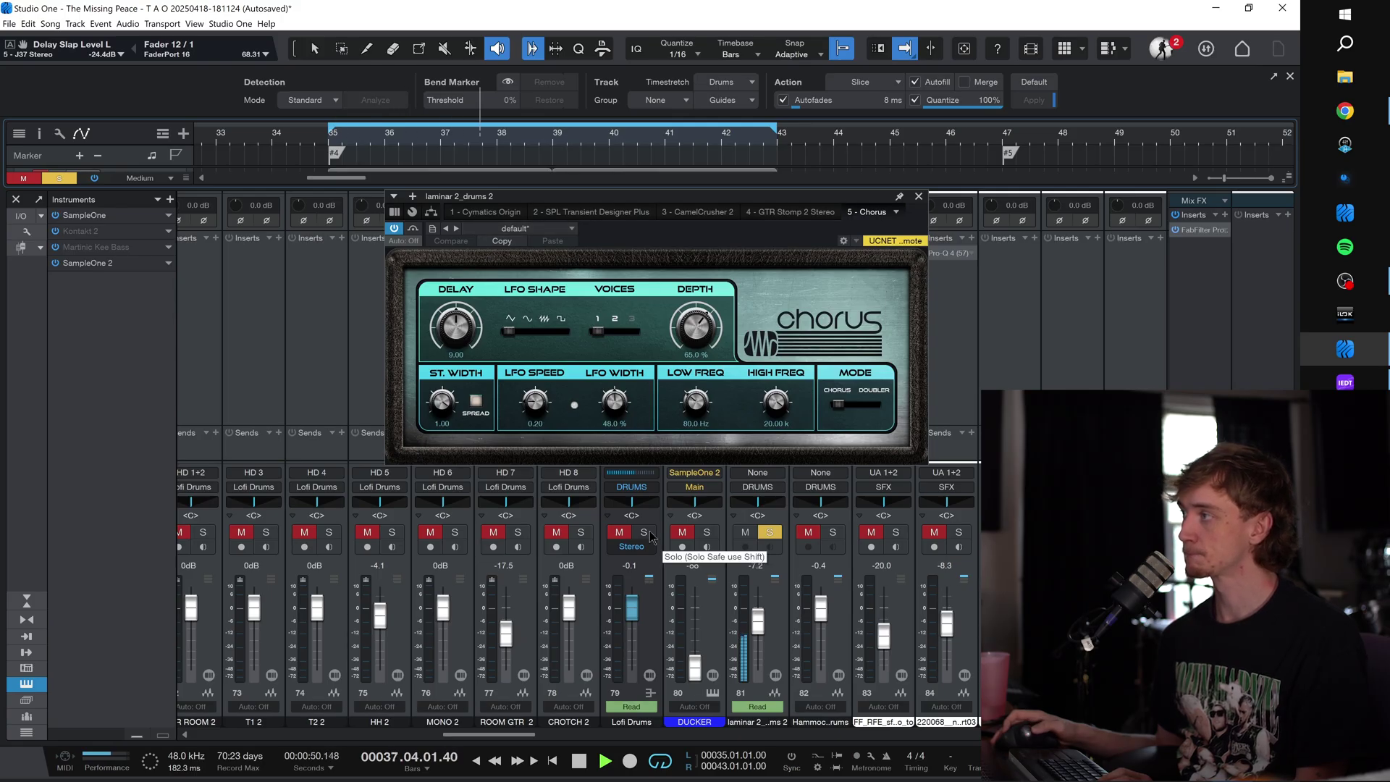
pyautogui.click(919, 197)
pyautogui.press('space')
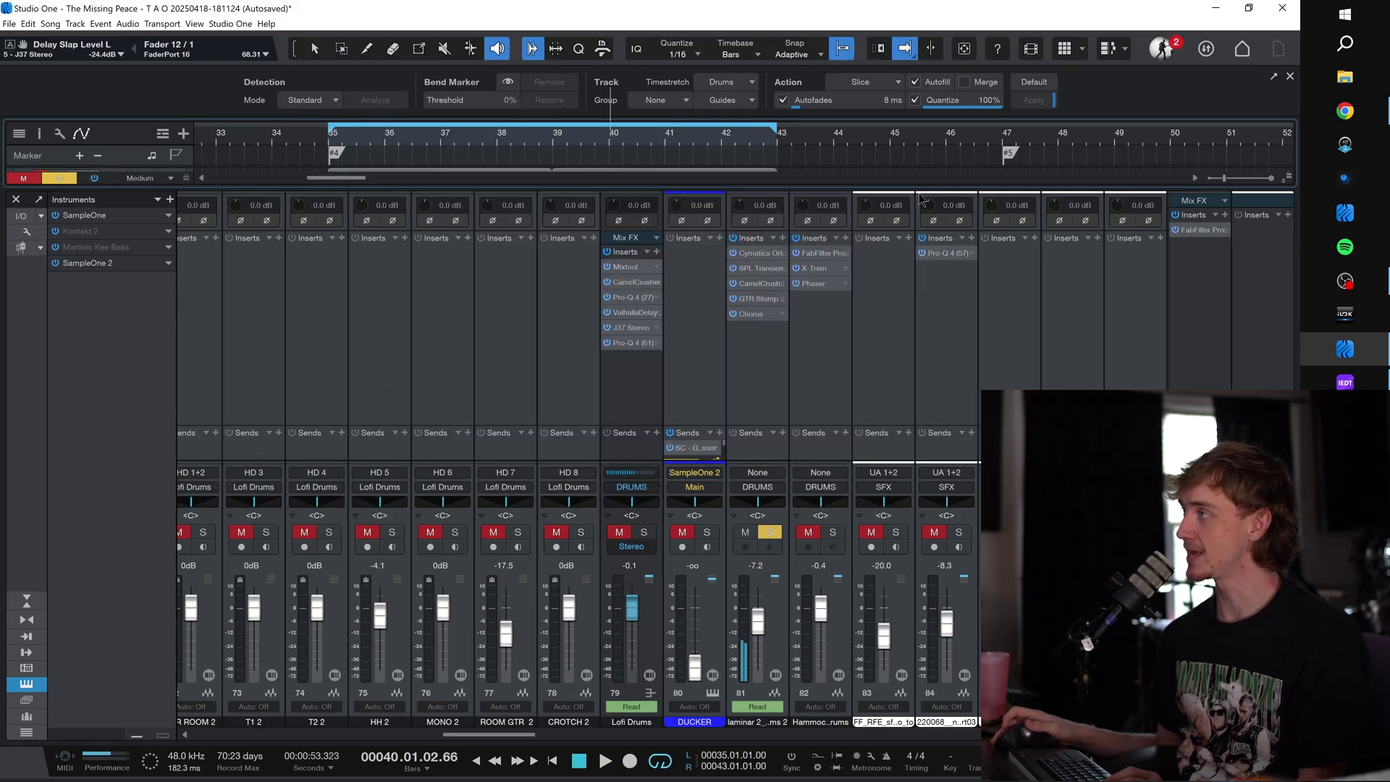
# Step: Solo the Hammock drums channel and place the playhead at bar 35, returning to the mixer
pyautogui.click(832, 533)
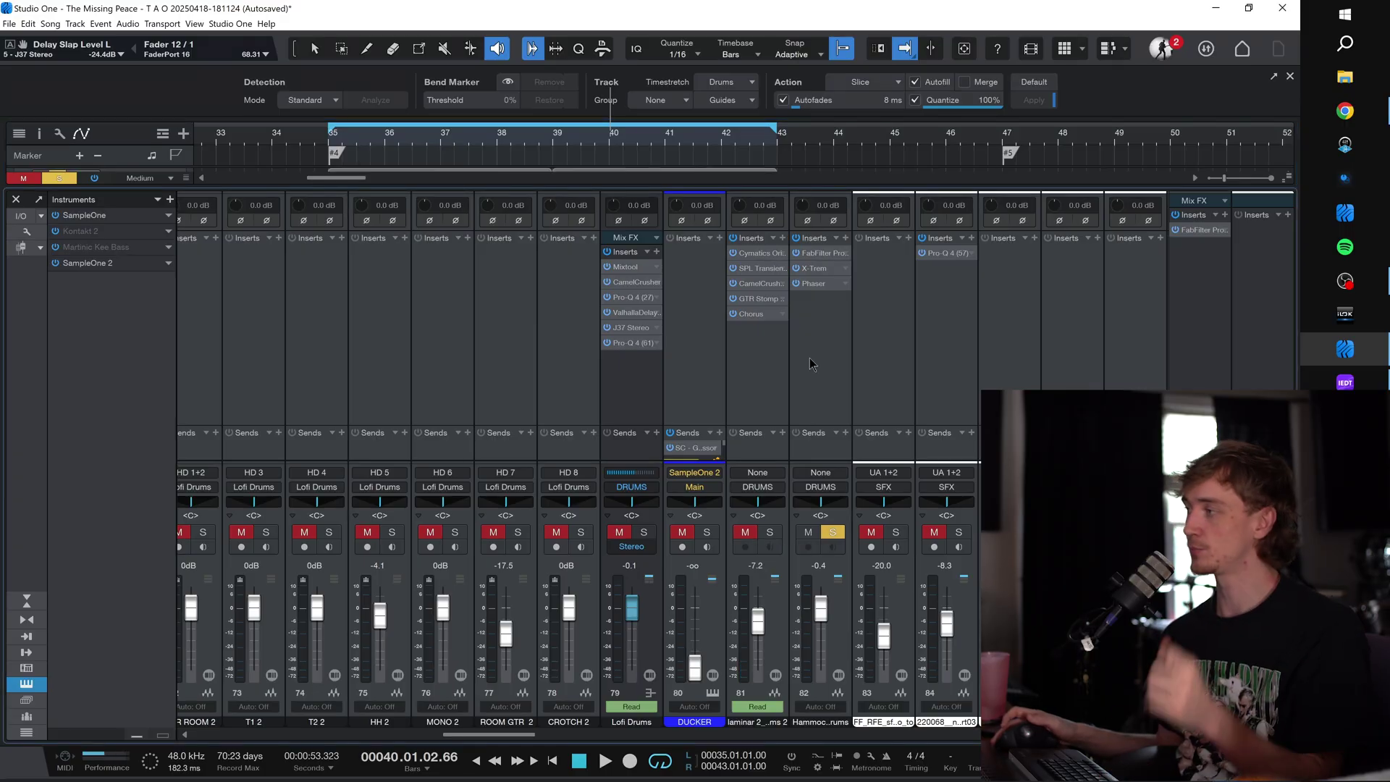
pyautogui.press('F3')
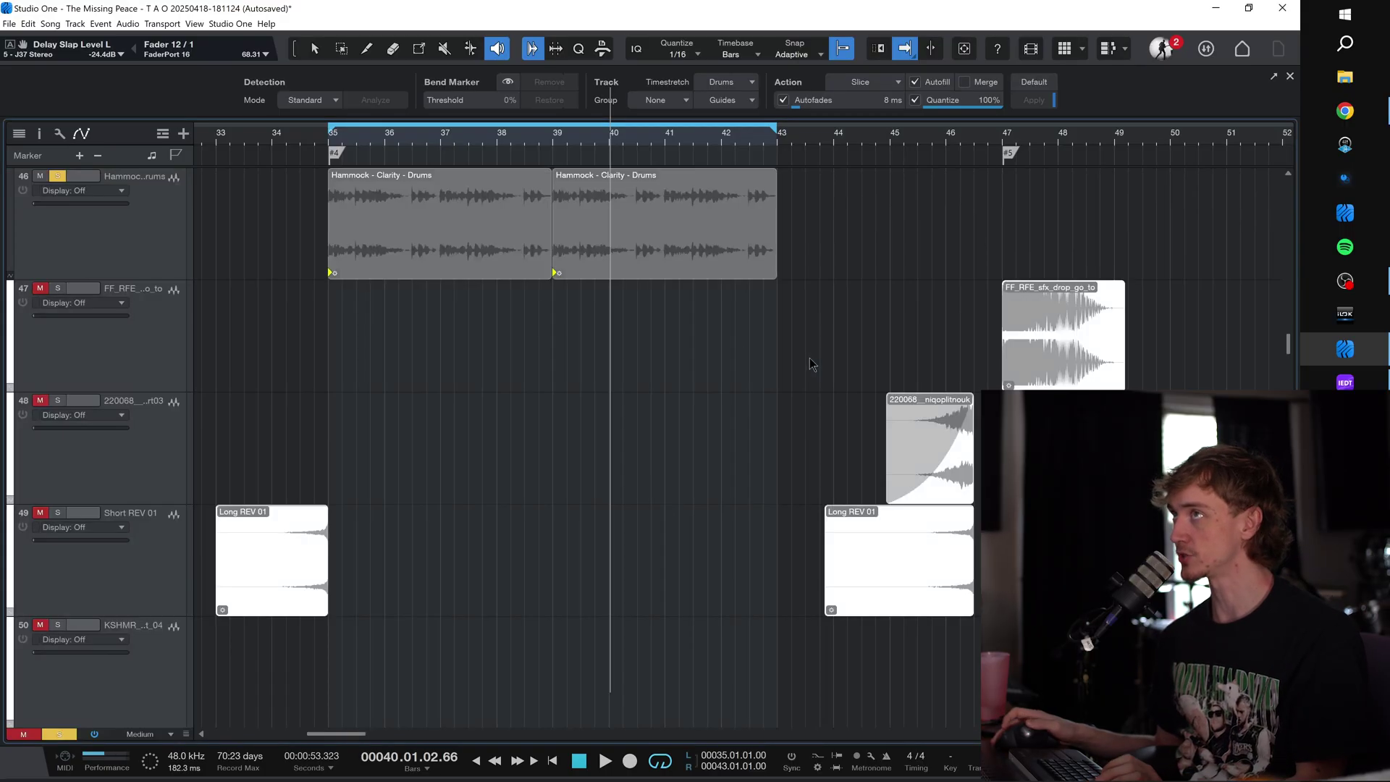
pyautogui.scroll(3, 491, 353)
pyautogui.click(331, 143)
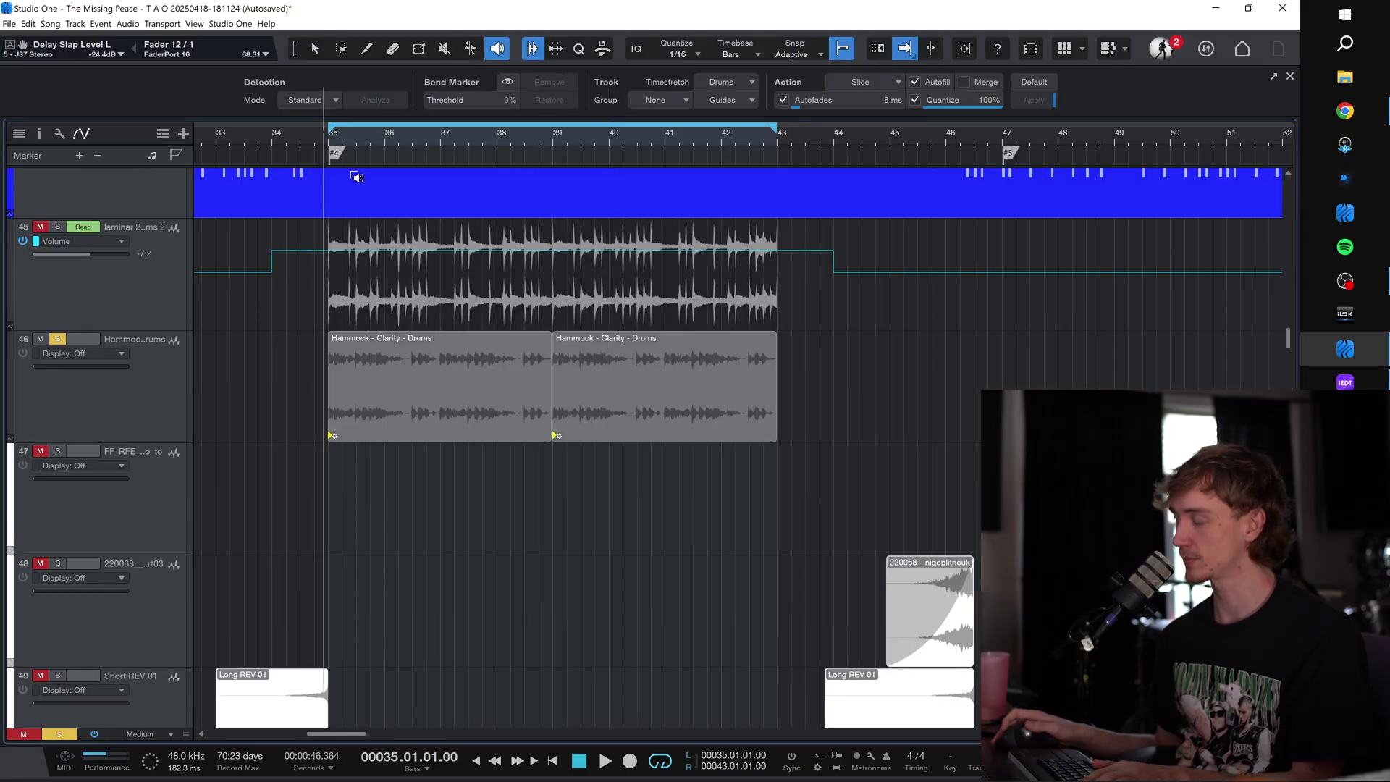
pyautogui.press('F3')
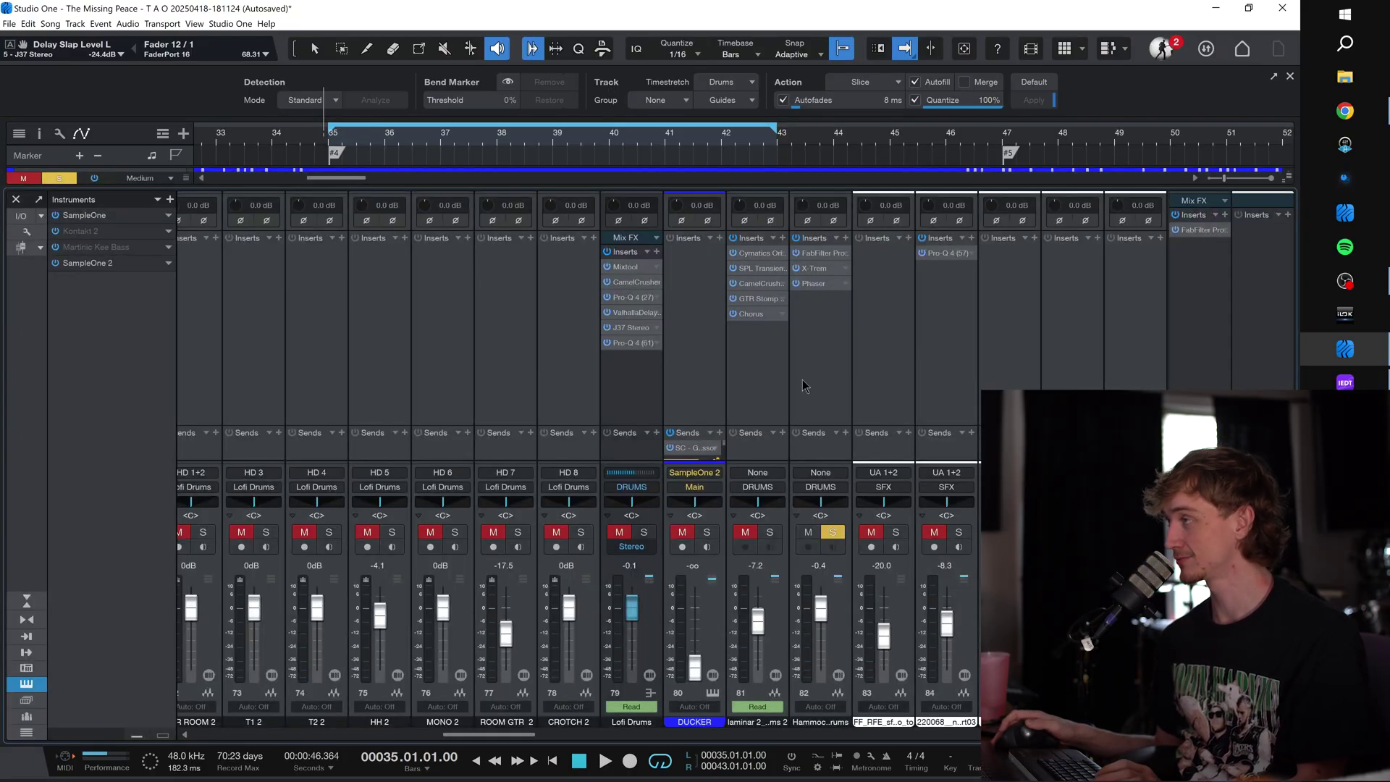
# Step: Inspect X-Trem and Phaser on the Hammock drums channel and compare playback with all its inserts bypassed
pyautogui.click(815, 269)
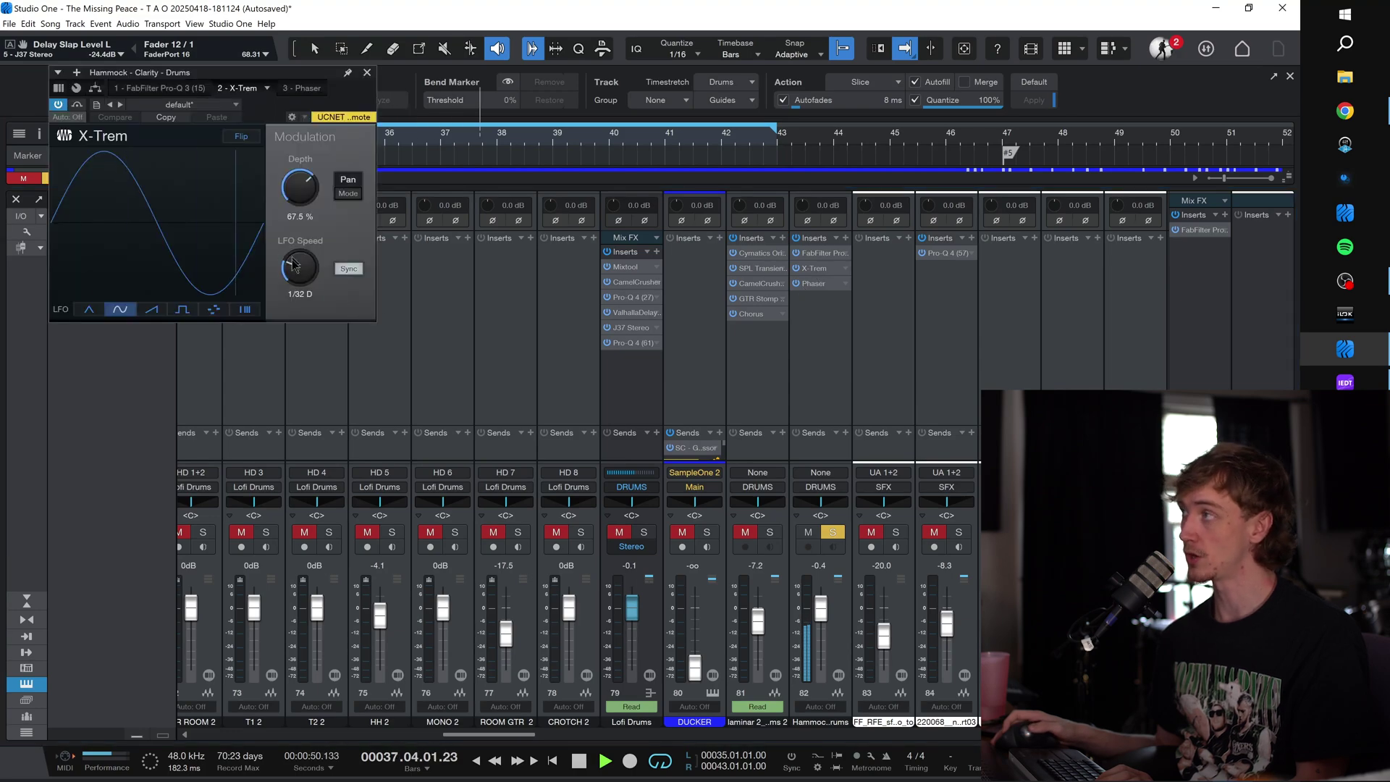
pyautogui.click(809, 285)
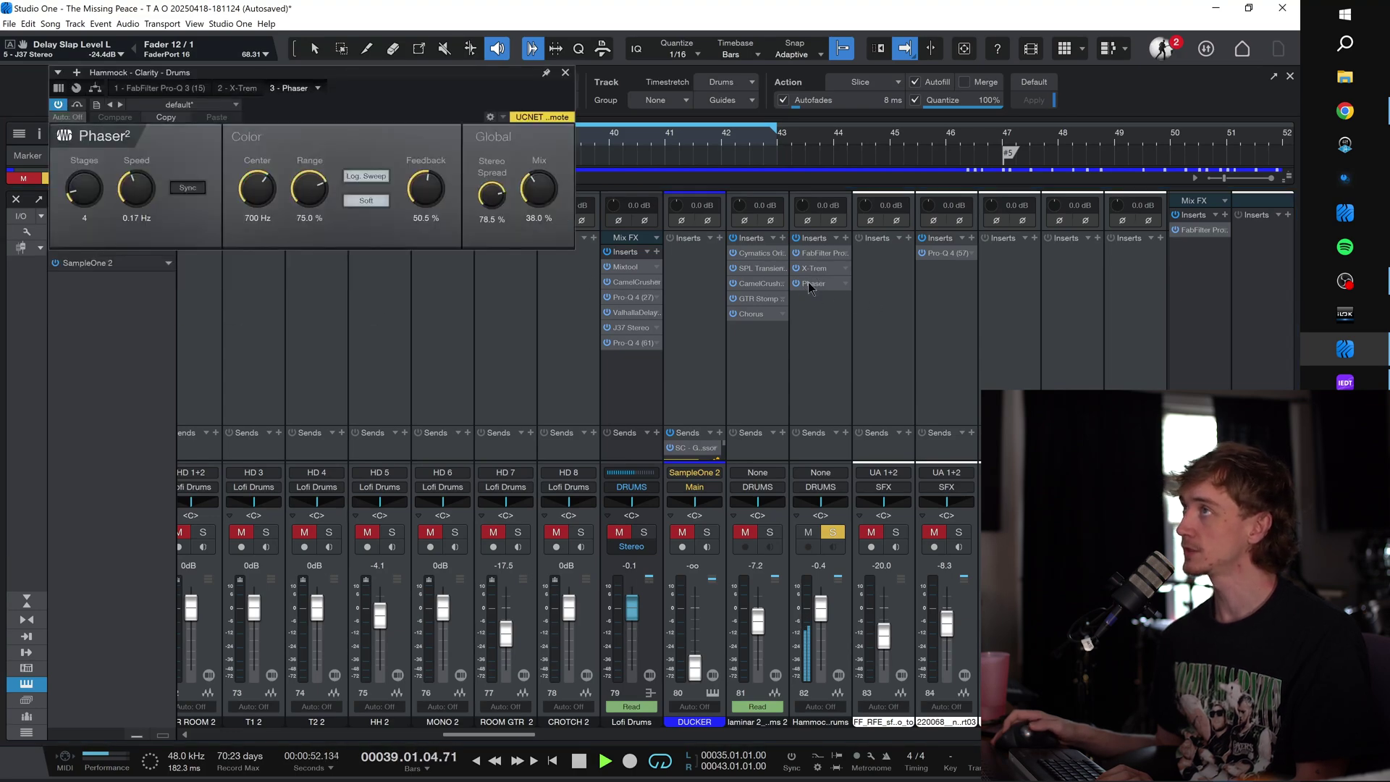
pyautogui.click(795, 239)
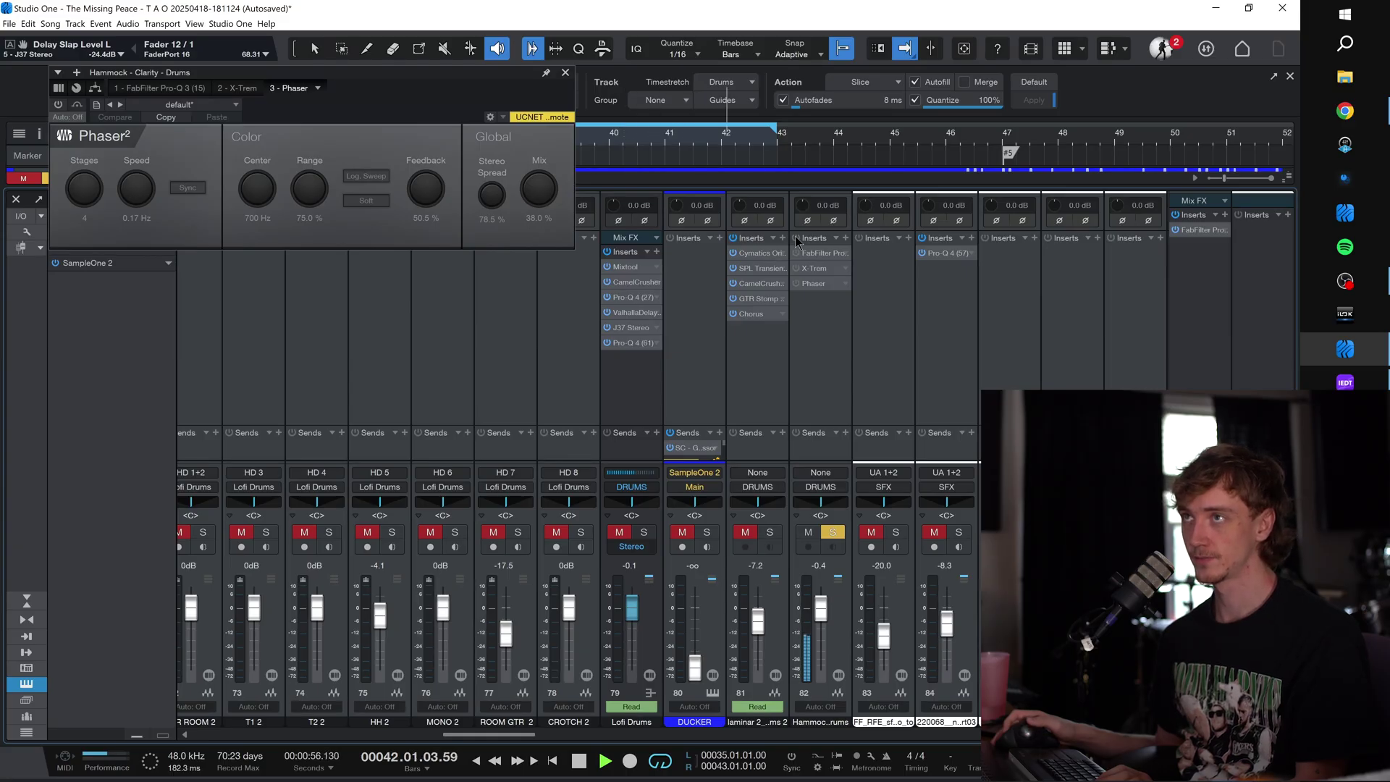
pyautogui.click(796, 240)
# Step: Review Pro-Q 3 and Phaser on the Hammock drums and compare playback with X-Trem bypassed, finishing with playback stopped
pyautogui.click(823, 254)
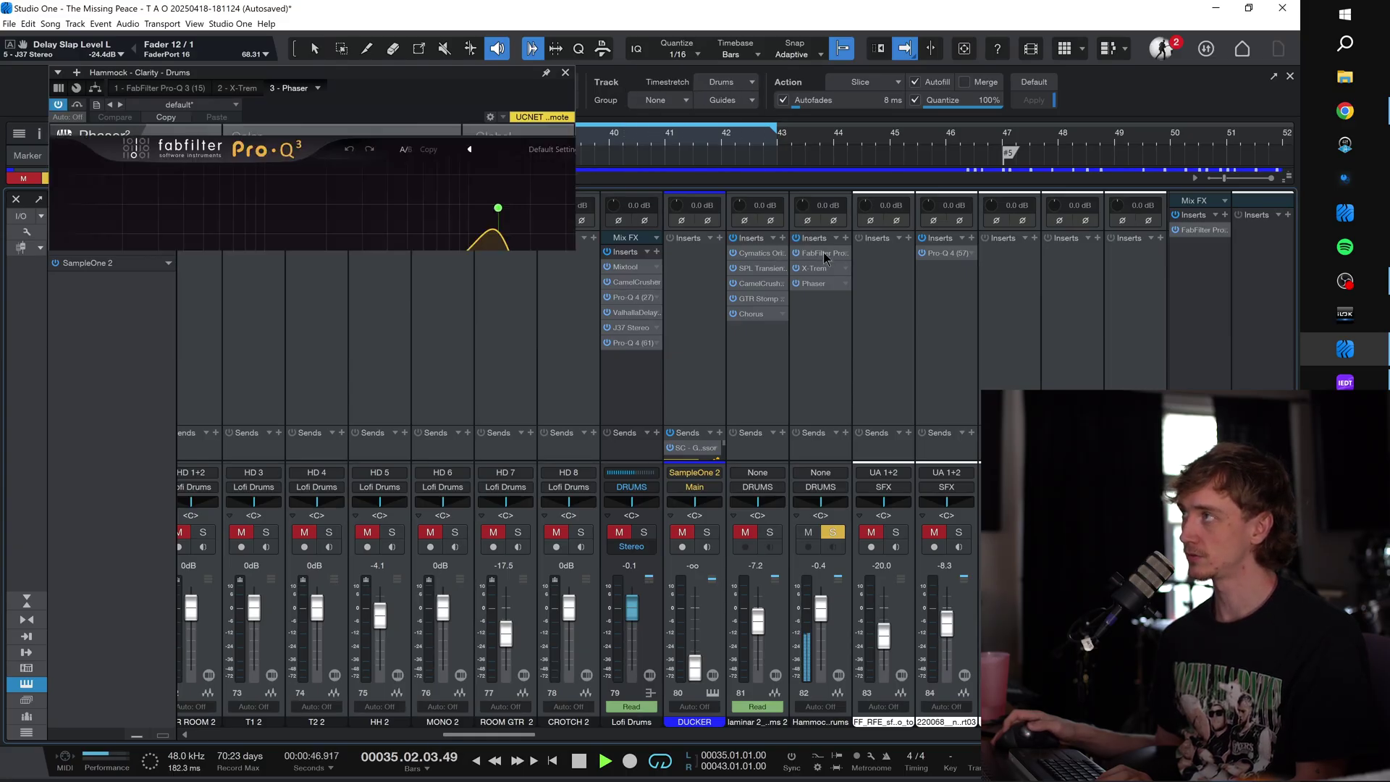
pyautogui.click(255, 88)
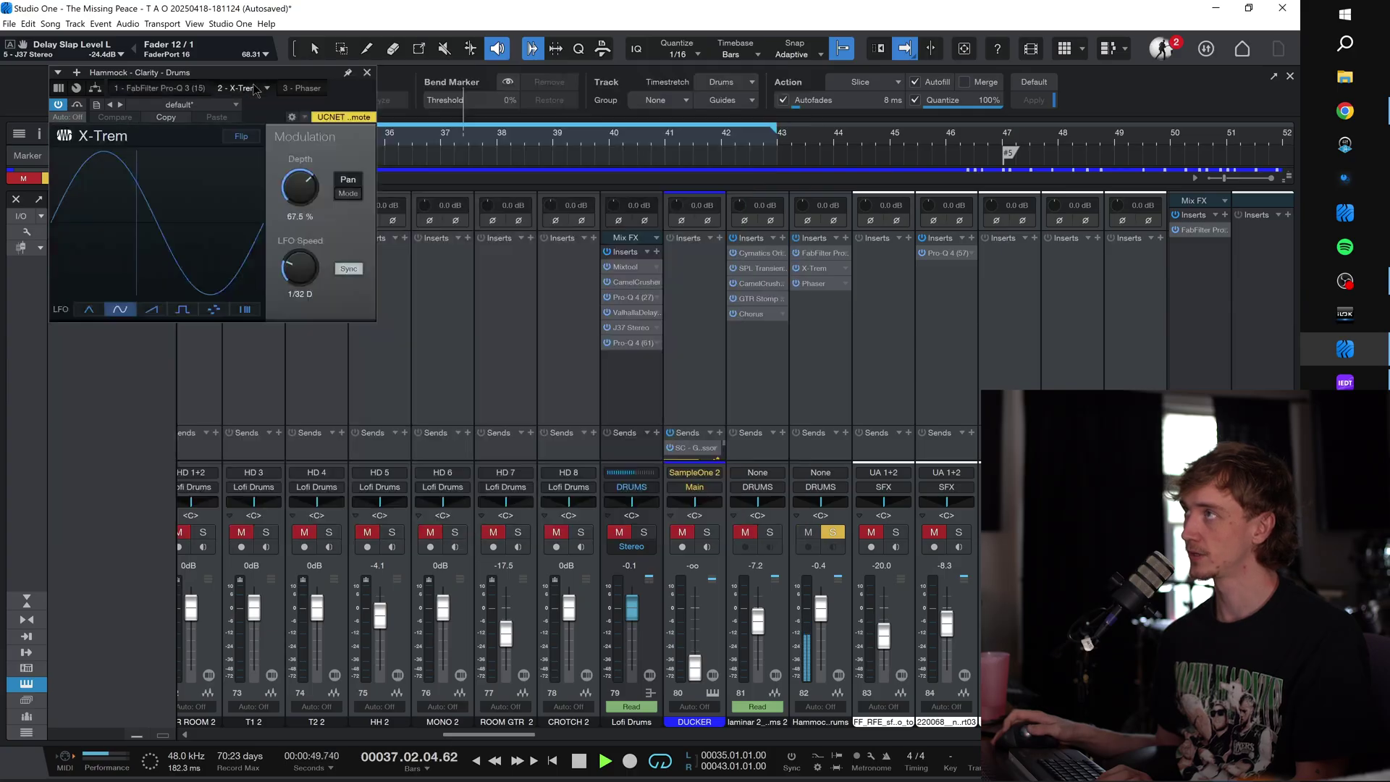
pyautogui.click(58, 105)
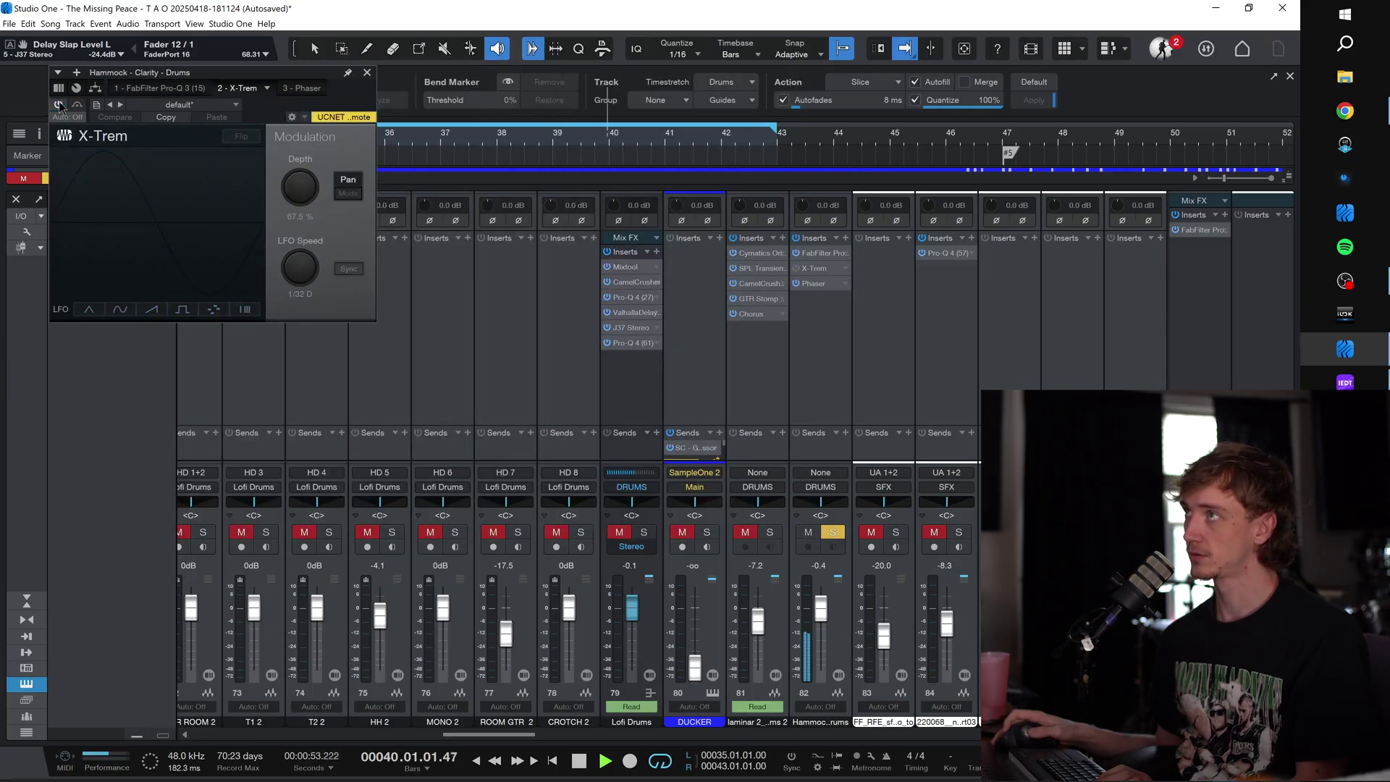
pyautogui.click(58, 105)
pyautogui.click(818, 285)
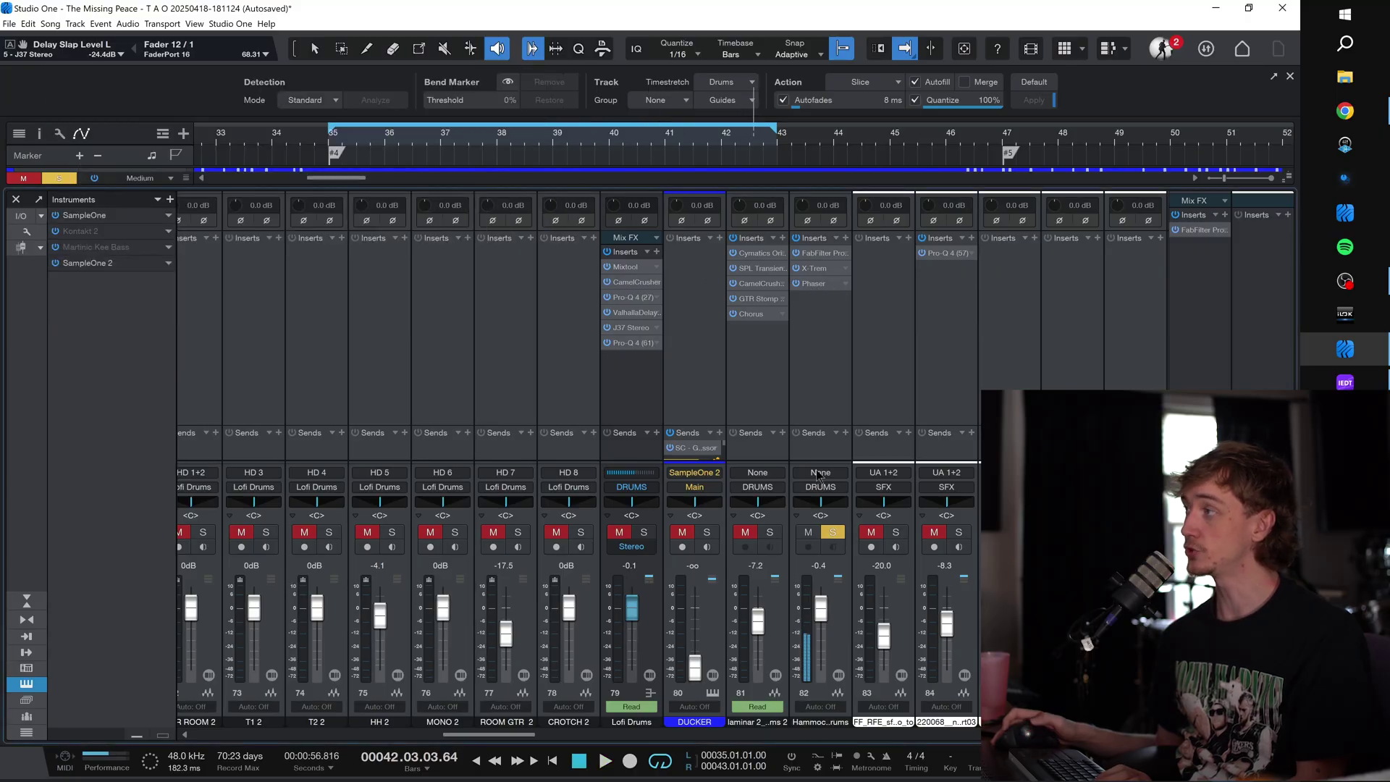
pyautogui.press('space')
pyautogui.click(566, 72)
# Step: Audition the laminar 2_drums and Hammock drums loops together from bar 35 in the arrangement
pyautogui.press('F3')
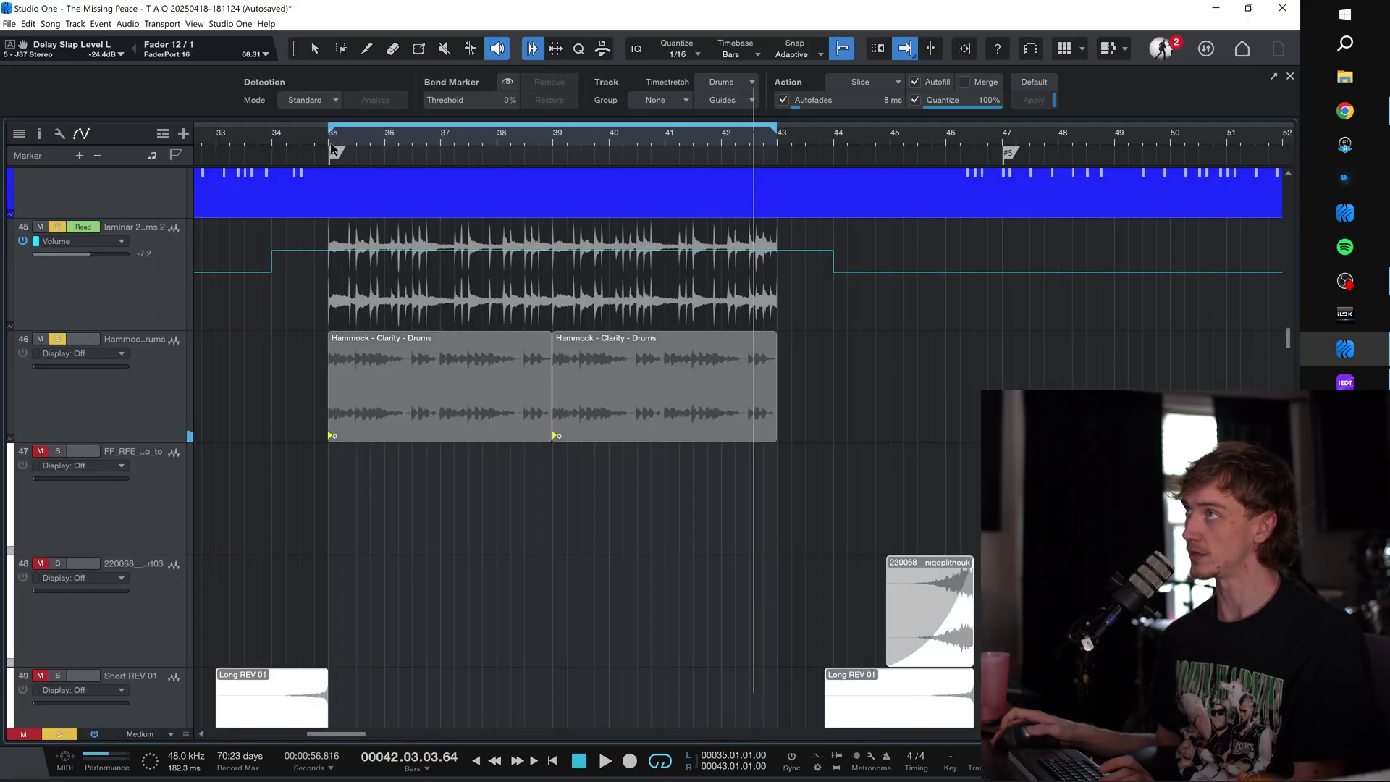
pyautogui.press('space')
pyautogui.scroll(-10, 369, 138)
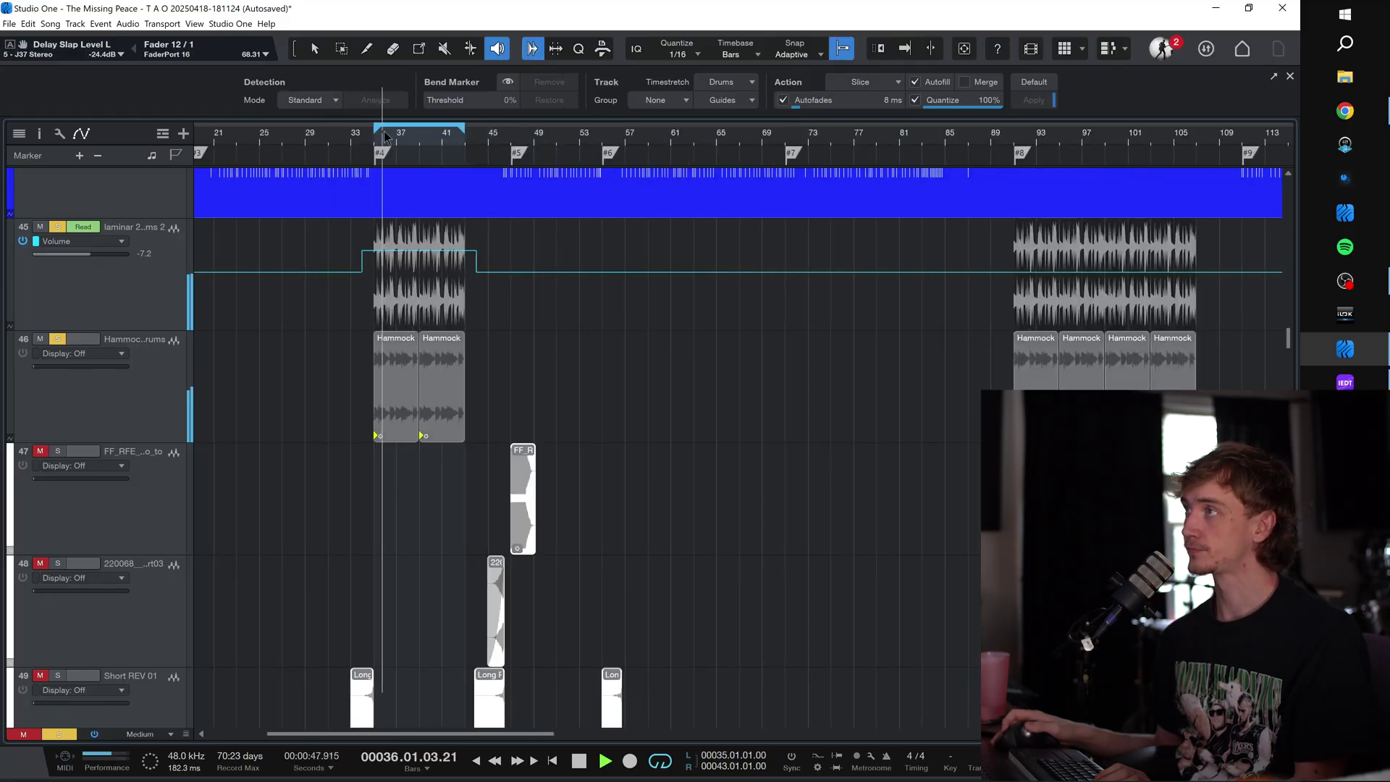
pyautogui.press('f')
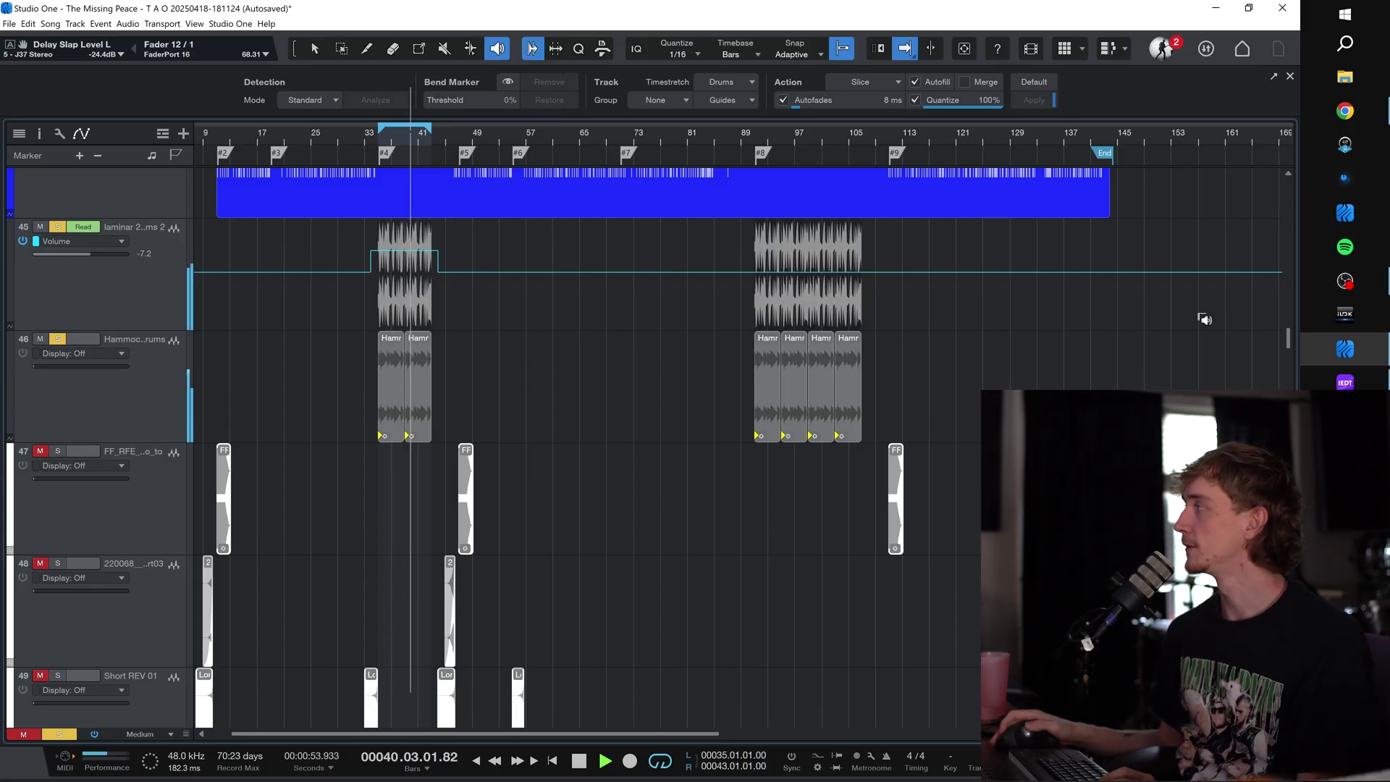
pyautogui.press('space')
# Step: Audition the laminar 2_drums and Hammock loops from marker #8 with the mixer open
pyautogui.hscroll(2, 670, 332)
pyautogui.scroll(2, 673, 297)
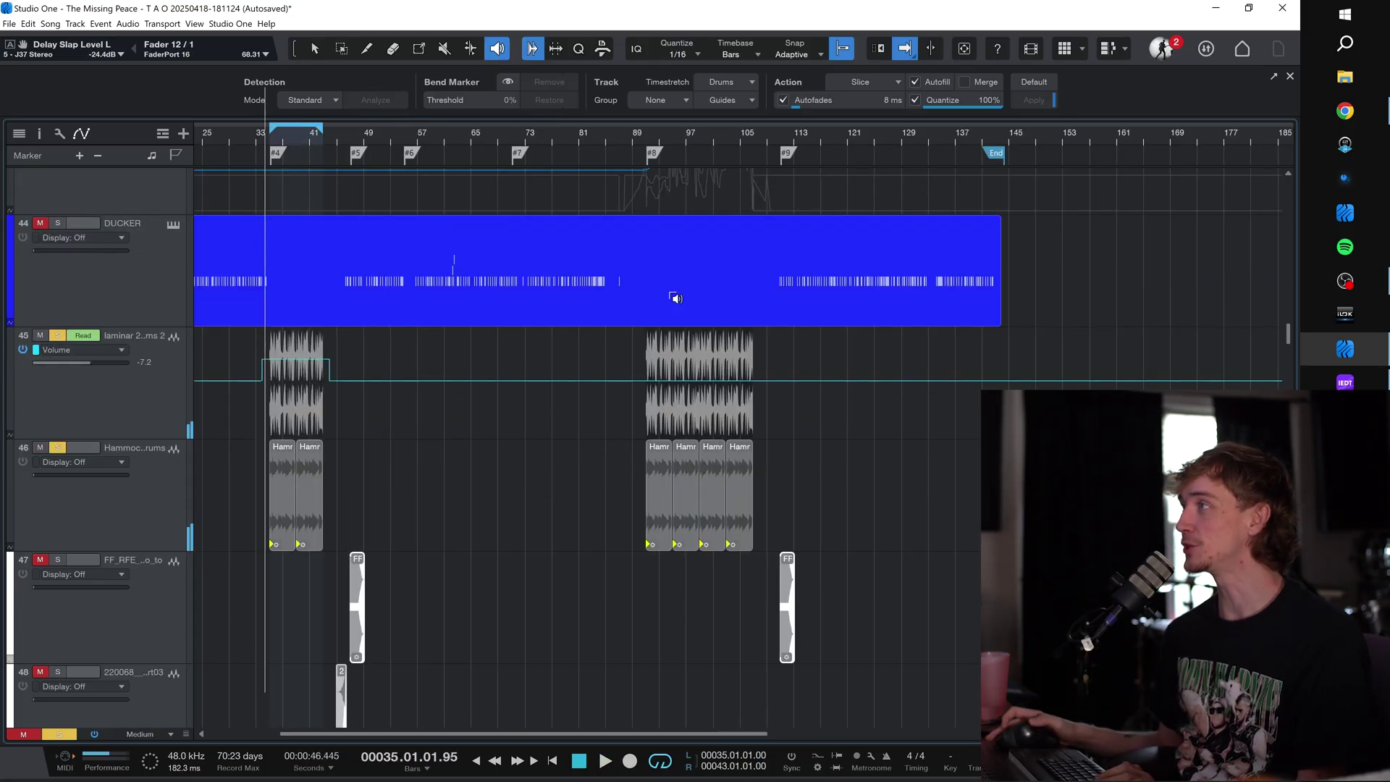
pyautogui.click(652, 153)
pyautogui.scroll(1, 585, 376)
pyautogui.scroll(1, 585, 376)
pyautogui.press('F3')
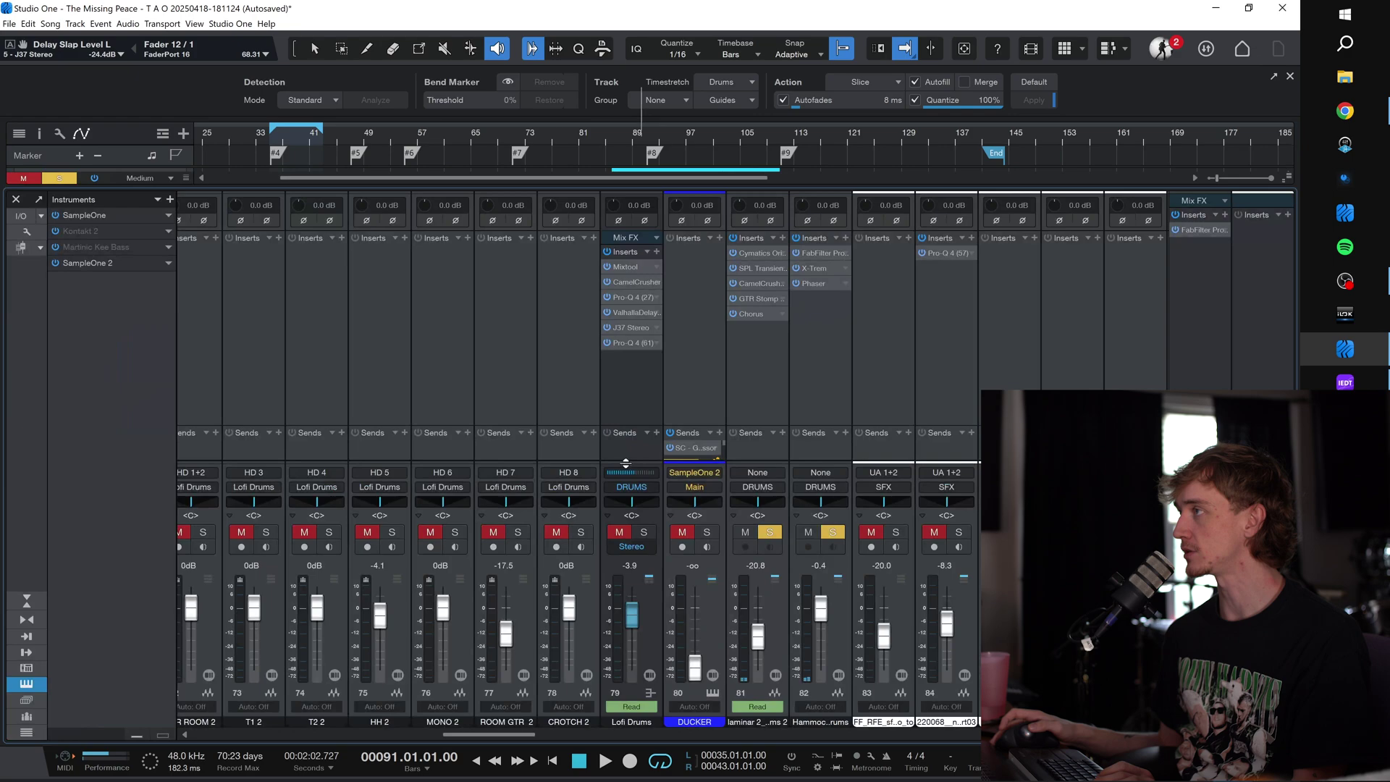
pyautogui.press('space')
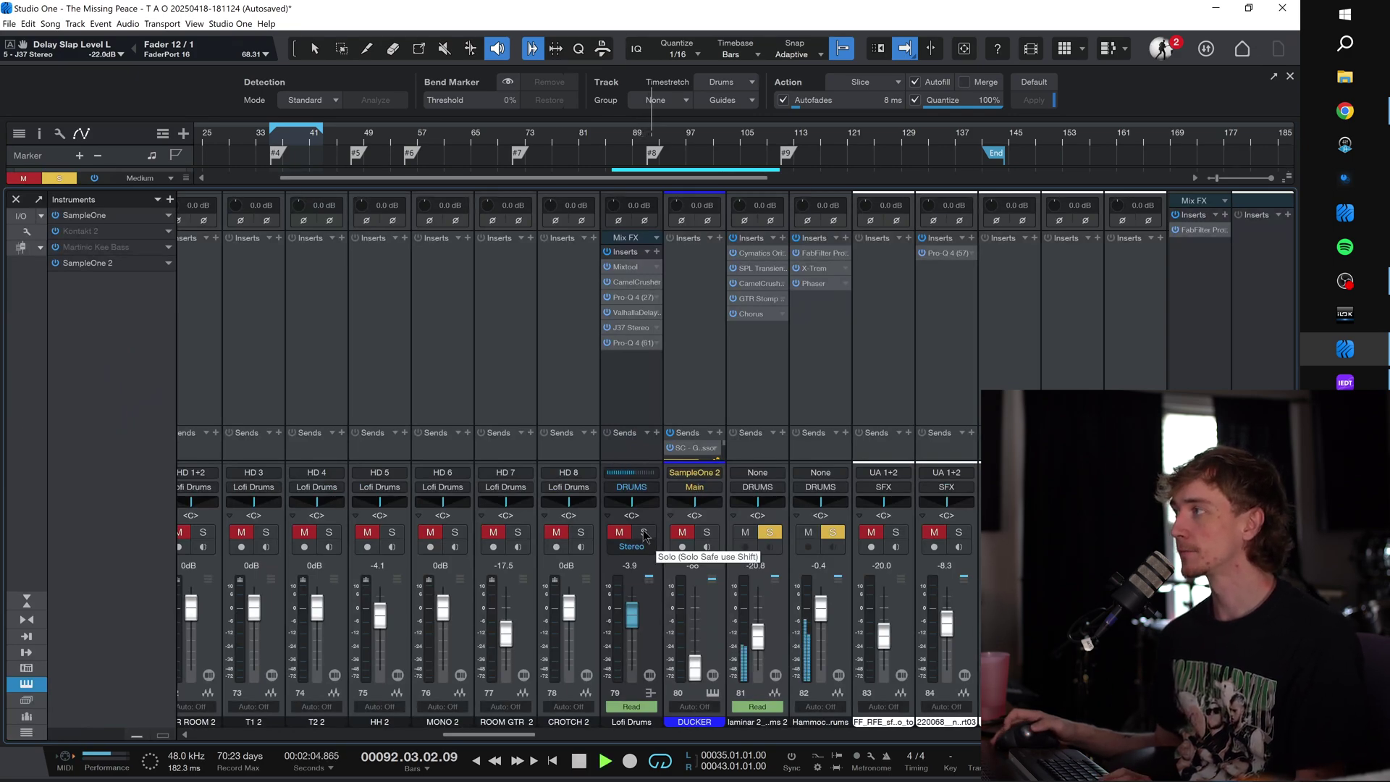
# Step: Solo Lofi Drums and the Drum Bus, and unmute the Snare Verb, Drum Parallel and Drum Dirt channels during playback
pyautogui.click(643, 533)
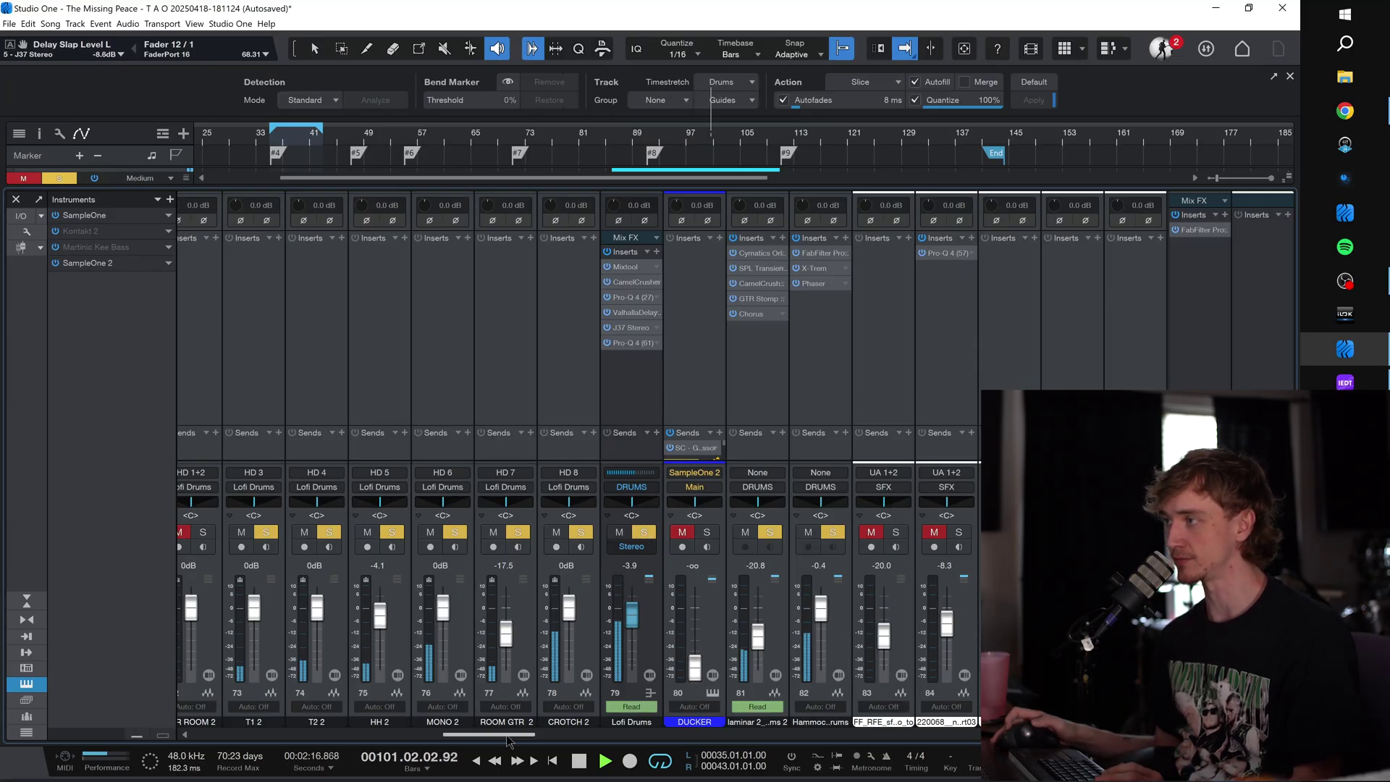
pyautogui.moveTo(503, 734); pyautogui.dragTo(317, 736)
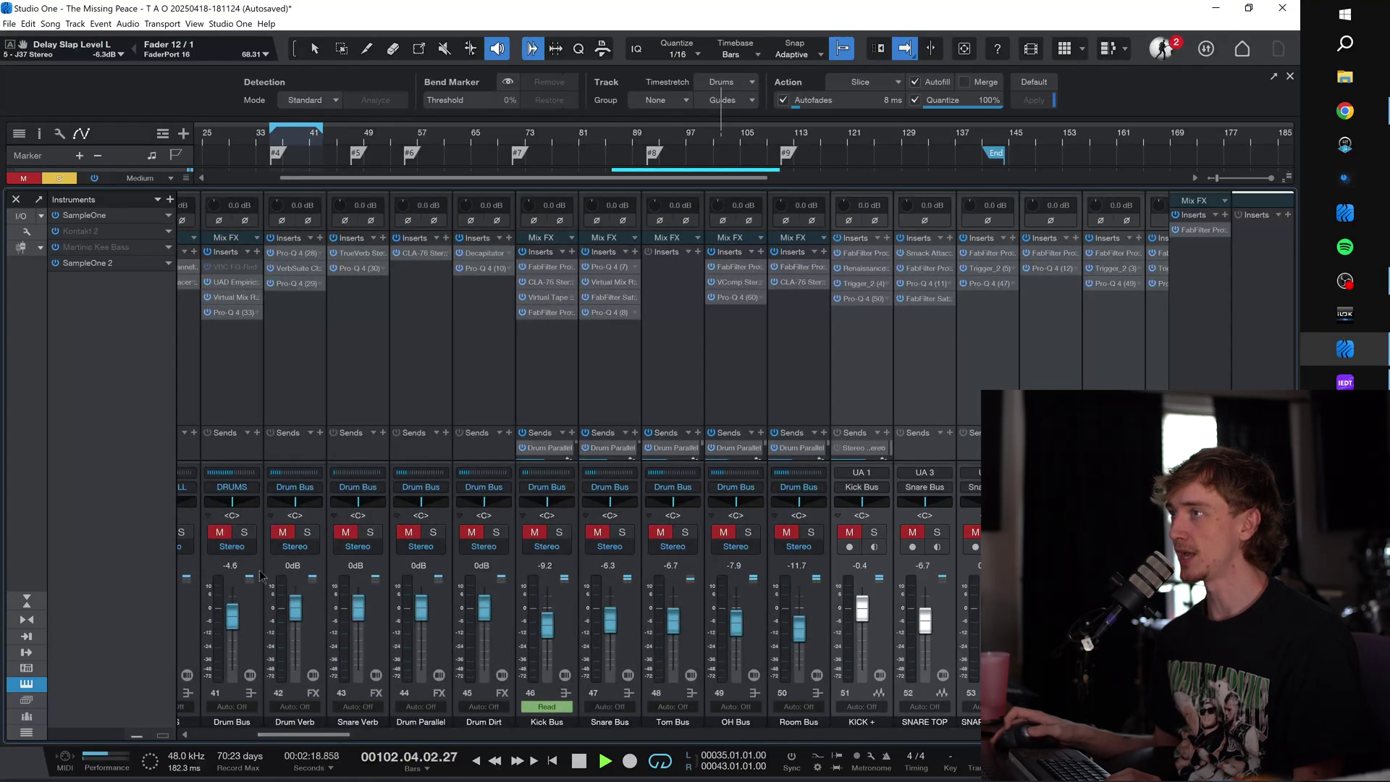
pyautogui.click(227, 534)
pyautogui.moveTo(340, 534); pyautogui.dragTo(471, 534)
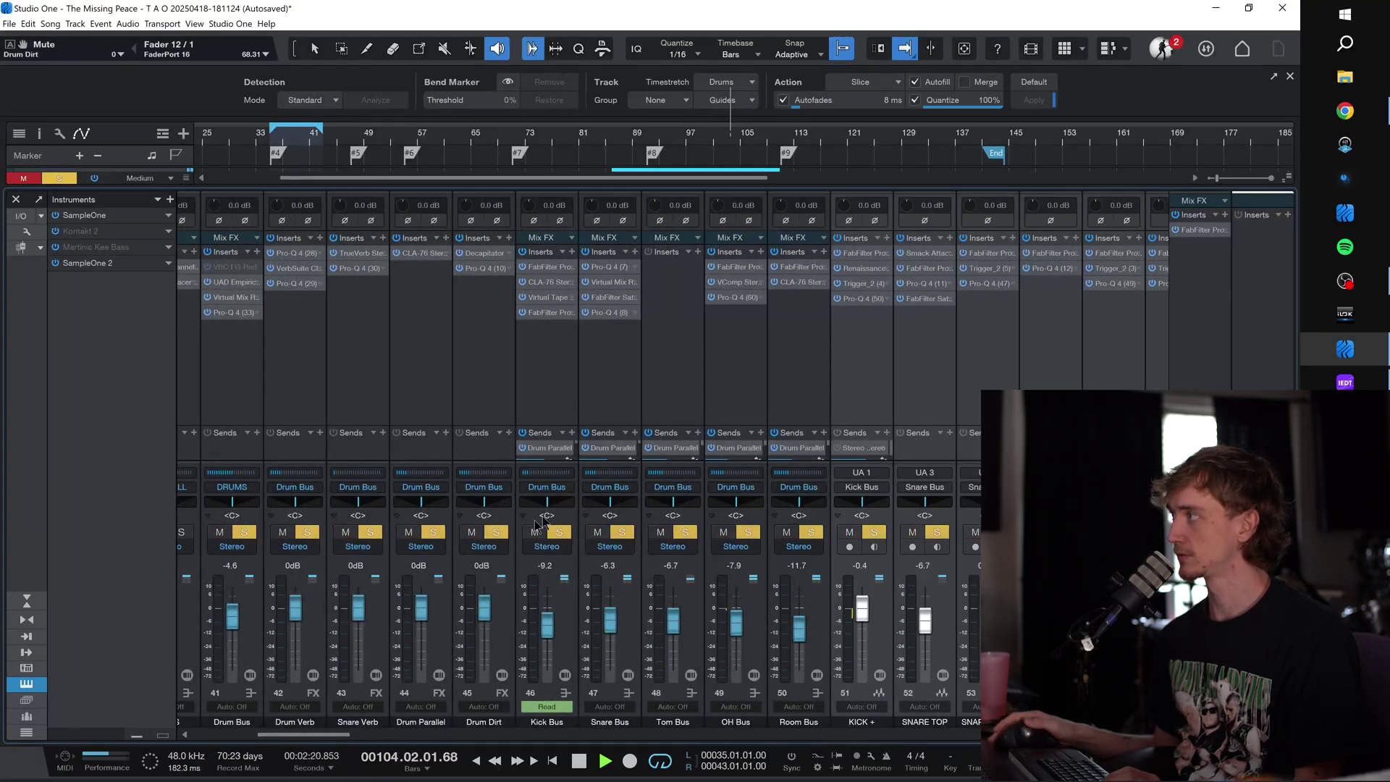
pyautogui.hscroll(5, 906, 410)
pyautogui.press('F3')
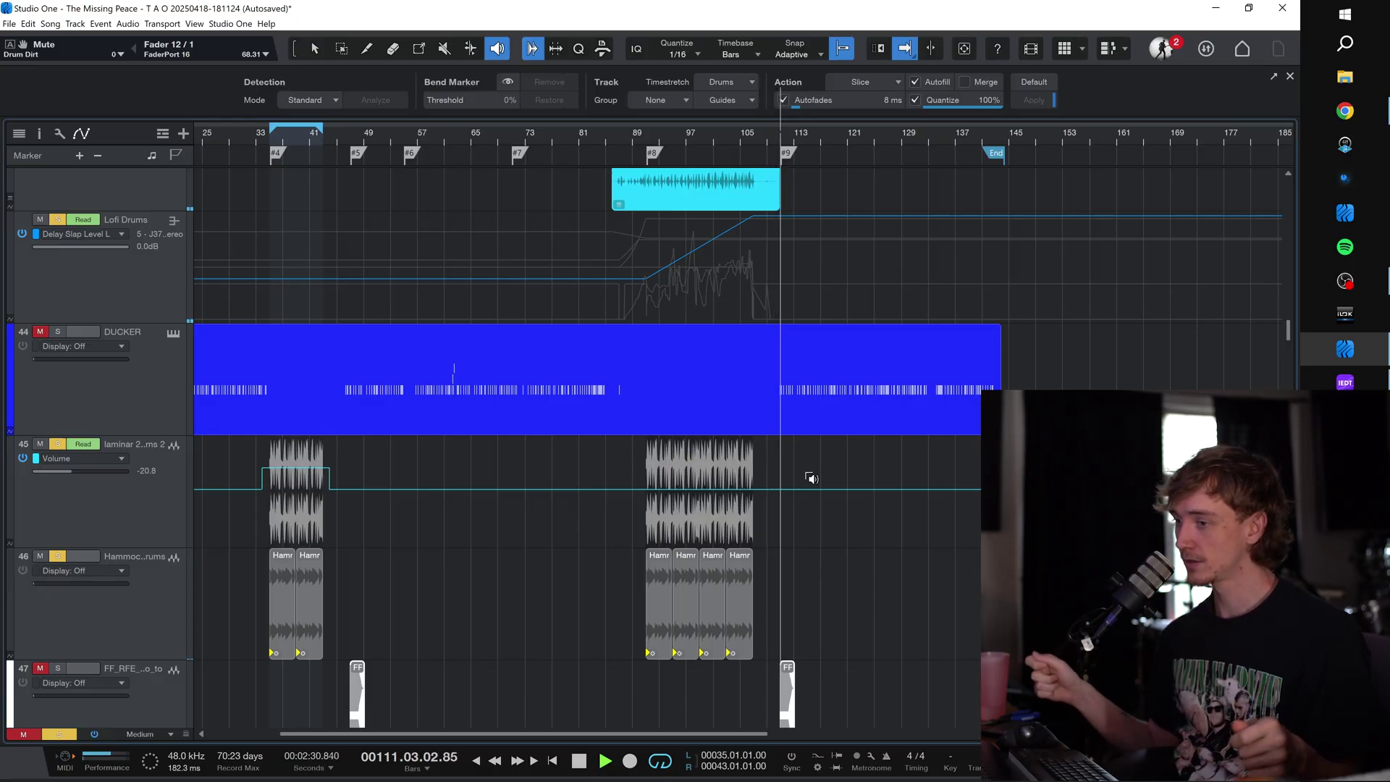
# Step: Listen to the combined drums past marker #9 while following the arrangement, ending with playback stopped
pyautogui.hscroll(2, 815, 515)
pyautogui.hscroll(2, 789, 539)
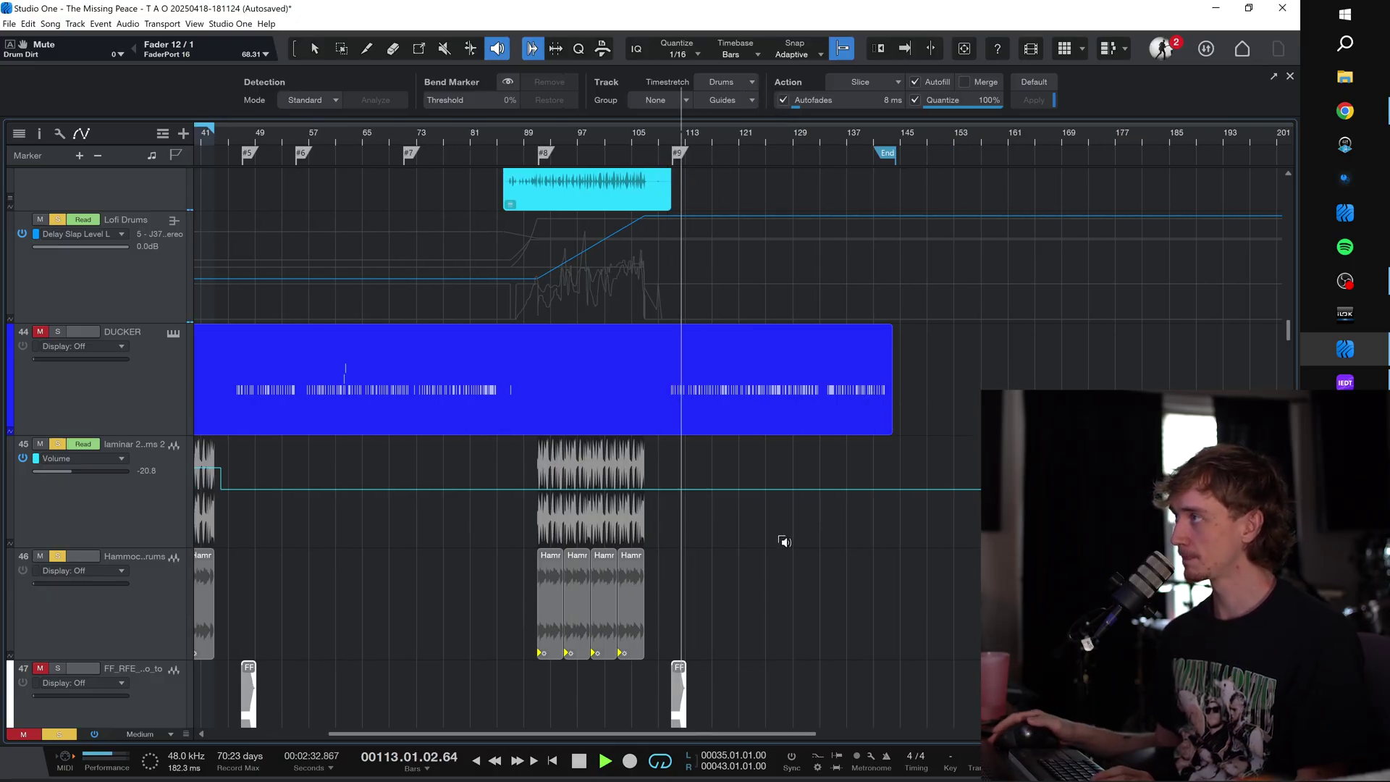
pyautogui.press('f')
pyautogui.scroll(-3, 785, 542)
pyautogui.scroll(-1, 785, 541)
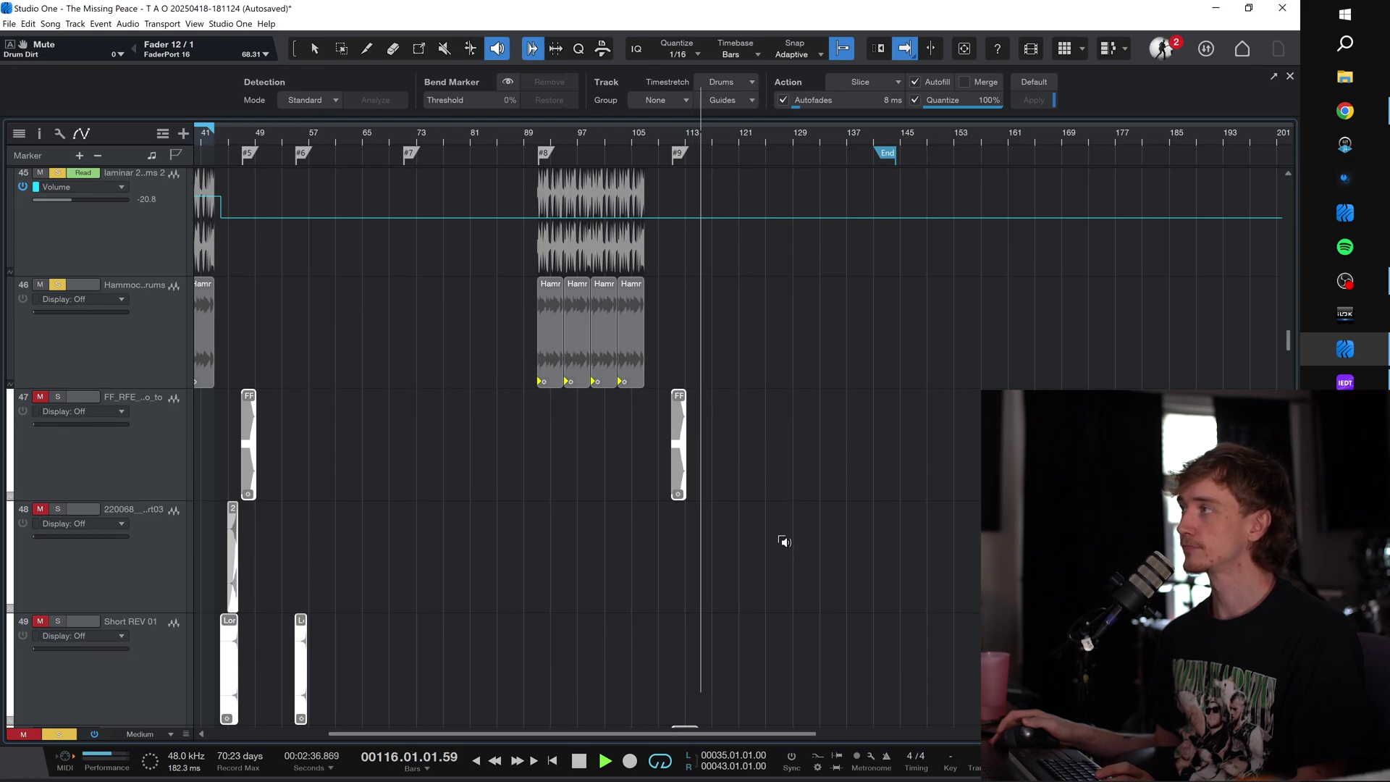
pyautogui.press('space')
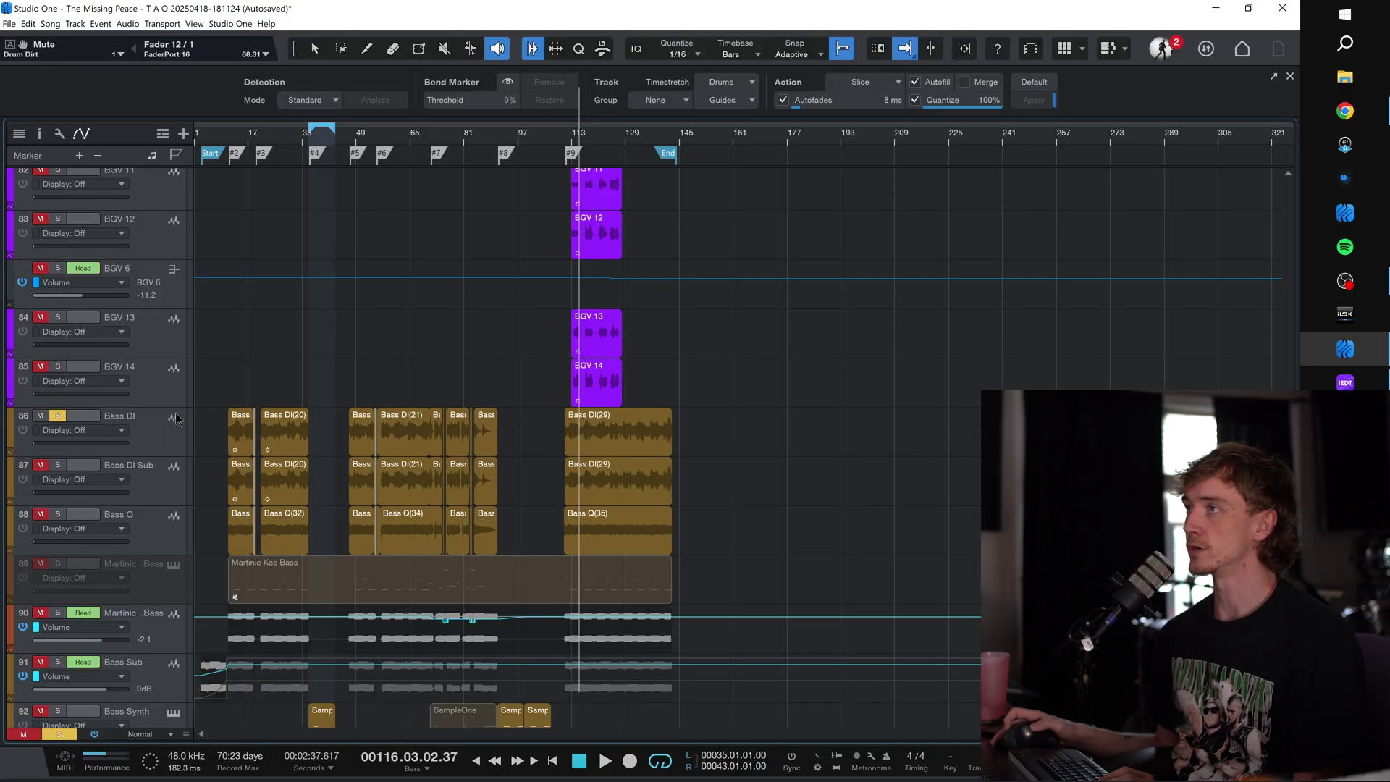
# Step: Select and audition the Bass DI track, and enable and open its Pro-Q 4 (42)
pyautogui.click(176, 418)
pyautogui.scroll(4, 258, 140)
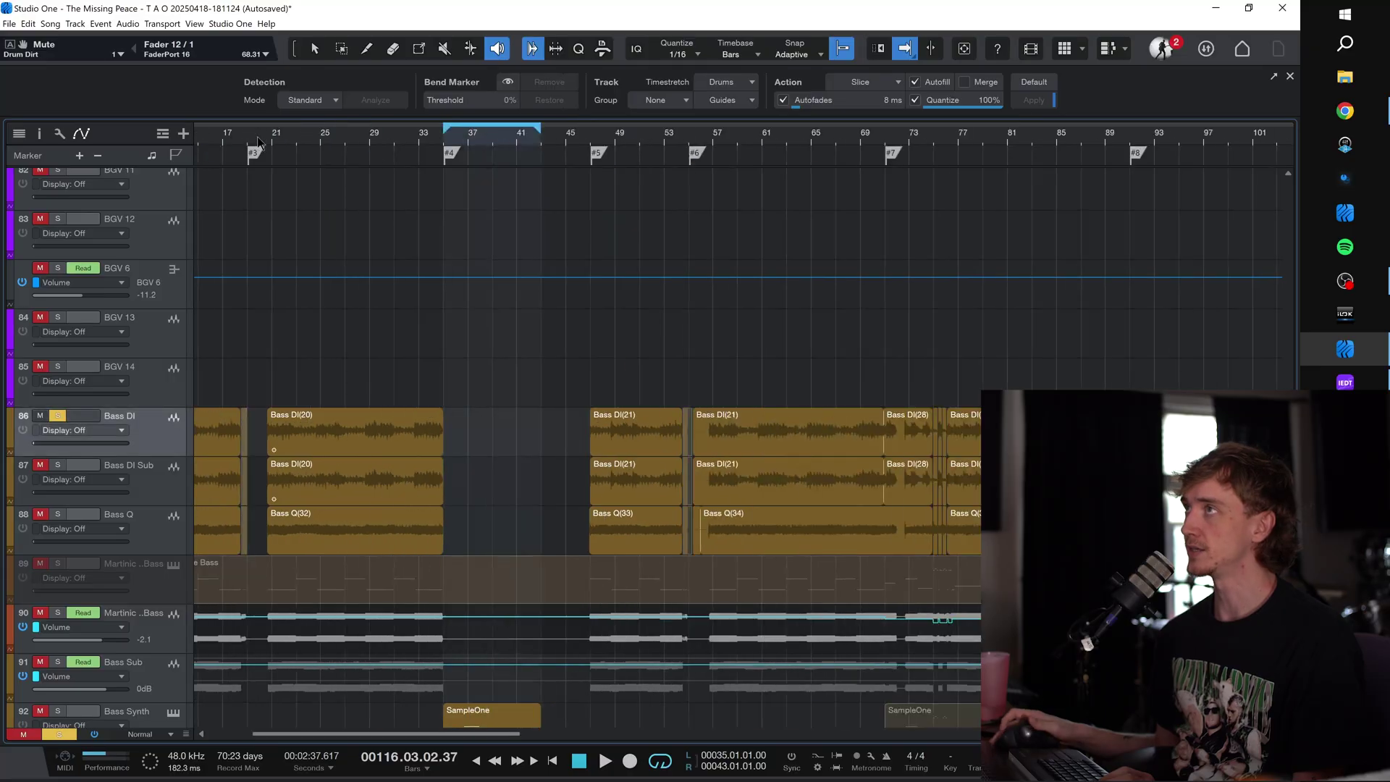
pyautogui.press('F3')
pyautogui.press('space')
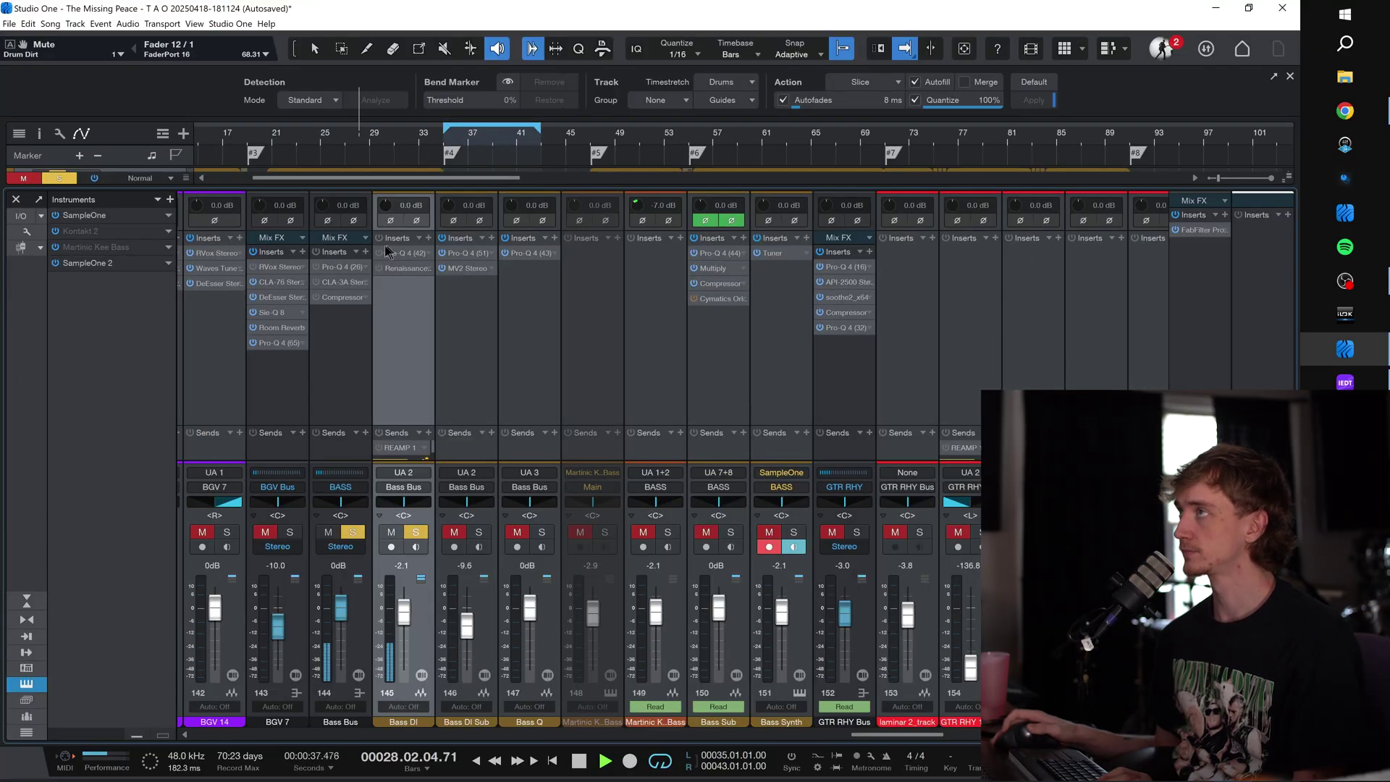
pyautogui.click(406, 253)
pyautogui.press('space')
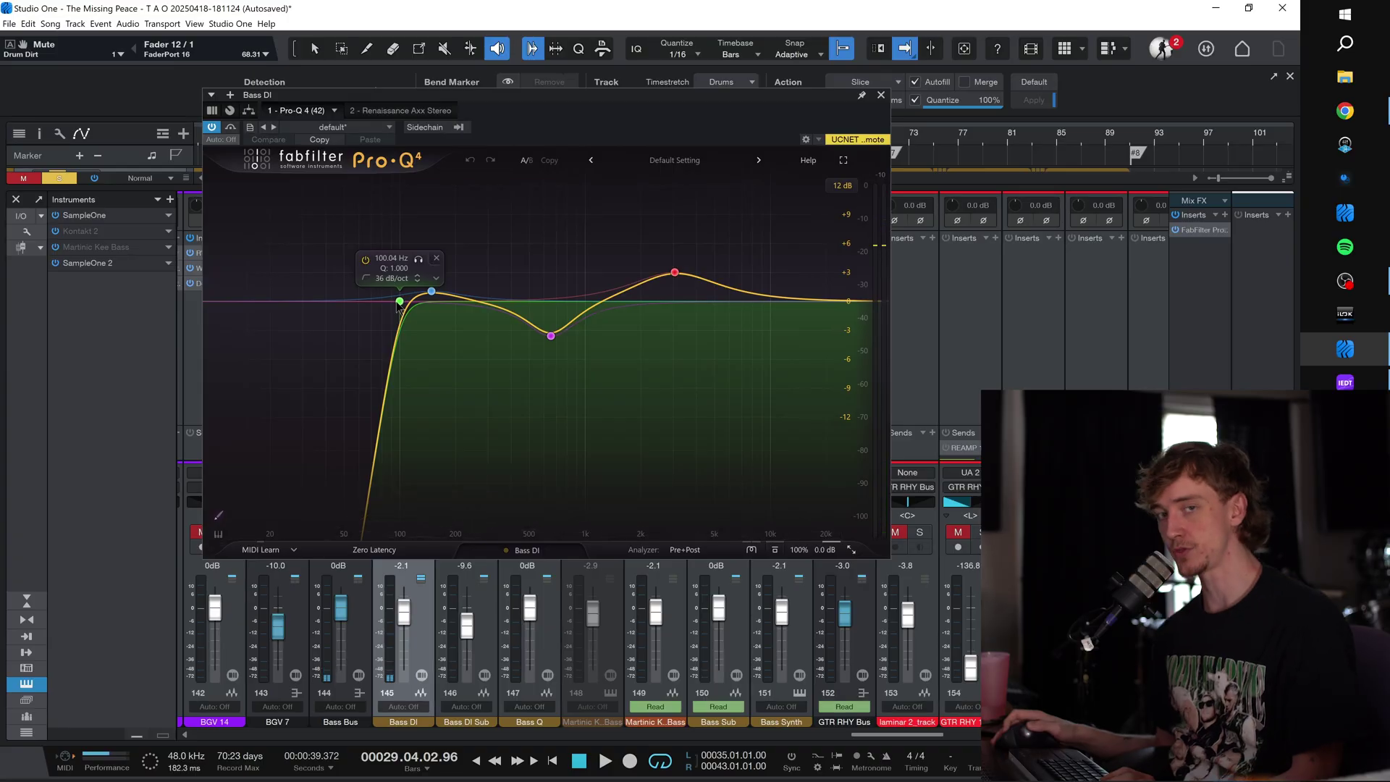
# Step: Compare the Pro-Q 4 curves on Bass DI Sub and Bass DI, and enable Renaissance Axx on Bass DI during playback
pyautogui.click(478, 614)
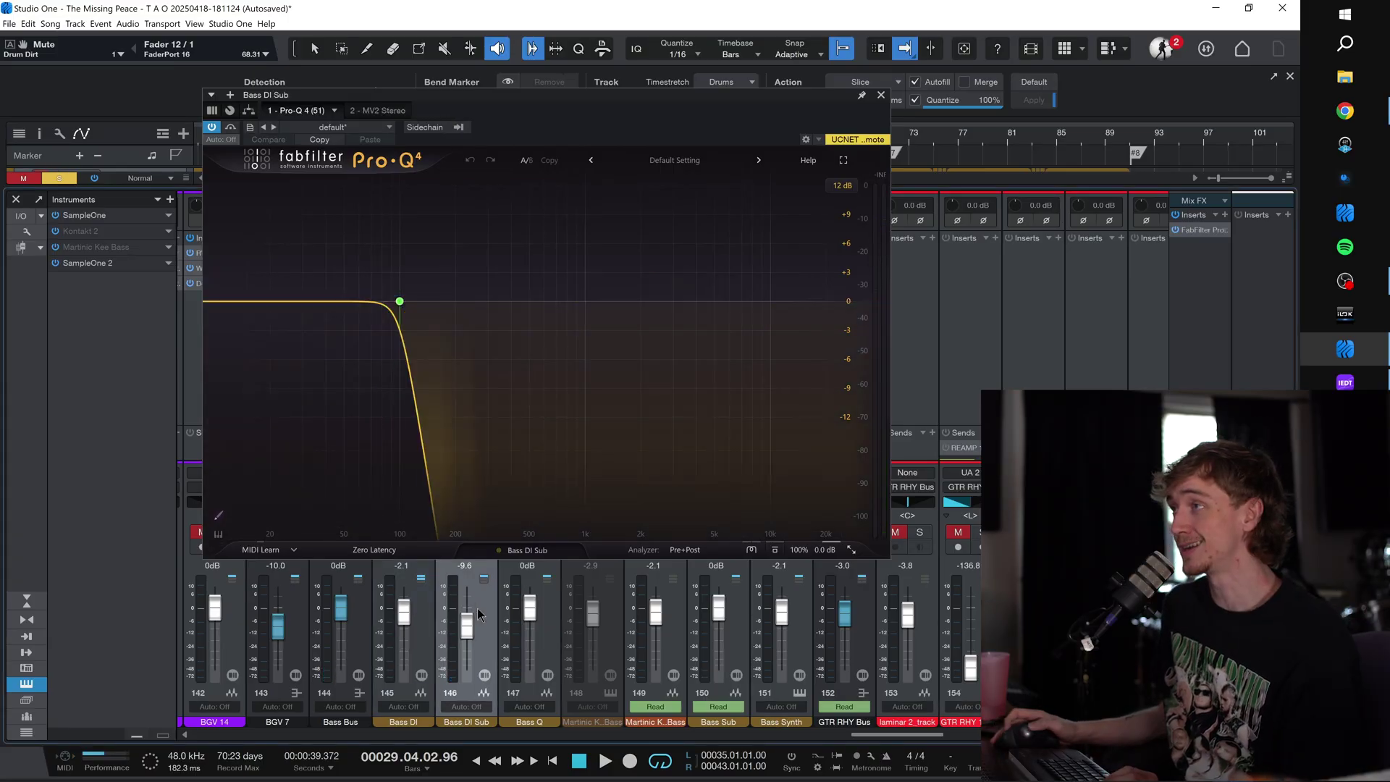
pyautogui.moveTo(402, 374)
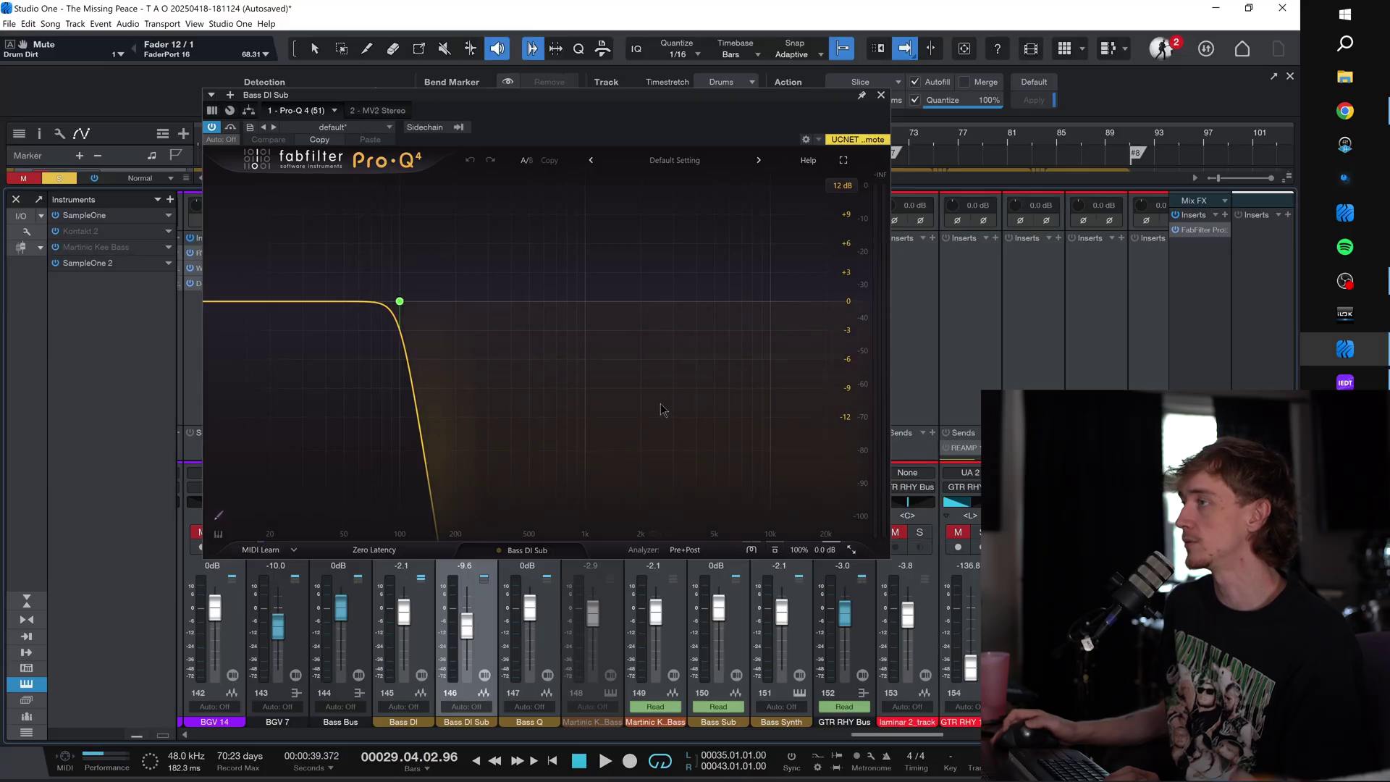
pyautogui.click(417, 616)
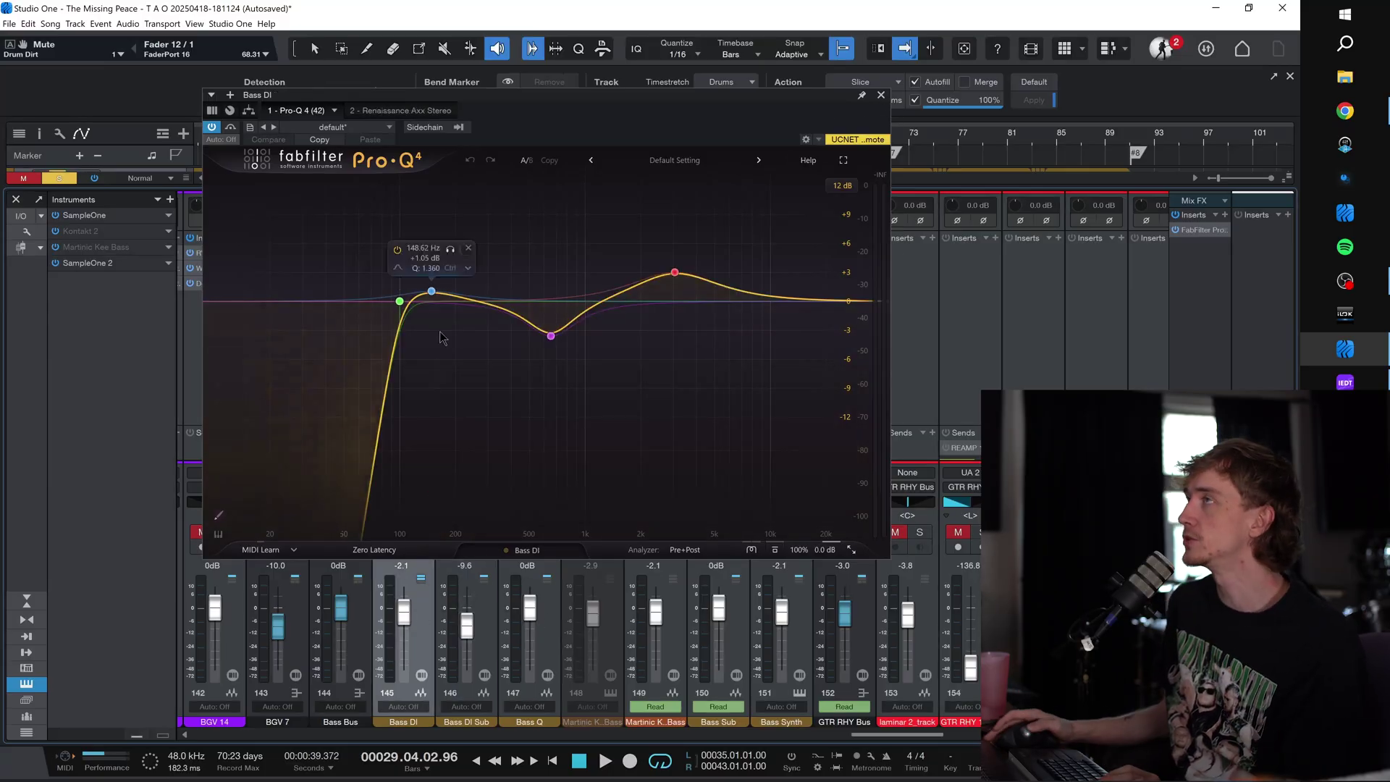
pyautogui.click(400, 110)
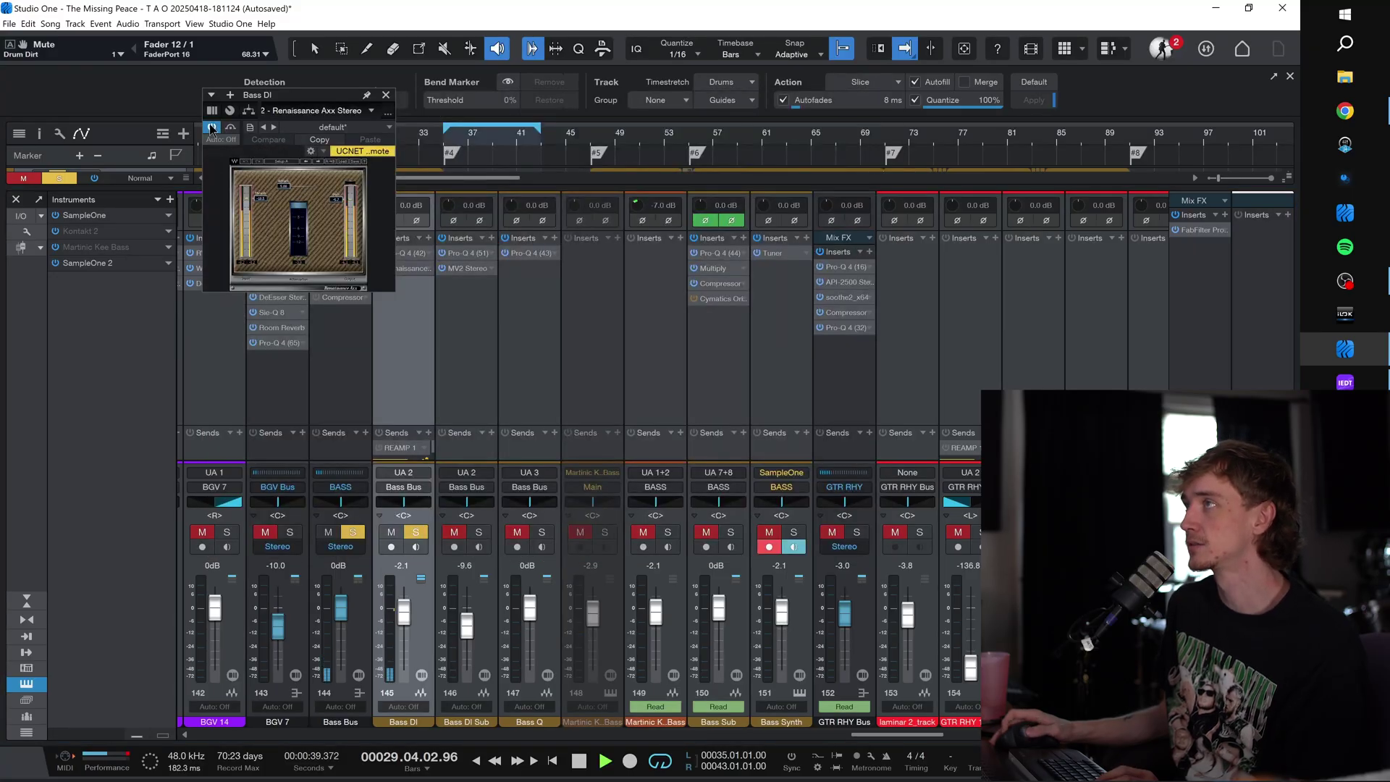
pyautogui.click(386, 95)
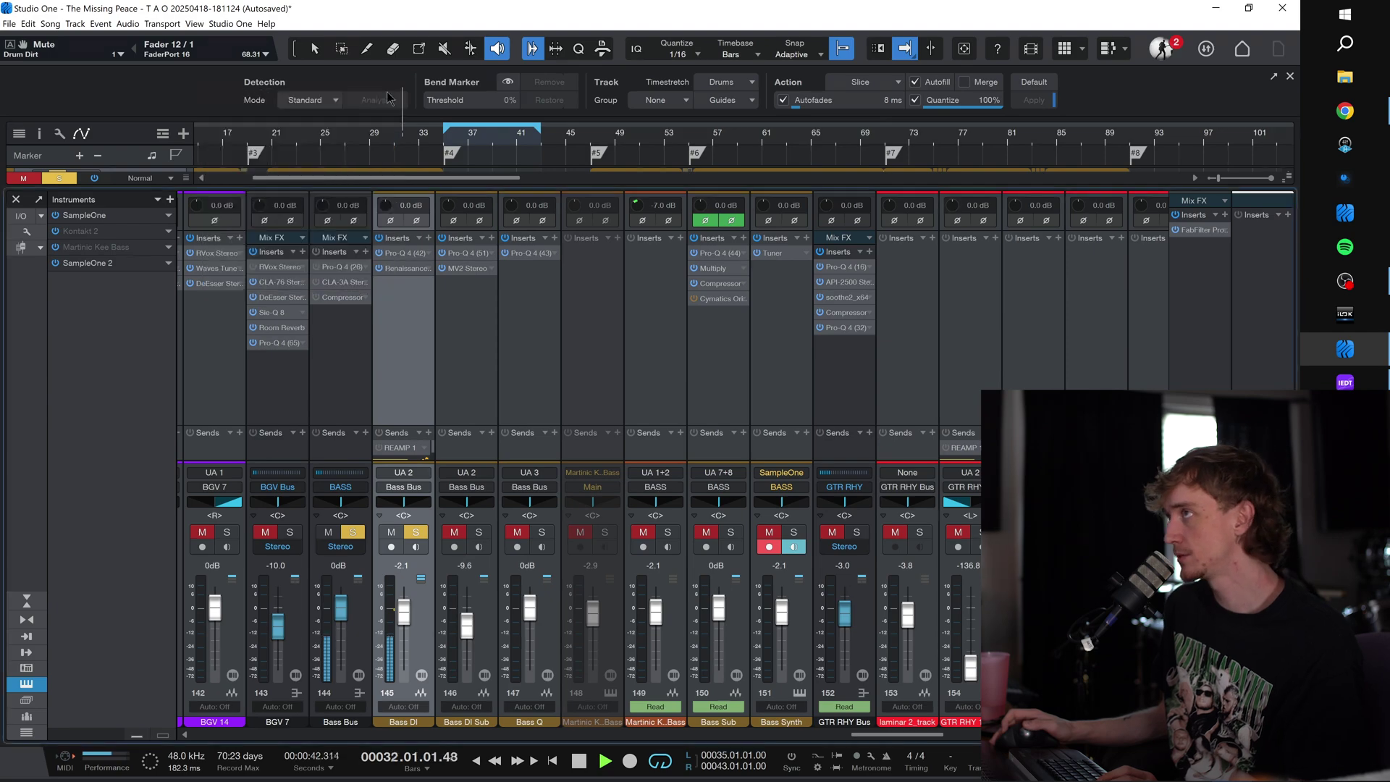
# Step: Audition Bass DI Sub with its fader set to -9.6 dB, and open Pro-Q 4 (43) on the Bass Q channel
pyautogui.click(455, 532)
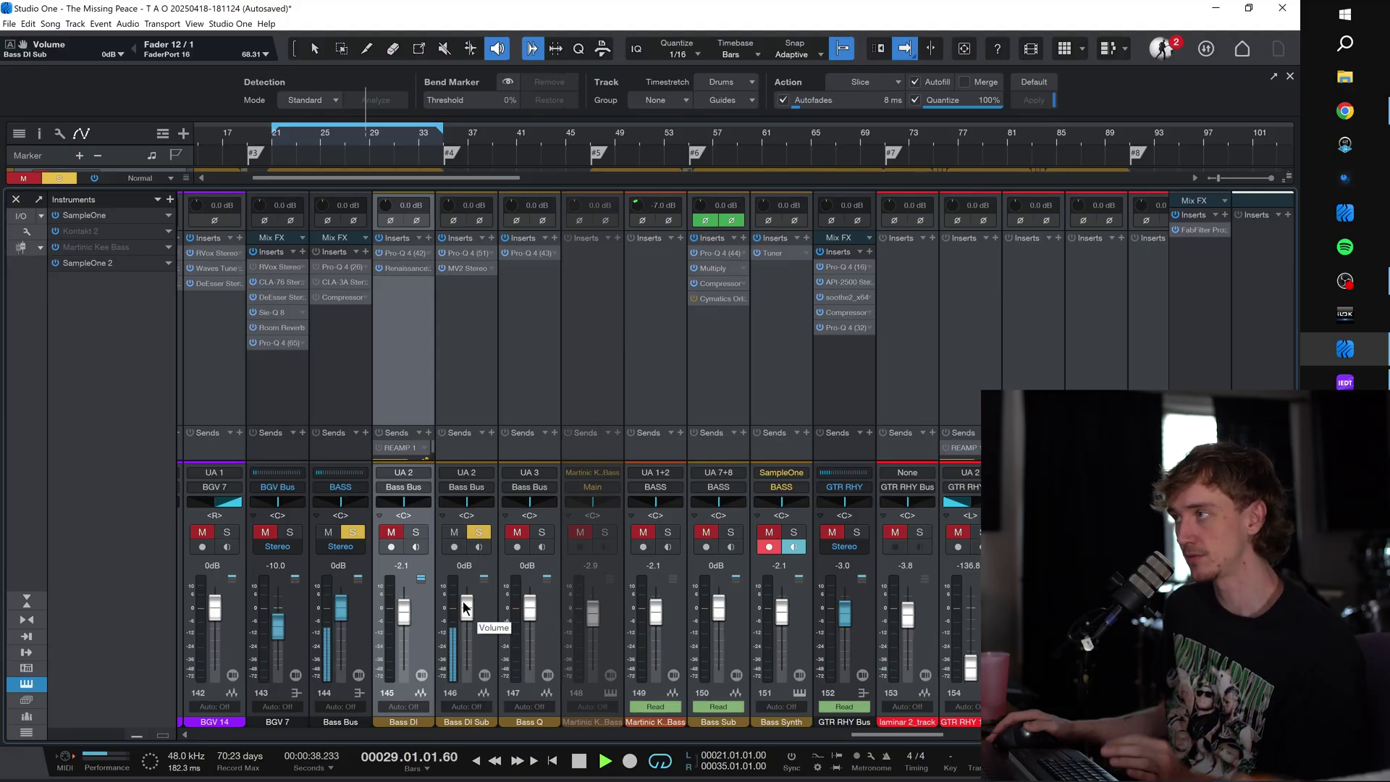
pyautogui.moveTo(464, 607); pyautogui.dragTo(465, 624)
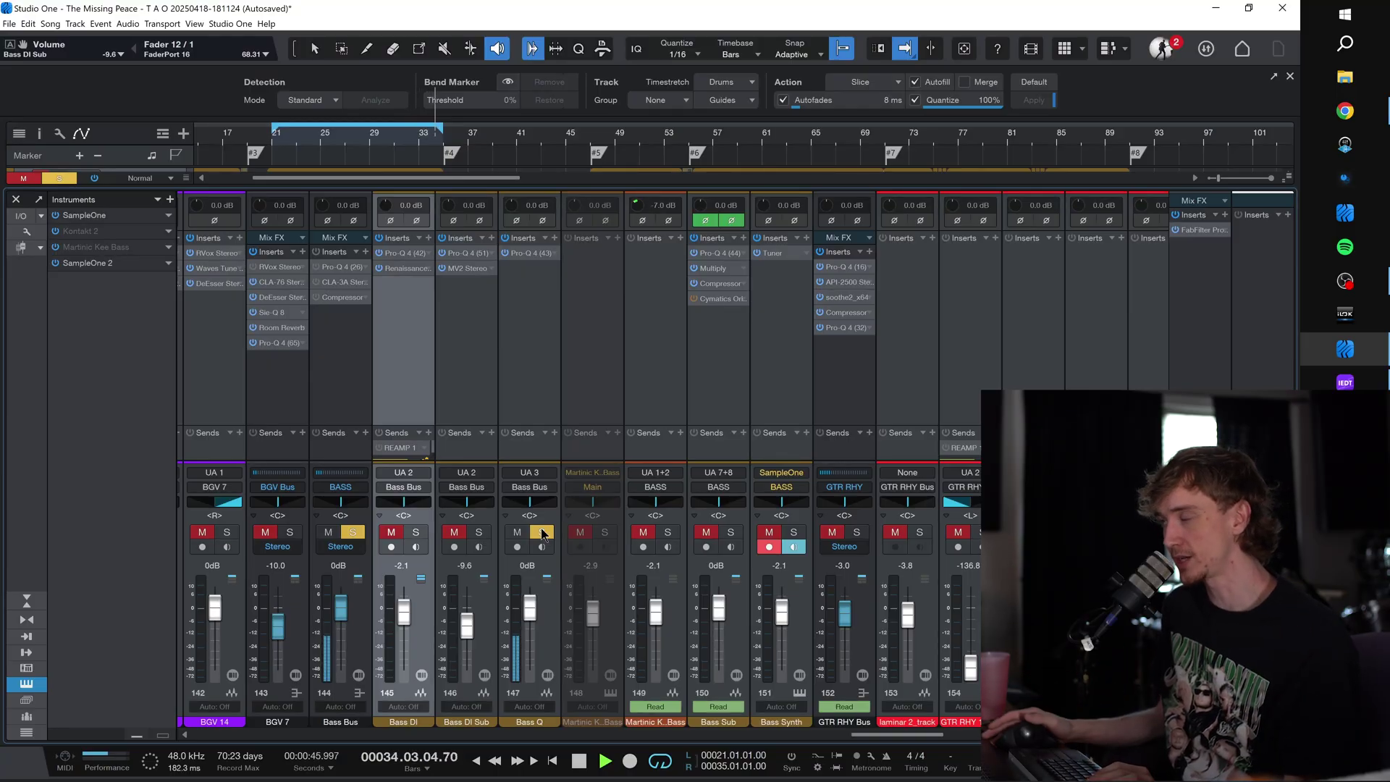
pyautogui.click(528, 253)
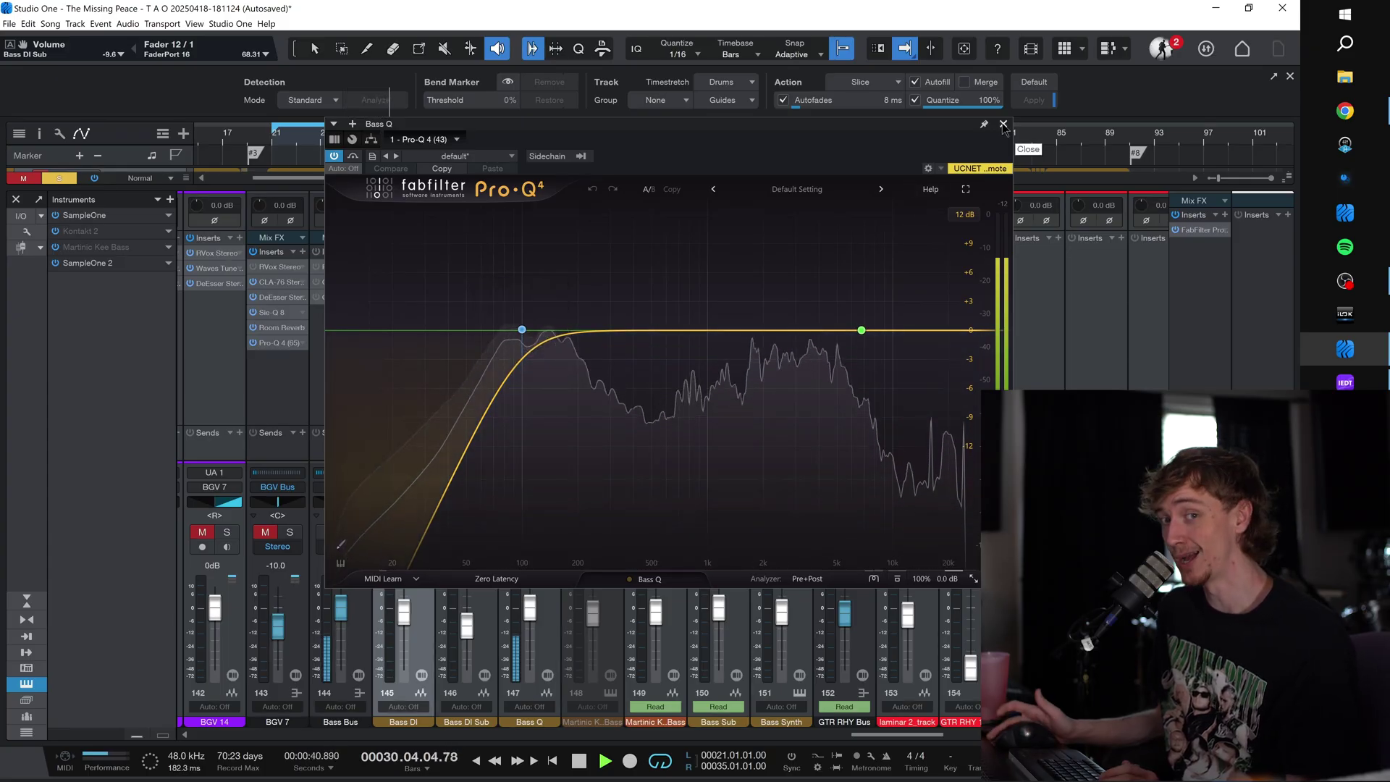
# Step: Close the Bass Q equalizer and audition Bass DI, Bass DI Sub and Bass Q together in solo
pyautogui.click(1003, 125)
pyautogui.press('space')
pyautogui.hscroll(-1, 555, 367)
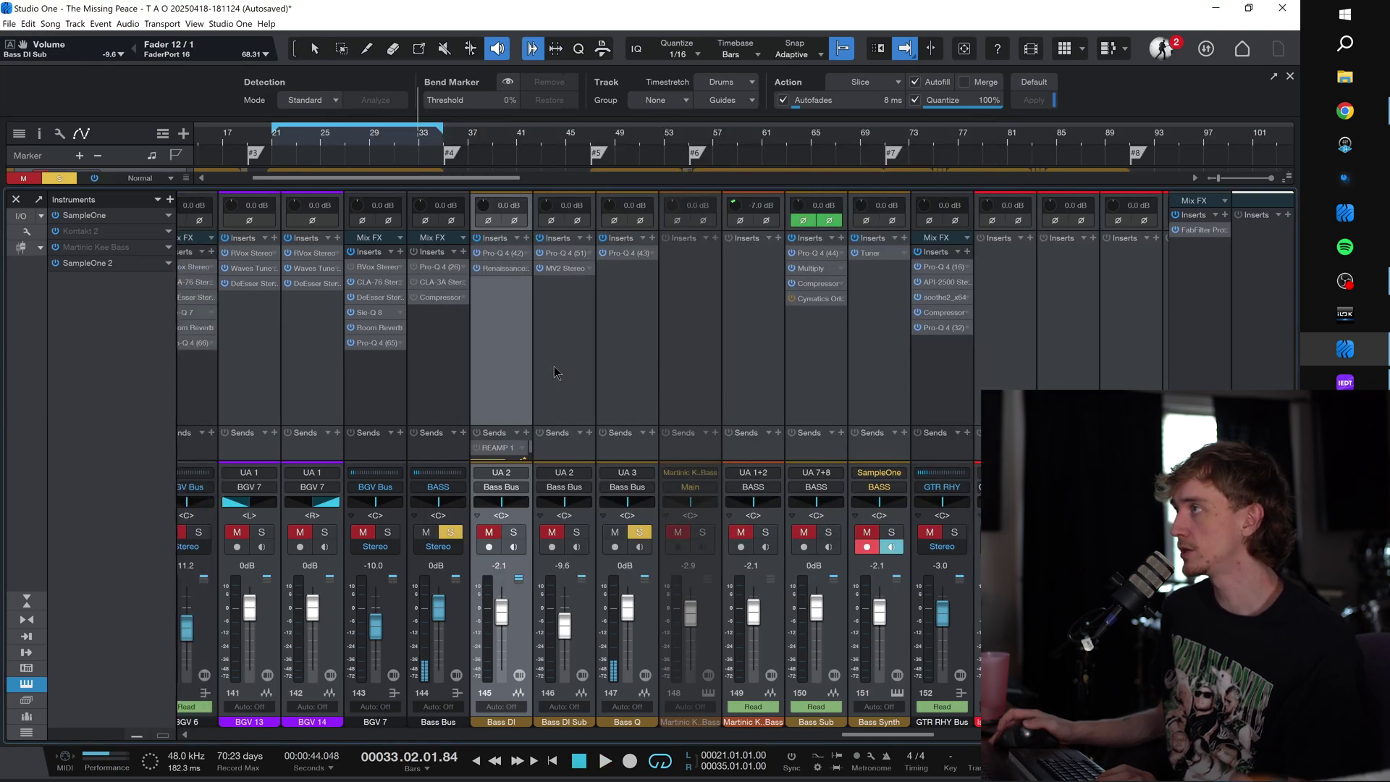
pyautogui.press('space')
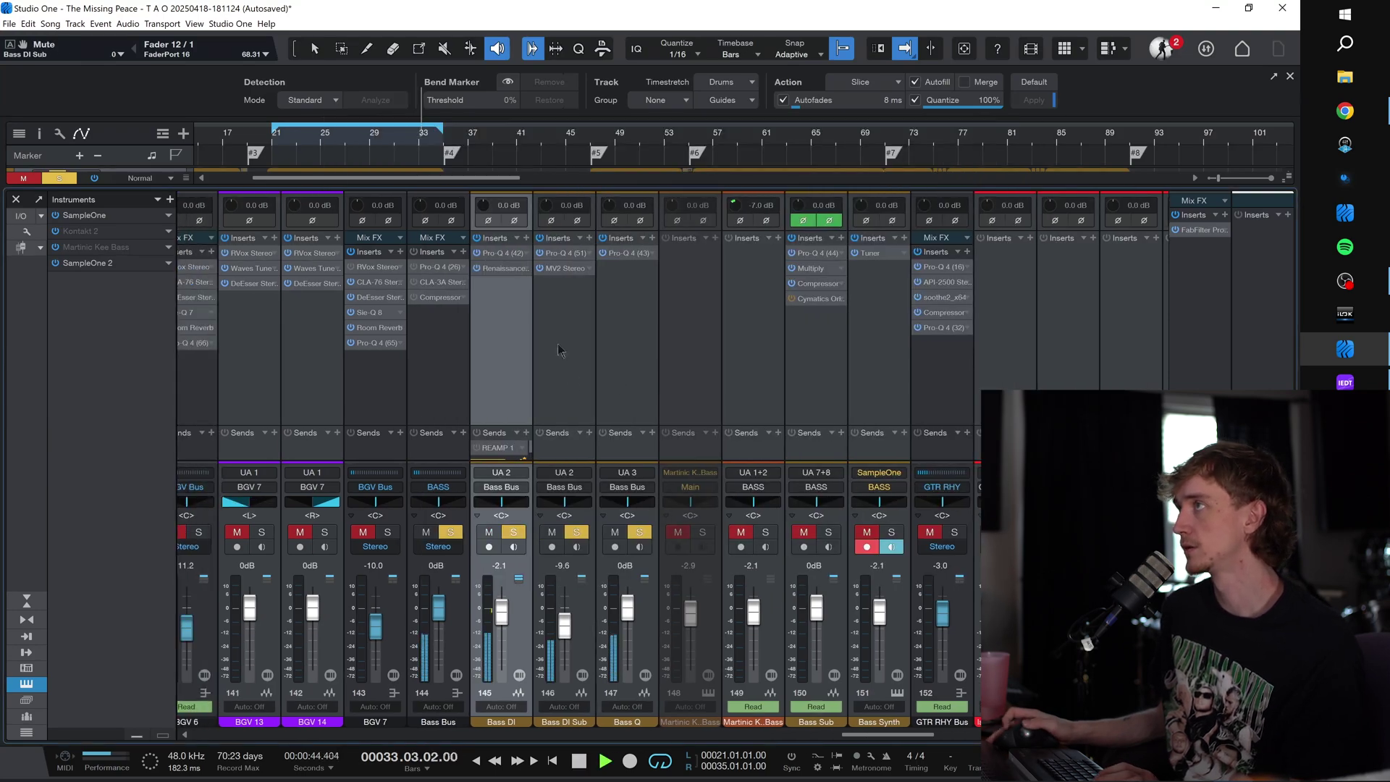
pyautogui.hscroll(-1, 561, 347)
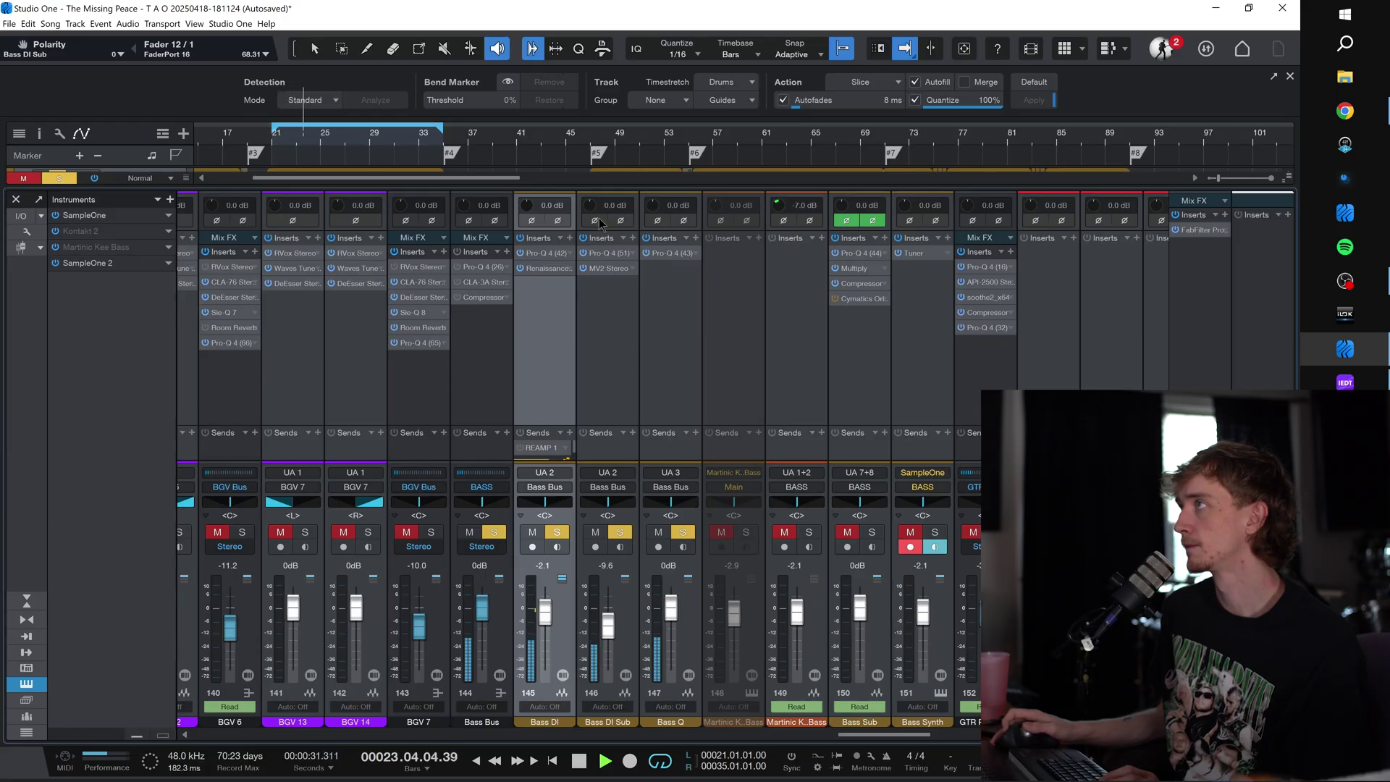
pyautogui.hscroll(-1, 645, 341)
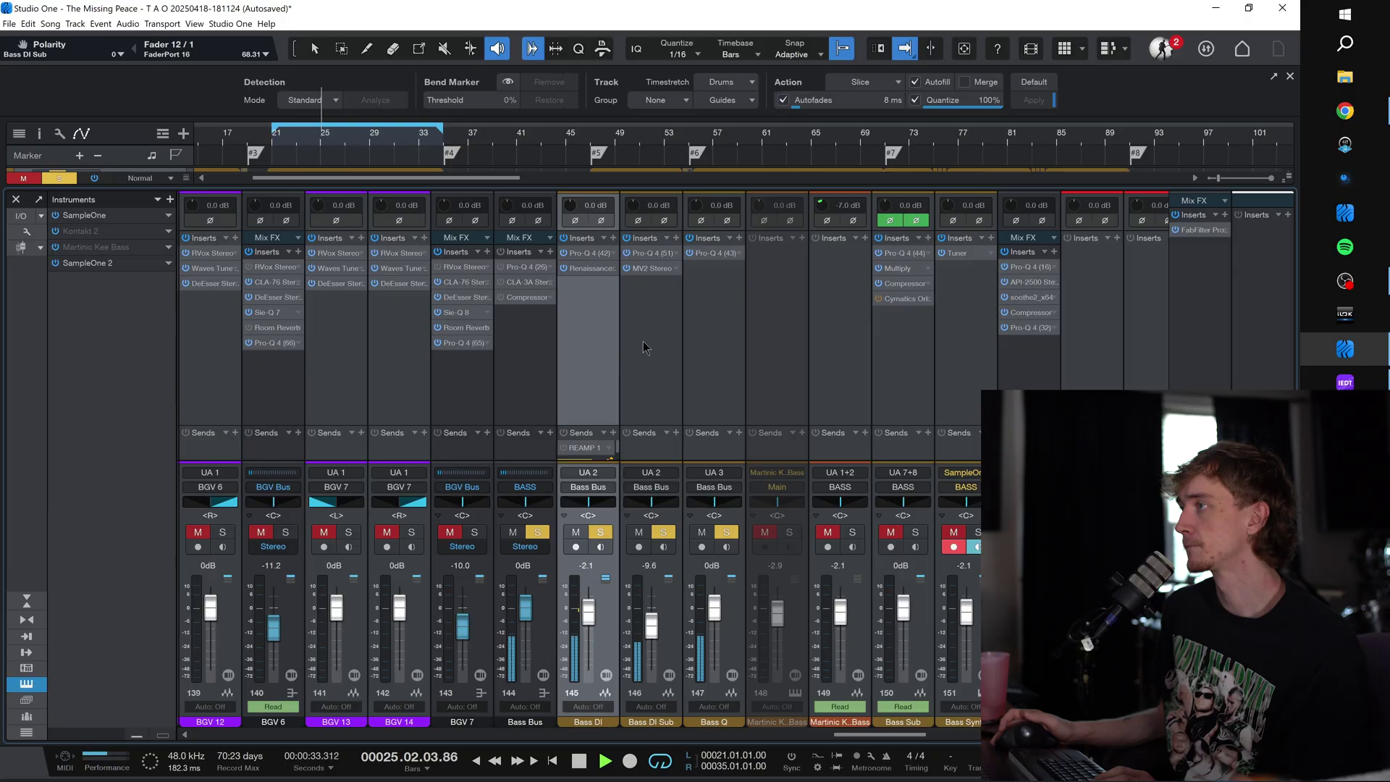
pyautogui.press('space')
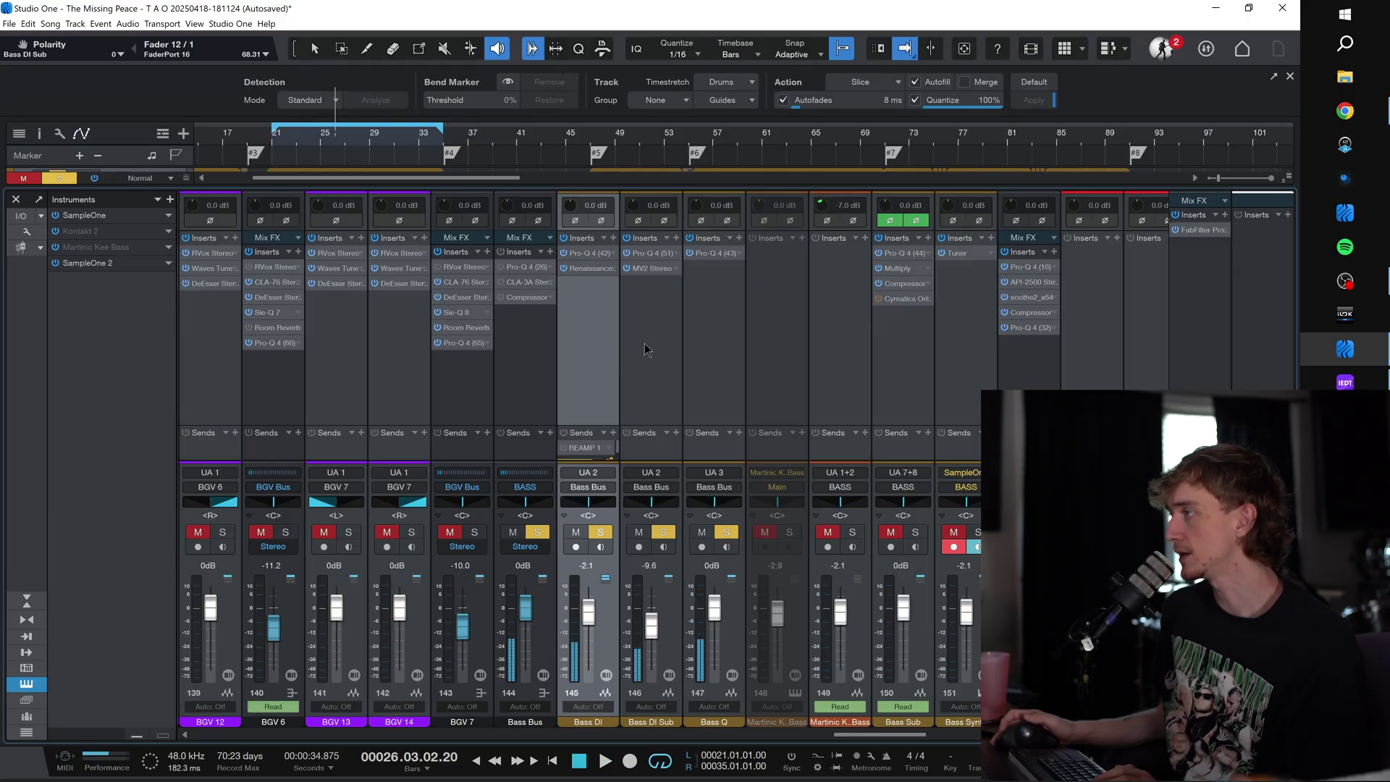
pyautogui.hscroll(-1, 641, 345)
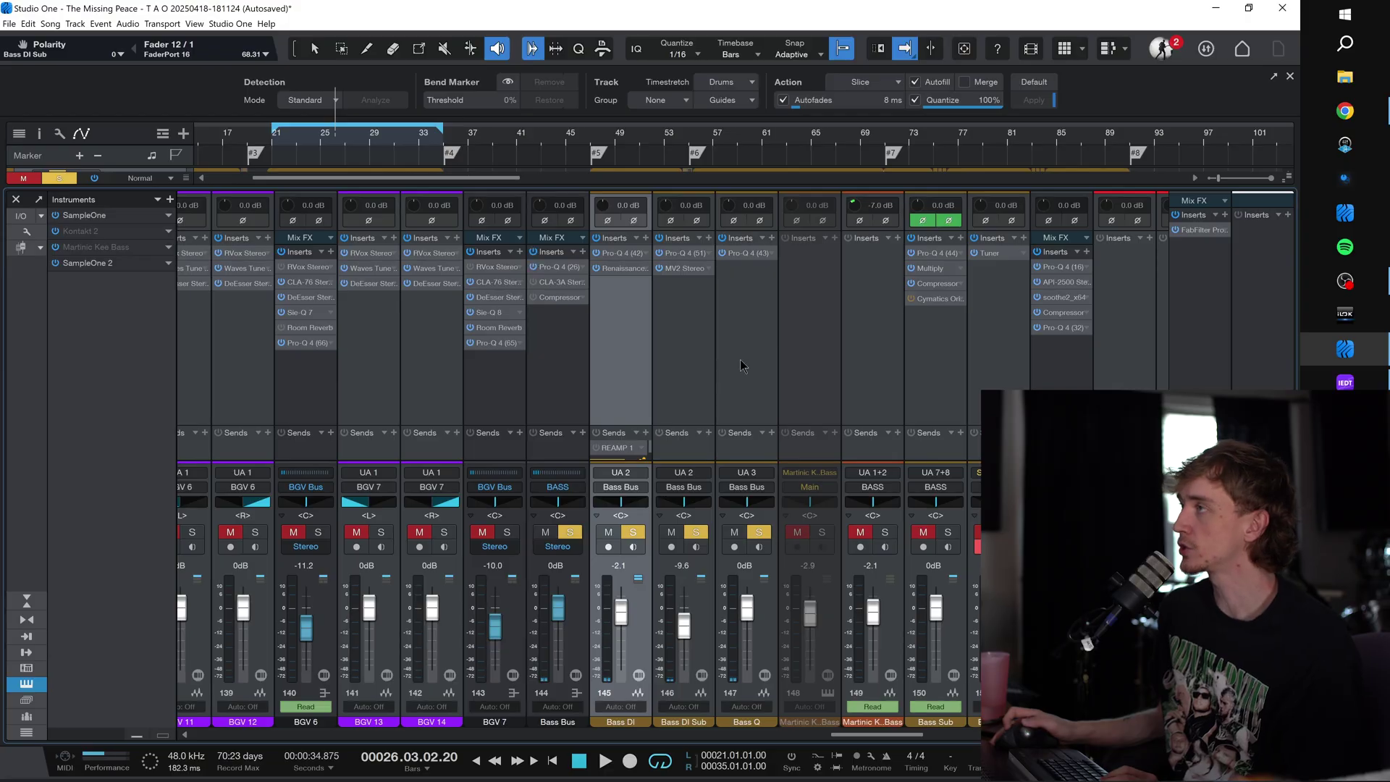
# Step: Open Pro-Q 4 (26) on Bass Bus, enable it, and examine its curve during playback
pyautogui.click(572, 402)
pyautogui.click(554, 267)
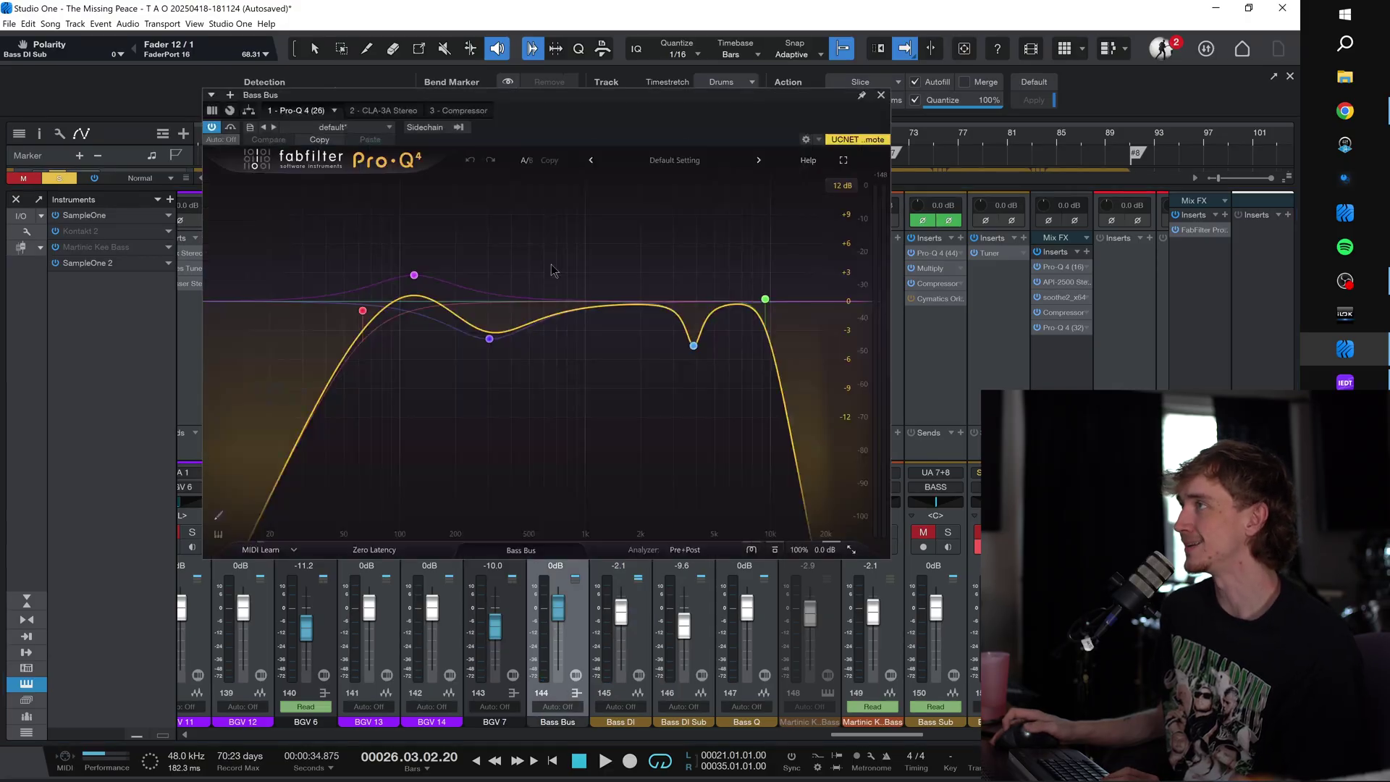
pyautogui.click(212, 127)
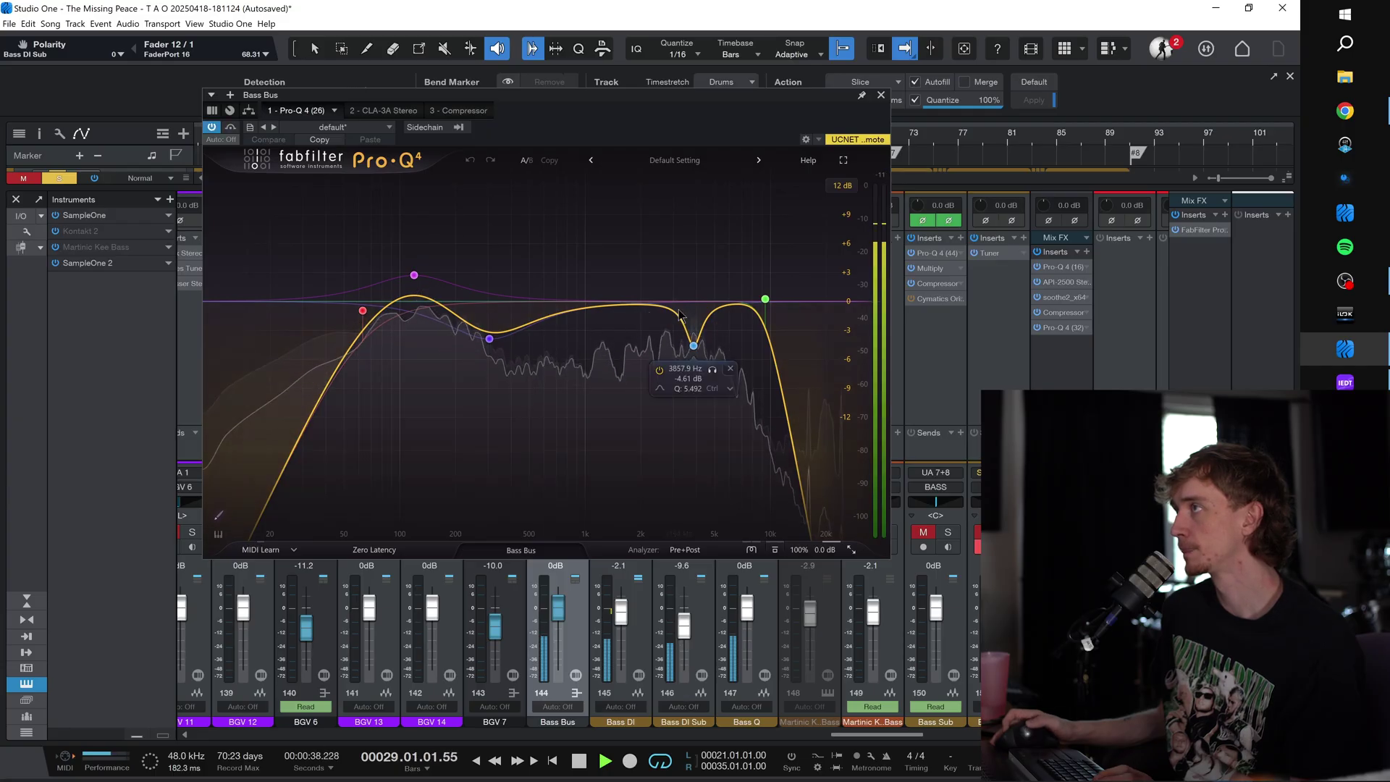
pyautogui.moveTo(491, 342)
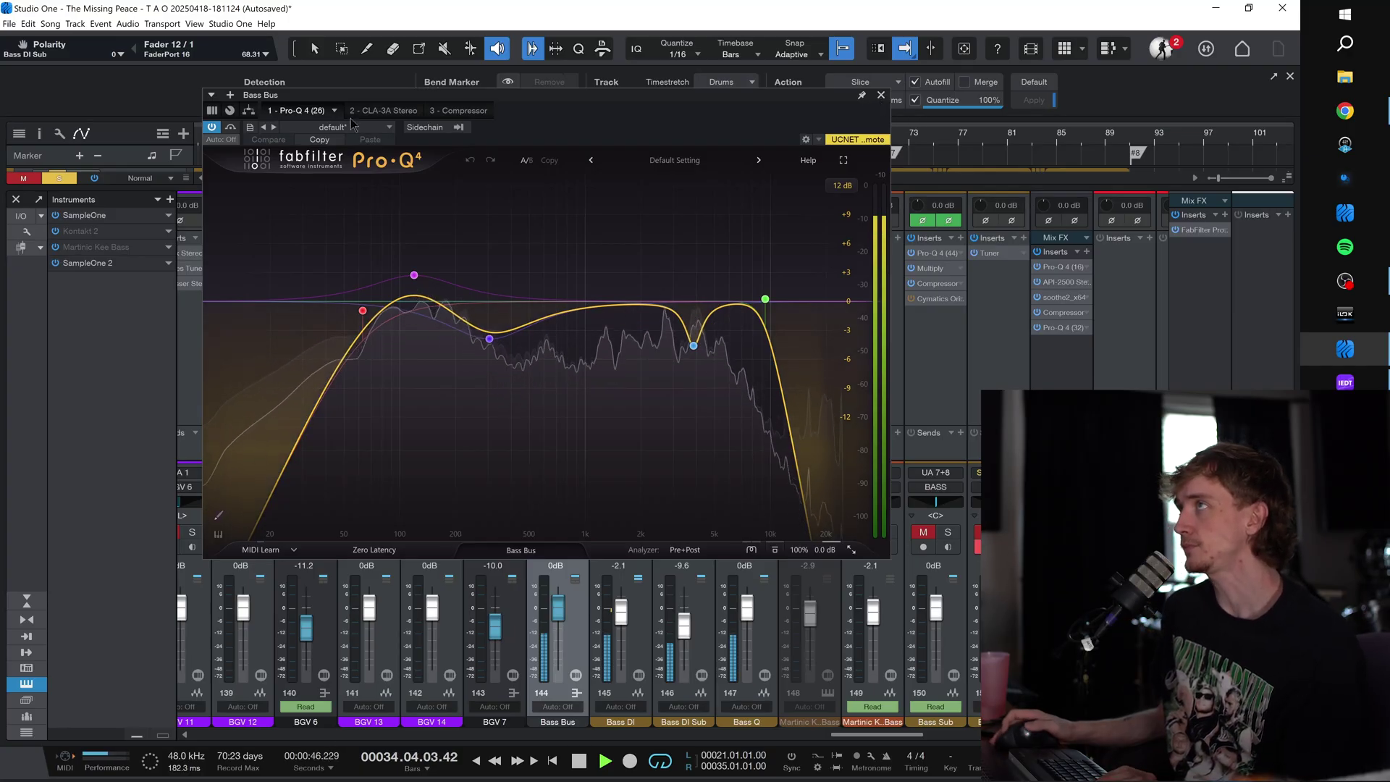
# Step: Enable CLA-3A Stereo and Compressor on Bass Bus while the bass plays
pyautogui.click(381, 111)
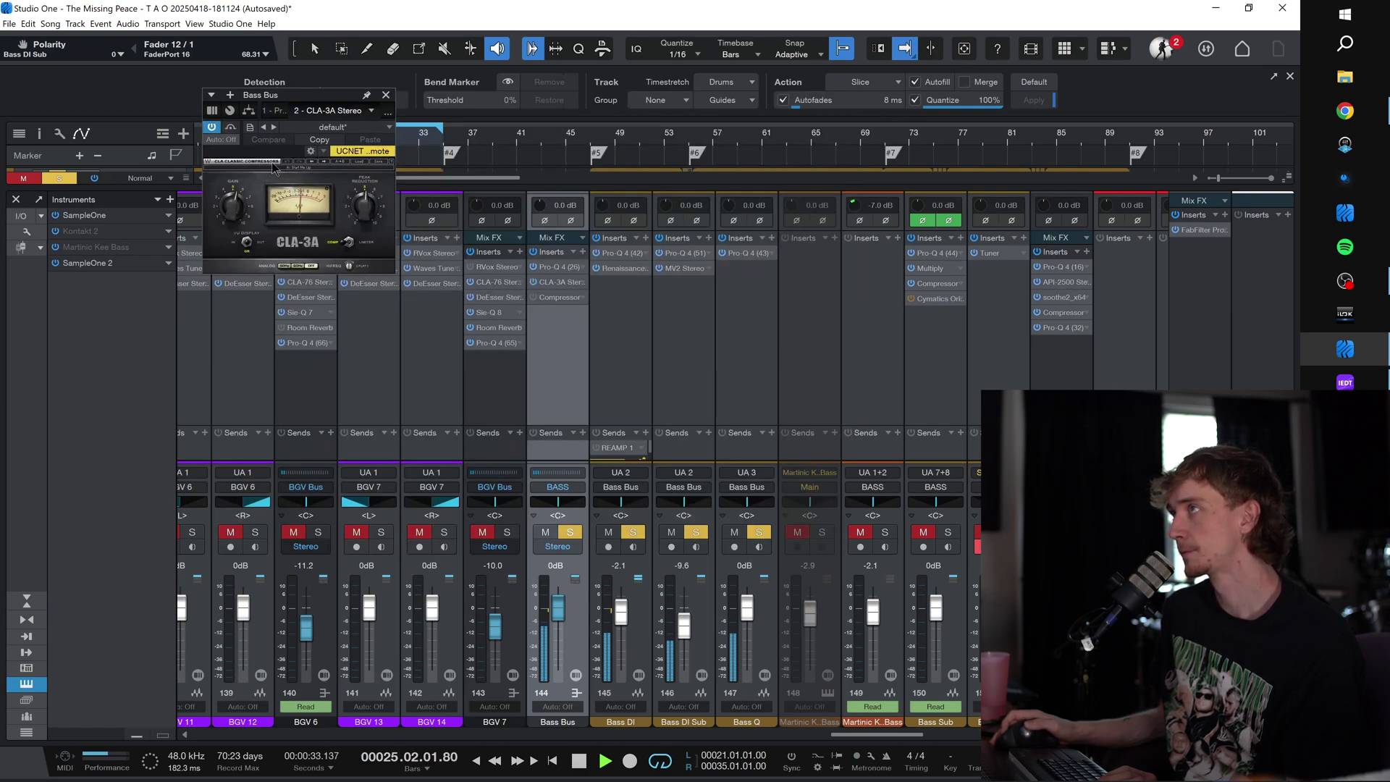
pyautogui.click(558, 297)
pyautogui.click(211, 128)
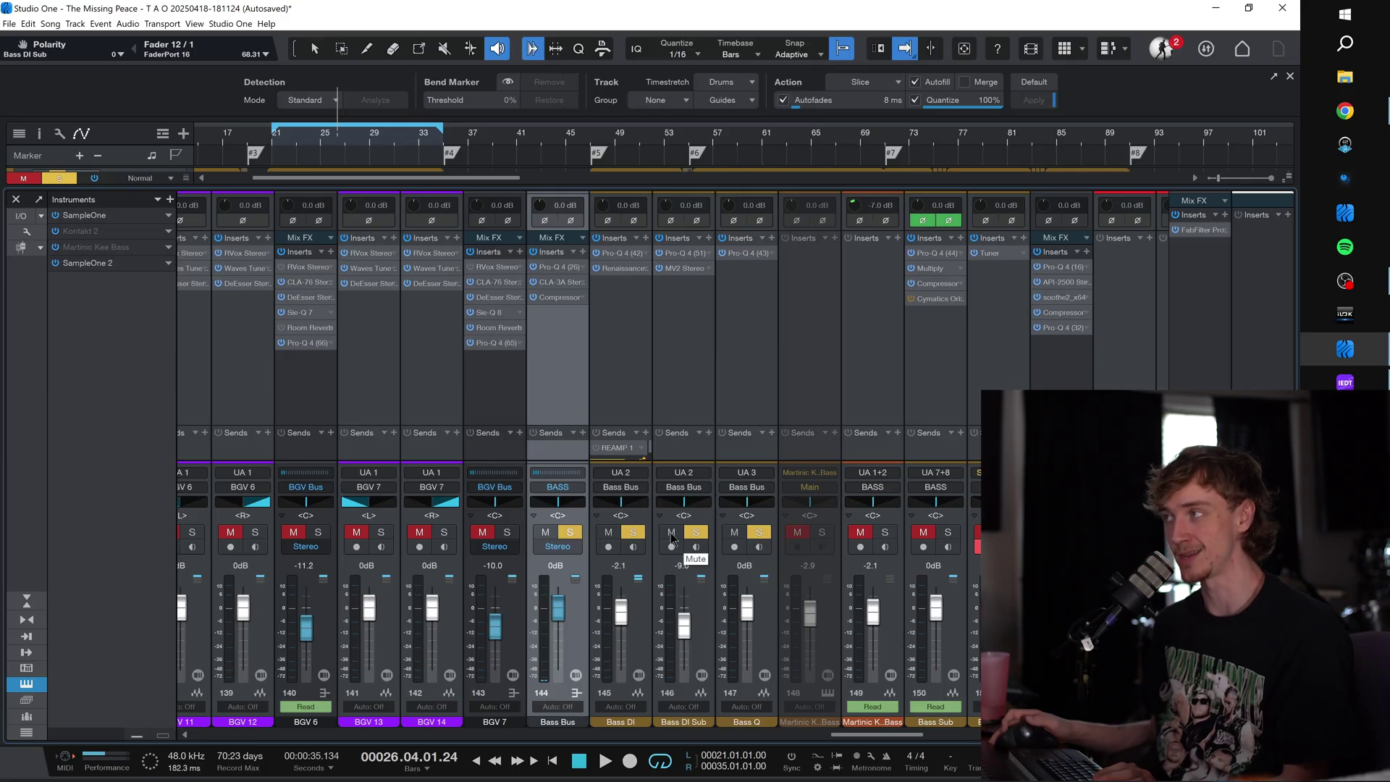
# Step: Compare the bass sound with and without Bass DI Sub by toggling its mute during playback
pyautogui.press('space')
pyautogui.click(672, 533)
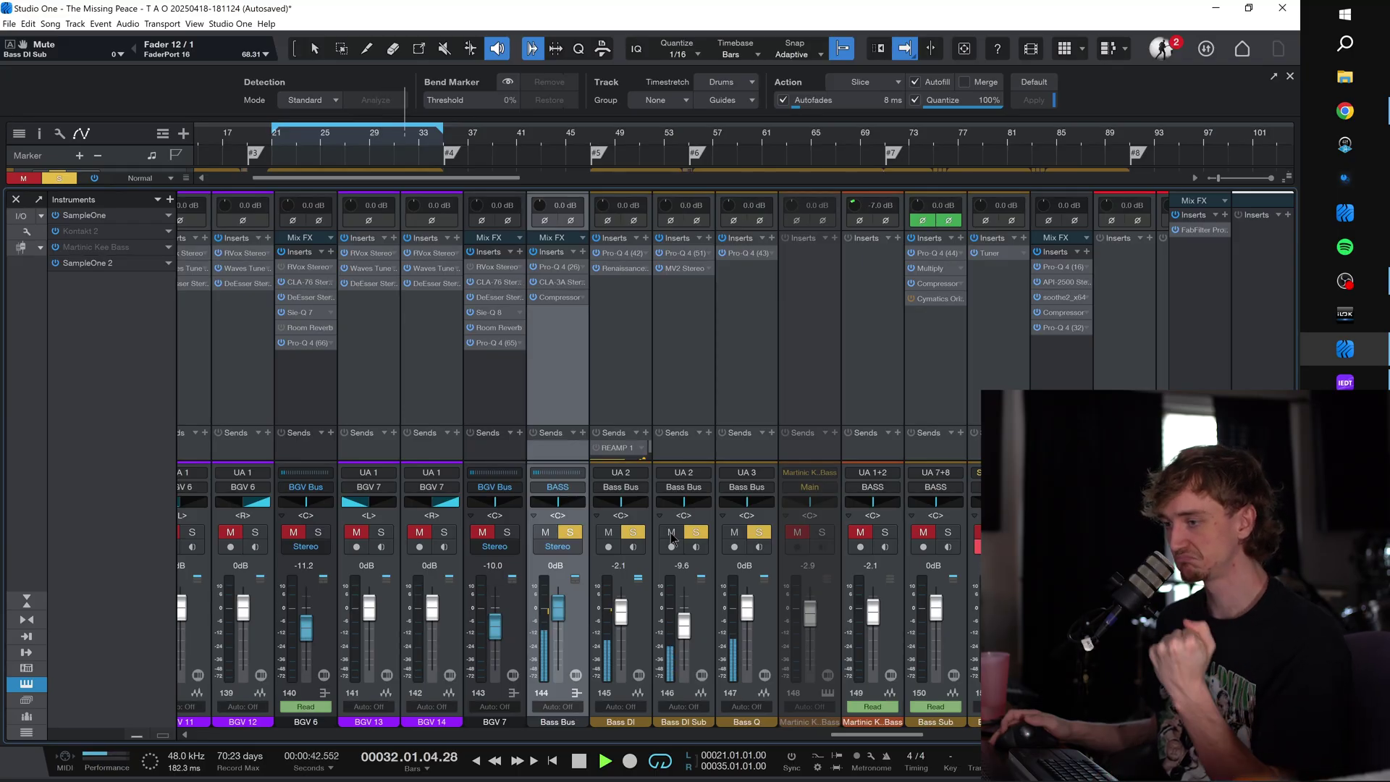
pyautogui.click(671, 533)
pyautogui.click(672, 533)
pyautogui.hscroll(3, 715, 355)
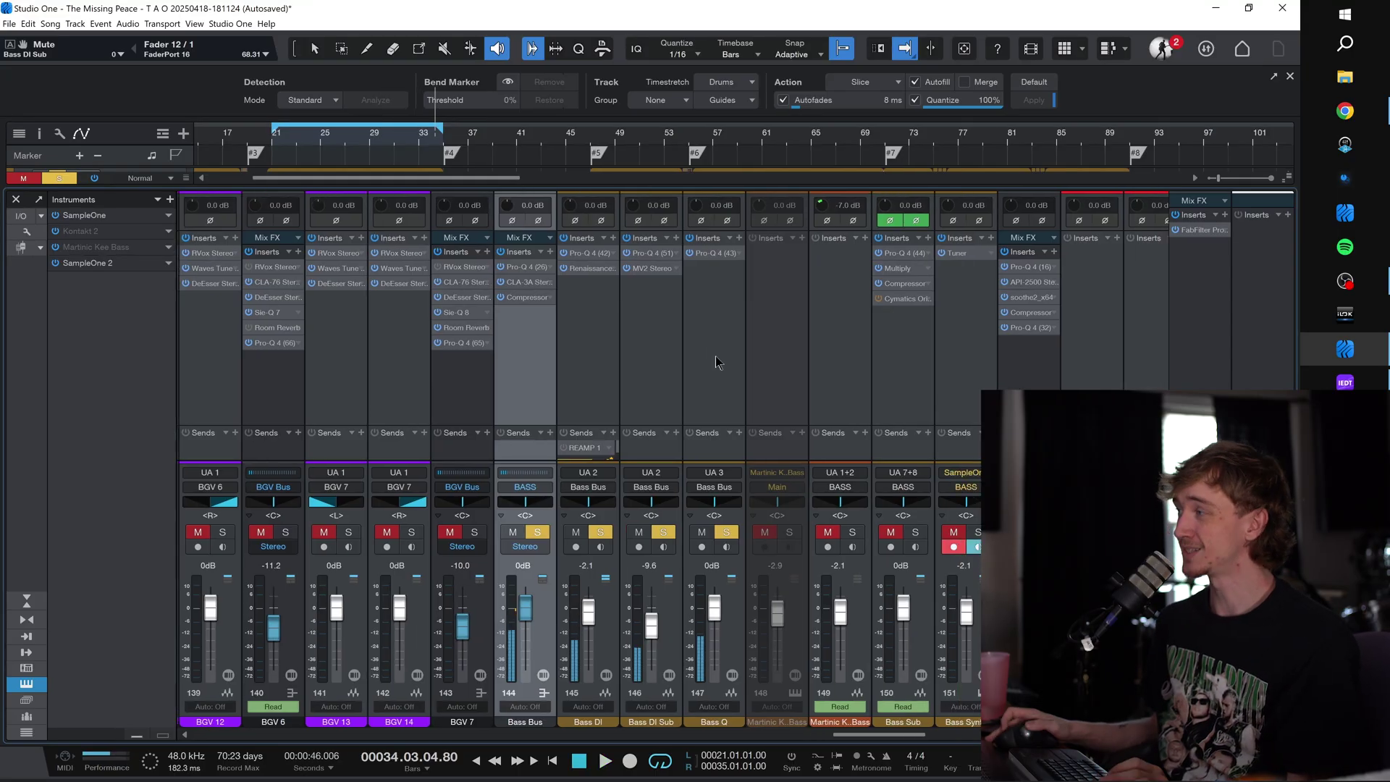
# Step: Audition Martinic Kee Bass in solo and the Bass Sub events between markers #3 and #4, temporarily unmuting those events
pyautogui.click(700, 533)
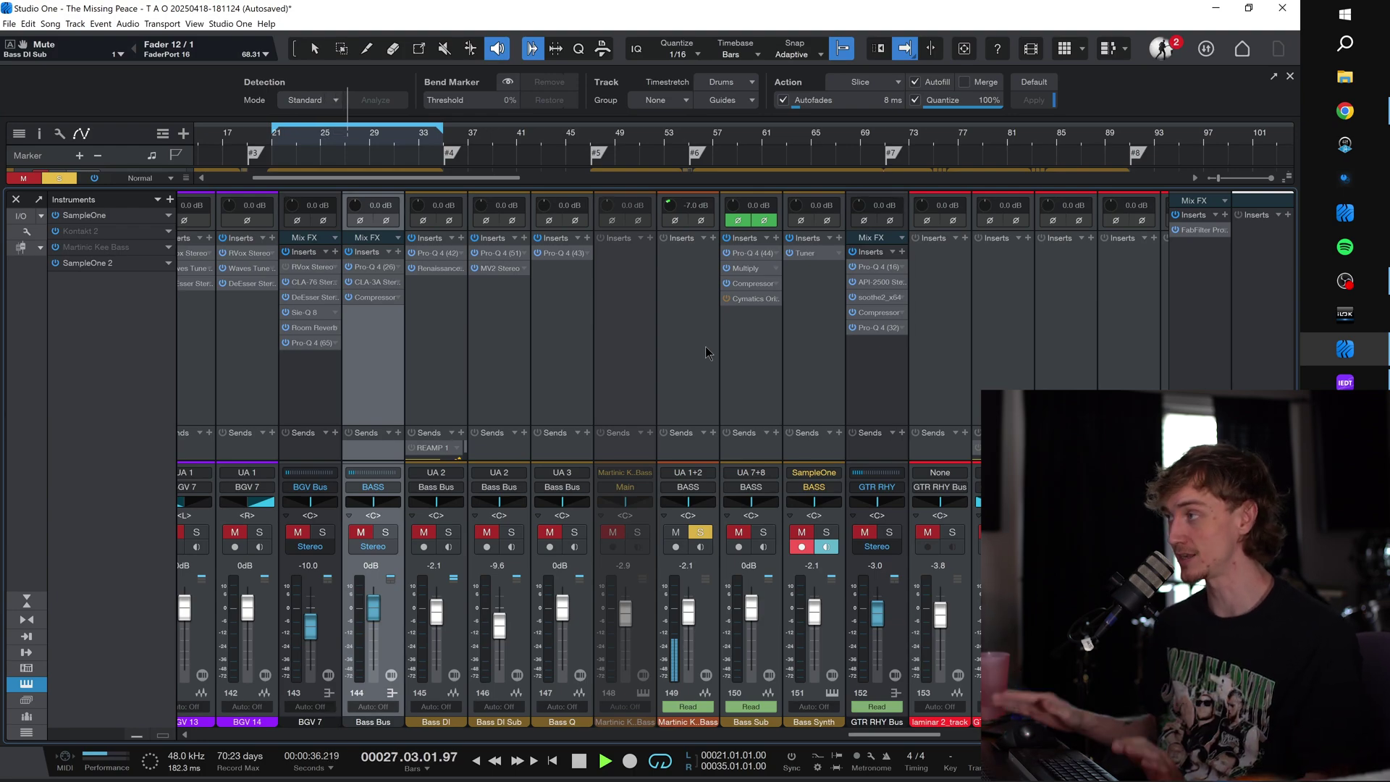
pyautogui.press('F3')
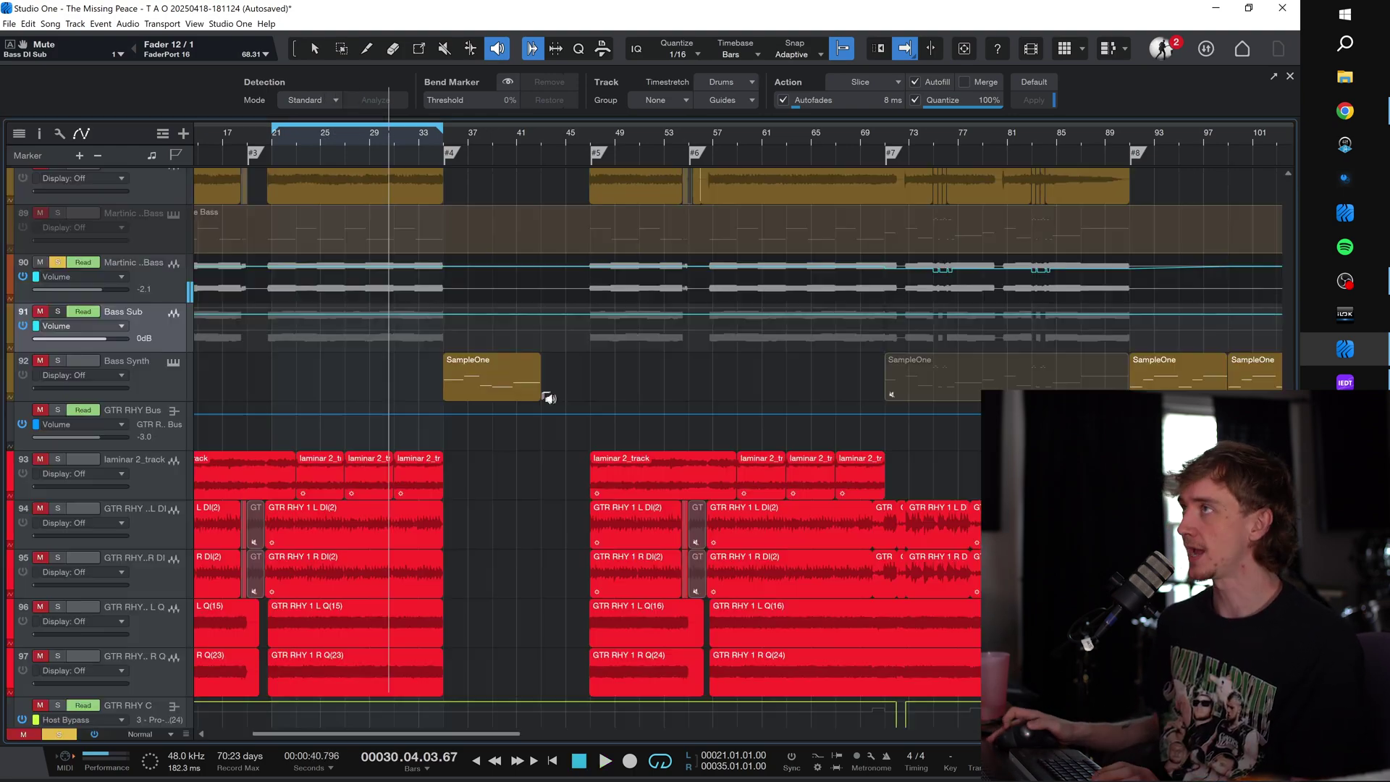
pyautogui.press('a')
pyautogui.press('6')
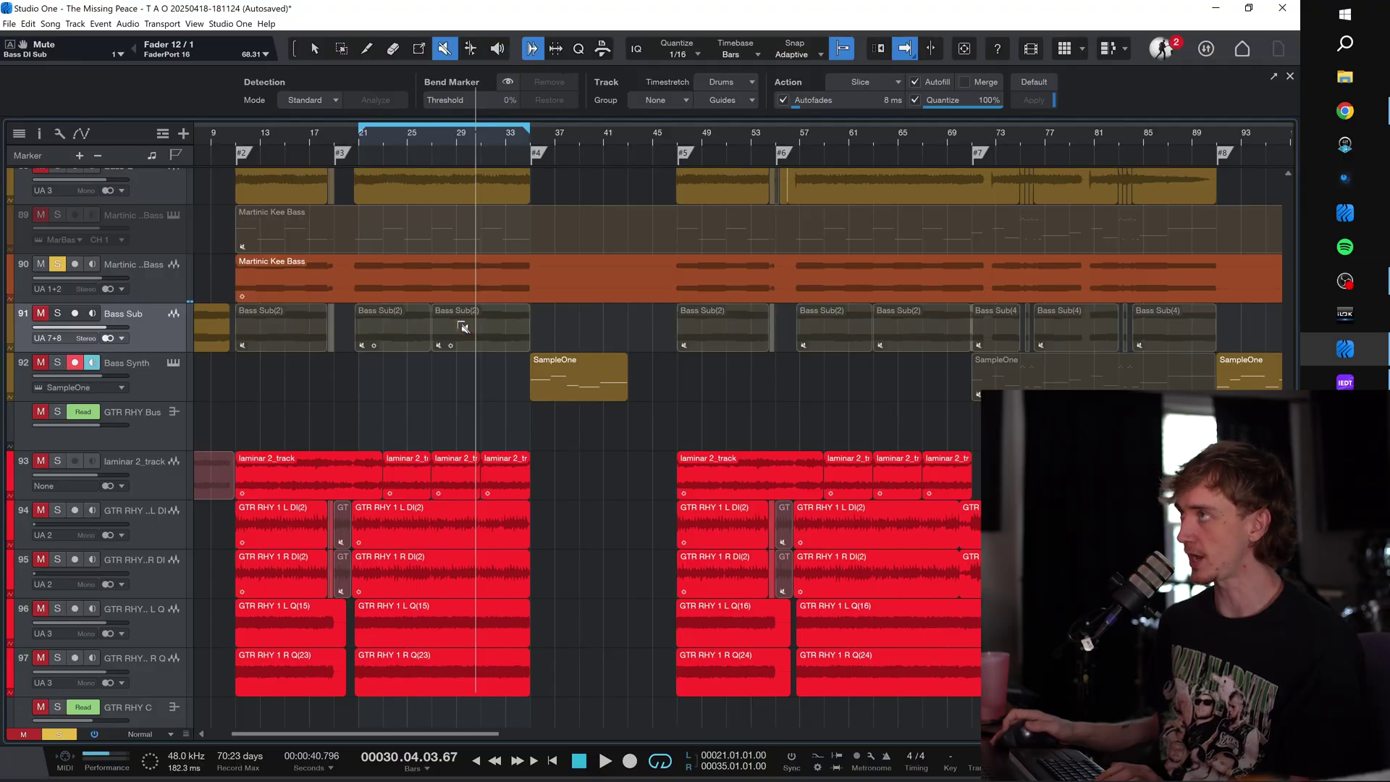
pyautogui.moveTo(481, 333); pyautogui.dragTo(410, 336)
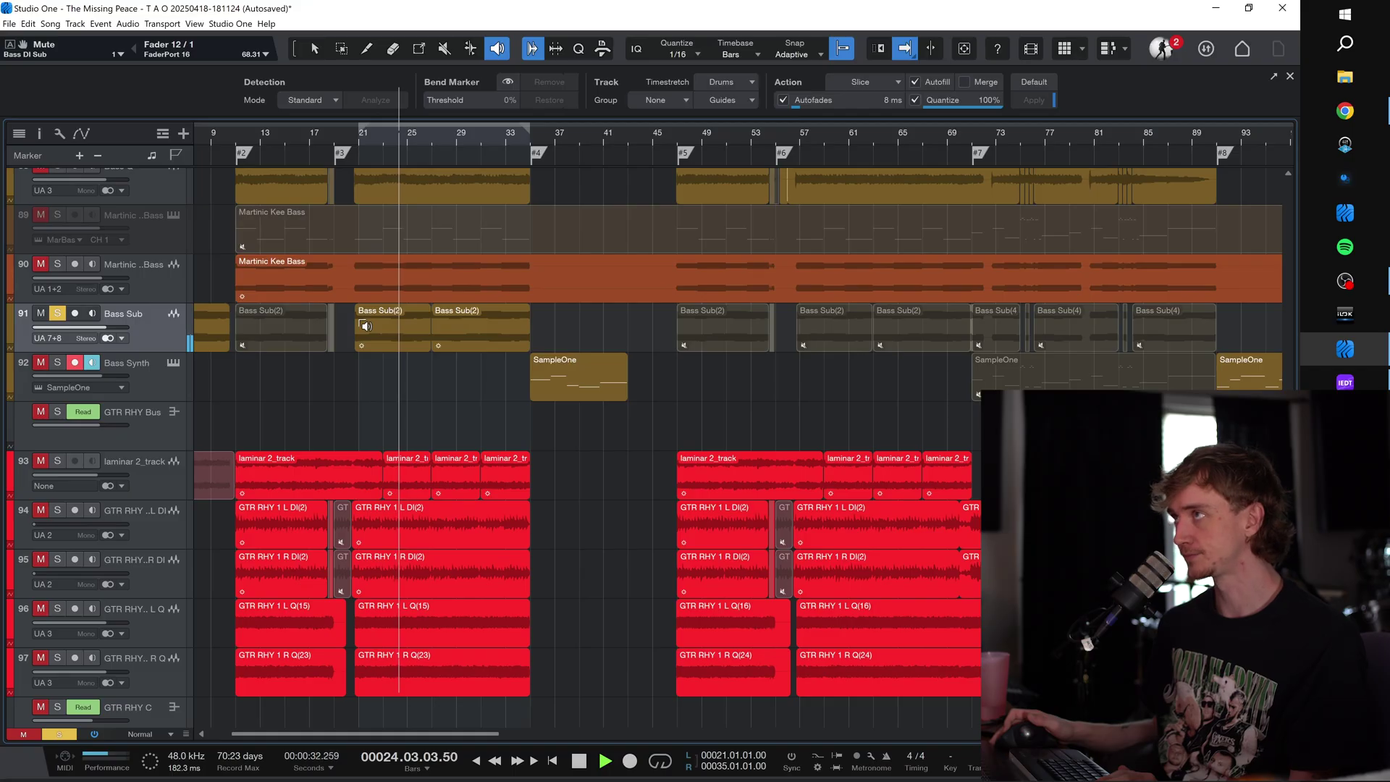
pyautogui.press('space')
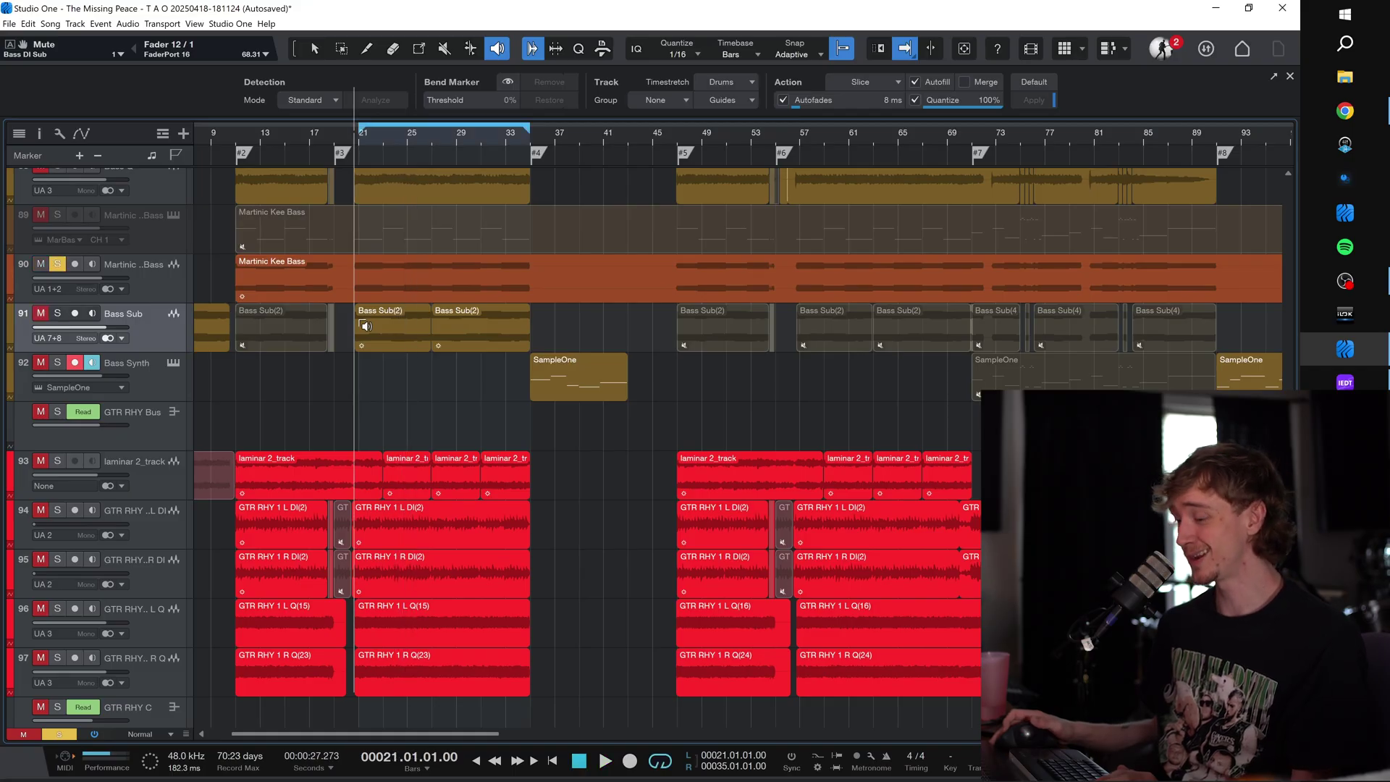
pyautogui.click(380, 330)
# Step: Turn off the Martinic Kee Bass solo and audition the intro Bass Sub event in solo from the Start marker
pyautogui.hscroll(-3, 257, 233)
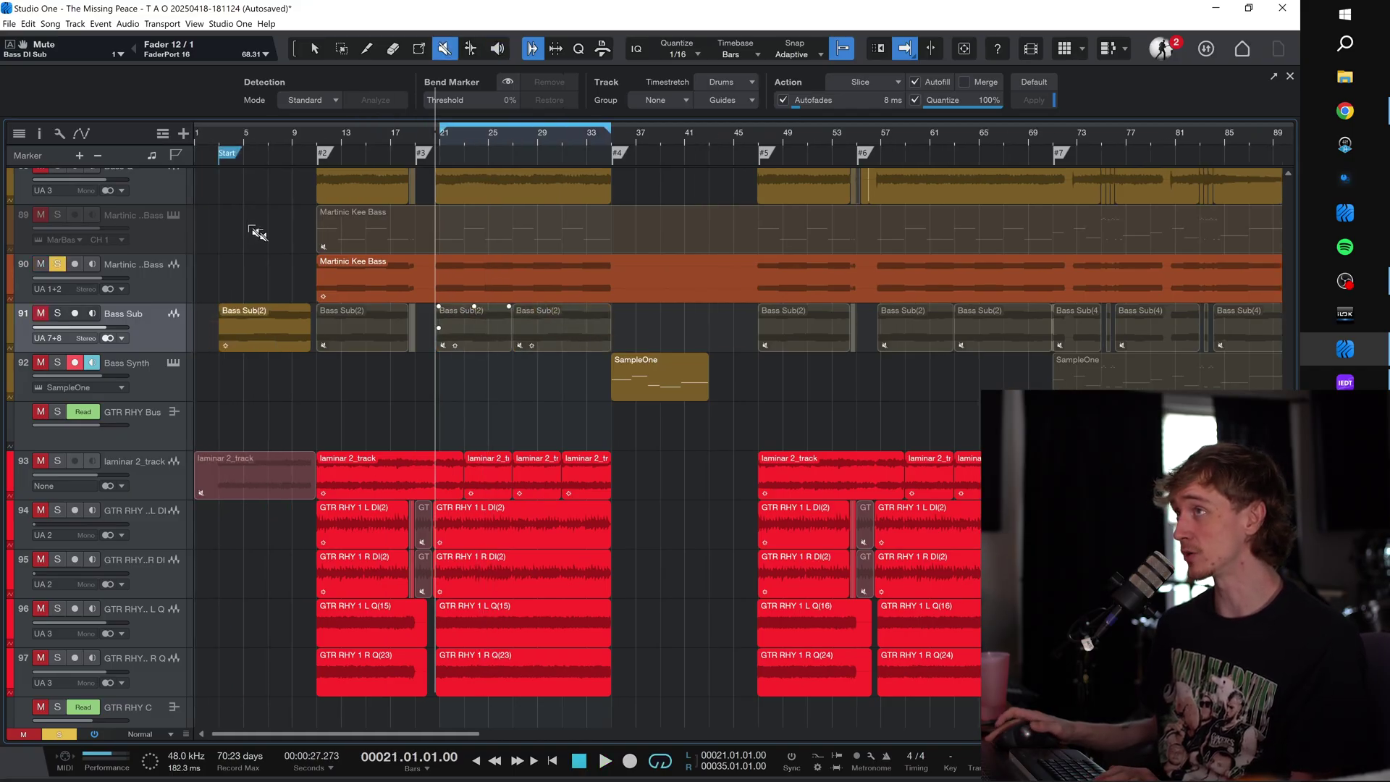
pyautogui.click(57, 265)
pyautogui.click(221, 144)
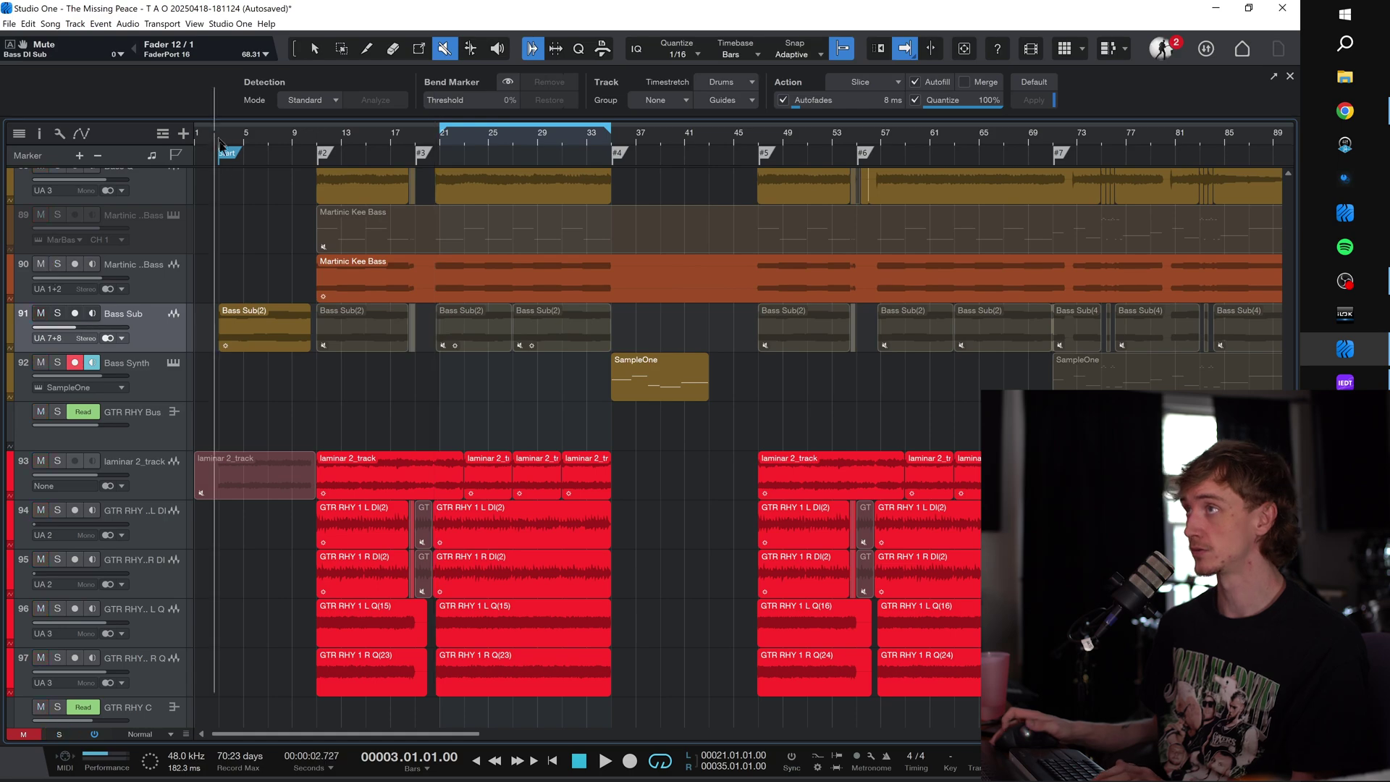
pyautogui.press('space')
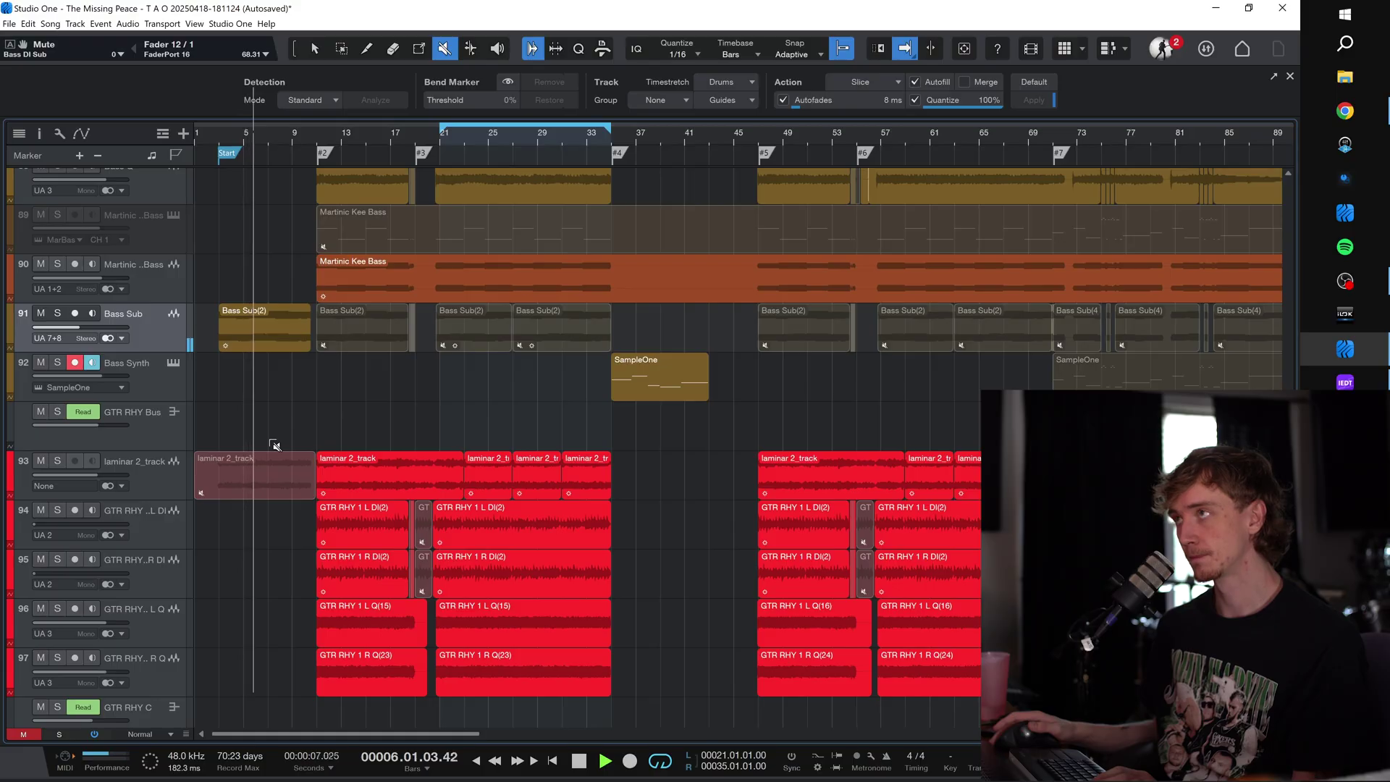
pyautogui.click(57, 314)
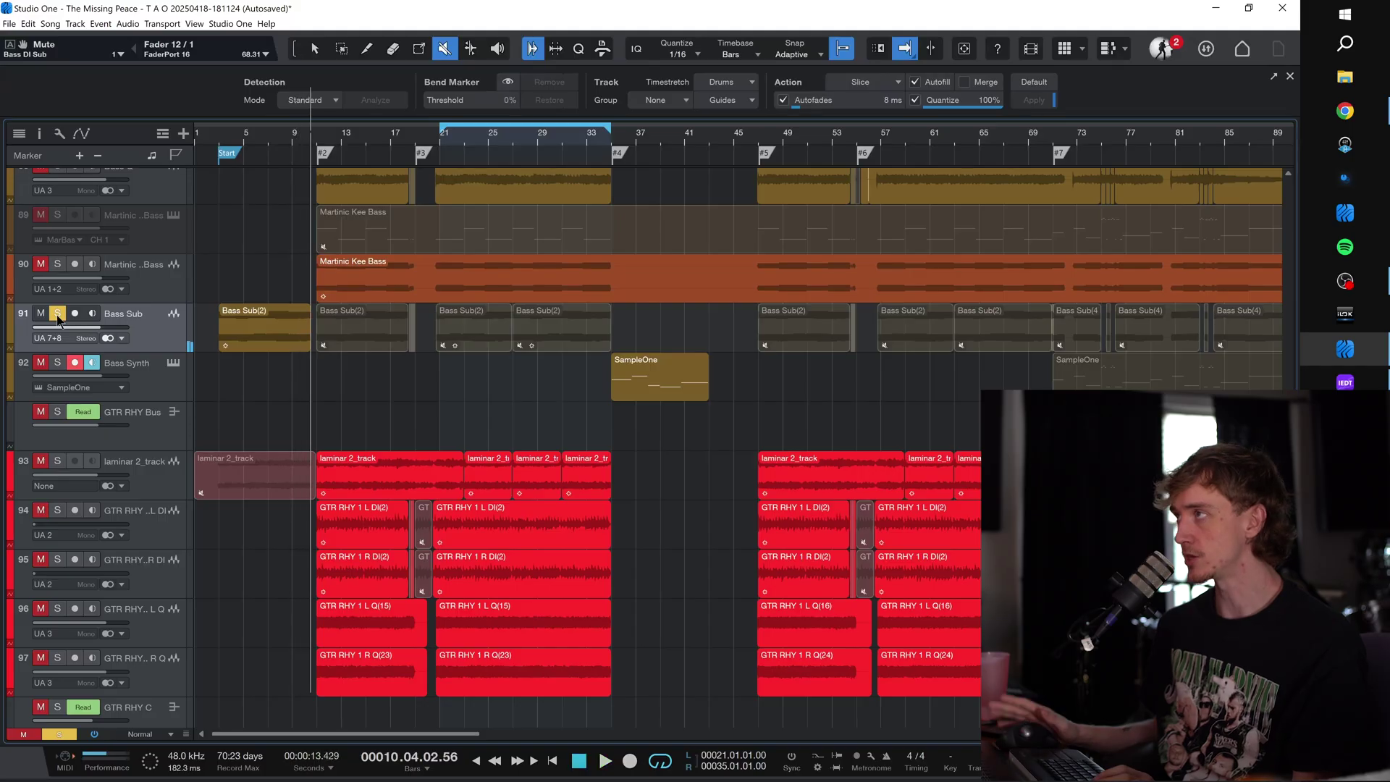
# Step: Solo Bass Synth and audition its SampleOne part at marker #4 with the Listen tool
pyautogui.hscroll(5, 362, 376)
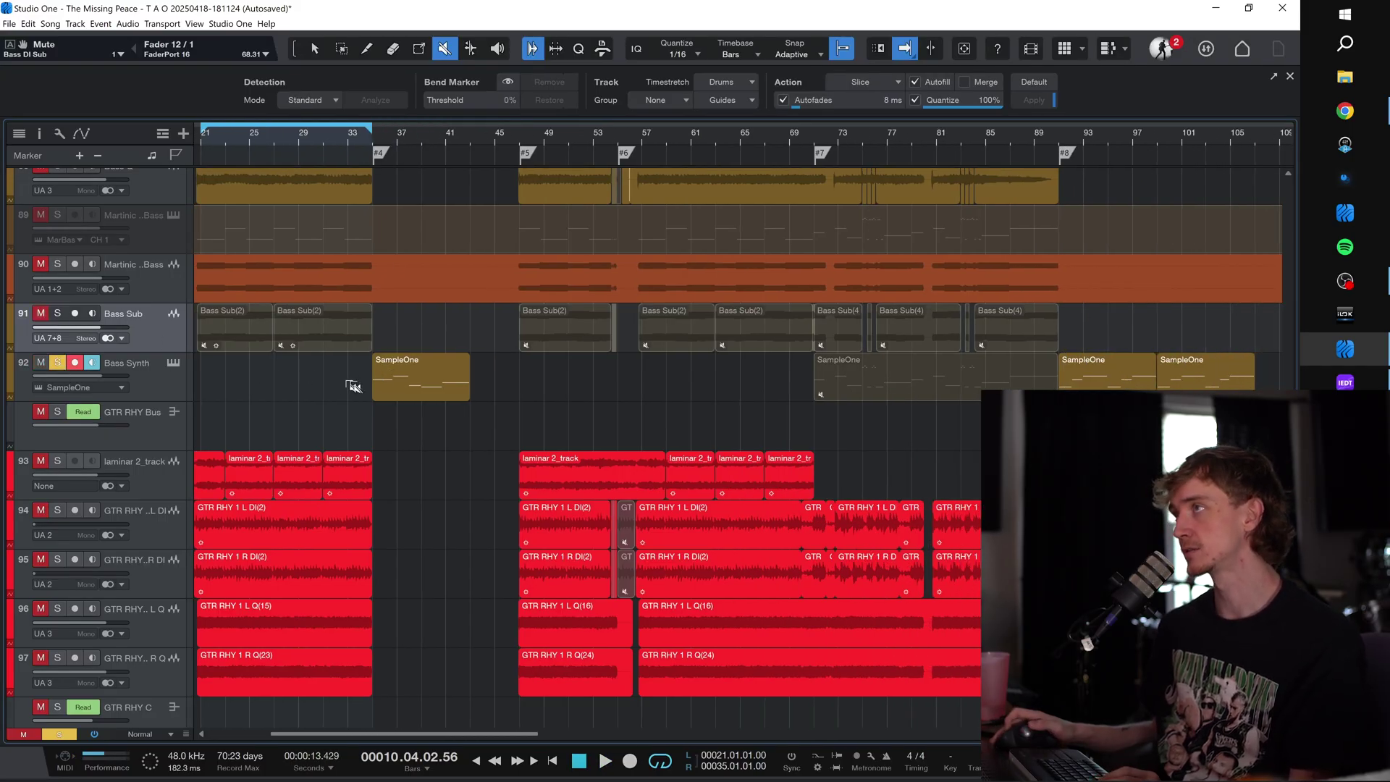
pyautogui.press('8')
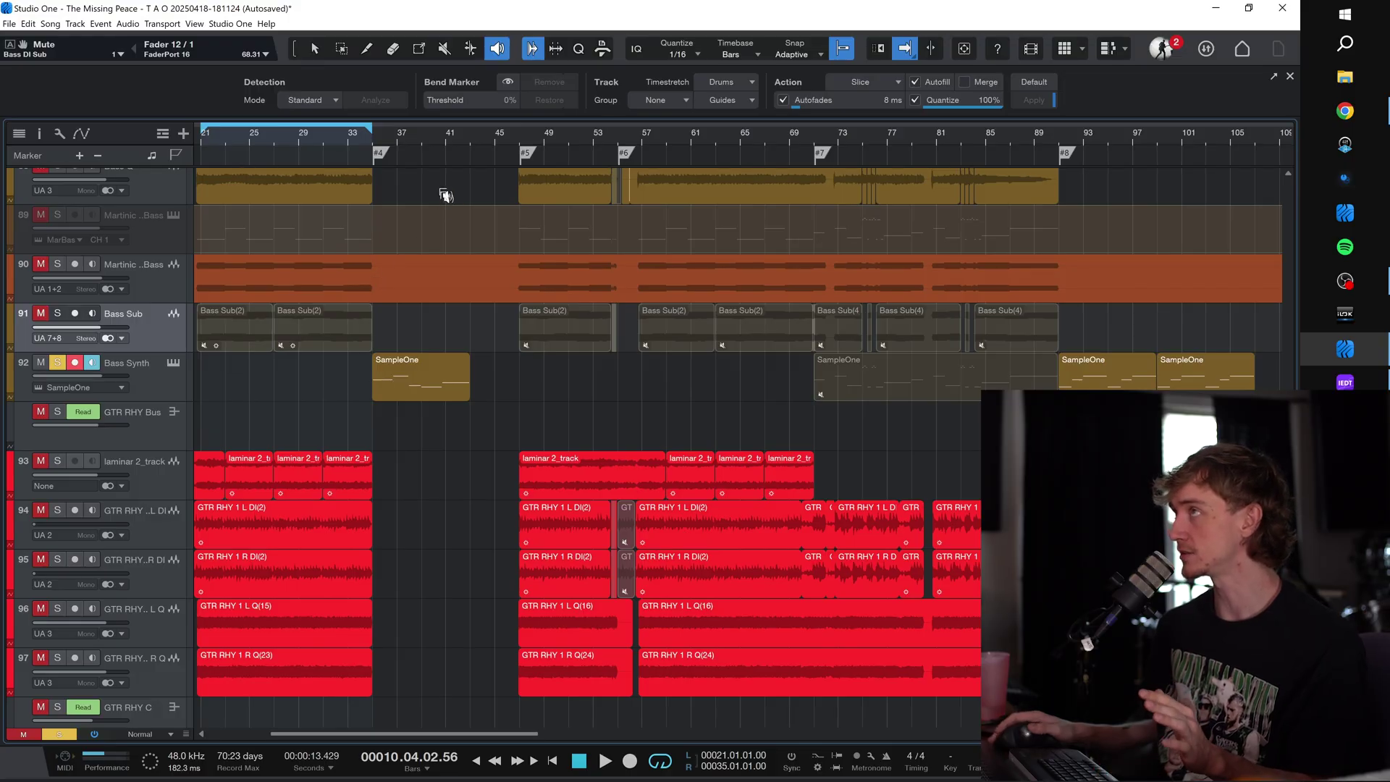
pyautogui.hotkey('shift', 'f')
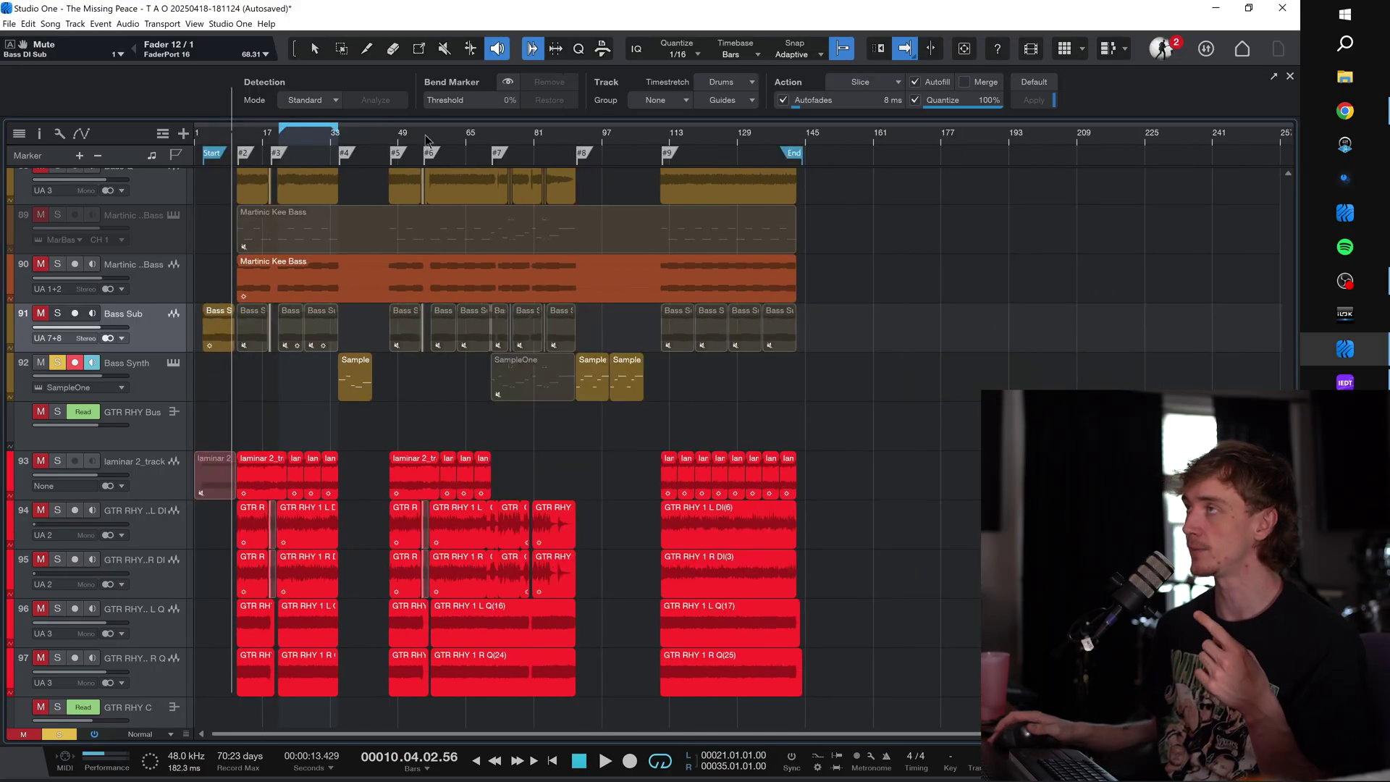
pyautogui.scroll(2, 340, 130)
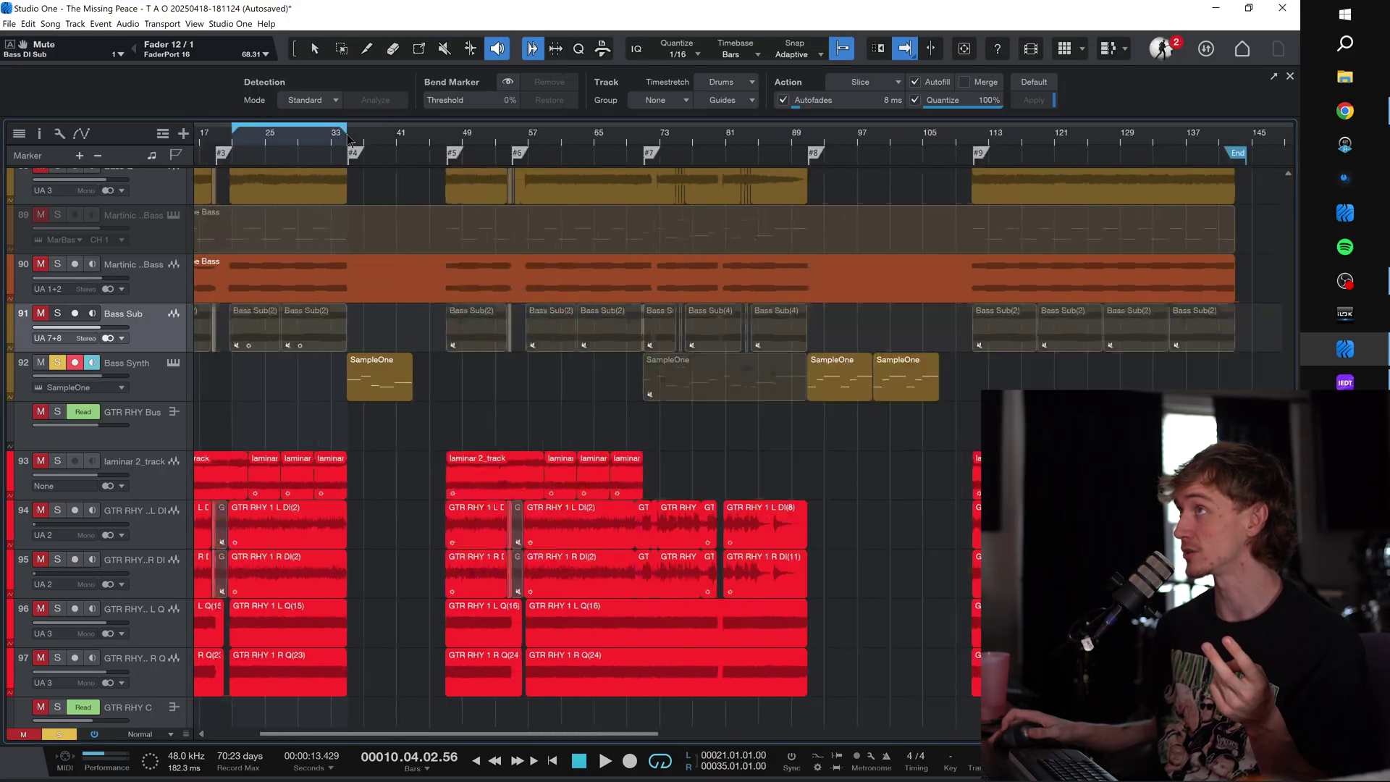
pyautogui.click(353, 391)
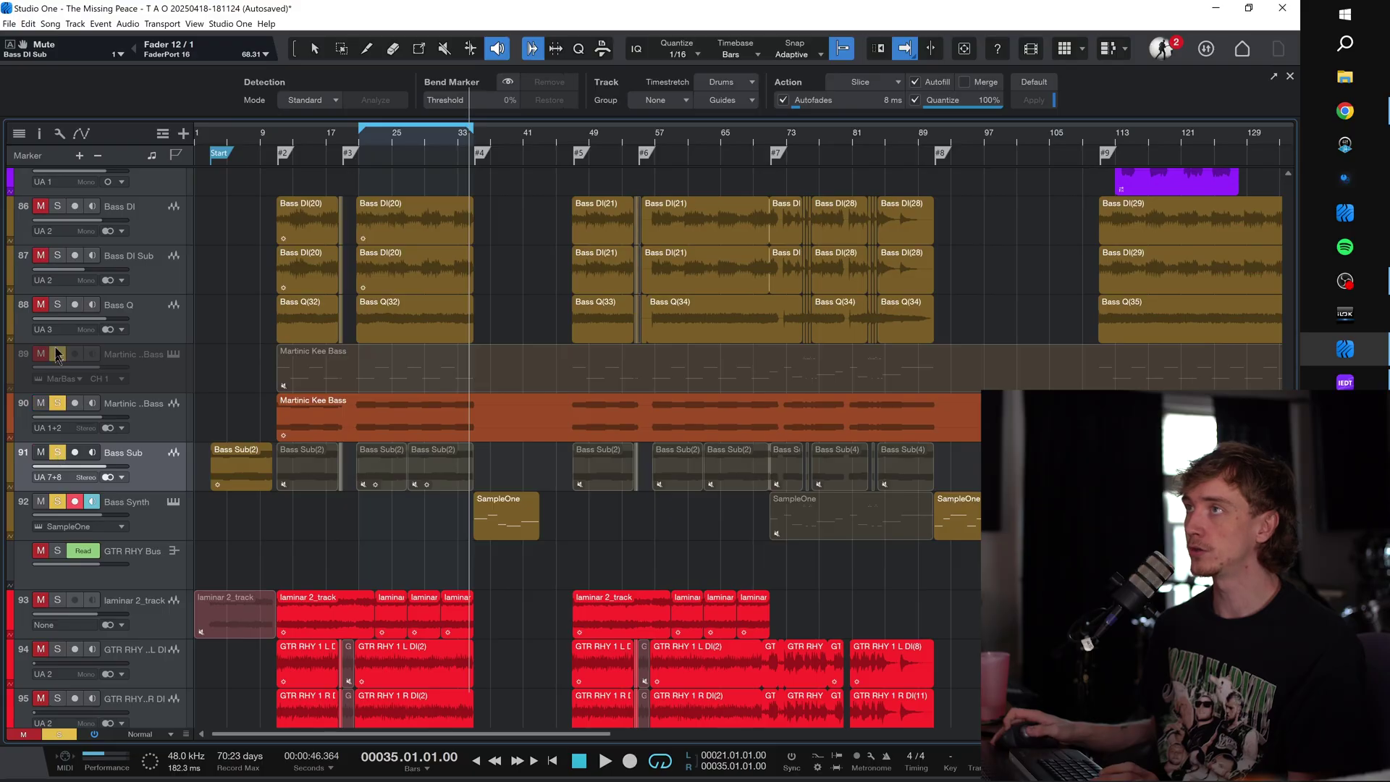
# Step: Play all the bass tracks together in solo from just before marker #4, and move on to the guitar tracks
pyautogui.click(451, 150)
pyautogui.press('space')
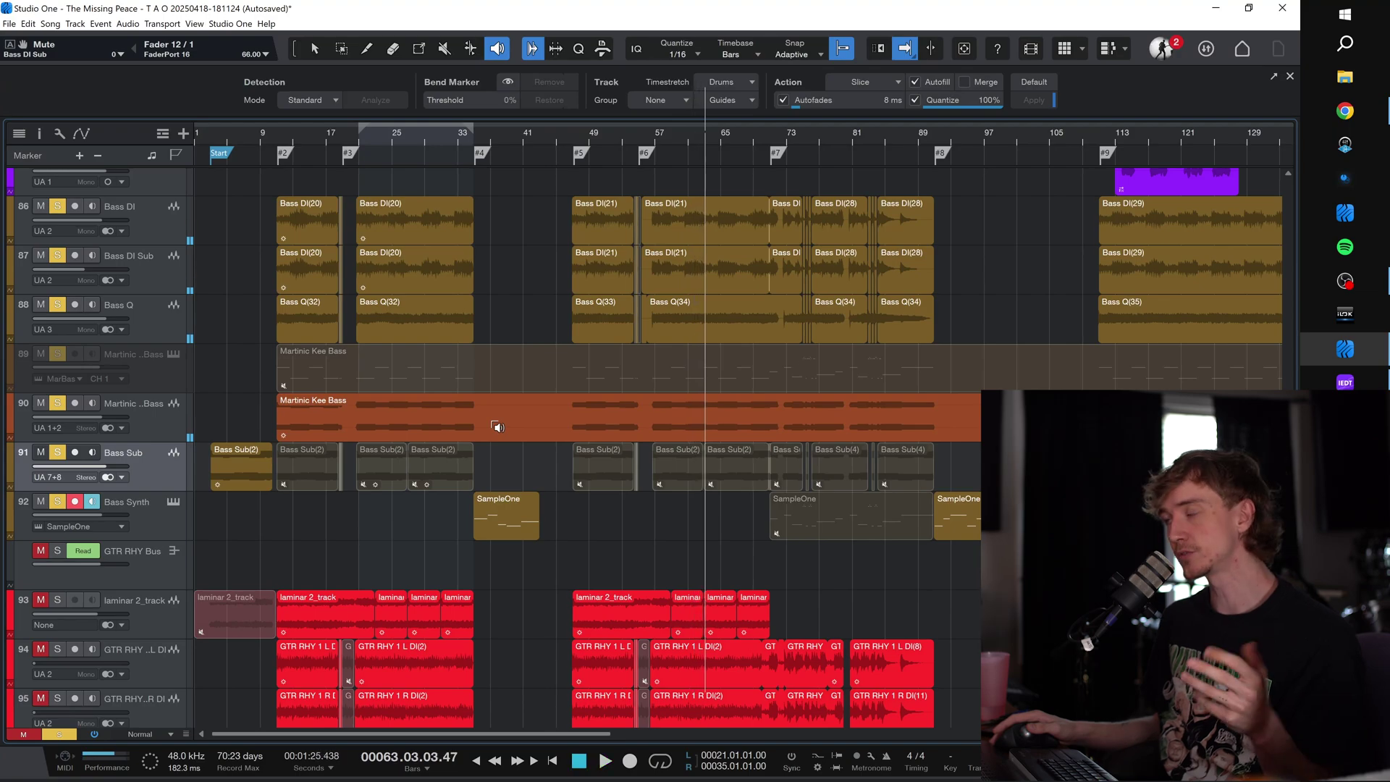
pyautogui.scroll(-10, 667, 523)
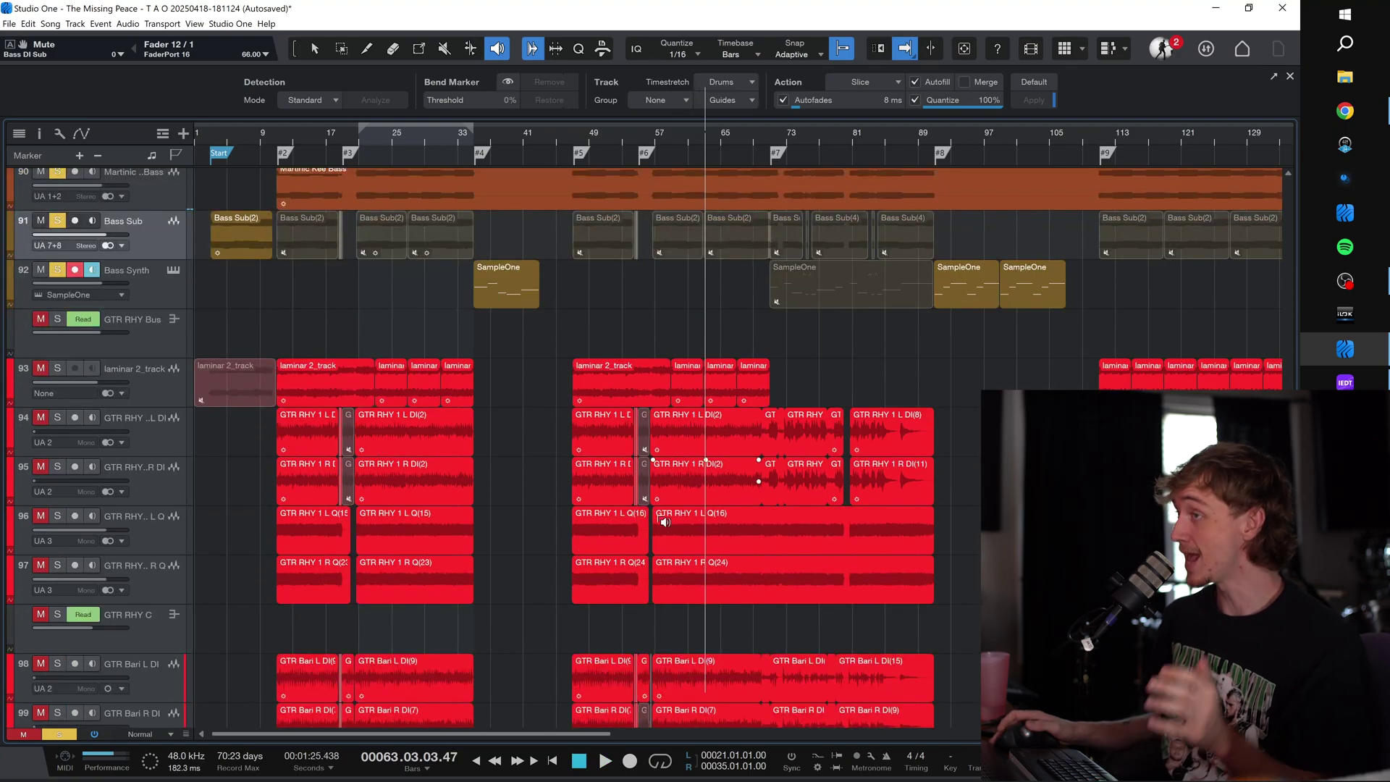
pyautogui.scroll(-5, 660, 521)
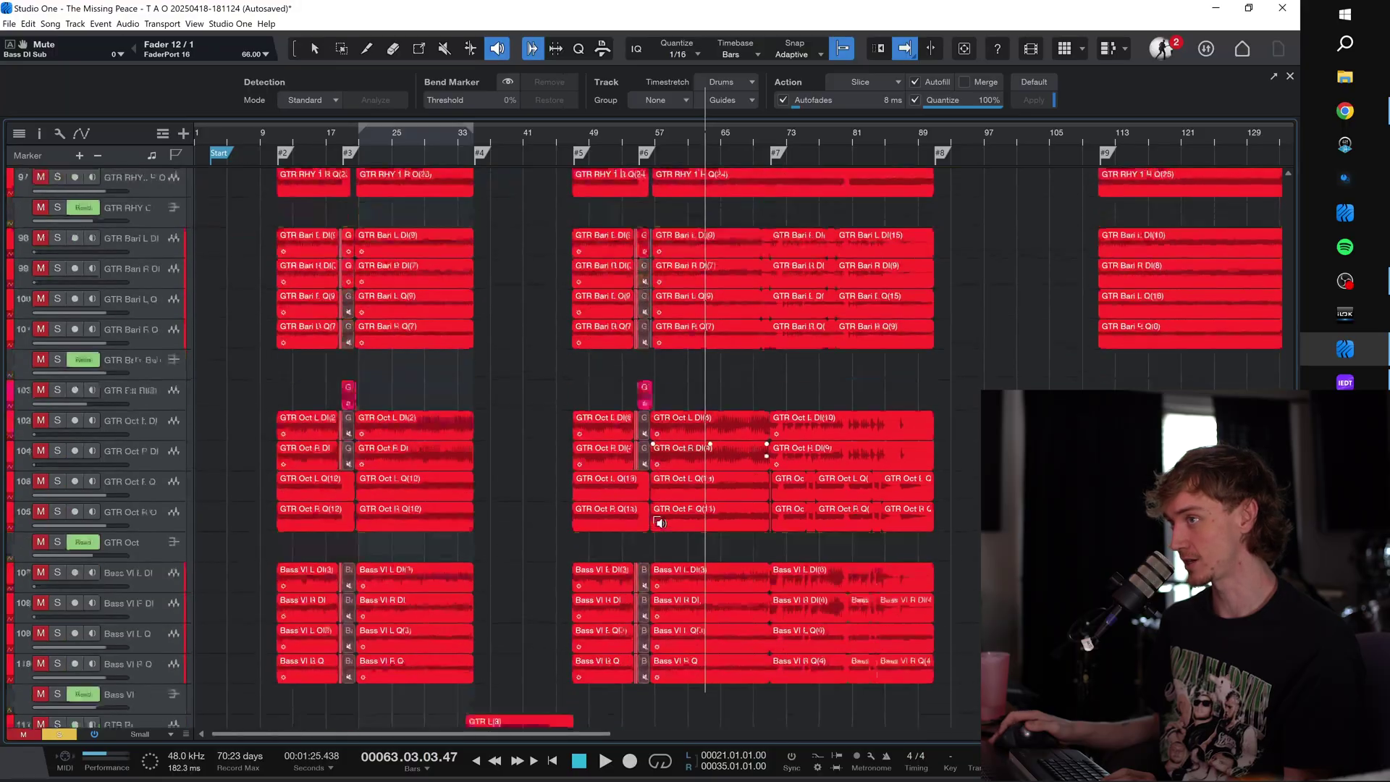
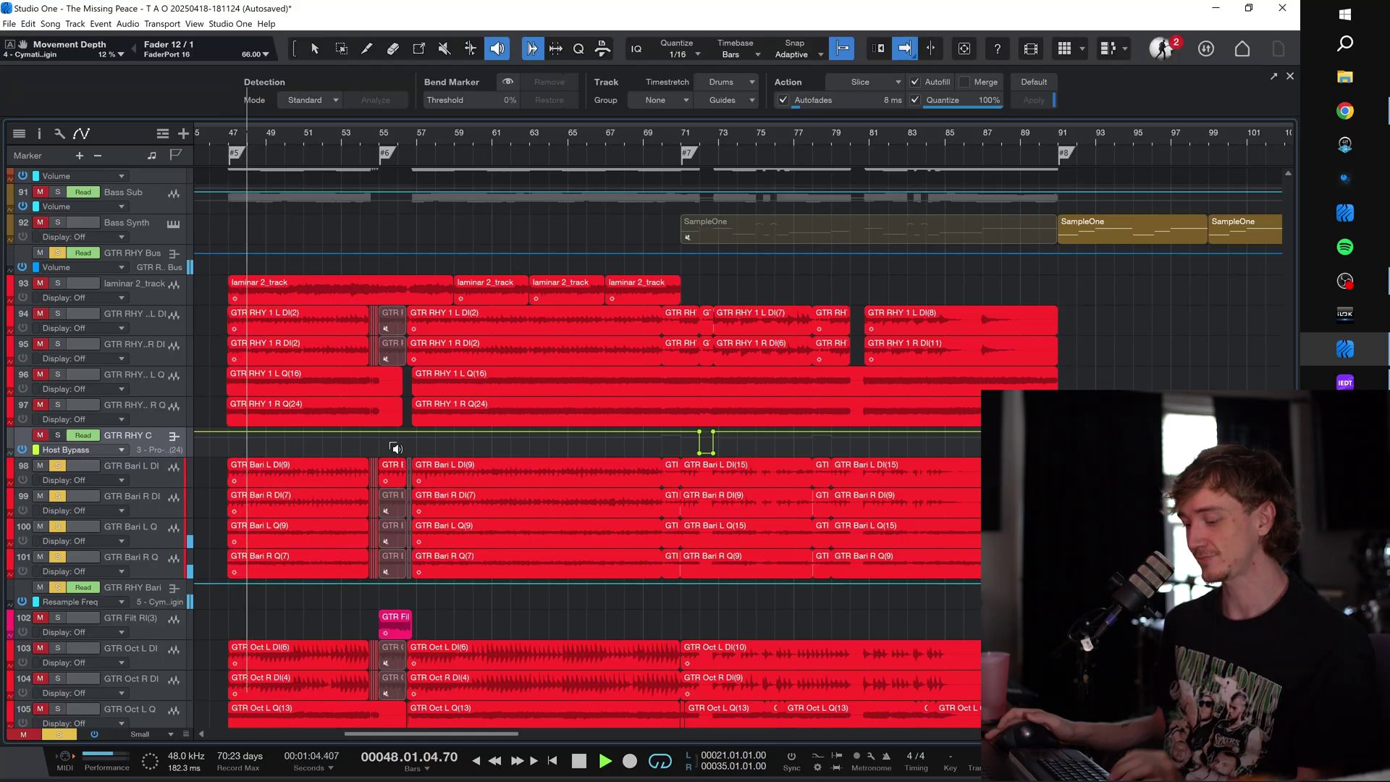
# Step: Examine Cymatics Origin and Pro-Q 4 (17) on the GTR RHY Bari bus while auditioning the baritone guitars
pyautogui.press('F3')
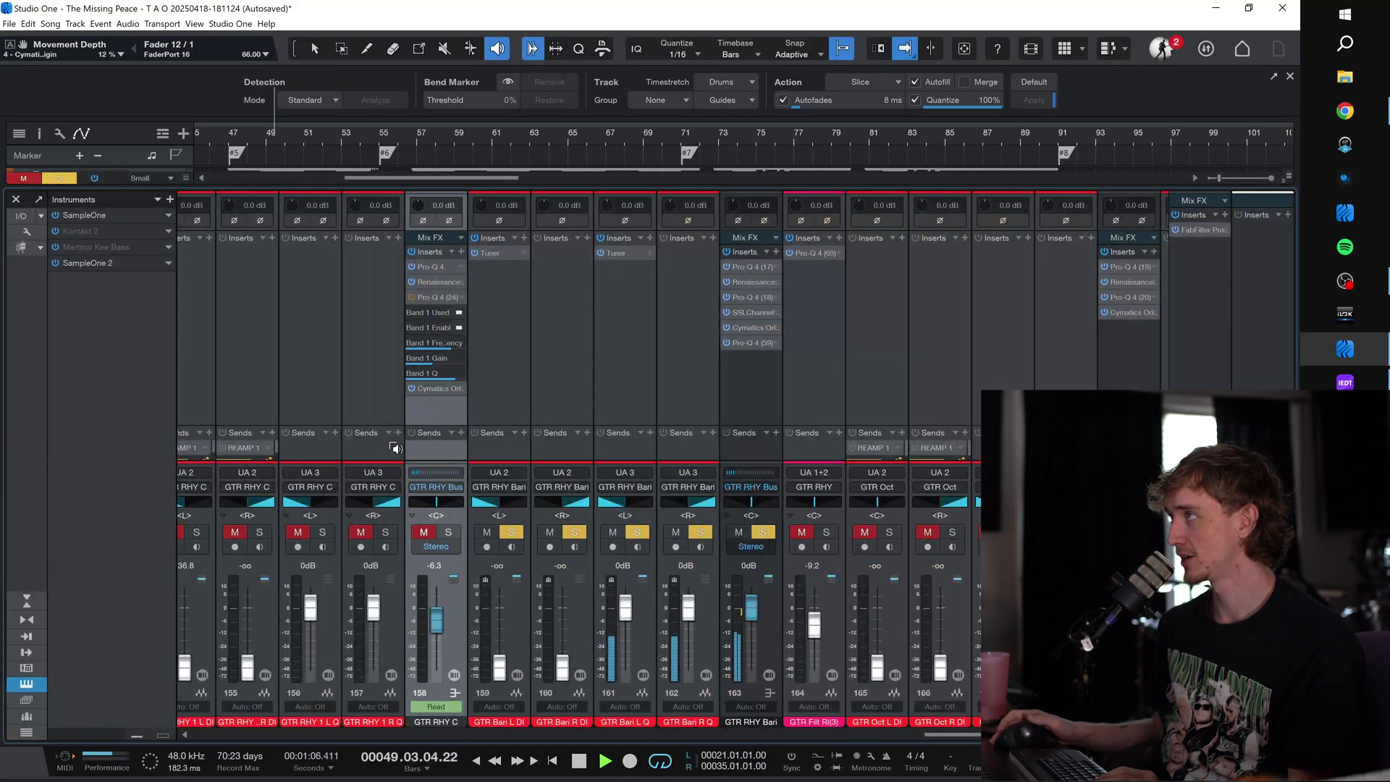
pyautogui.click(748, 328)
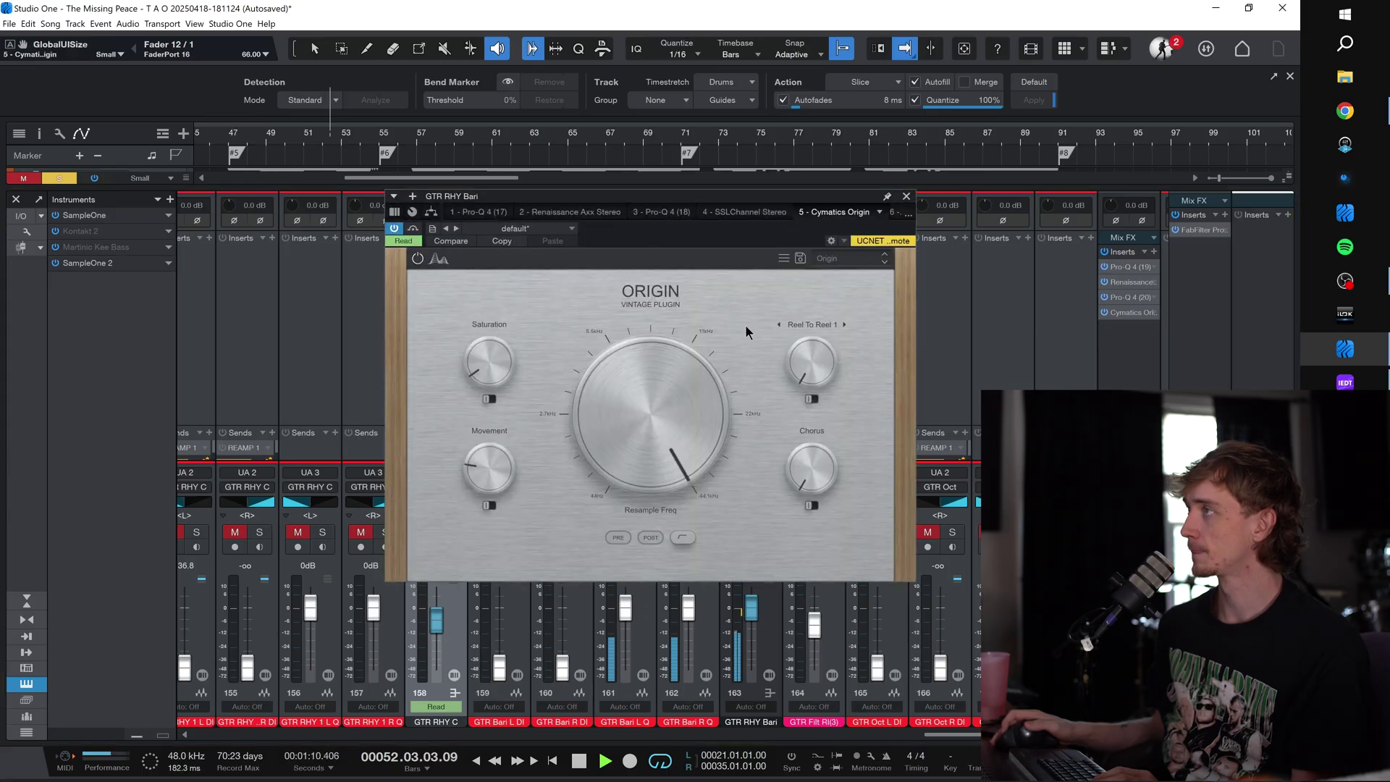
pyautogui.click(906, 197)
pyautogui.press('space')
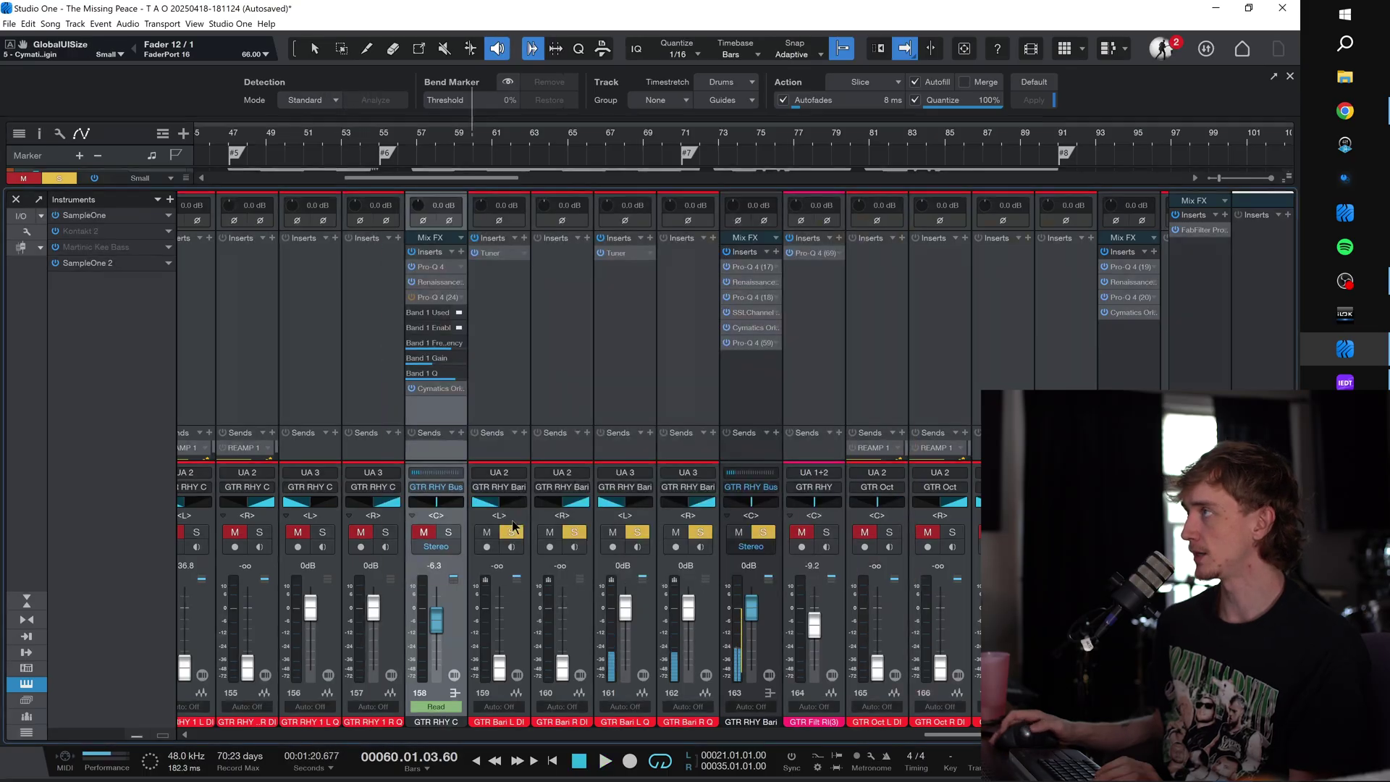
pyautogui.click(750, 266)
pyautogui.press('space')
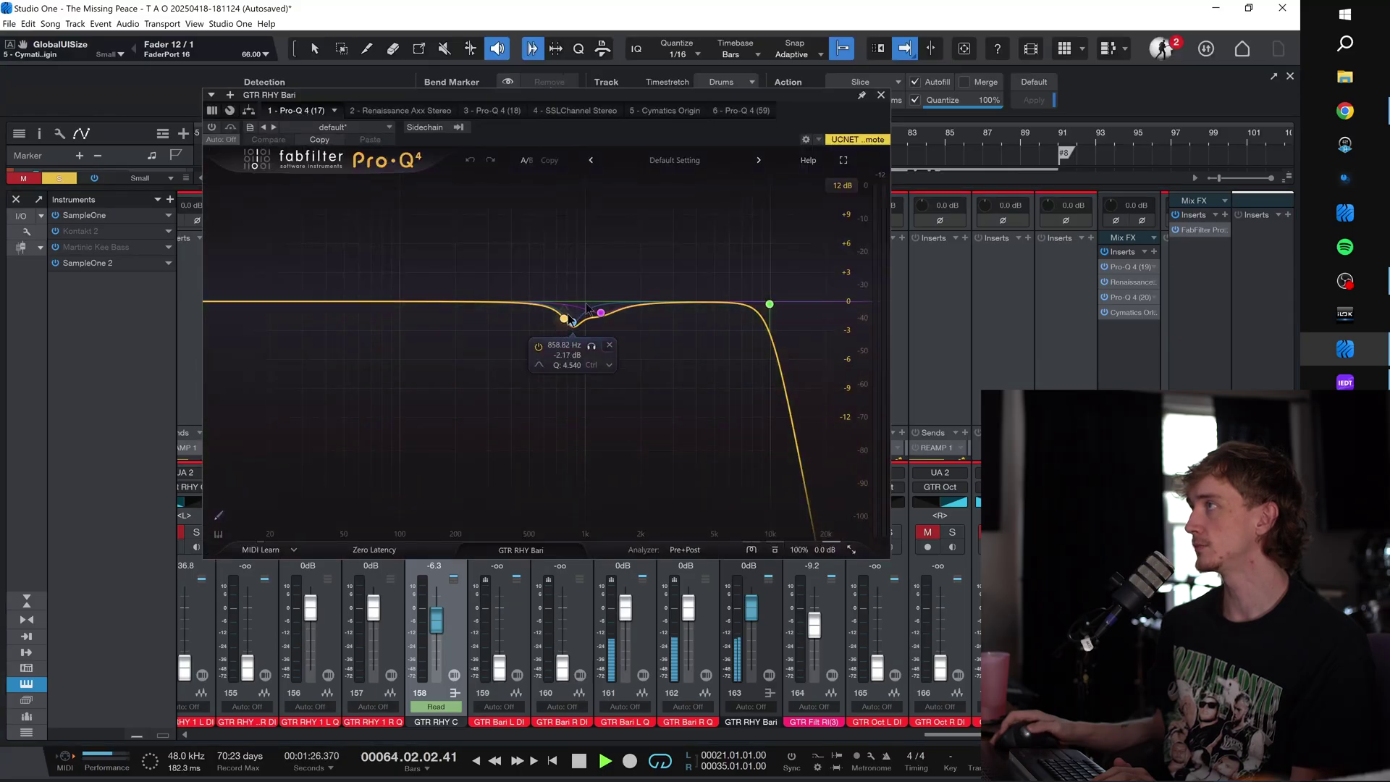
# Step: Re-enable Pro-Q 4 (17) on GTR RHY Bari, audition its 859 Hz cut in isolation, and bring in Renaissance Axx Stereo
pyautogui.click(212, 128)
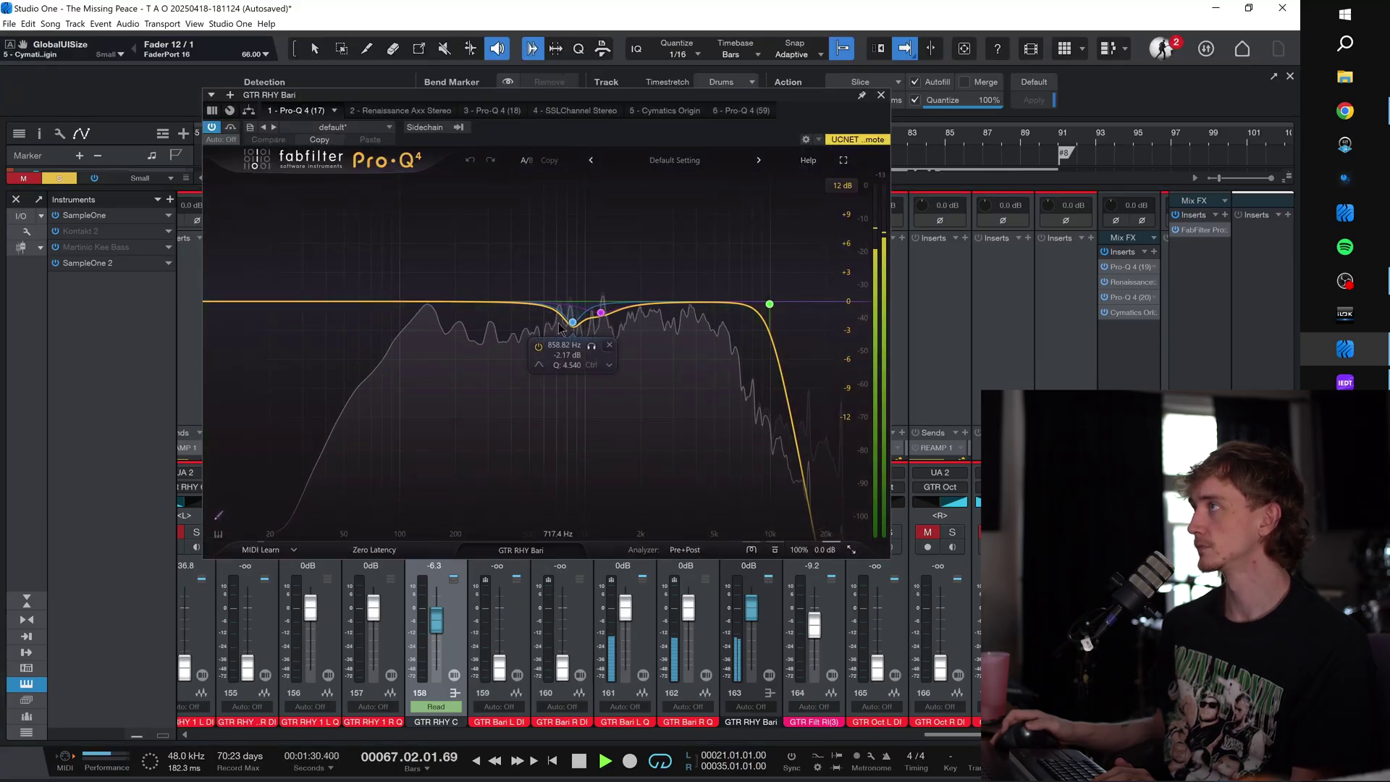
pyautogui.click(591, 347)
pyautogui.click(591, 347)
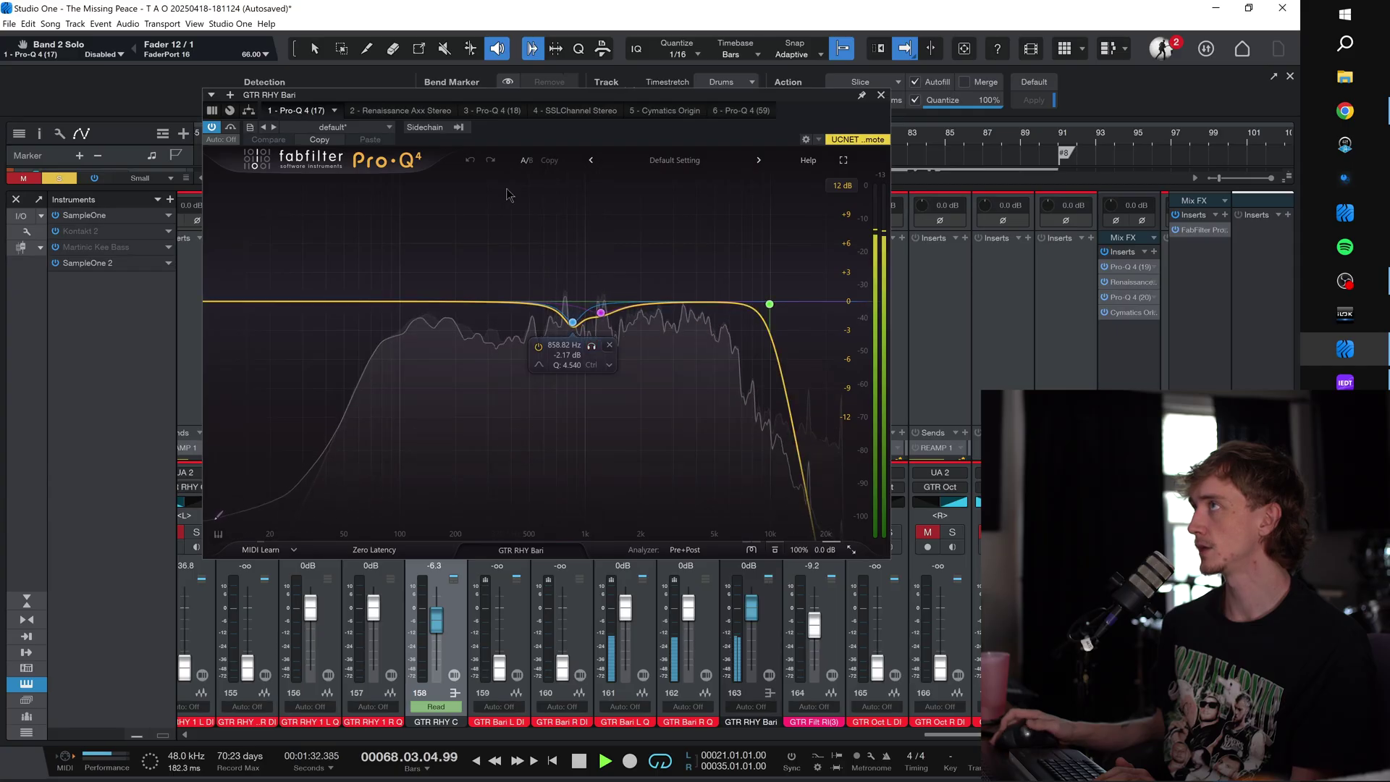
pyautogui.click(400, 110)
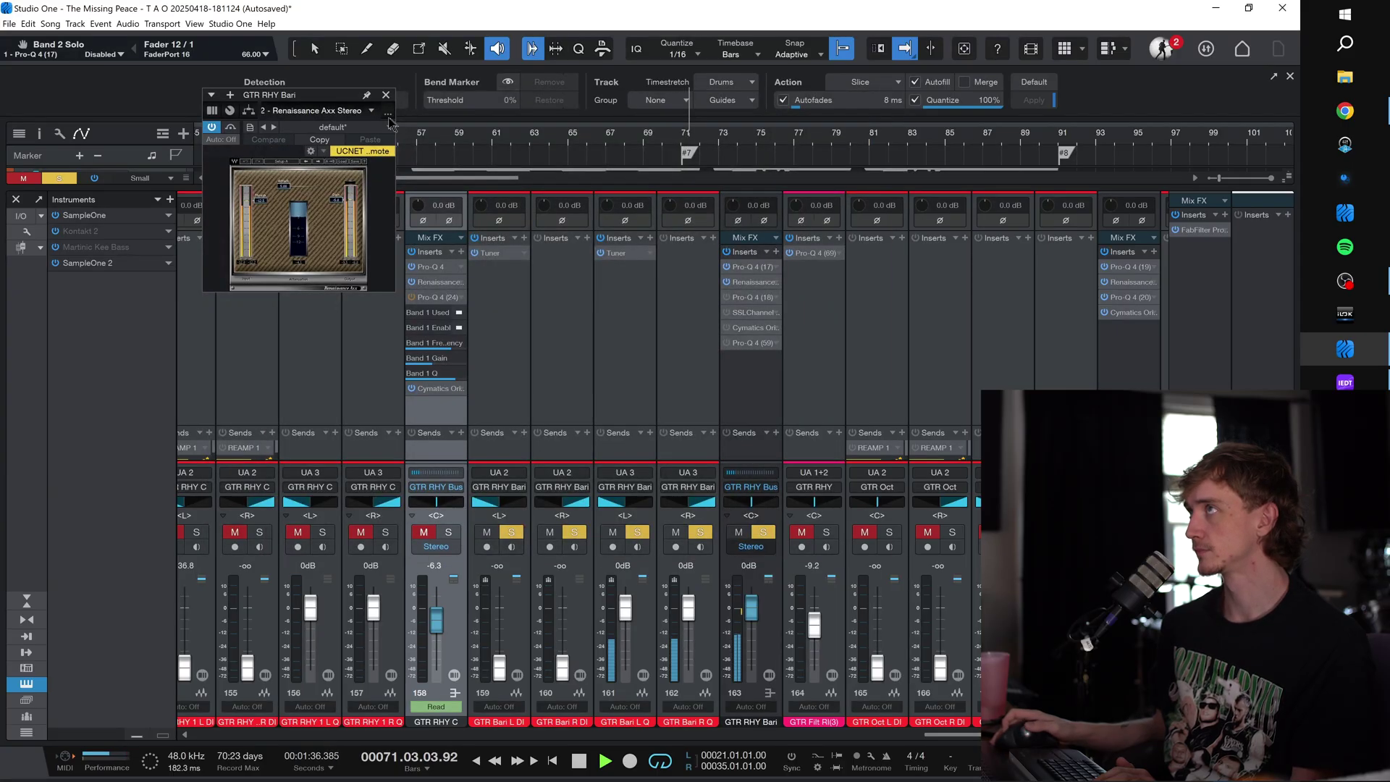
# Step: Re-enable Pro-Q 4 (18) on the GTR RHY Bari bus, inspect its bands, and bring in the SSLChannel Stereo
pyautogui.click(752, 297)
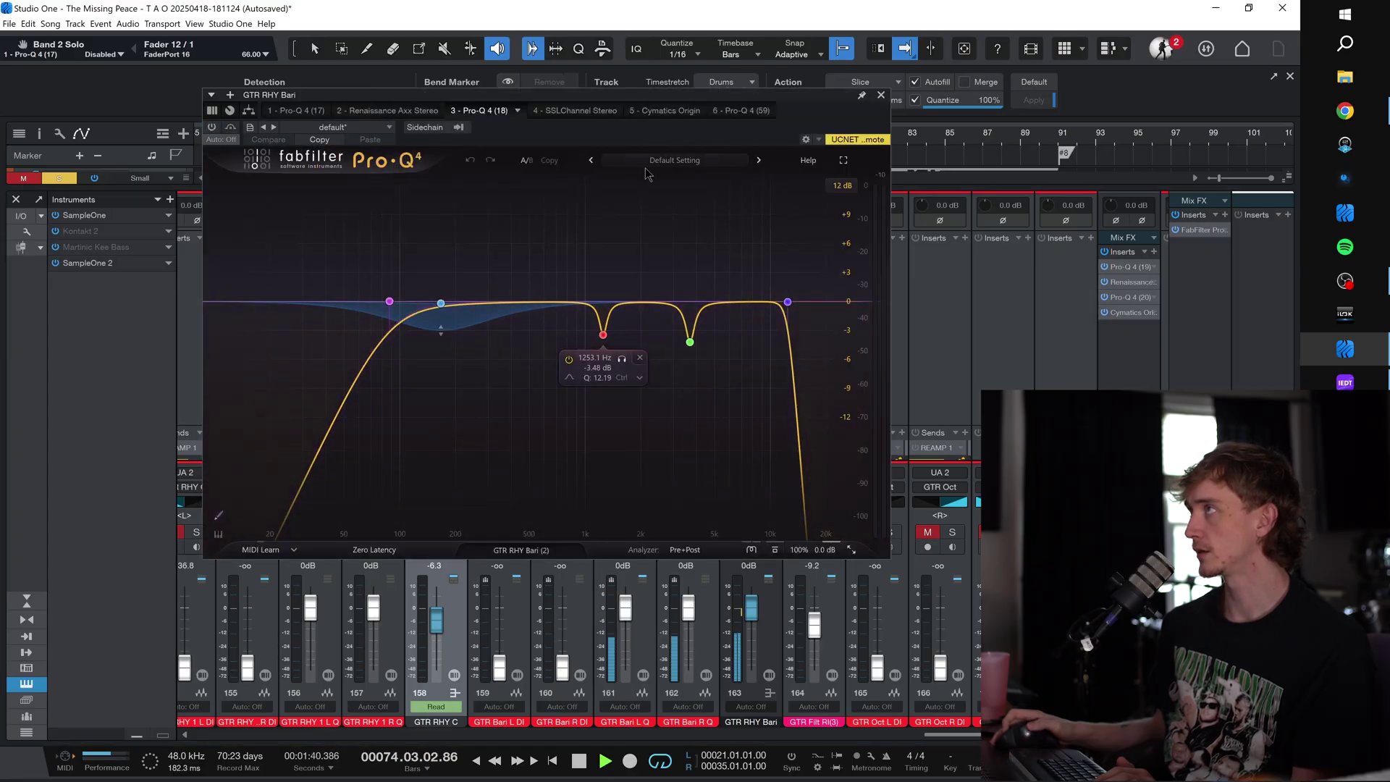
pyautogui.click(211, 128)
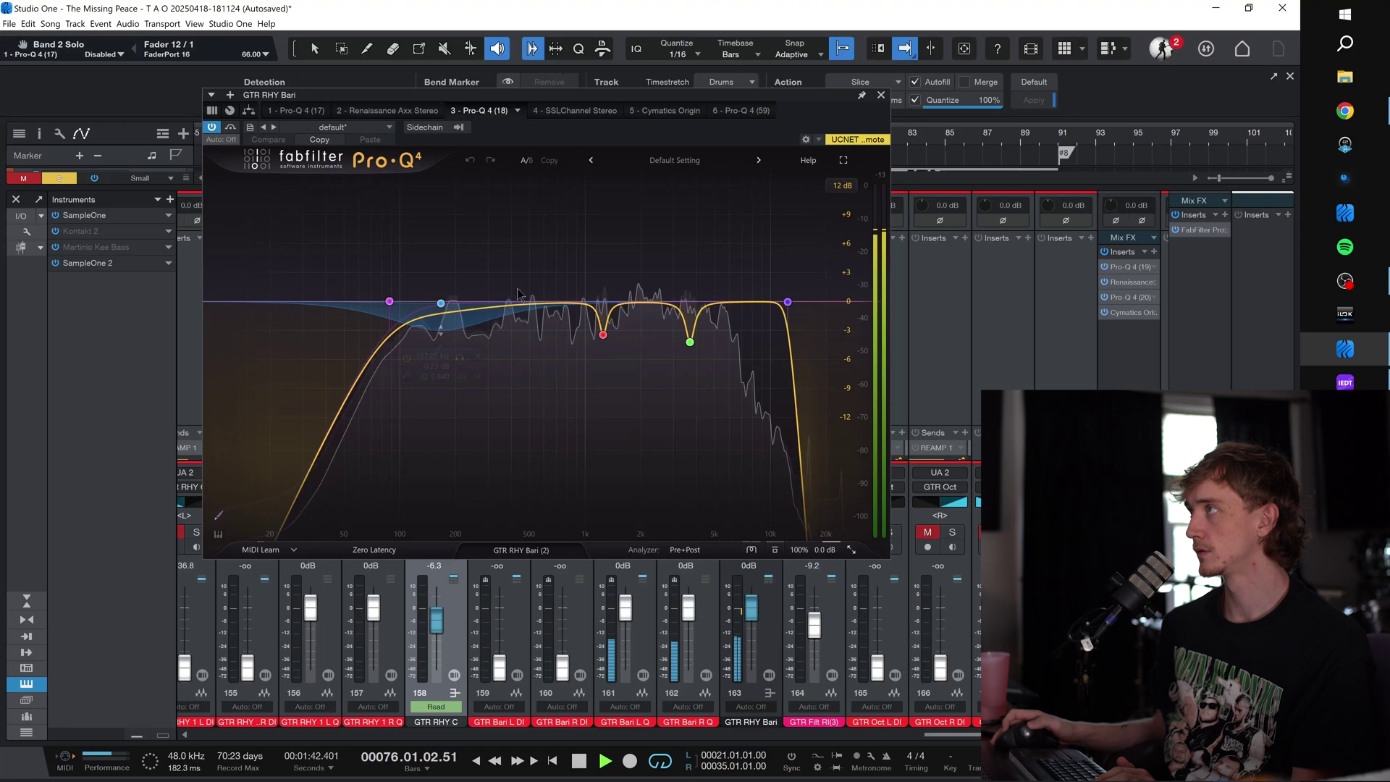
pyautogui.moveTo(602, 337)
pyautogui.moveTo(430, 328)
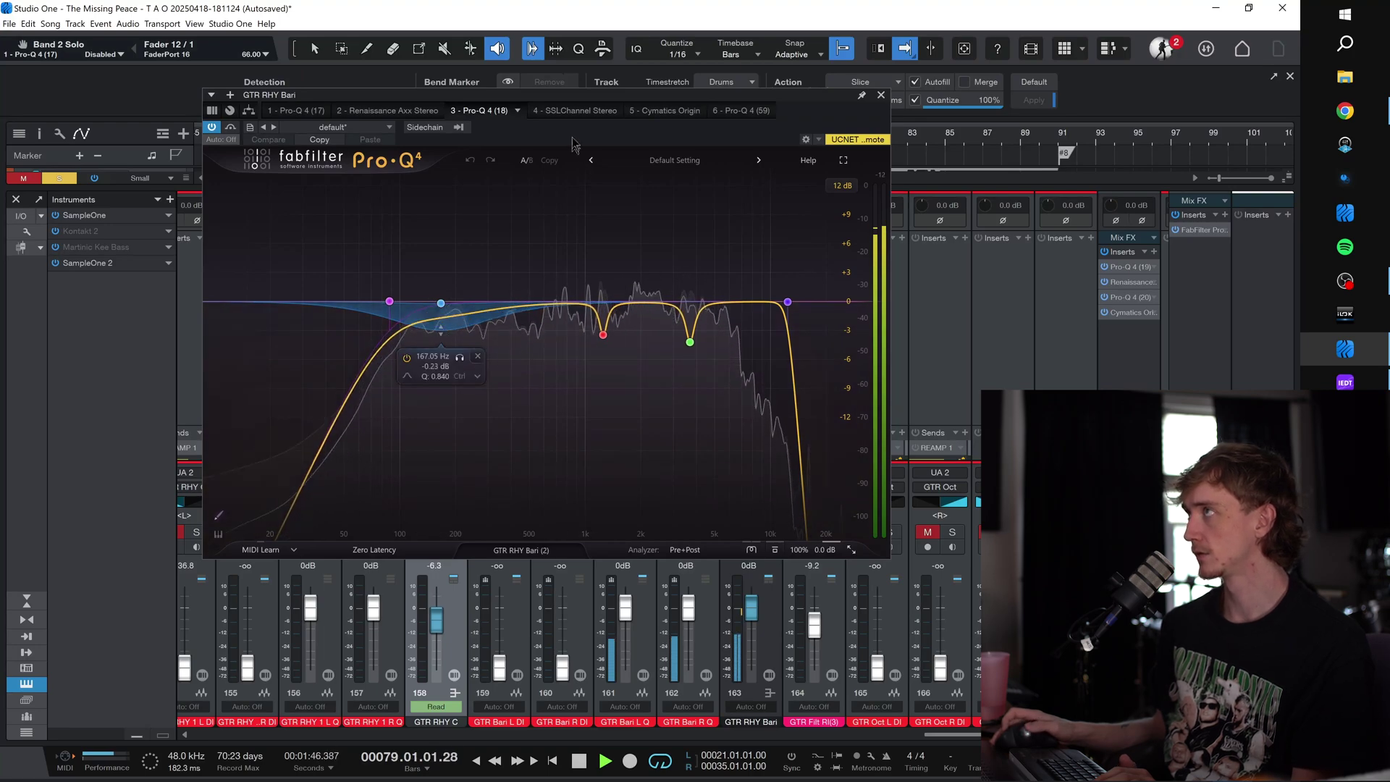
pyautogui.click(574, 110)
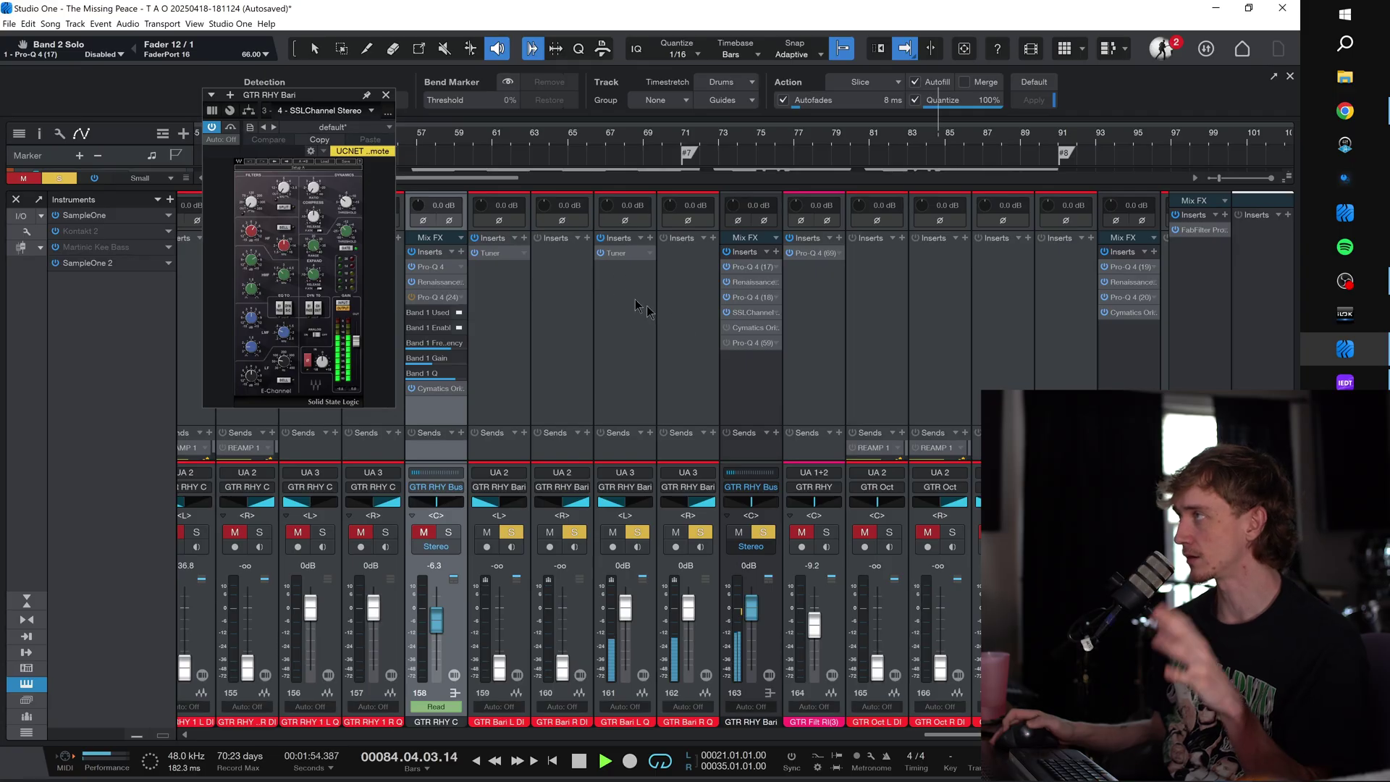
# Step: Re-enable Cymatics Origin on the GTR RHY Bari bus and point out its Movement control
pyautogui.click(740, 332)
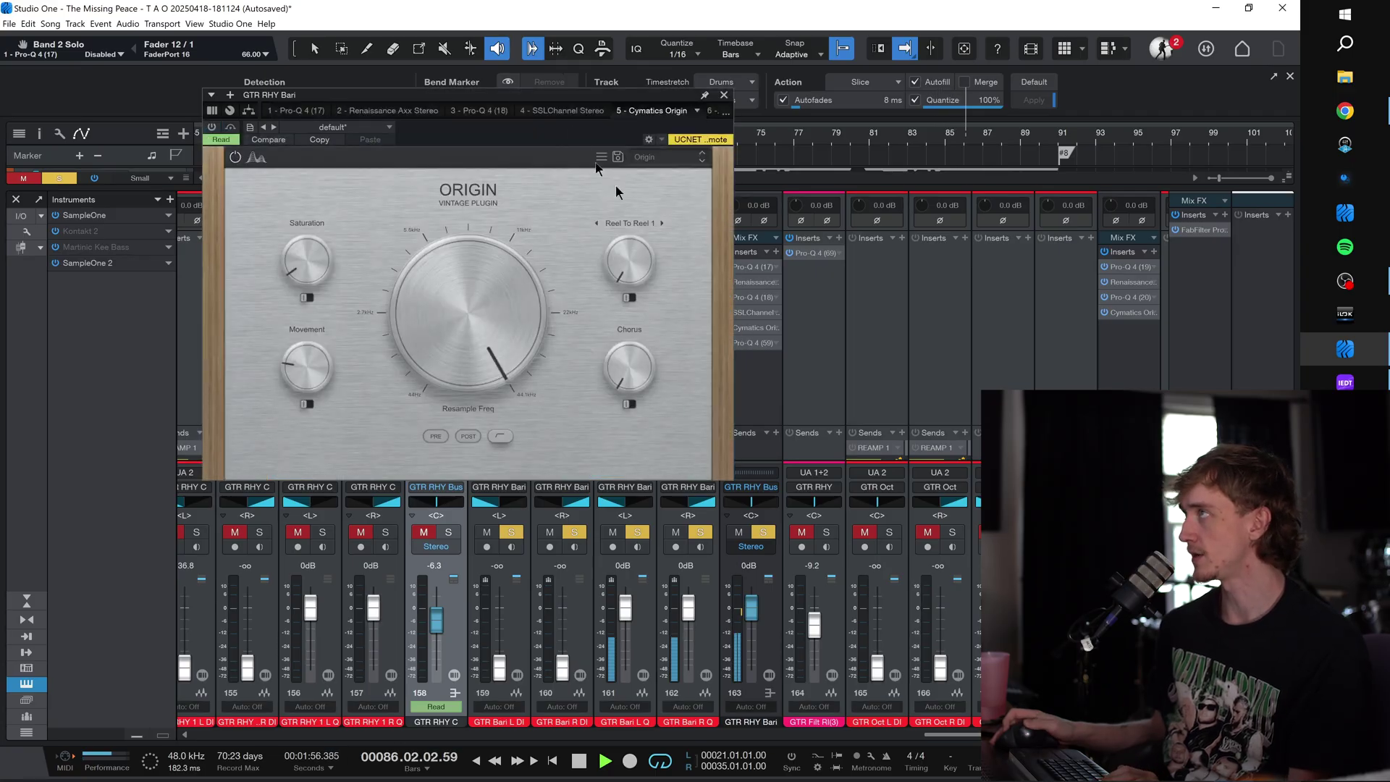
pyautogui.moveTo(544, 96); pyautogui.dragTo(459, 97)
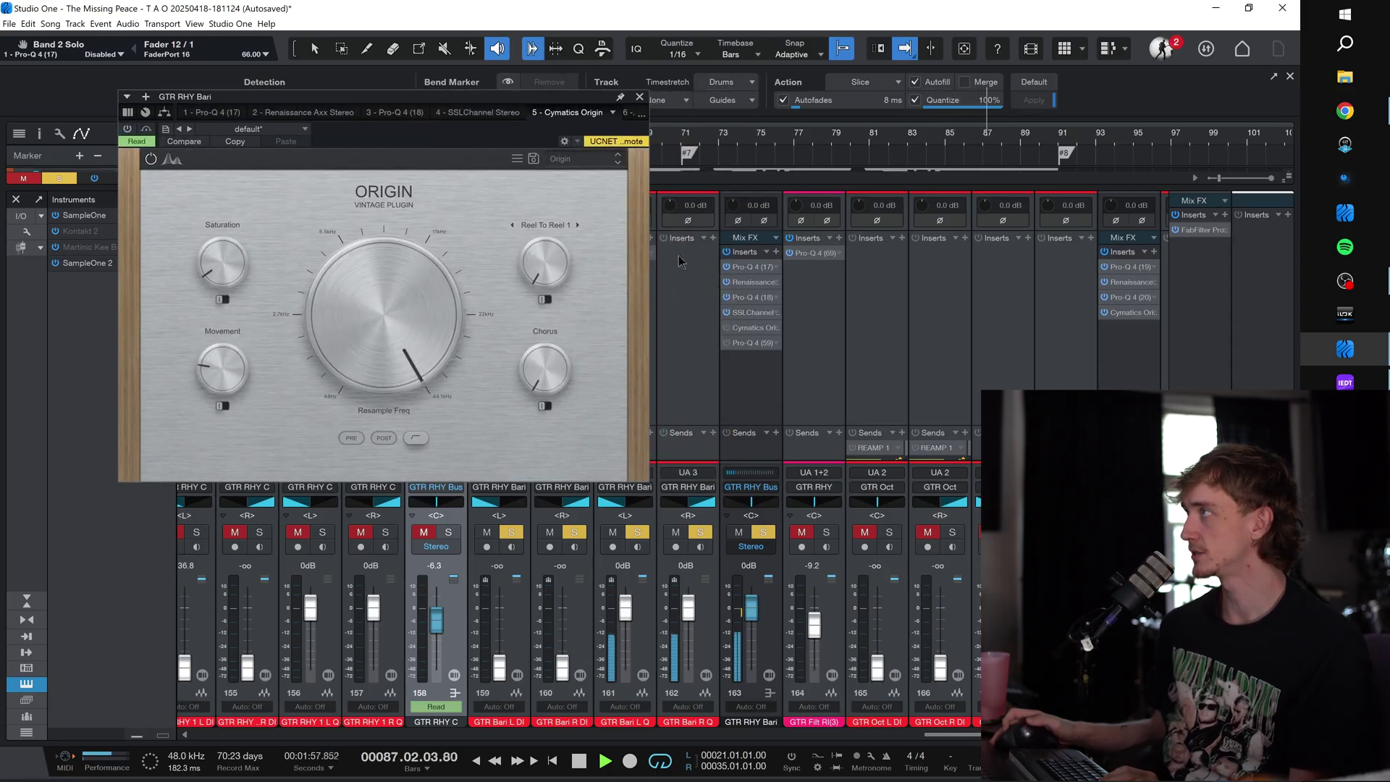
pyautogui.click(728, 328)
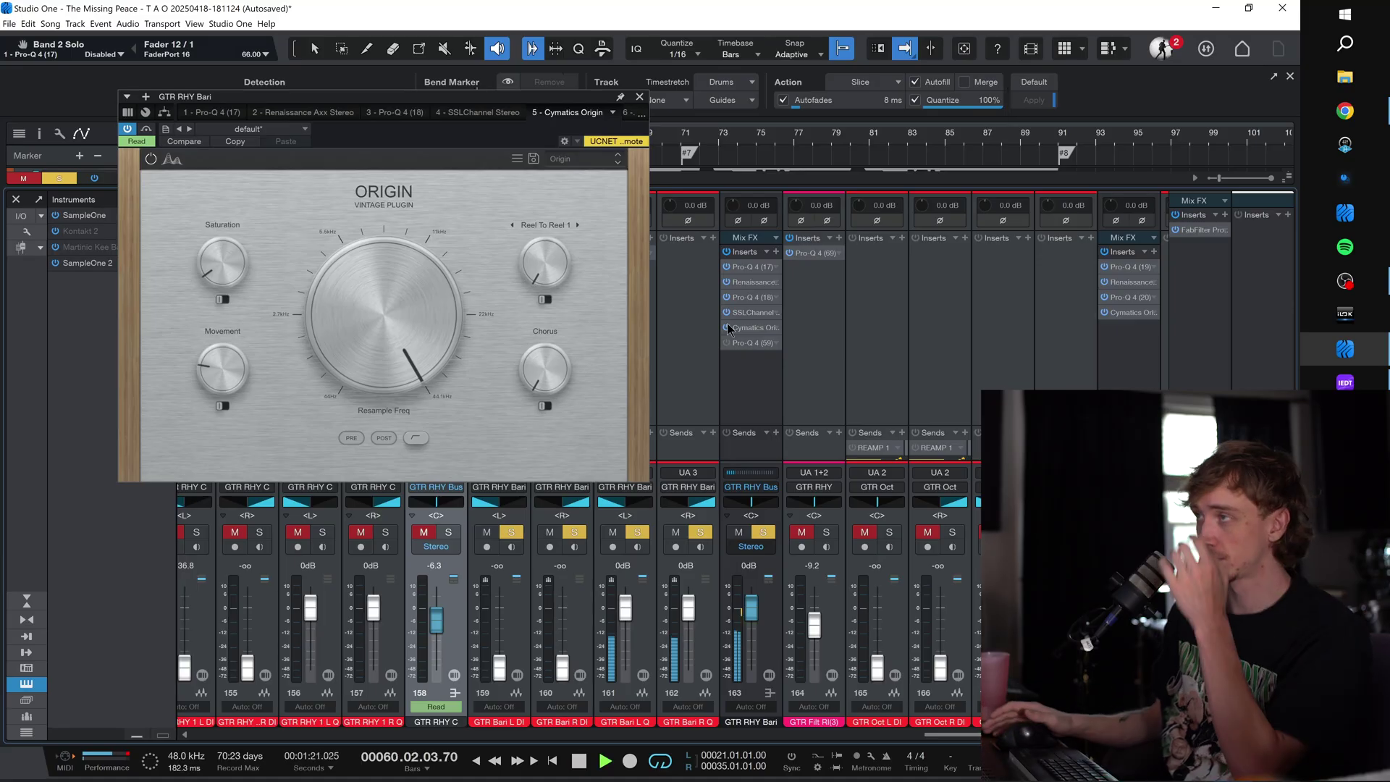
pyautogui.moveTo(232, 359)
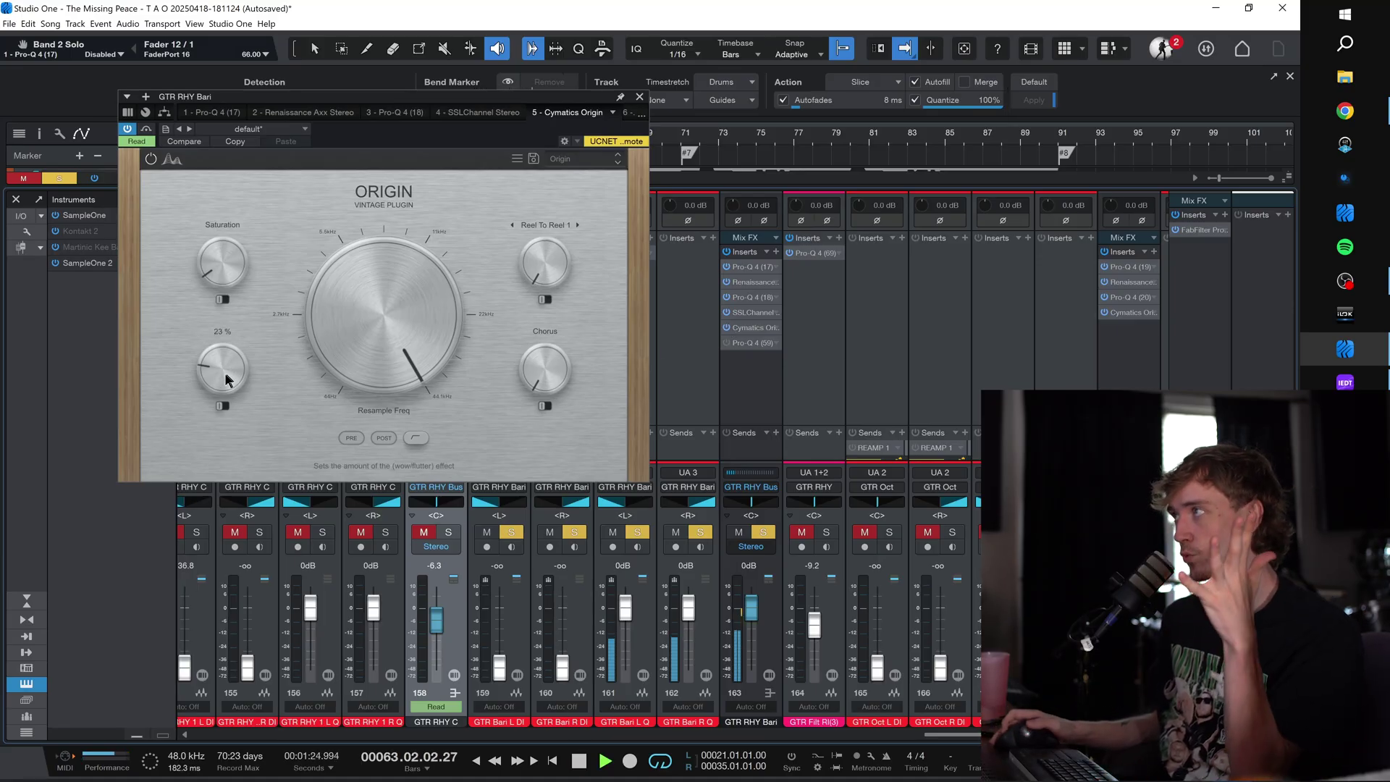
# Step: Re-enable Pro-Q 4 (59) on GTR RHY Bari, audition its 2083 Hz cut in isolation, and close the plug-in
pyautogui.click(753, 344)
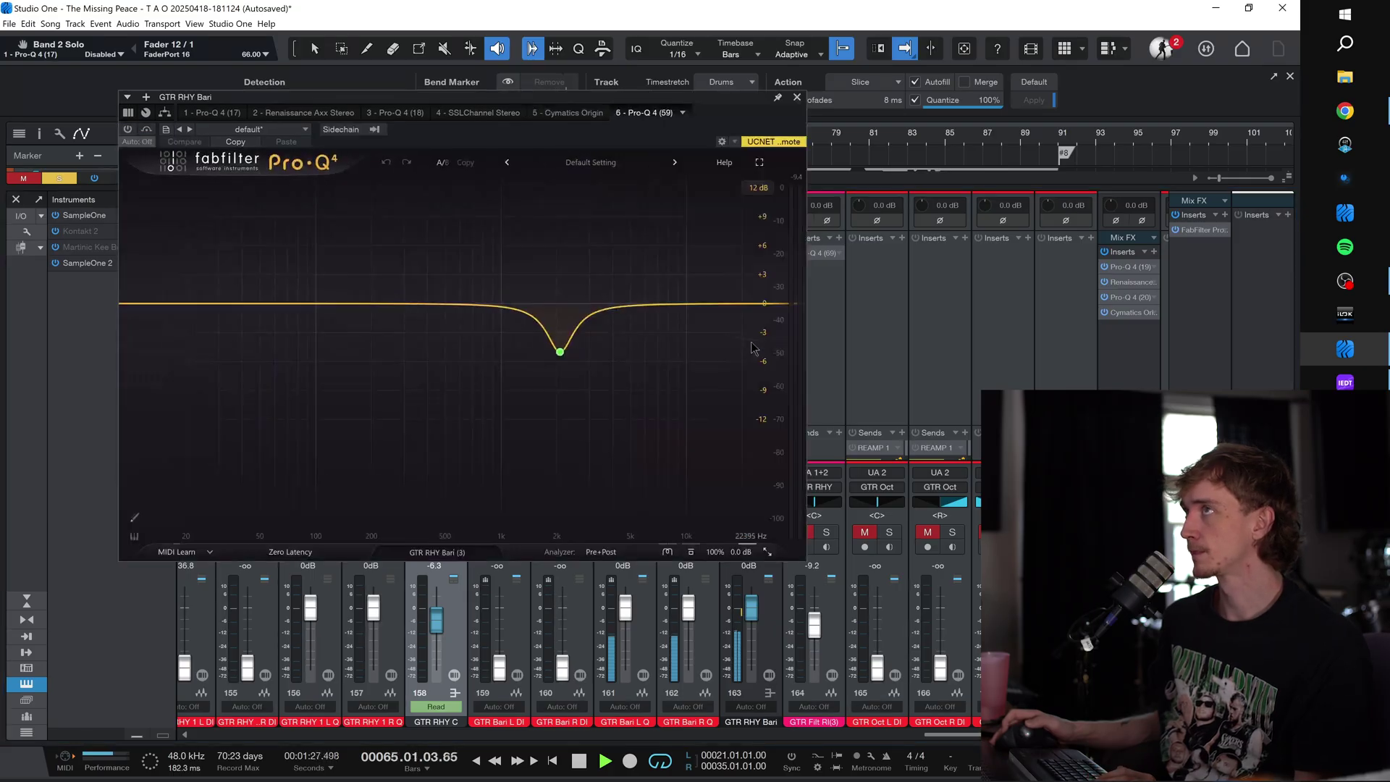
pyautogui.click(126, 129)
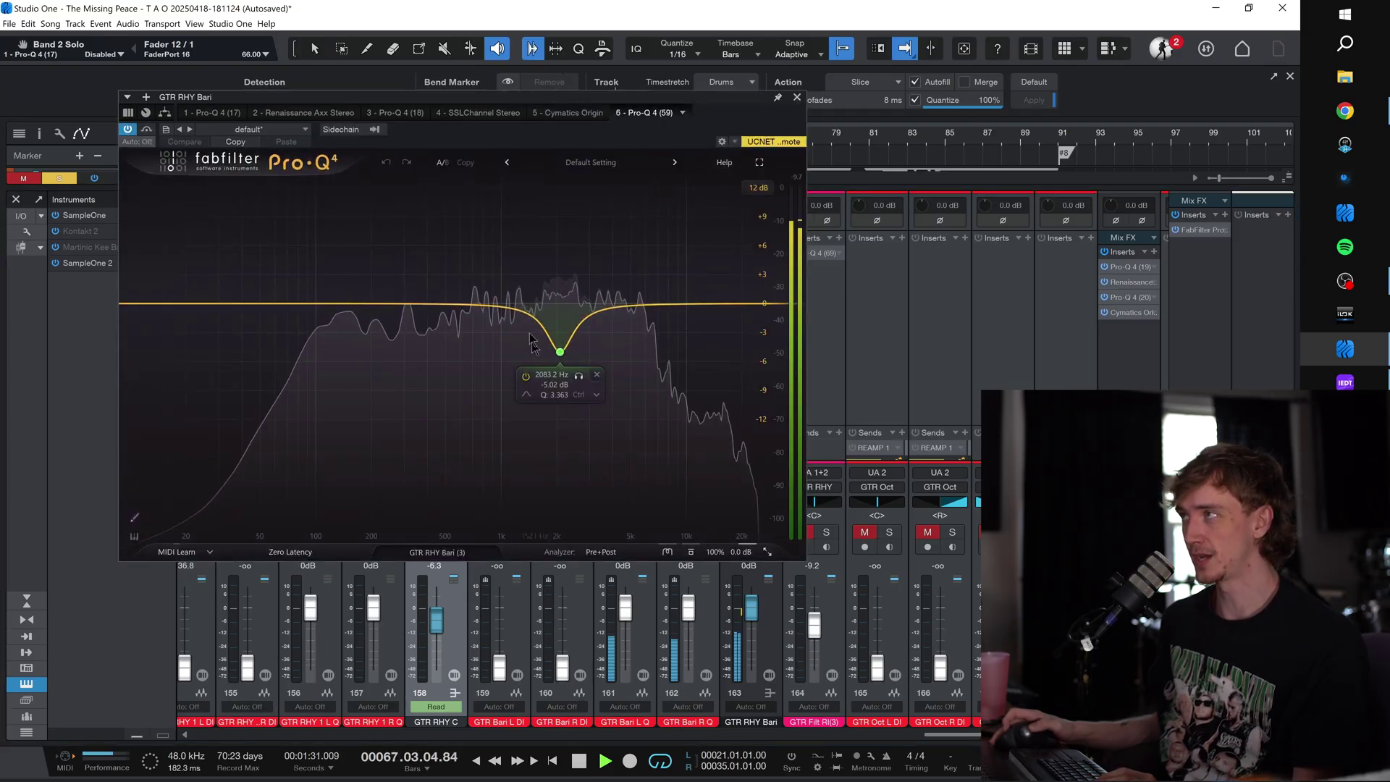
pyautogui.click(579, 377)
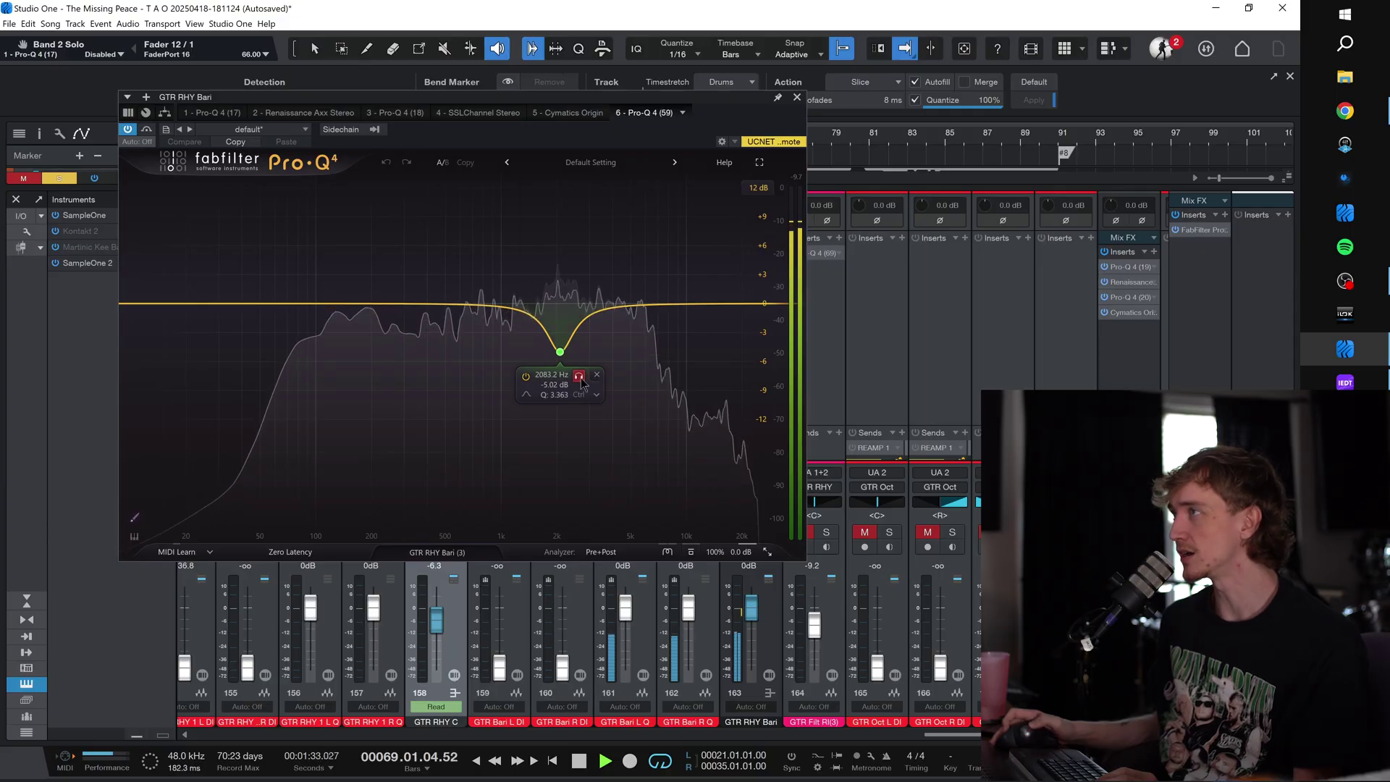
pyautogui.click(579, 377)
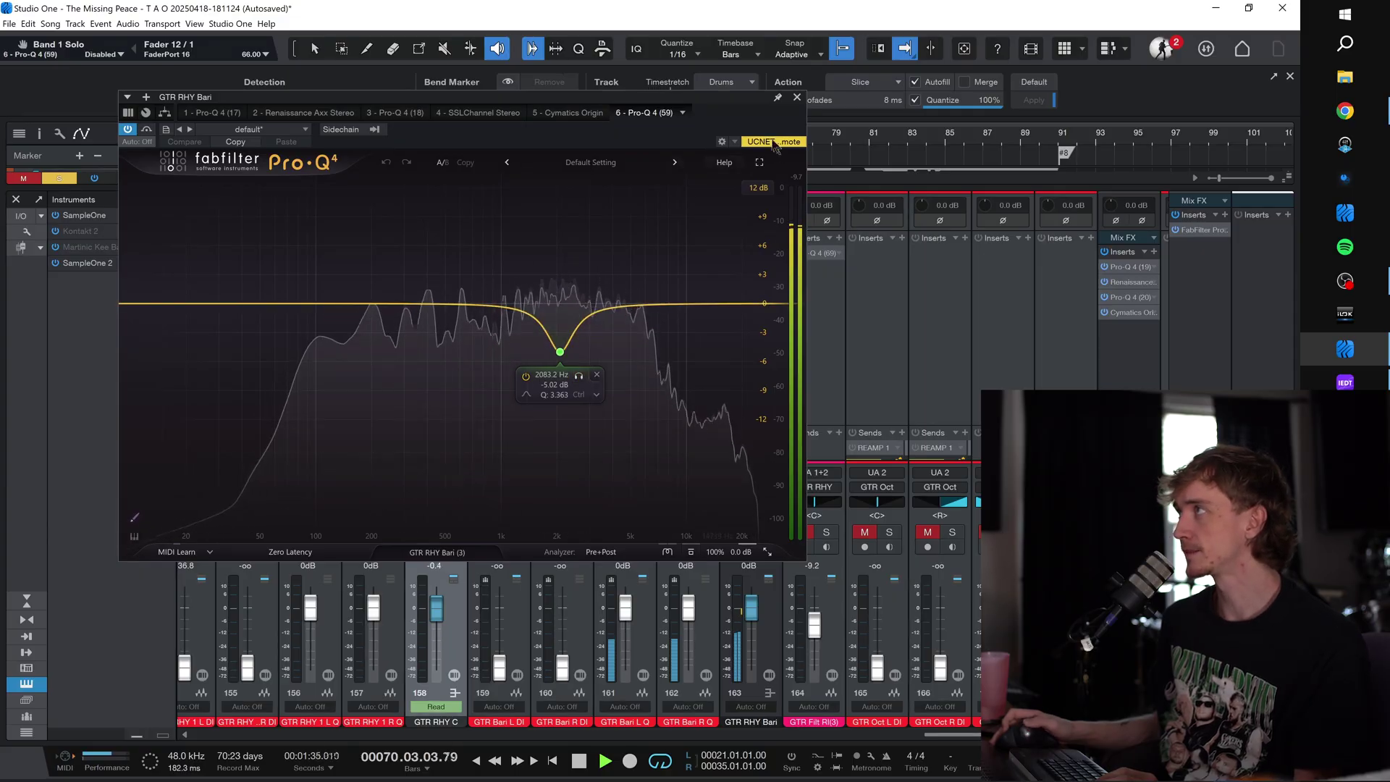
pyautogui.click(797, 97)
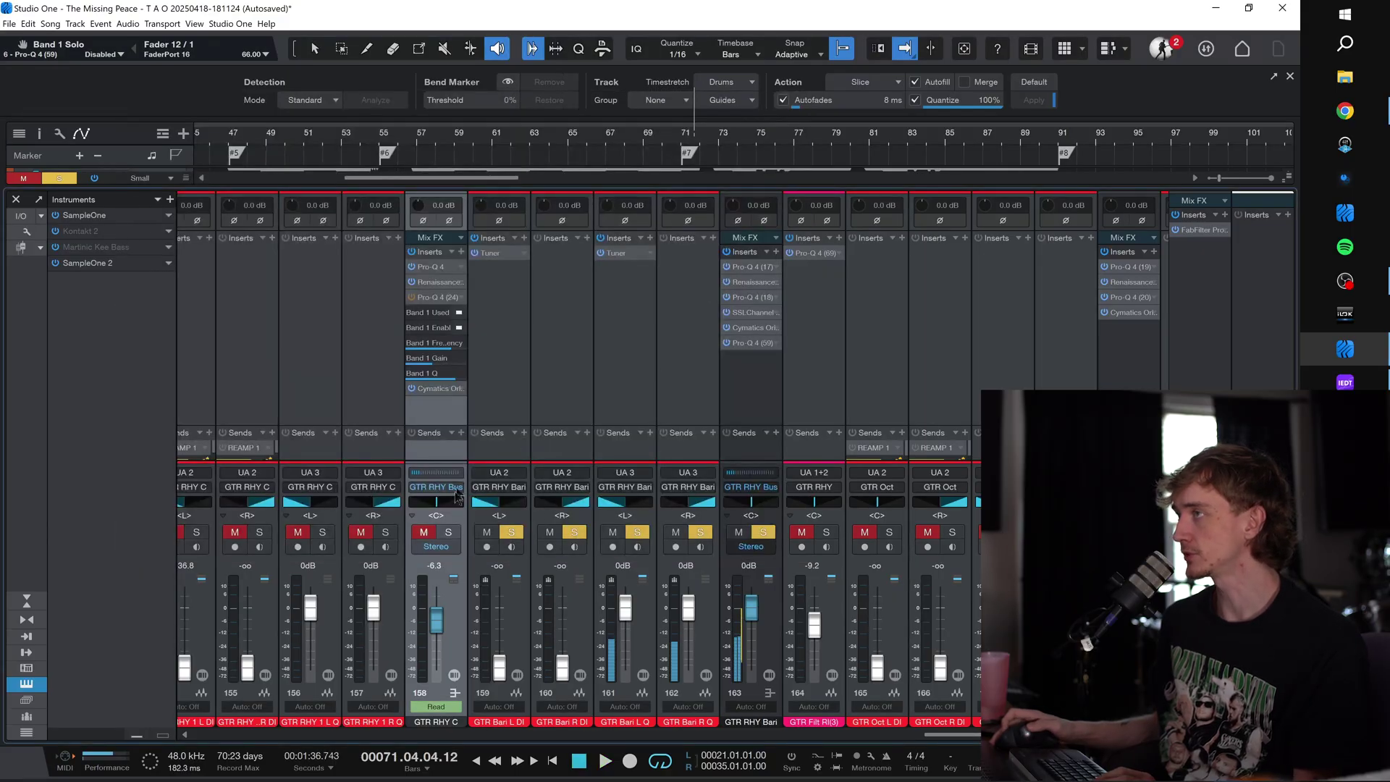
# Step: Return to the arrangement and play the soloed rhythm and baritone guitars together from bar 47 at marker #5
pyautogui.press('F3')
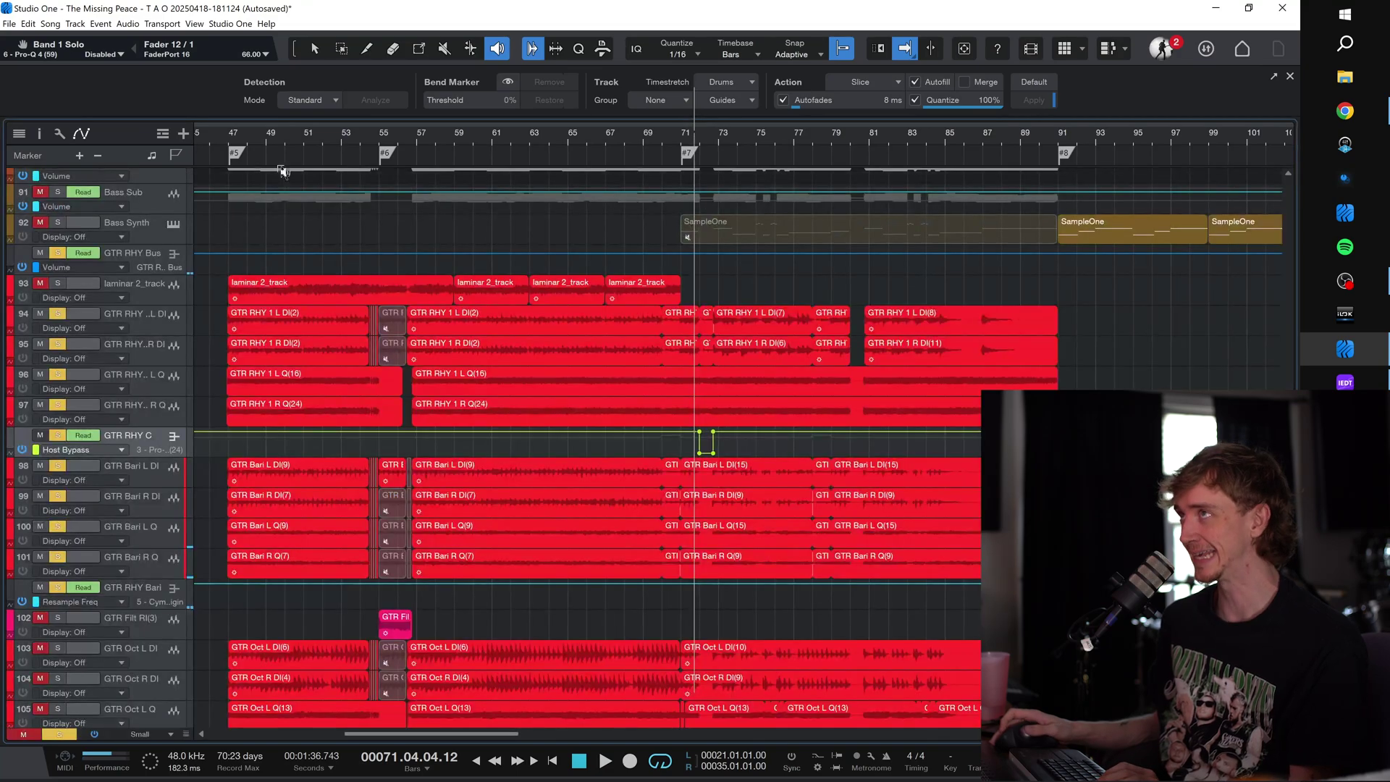
pyautogui.click(227, 139)
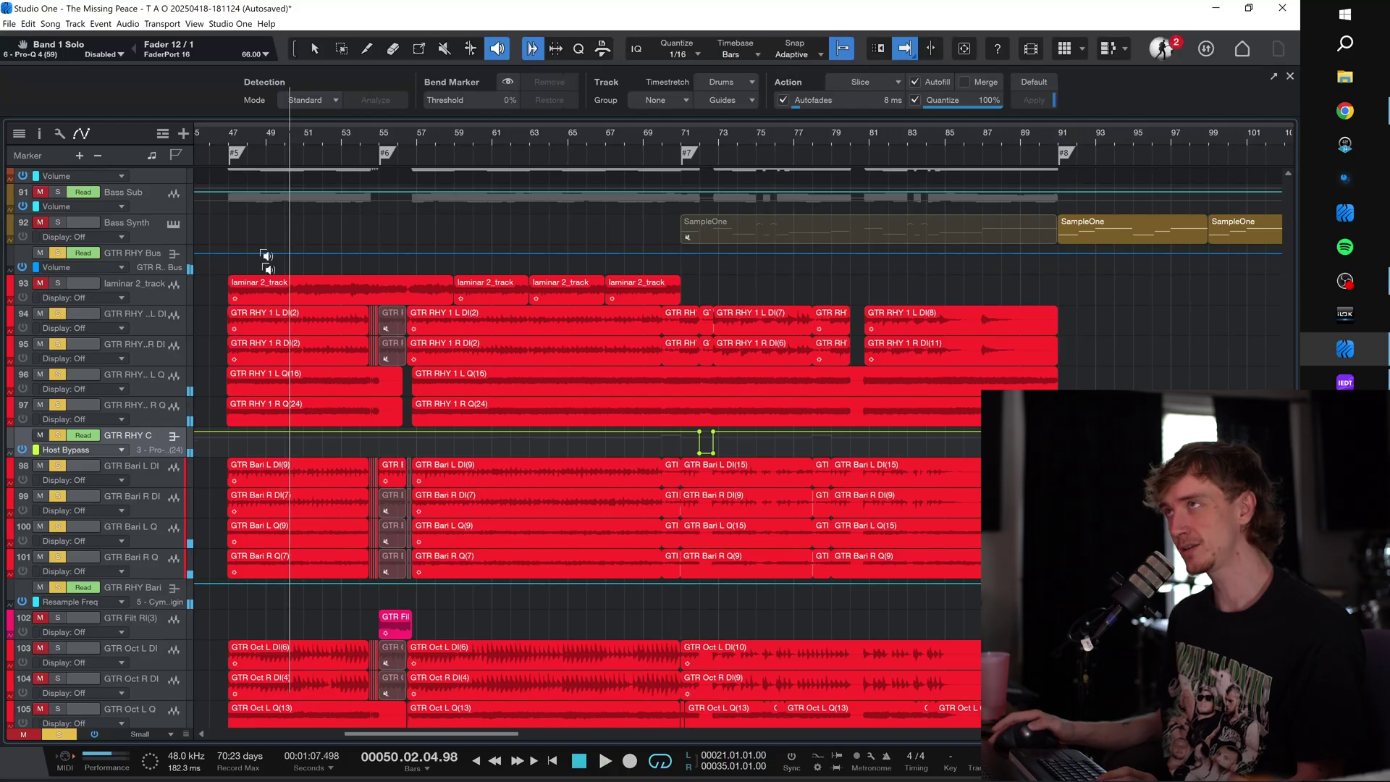
pyautogui.click(225, 134)
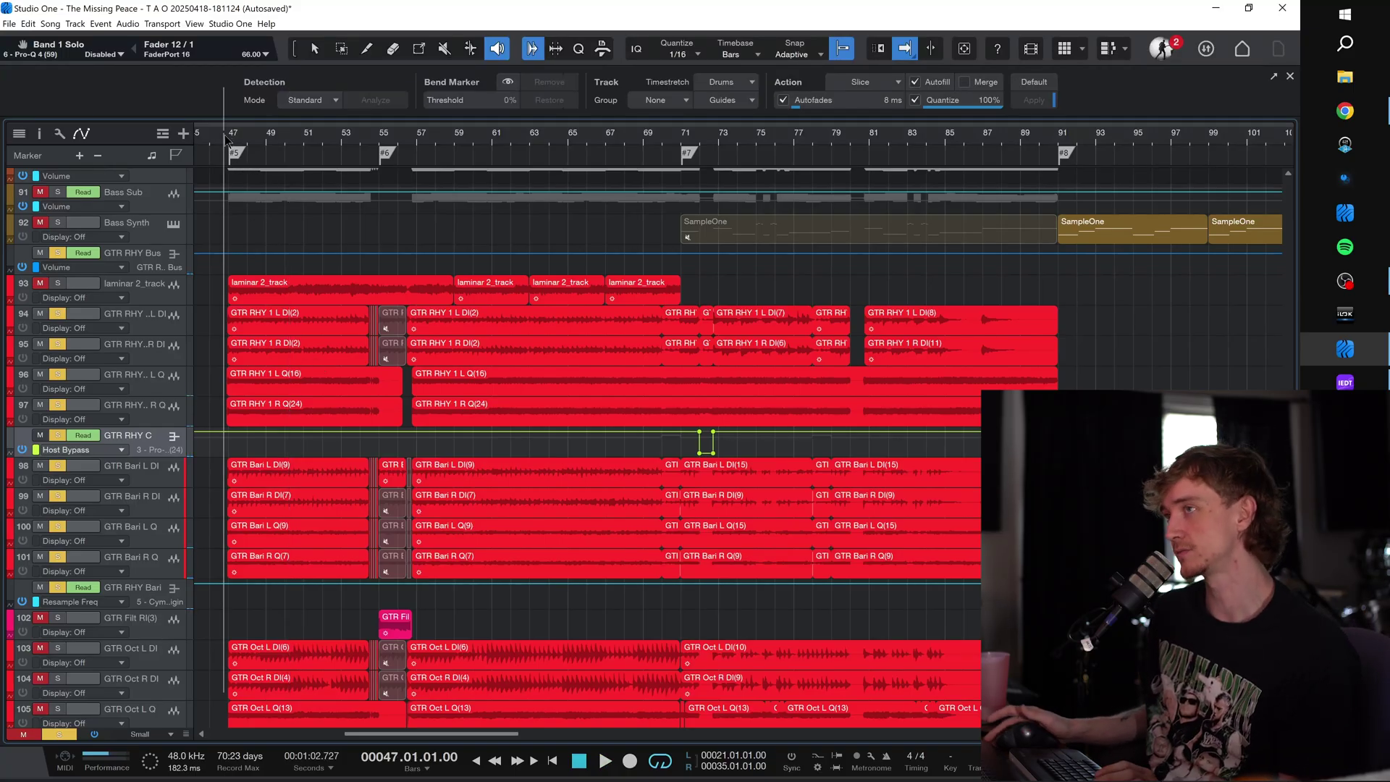
pyautogui.press('space')
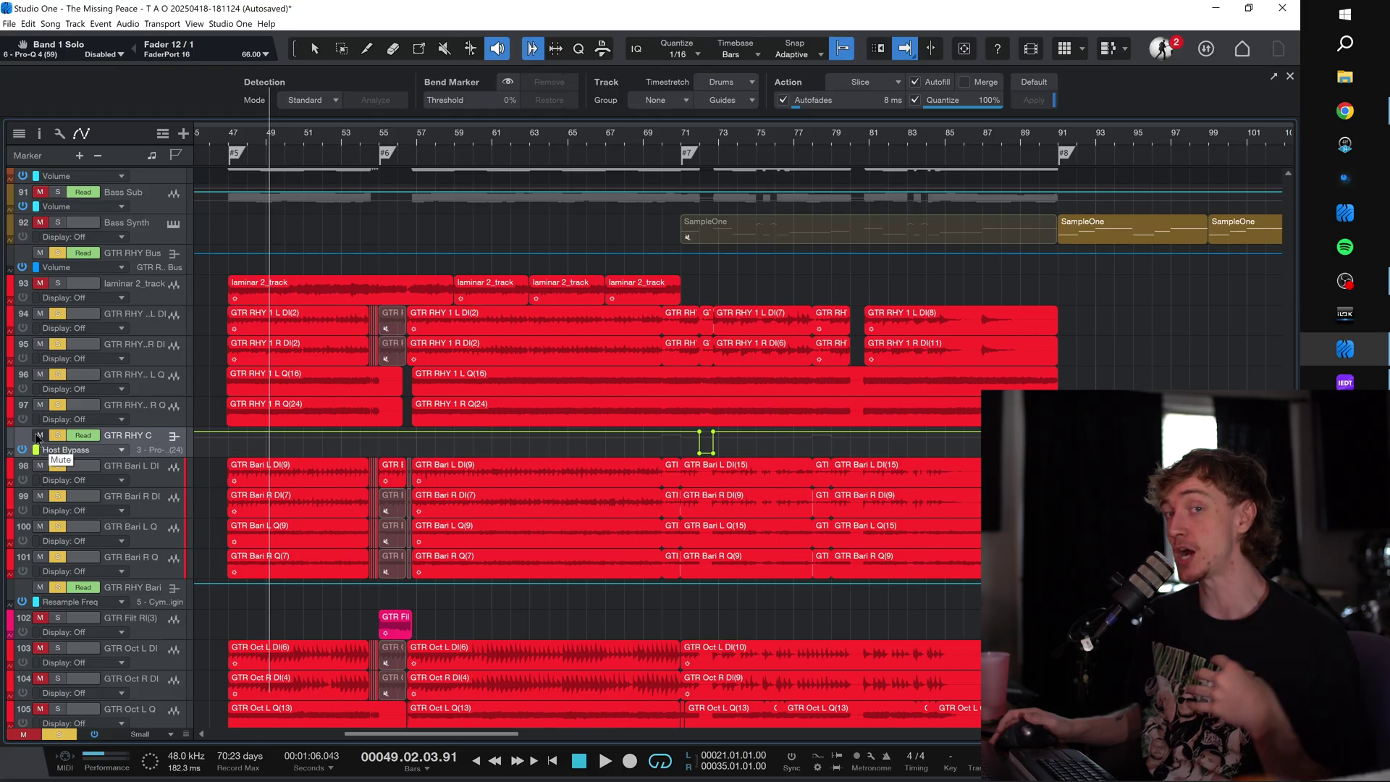
# Step: Compare the guitars with and without the GTR RHY C bus by muting and unmuting it during playback
pyautogui.press('space')
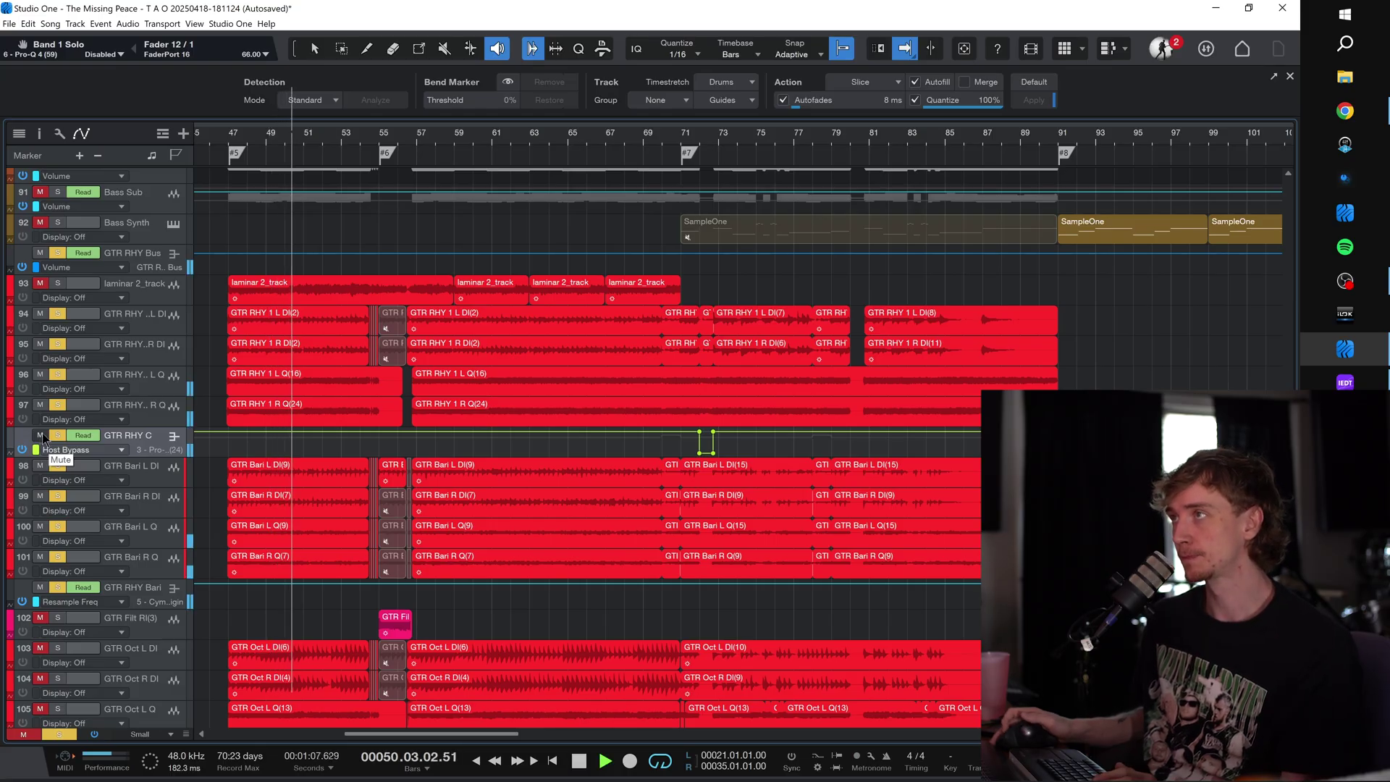
pyautogui.click(40, 435)
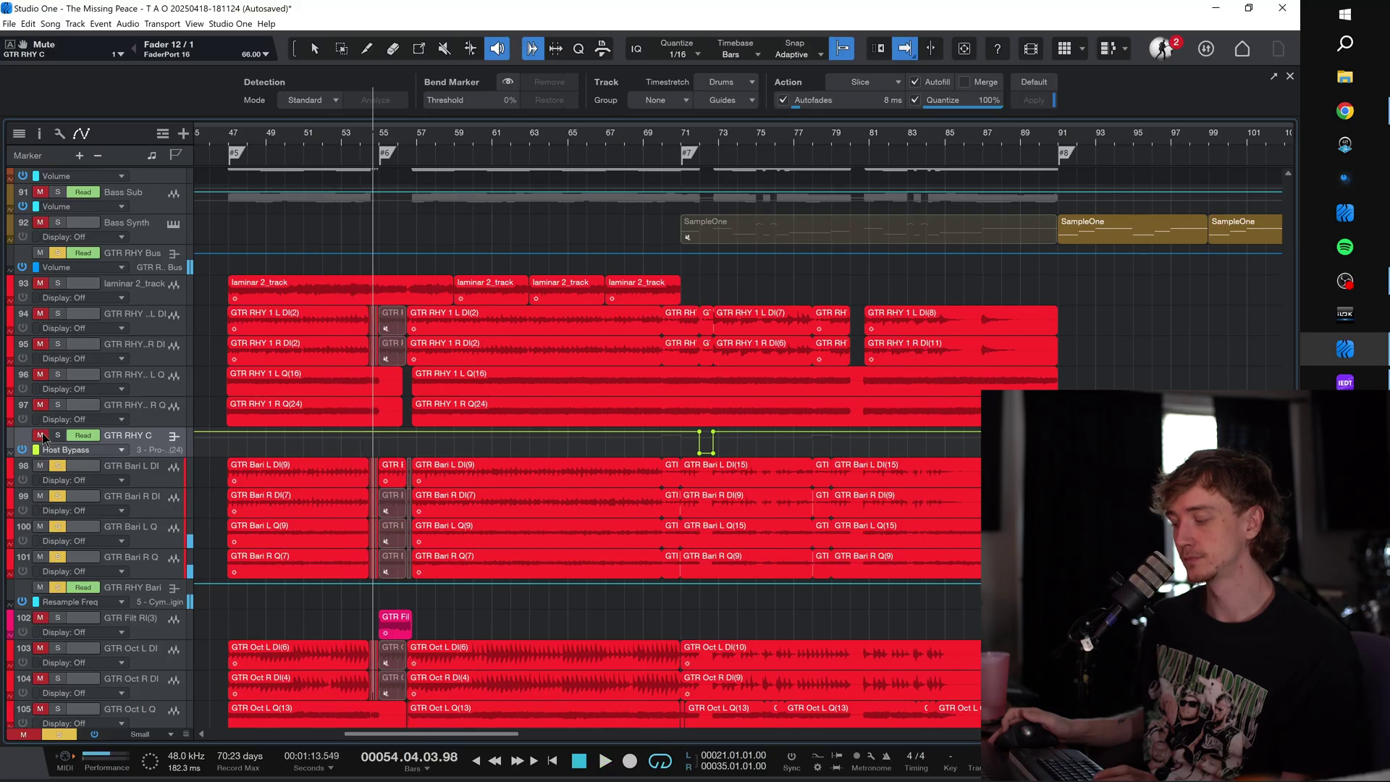
pyautogui.press('space')
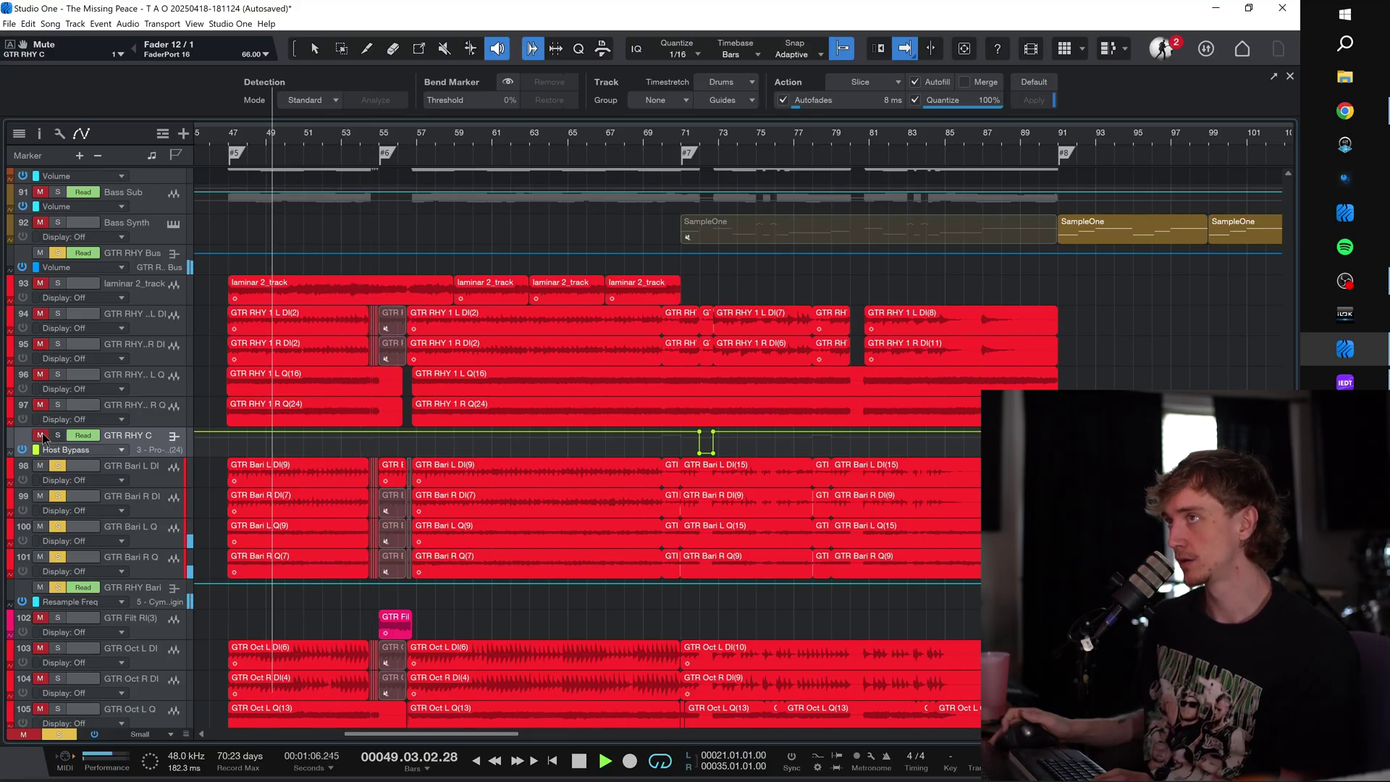
pyautogui.click(39, 436)
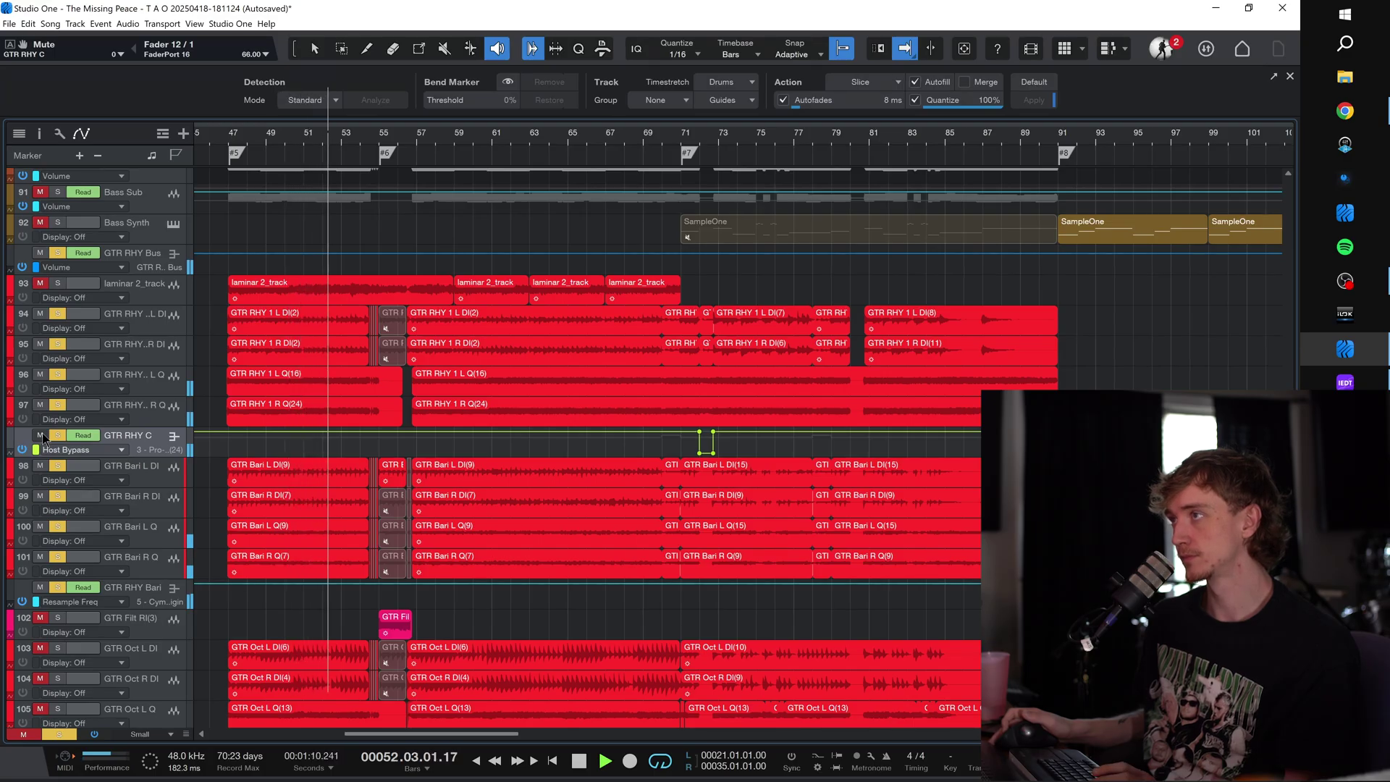
pyautogui.press('space')
# Step: Solo the GTR Oct bus in place of the other rhythm guitars and audition it from marker #5
pyautogui.scroll(-8, 233, 505)
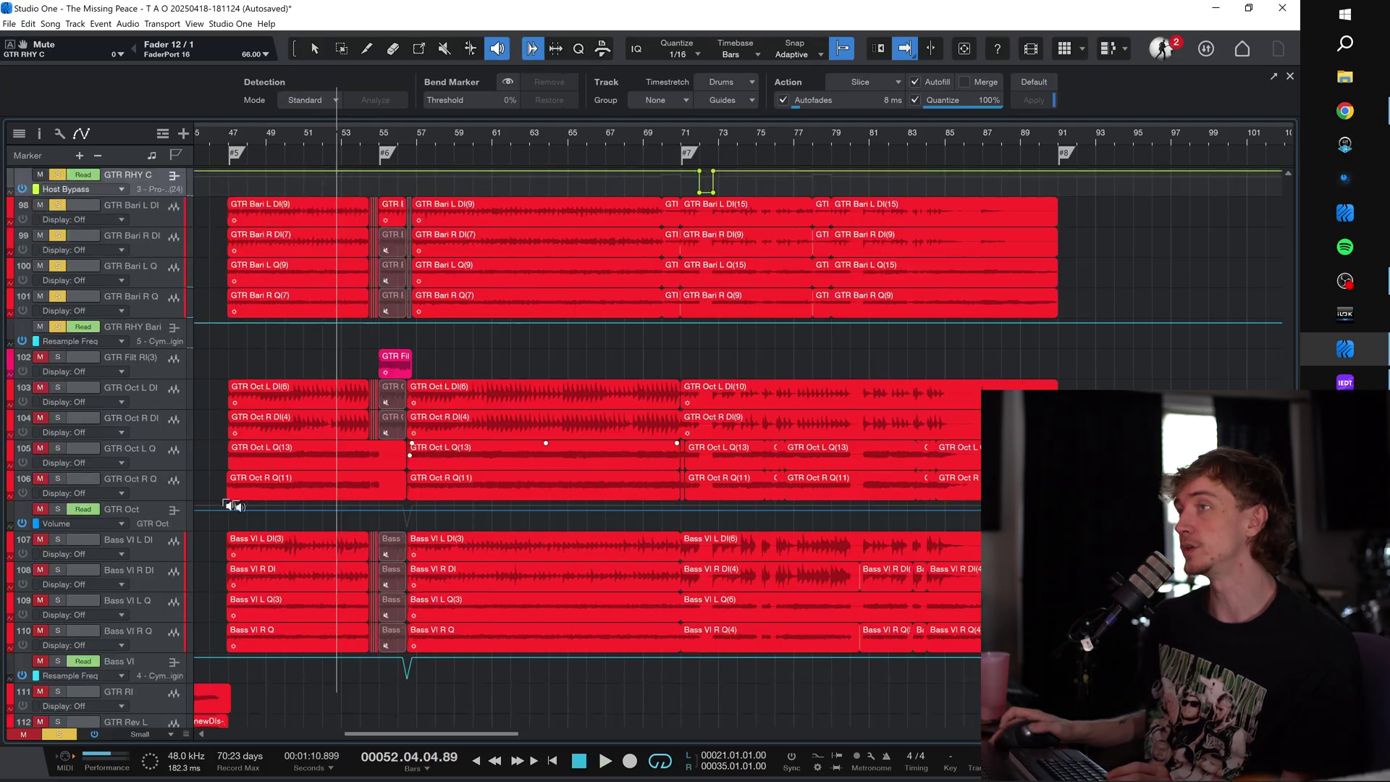
pyautogui.click(56, 510)
pyautogui.click(239, 150)
pyautogui.press('space')
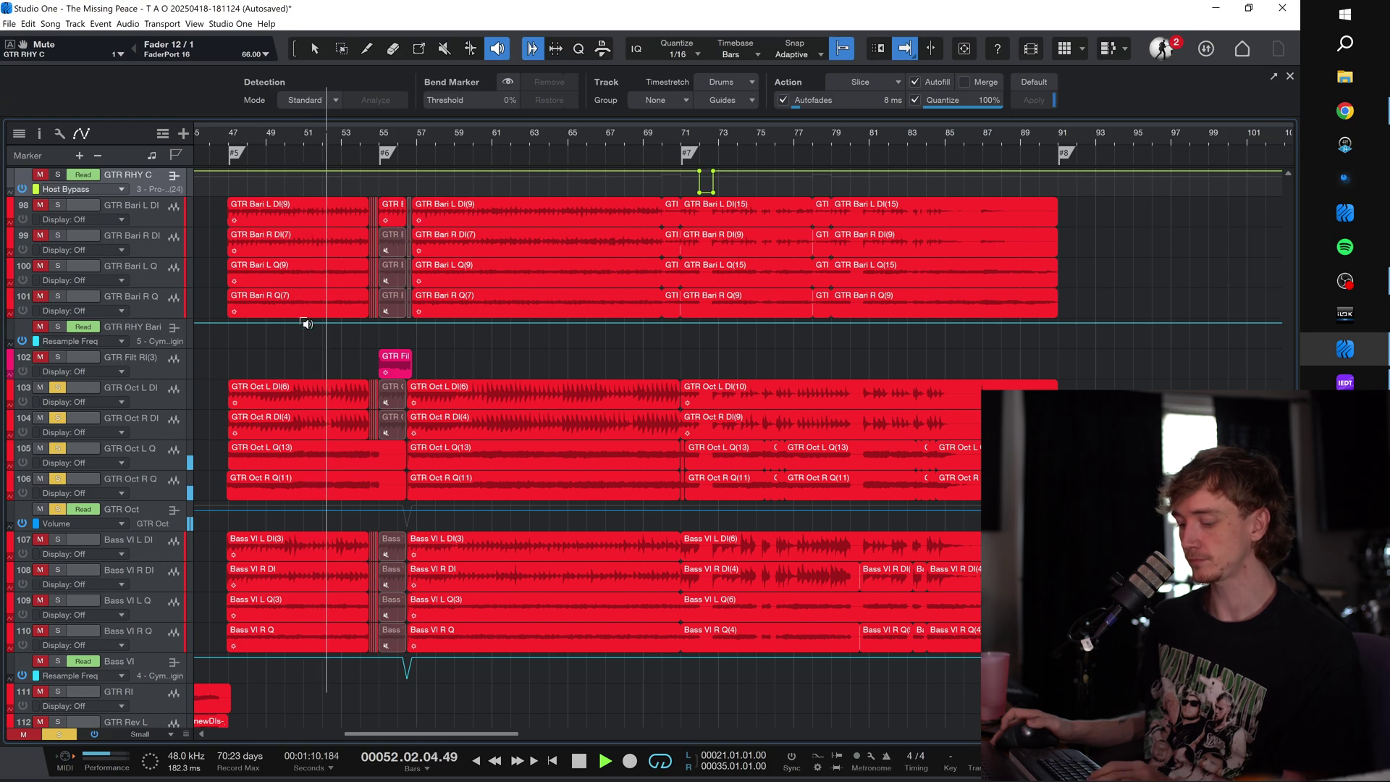
pyautogui.press('space')
# Step: Bypass the inserts on the GTR Oct bus, set the loop range to bars 57–71, and play the unprocessed octave guitars
pyautogui.press('F3')
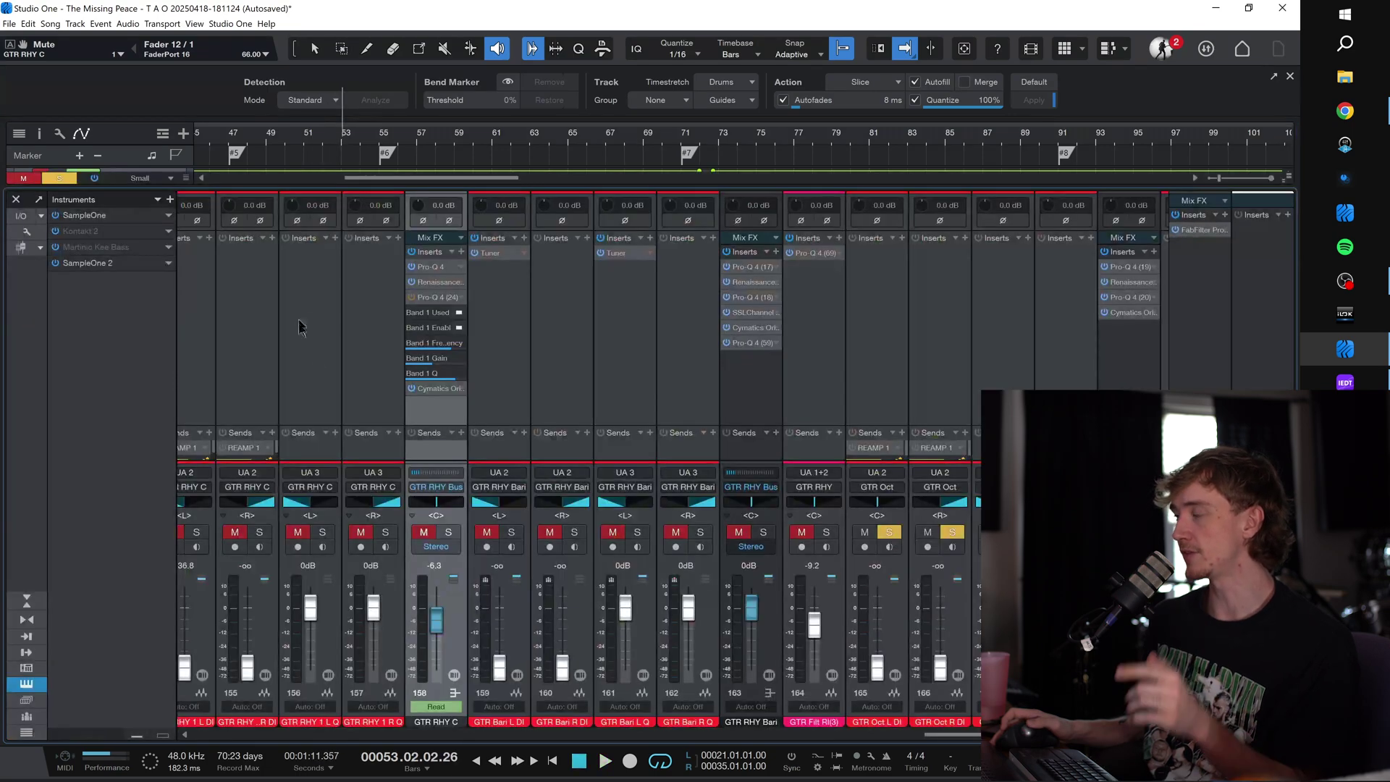
pyautogui.hscroll(-2, 582, 440)
pyautogui.hscroll(8, 582, 441)
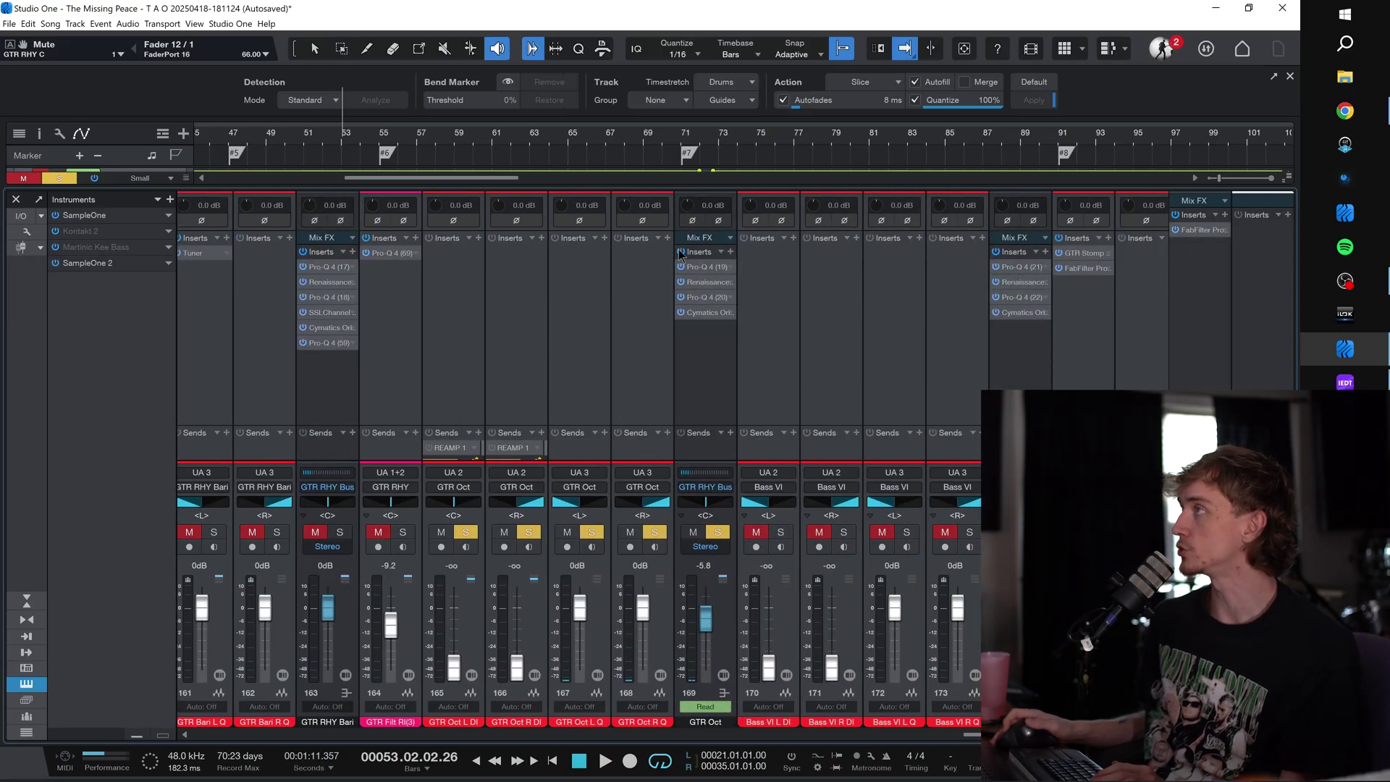
pyautogui.press('F3')
pyautogui.press('space')
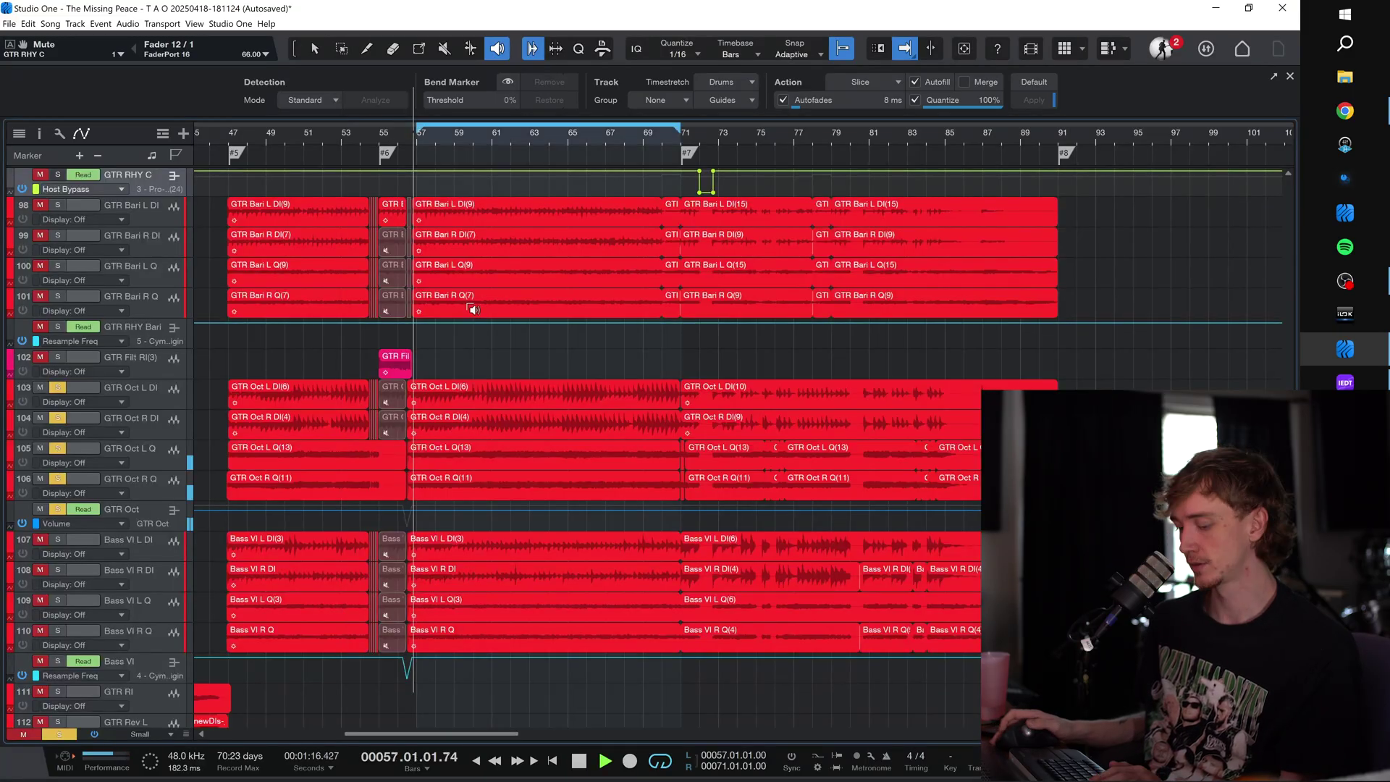
pyautogui.press('F3')
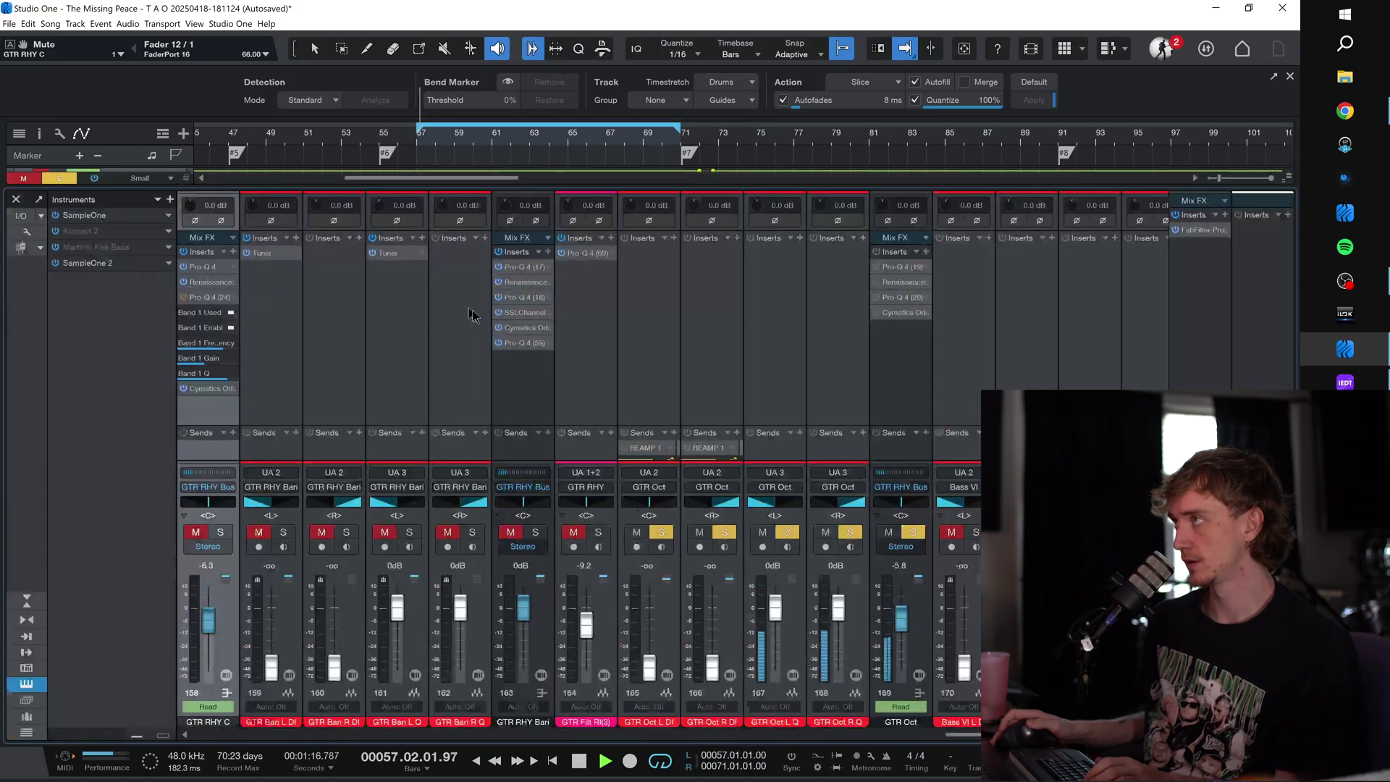
pyautogui.hscroll(2, 776, 333)
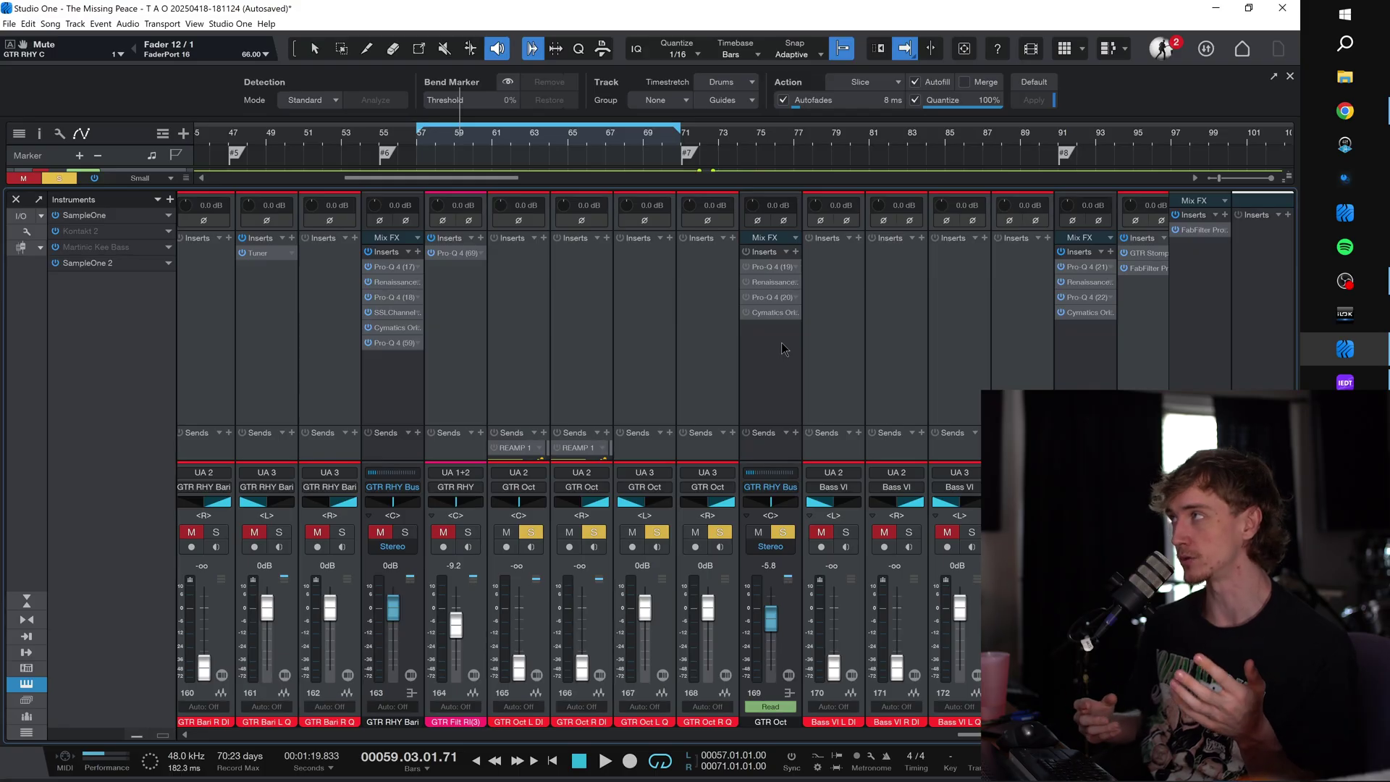
# Step: Play the octave guitars and re-enable the first Pro-Q 4 and the Renaissance Axx compressor on the GTR Oct bus
pyautogui.click(773, 267)
pyautogui.press('space')
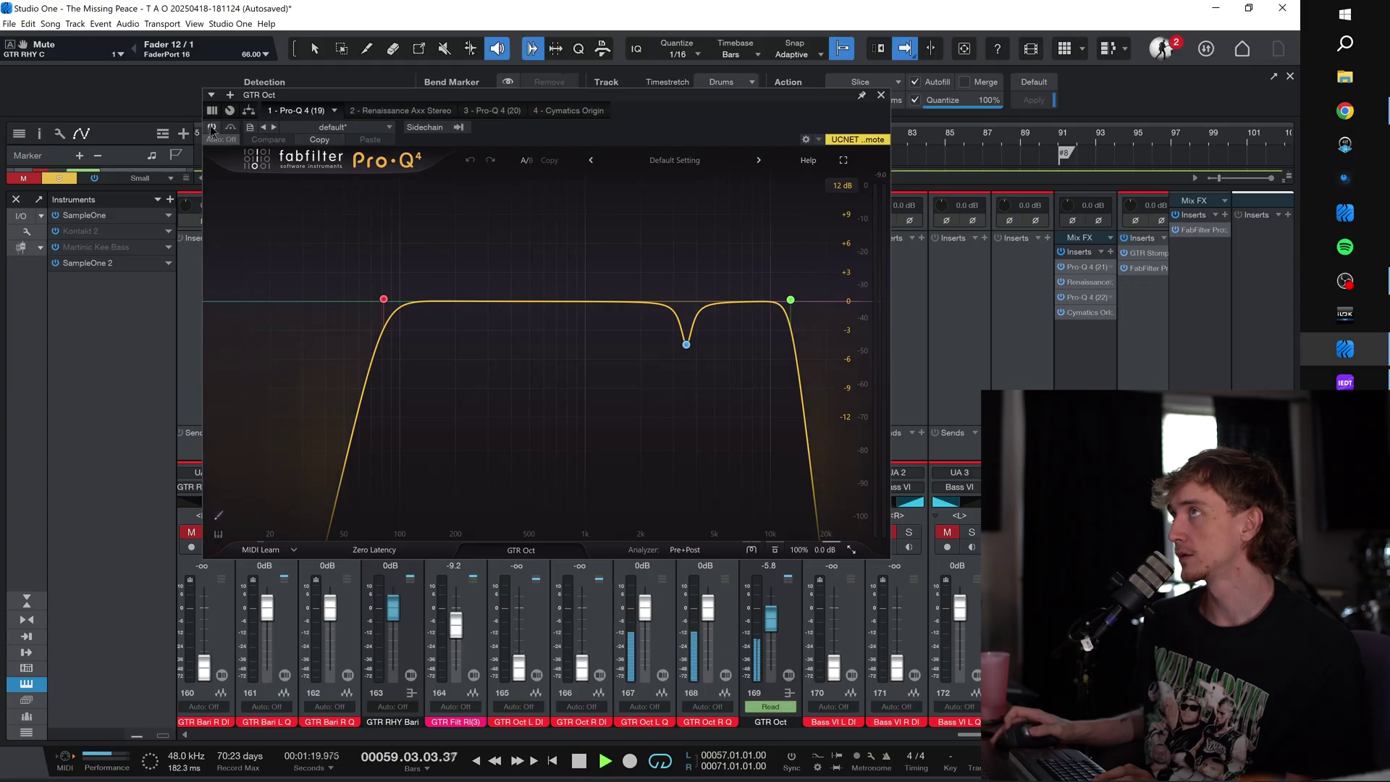
pyautogui.click(213, 128)
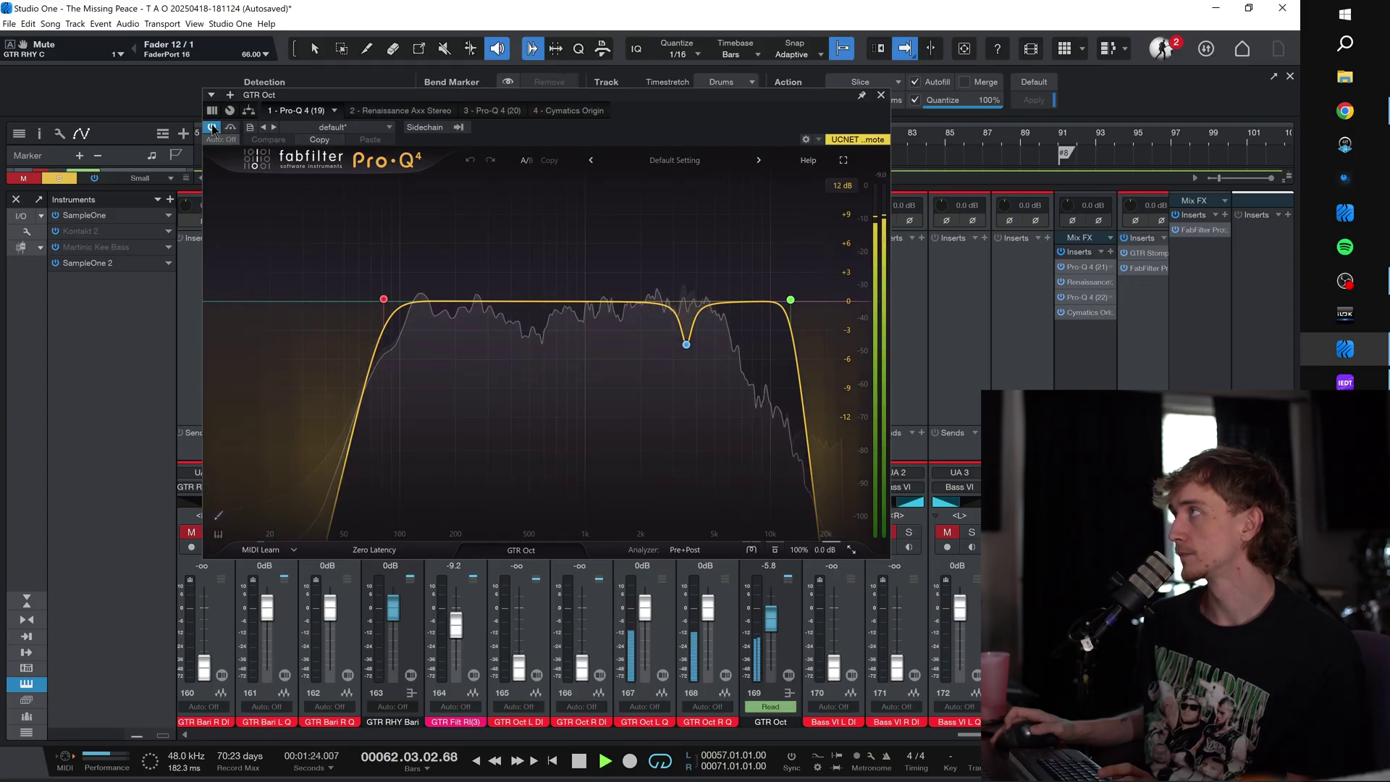
pyautogui.click(436, 113)
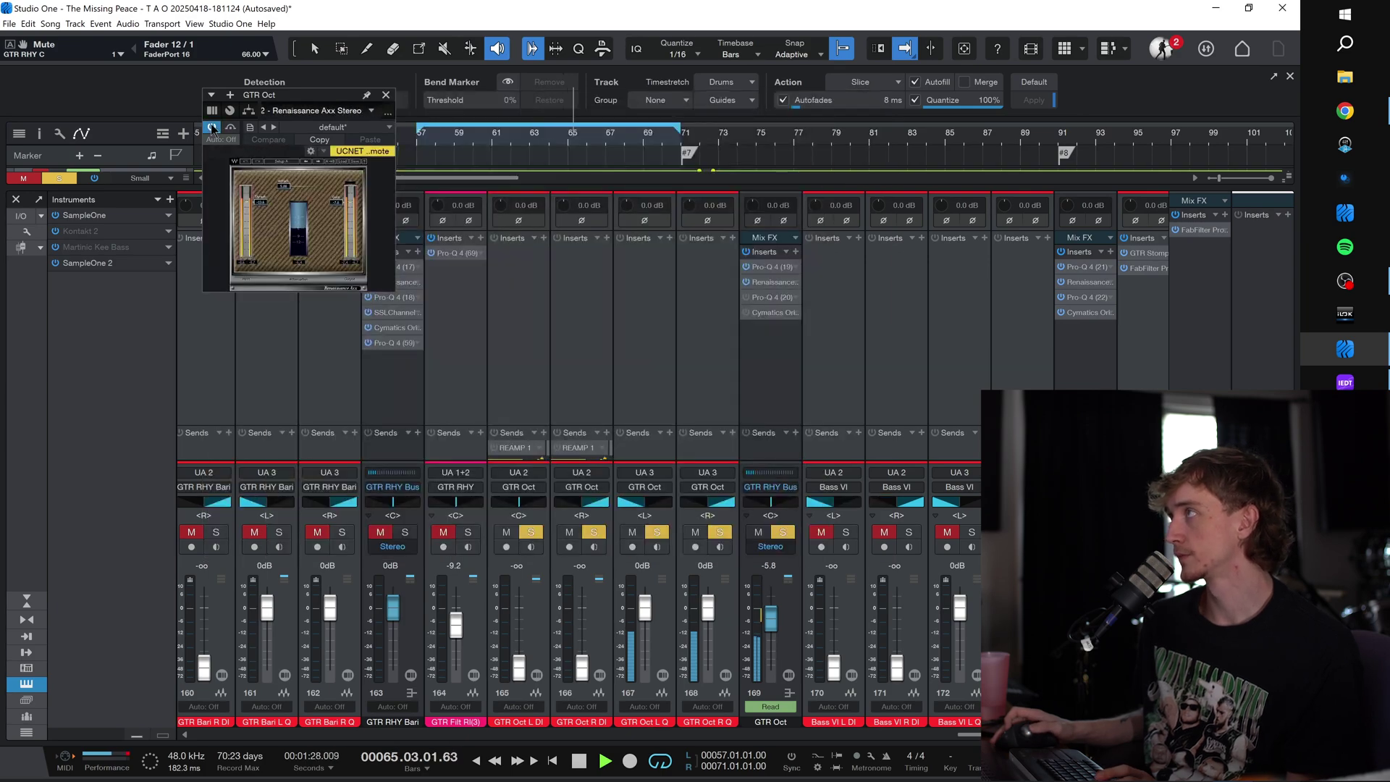
# Step: Re-enable the second equalizer, Pro-Q 4 (20), on the GTR Oct bus during playback and examine its curve
pyautogui.click(770, 296)
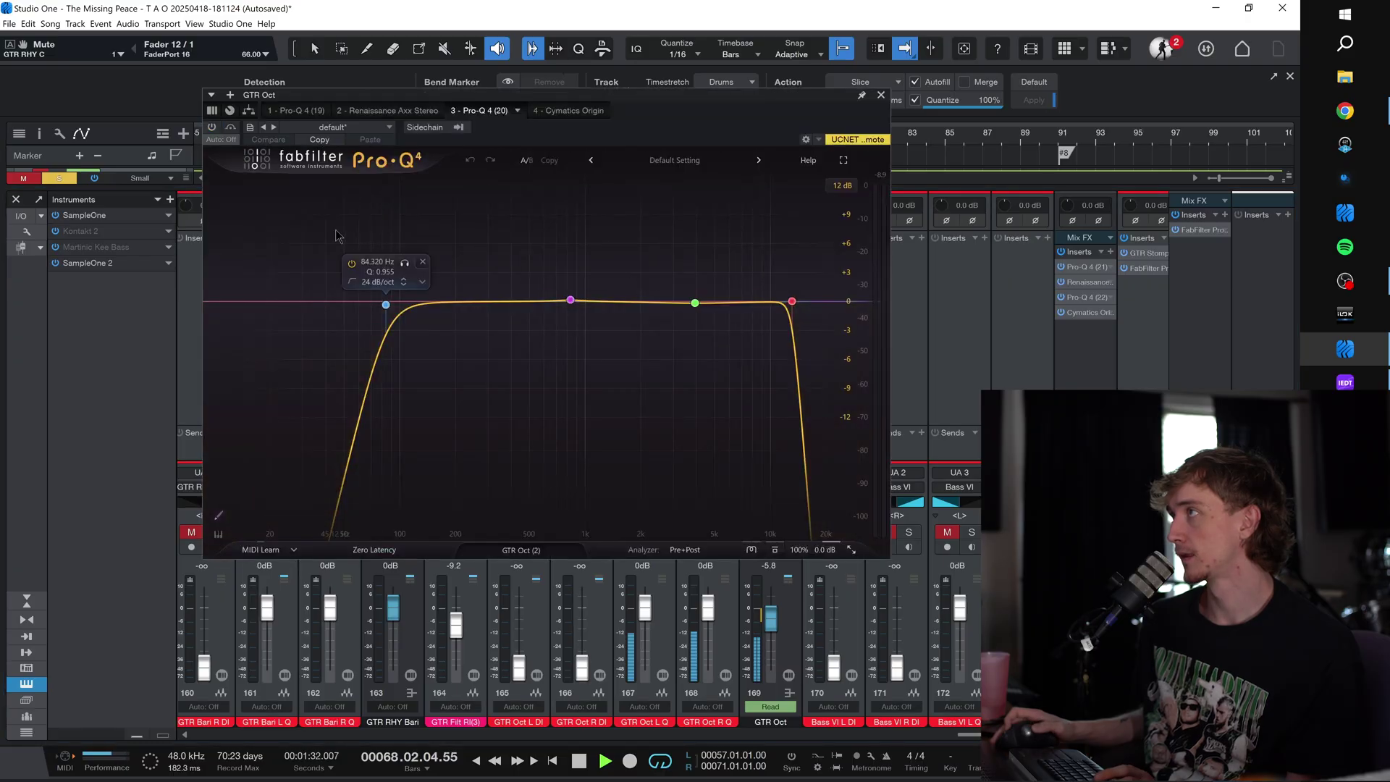
pyautogui.click(215, 128)
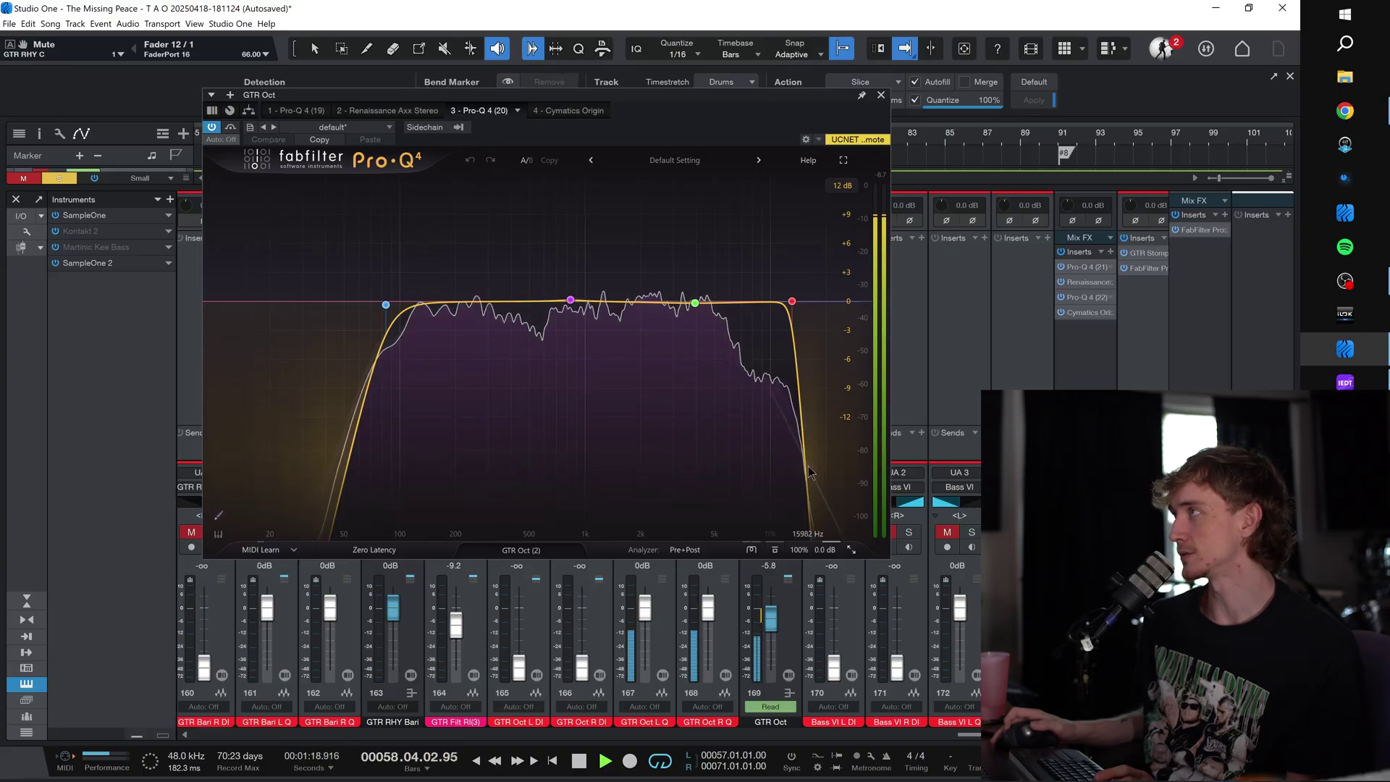
pyautogui.moveTo(670, 288)
# Step: Re-enable Cymatics Origin on the GTR Oct bus and set its Saturation to 33%
pyautogui.click(551, 112)
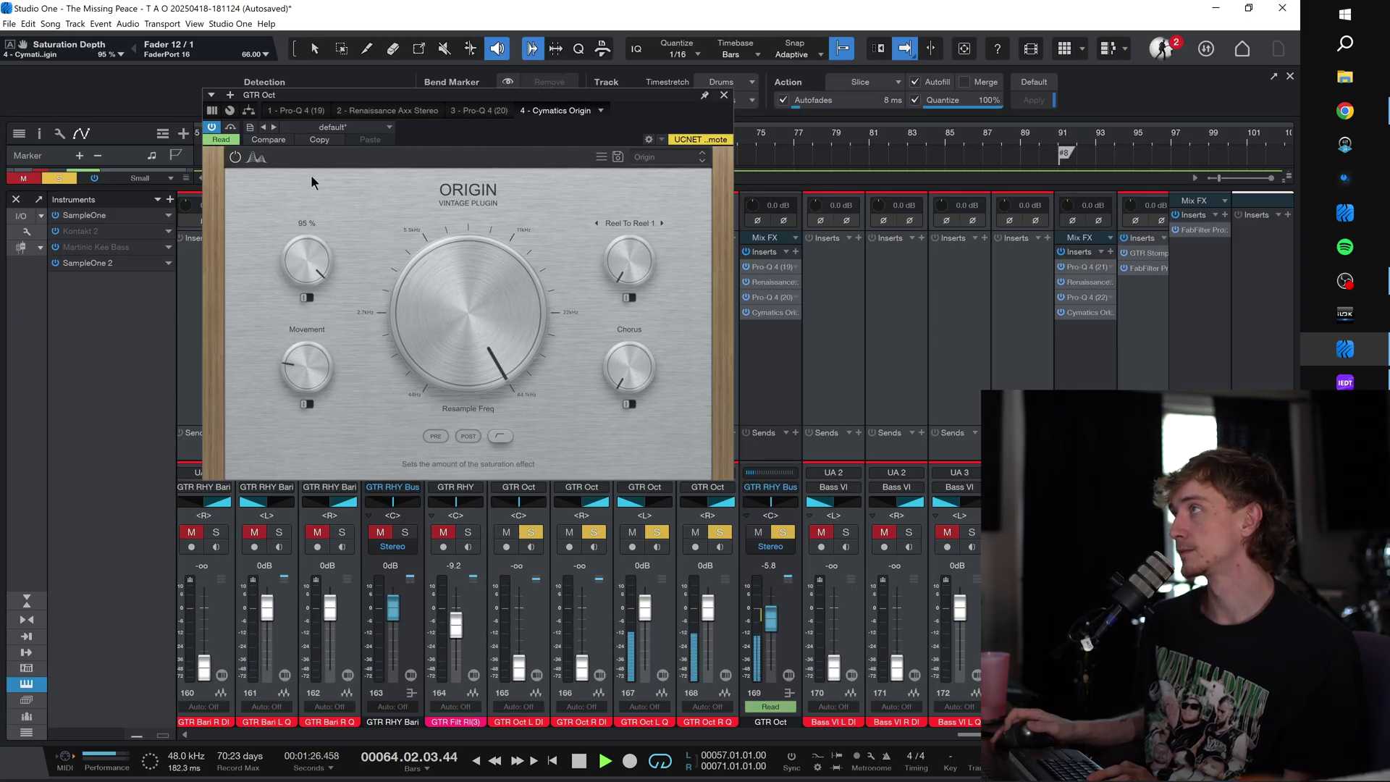
pyautogui.moveTo(310, 175); pyautogui.dragTo(307, 219)
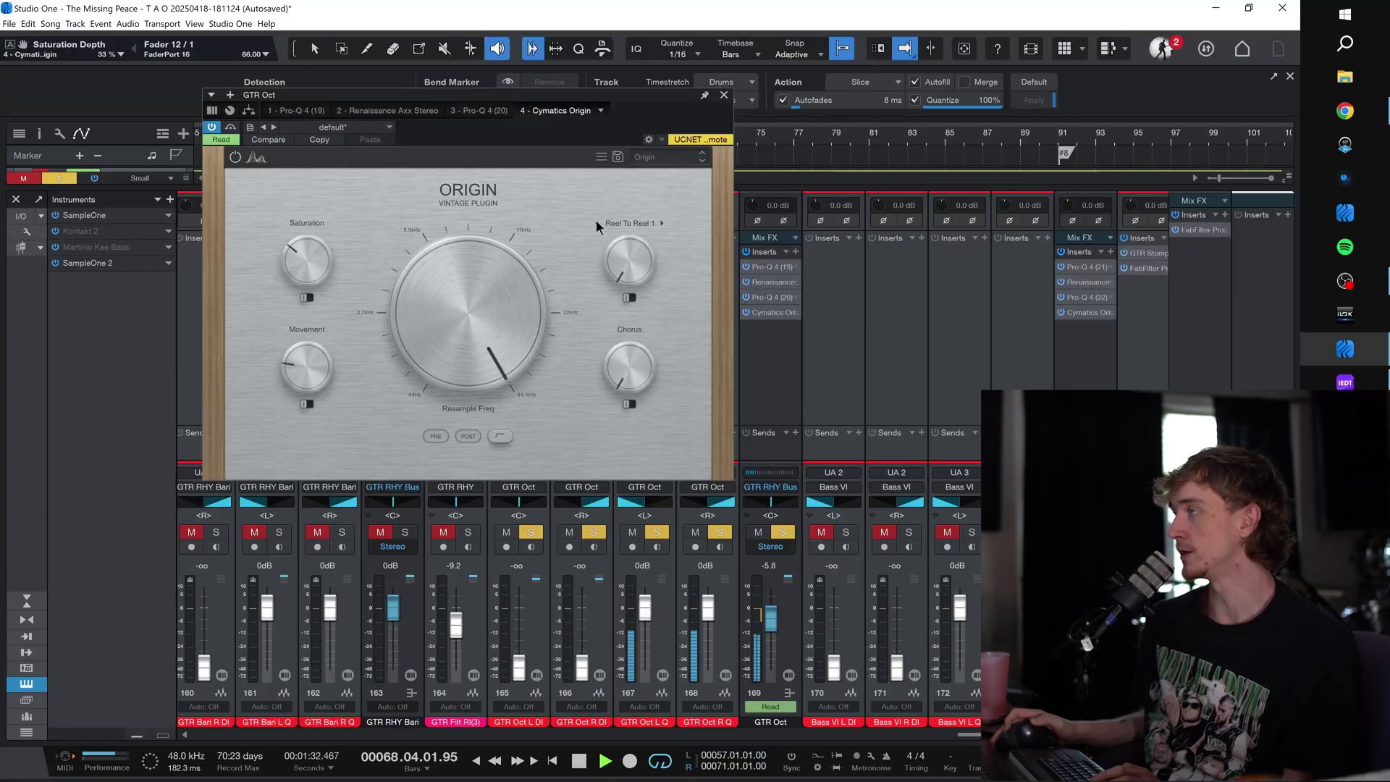
pyautogui.click(723, 95)
# Step: Solo the GTR RHY Bari bus alongside GTR RHY C in place of the octave guitars and play the loop from bar 57
pyautogui.hscroll(-4, 699, 371)
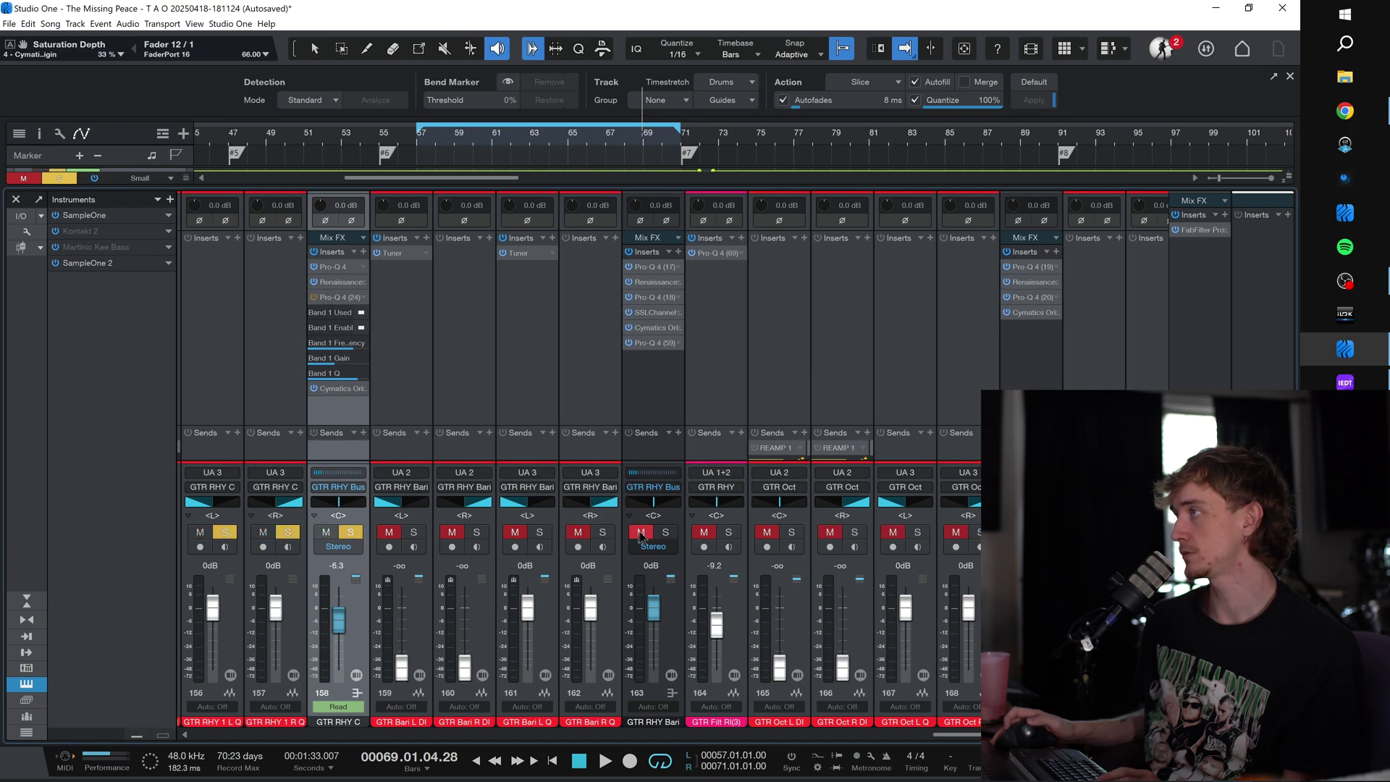
pyautogui.click(640, 532)
pyautogui.click(666, 532)
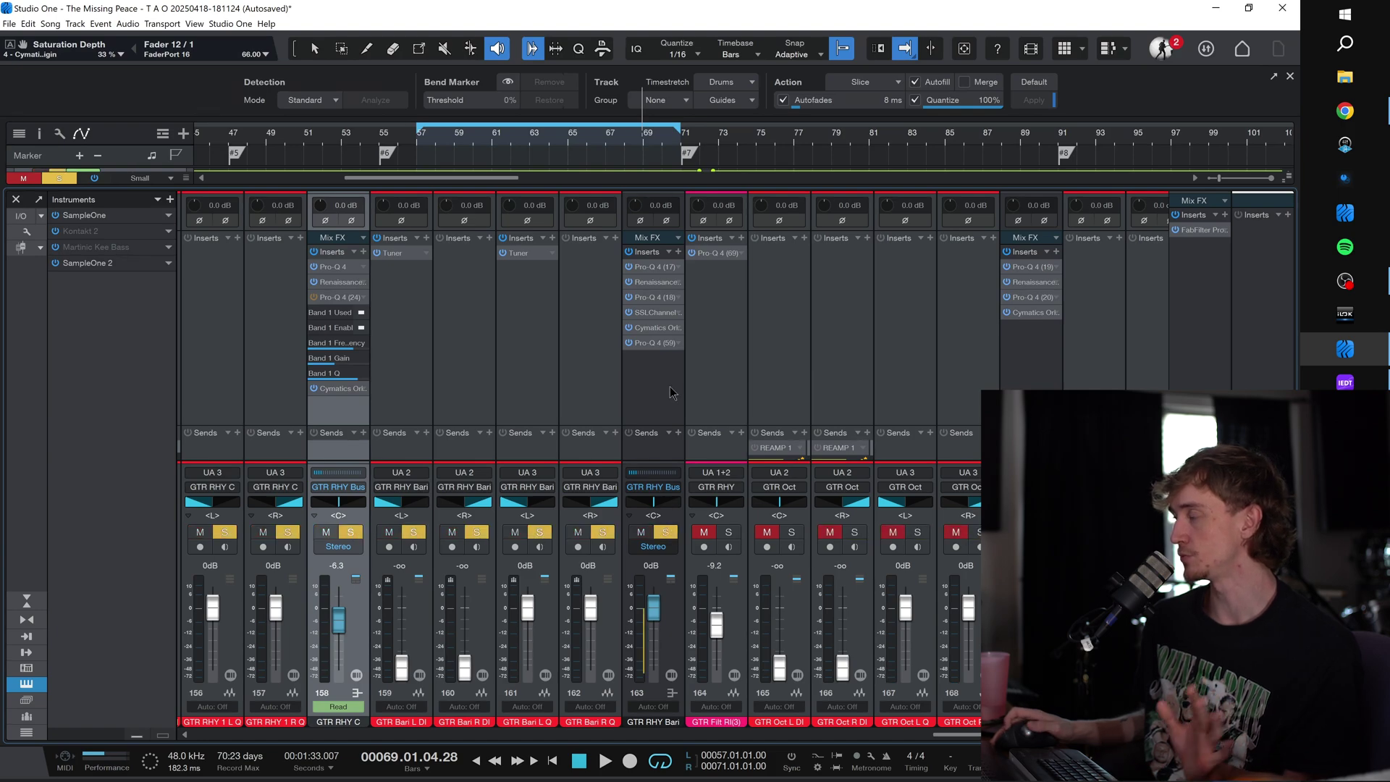
pyautogui.press('space')
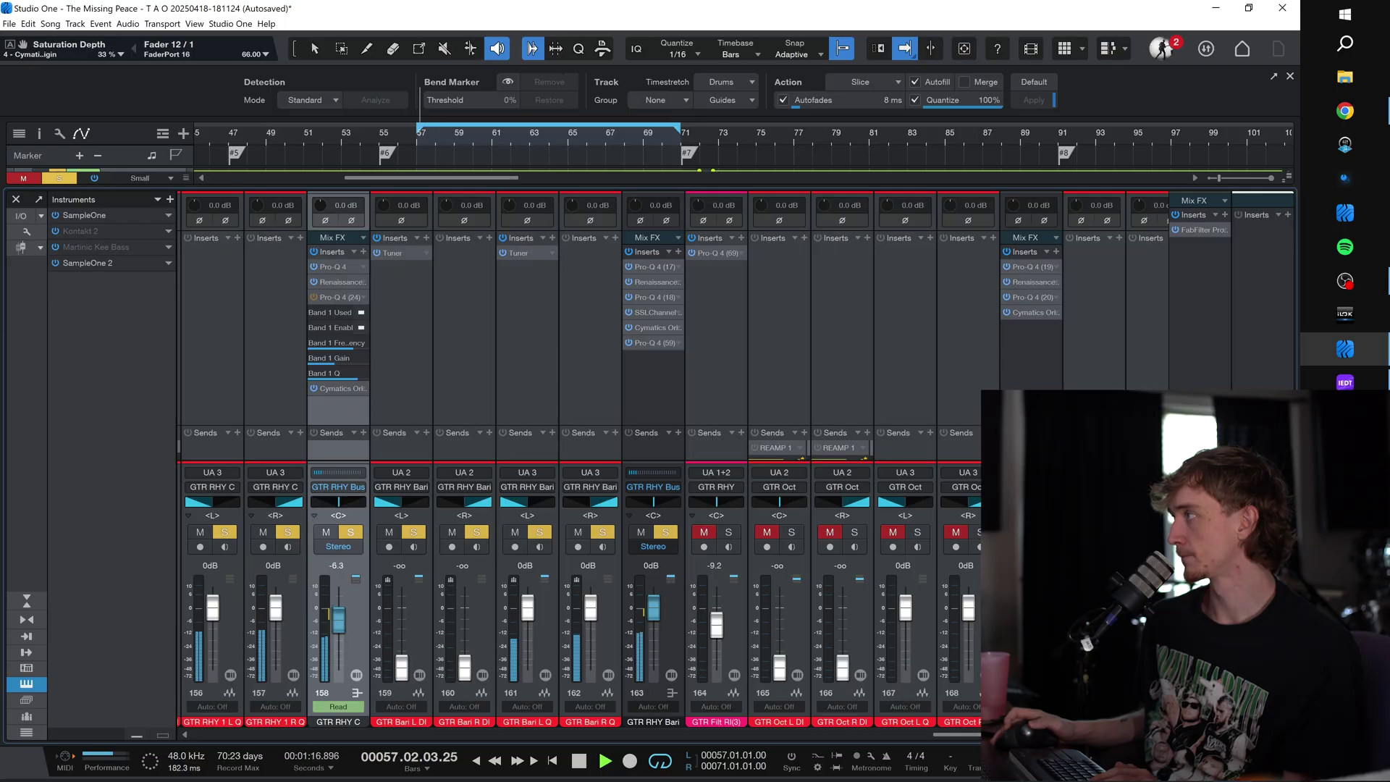
# Step: Add the GTR Oct bus to the soloed guitars, and solo only the Bass VI bus for playback of the looped section
pyautogui.click(1044, 532)
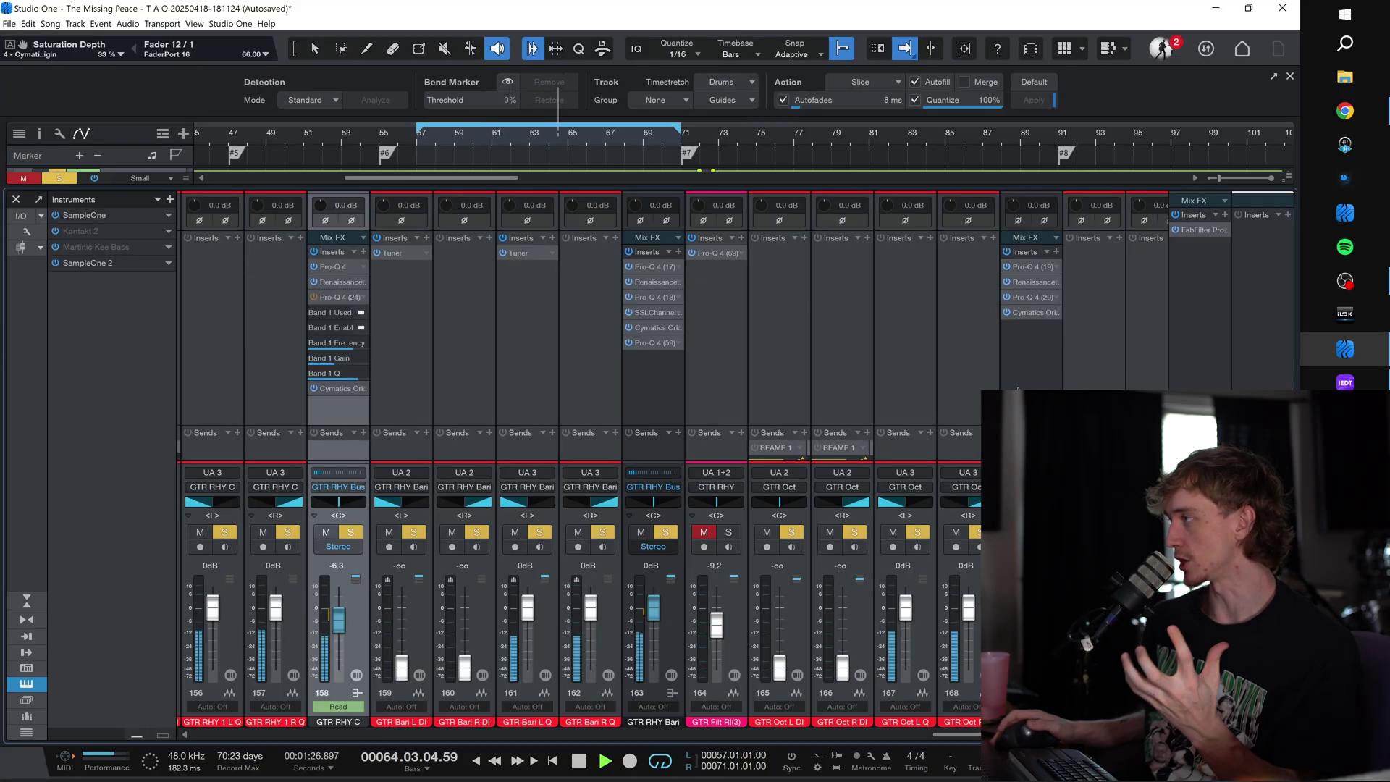
pyautogui.press('space')
pyautogui.hscroll(7, 580, 463)
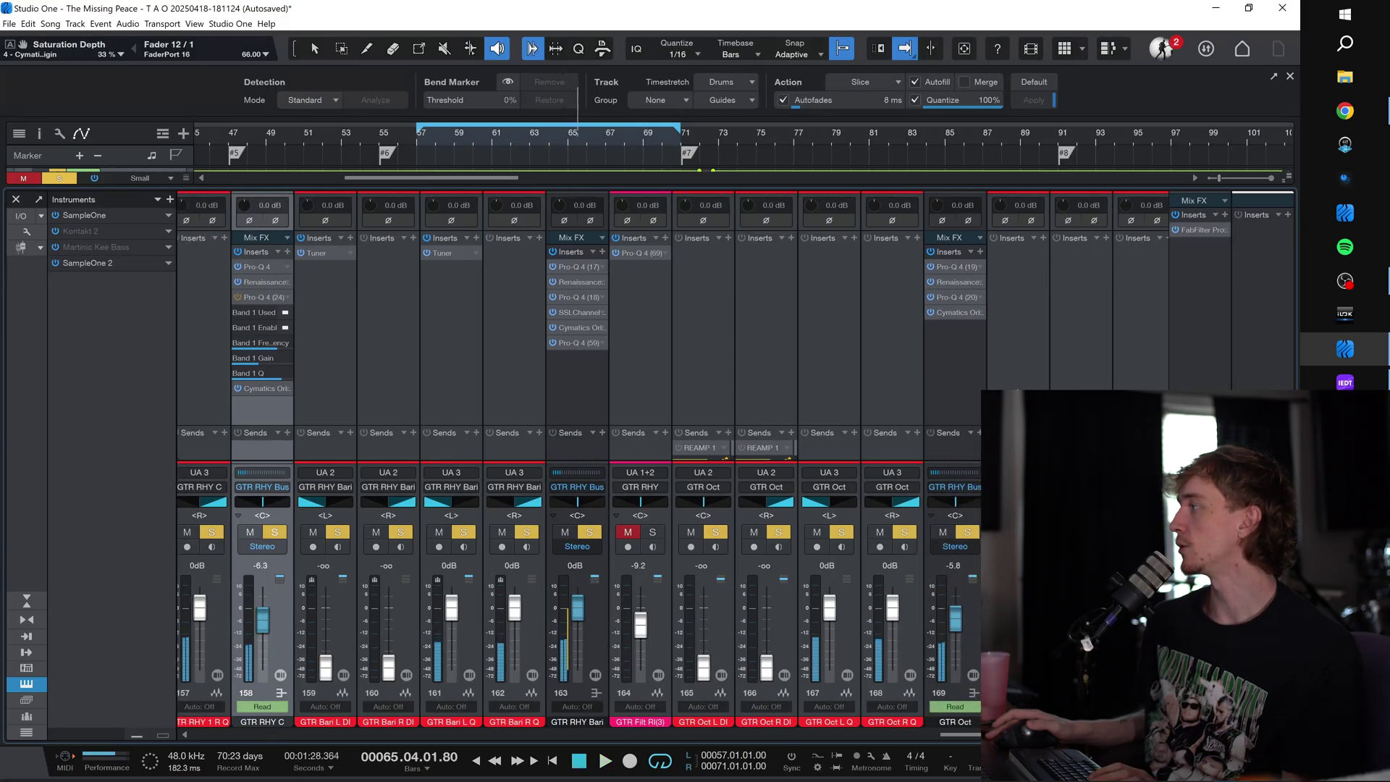
pyautogui.click(913, 533)
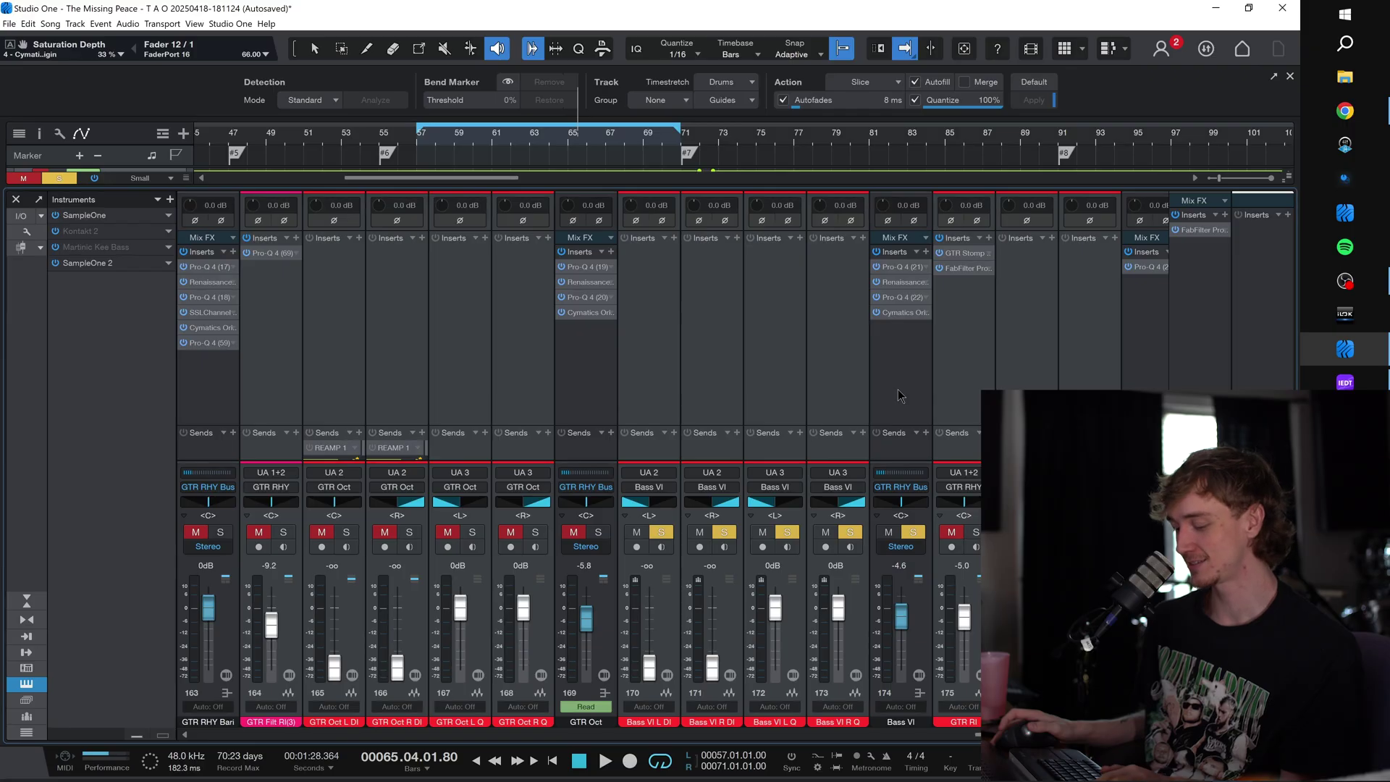
pyautogui.press('F3')
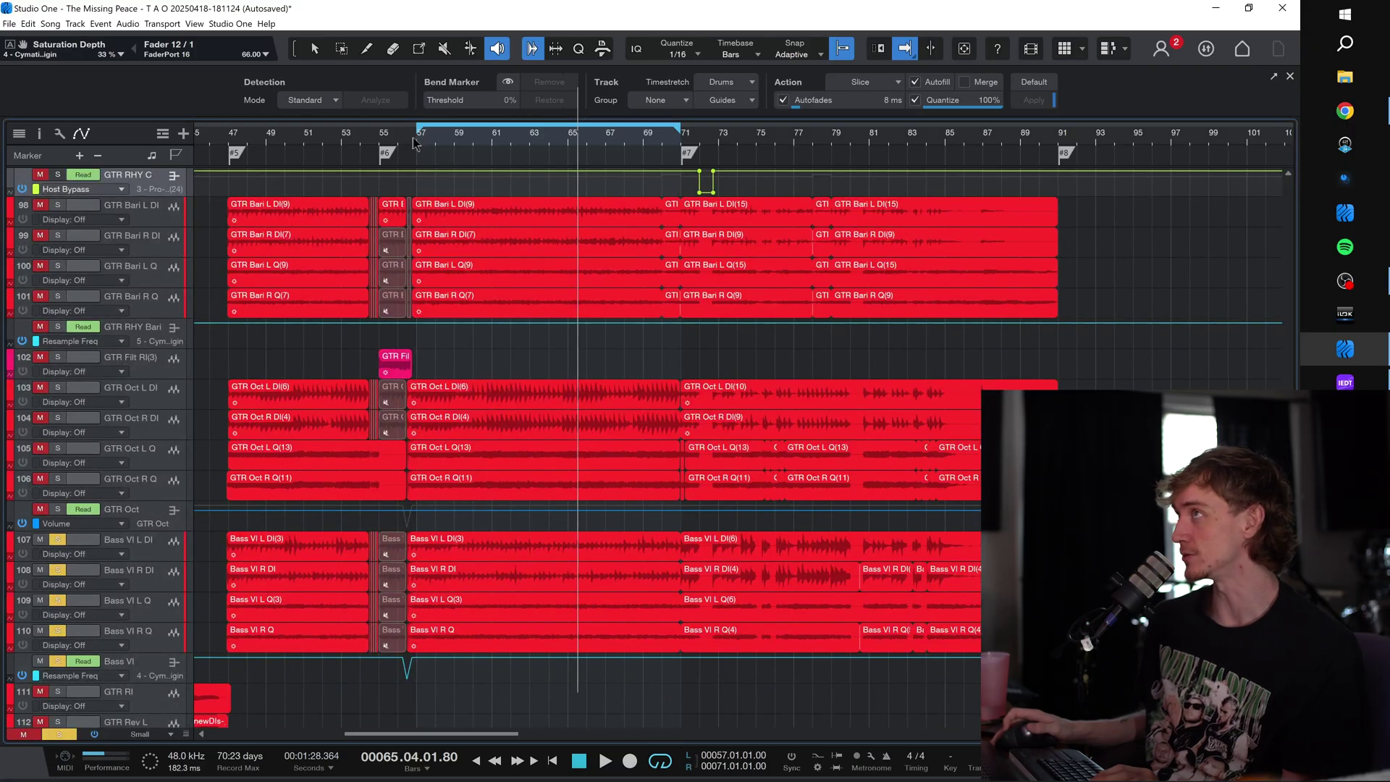
pyautogui.press('F3')
pyautogui.hscroll(4, 877, 407)
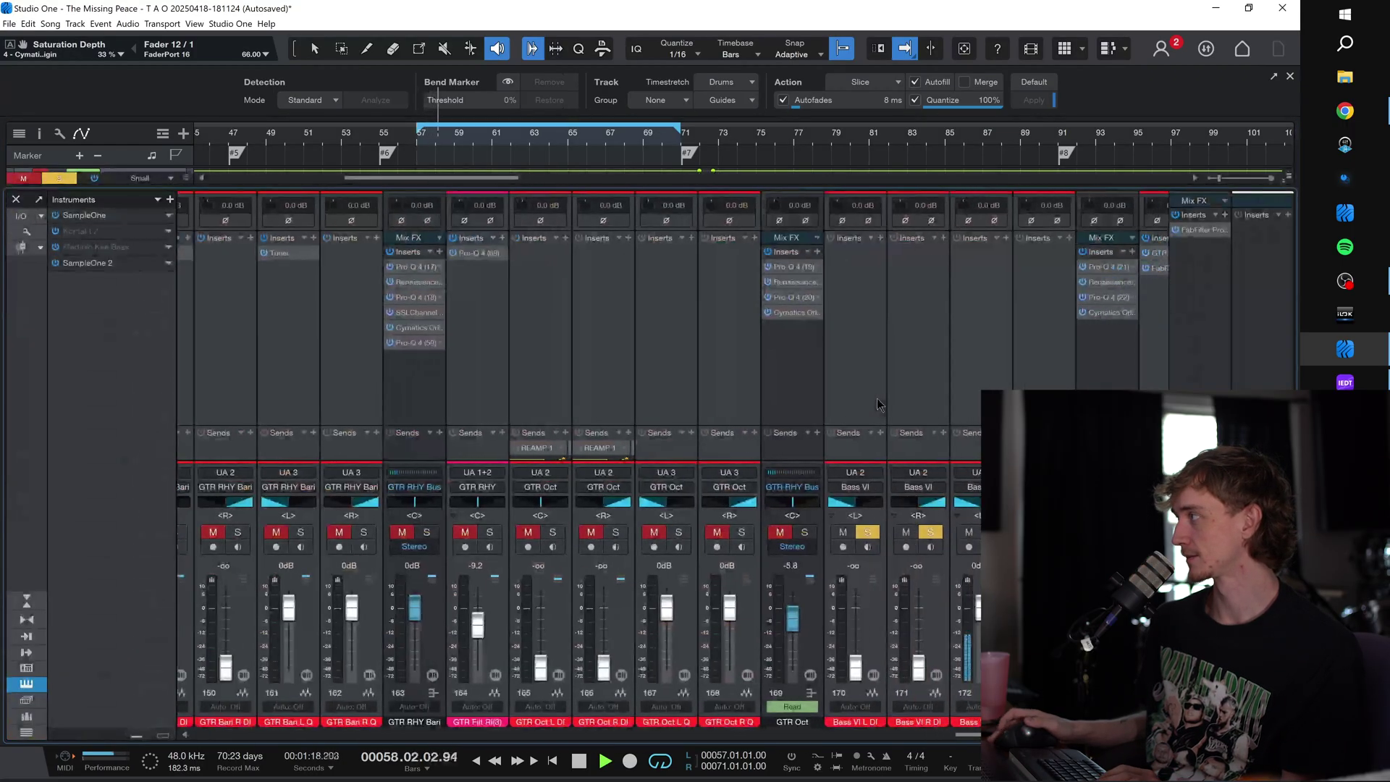
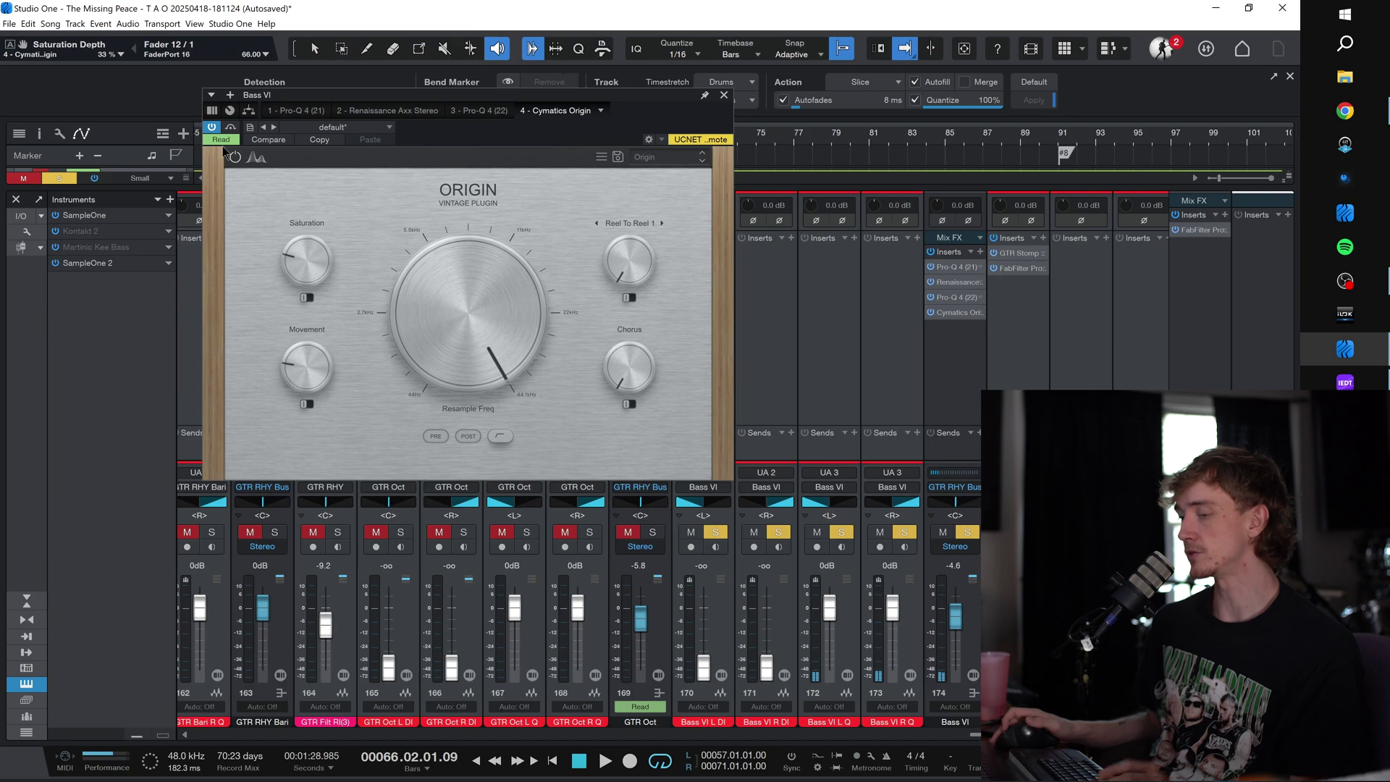
# Step: Sweep the Resample Freq of the Origin plugin on the Bass VI bus while the song plays
pyautogui.moveTo(475, 384); pyautogui.dragTo(473, 415)
pyautogui.press('space')
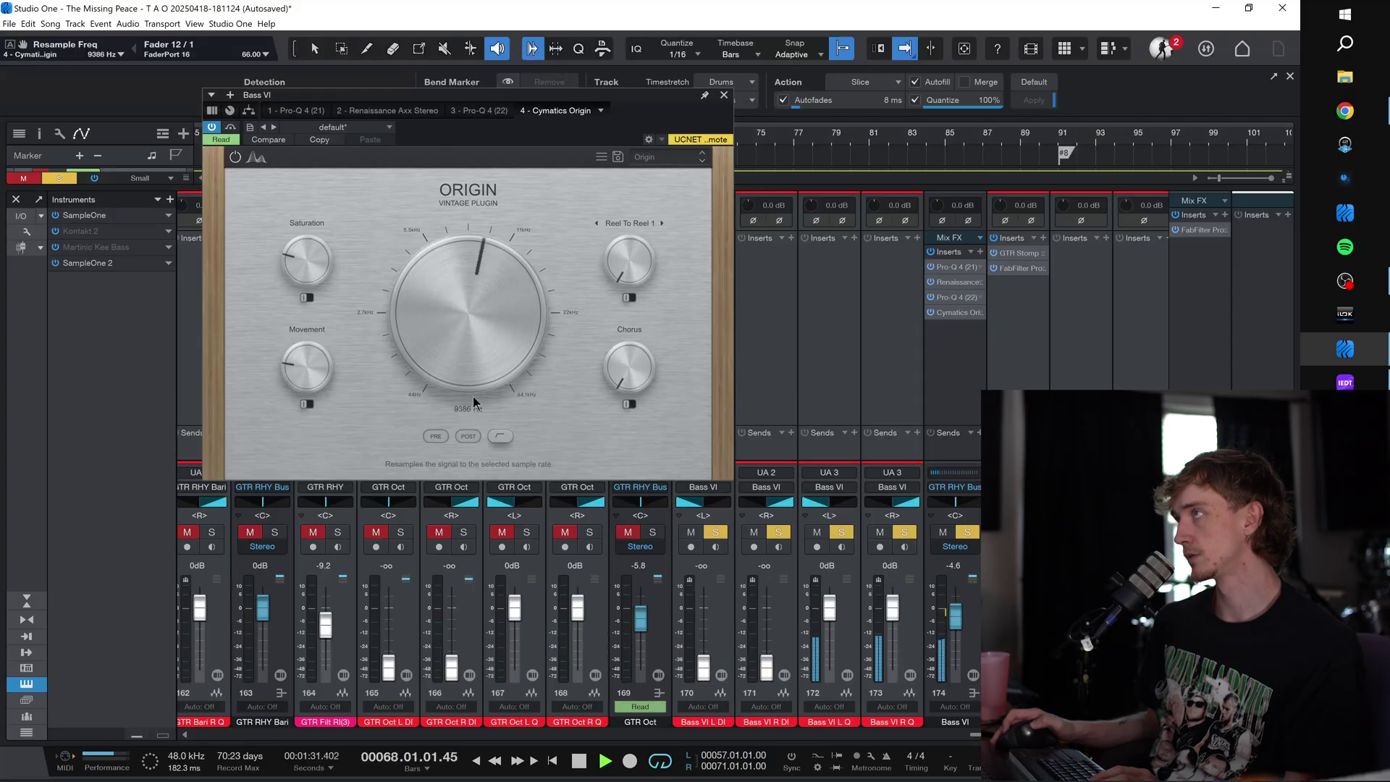
pyautogui.press('space')
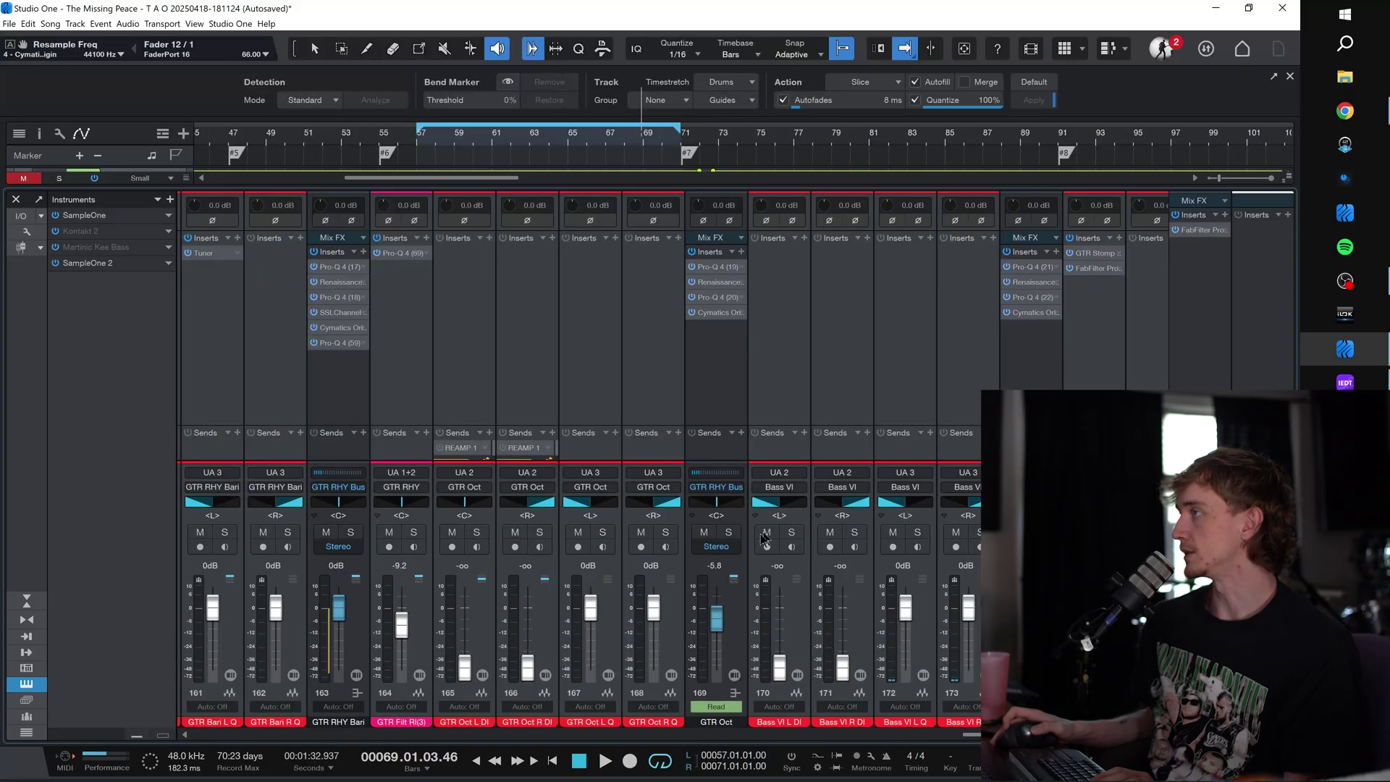
# Step: Solo the GTR RHY C bus, play the looped section and add the GTR RHY Bari bus to the solo
pyautogui.hscroll(-5, 576, 402)
pyautogui.hscroll(-1, 575, 401)
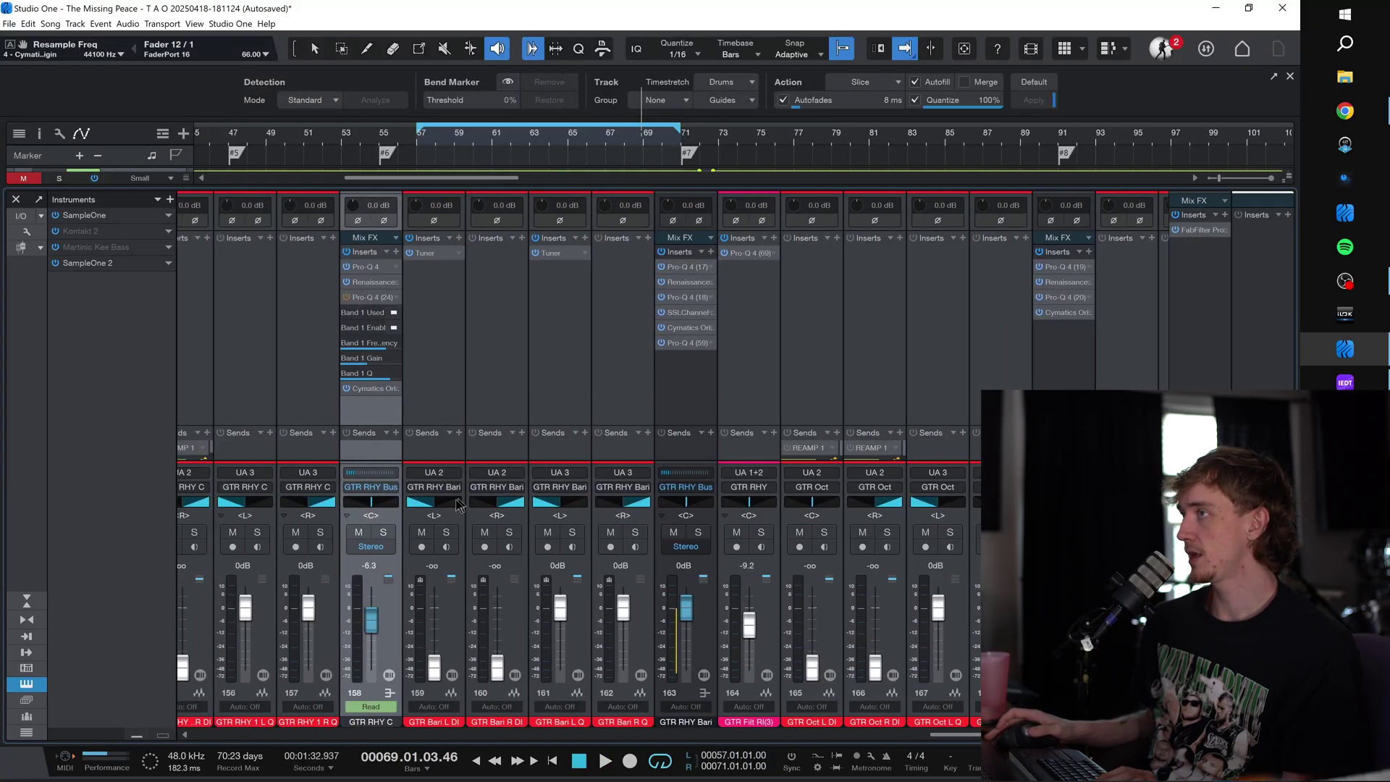
pyautogui.click(383, 533)
pyautogui.press('space')
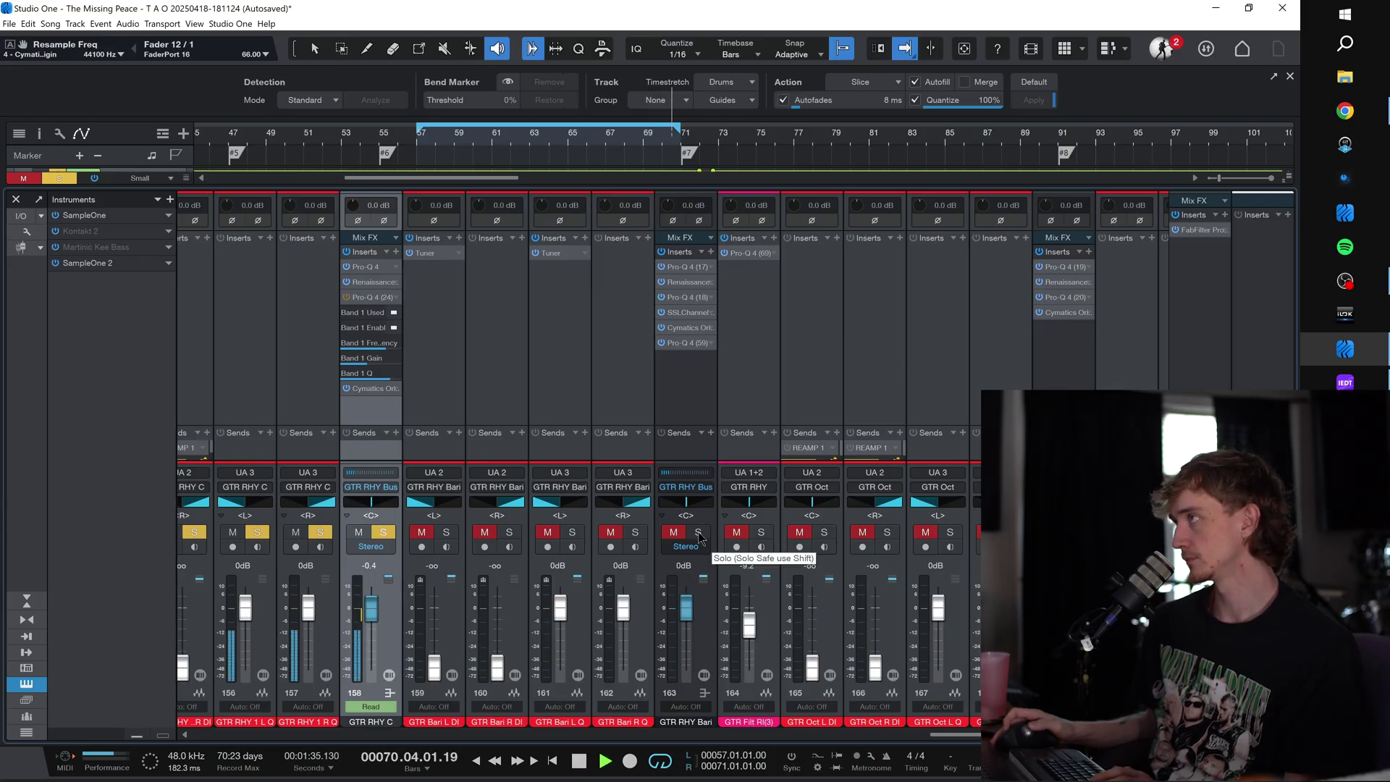
pyautogui.click(699, 532)
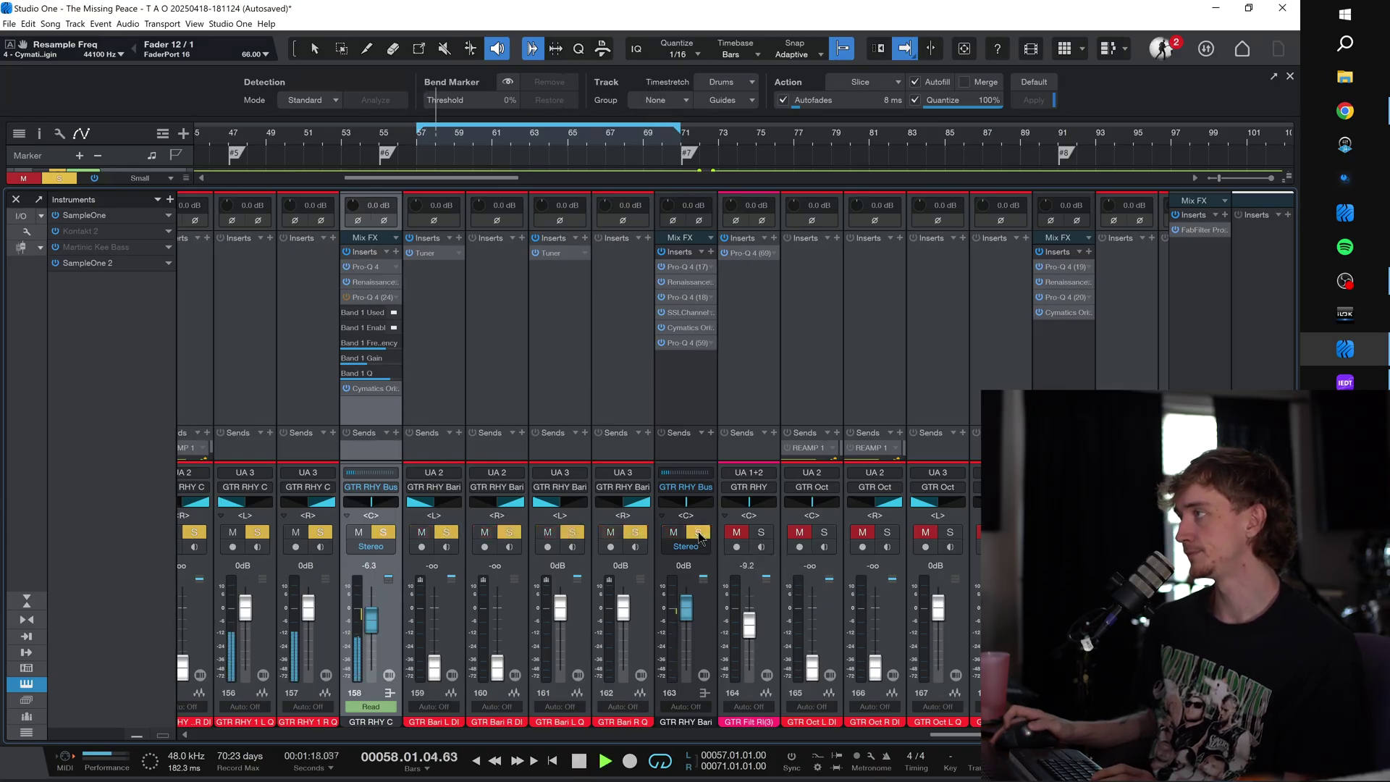
# Step: Add the GTR Oct and Bass VI buses to the soloed guitars while the loop plays
pyautogui.hscroll(4, 717, 402)
pyautogui.hscroll(3, 717, 403)
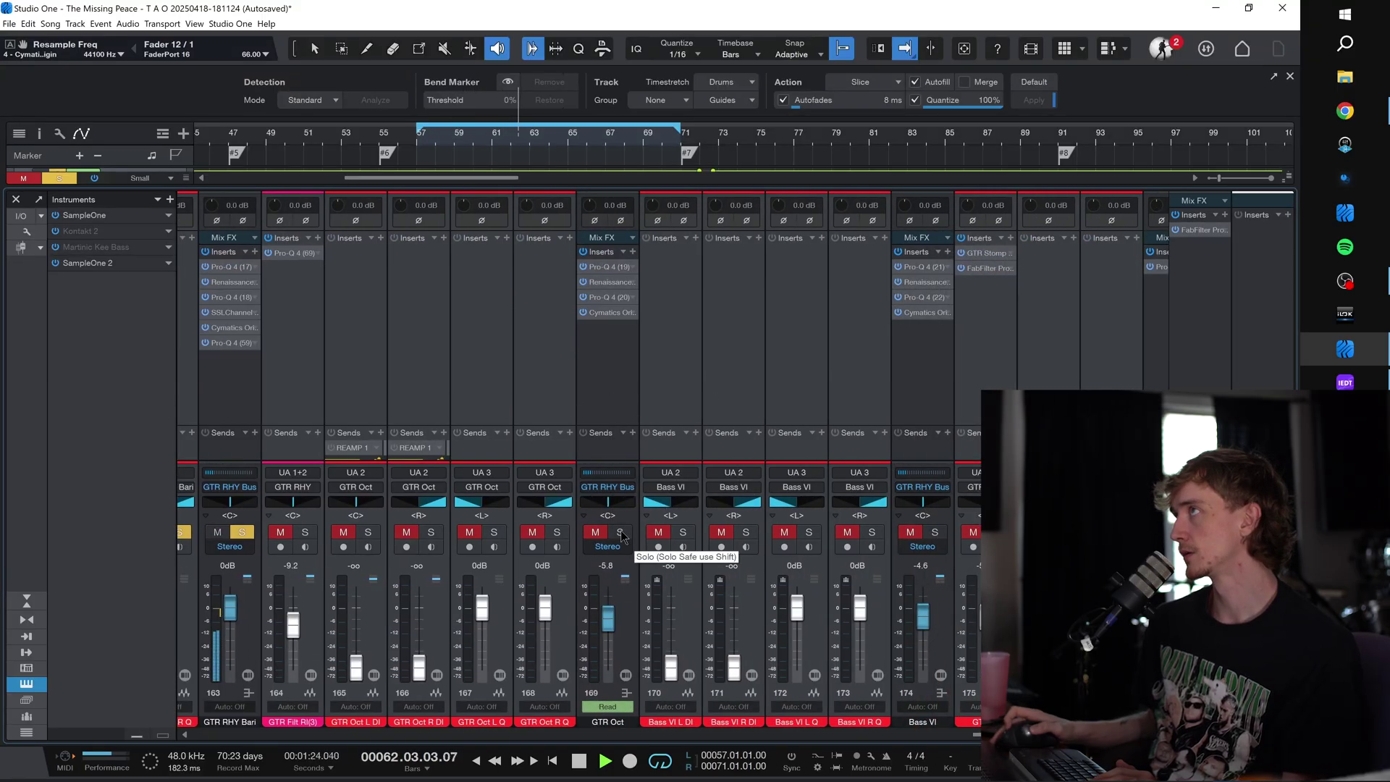
pyautogui.click(621, 533)
pyautogui.hscroll(3, 654, 401)
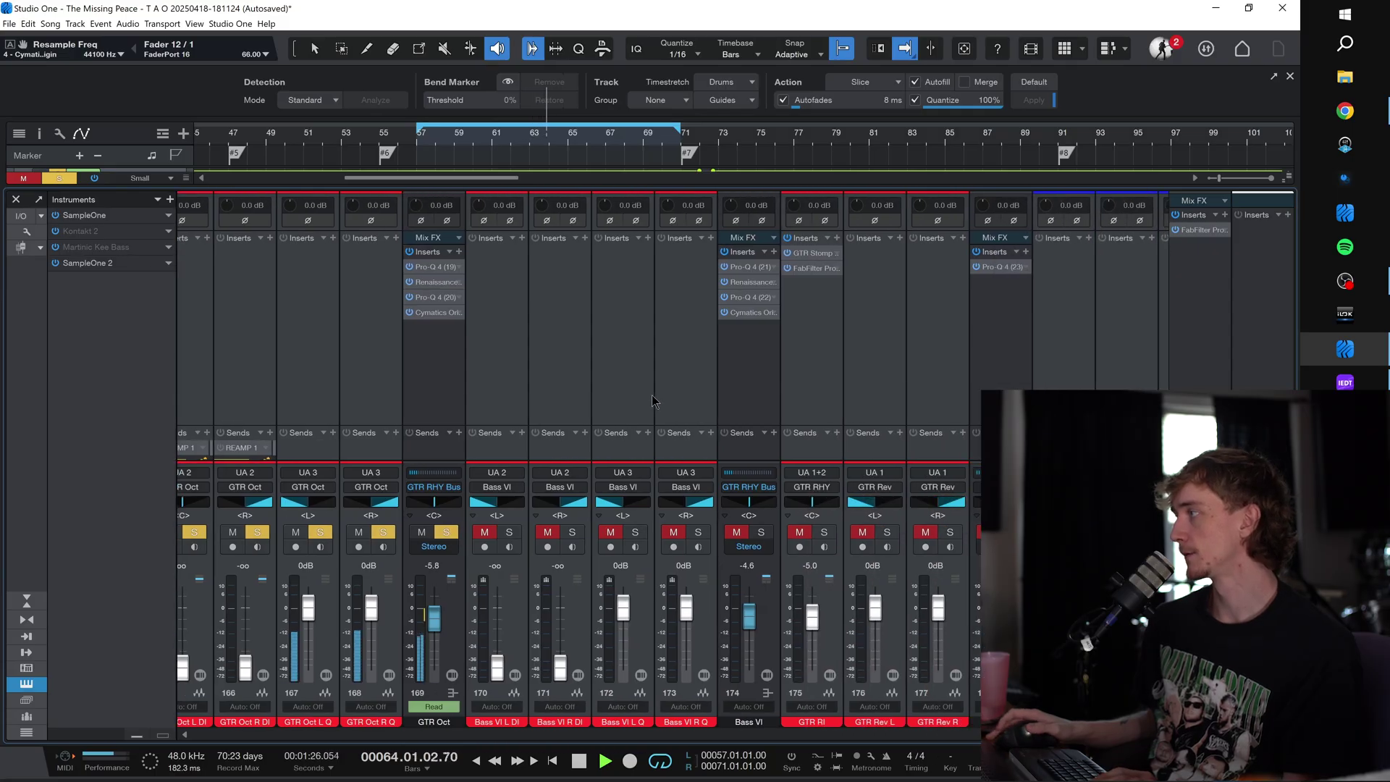
pyautogui.hscroll(2, 654, 402)
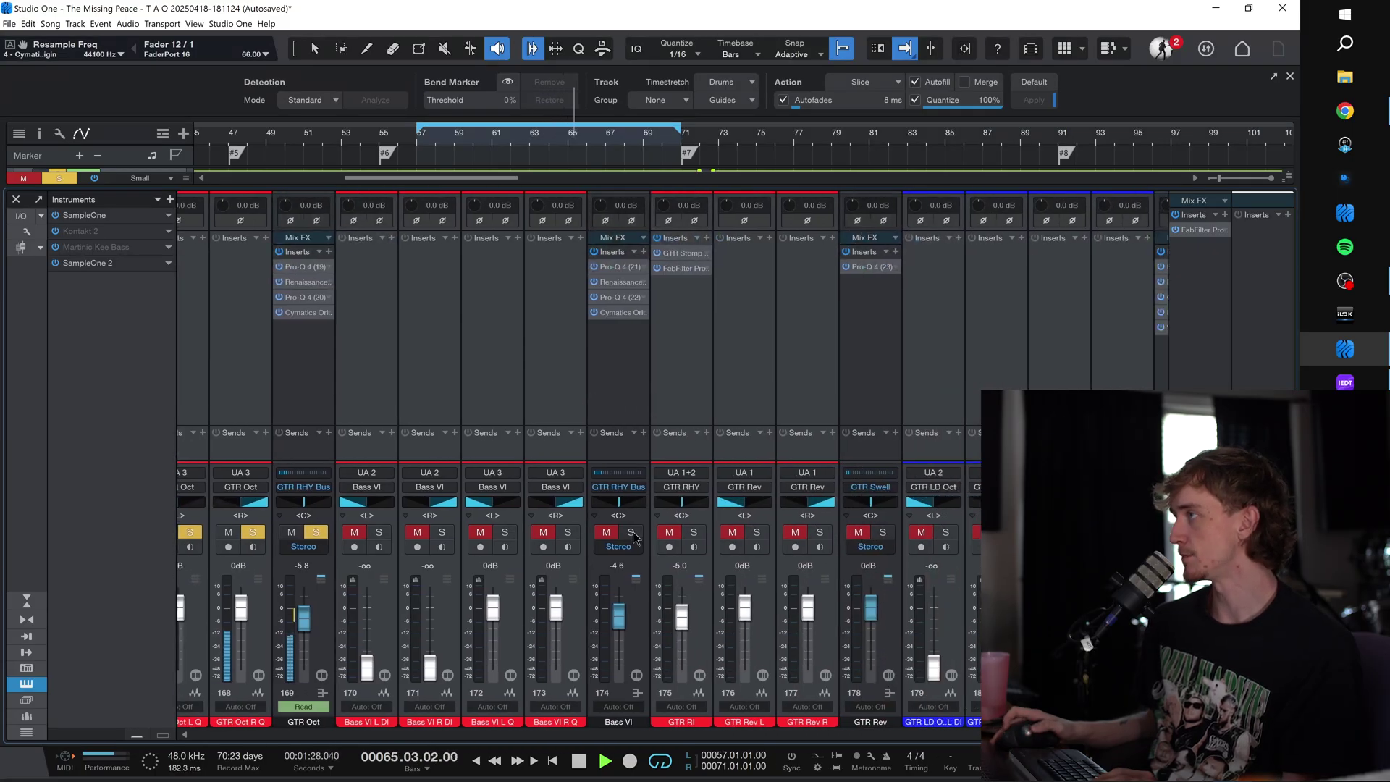
pyautogui.click(631, 533)
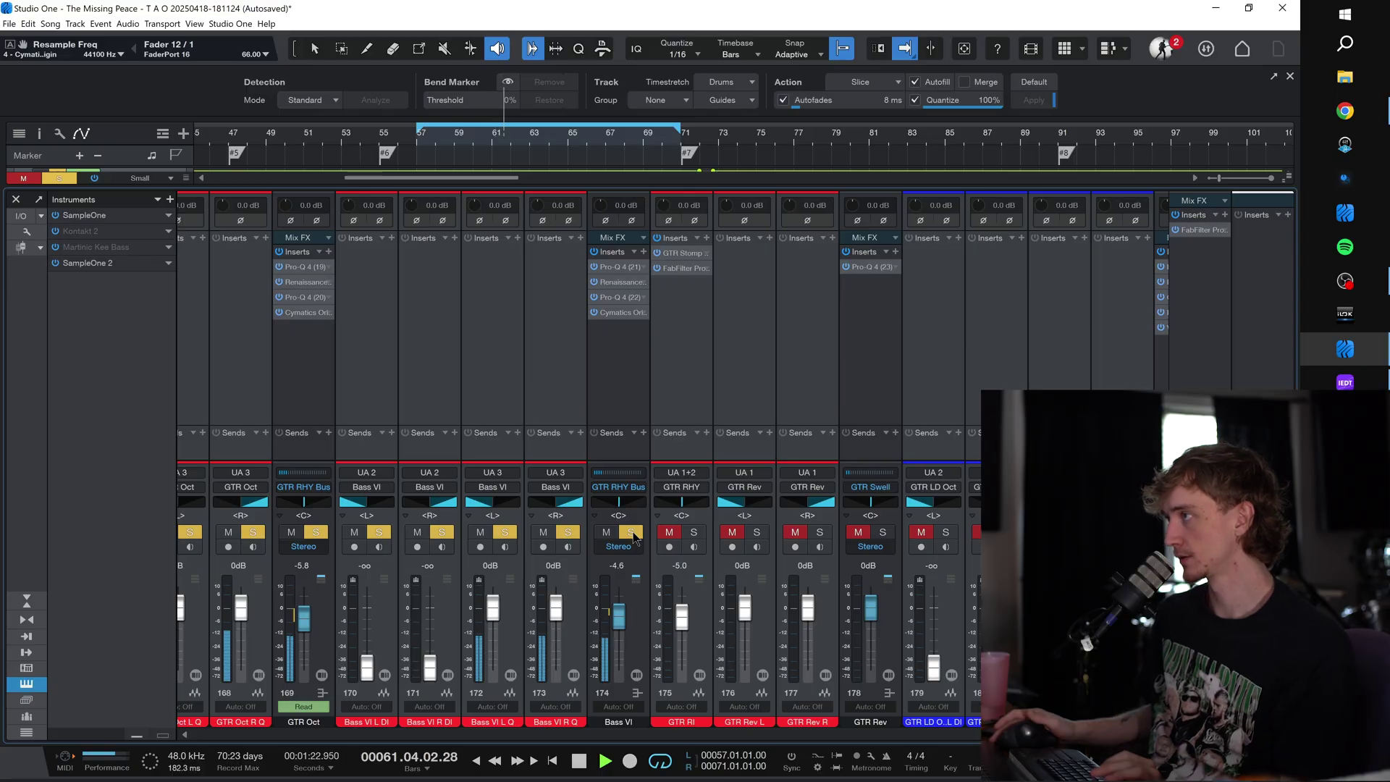
# Step: Listen to the layered rhythm guitars and look over their mixer channels from GTR RHY C to Bass VI
pyautogui.hscroll(-1, 634, 384)
pyautogui.hscroll(-8, 634, 384)
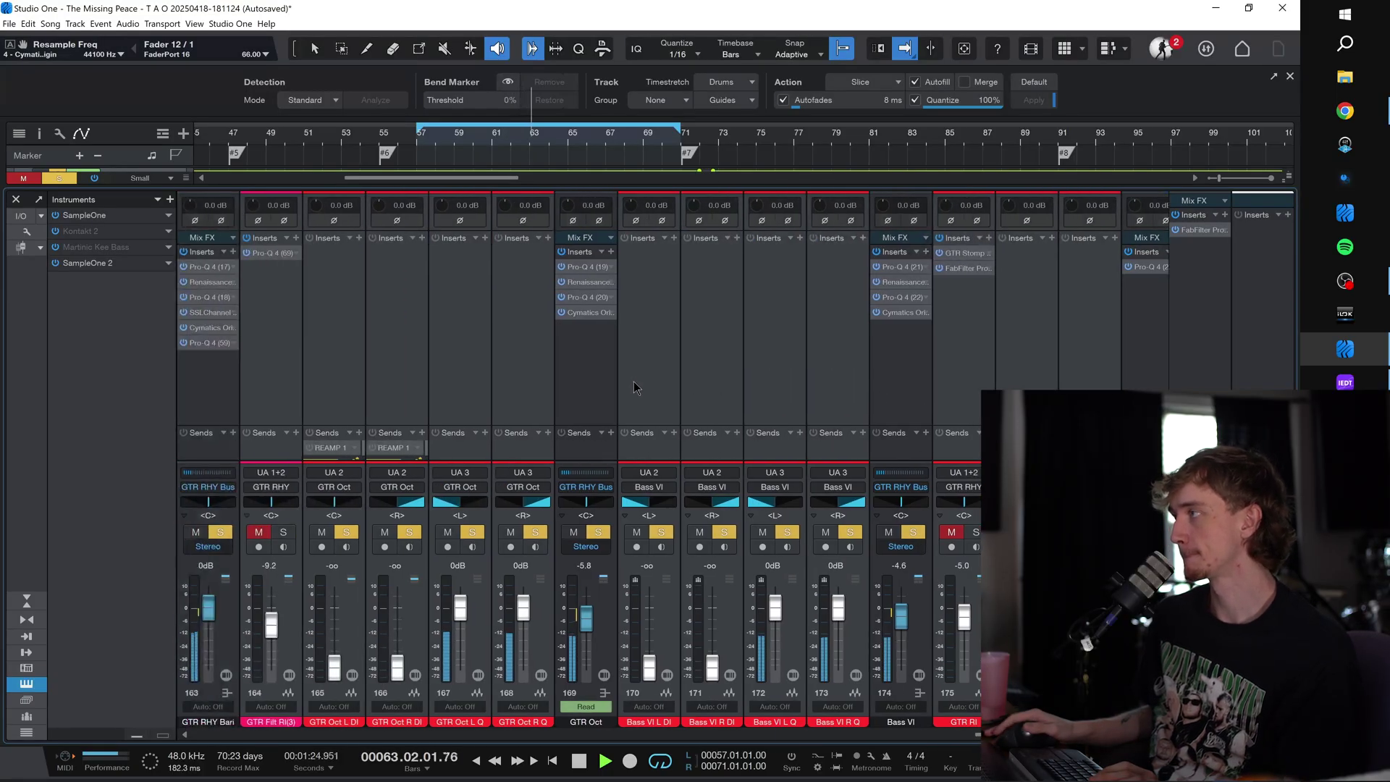
pyautogui.hscroll(-5, 635, 390)
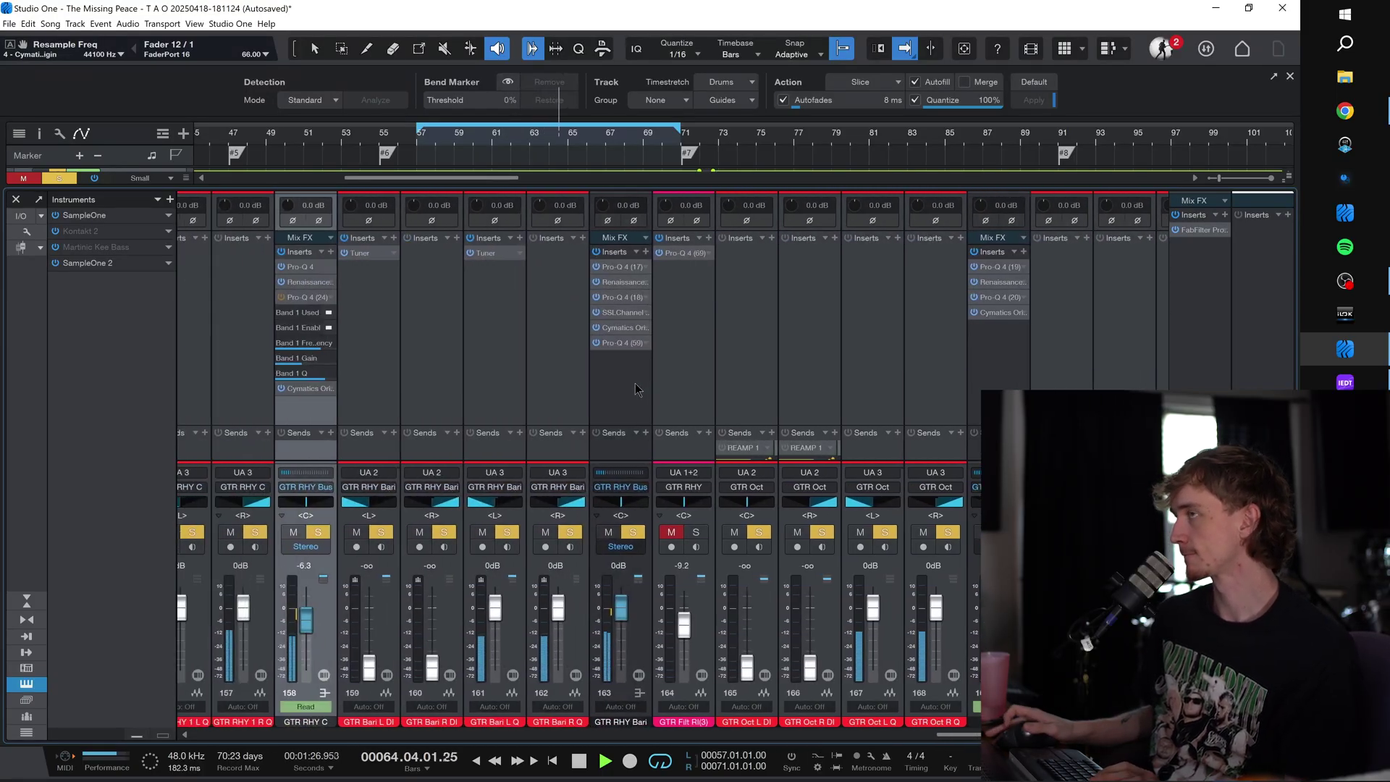
pyautogui.hscroll(-1, 682, 393)
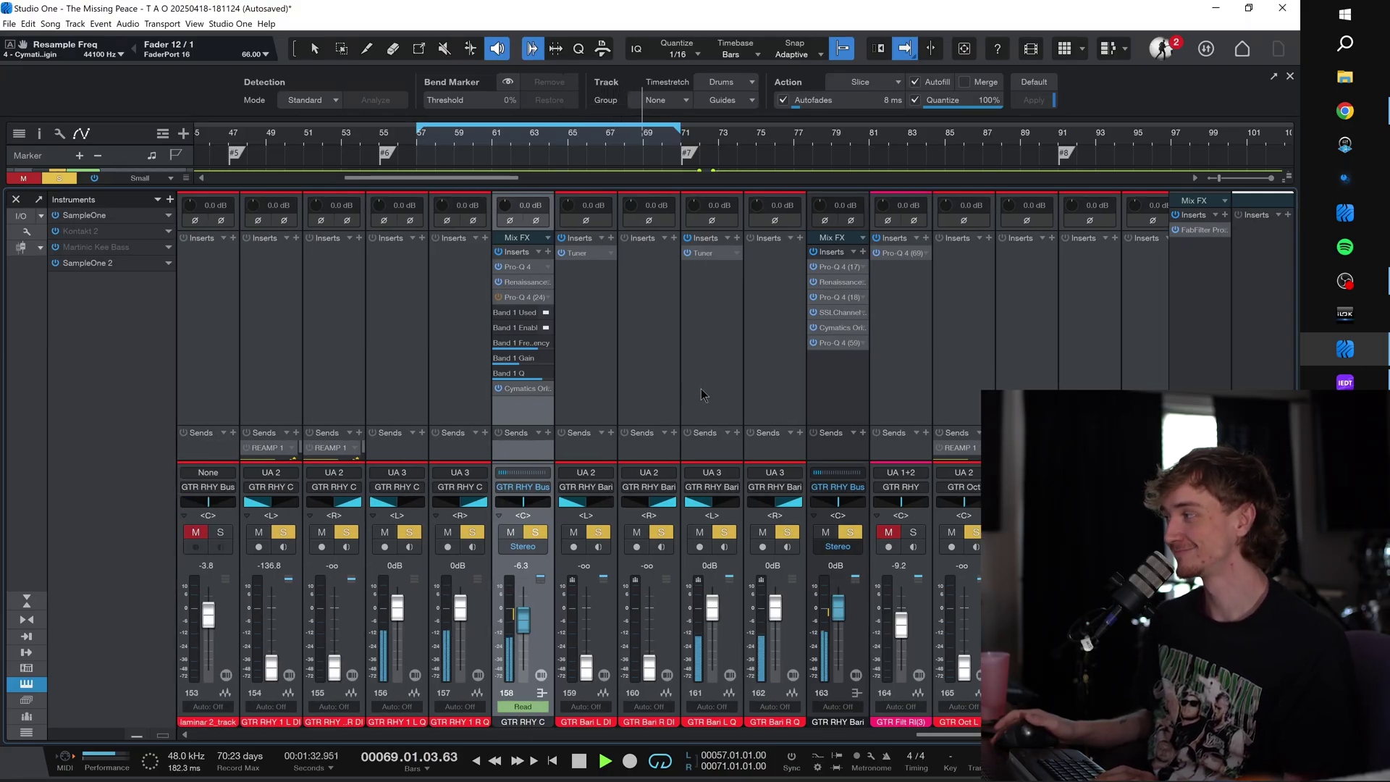
pyautogui.hscroll(7, 691, 393)
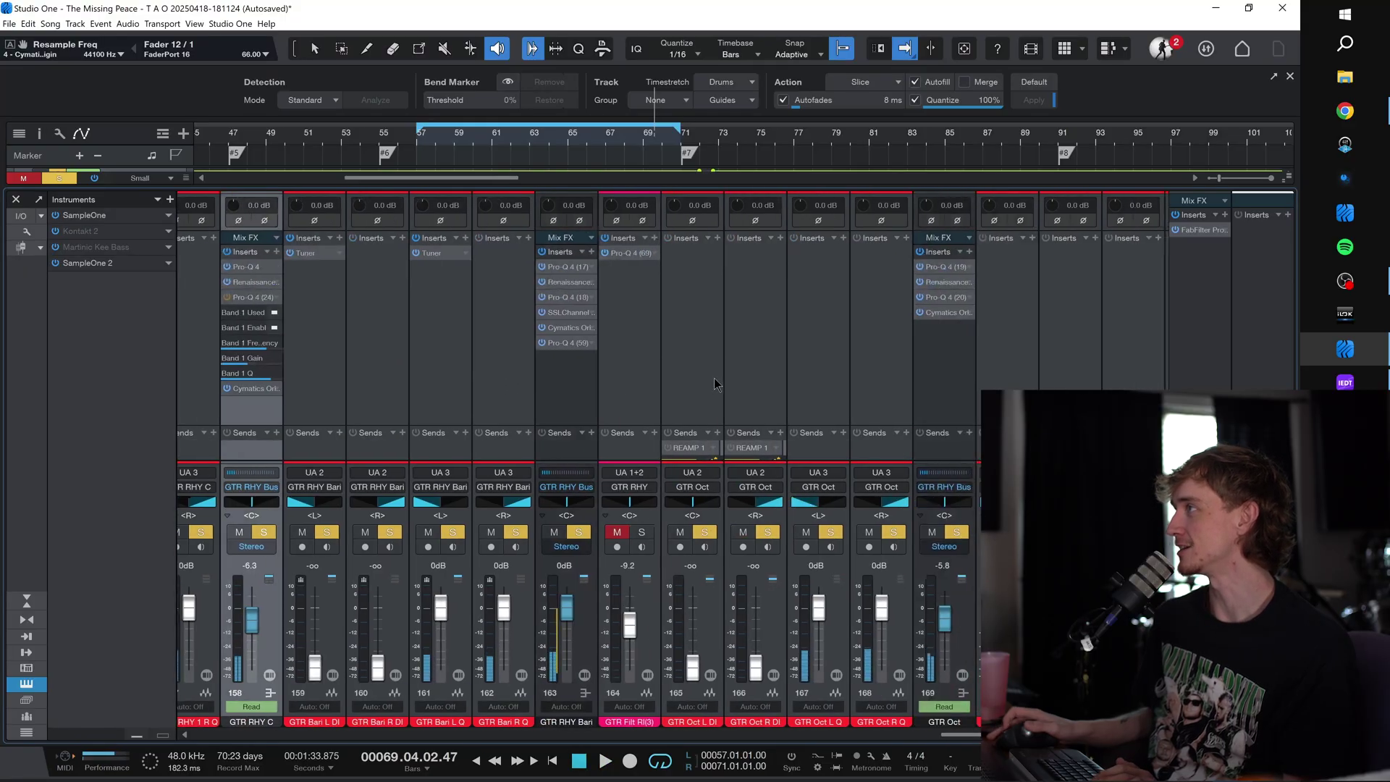
pyautogui.hscroll(7, 682, 391)
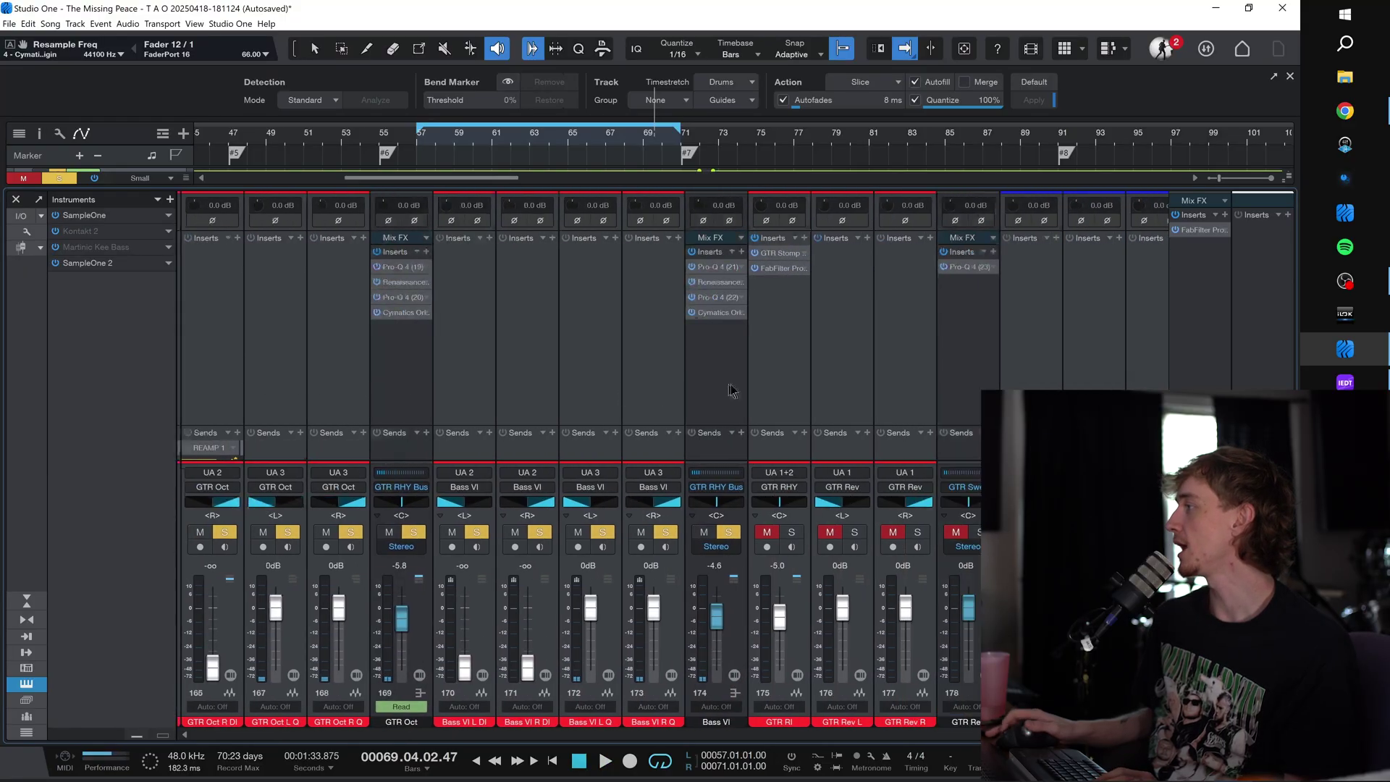
# Step: Solo the GTR RI and GTR Rev tracks and play their clips leading into marker #5 in the arrangement
pyautogui.click(806, 394)
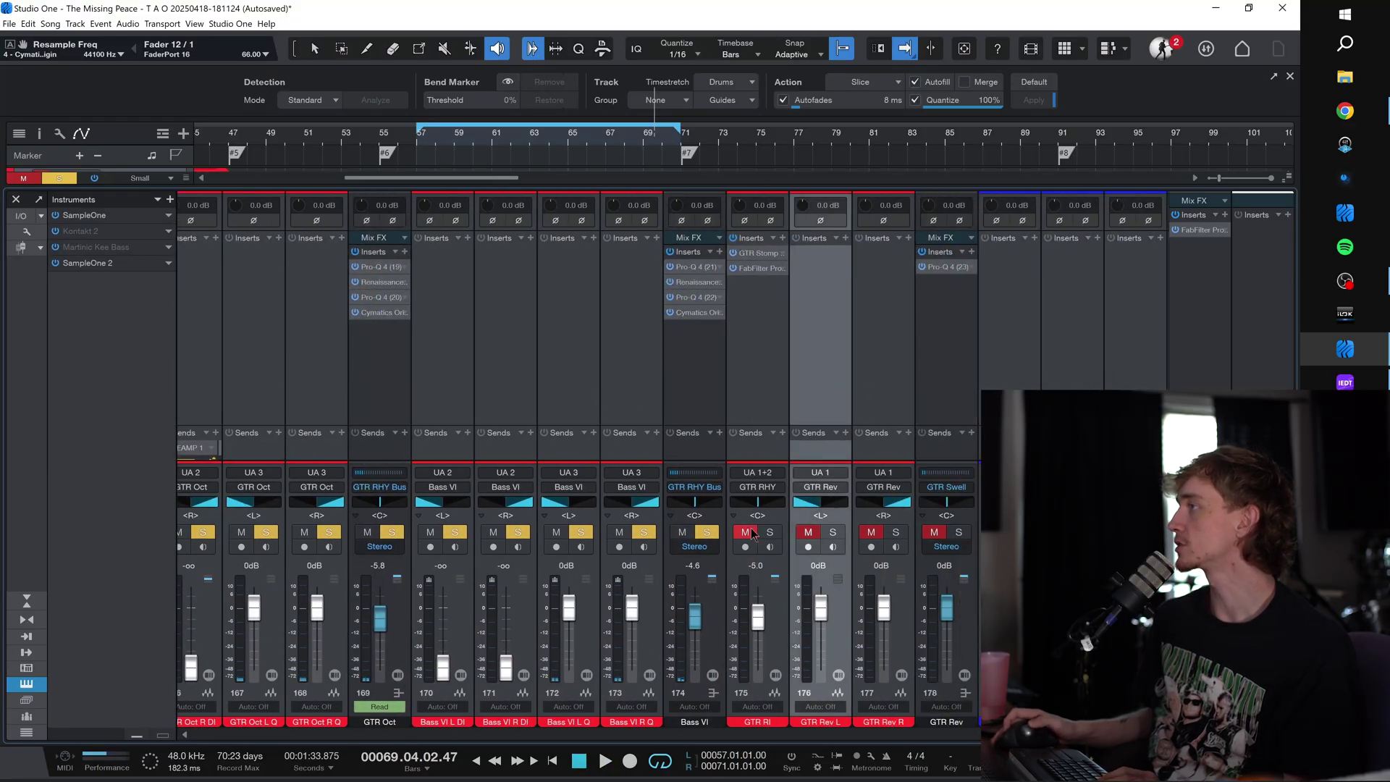
pyautogui.press('F3')
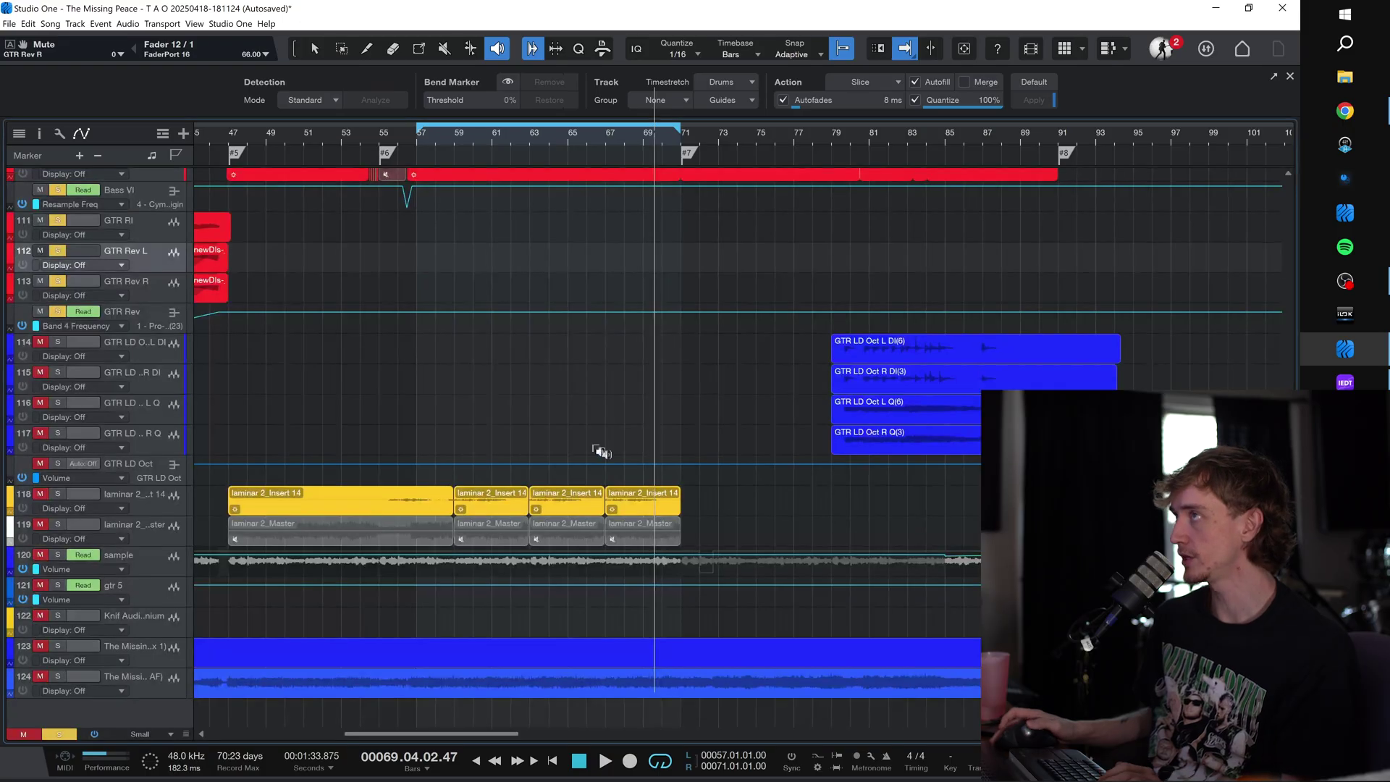
pyautogui.hscroll(-6, 579, 435)
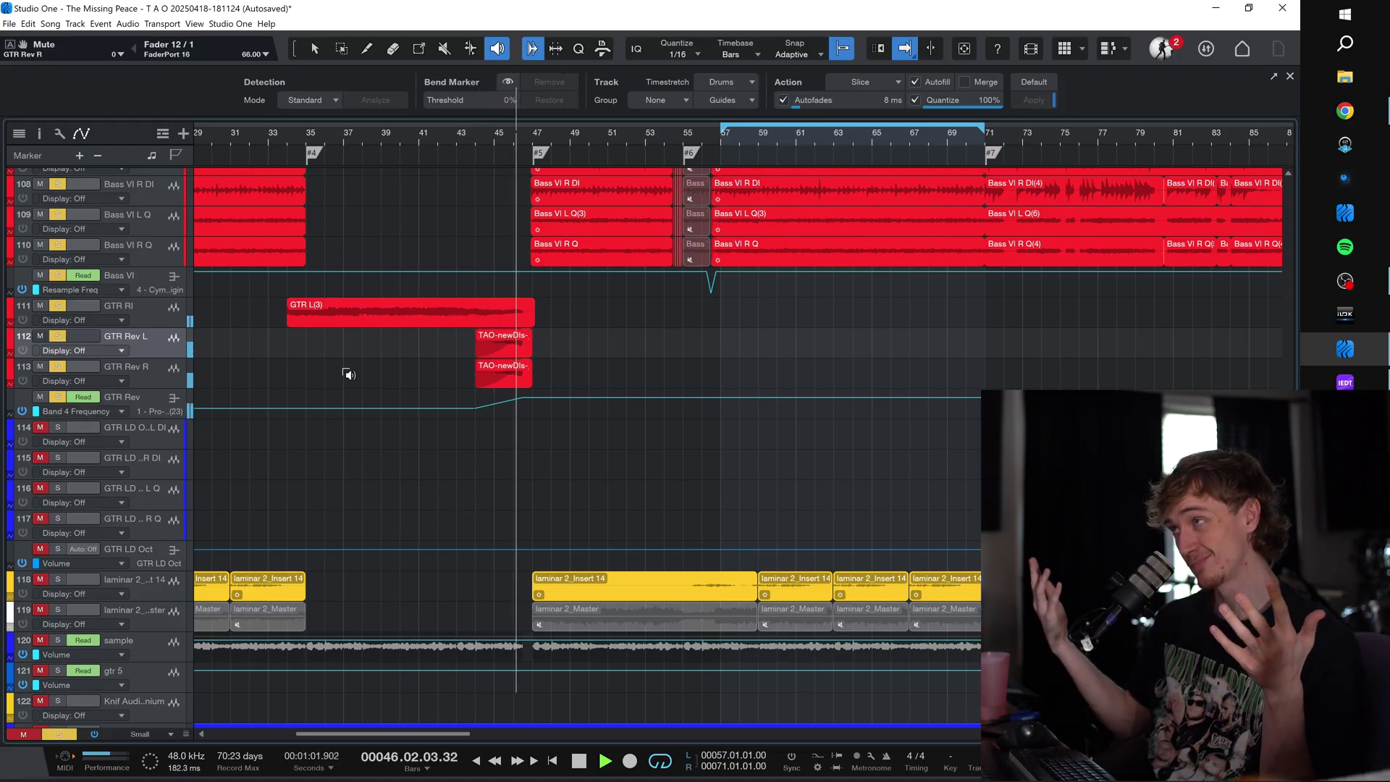
pyautogui.press('space')
# Step: Solo the GTR Filt RI track with the other guitars and play its clip at marker #3
pyautogui.press('w')
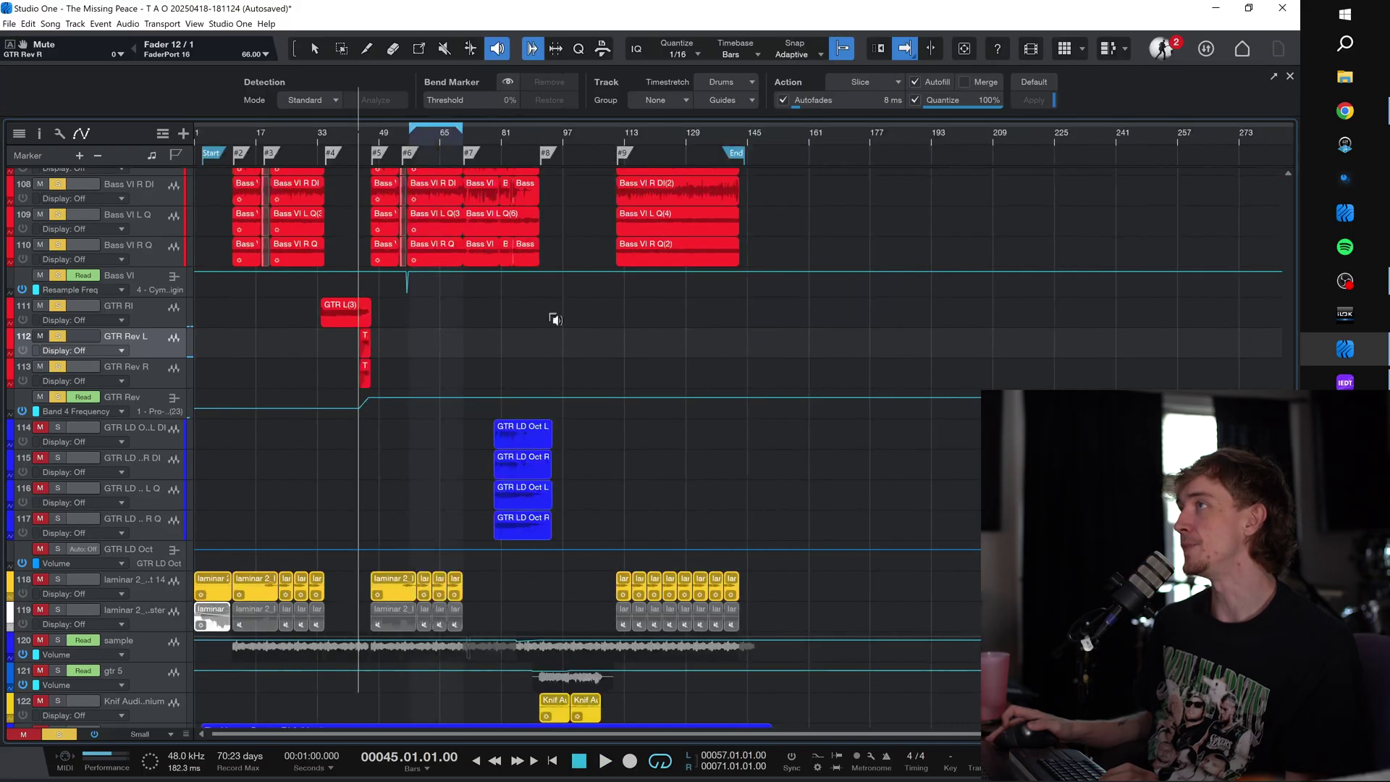
pyautogui.scroll(10, 556, 313)
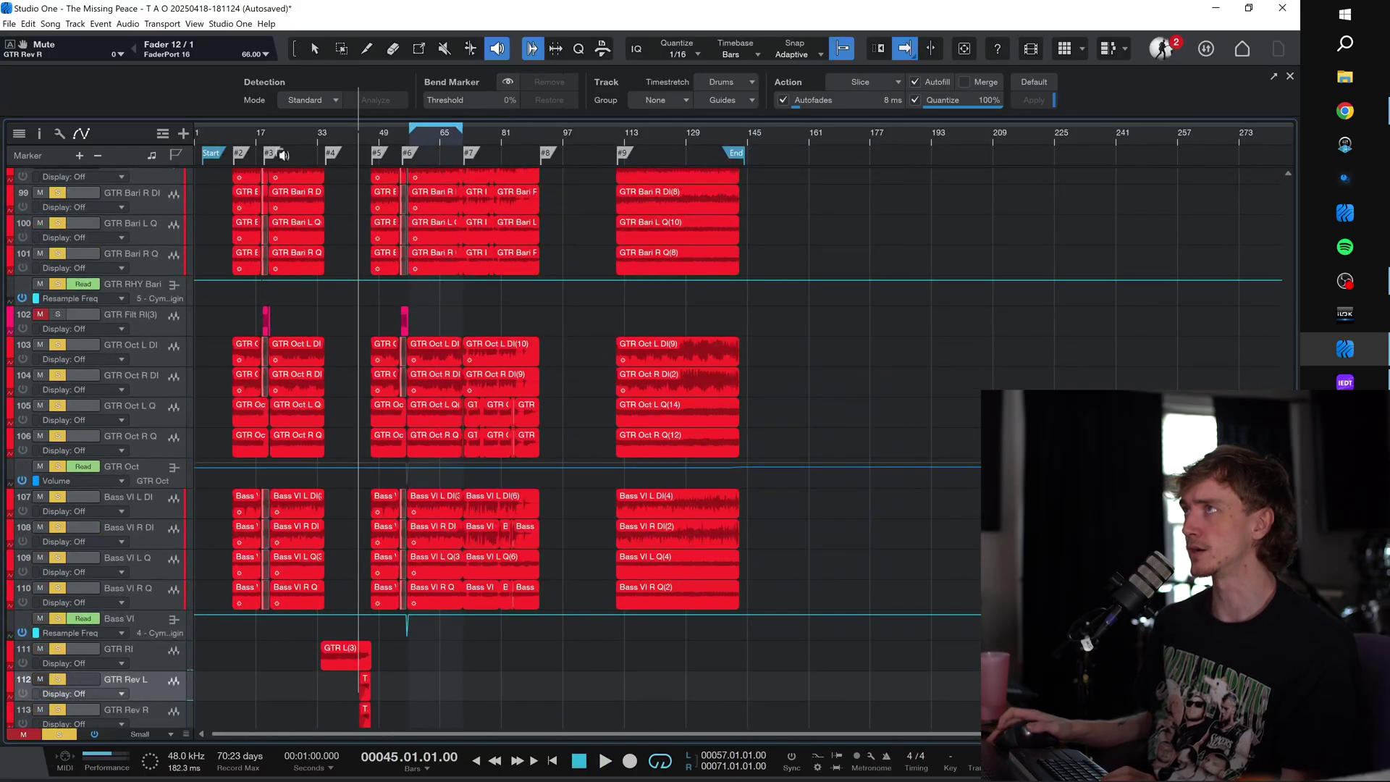
pyautogui.scroll(8, 283, 145)
pyautogui.scroll(6, 388, 316)
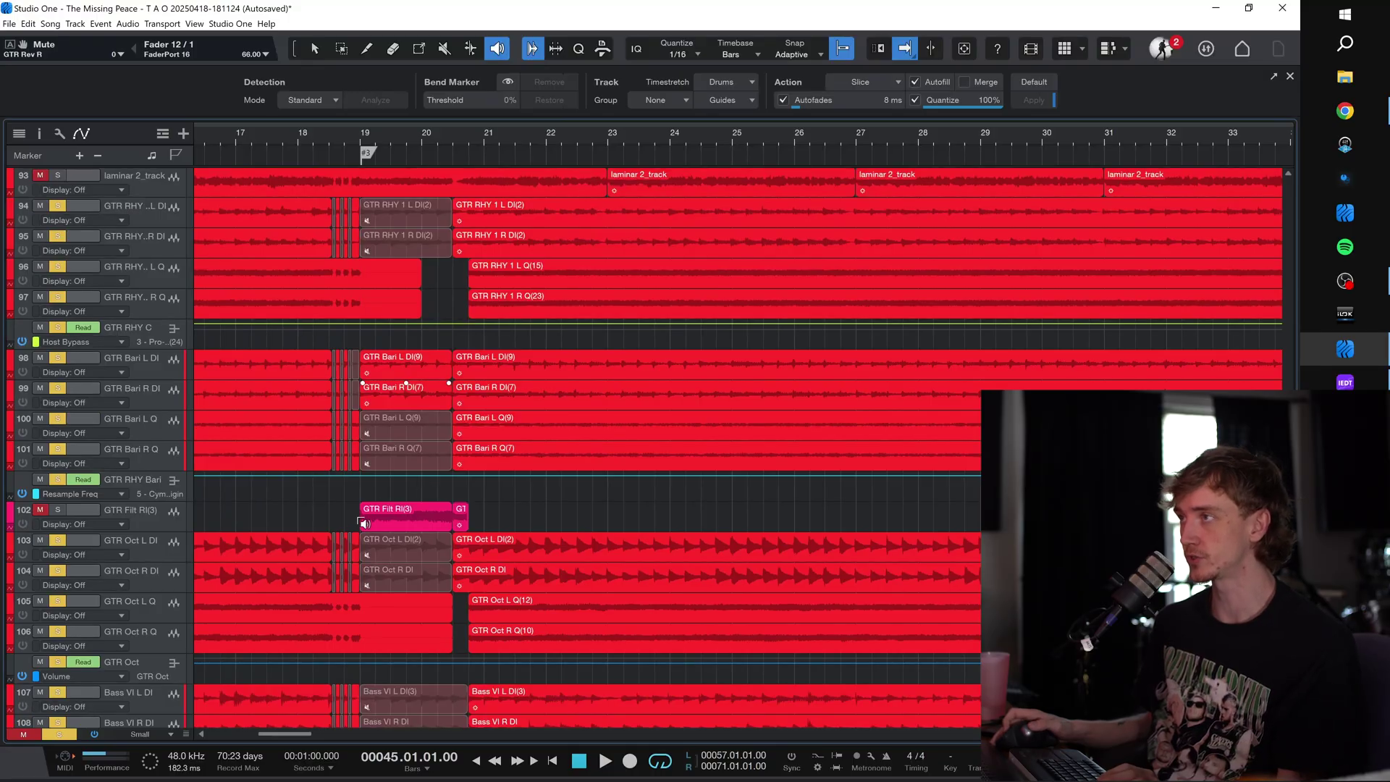
pyautogui.press('space')
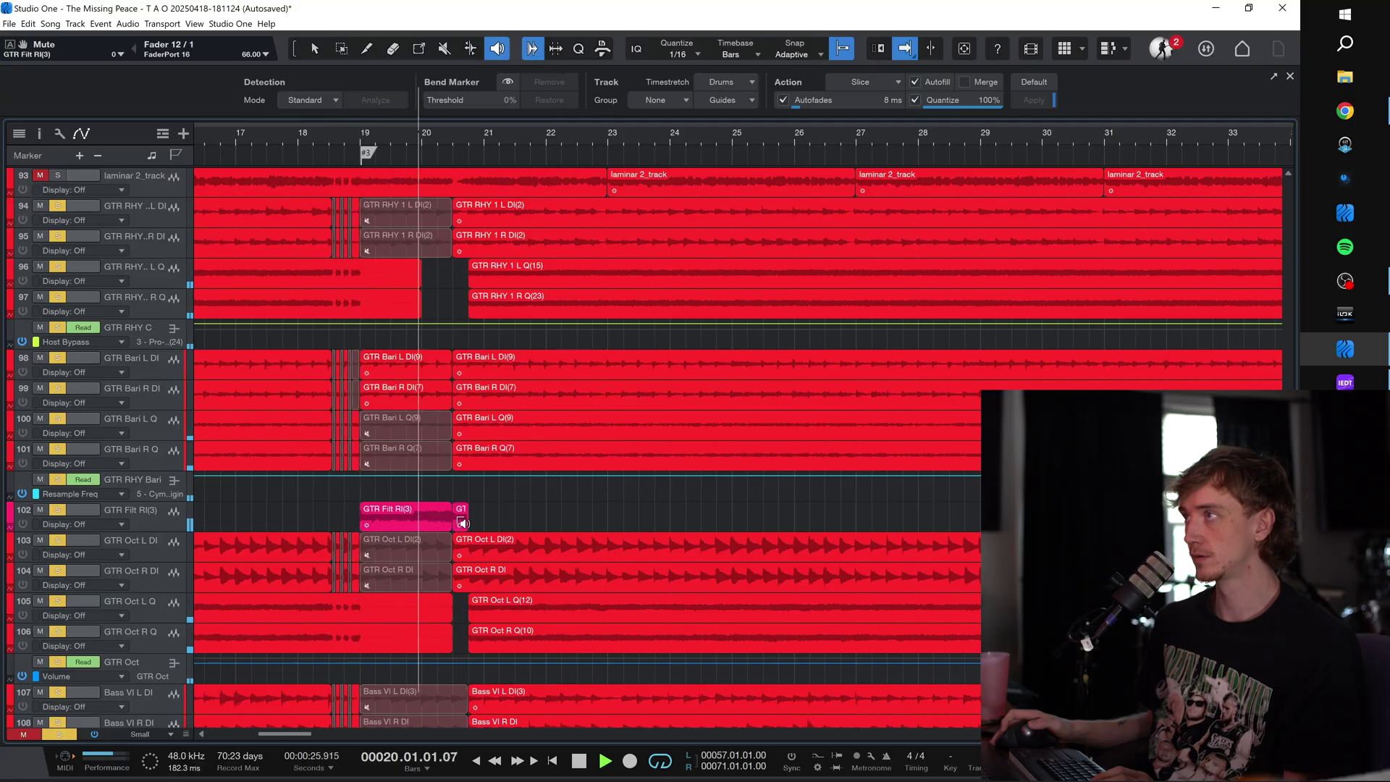
pyautogui.press('space')
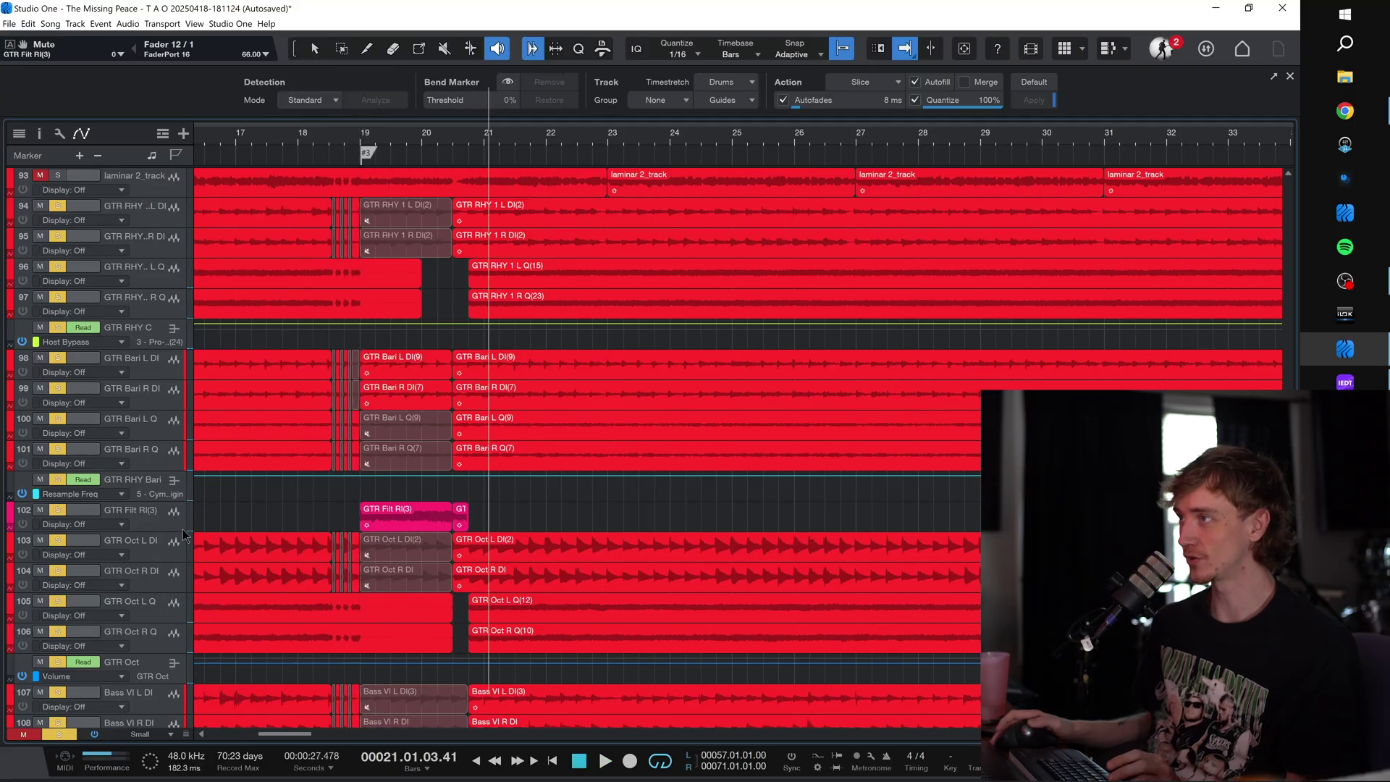
# Step: Enlarge the tracks and play only the GTR Bari tracks and GTR Filt RI around the clip split before bar 21
pyautogui.hotkey('shift', 'e')
pyautogui.hotkey('shift', 'e')
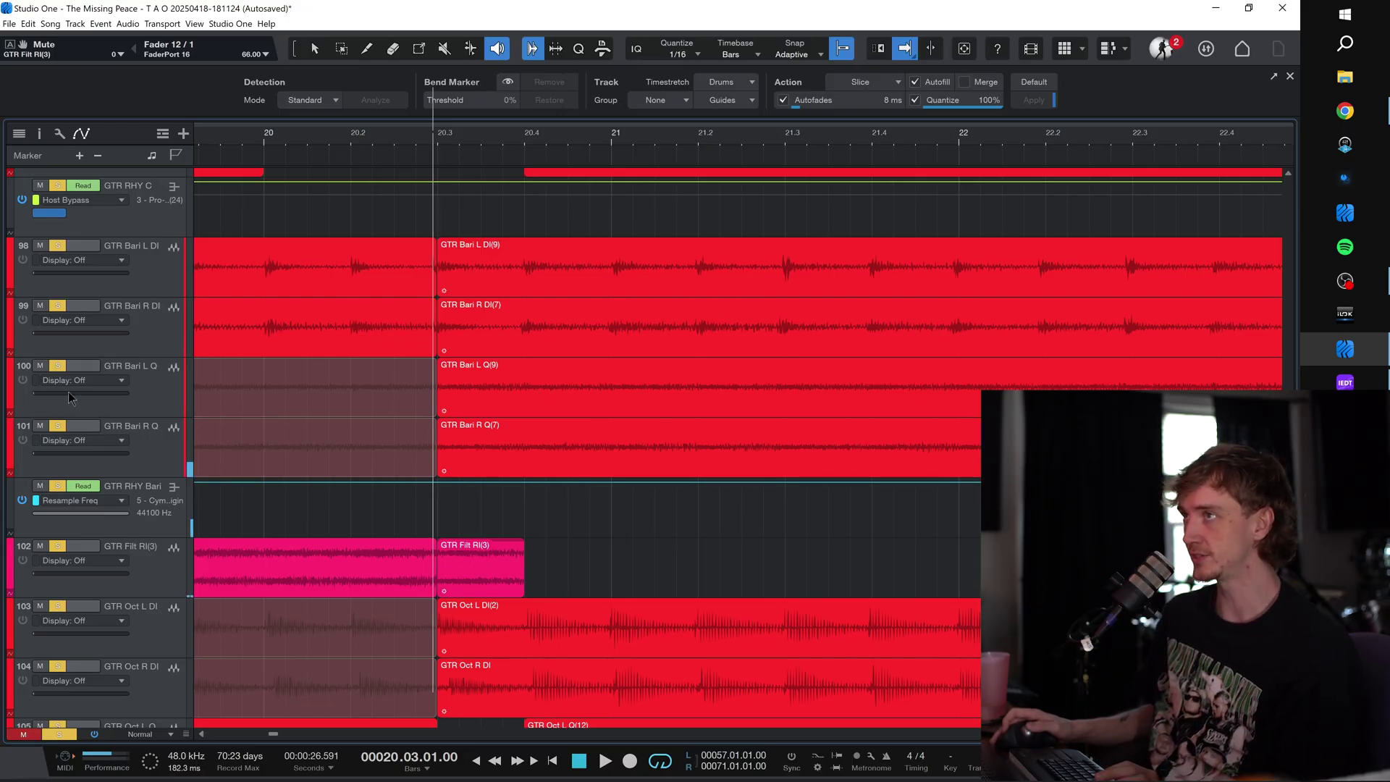
pyautogui.click(526, 376)
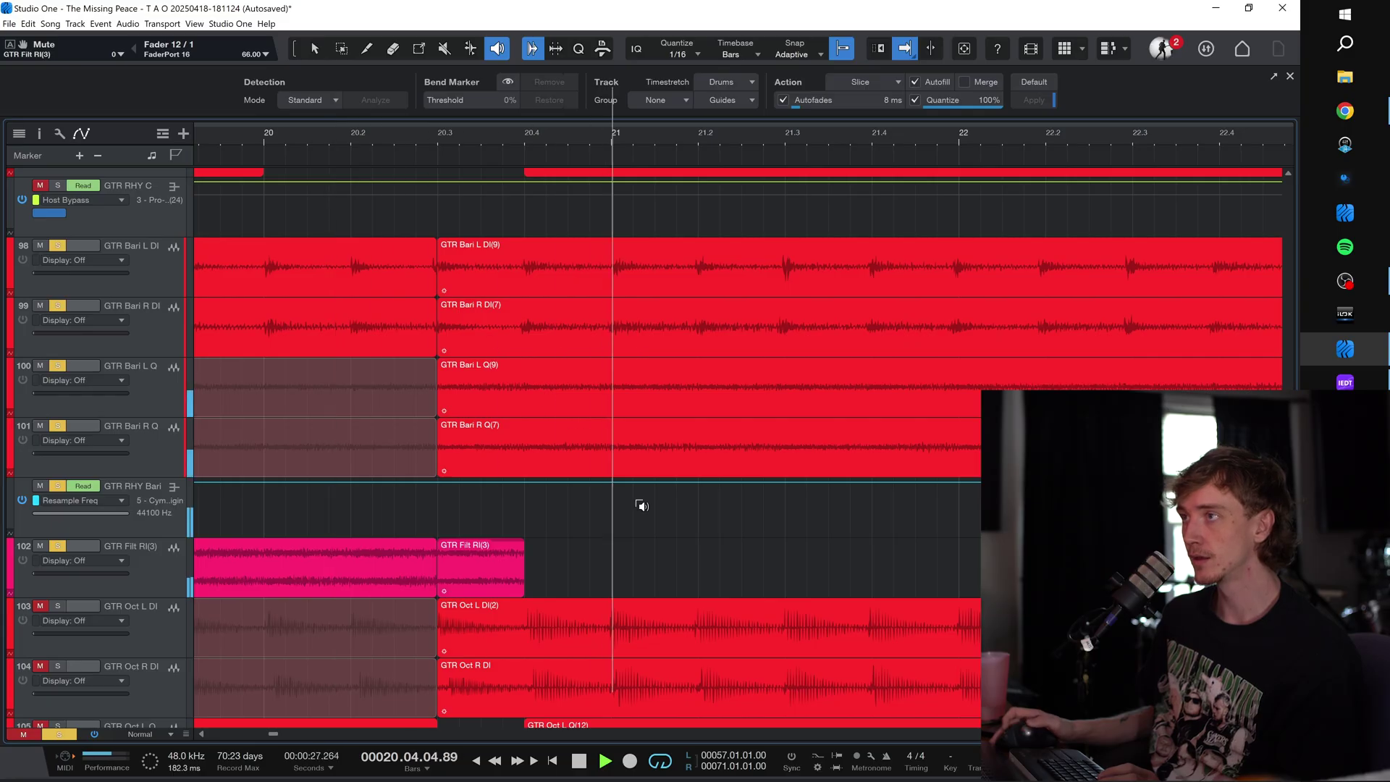
pyautogui.press('space')
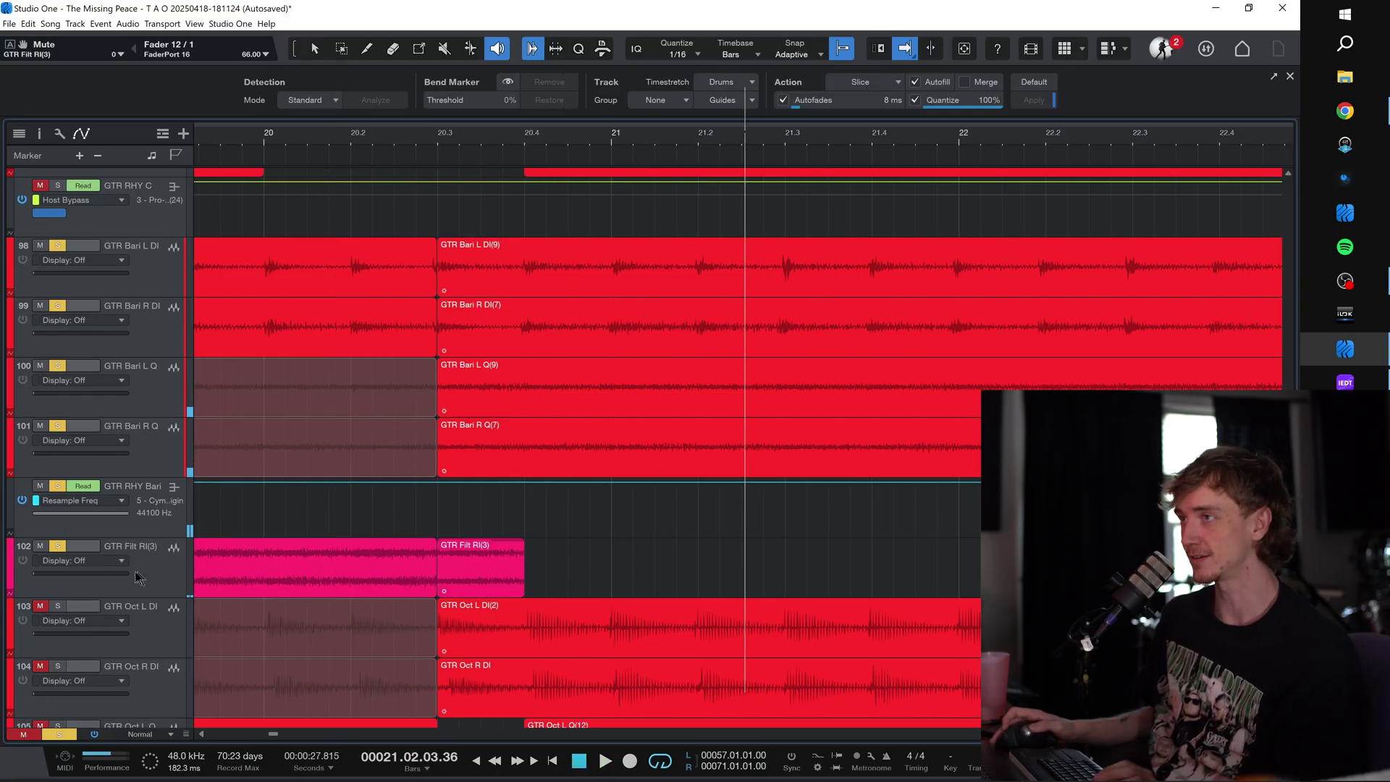
# Step: Clear the solos and play the full mix from marker #3 at bar 19
pyautogui.click(58, 485)
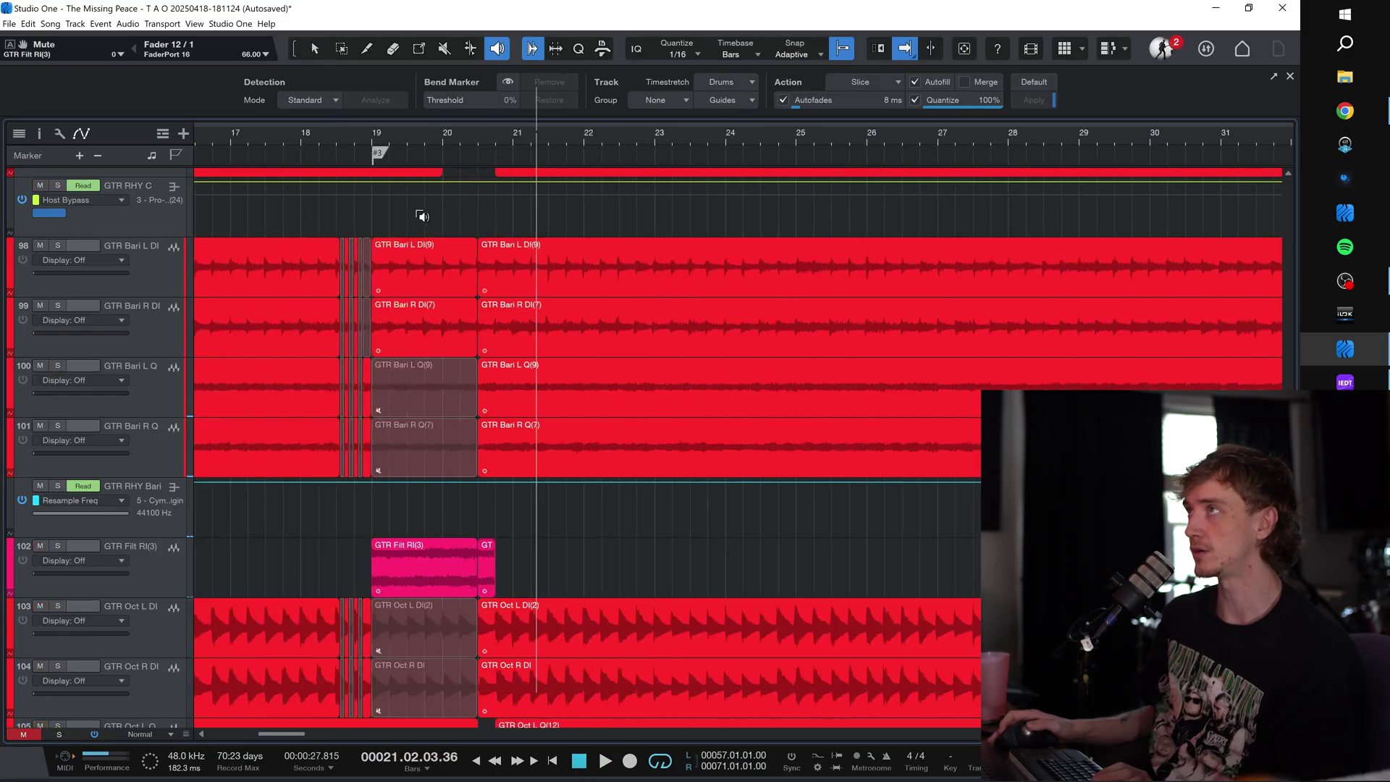
pyautogui.click(375, 140)
pyautogui.press('space')
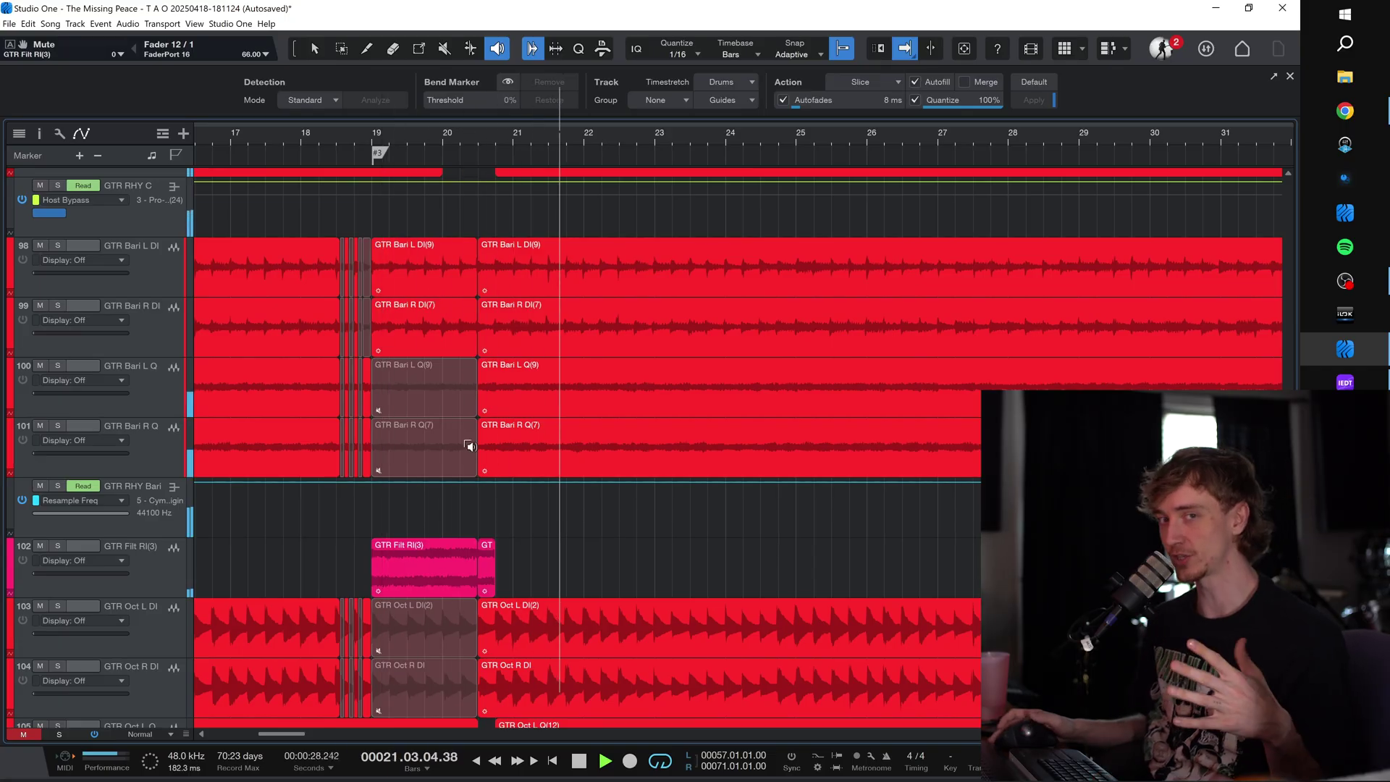
pyautogui.press('space')
# Step: Solo the GTR LD Oct tracks and play their clips starting at bar 79
pyautogui.scroll(-15, 504, 472)
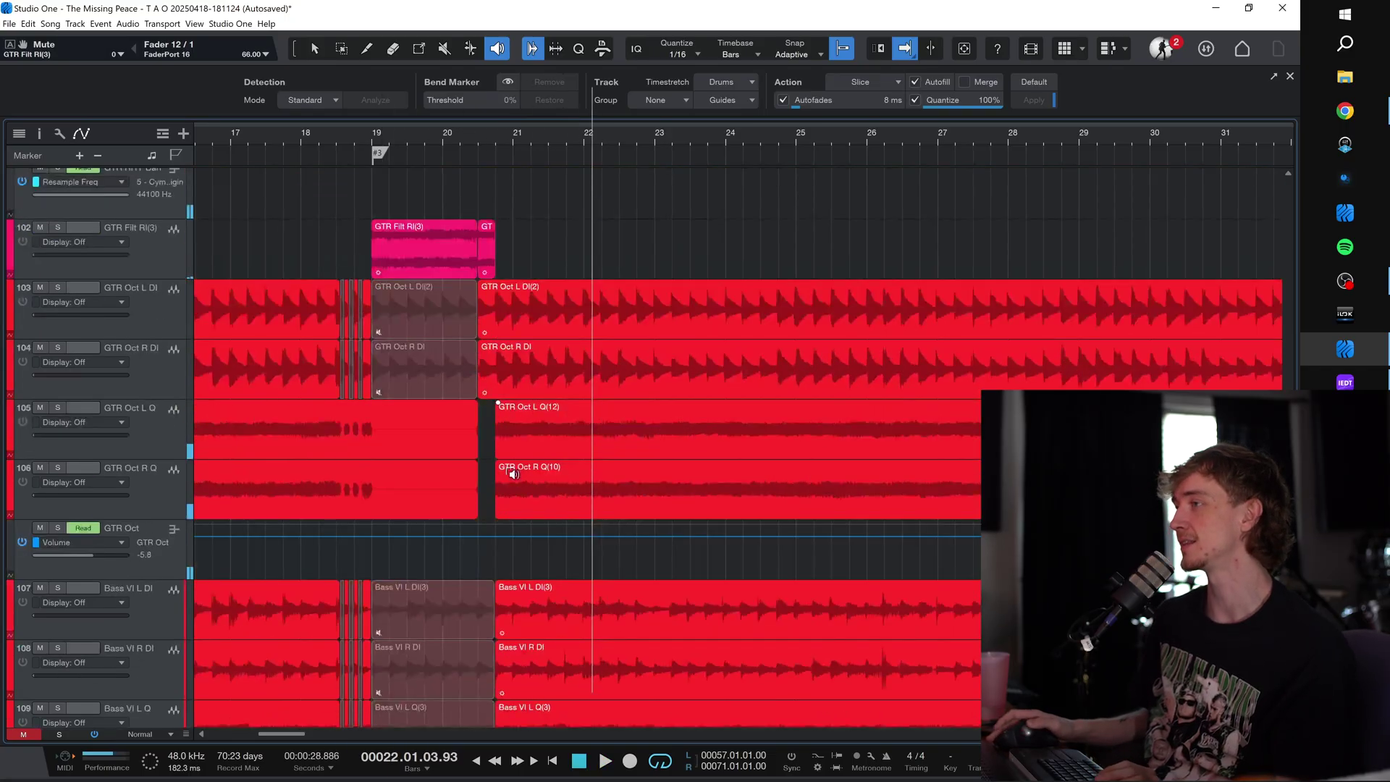
pyautogui.scroll(-10, 519, 140)
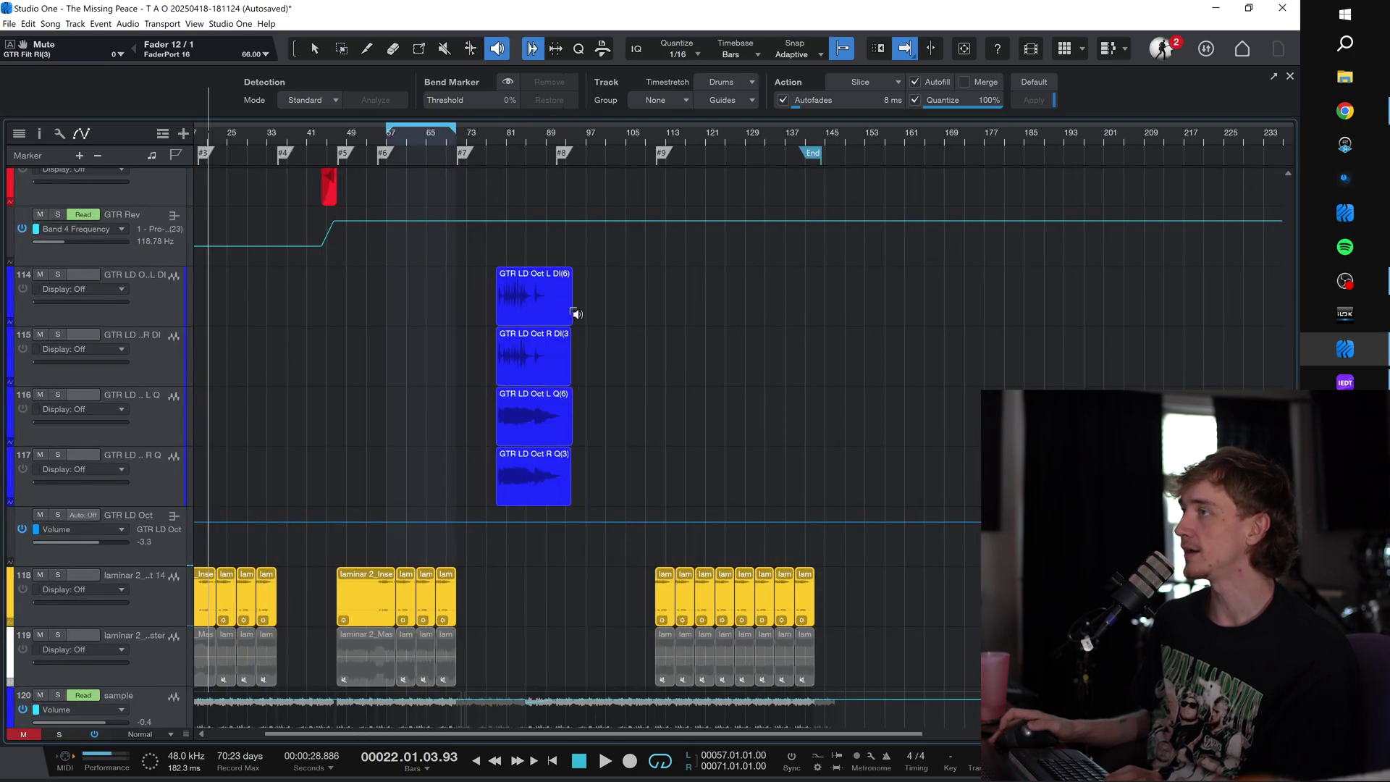
pyautogui.scroll(12, 502, 137)
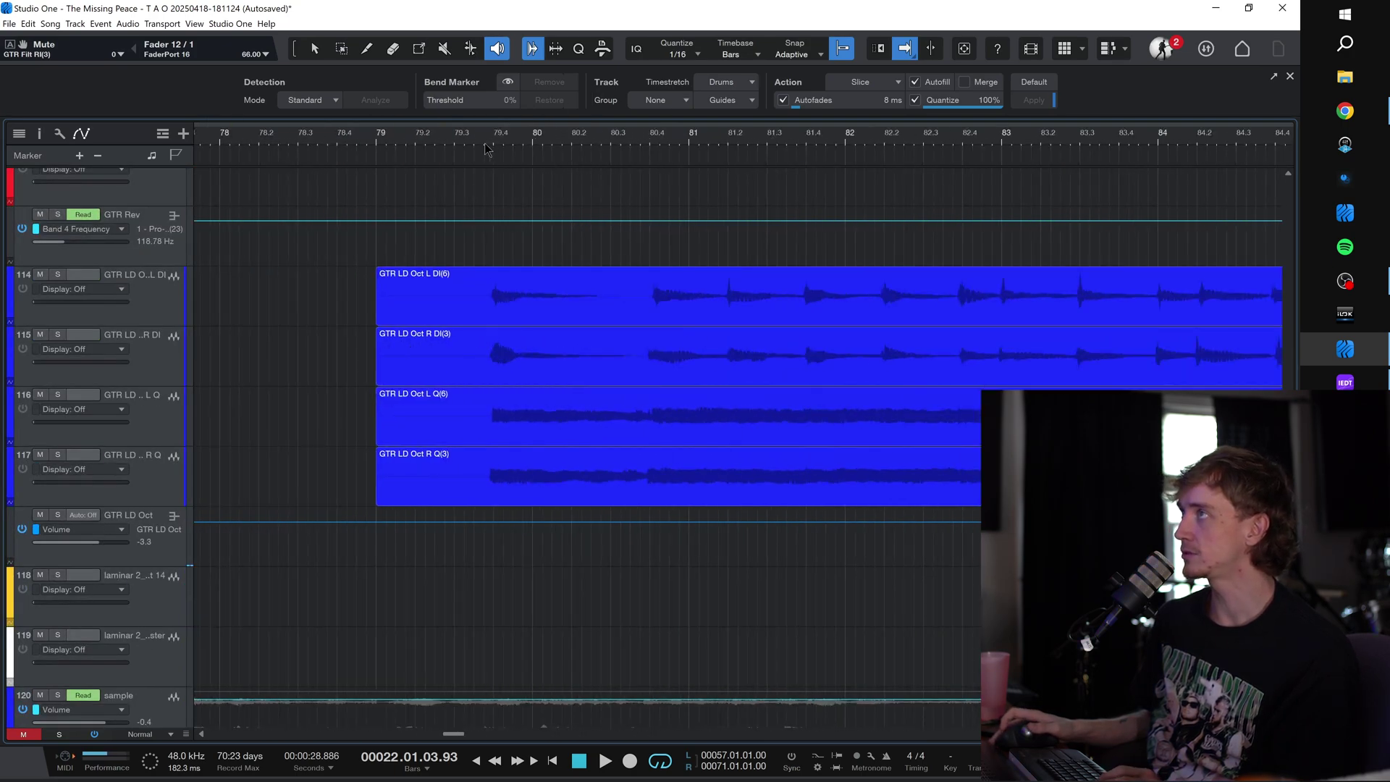
pyautogui.press('space')
pyautogui.click(57, 334)
pyautogui.click(57, 455)
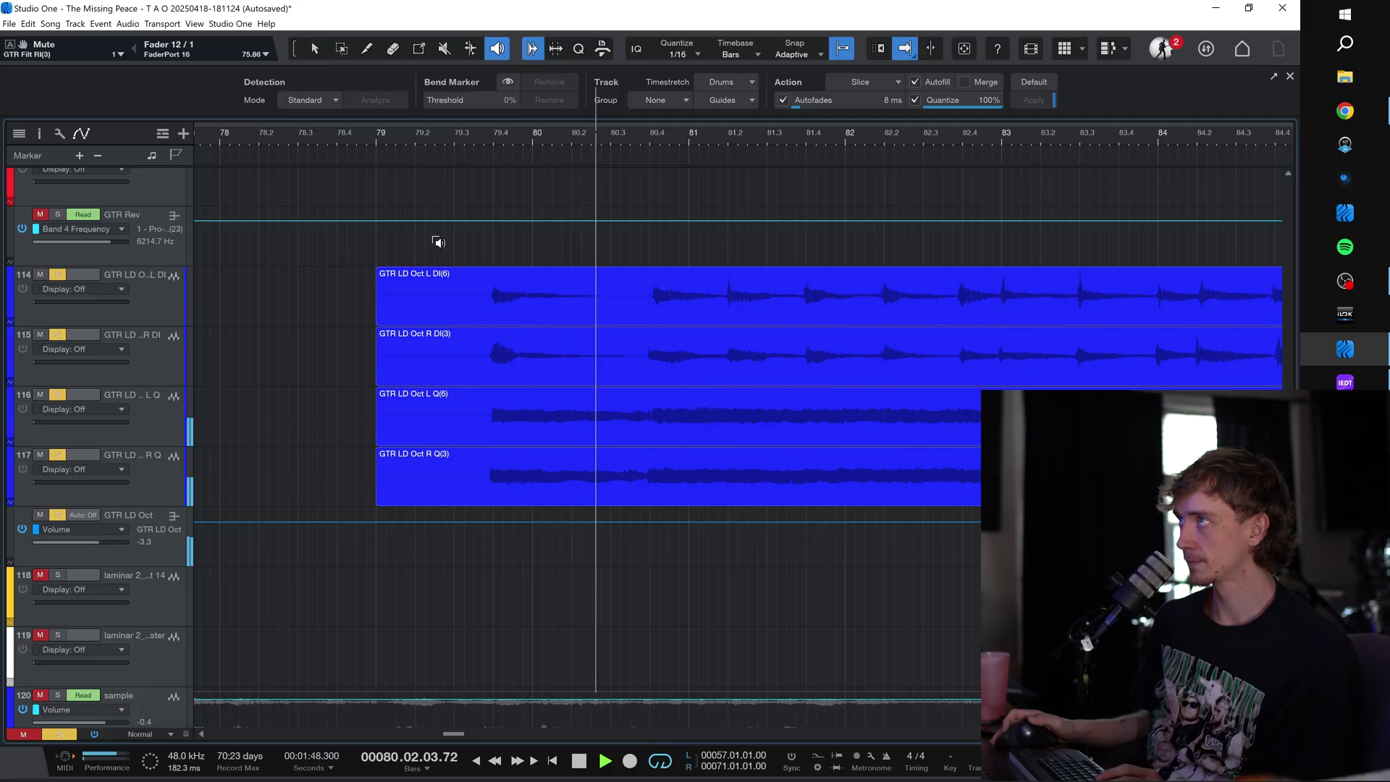
pyautogui.scroll(-8, 489, 137)
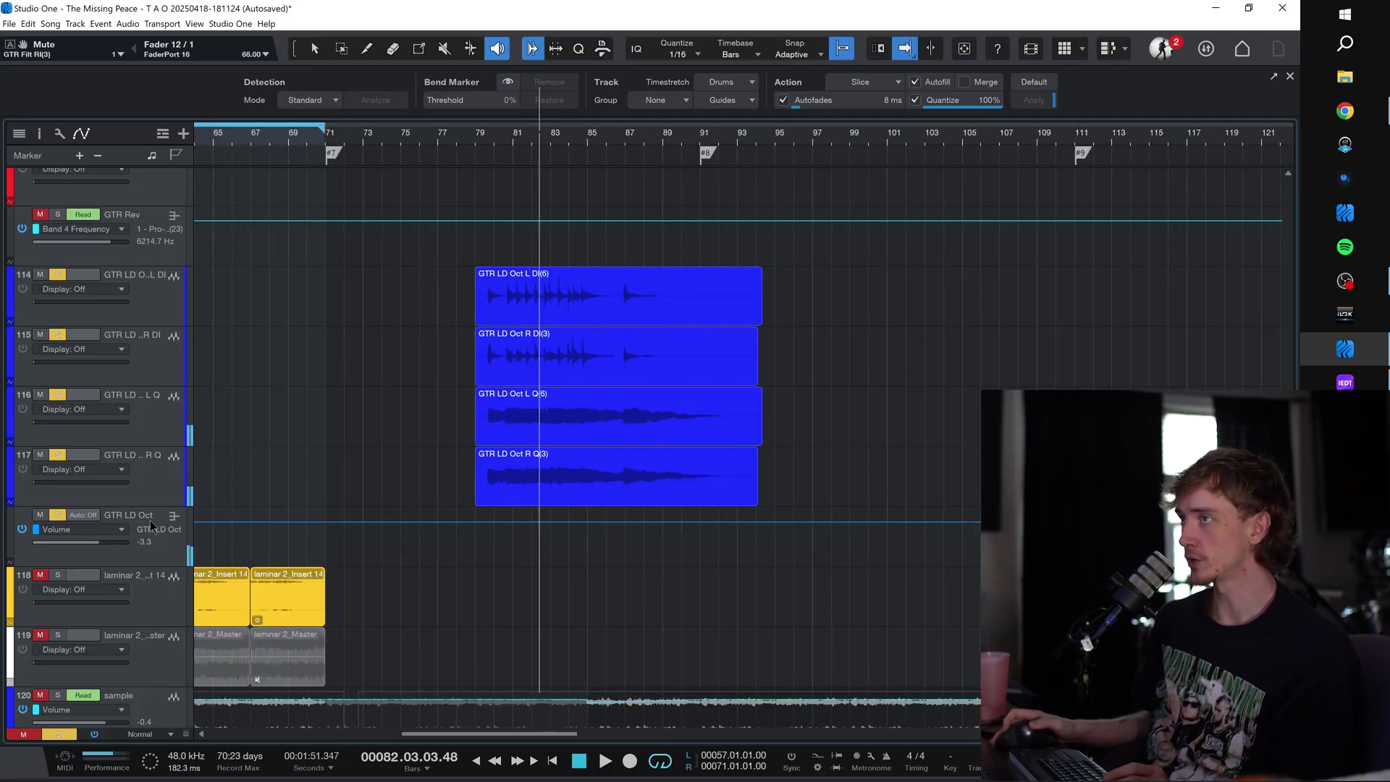
# Step: Show the GTR LD Oct bus in the mixer, open its first Pro-Q 4 insert and play the lead octaves through it
pyautogui.doubleClick(174, 516)
pyautogui.click(767, 556)
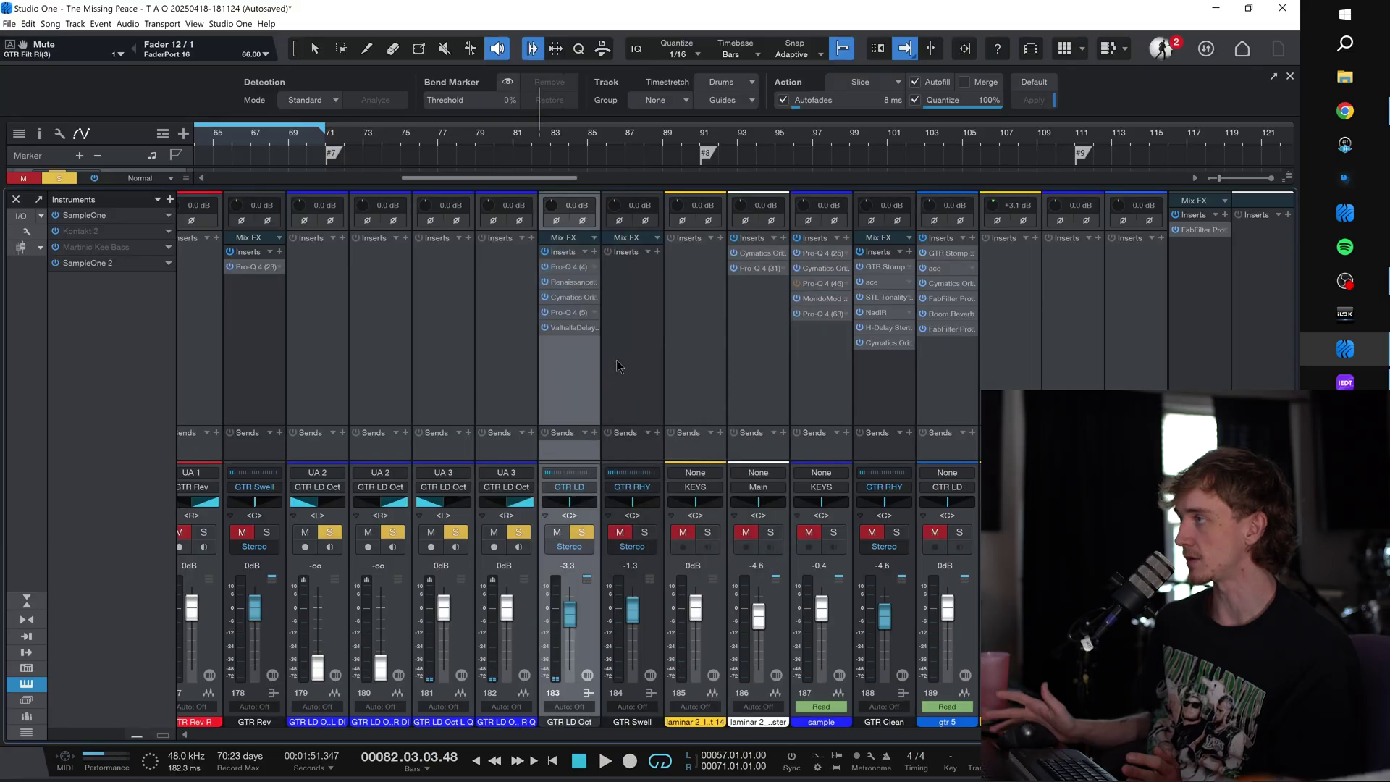
pyautogui.click(557, 270)
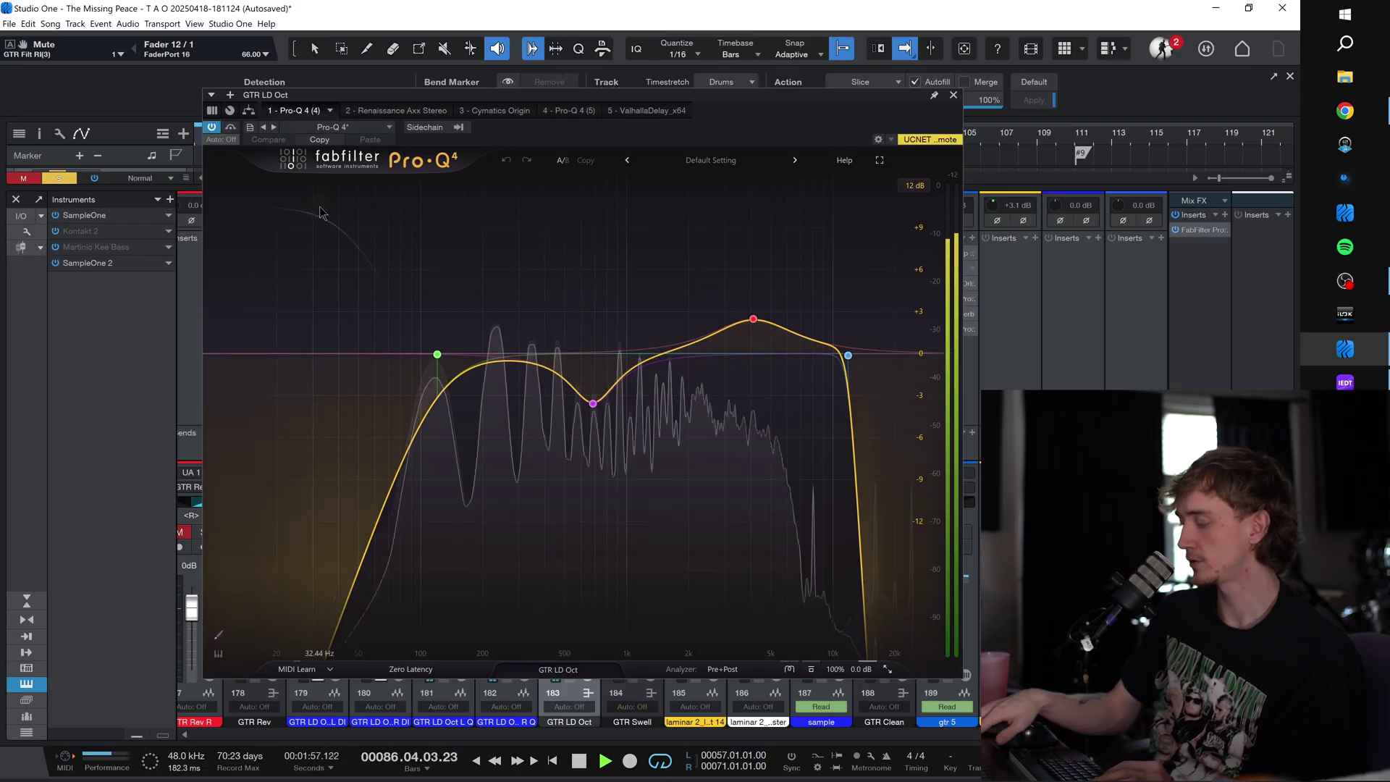
pyautogui.press('space')
pyautogui.press('space')
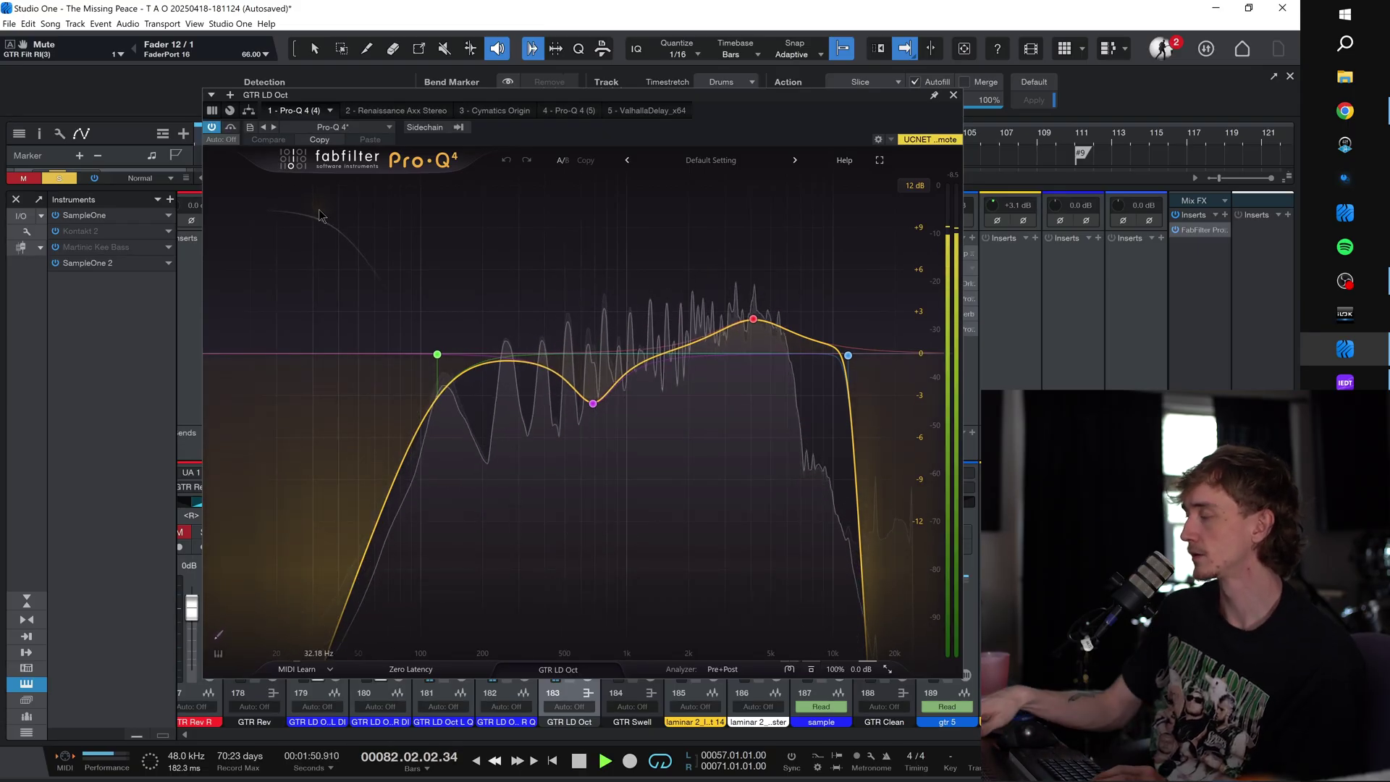
# Step: Review the Renaissance Axx, Cymatics Origin, Pro-Q 4 (5) and ValhallaDelay inserts on GTR LD Oct during playback
pyautogui.press('KP_Subtract')
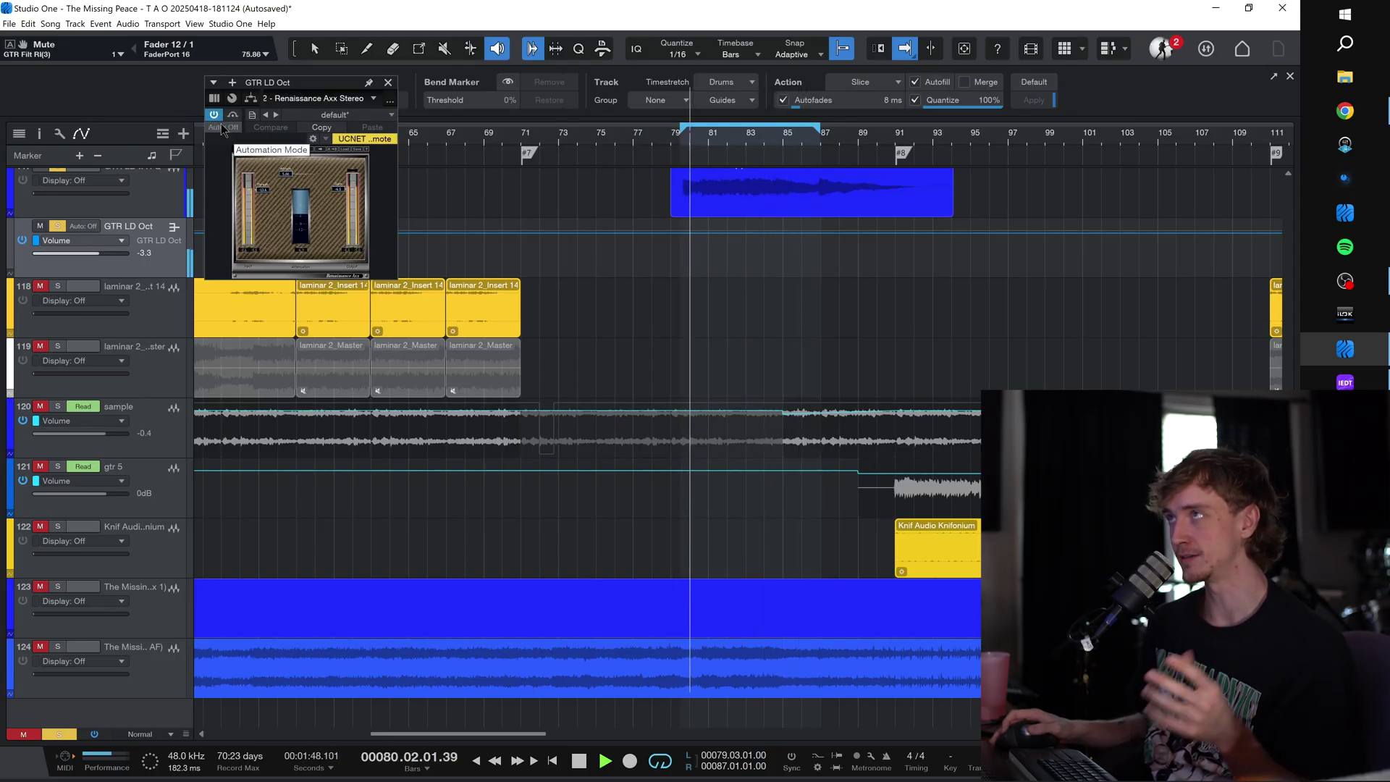
pyautogui.click(355, 104)
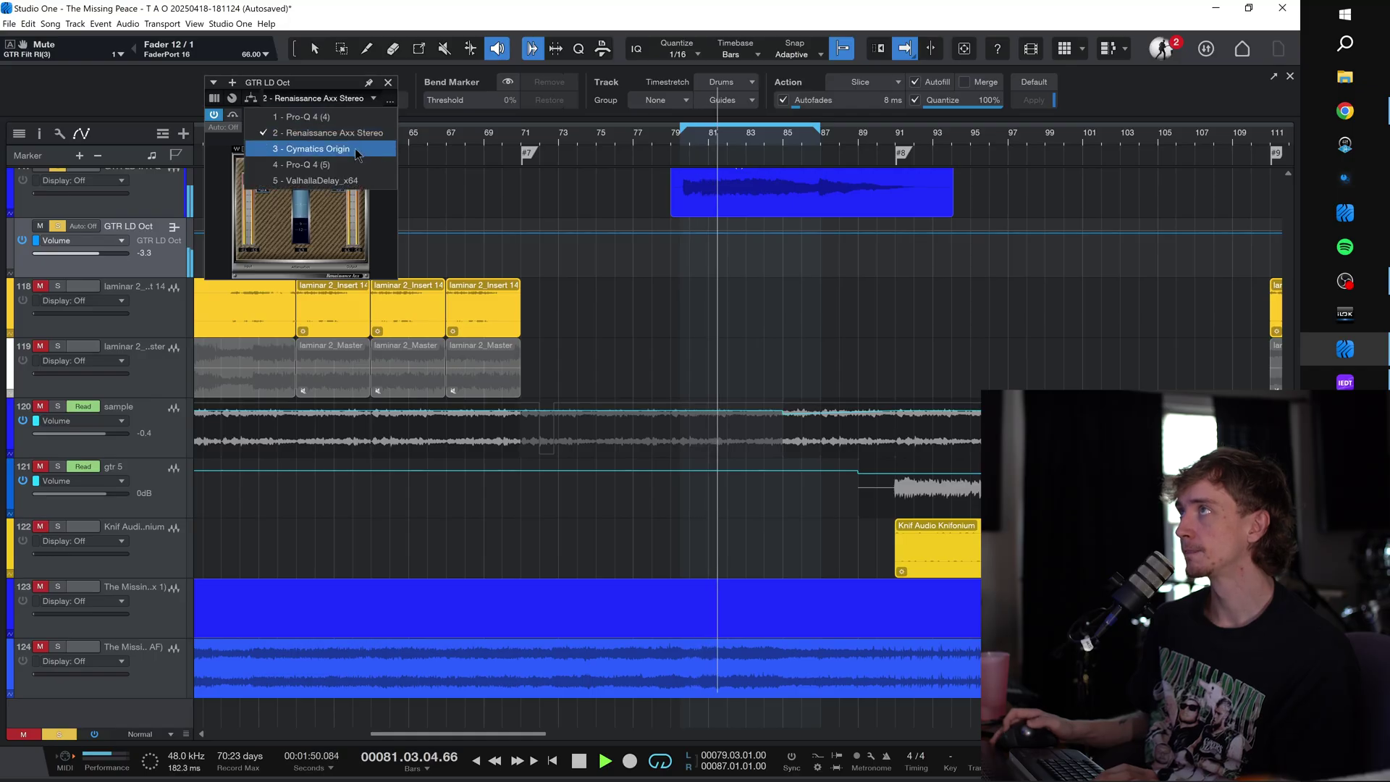
pyautogui.click(290, 145)
pyautogui.moveTo(338, 342)
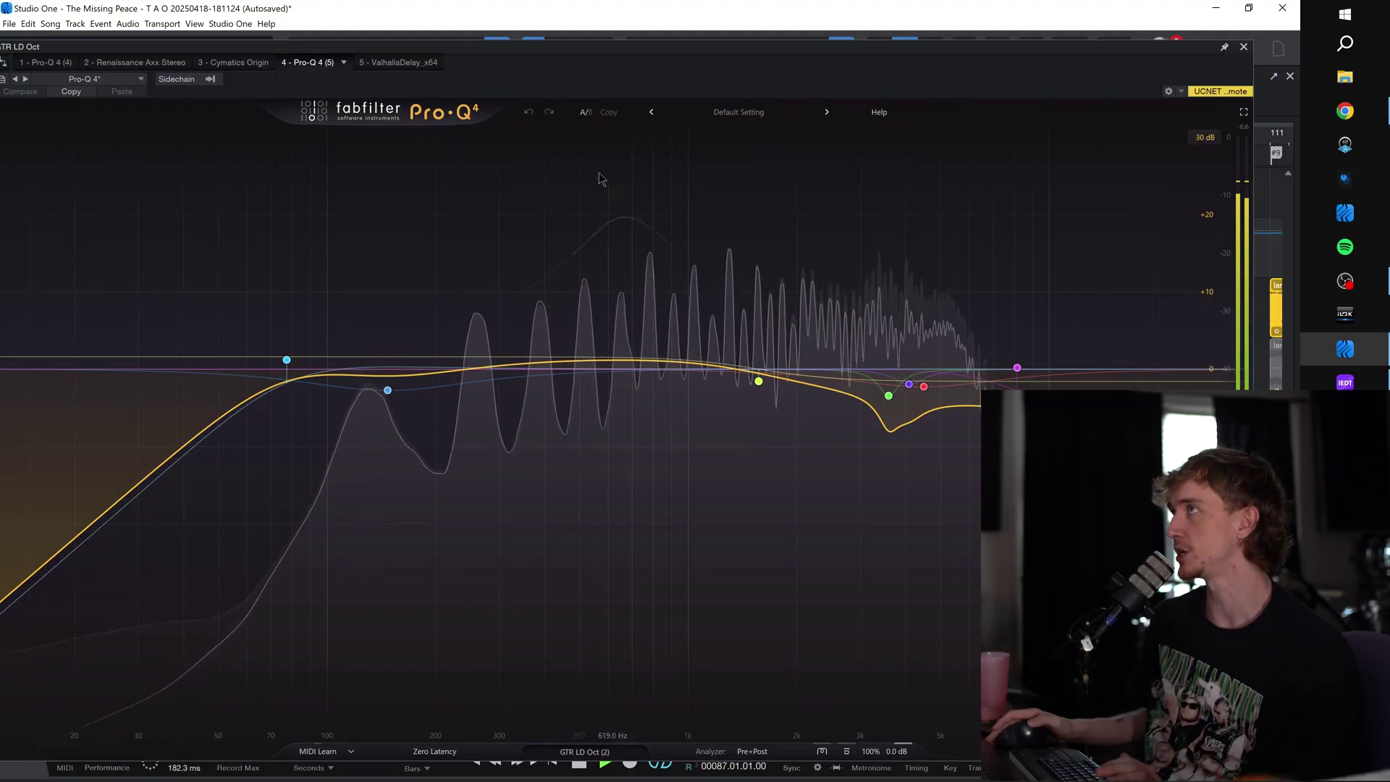
pyautogui.click(397, 63)
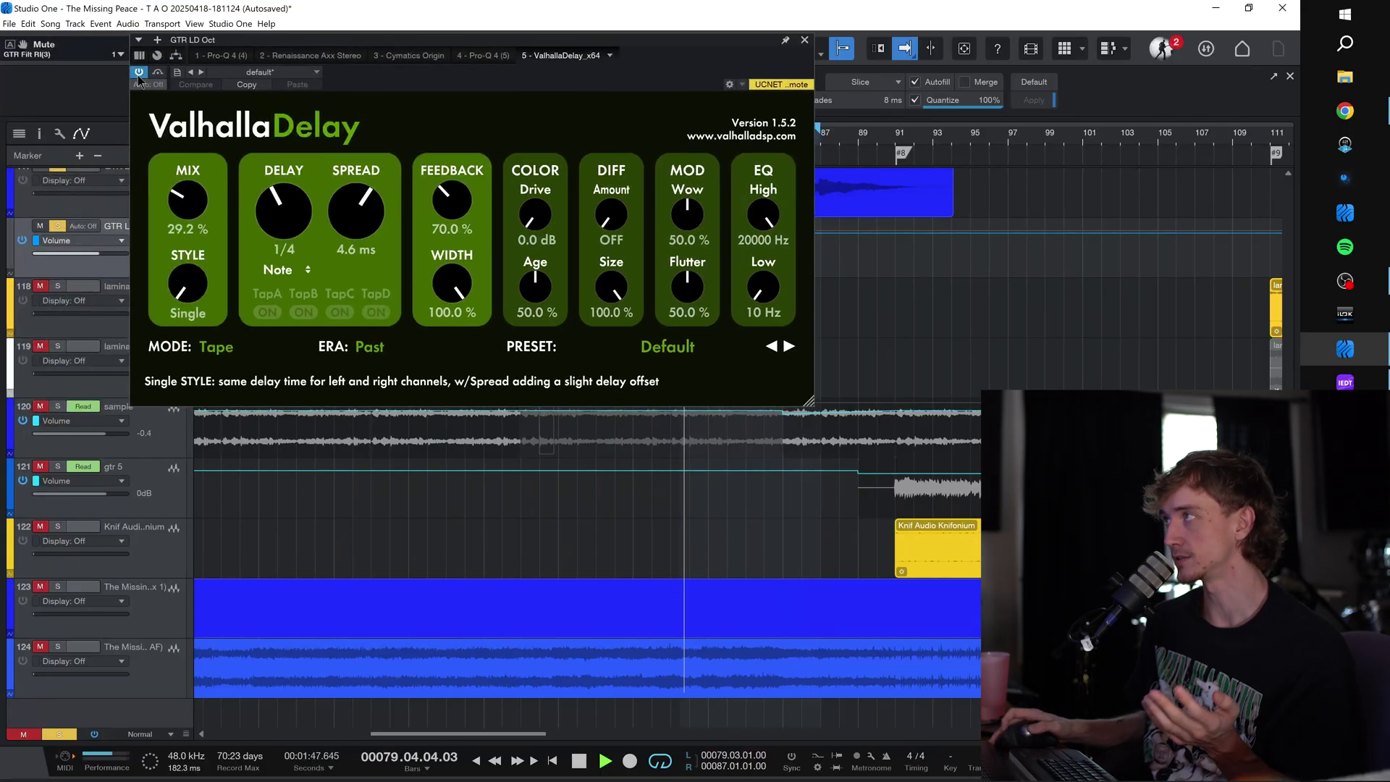
pyautogui.click(804, 40)
# Step: Reduce the track height to Tiny and play the lead octave guitars together with the soloed bass and other guitars
pyautogui.scroll(3, 651, 275)
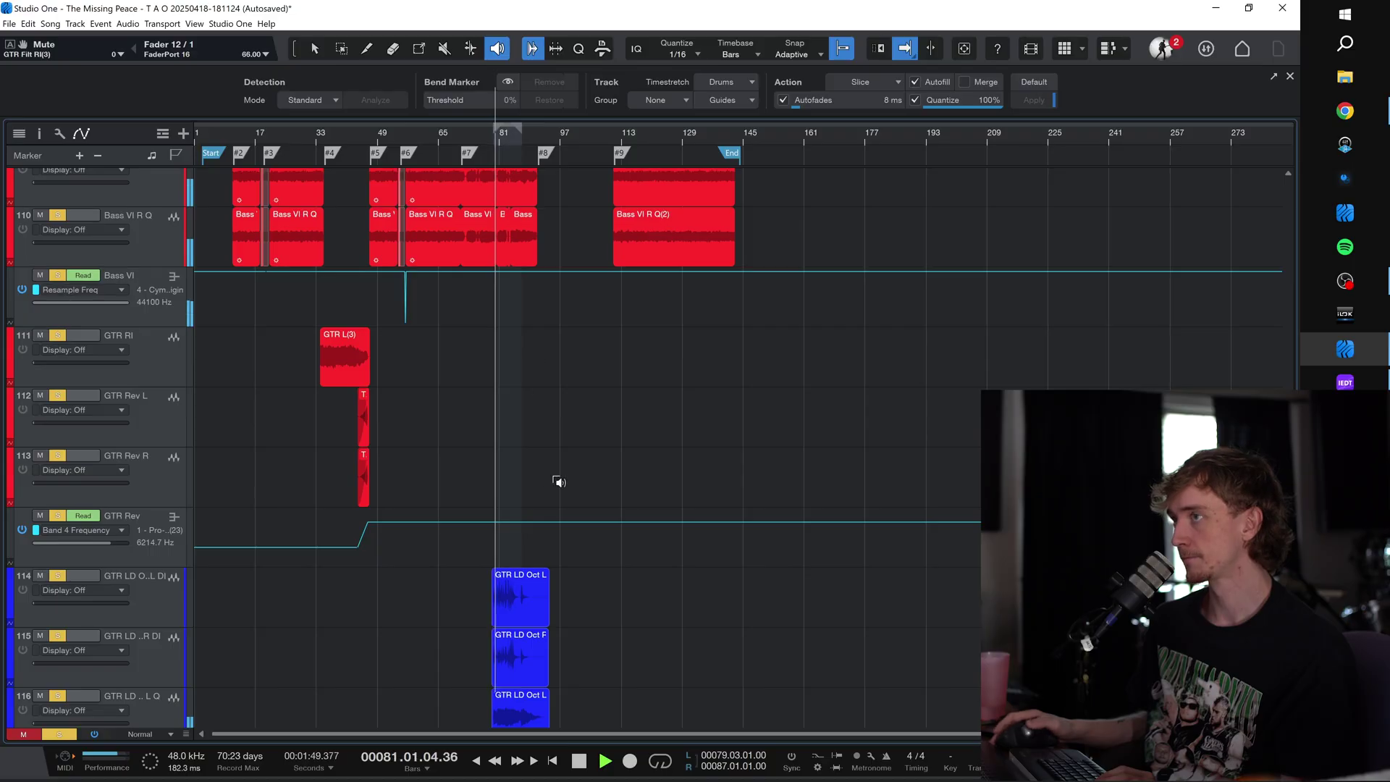
pyautogui.scroll(-5, 554, 513)
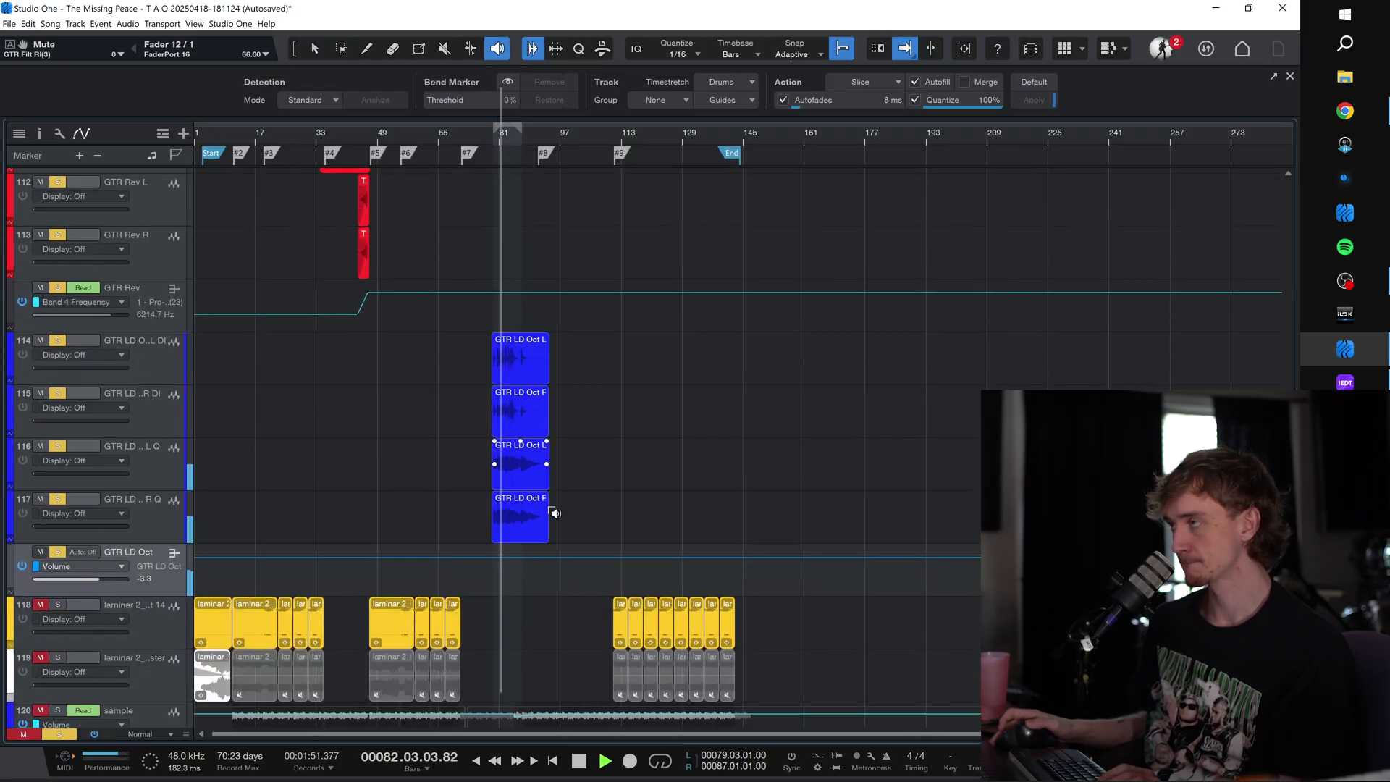
pyautogui.hotkey('alt', 'w')
pyautogui.hotkey('alt', 'w')
pyautogui.scroll(5, 539, 477)
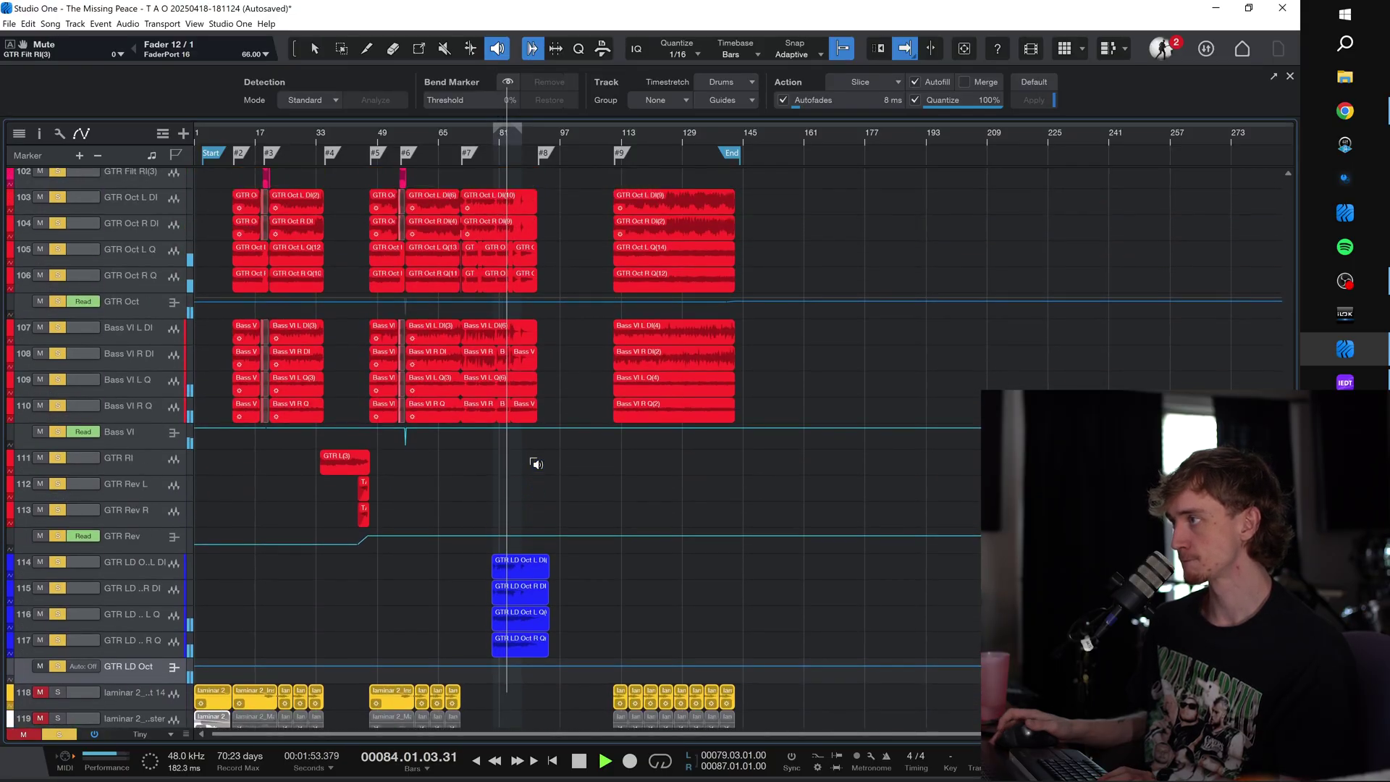
pyautogui.scroll(3, 536, 464)
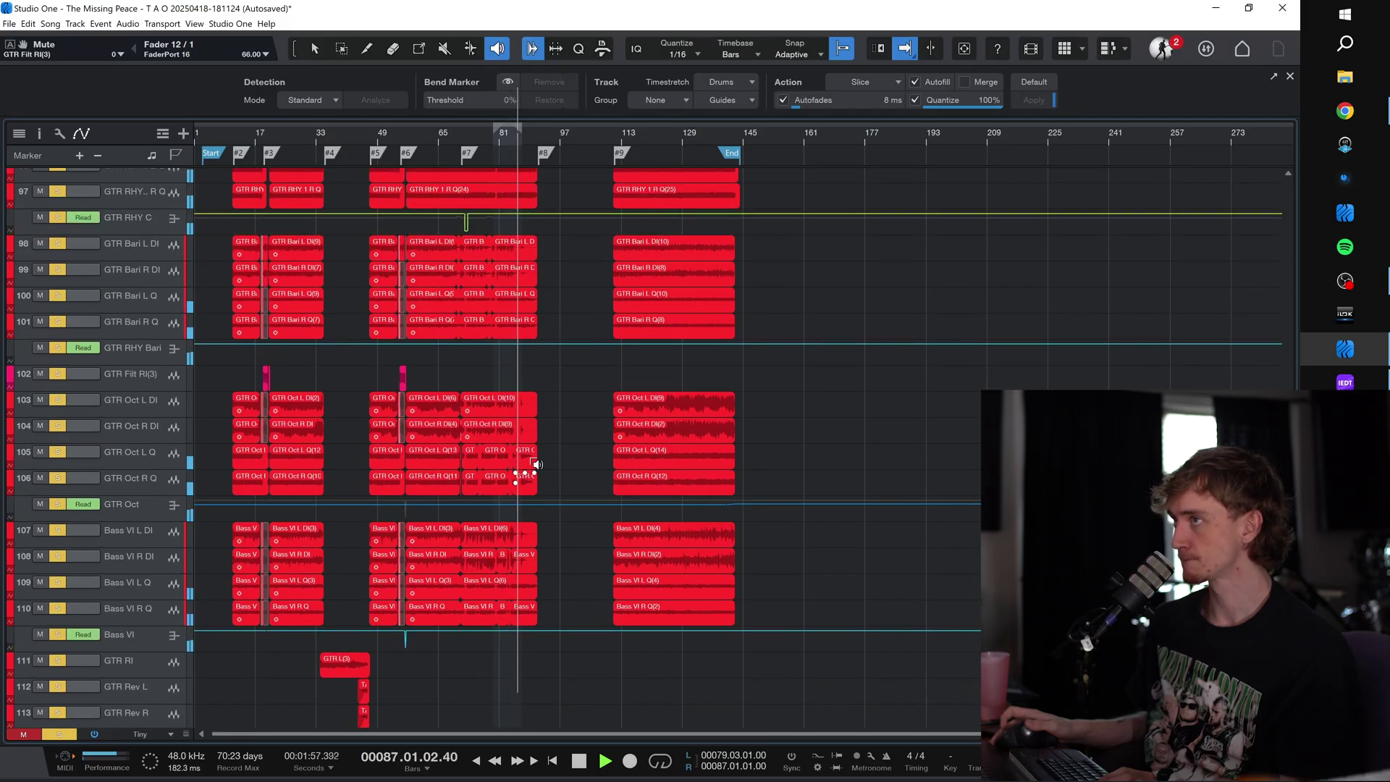
pyautogui.scroll(7, 536, 464)
pyautogui.scroll(-14, 536, 464)
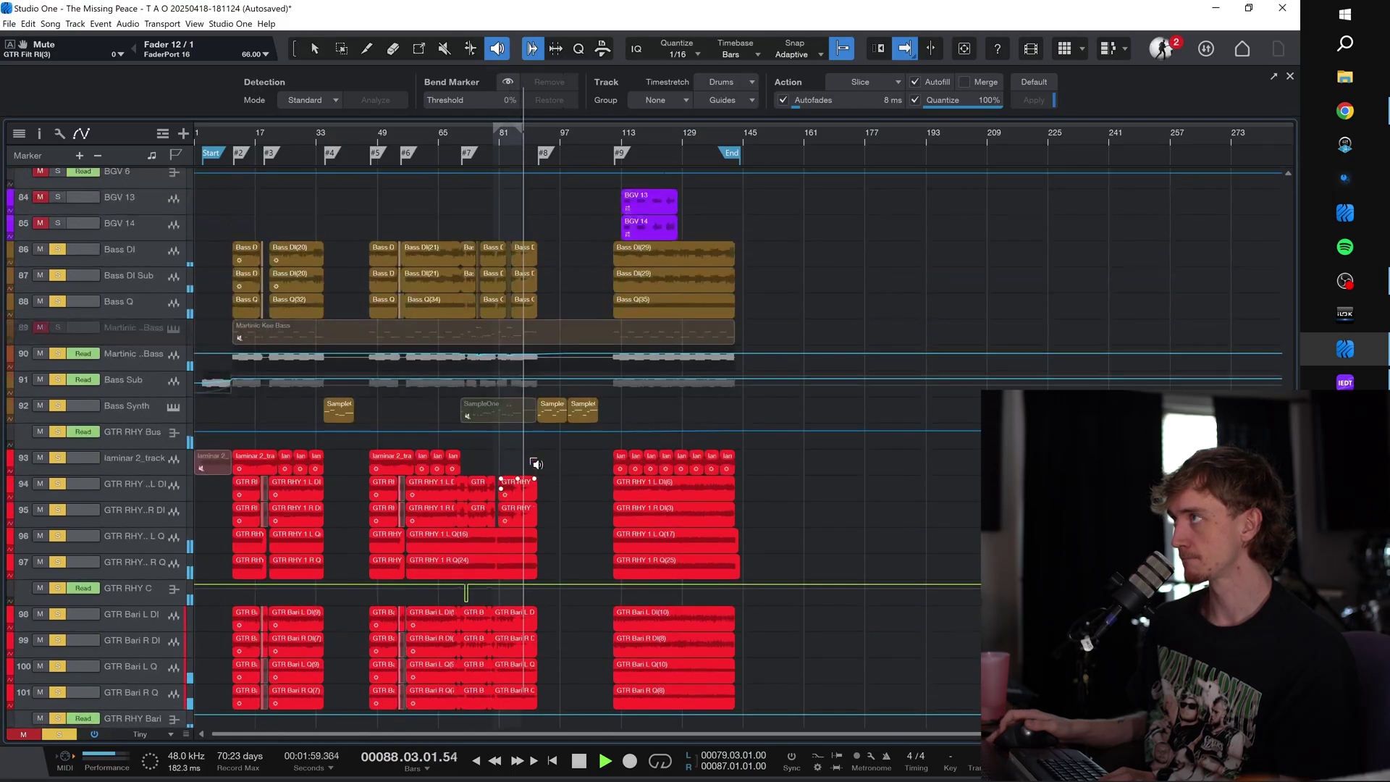
pyautogui.press('space')
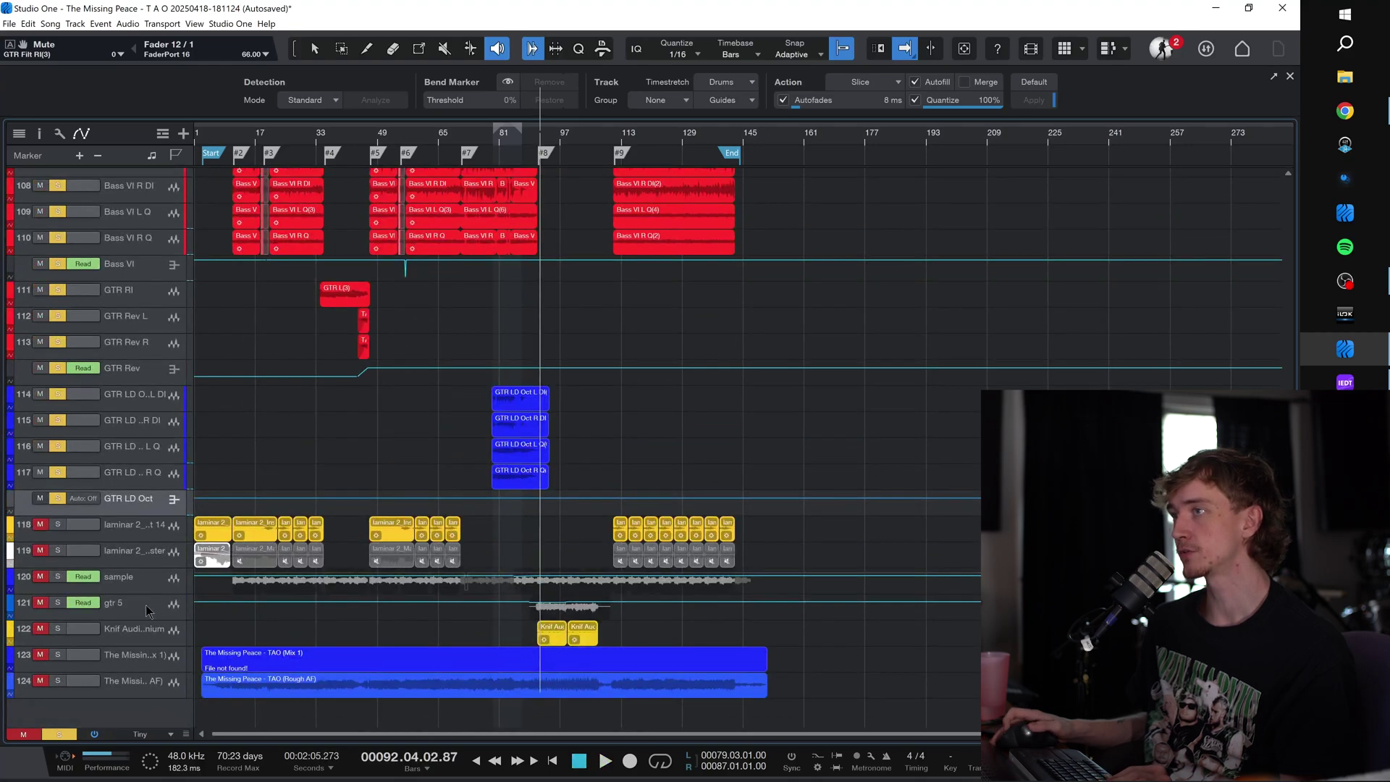
# Step: Solo the gtr 5 track, play it from bar 92 and show its channel in the mixer
pyautogui.click(62, 602)
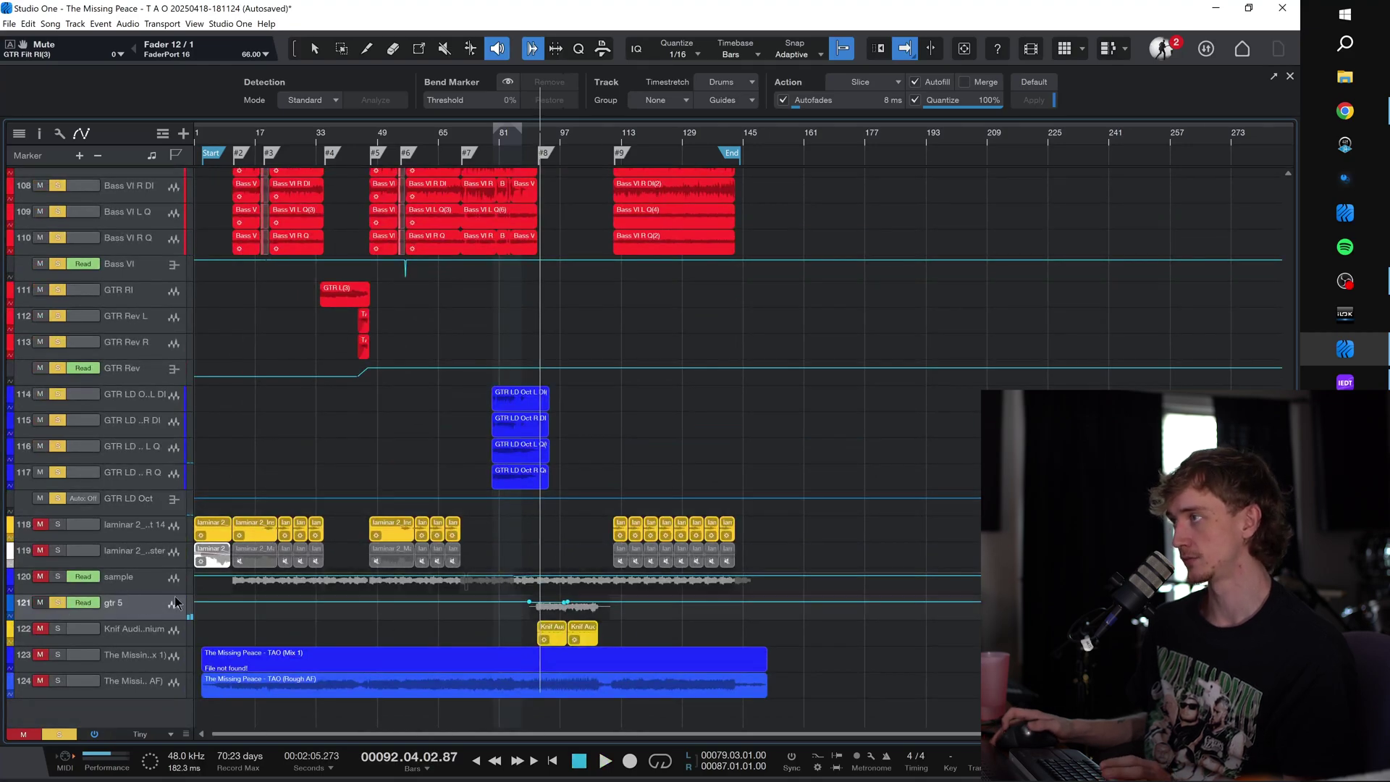
pyautogui.press('space')
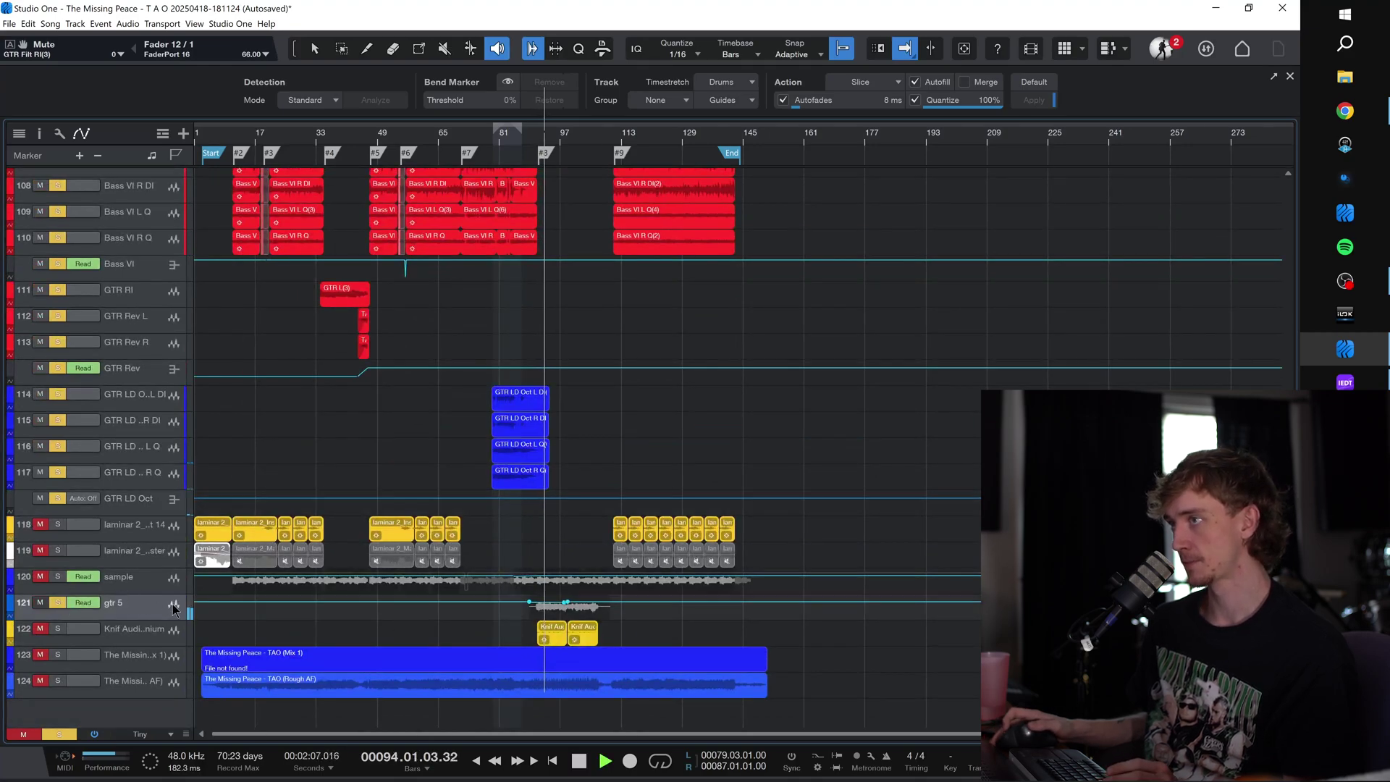
pyautogui.press('F3')
pyautogui.press('t')
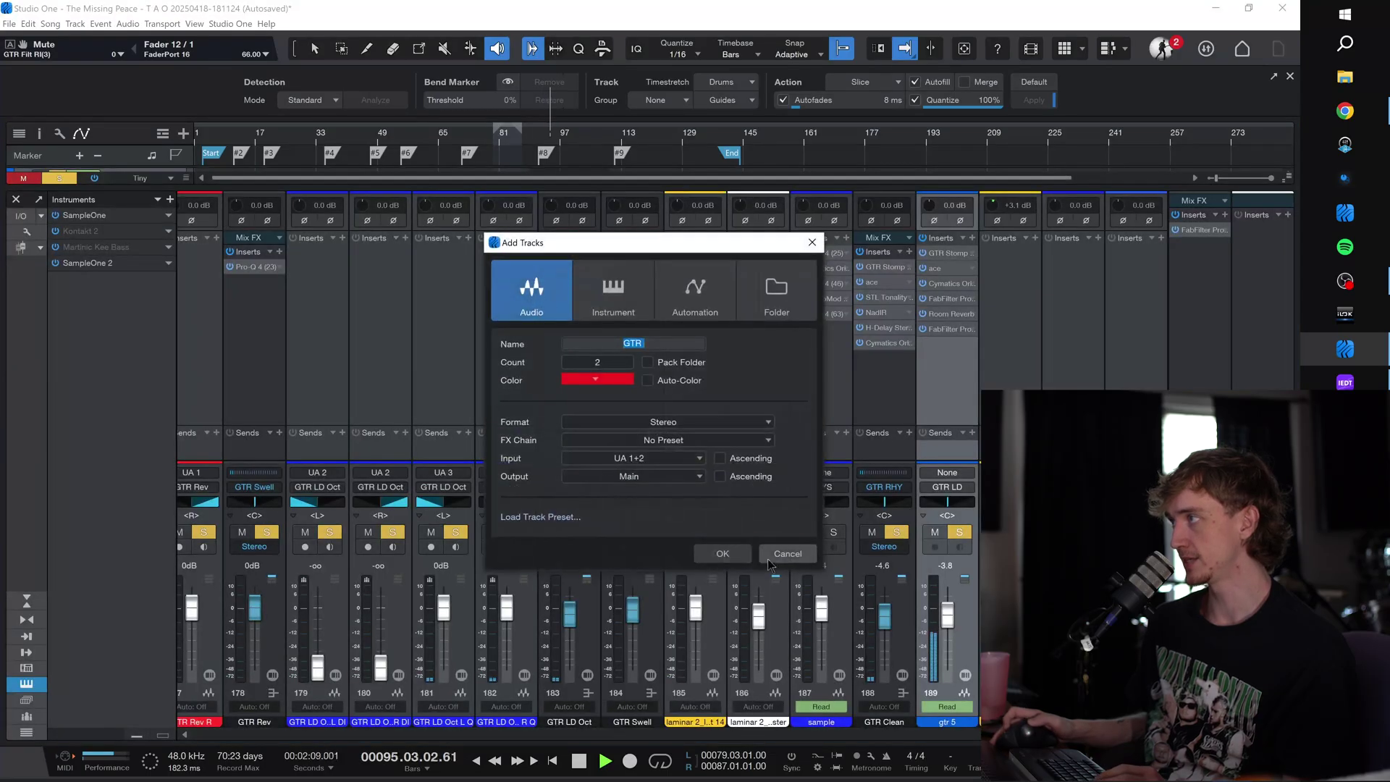
pyautogui.press('Escape')
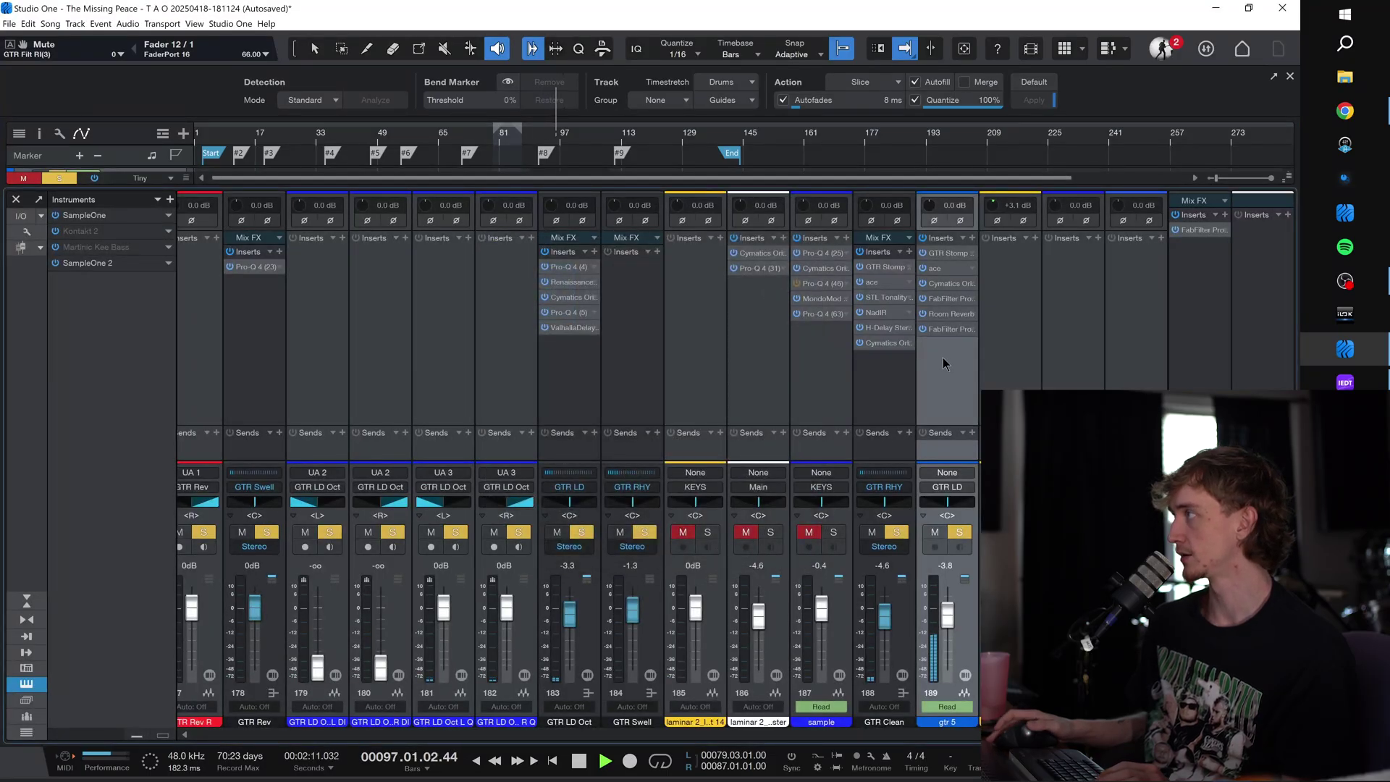
pyautogui.click(1012, 378)
pyautogui.press('space')
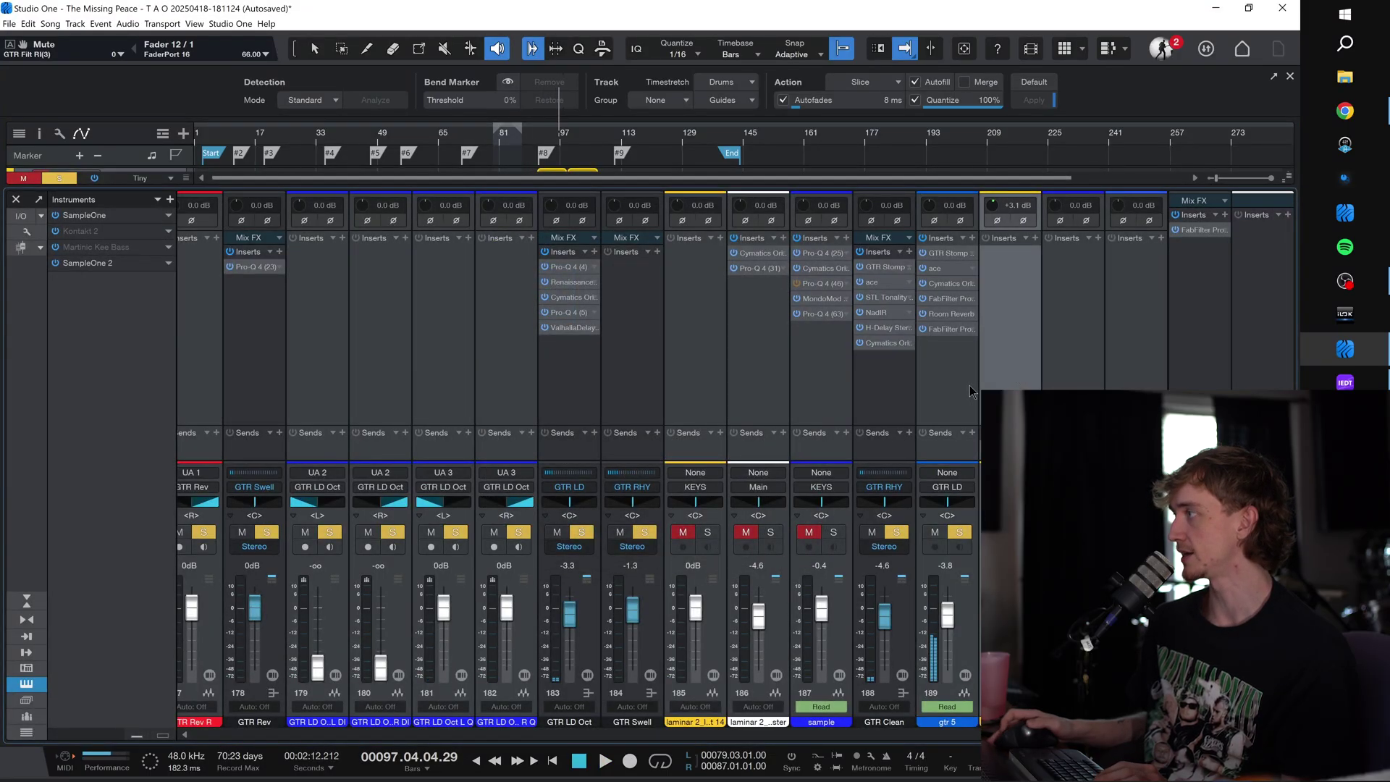
# Step: Inspect the GTR Stomp 4 and ace inserts on the gtr 5 channel
pyautogui.click(948, 254)
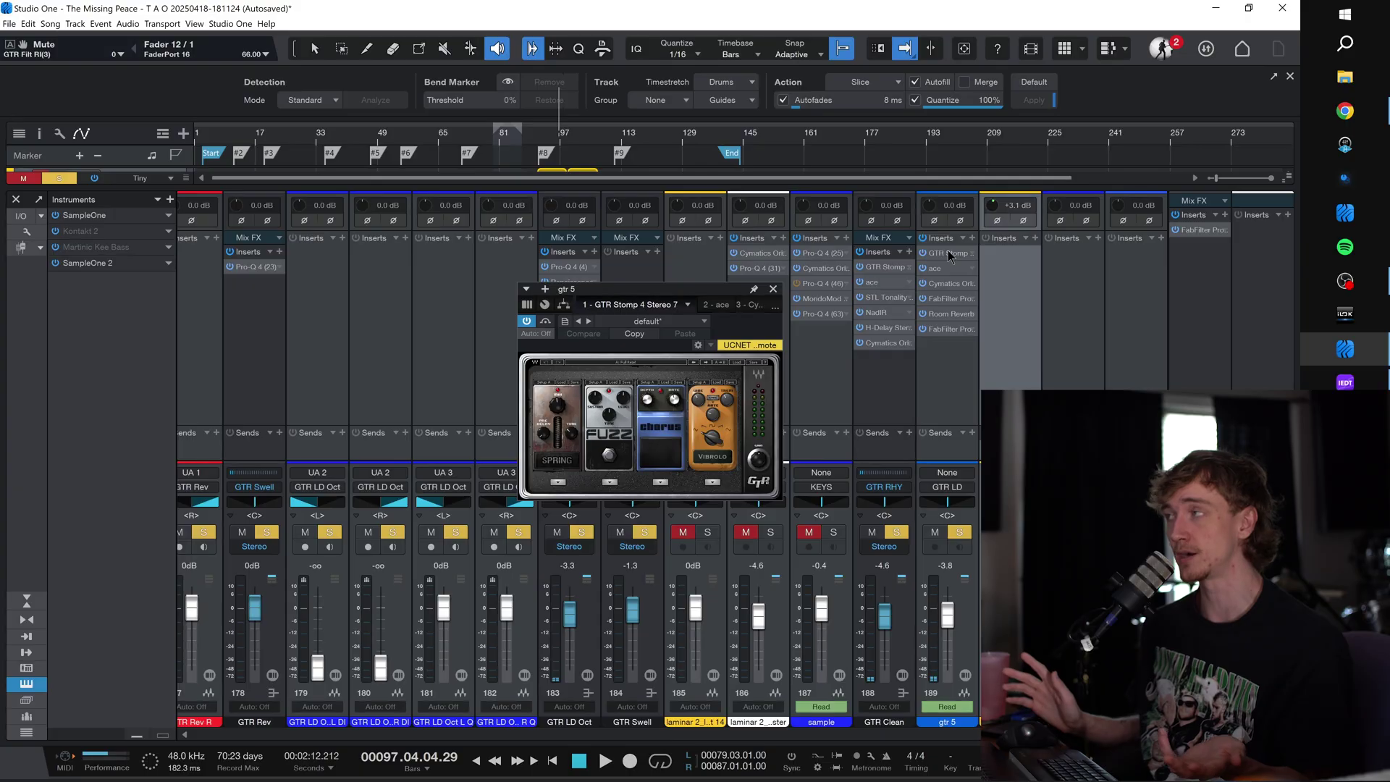
pyautogui.moveTo(637, 289); pyautogui.dragTo(583, 161)
pyautogui.click(556, 310)
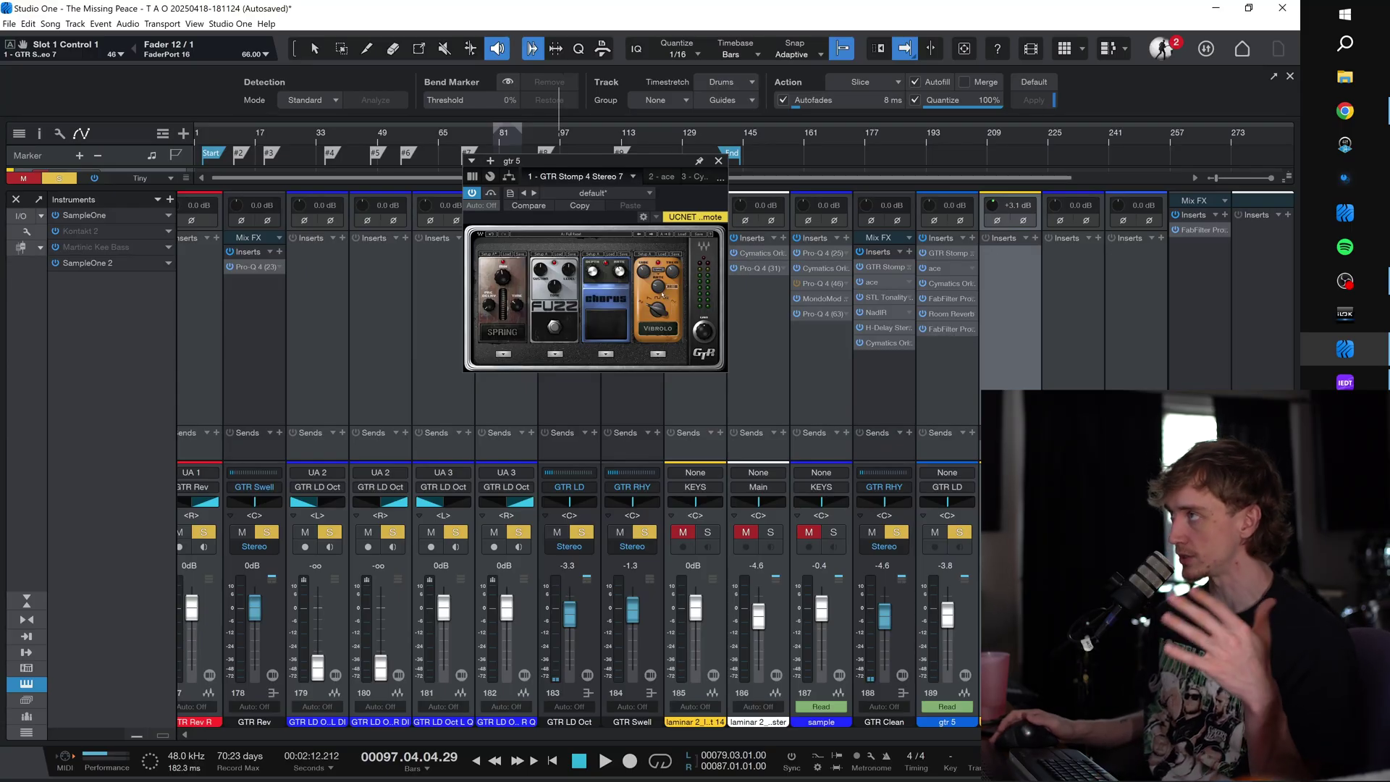
pyautogui.click(941, 267)
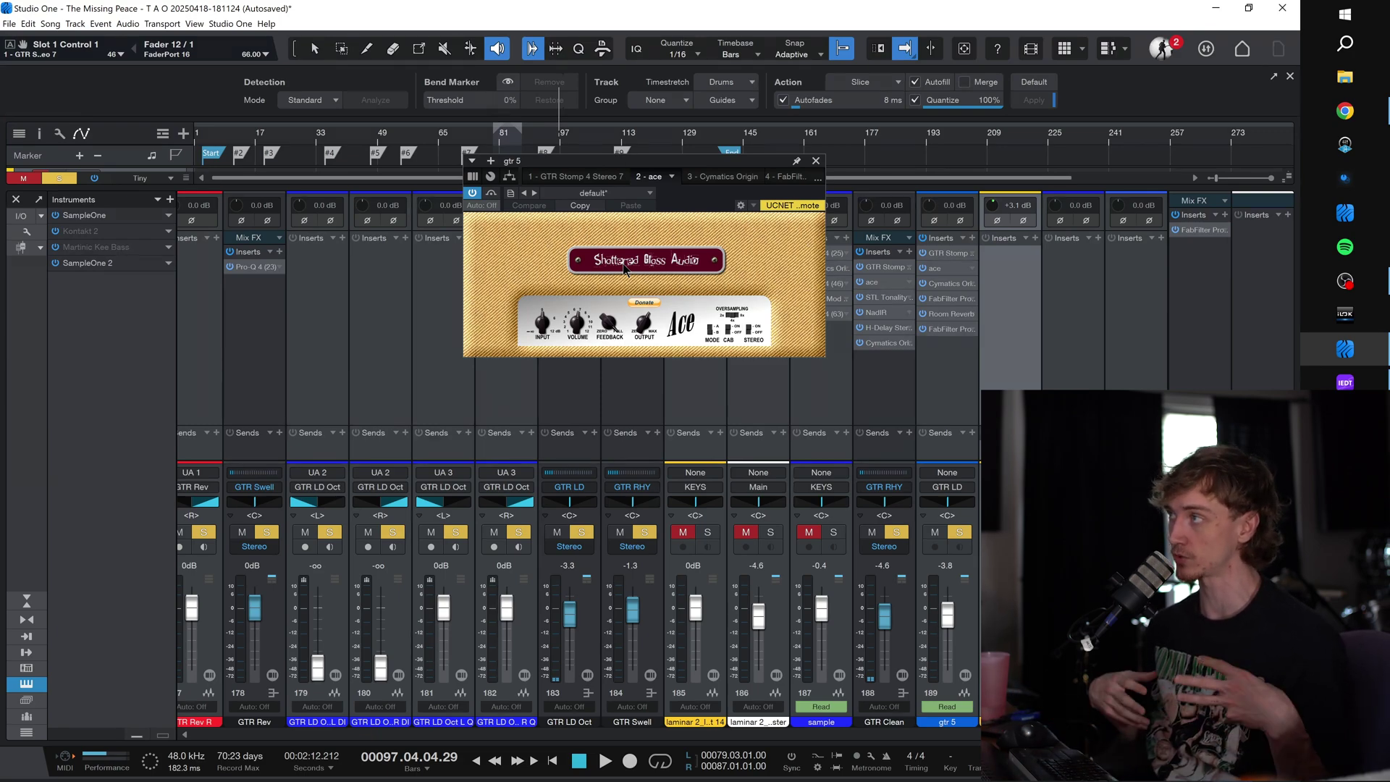
# Step: Activate the Cymatics Origin insert on gtr 5, view its settings and play the track through it
pyautogui.click(923, 283)
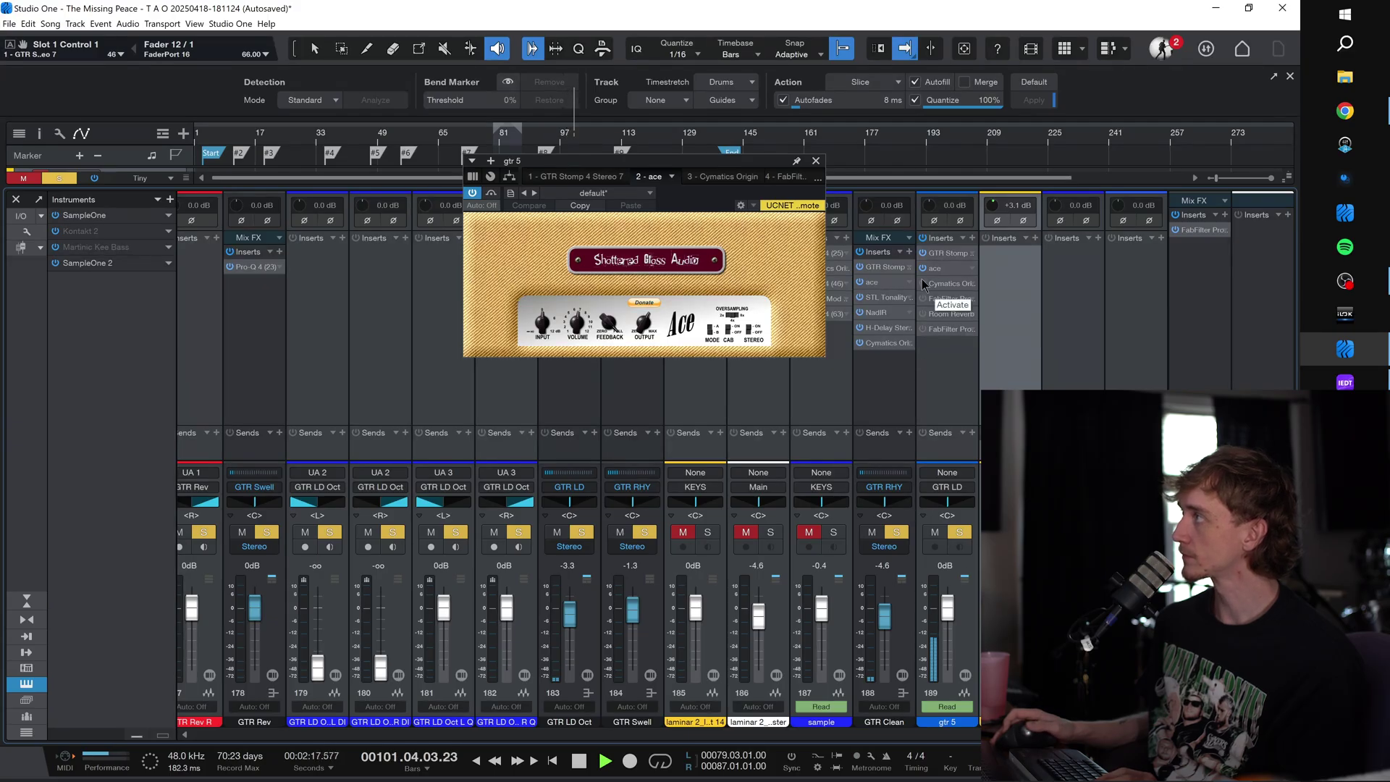
pyautogui.click(940, 283)
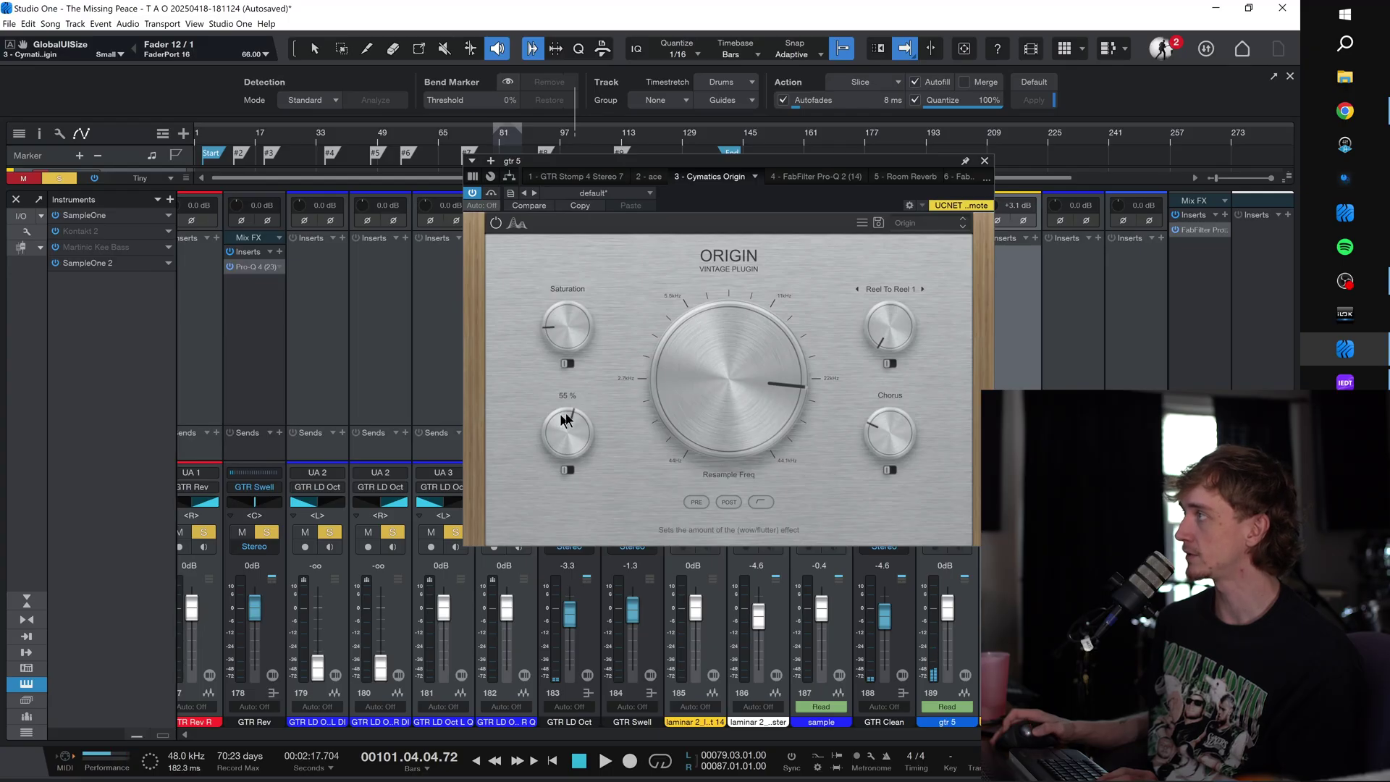
pyautogui.press('space')
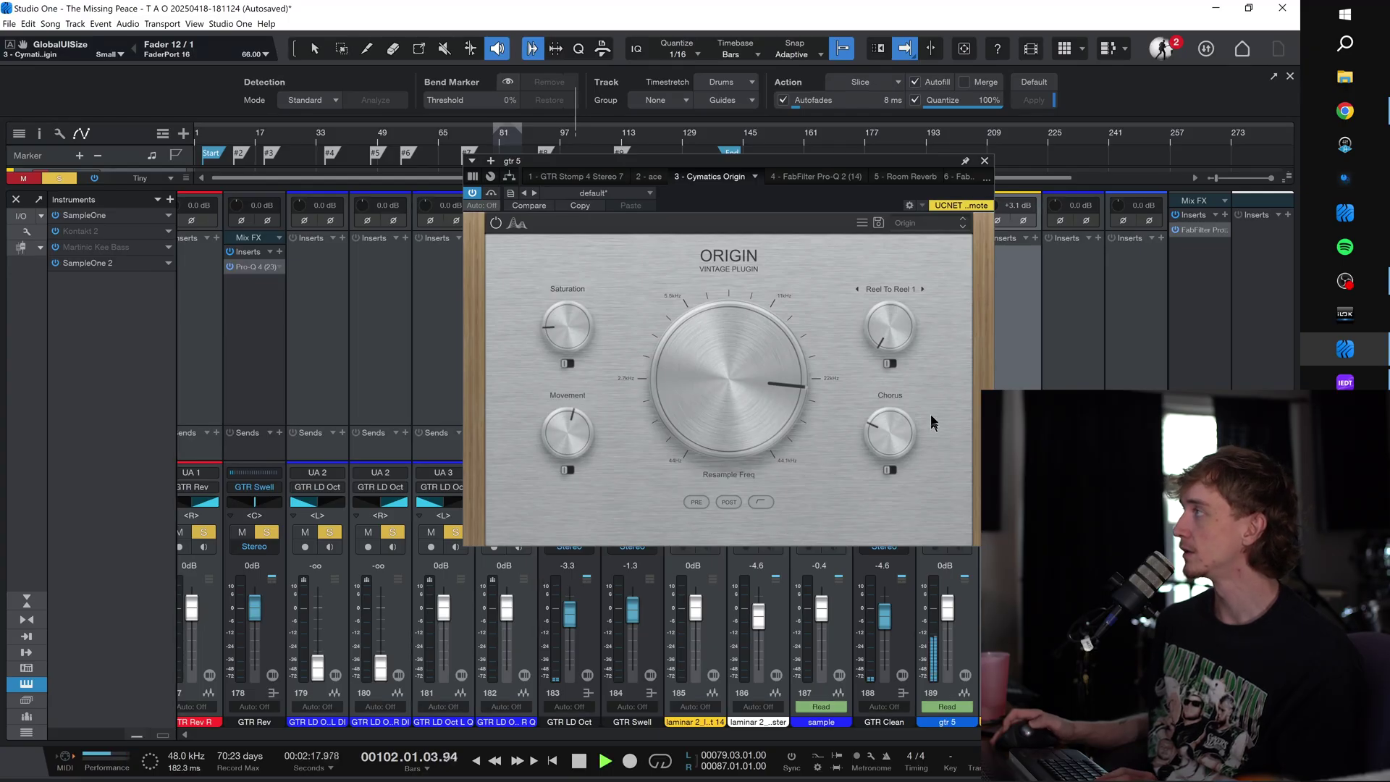
pyautogui.click(985, 161)
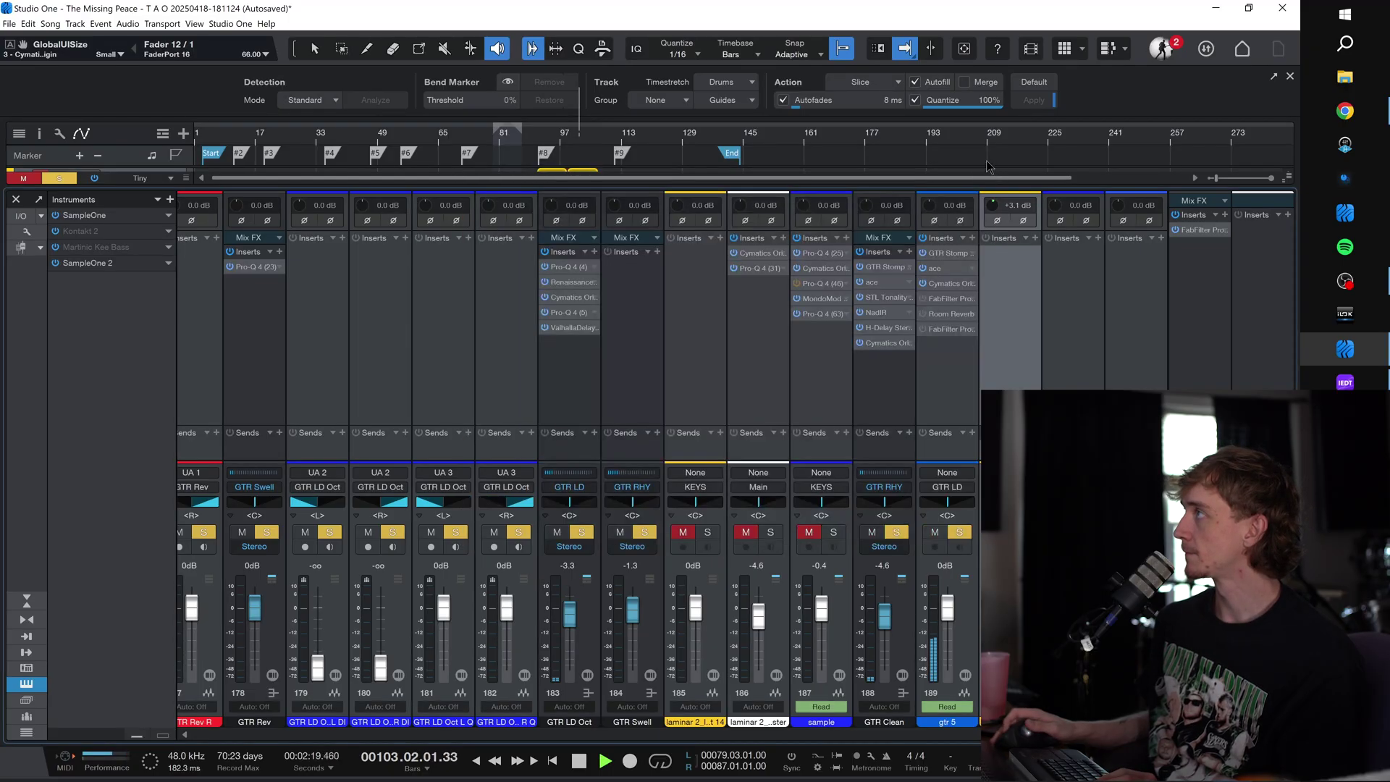
# Step: Activate the FabFilter Pro-Q 2 (14) insert on gtr 5 while it plays, and activate its Room Reverb insert
pyautogui.click(938, 299)
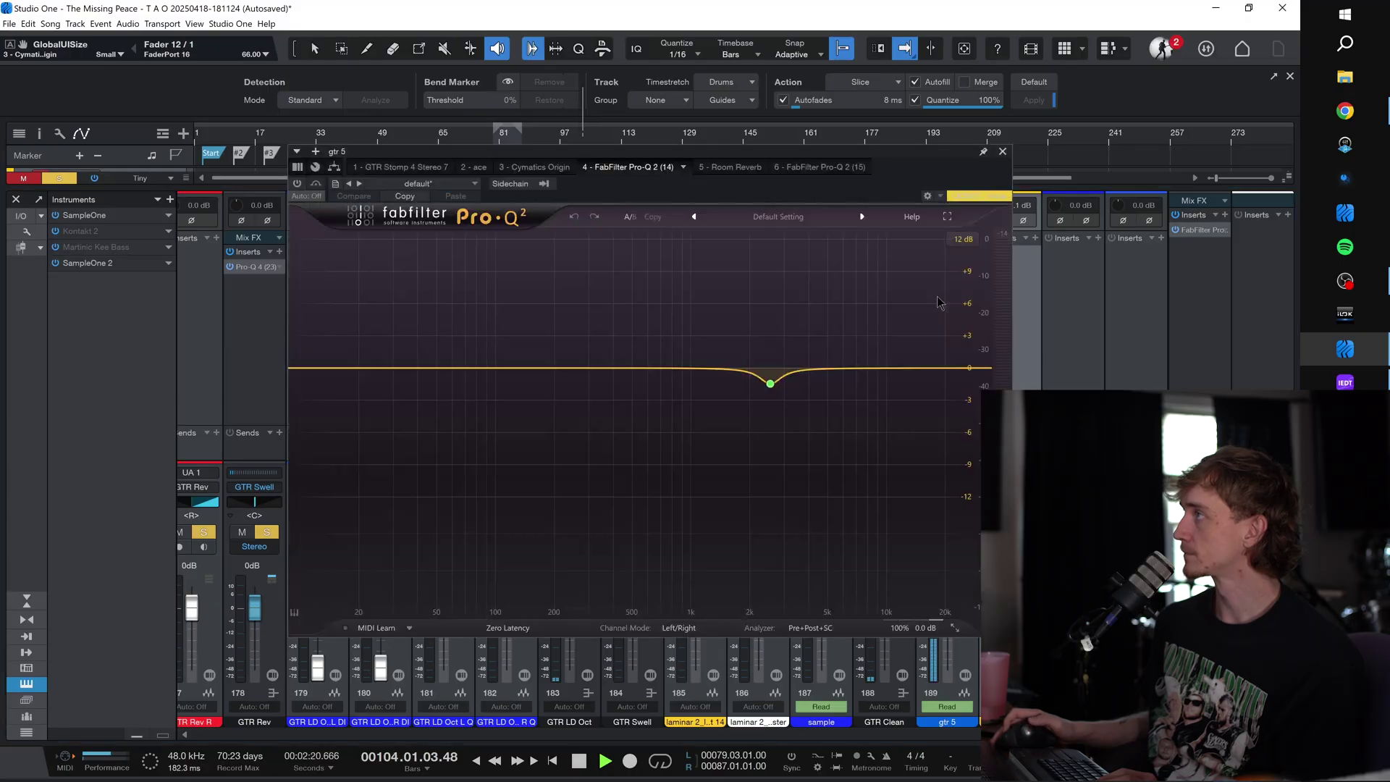
pyautogui.click(297, 184)
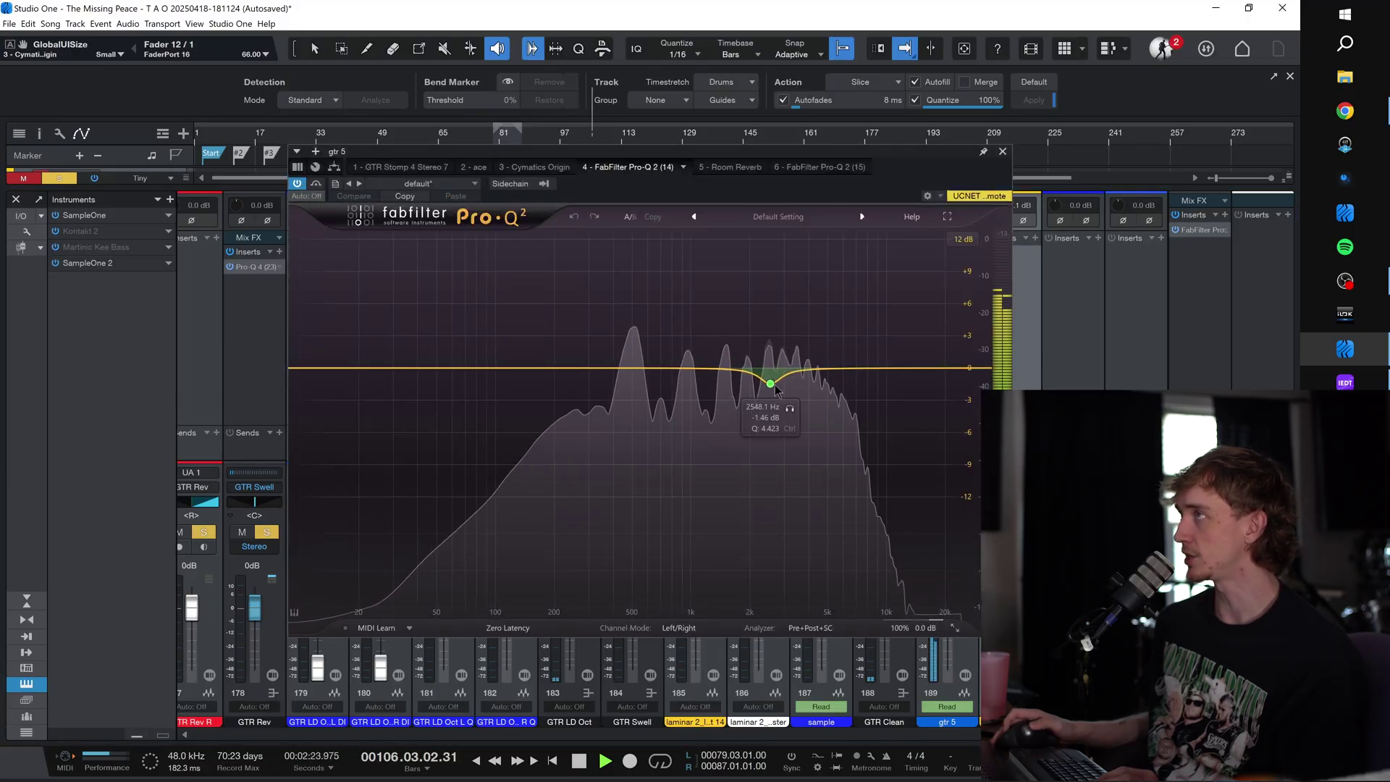
pyautogui.press('space')
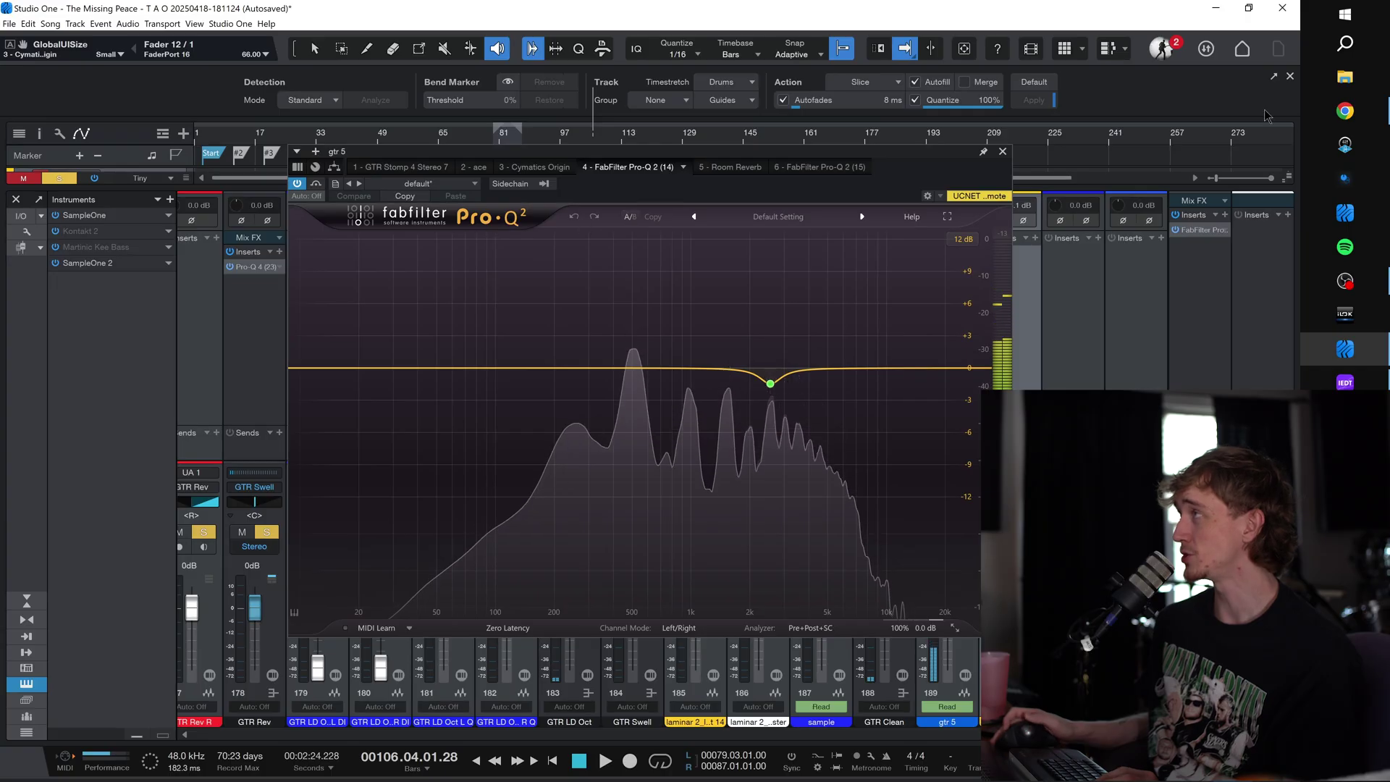
pyautogui.click(730, 167)
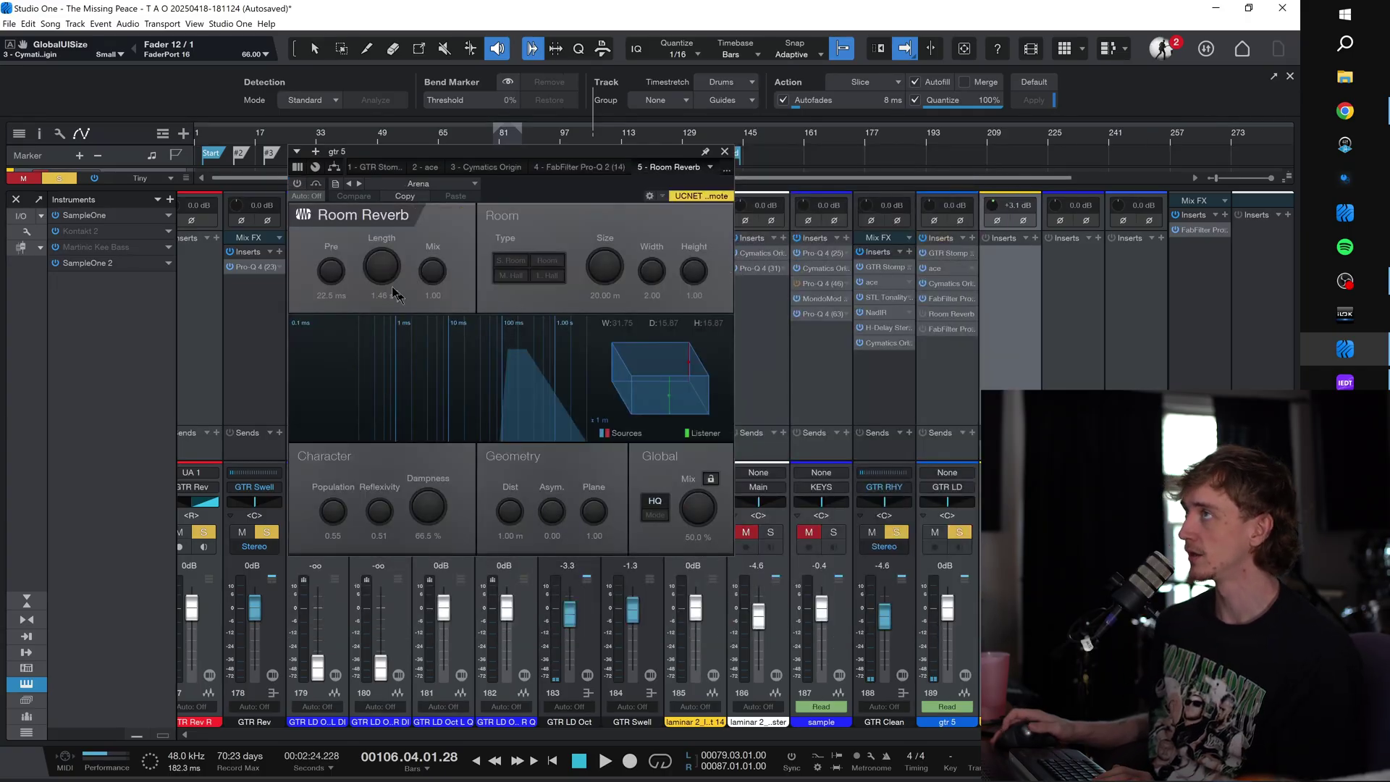
pyautogui.click(299, 184)
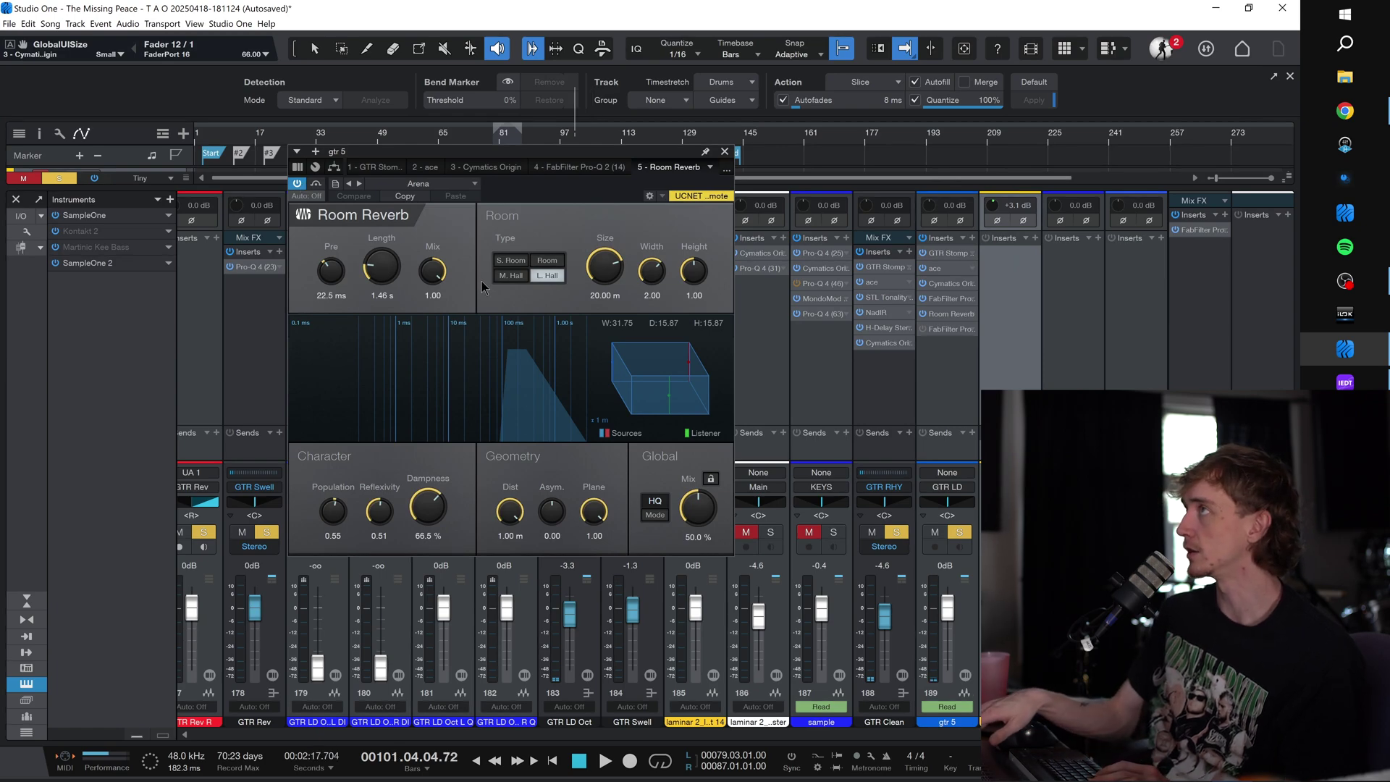
# Step: Activate the FabFilter Pro-Q 2 (15) insert on gtr 5 and view its EQ curve while the track plays
pyautogui.press('space')
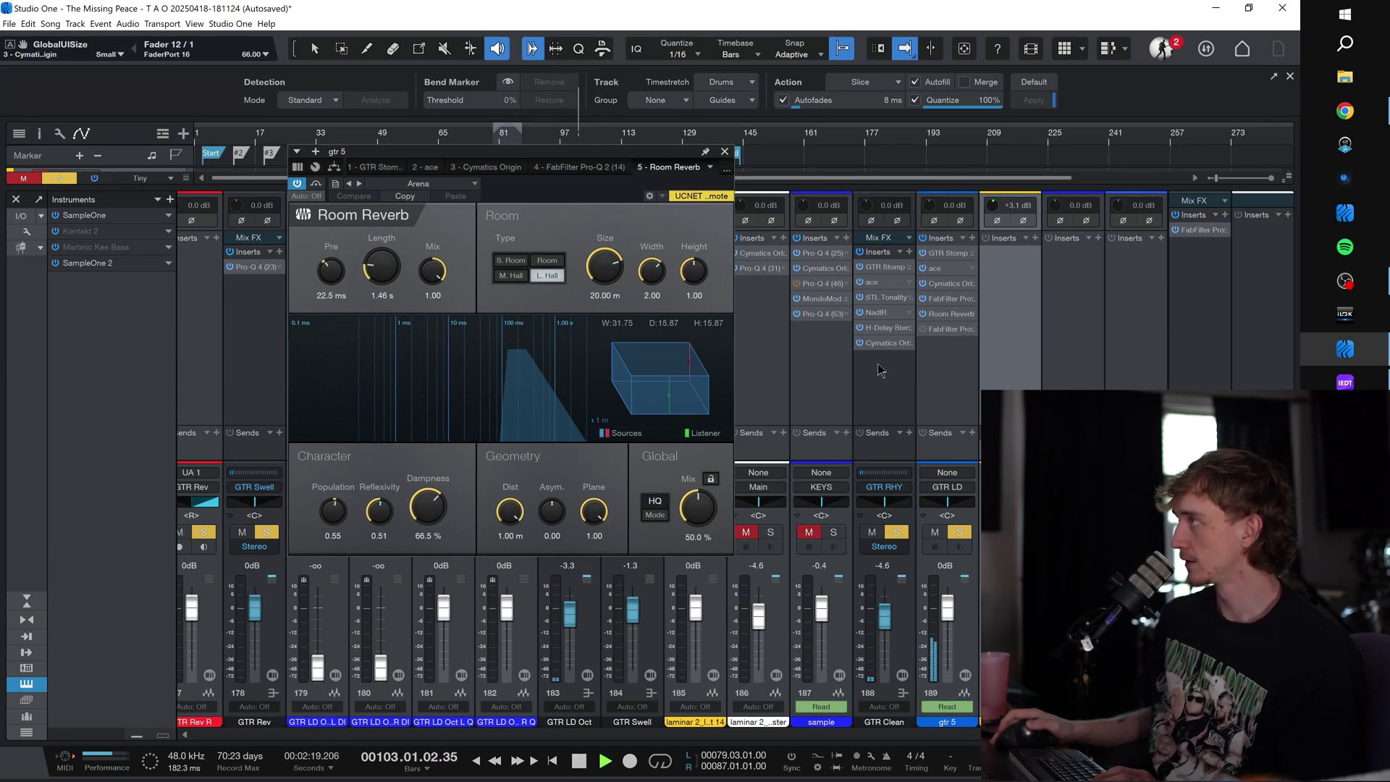
pyautogui.click(951, 330)
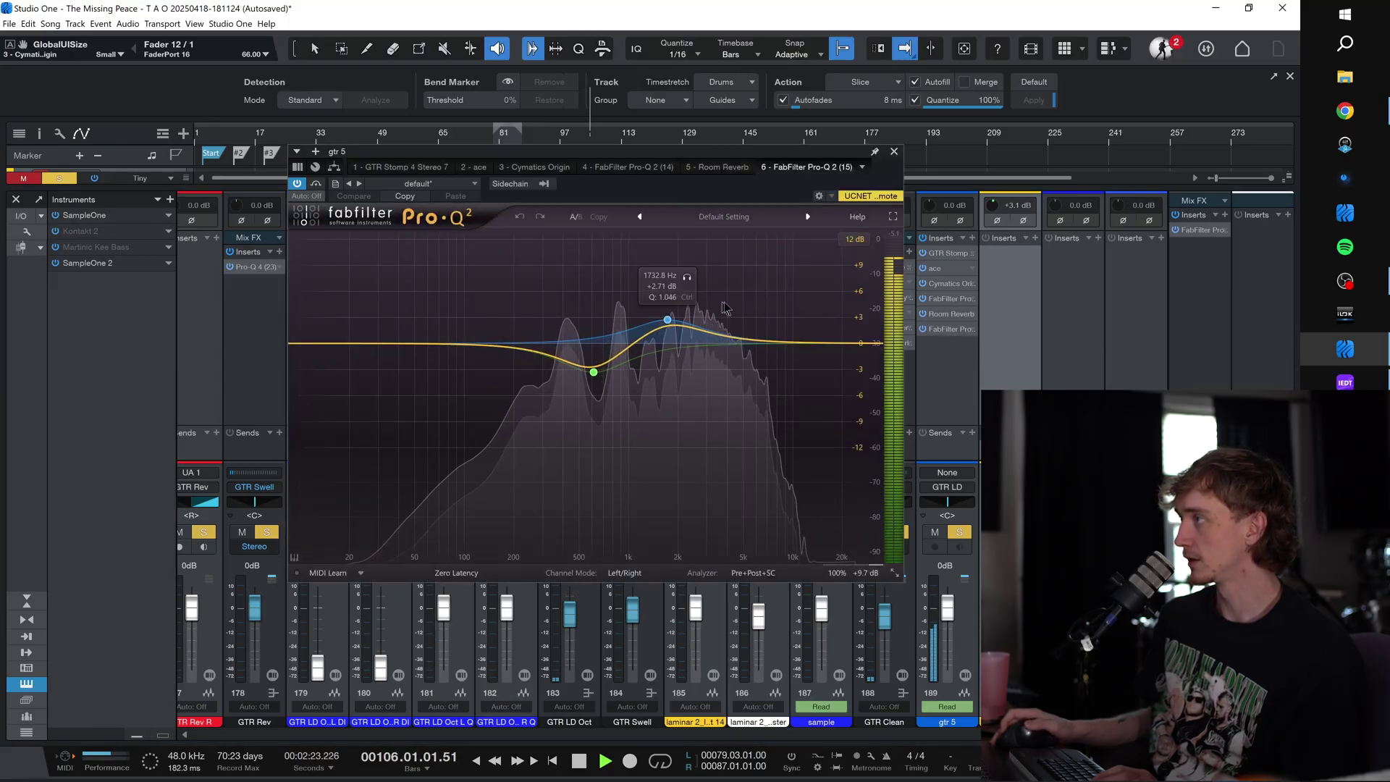
pyautogui.press('space')
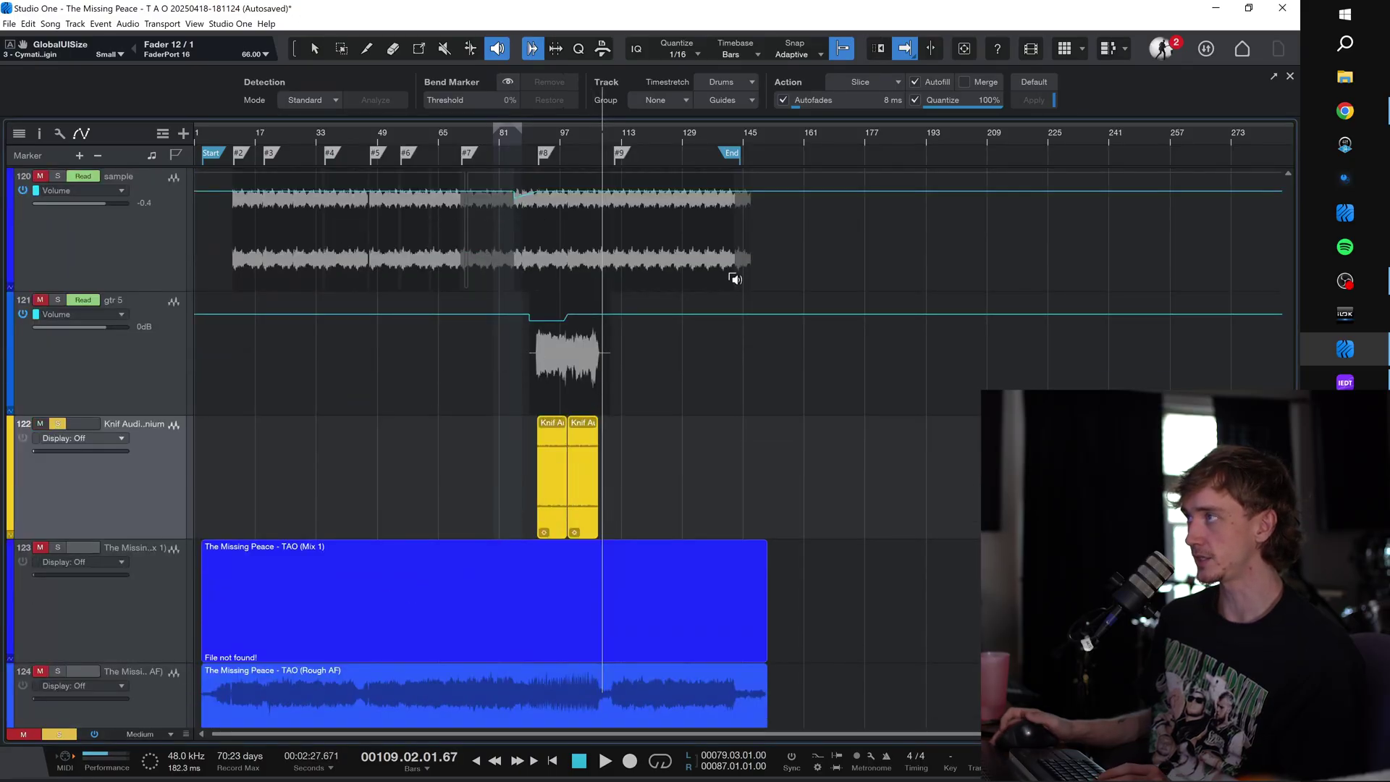
# Step: Play the soloed Knif Audio Knifonium track from bar 91, adding gtr 5 to the solo during playback
pyautogui.click(538, 137)
pyautogui.press('space')
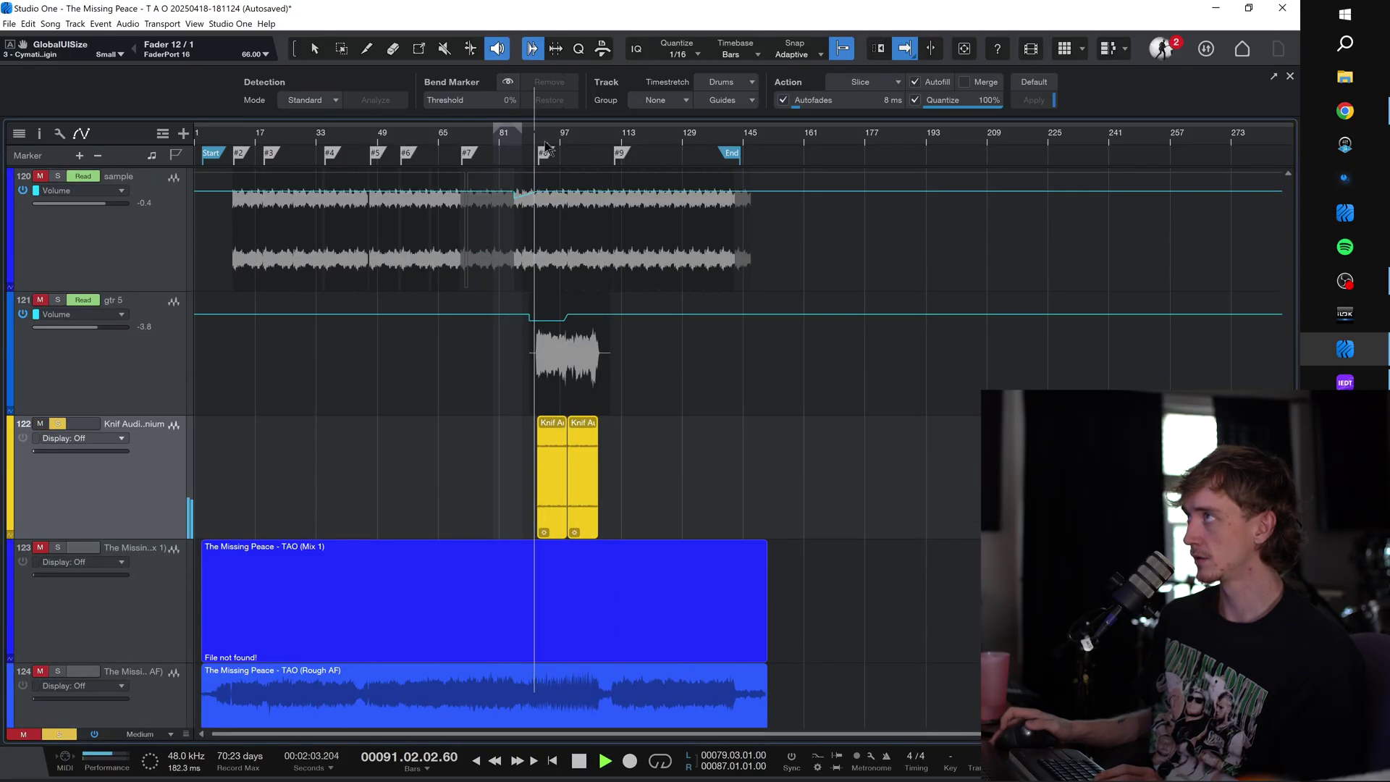
pyautogui.scroll(5, 538, 131)
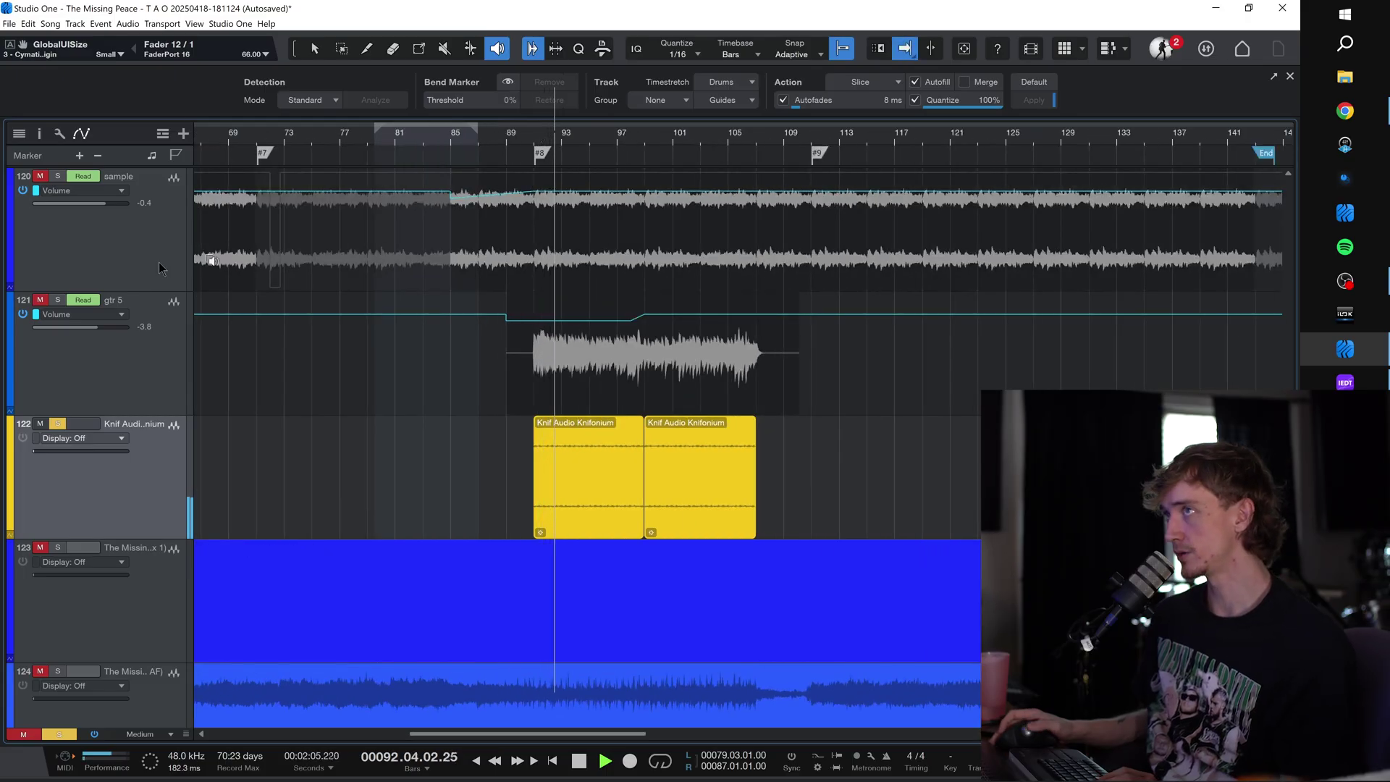
pyautogui.click(58, 299)
pyautogui.click(40, 300)
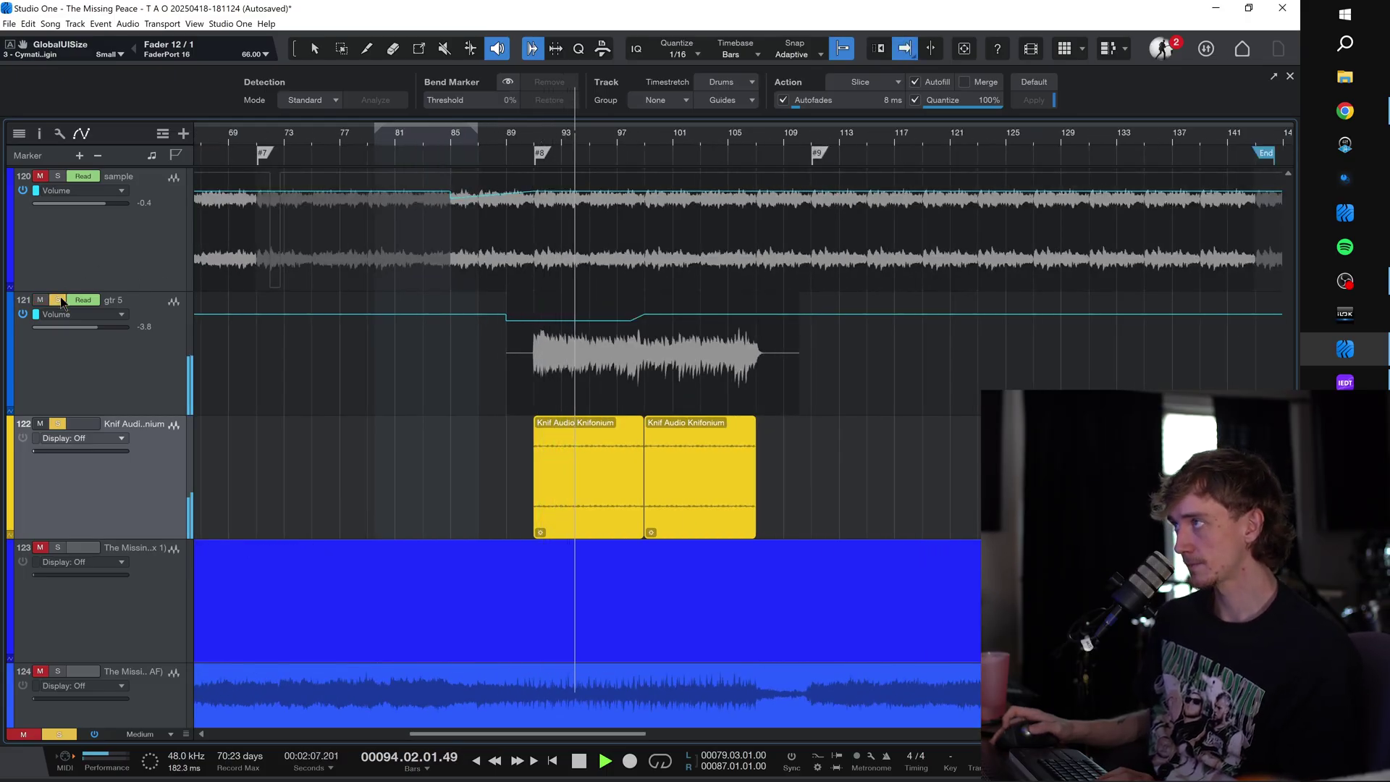
pyautogui.scroll(5, 303, 424)
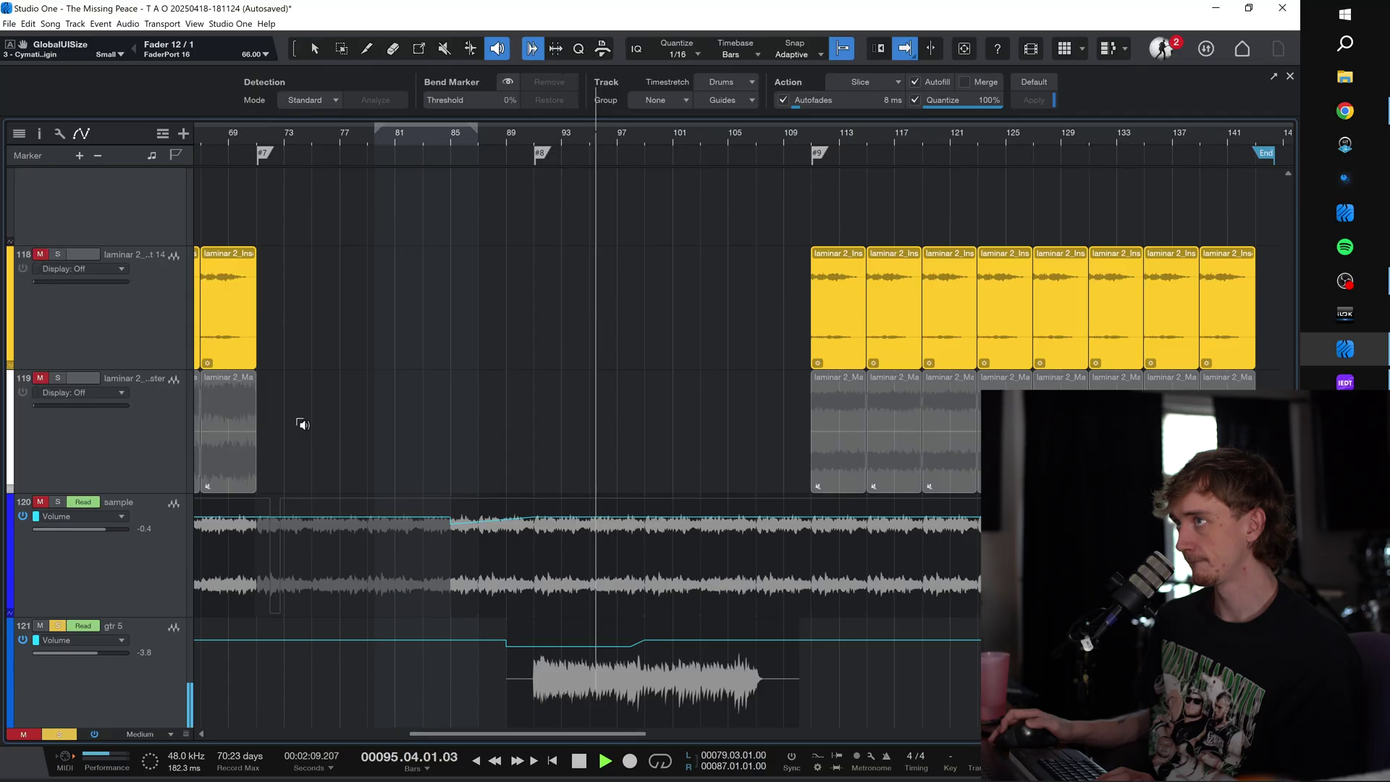
pyautogui.scroll(-1, 303, 424)
pyautogui.scroll(-2, 303, 425)
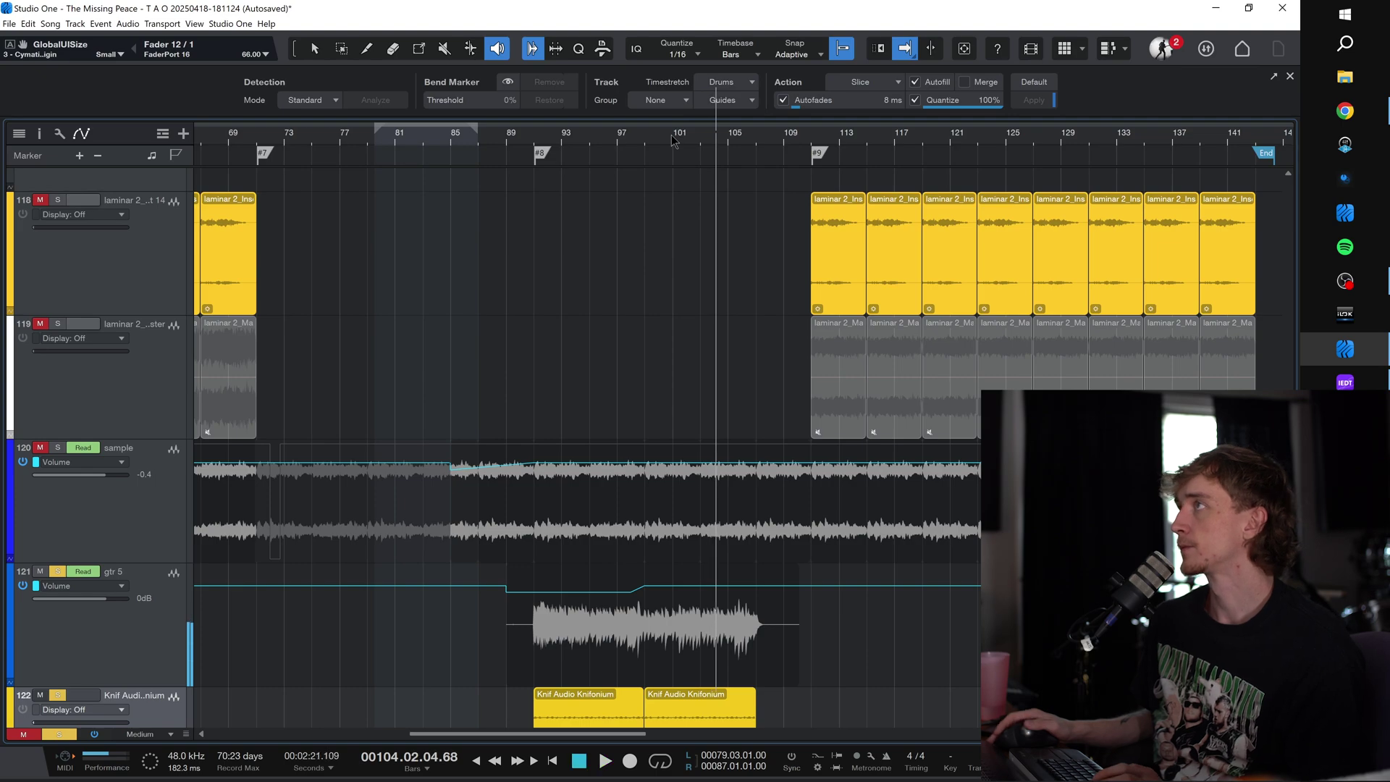
pyautogui.press('space')
# Step: Clear the track solos and play the full mix from the song's intro to just past marker #2
pyautogui.hotkey('shift', 'z')
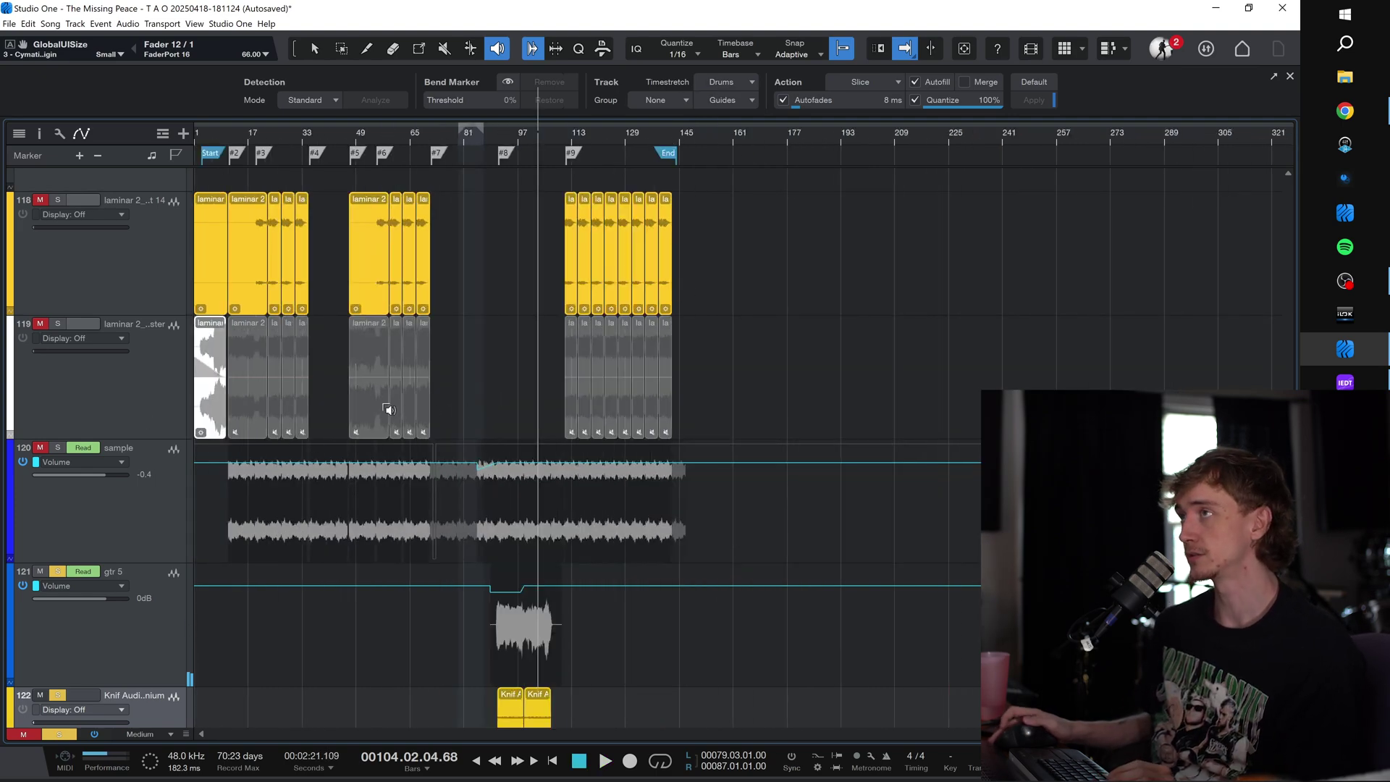
pyautogui.scroll(5, 257, 179)
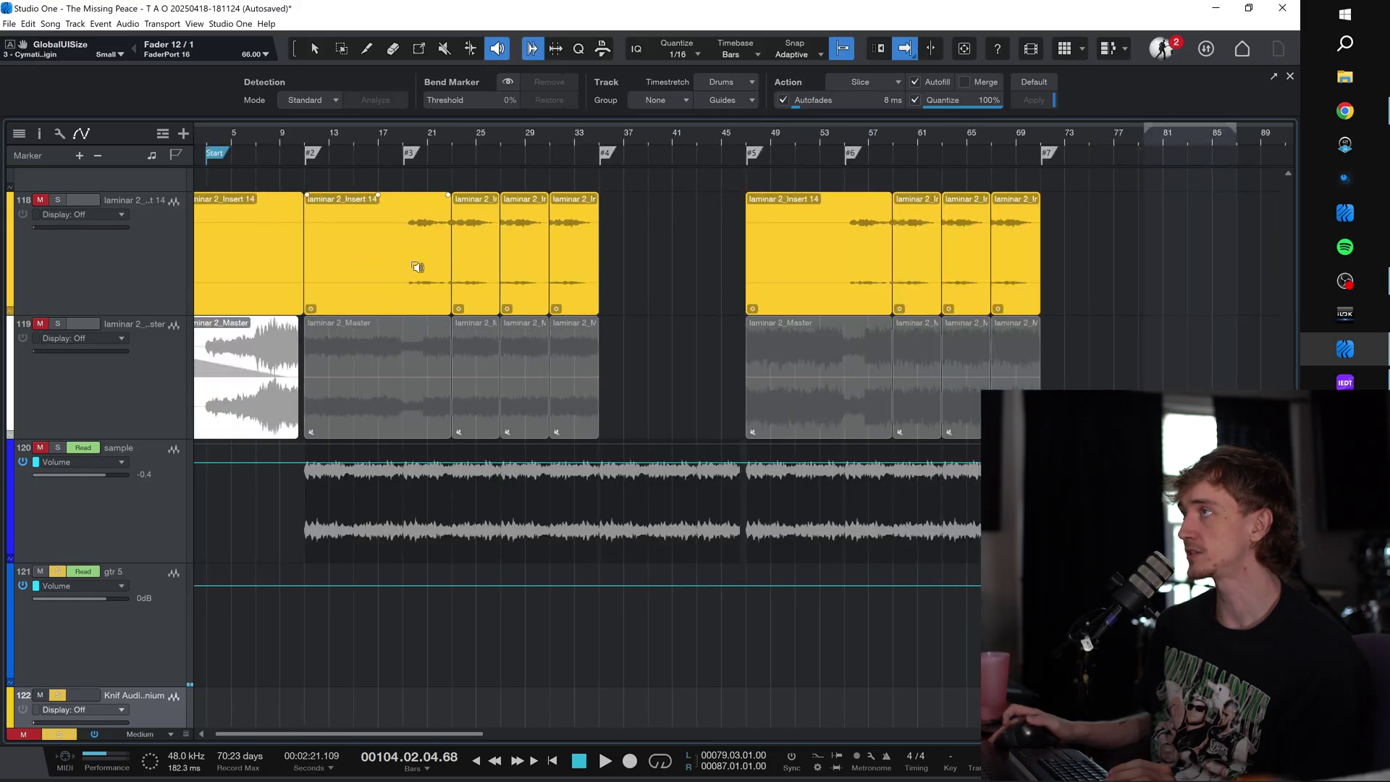
pyautogui.hscroll(-1, 416, 266)
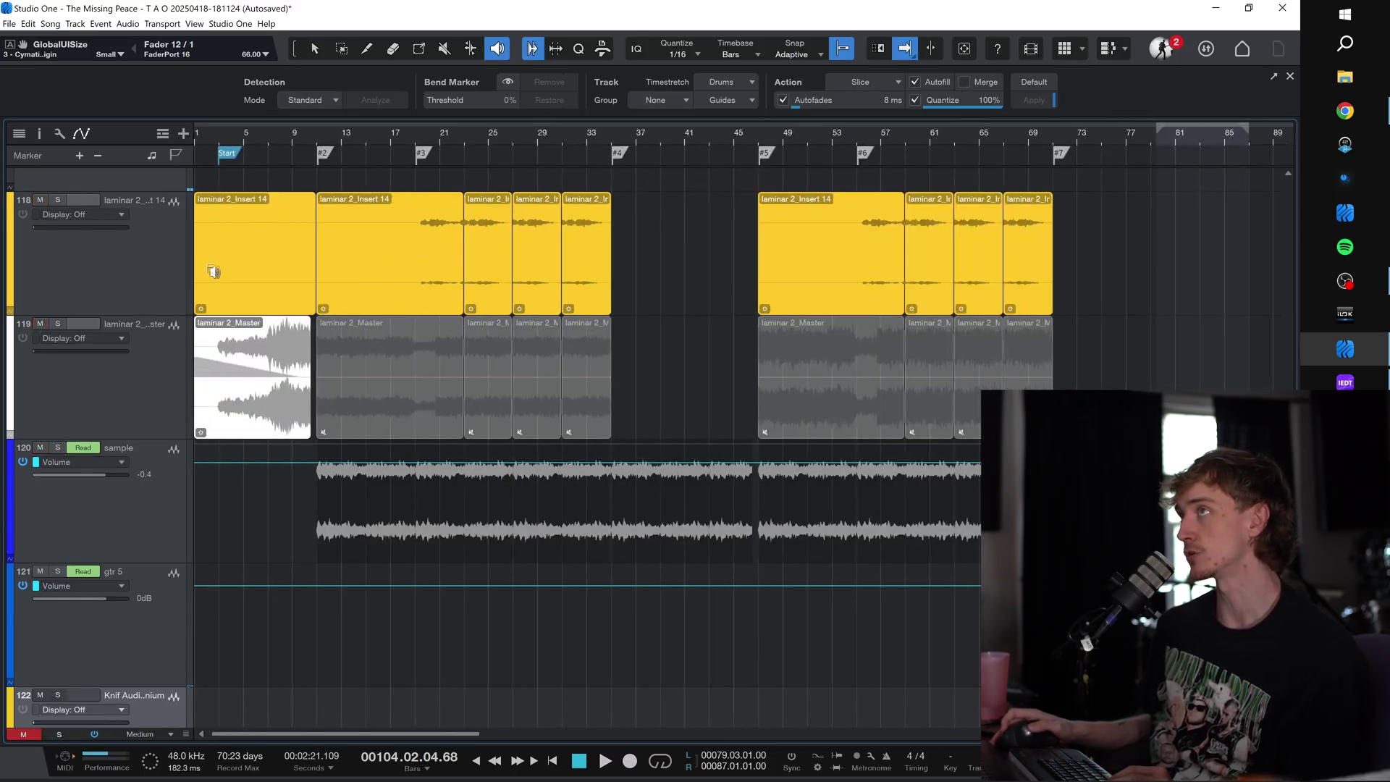
pyautogui.click(212, 143)
pyautogui.press('space')
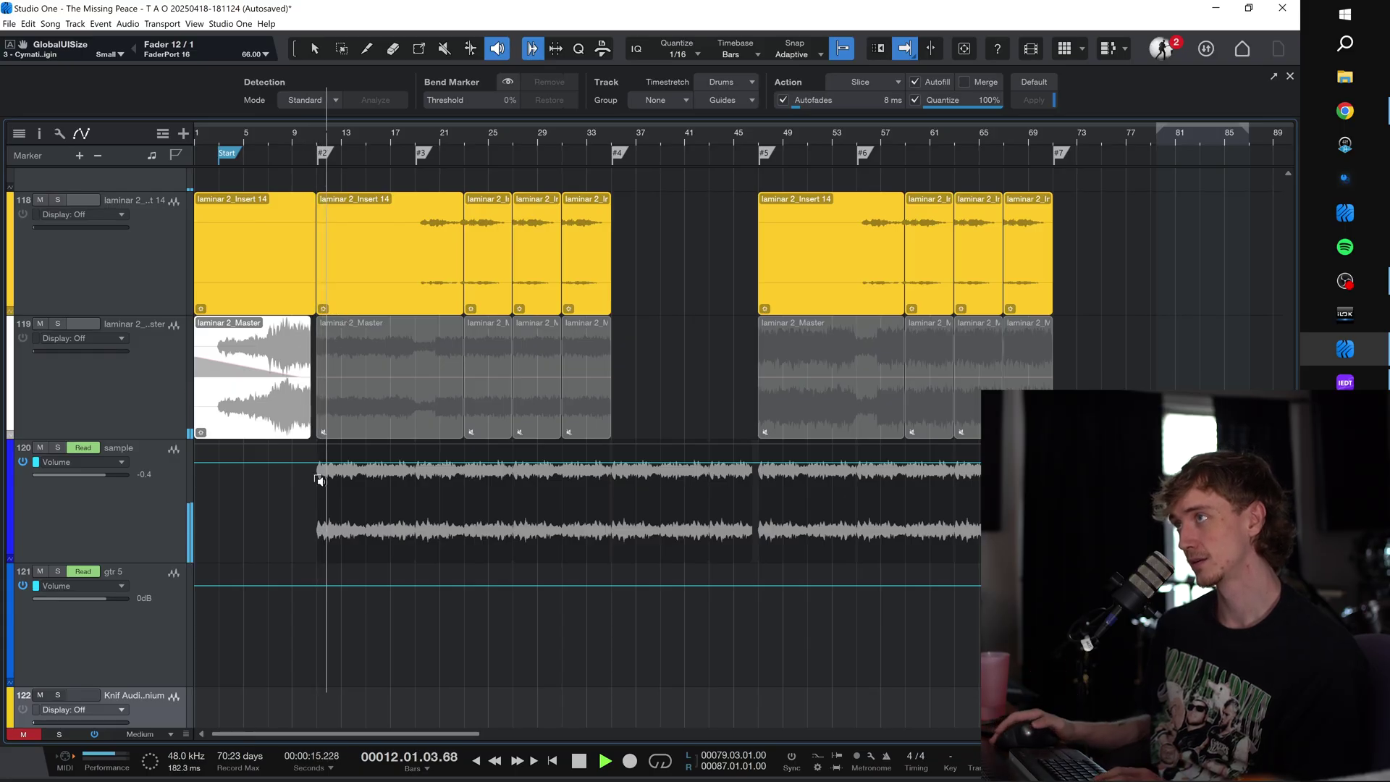
pyautogui.press('space')
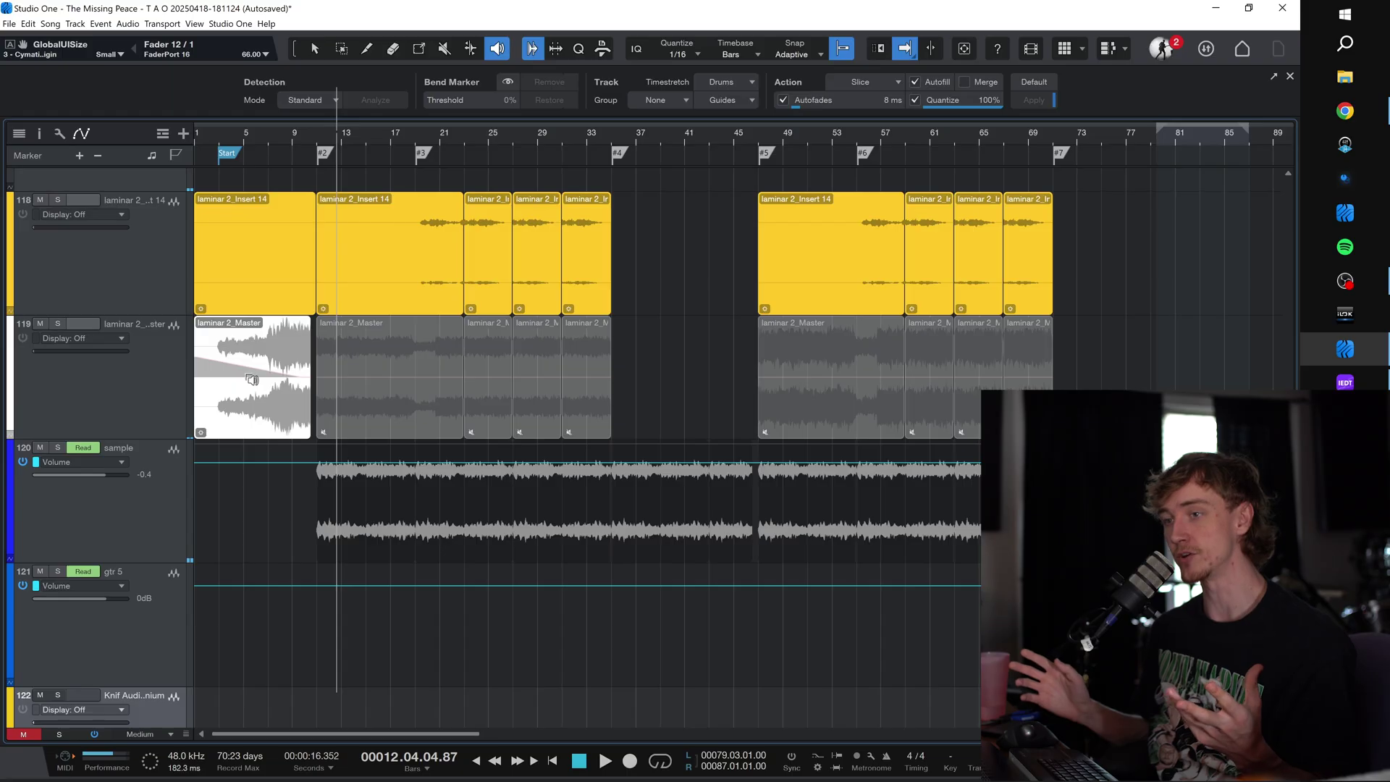
# Step: Audition the first ForestRa clip on track 52 by itself at the start of the song
pyautogui.scroll(10, 253, 391)
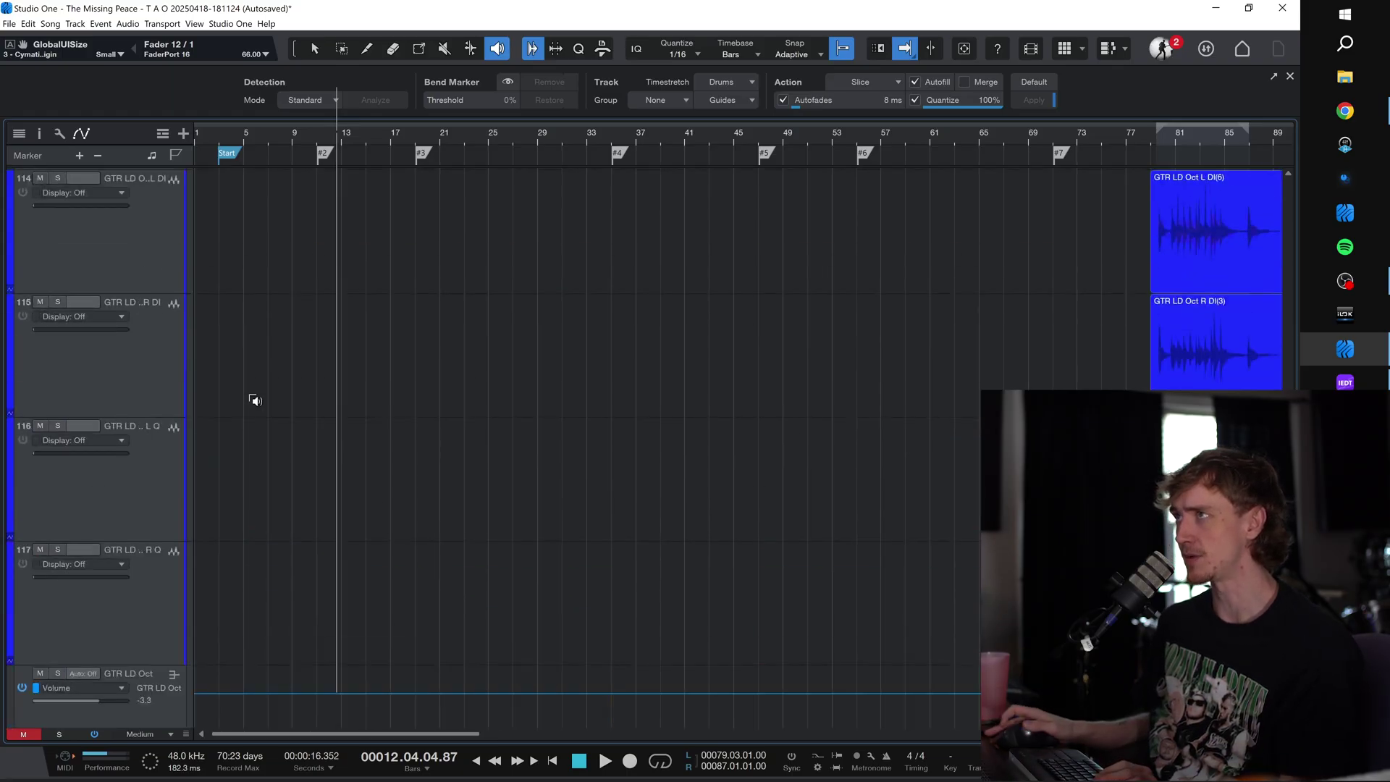
pyautogui.scroll(20, 255, 400)
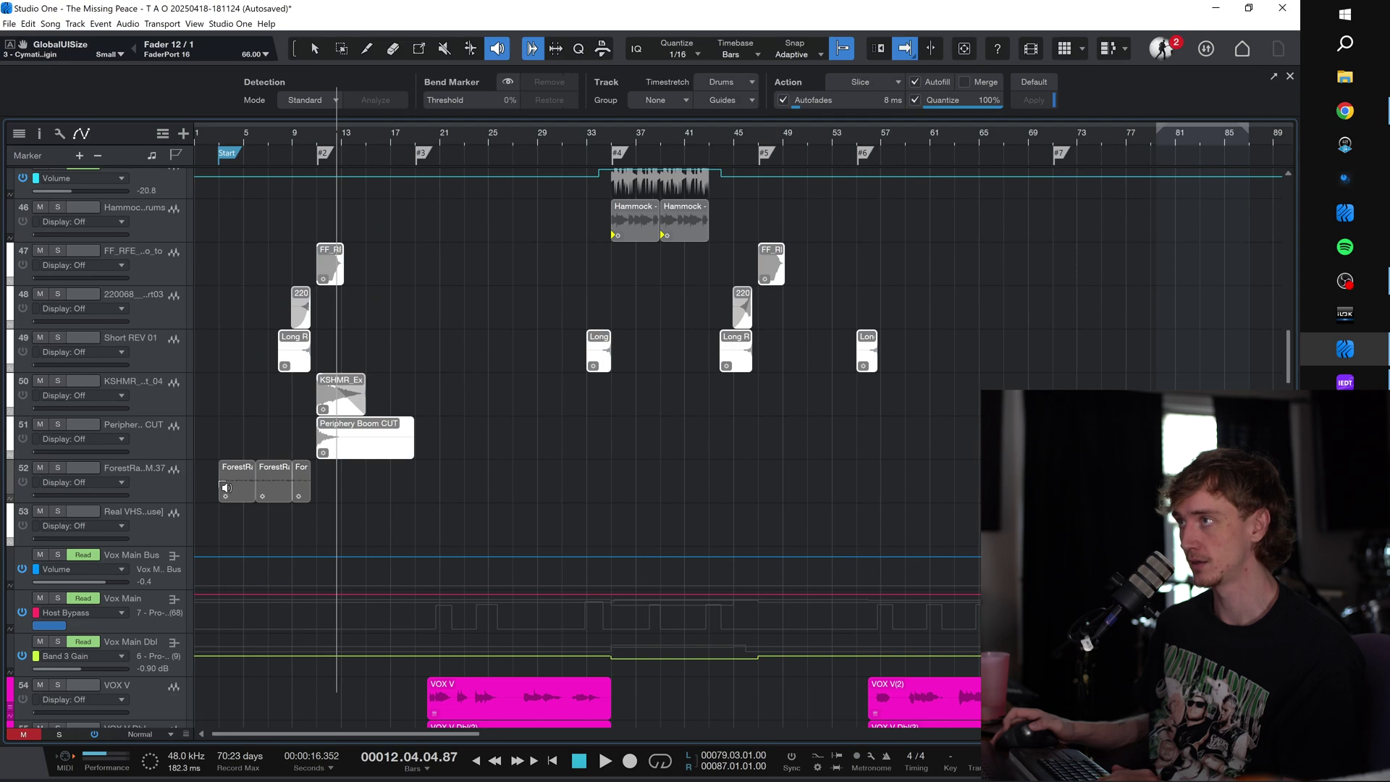
pyautogui.click(226, 487)
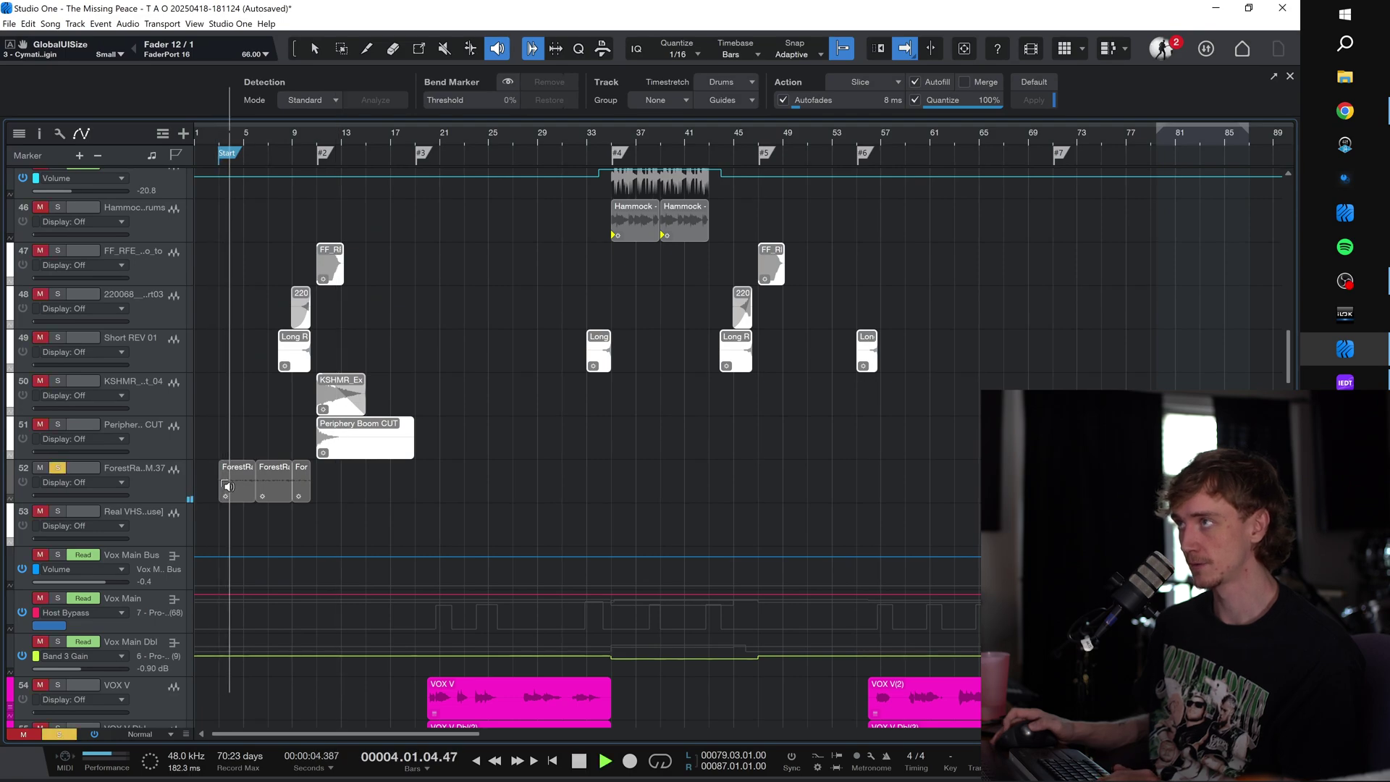
# Step: Solo the sample track and play it from bar 11
pyautogui.scroll(-18, 241, 476)
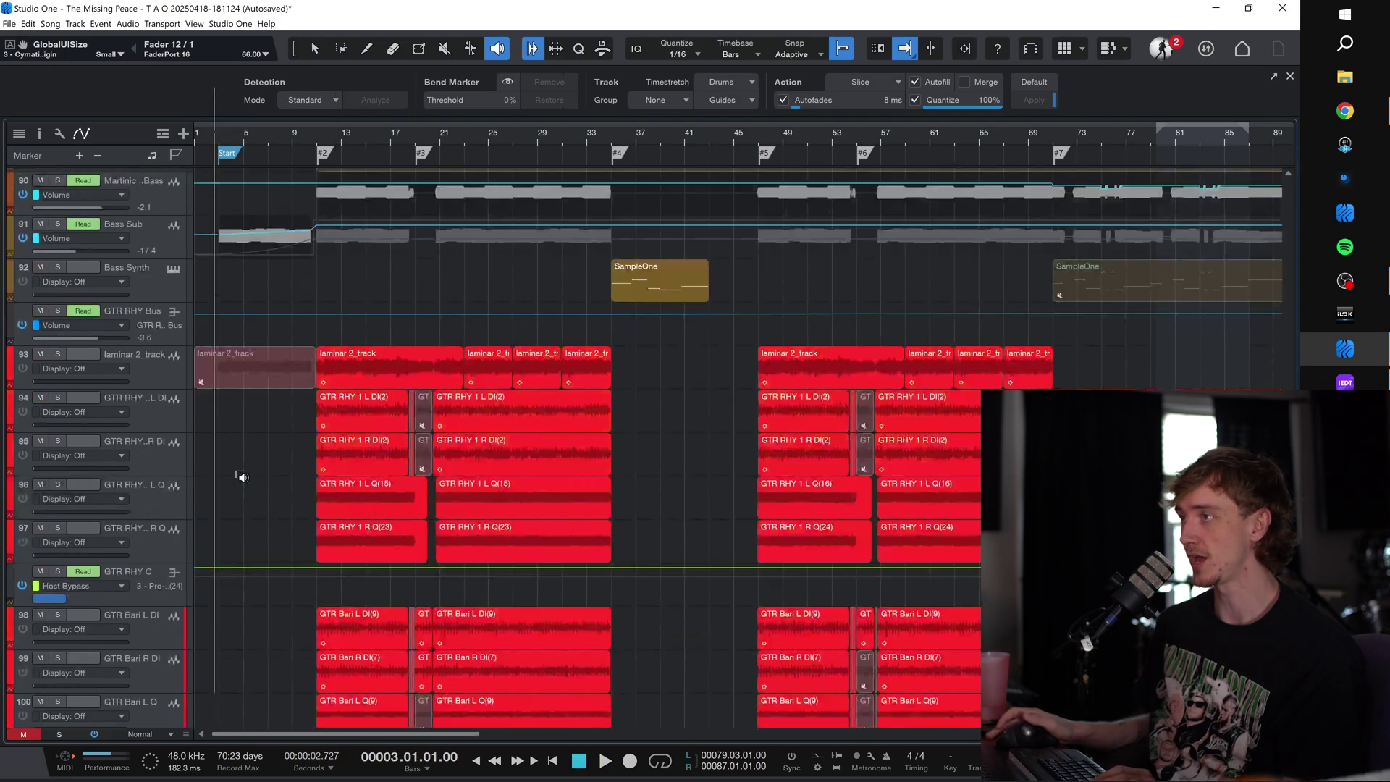
pyautogui.scroll(-3, 241, 477)
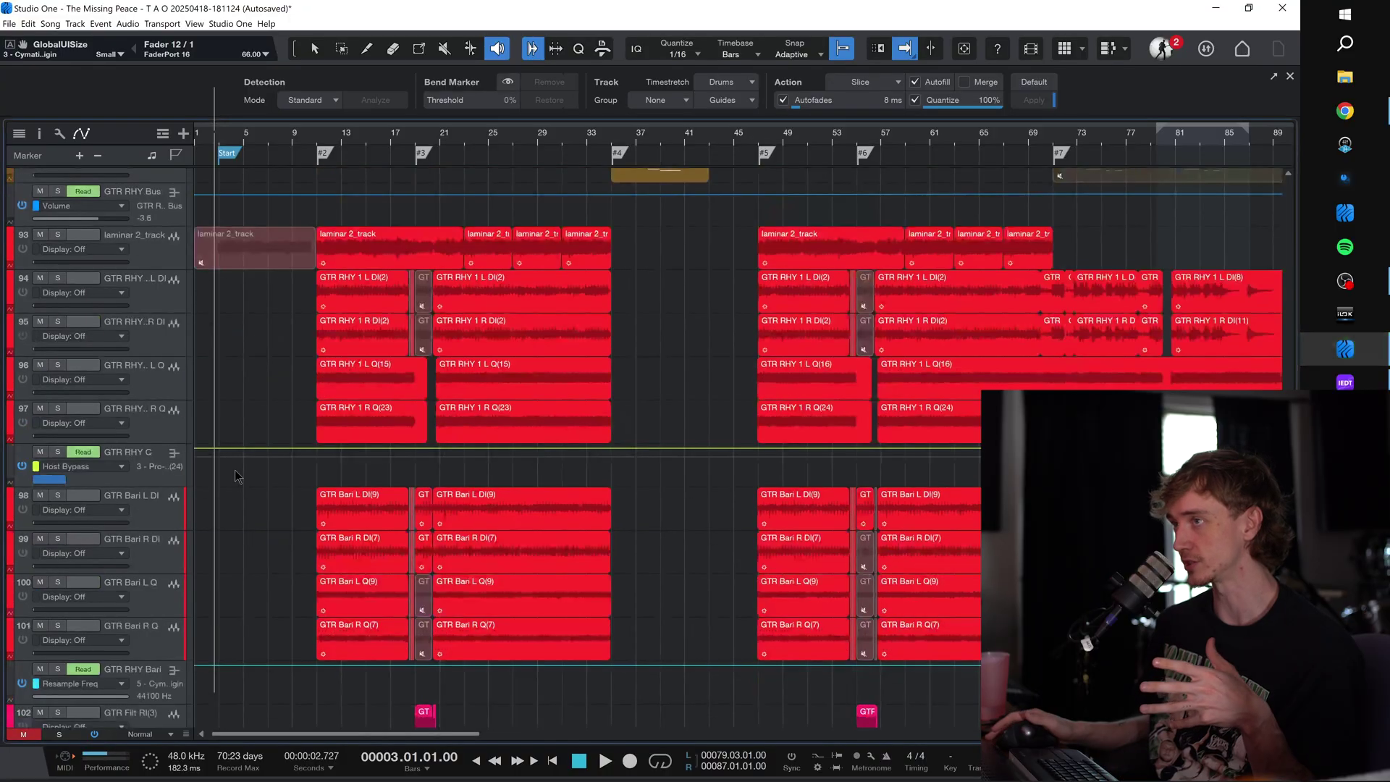
pyautogui.scroll(-20, 236, 473)
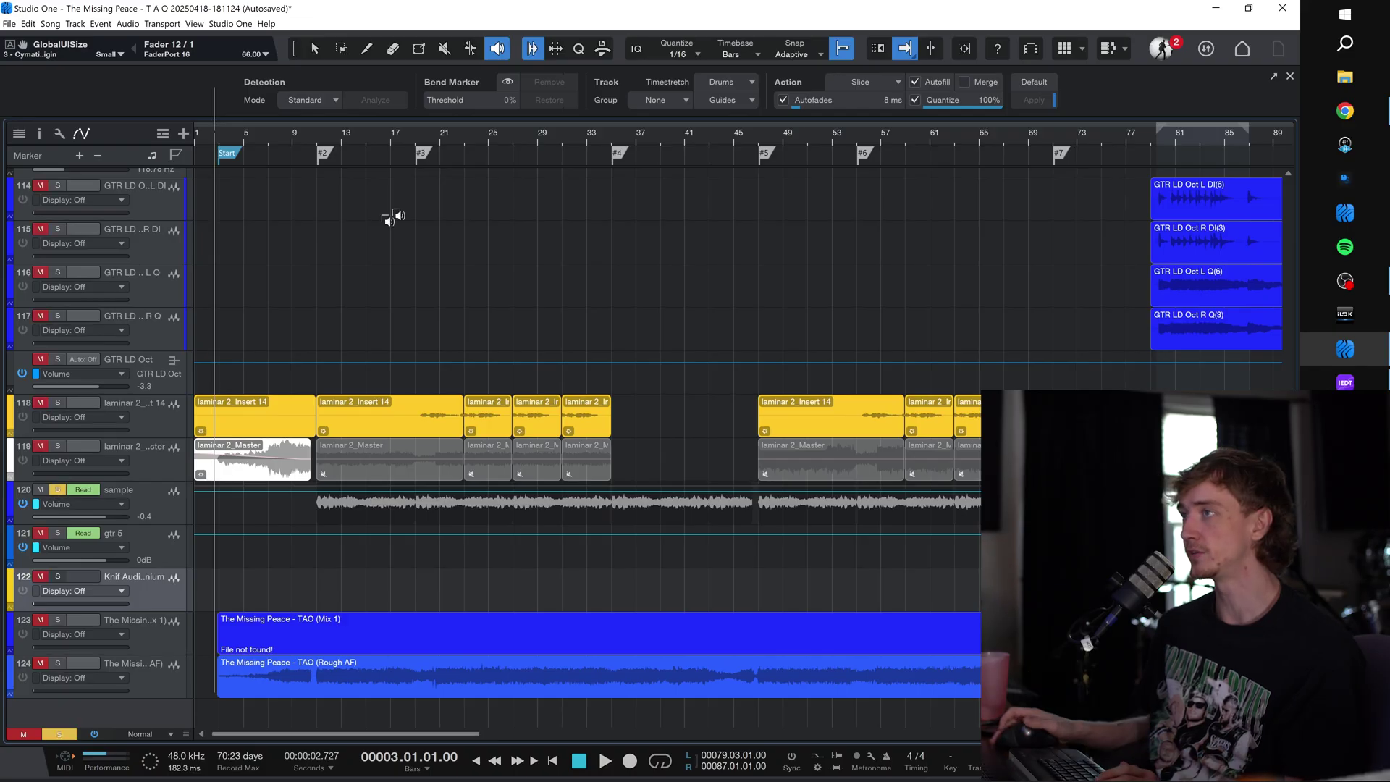
pyautogui.scroll(5, 324, 152)
pyautogui.click(329, 135)
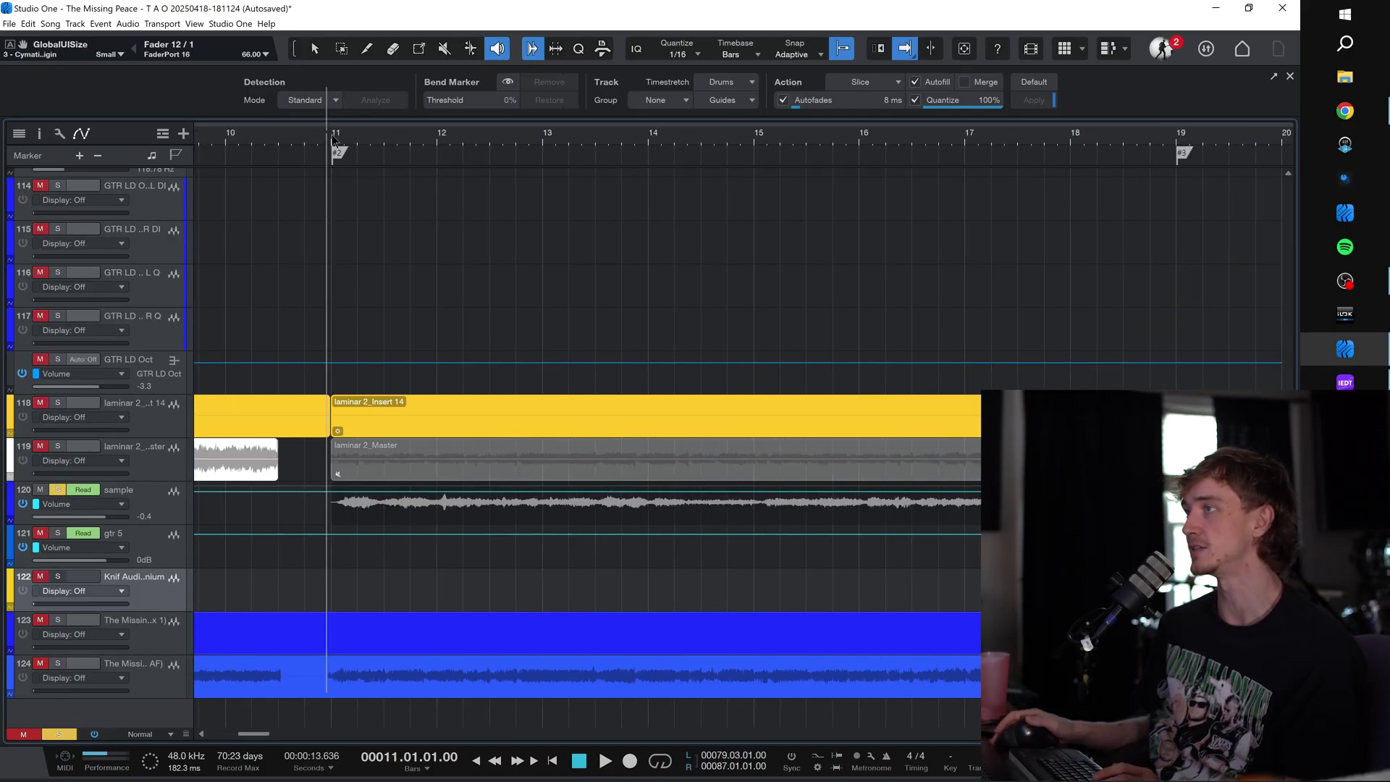
pyautogui.scroll(-4, 333, 139)
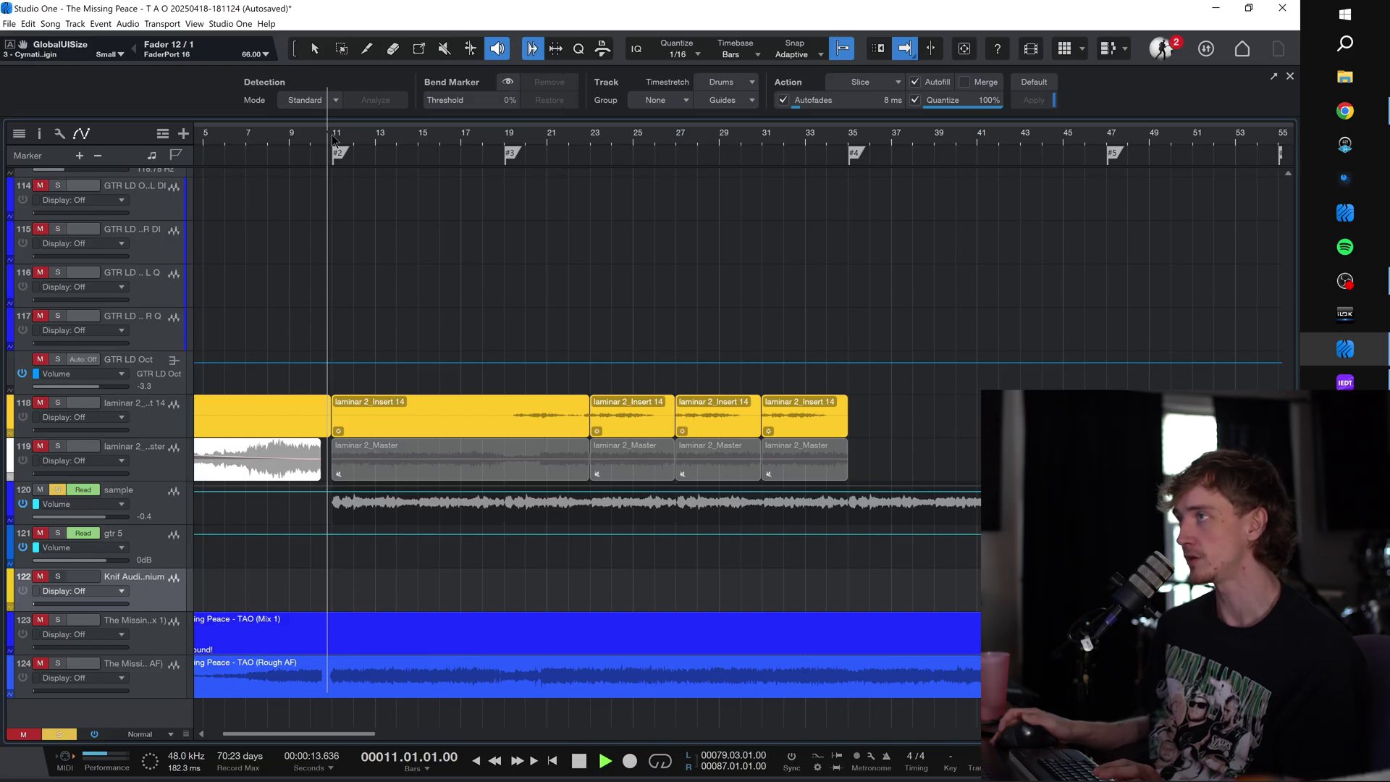
pyautogui.press('space')
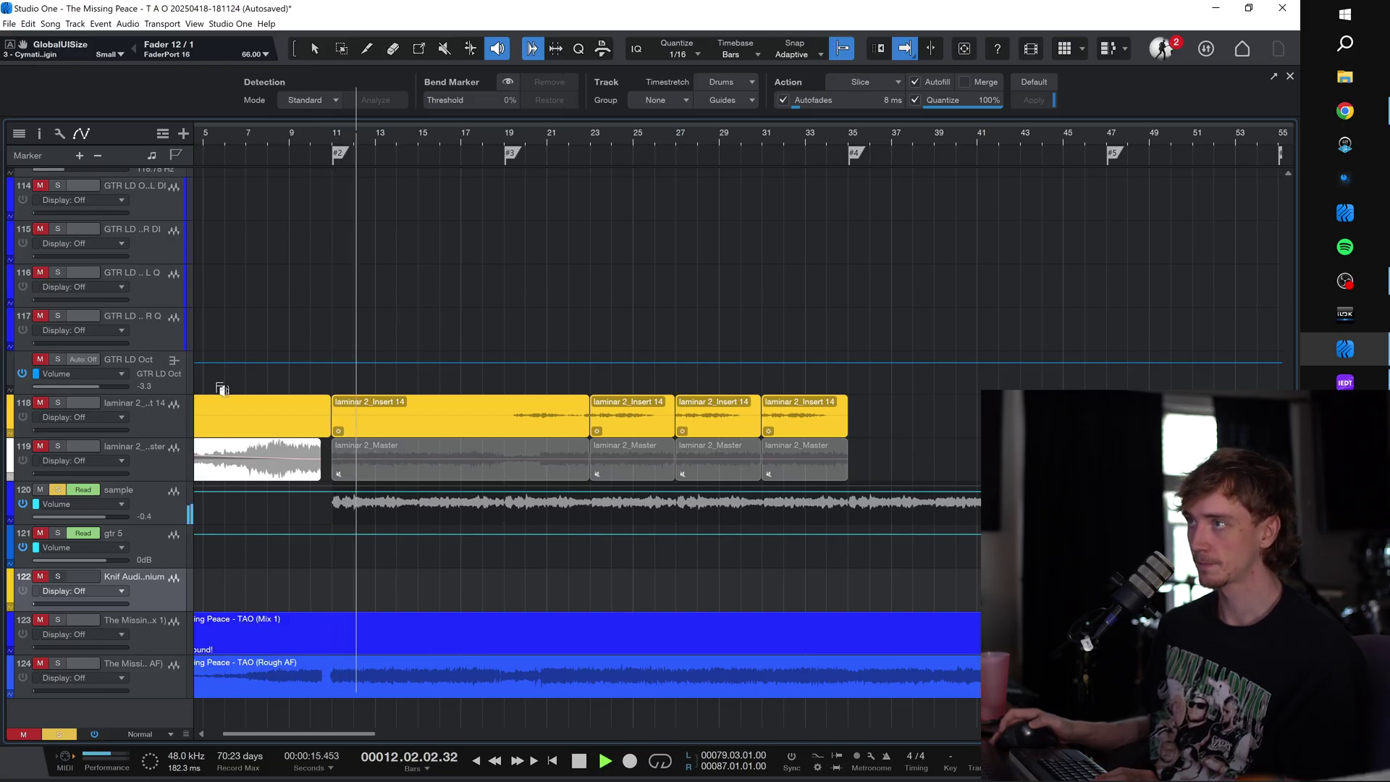
# Step: Show the sample track's channel in the mixer and bypass all its inserts while it plays
pyautogui.press('Up')
pyautogui.press('Up')
pyautogui.press('F3')
pyautogui.press('t')
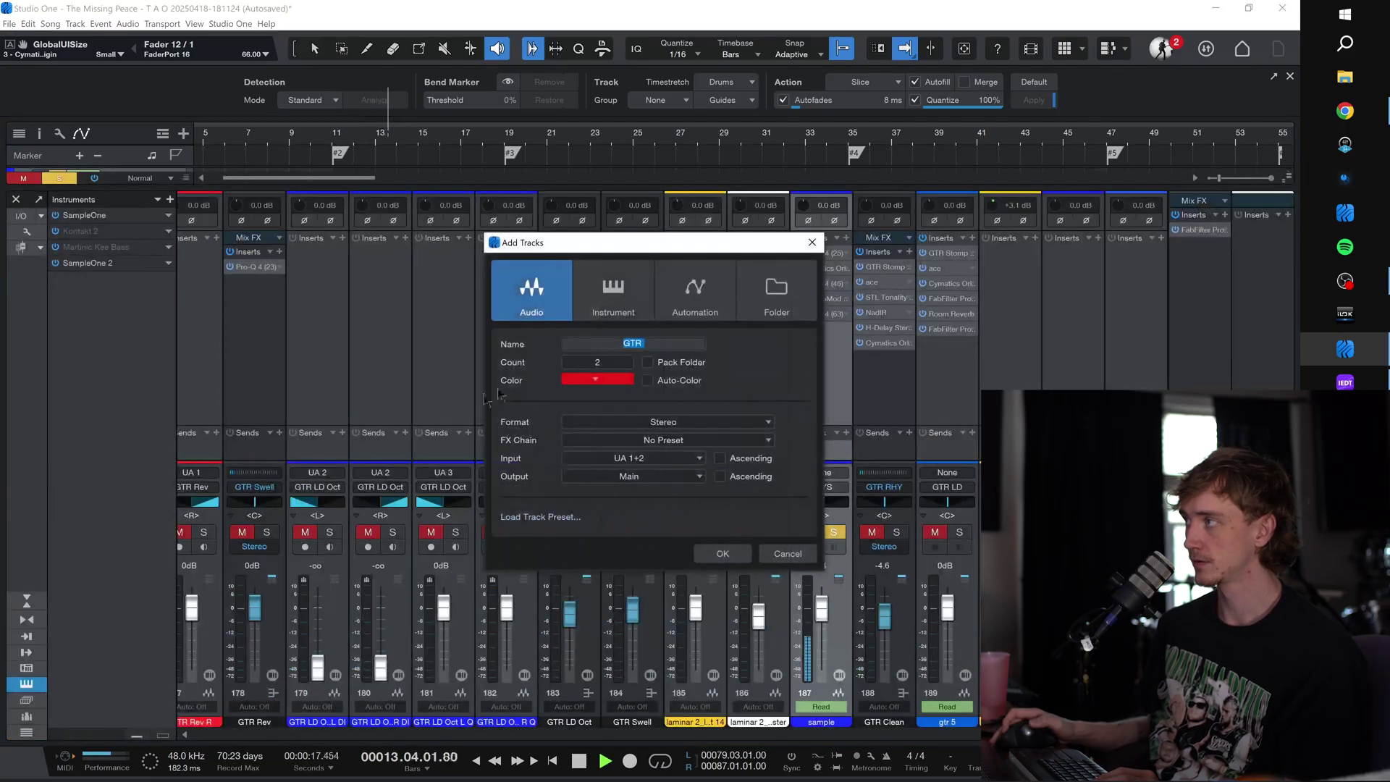
pyautogui.click(790, 552)
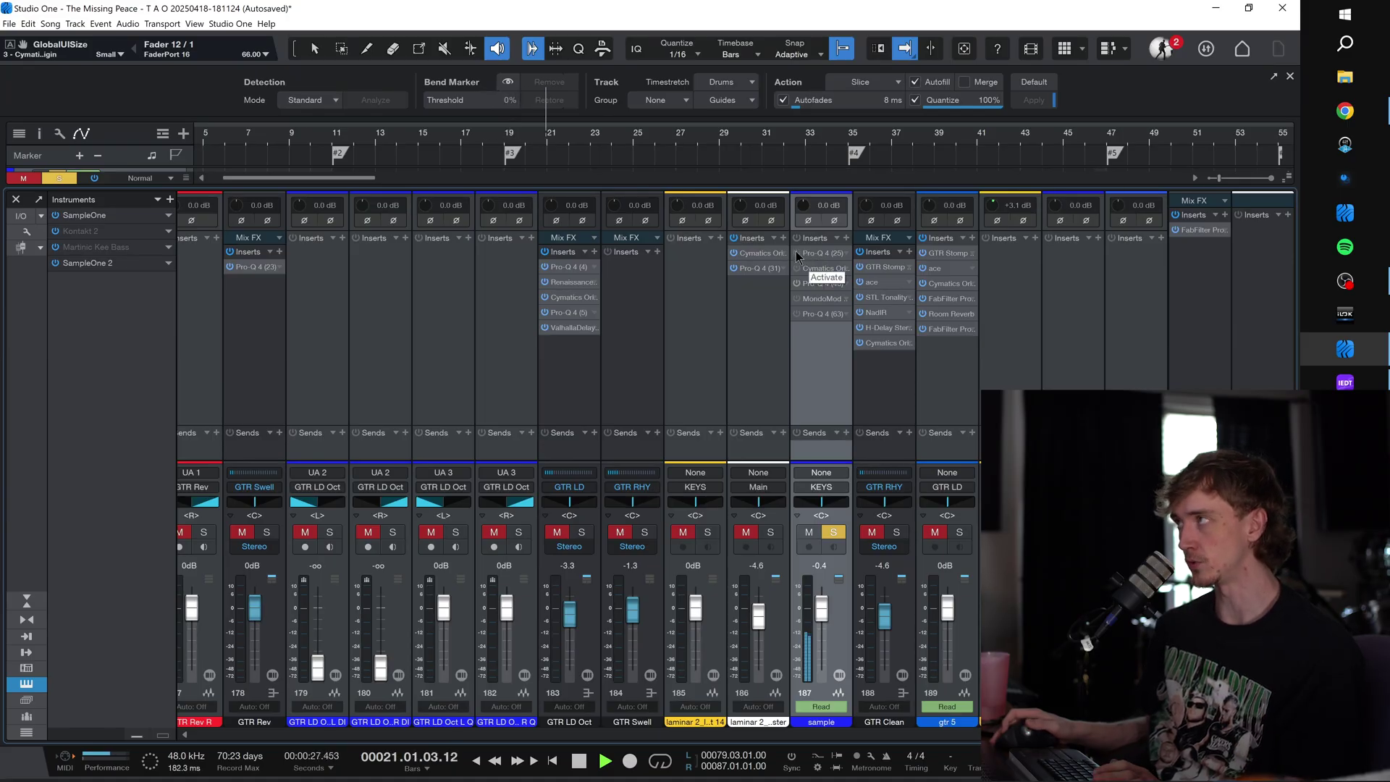
# Step: Activate the Pro-Q 4 (25), Cymatics Origin, Pro-Q 4 (46) and MondoMod Stereo inserts on the sample channel in turn, viewing each one's settings
pyautogui.click(815, 251)
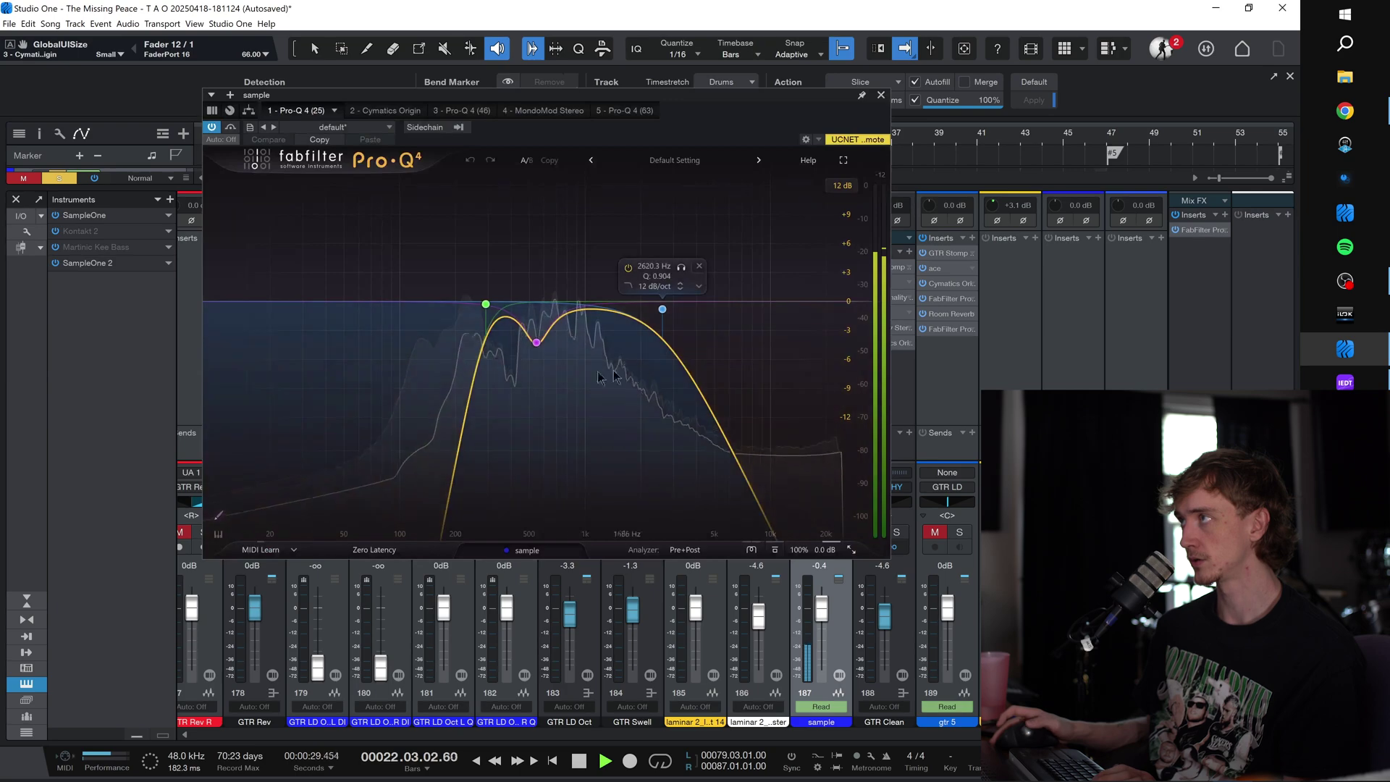
pyautogui.click(380, 110)
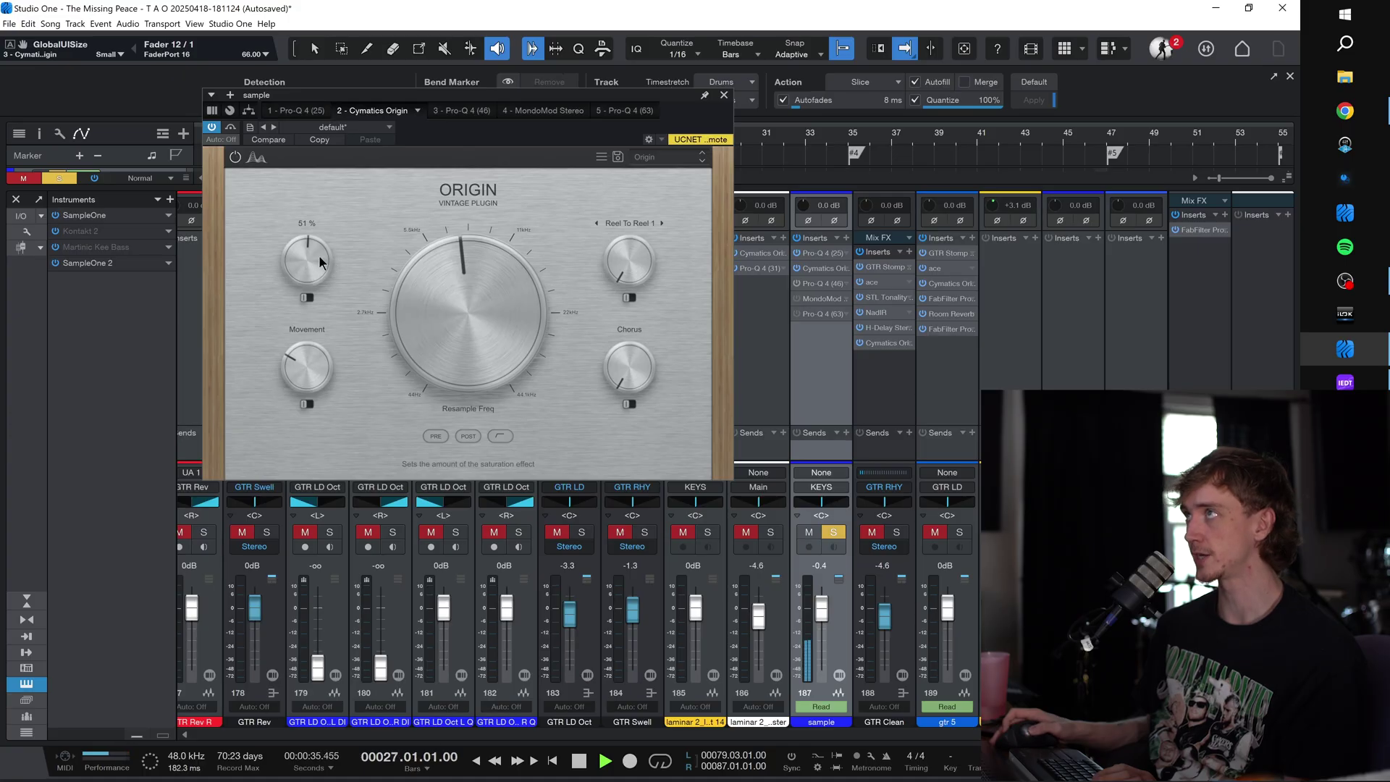
pyautogui.click(461, 111)
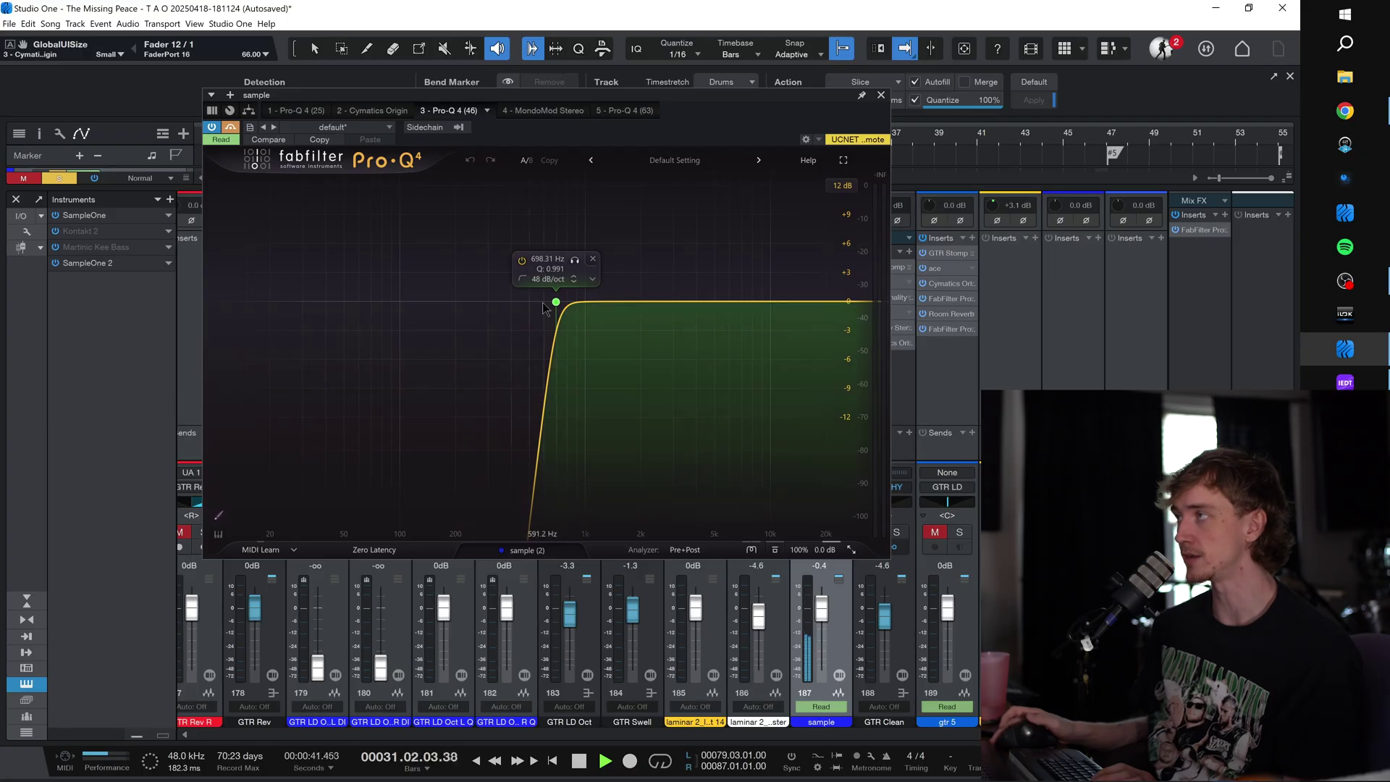
pyautogui.click(545, 112)
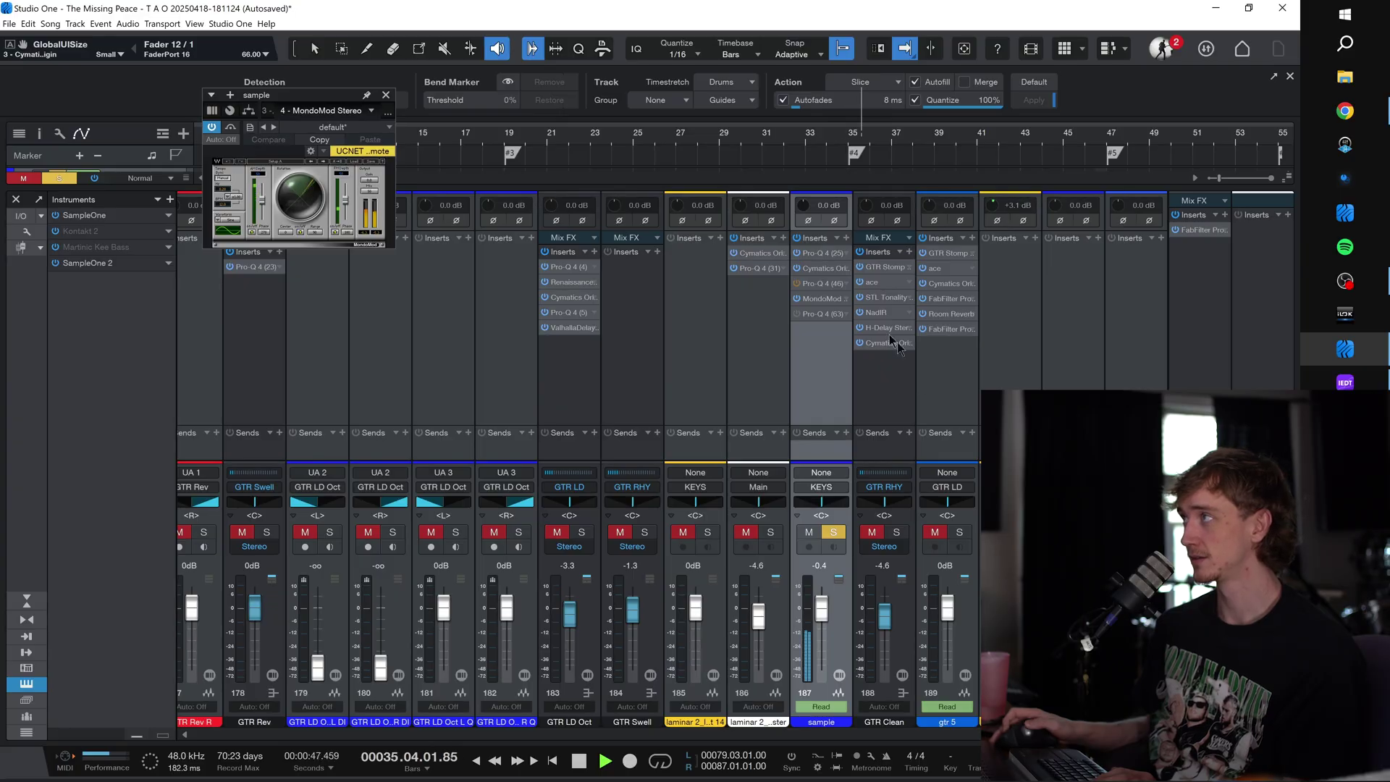
# Step: Activate the Pro-Q 4 (63) insert on the sample channel, view its curve and return to the arrangement
pyautogui.click(818, 313)
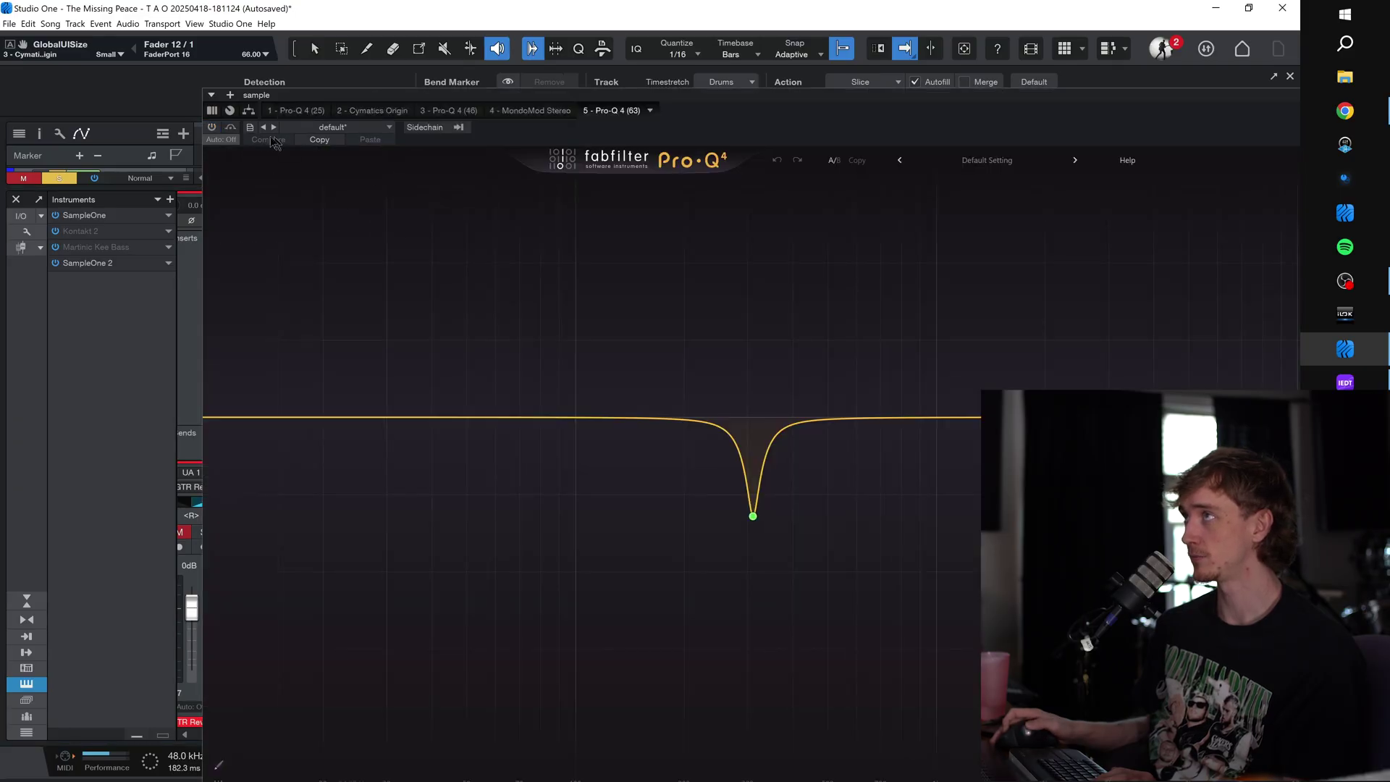
pyautogui.click(211, 127)
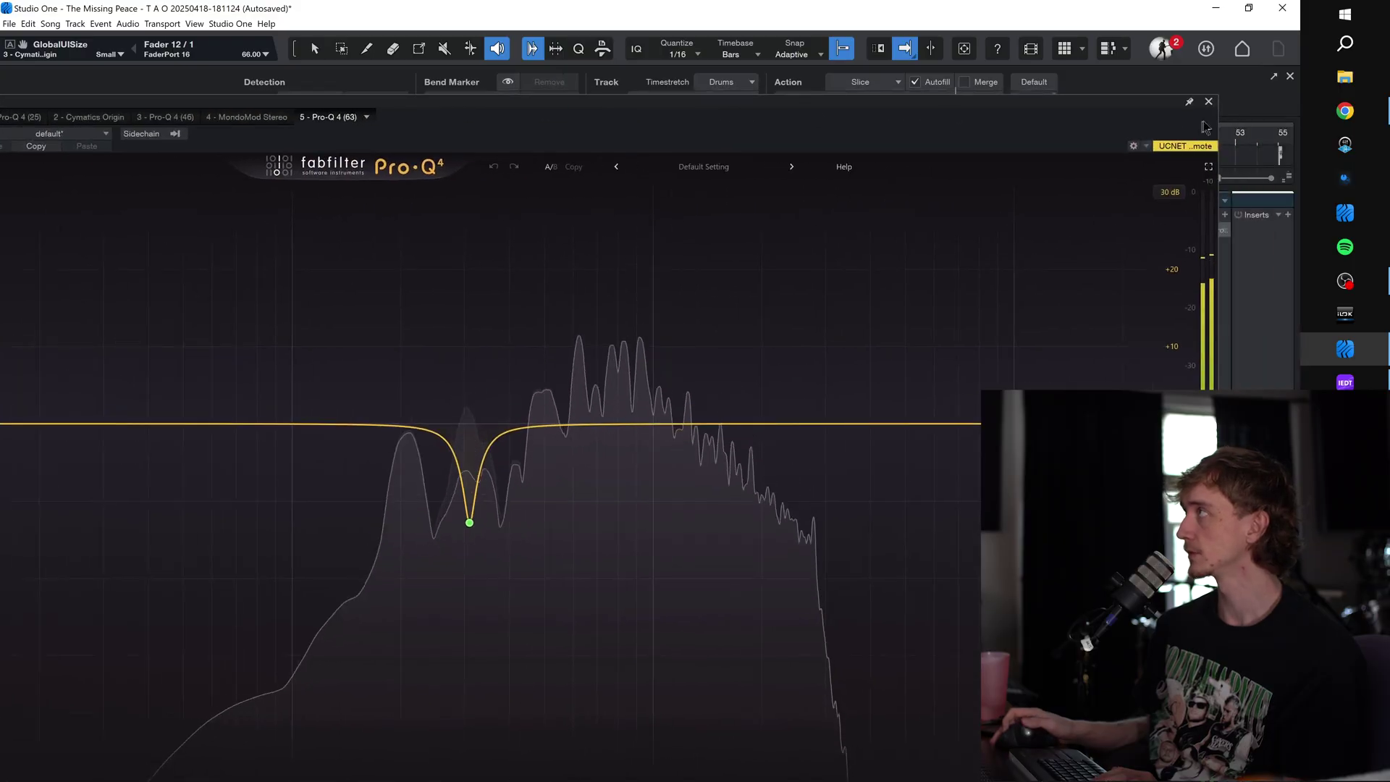
pyautogui.press('F3')
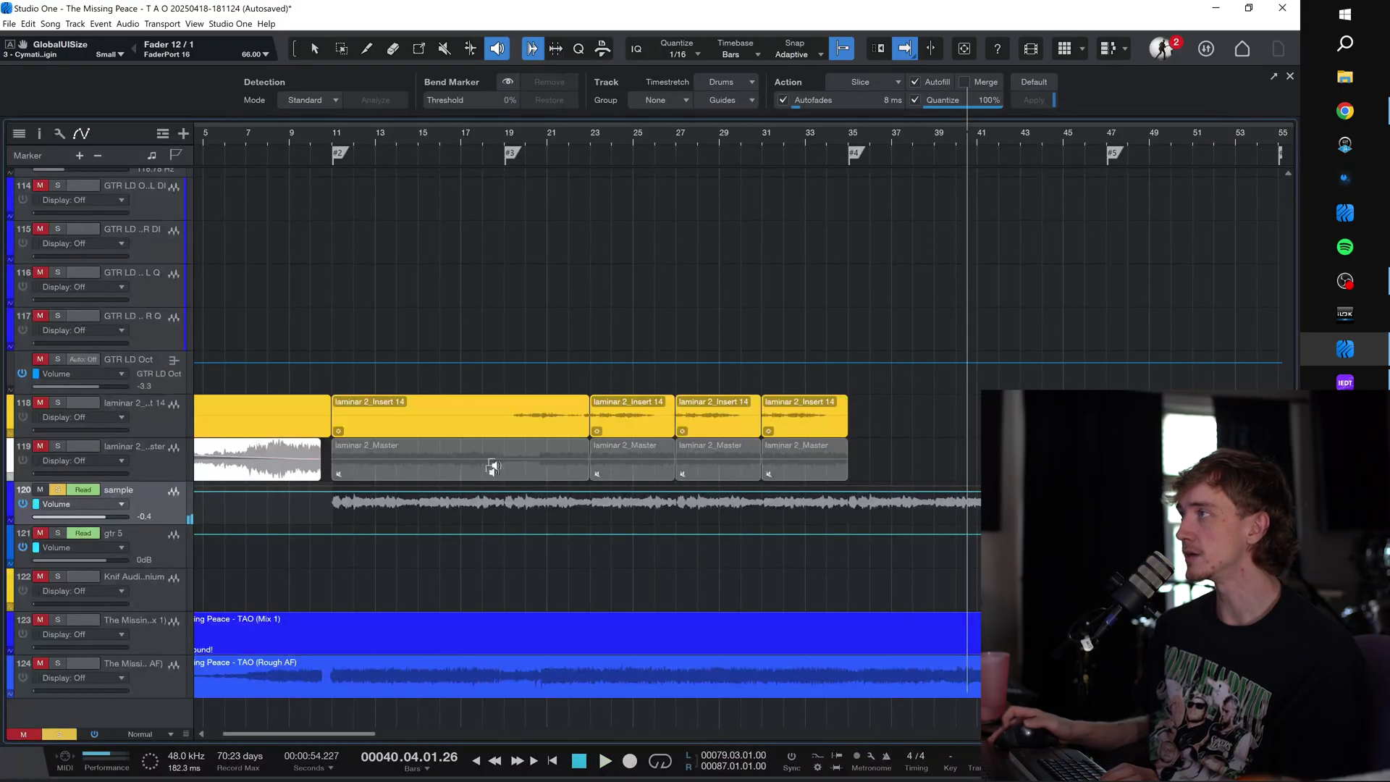
# Step: Solo the laminar 2_Insert 14 track together with sample, play both from about bar 20 and hide the track automation
pyautogui.click(528, 423)
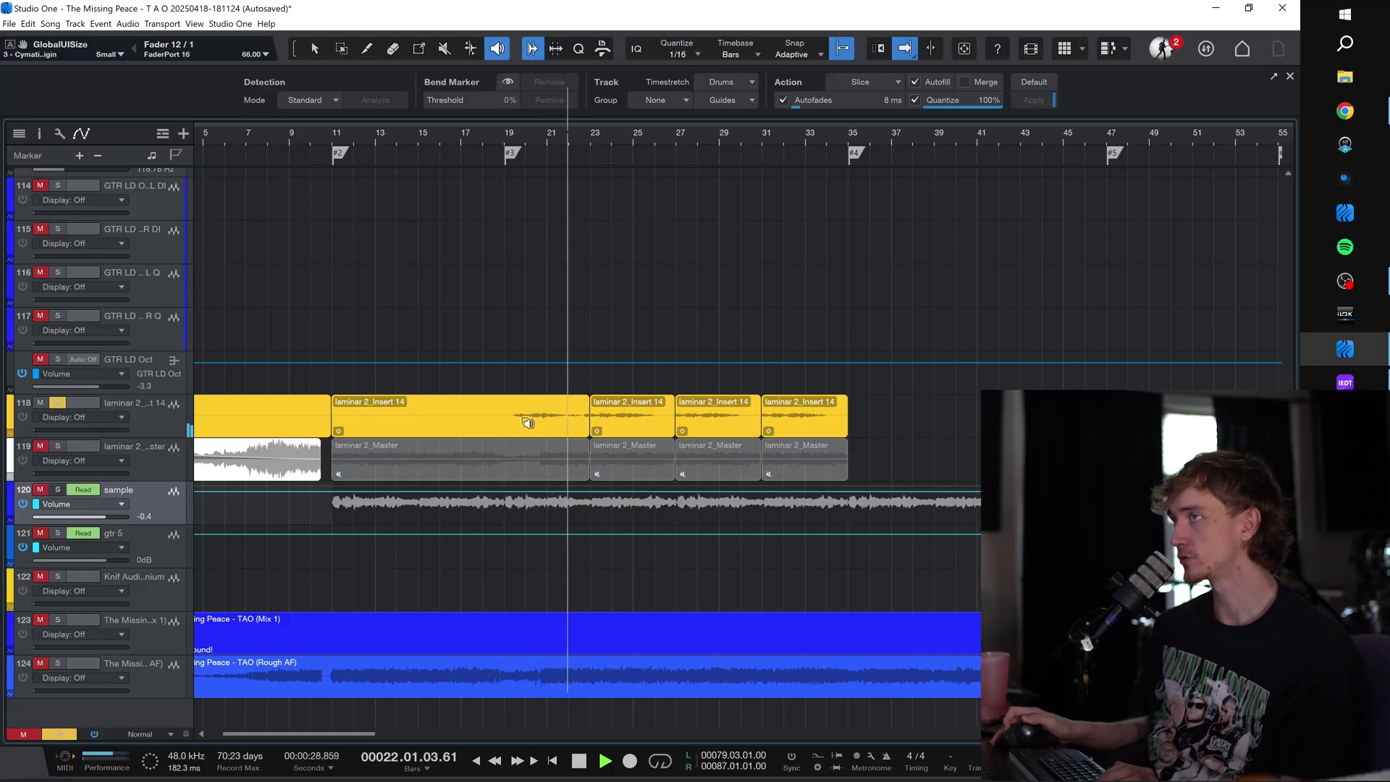
pyautogui.moveTo(527, 423); pyautogui.dragTo(528, 423)
pyautogui.click(59, 404)
pyautogui.press('space')
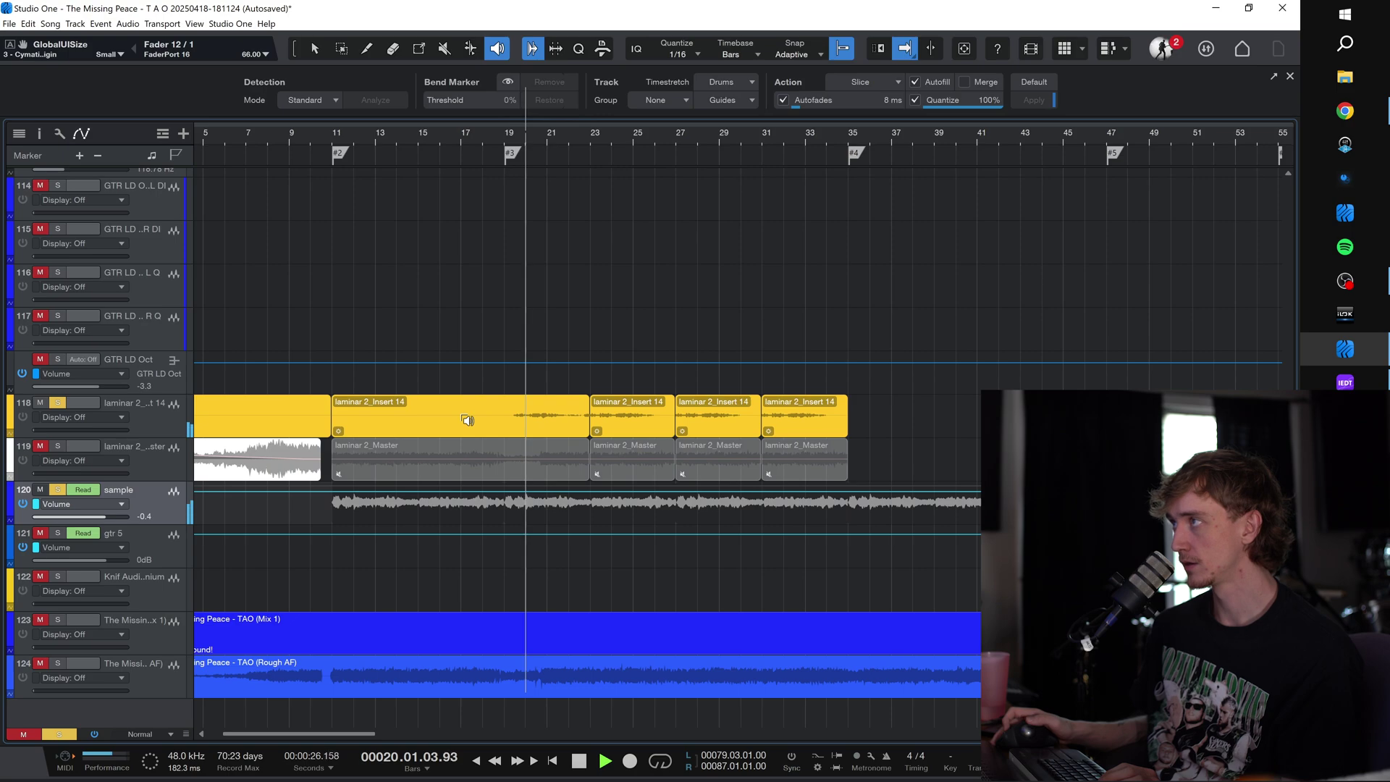
pyautogui.press('a')
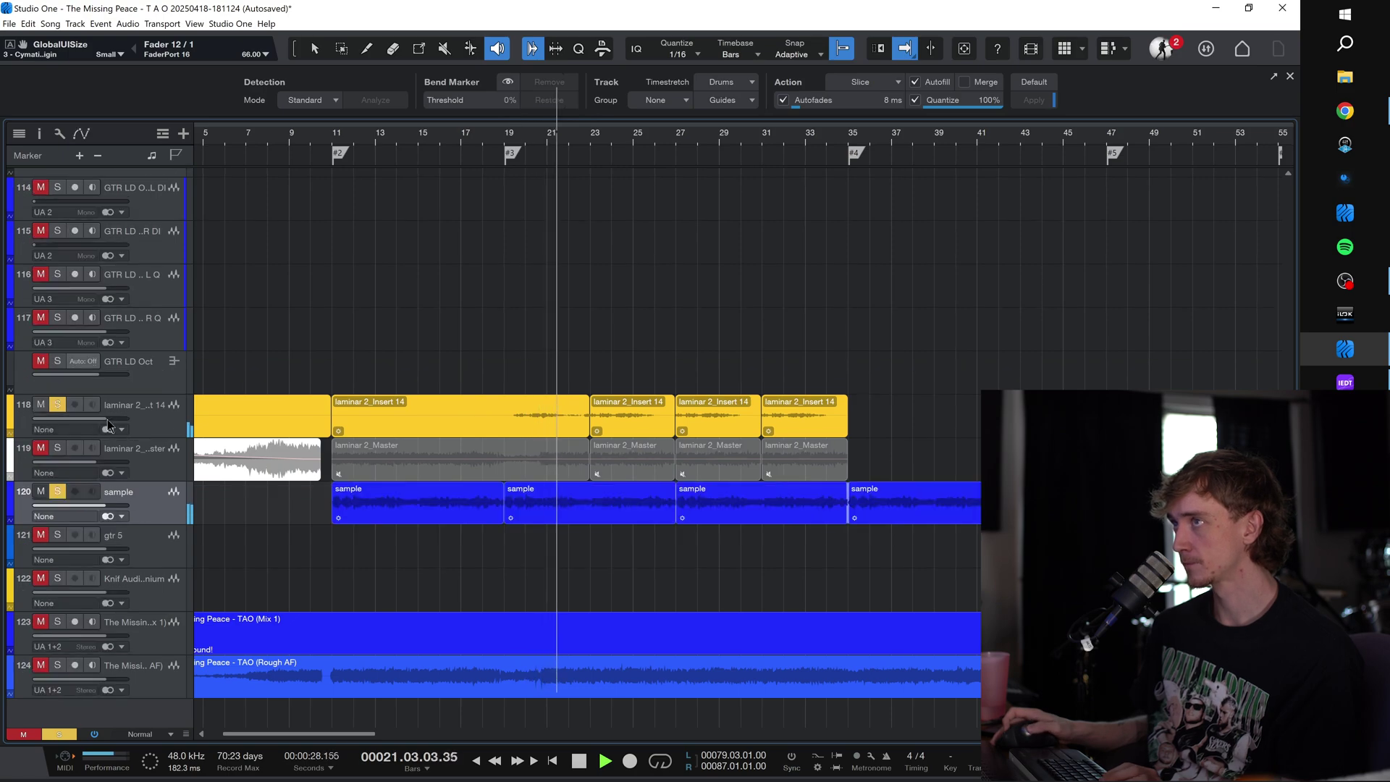
pyautogui.moveTo(107, 419)
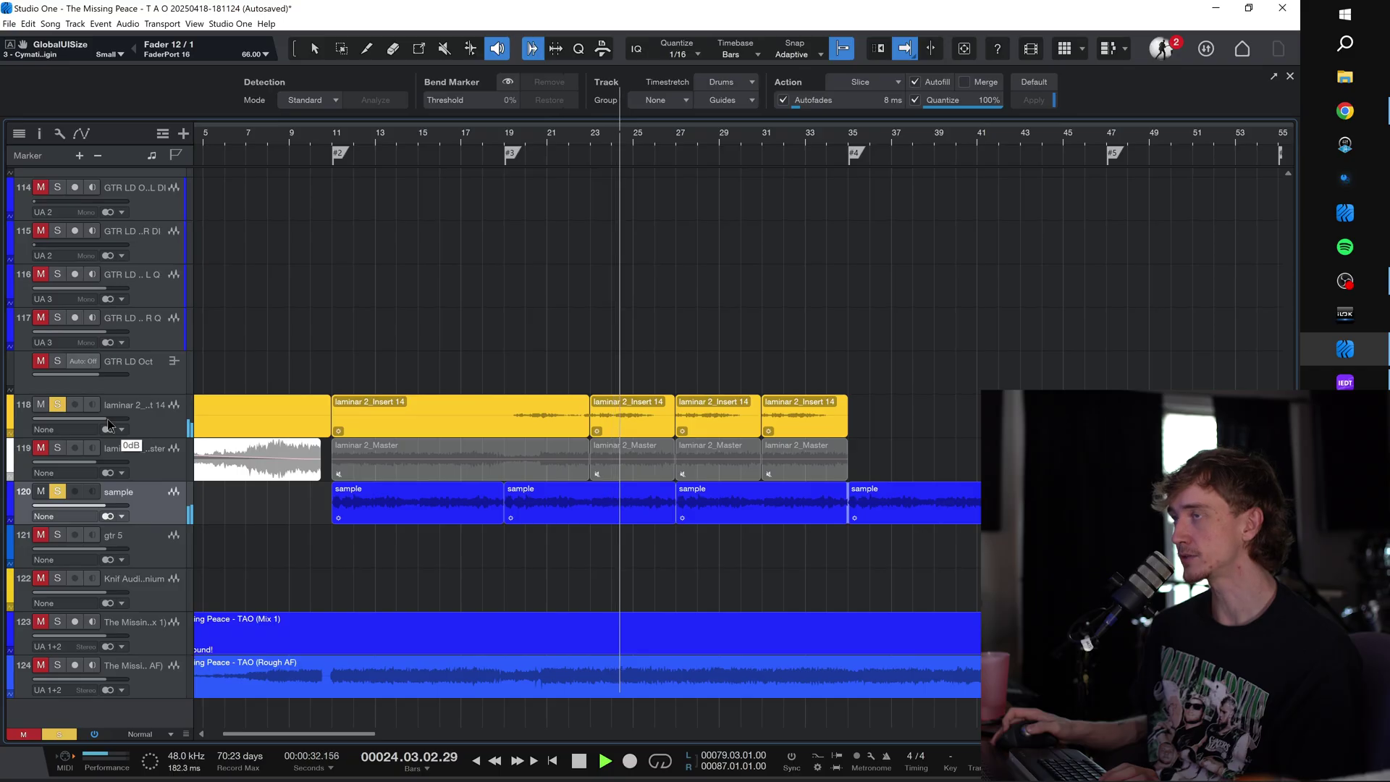
# Step: Select all events on the laminar 2_Insert 14 track and raise their gain by about 2.7 dB
pyautogui.press('1')
pyautogui.hotkey('shift', 'f')
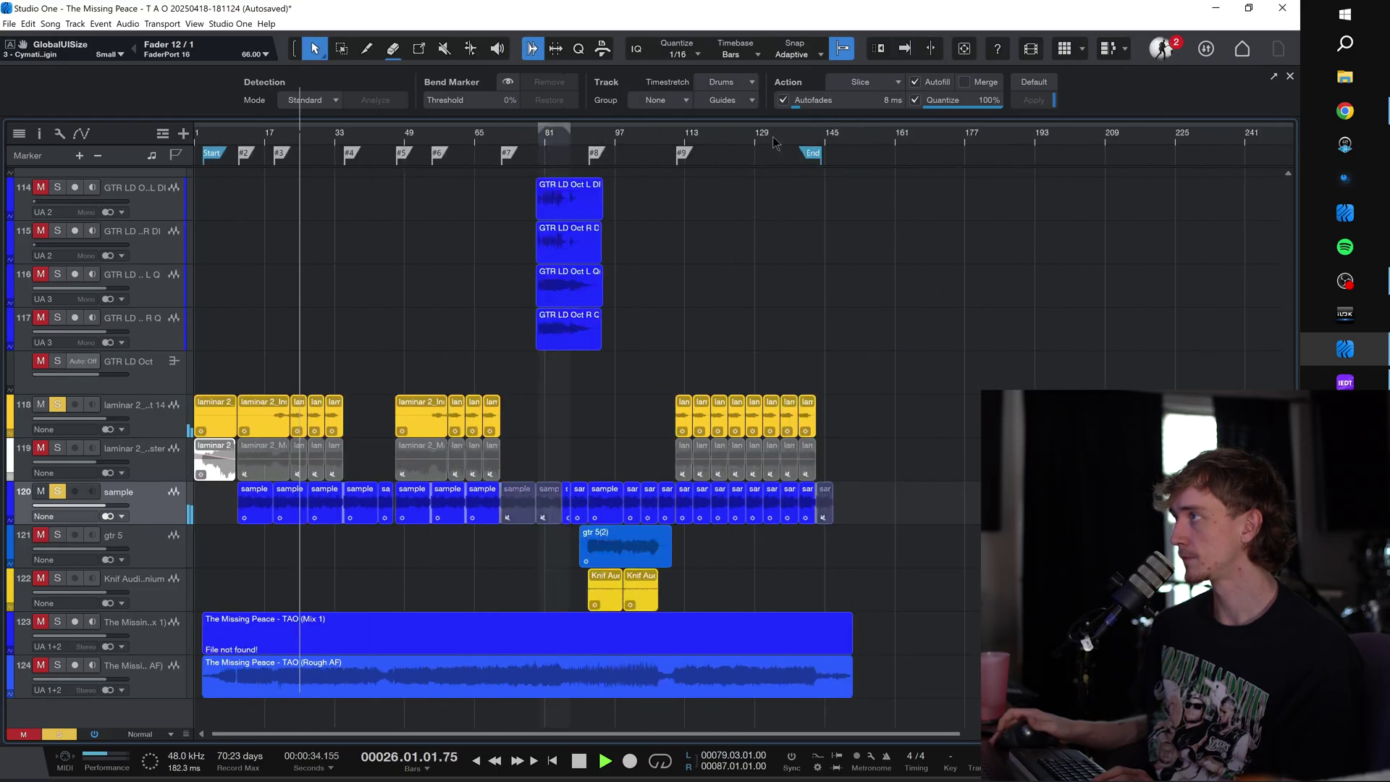
pyautogui.moveTo(858, 439)
pyautogui.mouseDown()
pyautogui.moveTo(376, 315)
pyautogui.moveTo(210, 384)
pyautogui.moveTo(261, 397)
pyautogui.moveTo(262, 381)
pyautogui.mouseUp()
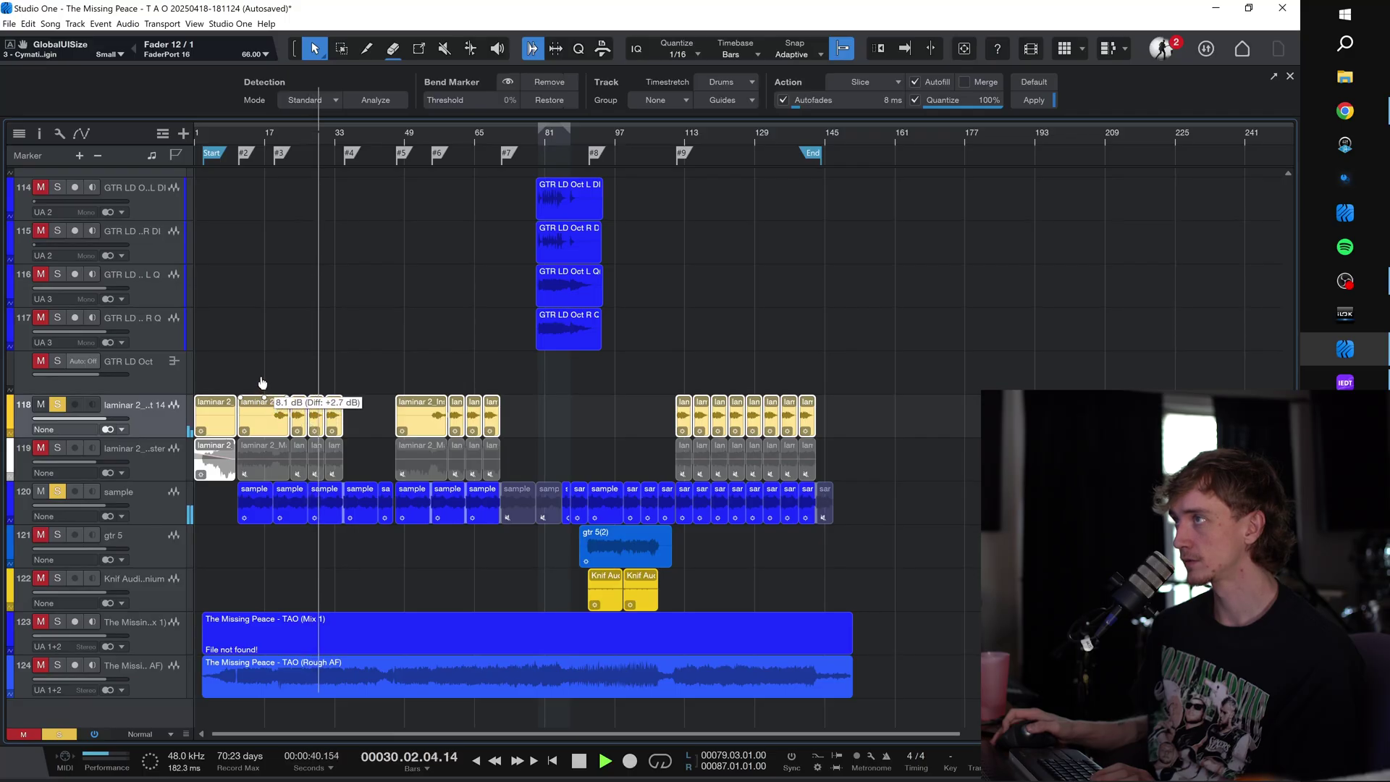
pyautogui.press('space')
# Step: Solo the drum, bass and guitar tracks together, leaving out the vocals, and play them from about bar 33
pyautogui.scroll(10, 365, 564)
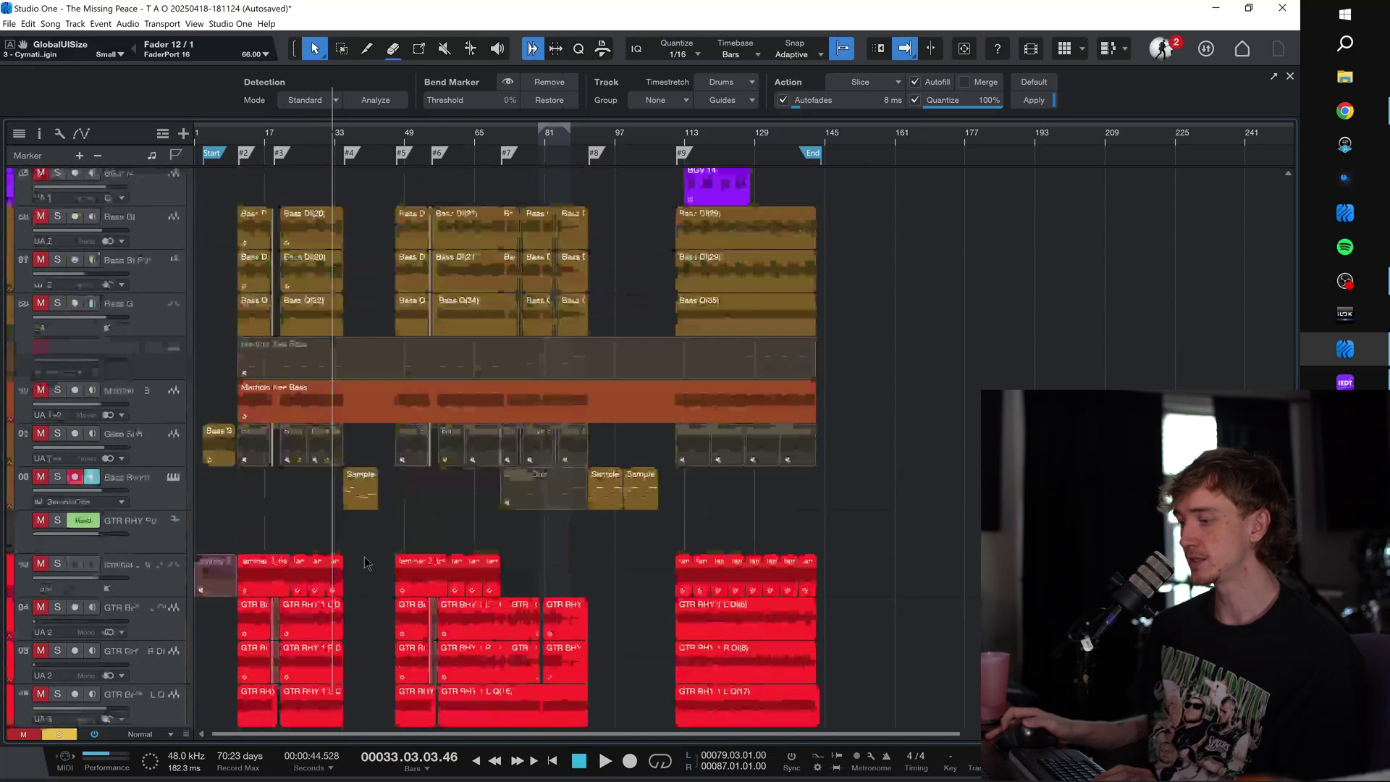
pyautogui.scroll(2, 366, 564)
pyautogui.press('m')
pyautogui.press('s')
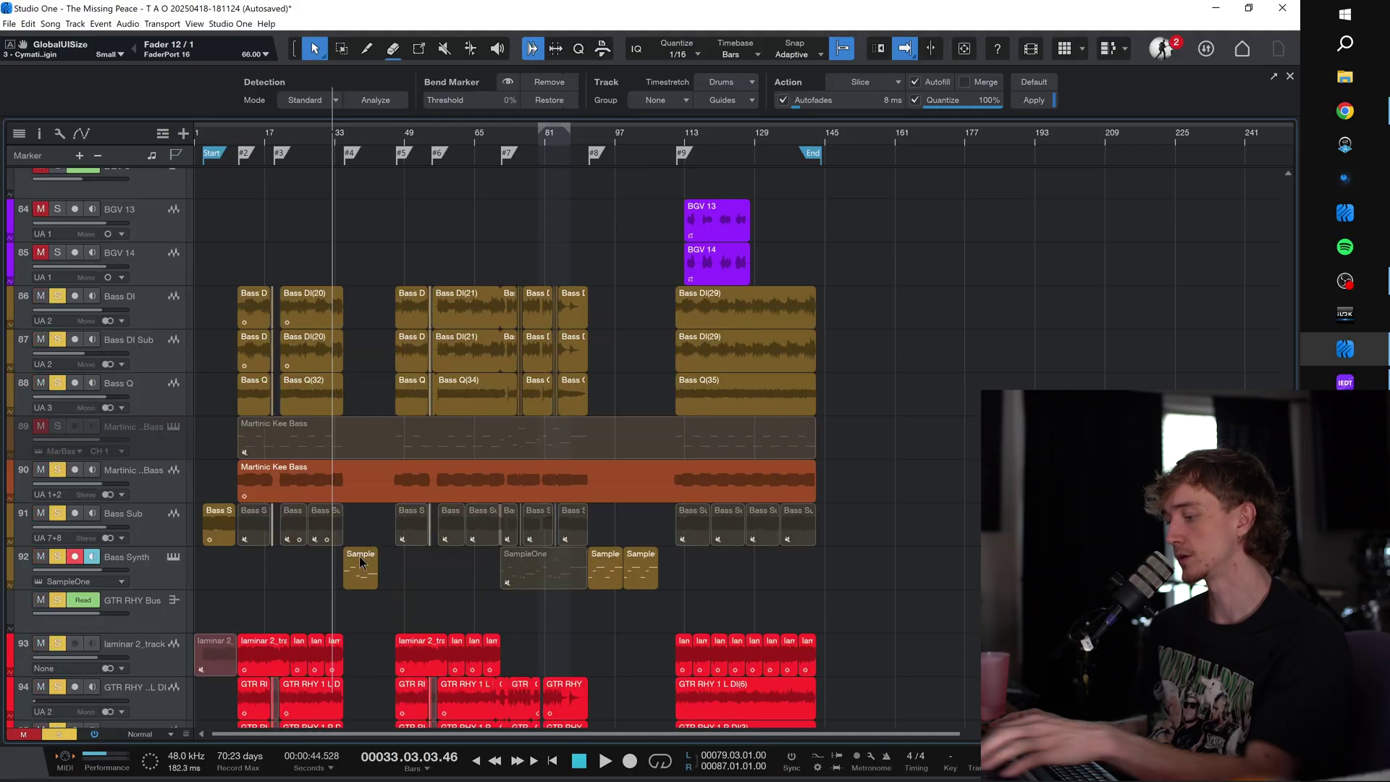
pyautogui.press('space')
pyautogui.scroll(15, 323, 414)
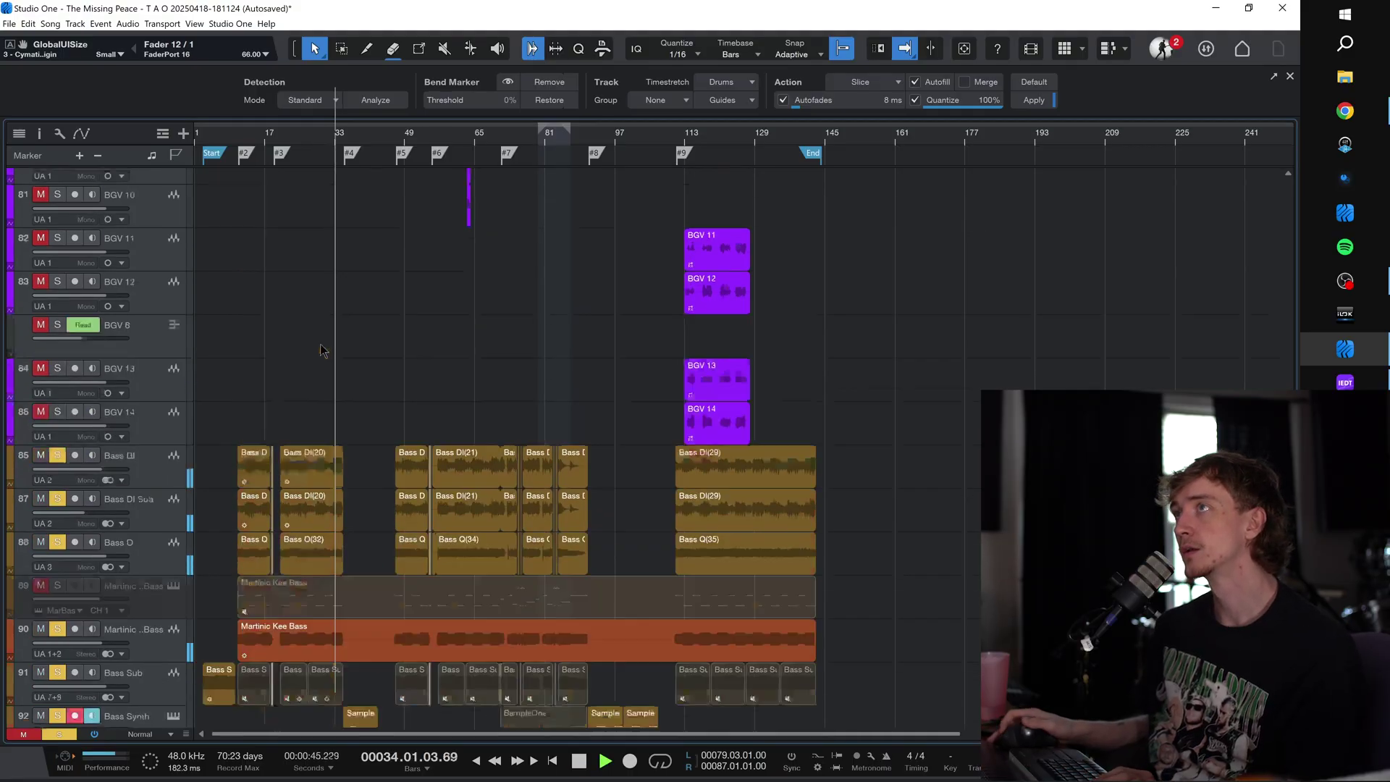
pyautogui.scroll(10, 320, 351)
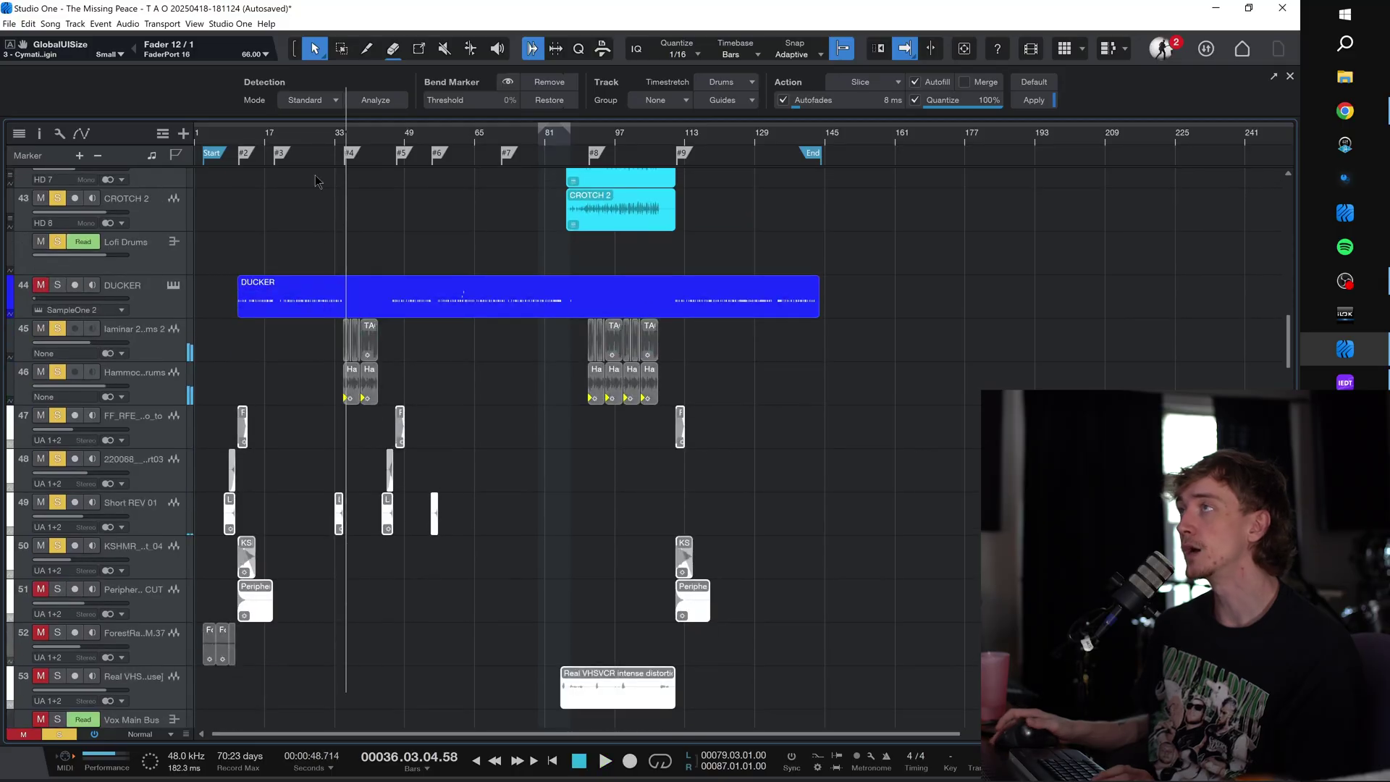
# Step: Solo the sound effect tracks from FF_RFE through Periphery Boom CUT and play them from about bar 10
pyautogui.scroll(5, 371, 282)
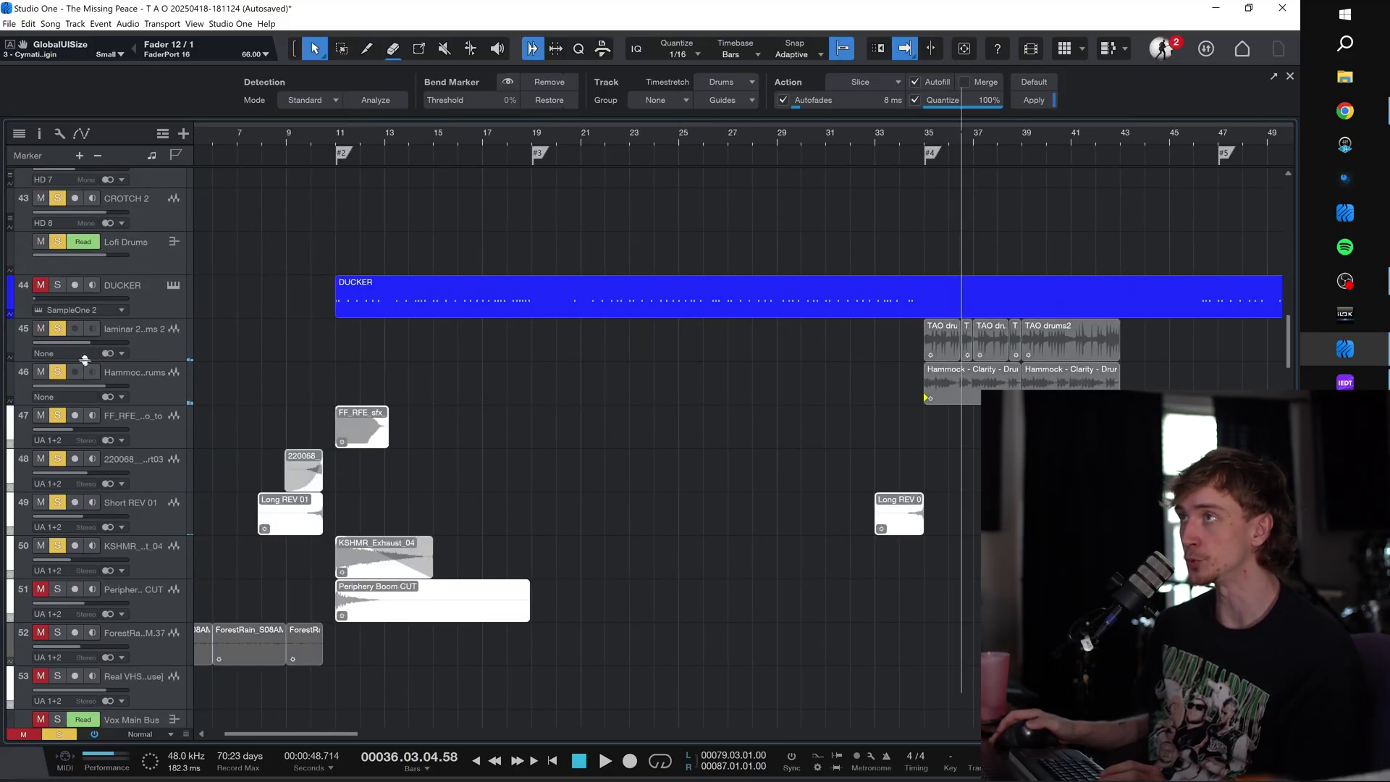
pyautogui.keyDown('shift'); pyautogui.click(156, 576); pyautogui.keyUp('shift')
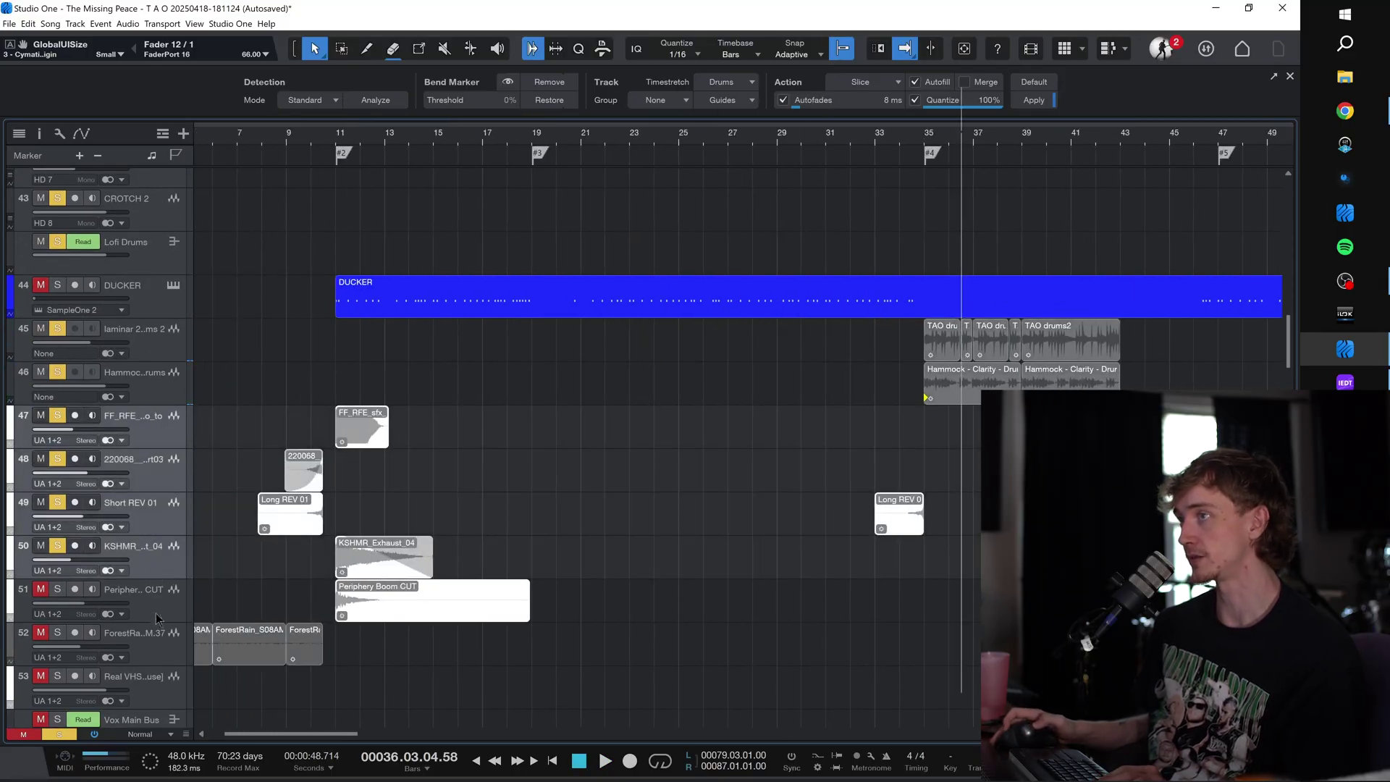
pyautogui.click(55, 587)
pyautogui.press('space')
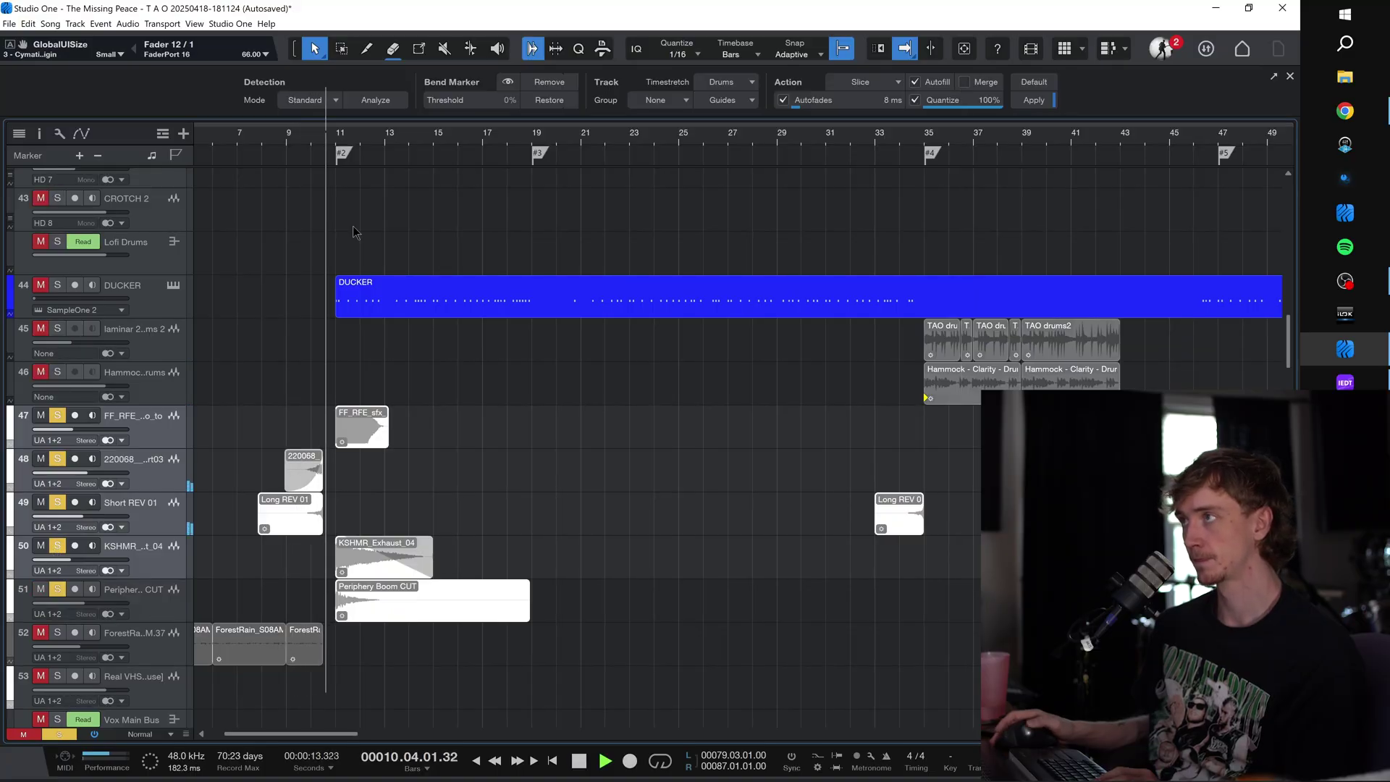
pyautogui.scroll(-3, 348, 138)
pyautogui.scroll(-2, 348, 138)
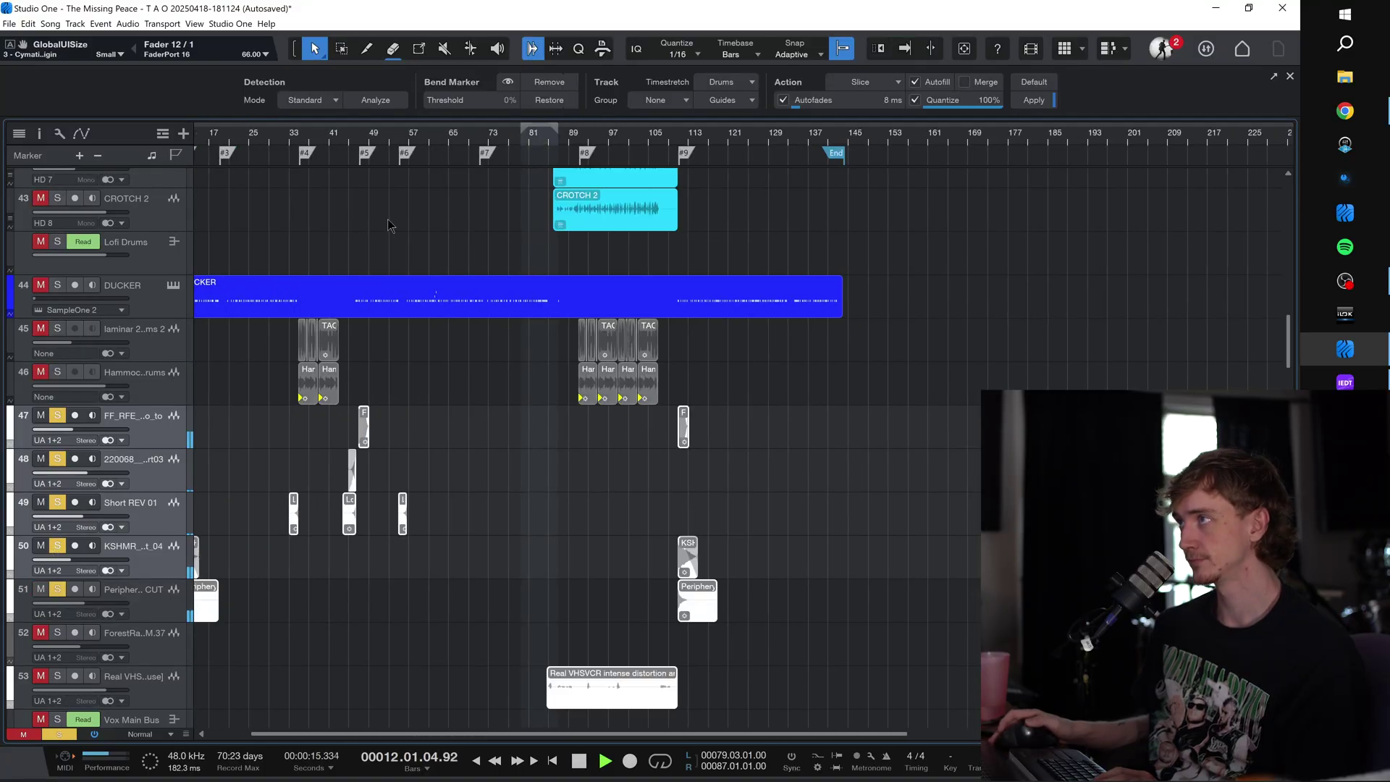
# Step: Play the soloed Real VHS track from about bar 85 and clear its solo
pyautogui.scroll(3, 345, 138)
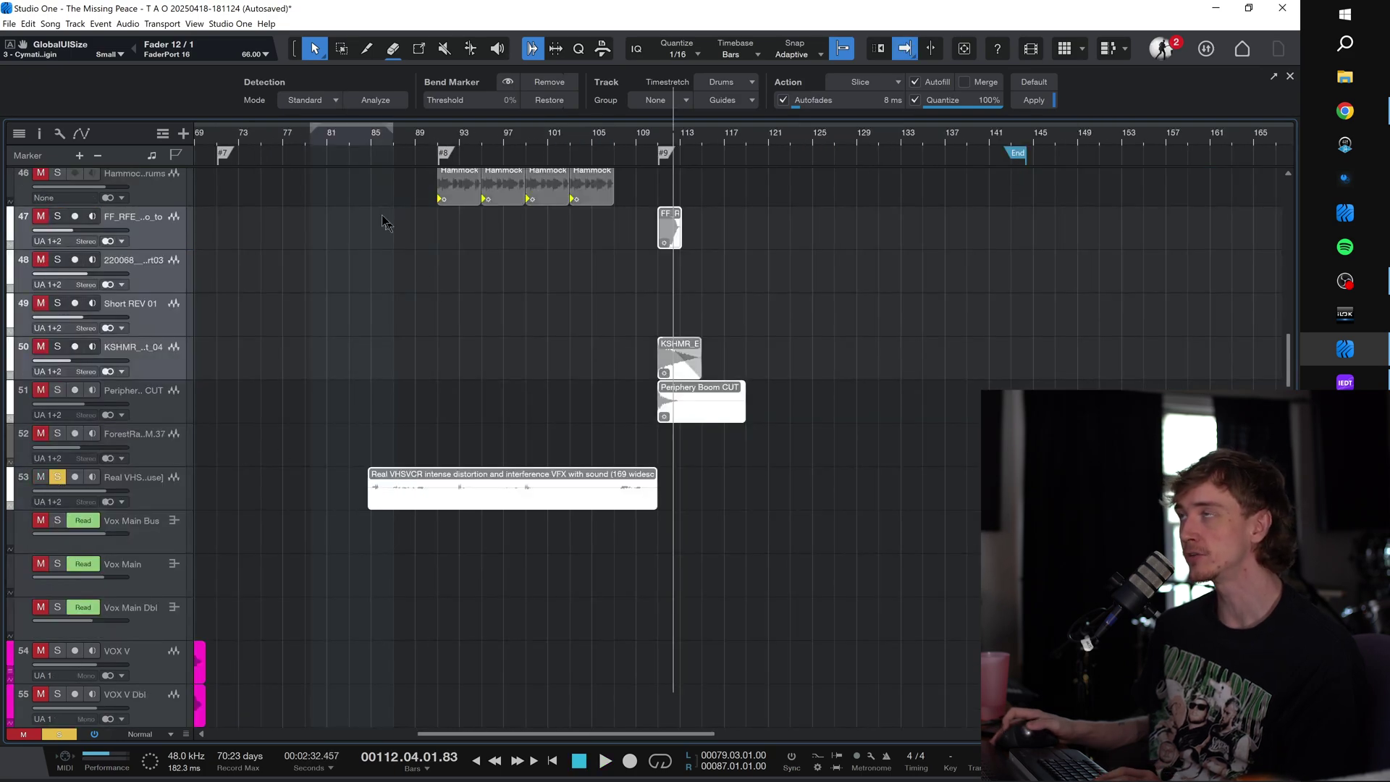
pyautogui.click(371, 137)
pyautogui.press('space')
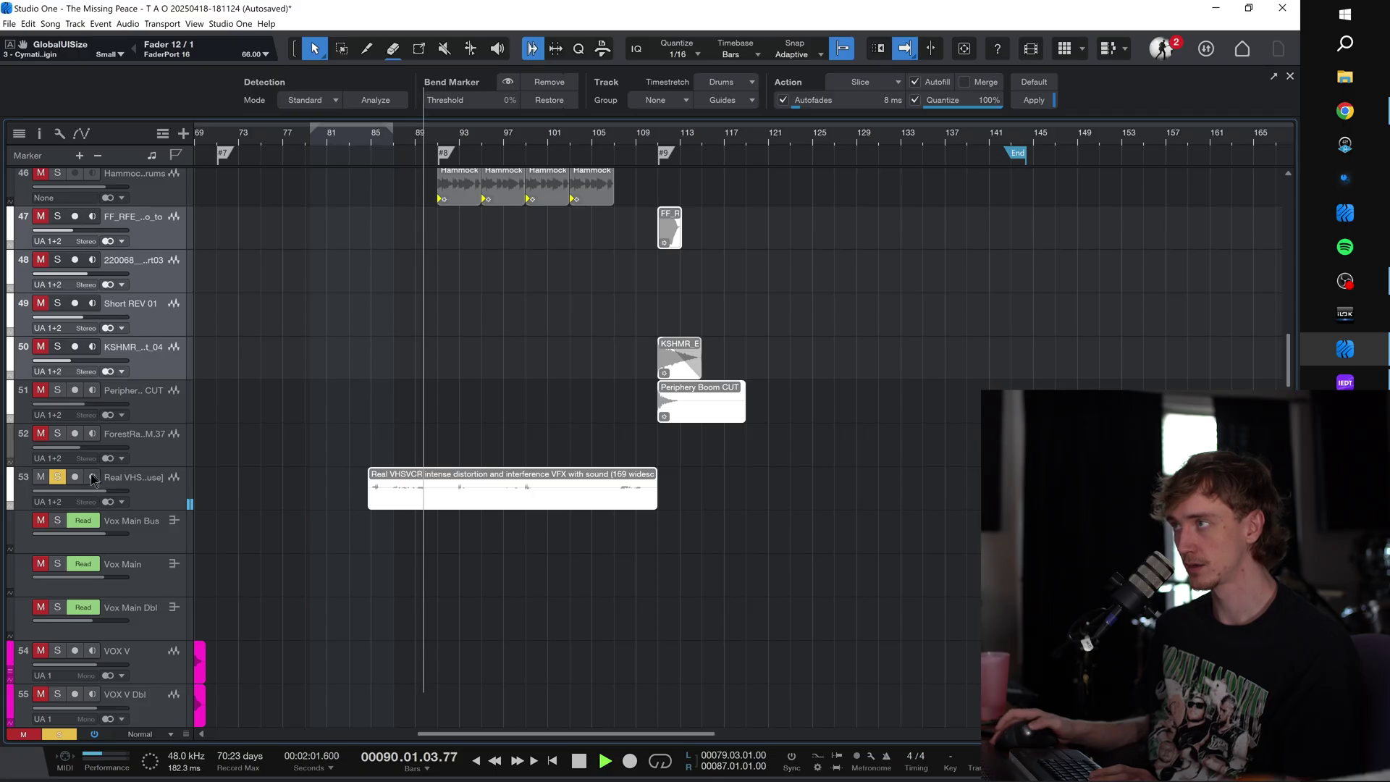
pyautogui.click(58, 477)
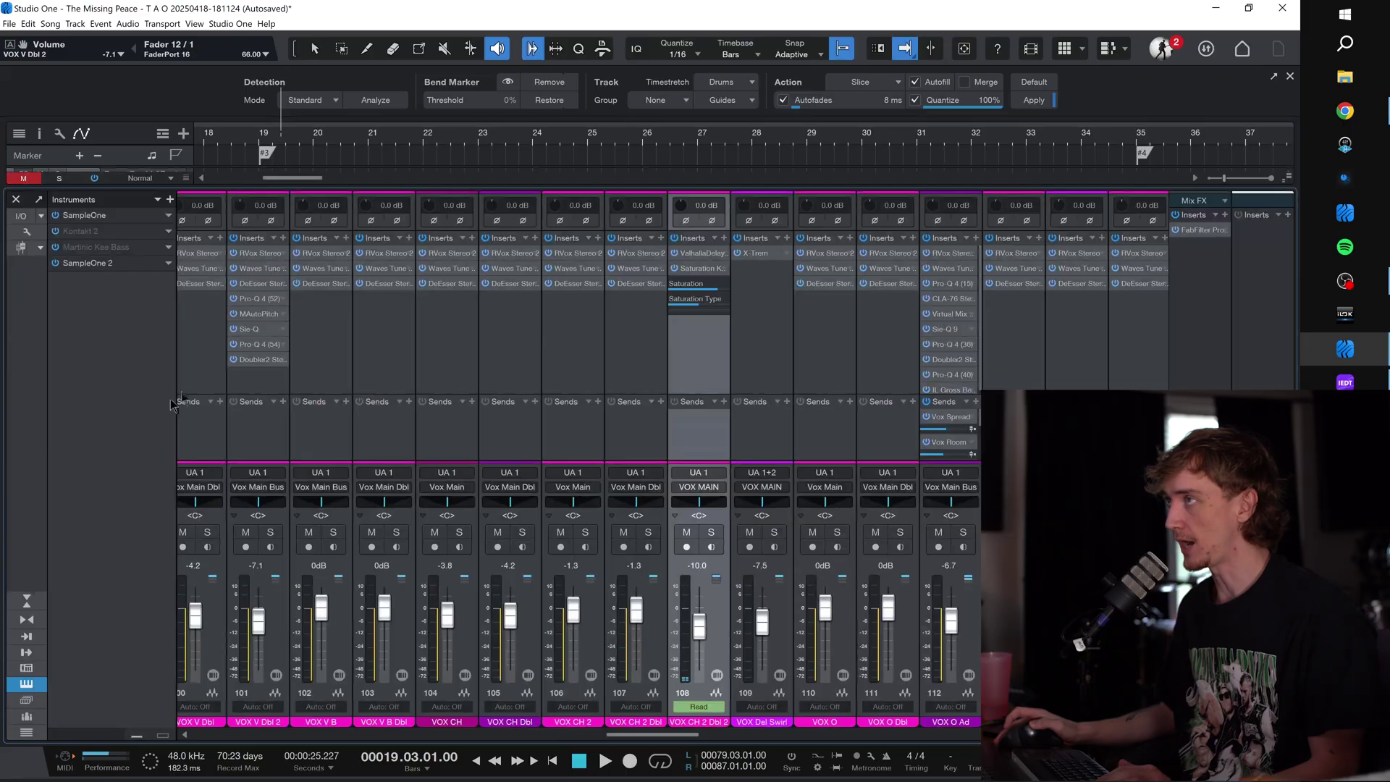
# Step: Solo the Vox Main and Vox Main Dbl buses in the mixer and play the vocals from about bar 19
pyautogui.moveTo(654, 736); pyautogui.dragTo(619, 738)
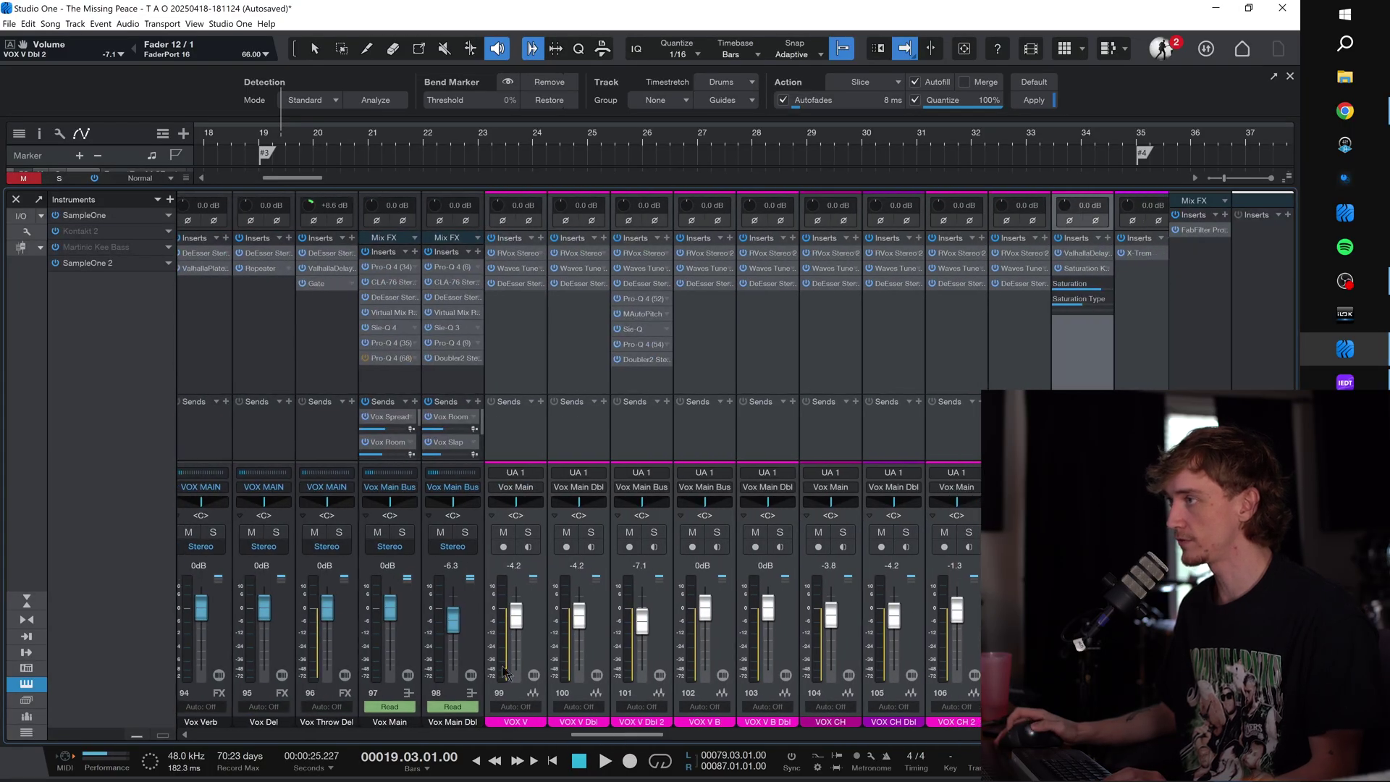
pyautogui.click(418, 619)
pyautogui.click(467, 617)
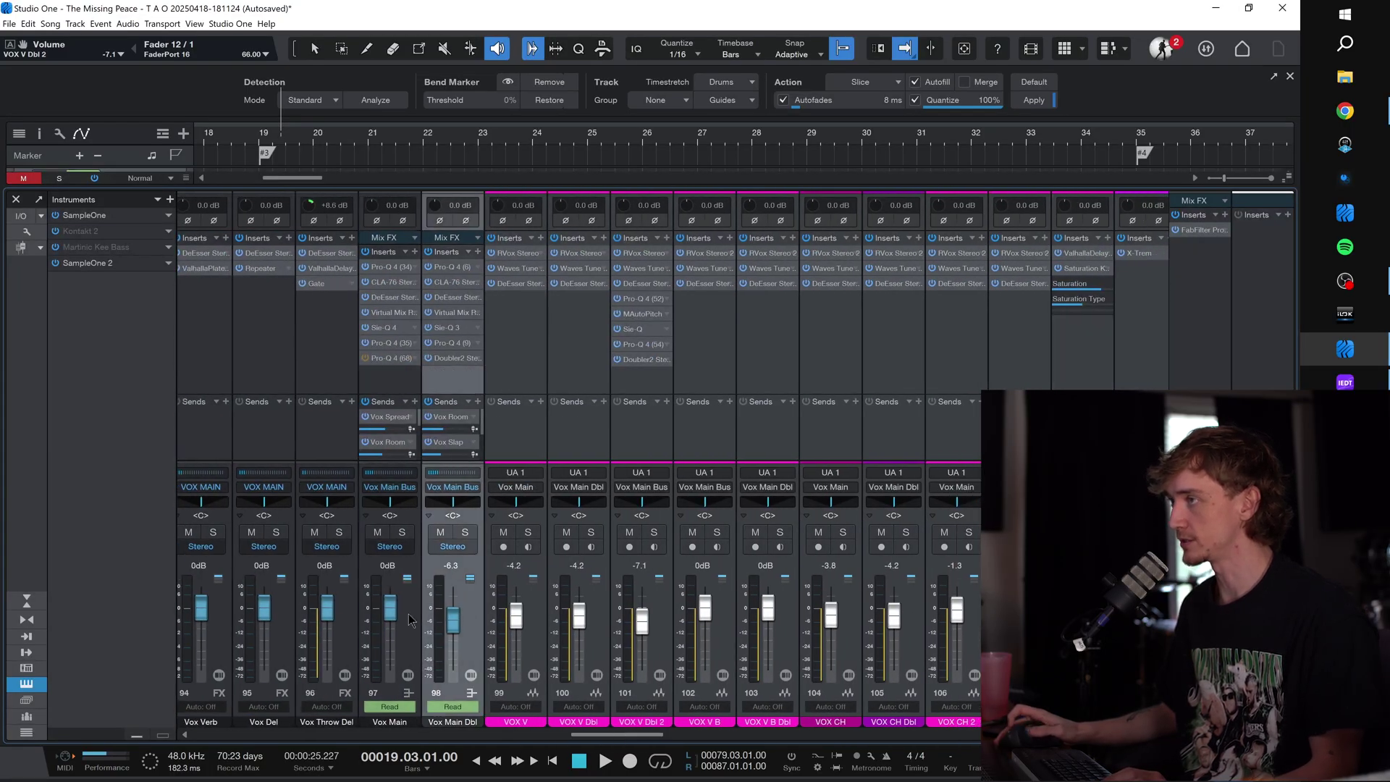
pyautogui.click(423, 621)
pyautogui.click(478, 624)
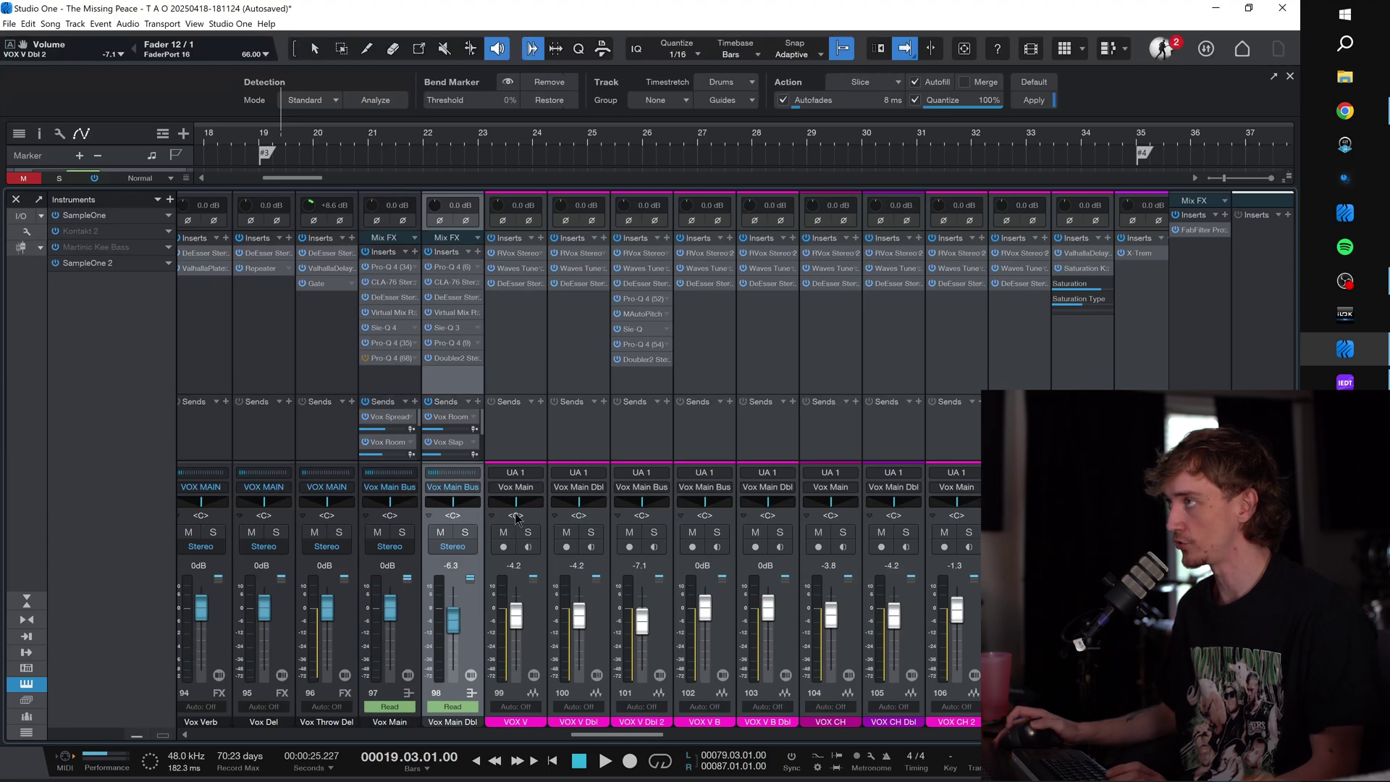
pyautogui.click(403, 533)
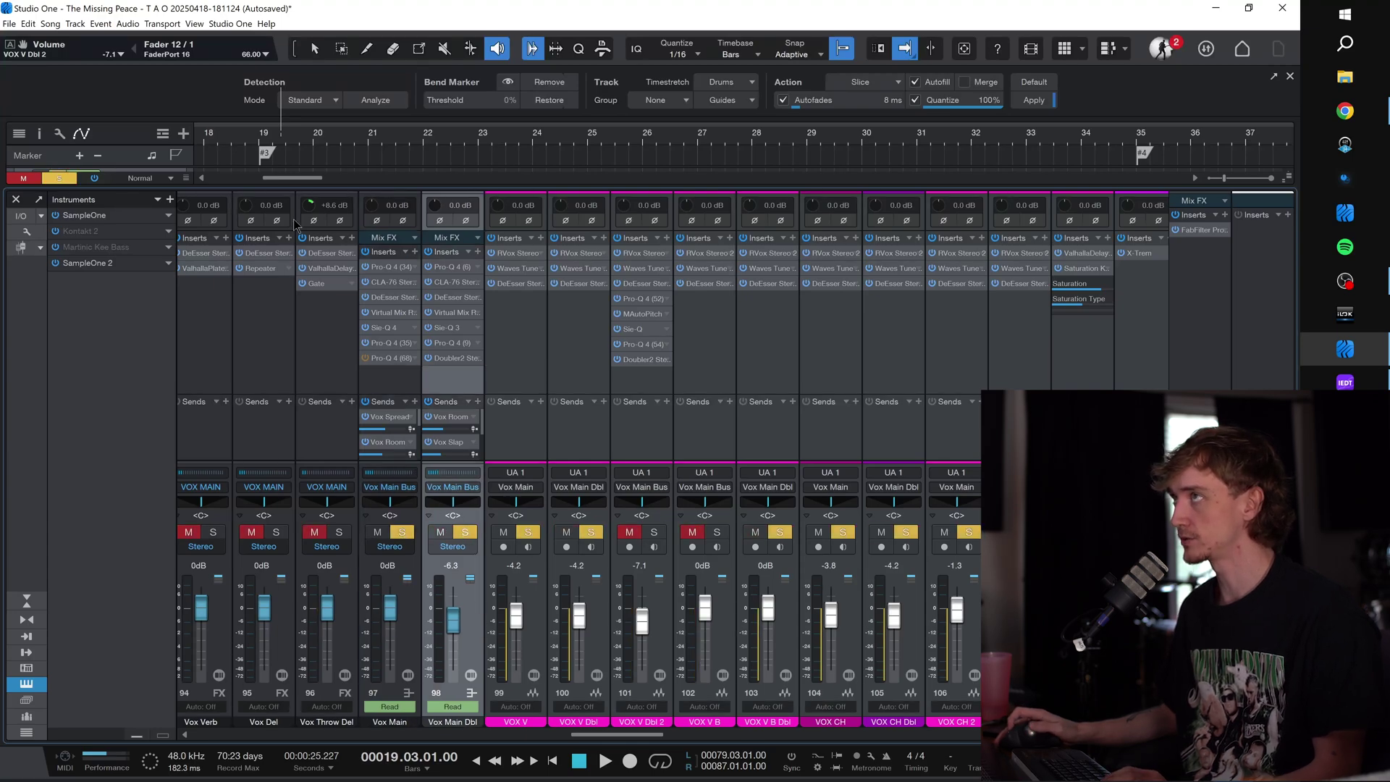
pyautogui.press('space')
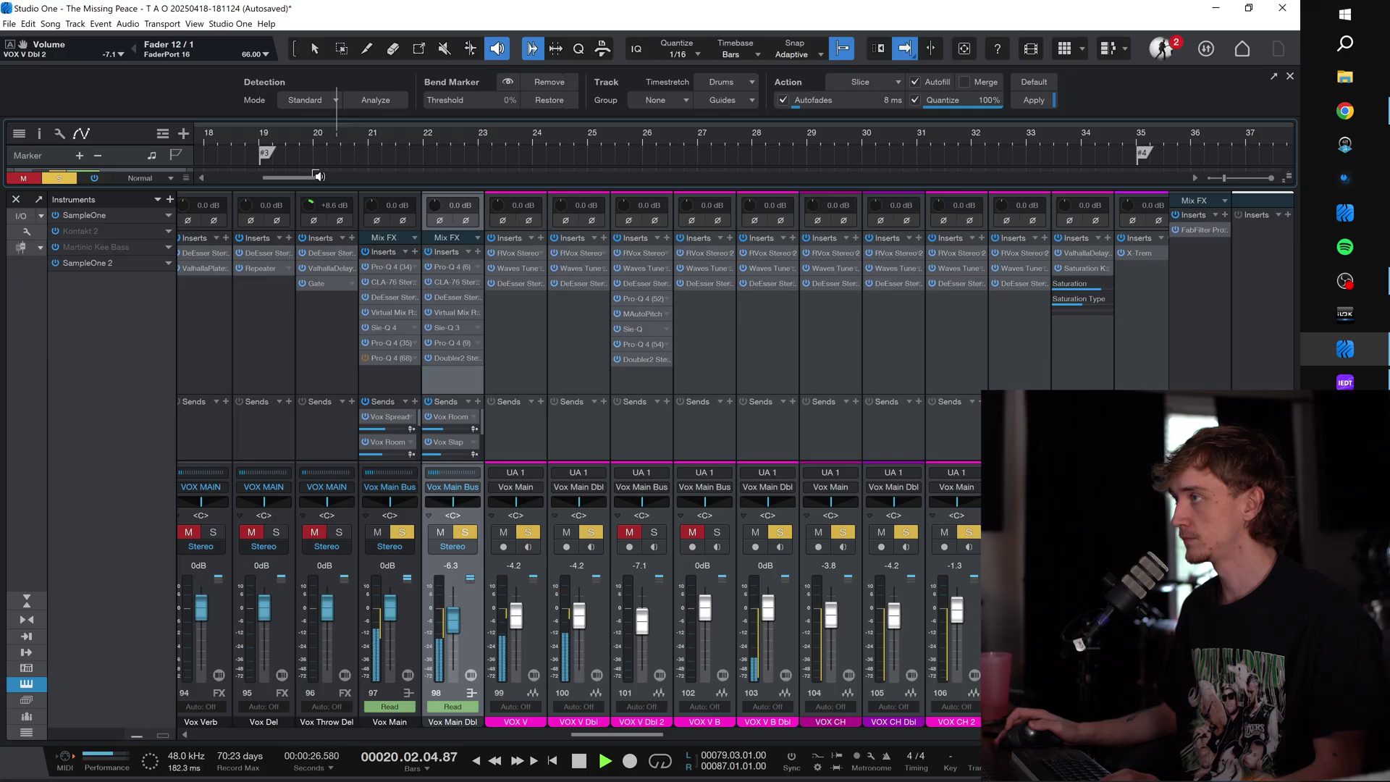
# Step: Solo the vocal effect channels from Vox Spread through Vox Throw Del while the vocals play
pyautogui.hscroll(-3, 426, 344)
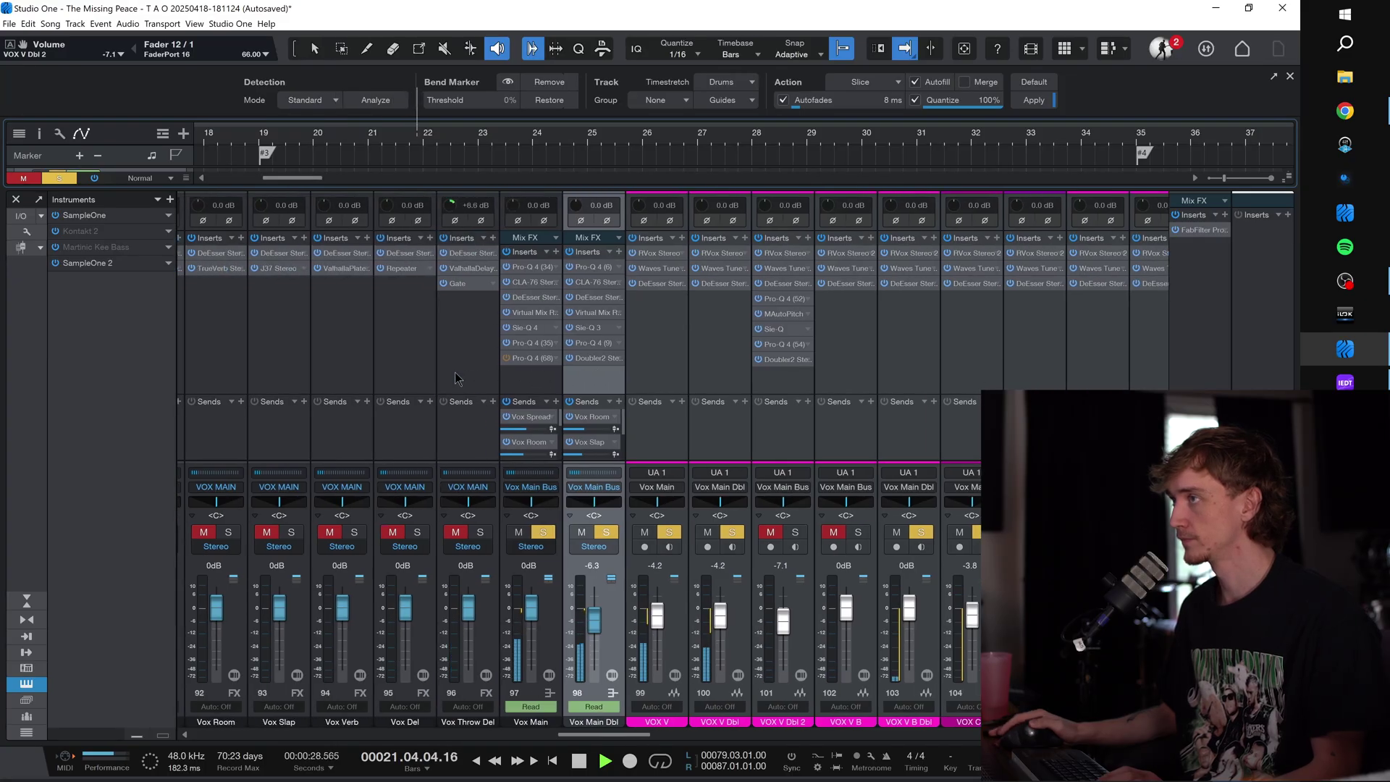
pyautogui.hscroll(-1, 498, 406)
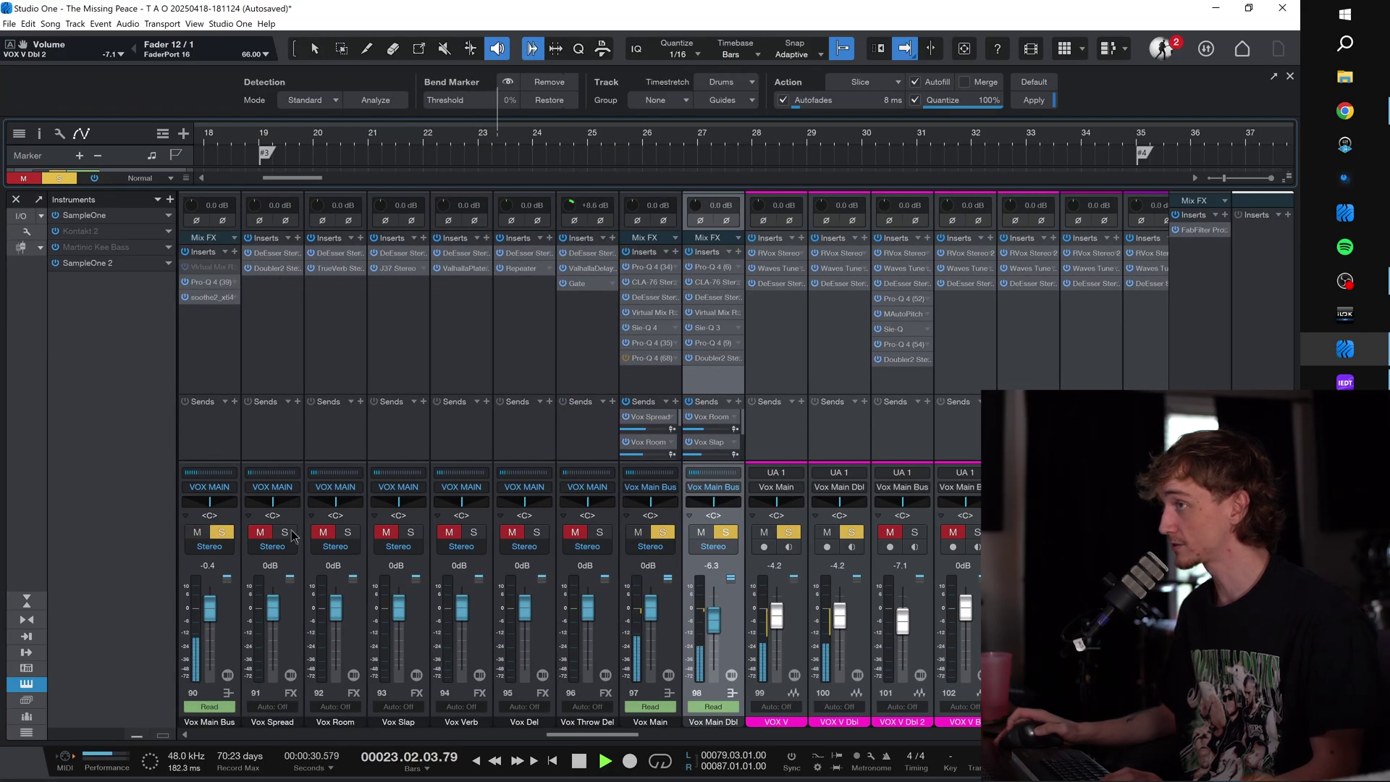
pyautogui.moveTo(285, 533); pyautogui.dragTo(586, 537)
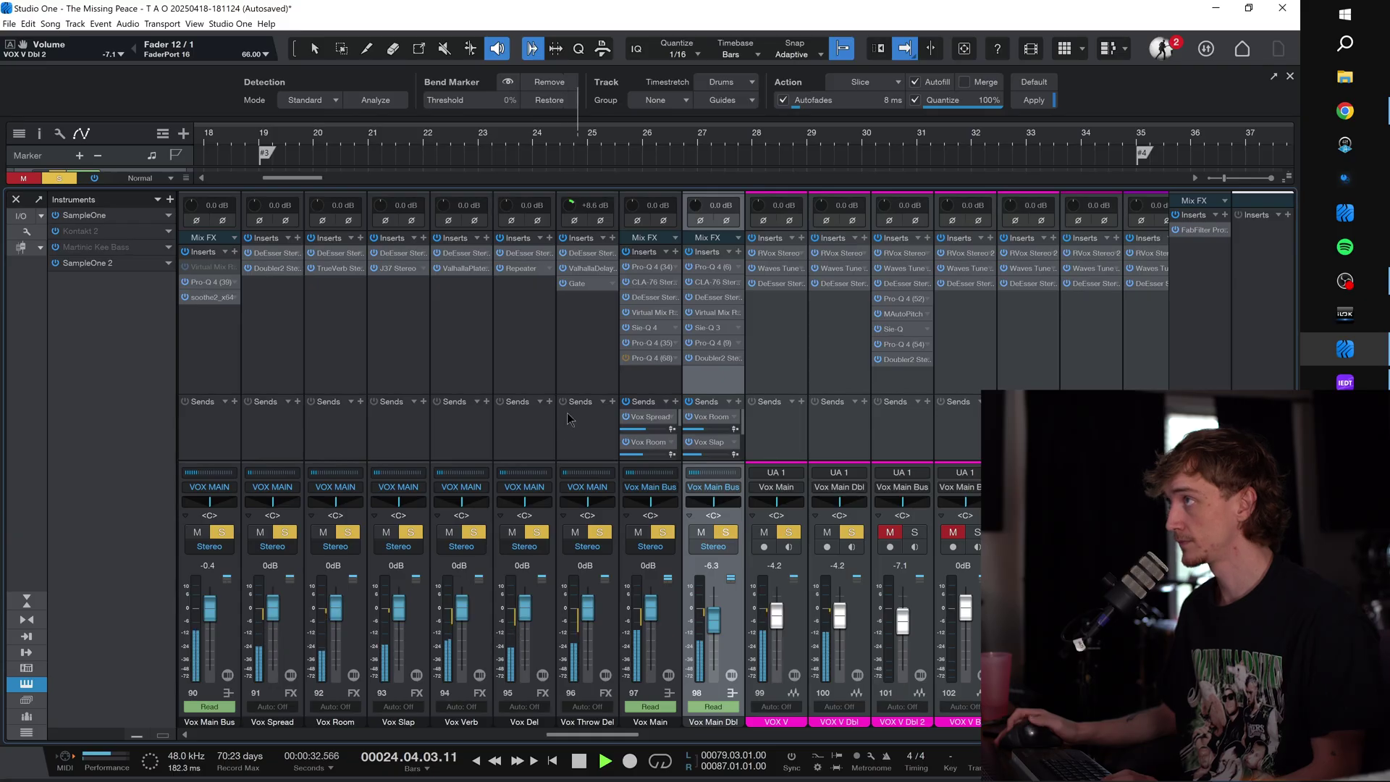
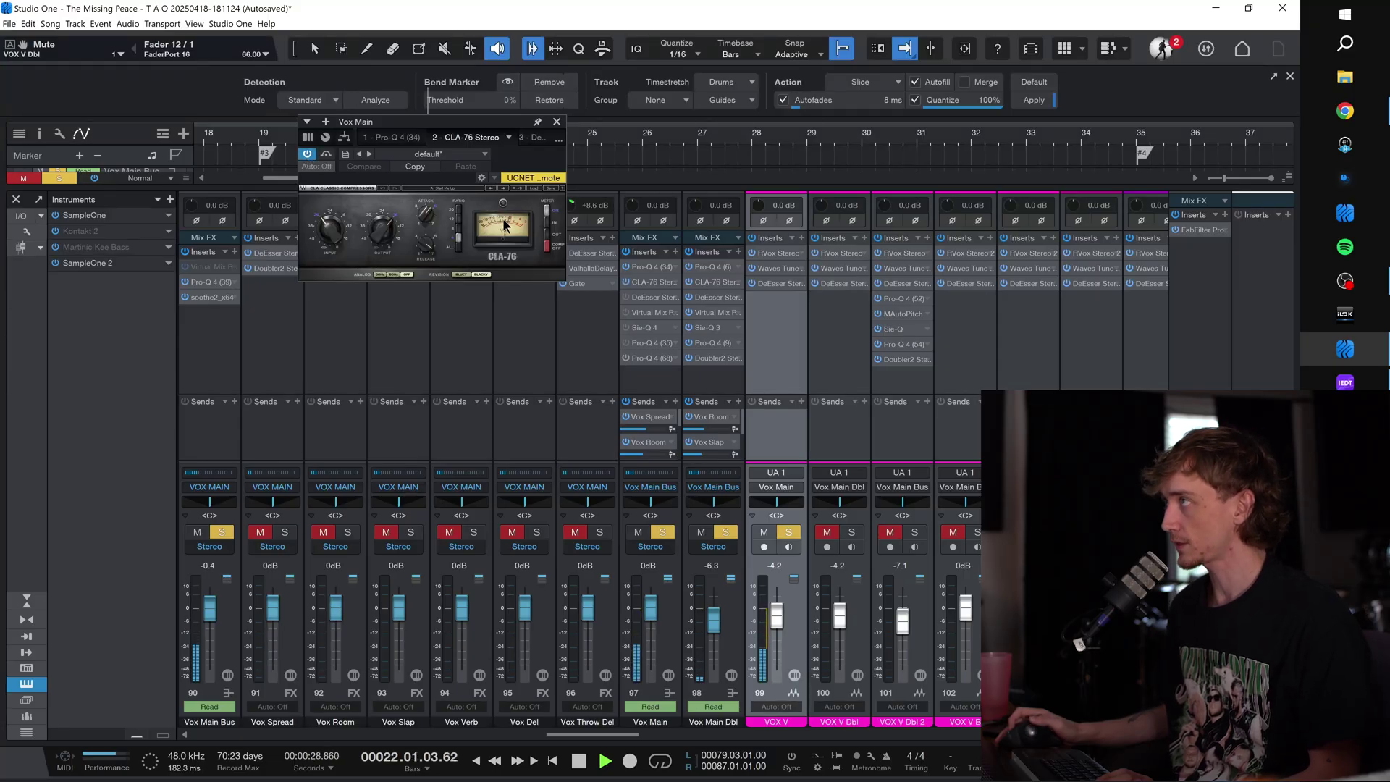
# Step: Open and activate the DeEsser Stereo insert on Vox Main and play the vocal from bar 21 through it
pyautogui.doubleClick(653, 298)
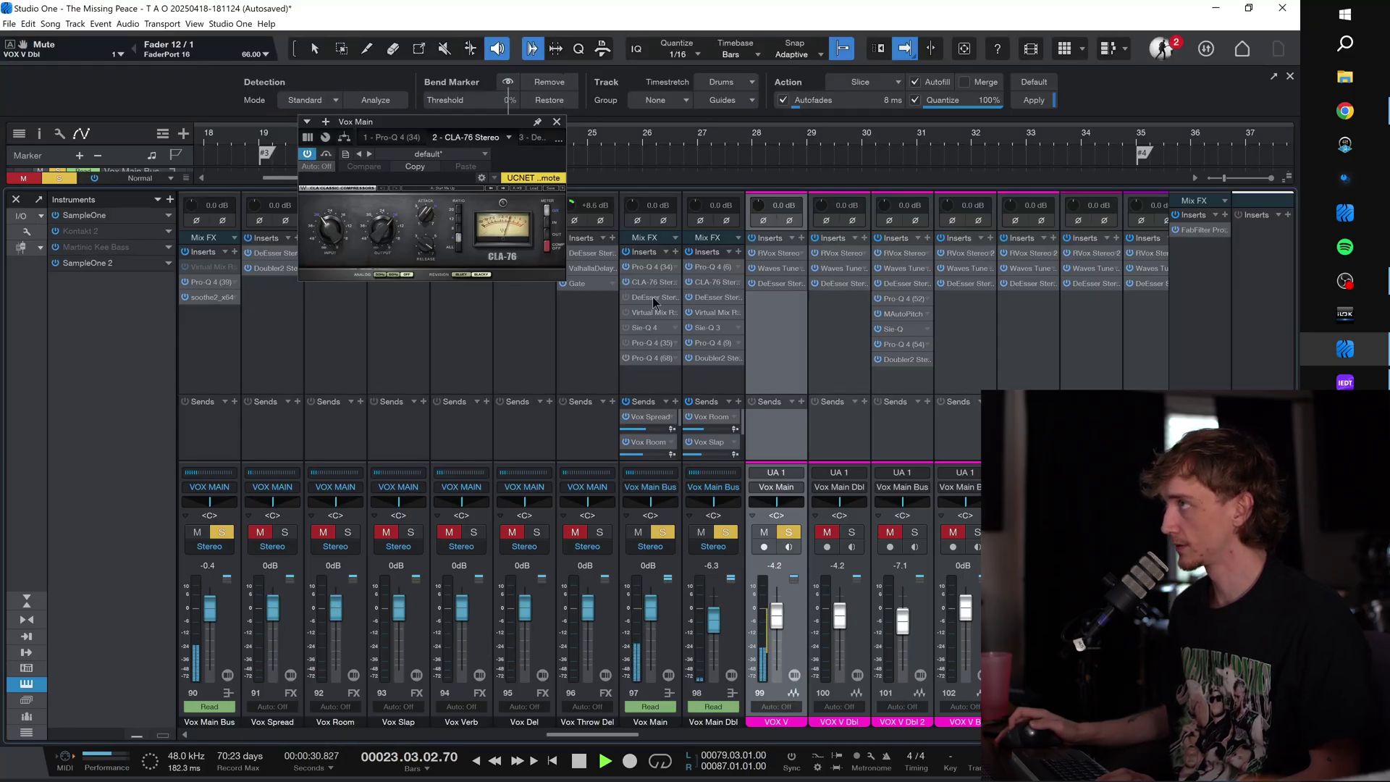
pyautogui.click(308, 154)
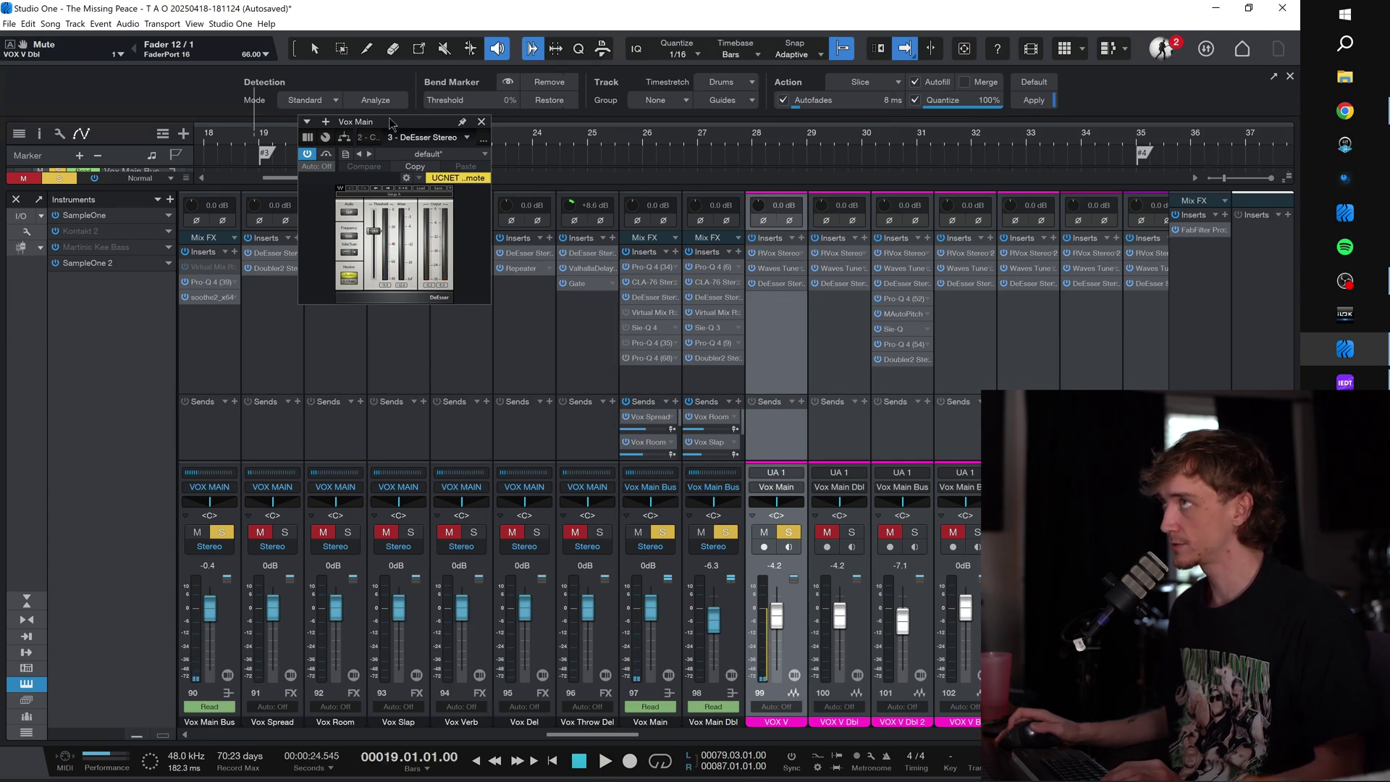
pyautogui.moveTo(390, 123); pyautogui.dragTo(399, 189)
pyautogui.click(371, 138)
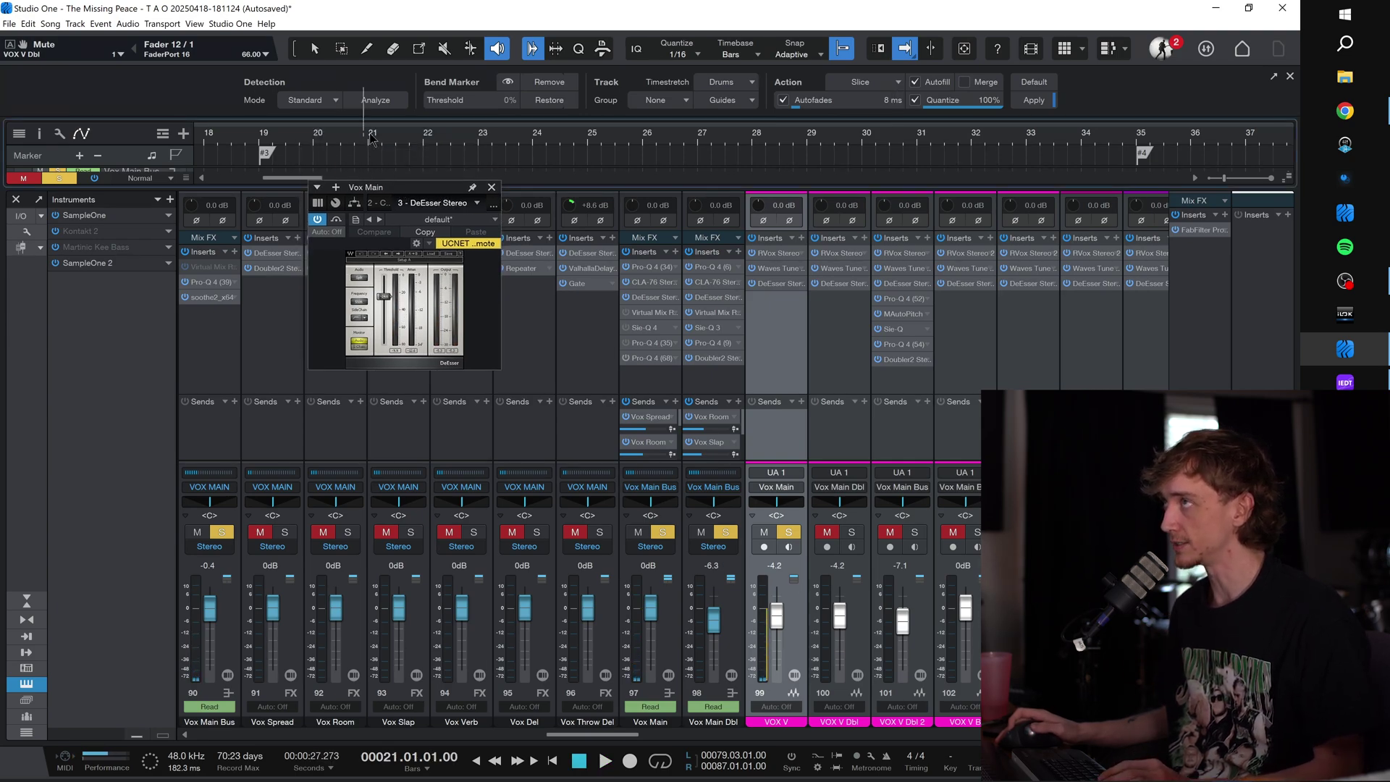
pyautogui.press('space')
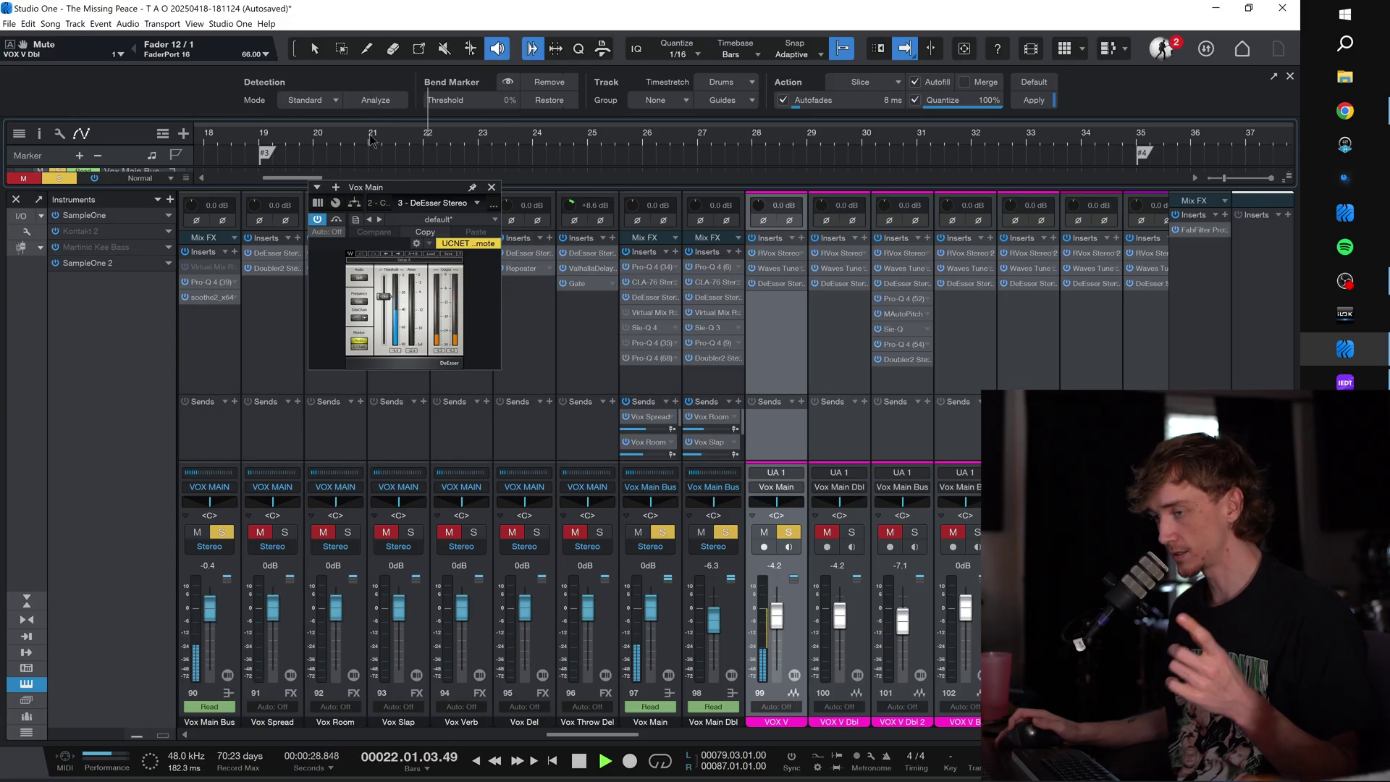
pyautogui.press('space')
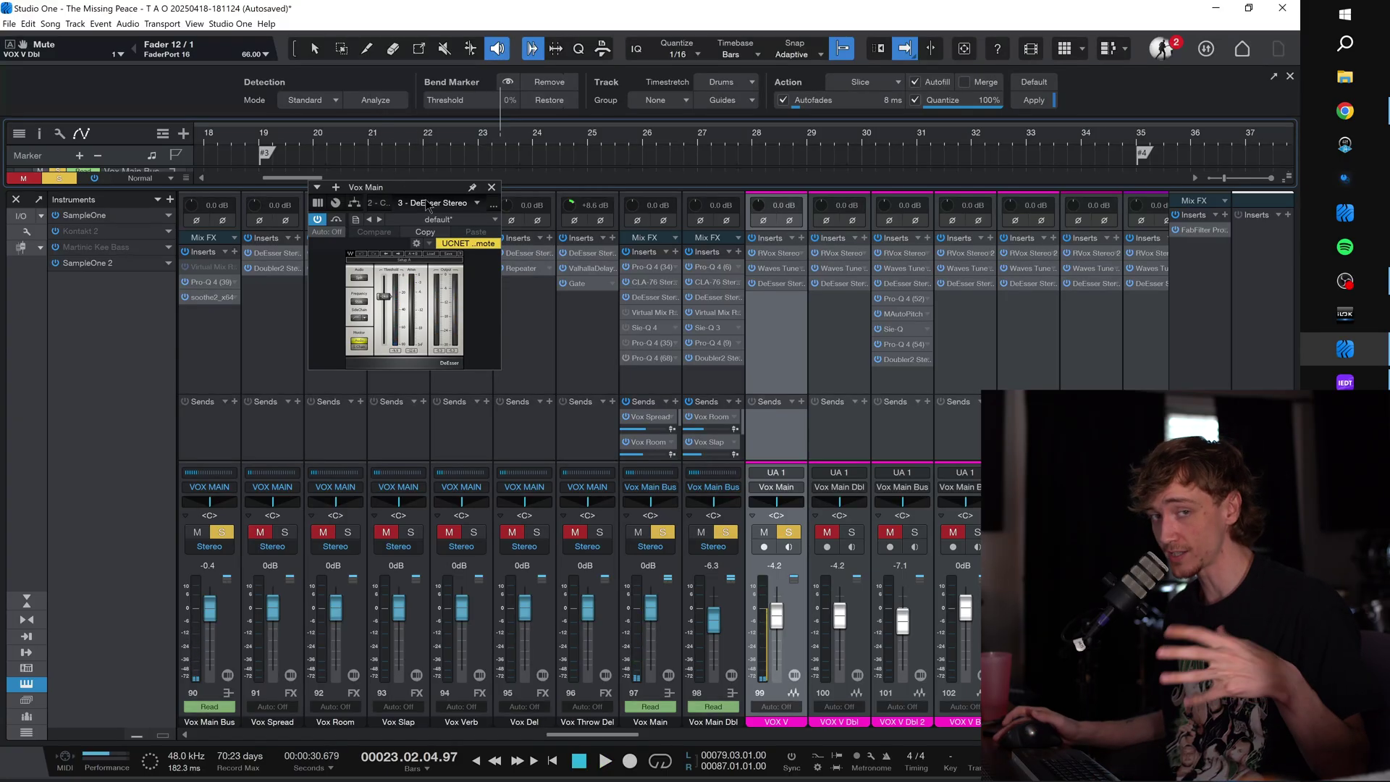
# Step: Open and activate the Virtual Mix Rack insert on Vox Main and play the vocal through it
pyautogui.click(655, 312)
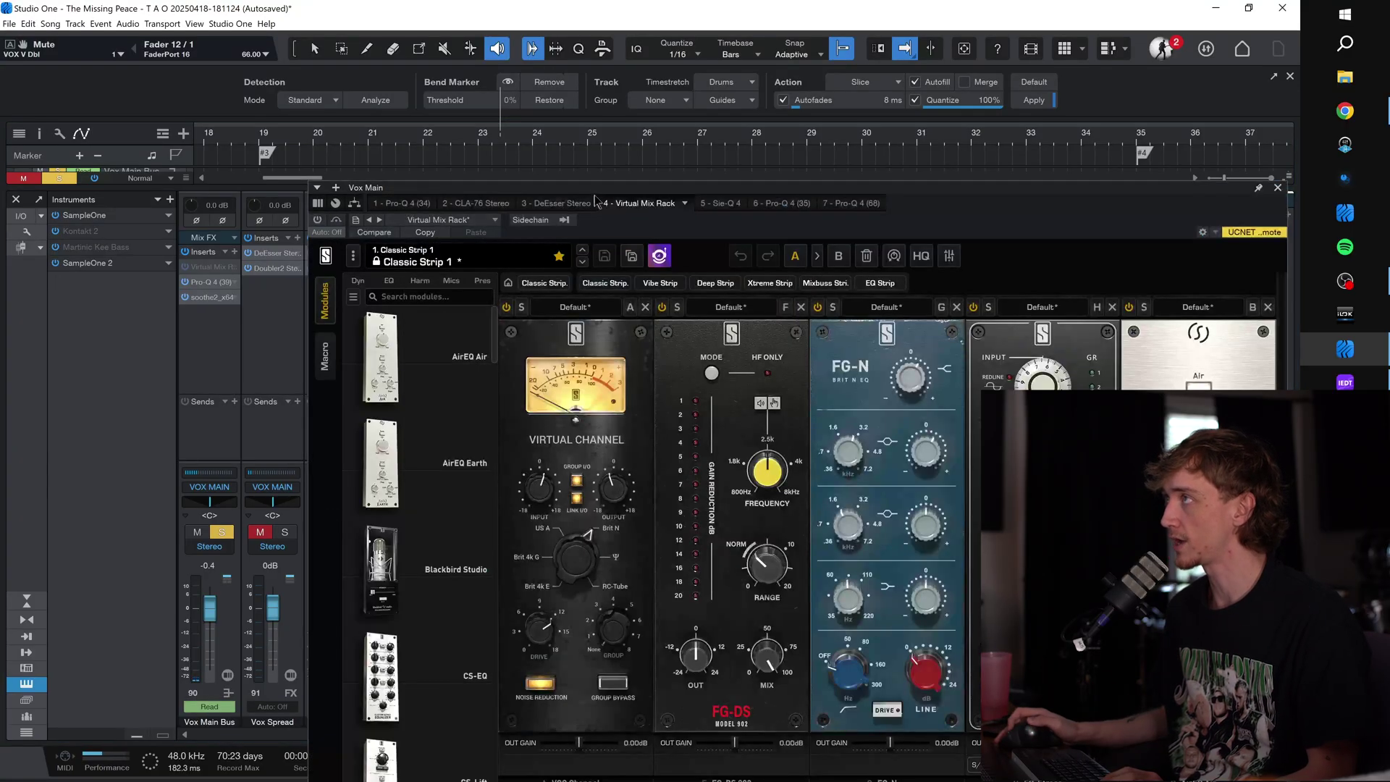
pyautogui.moveTo(595, 201); pyautogui.dragTo(433, 75)
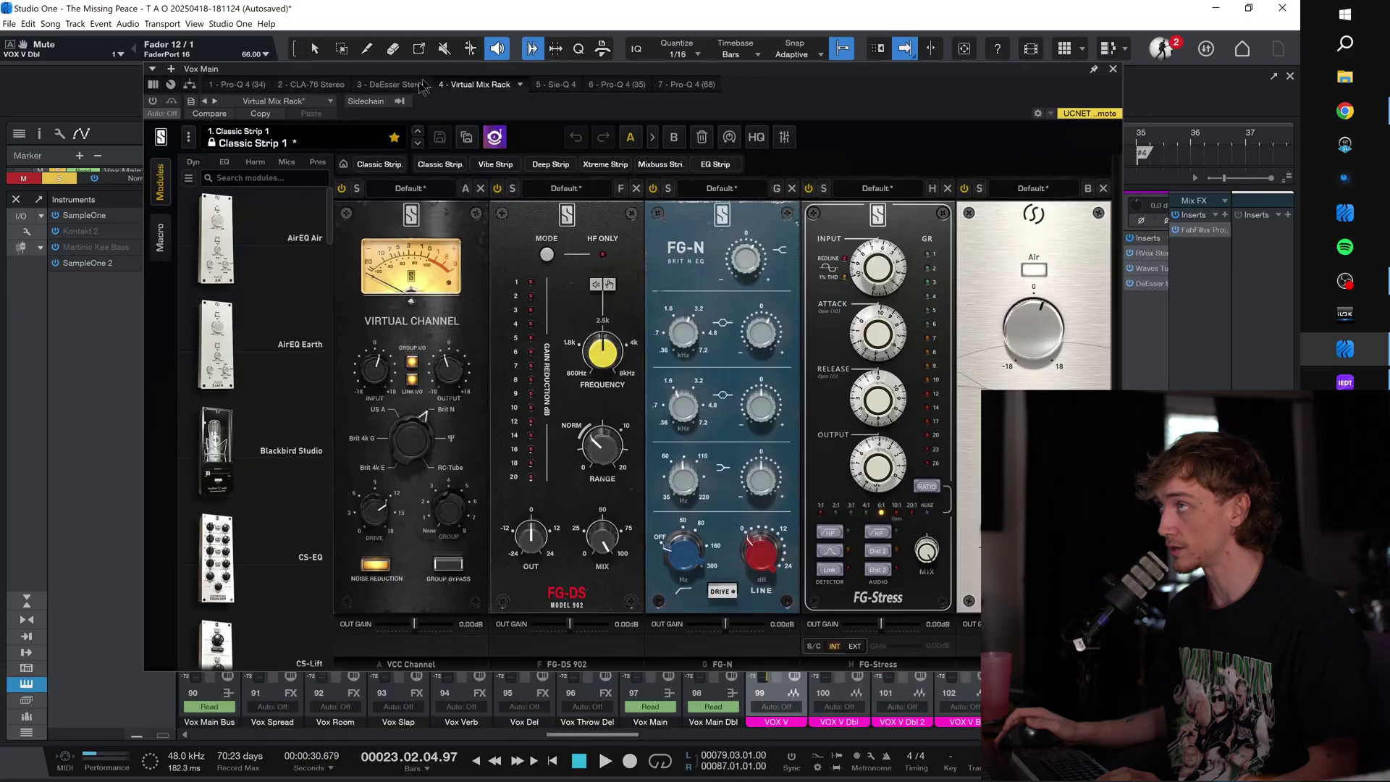
pyautogui.click(153, 101)
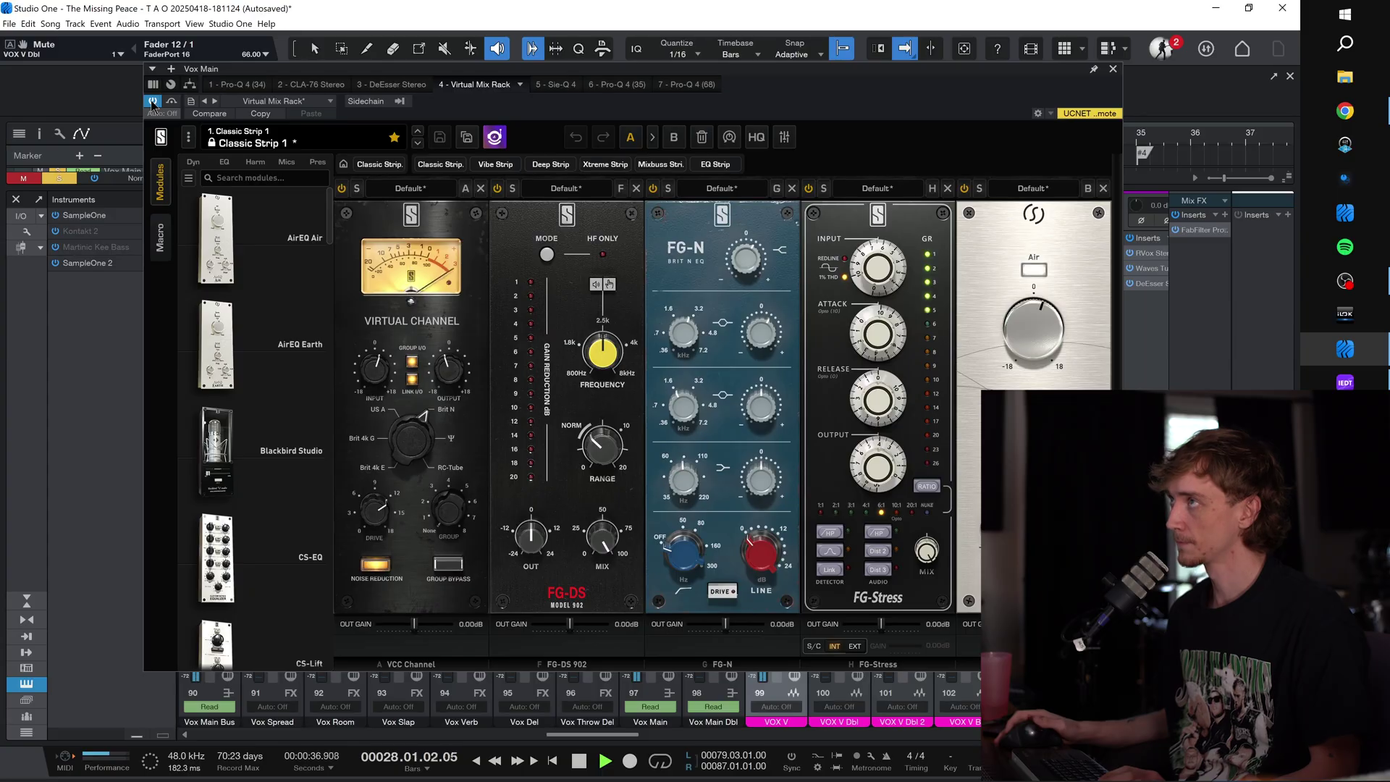
pyautogui.press('space')
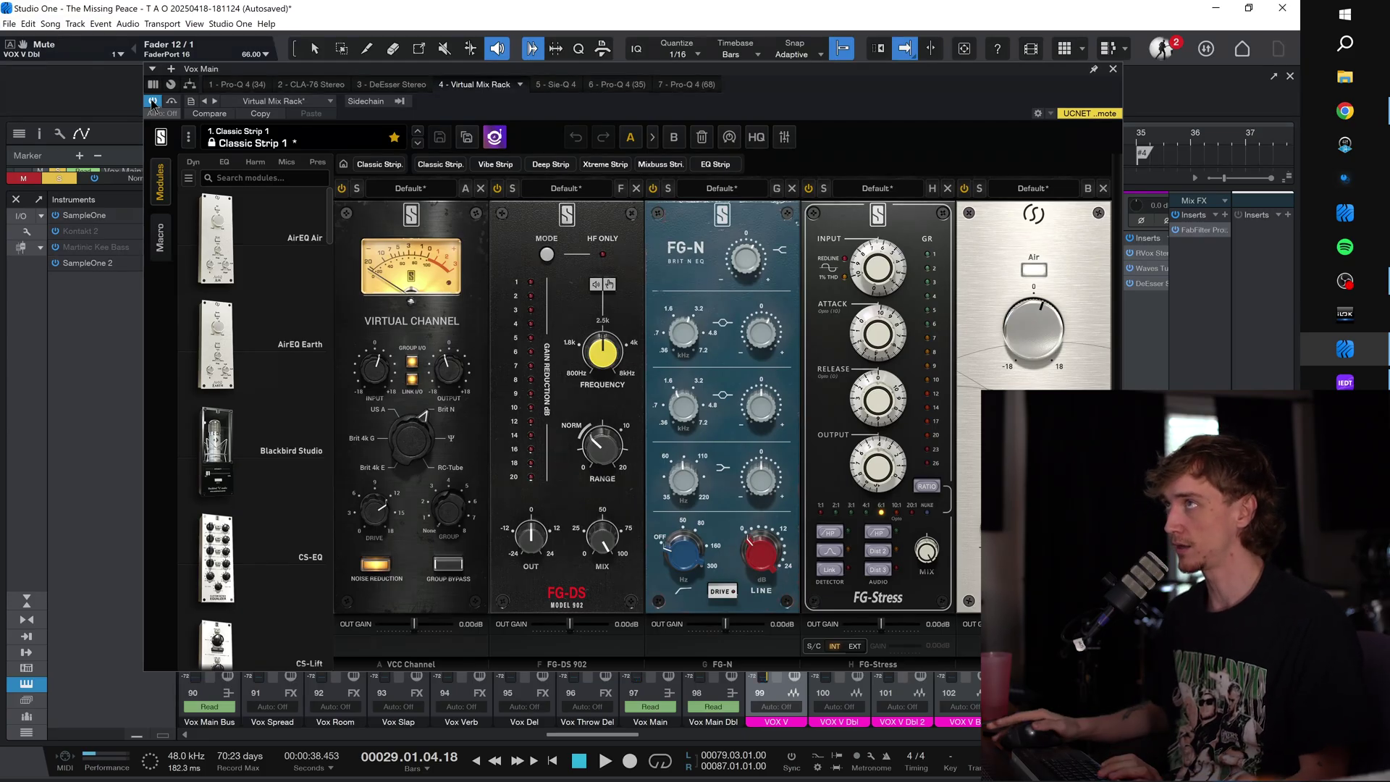
# Step: View the preset list of the Virtual Mix Rack and close it without changing the preset
pyautogui.click(293, 142)
pyautogui.moveTo(297, 161)
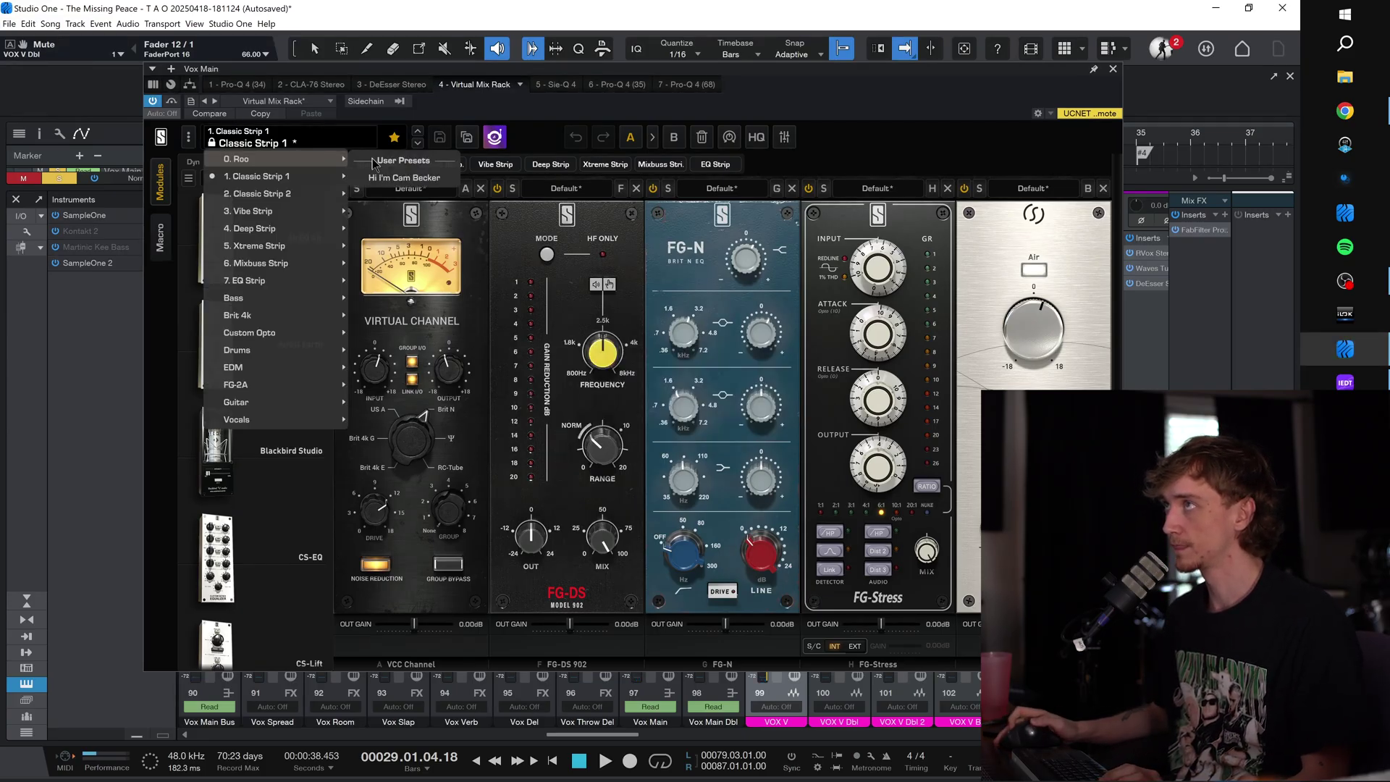
pyautogui.click(419, 356)
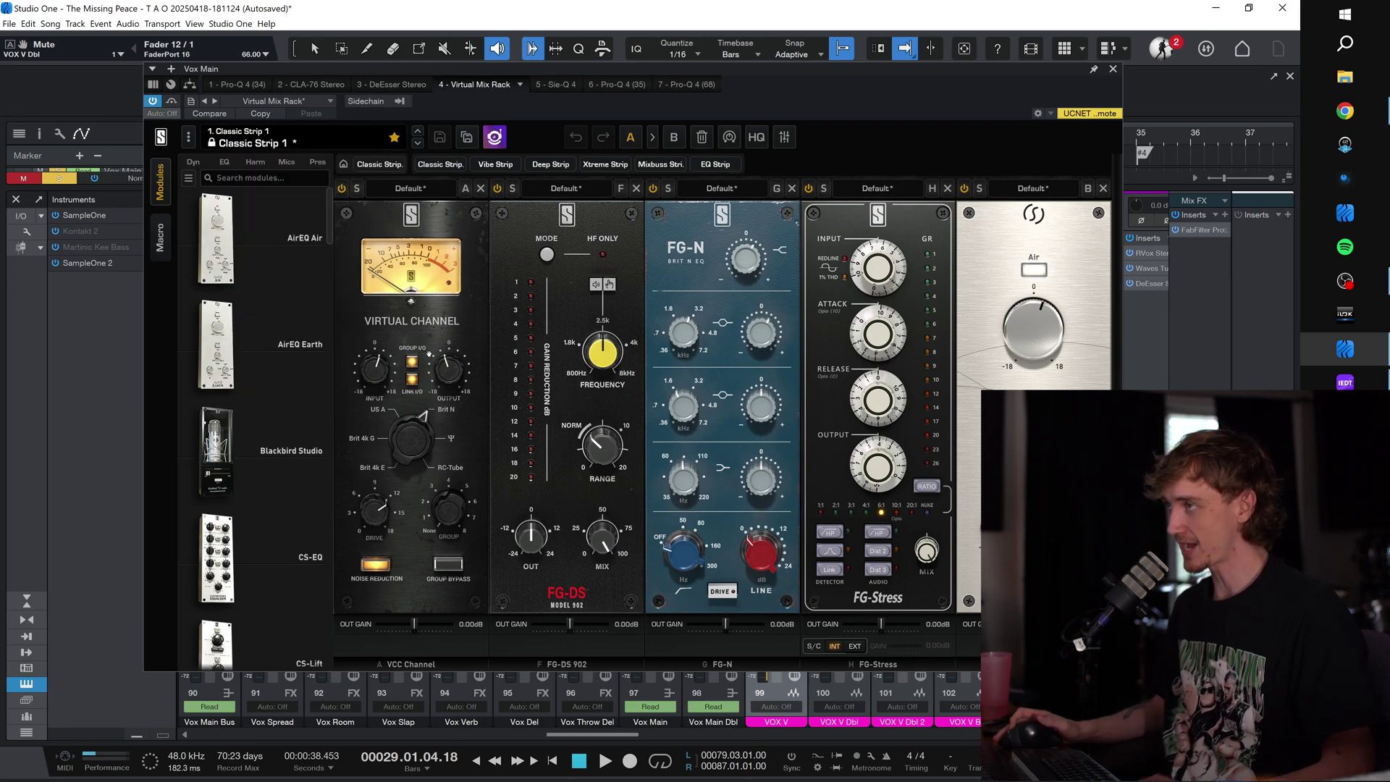
# Step: Set the FG-DS 902 module's frequency to 800 Hz and finish playing the vocal through the rack
pyautogui.click(602, 354)
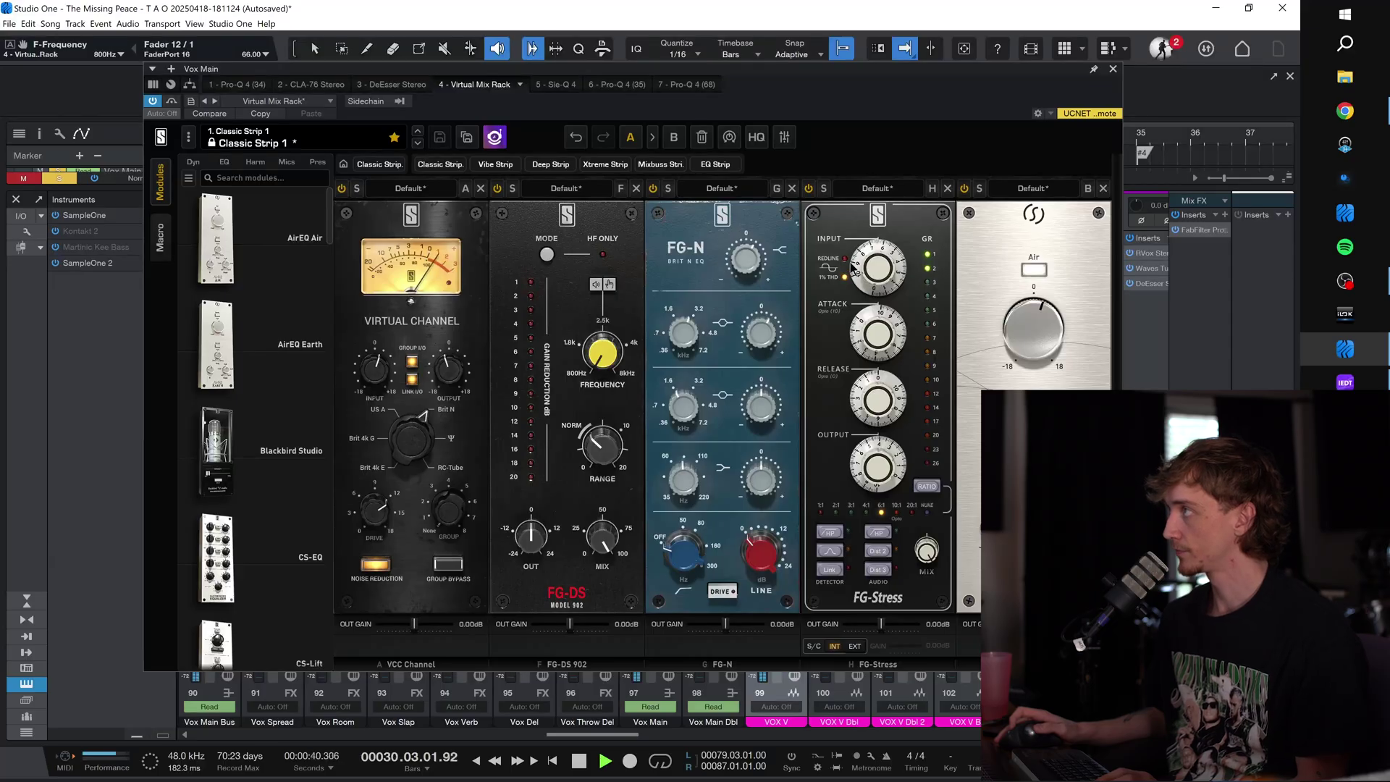
pyautogui.press('space')
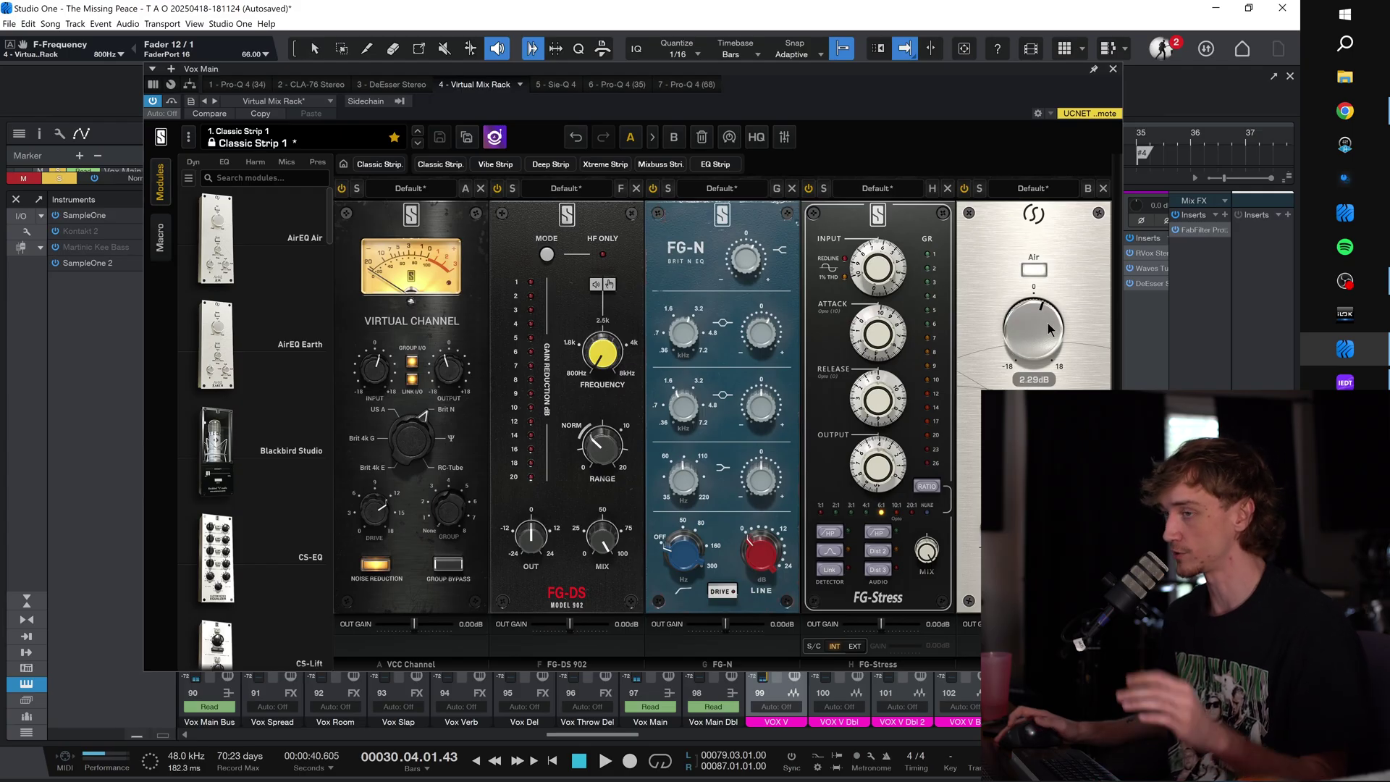
# Step: Open the Sie-Q 4 insert on Vox Main and activate it while playing the vocal from bar 19
pyautogui.click(556, 84)
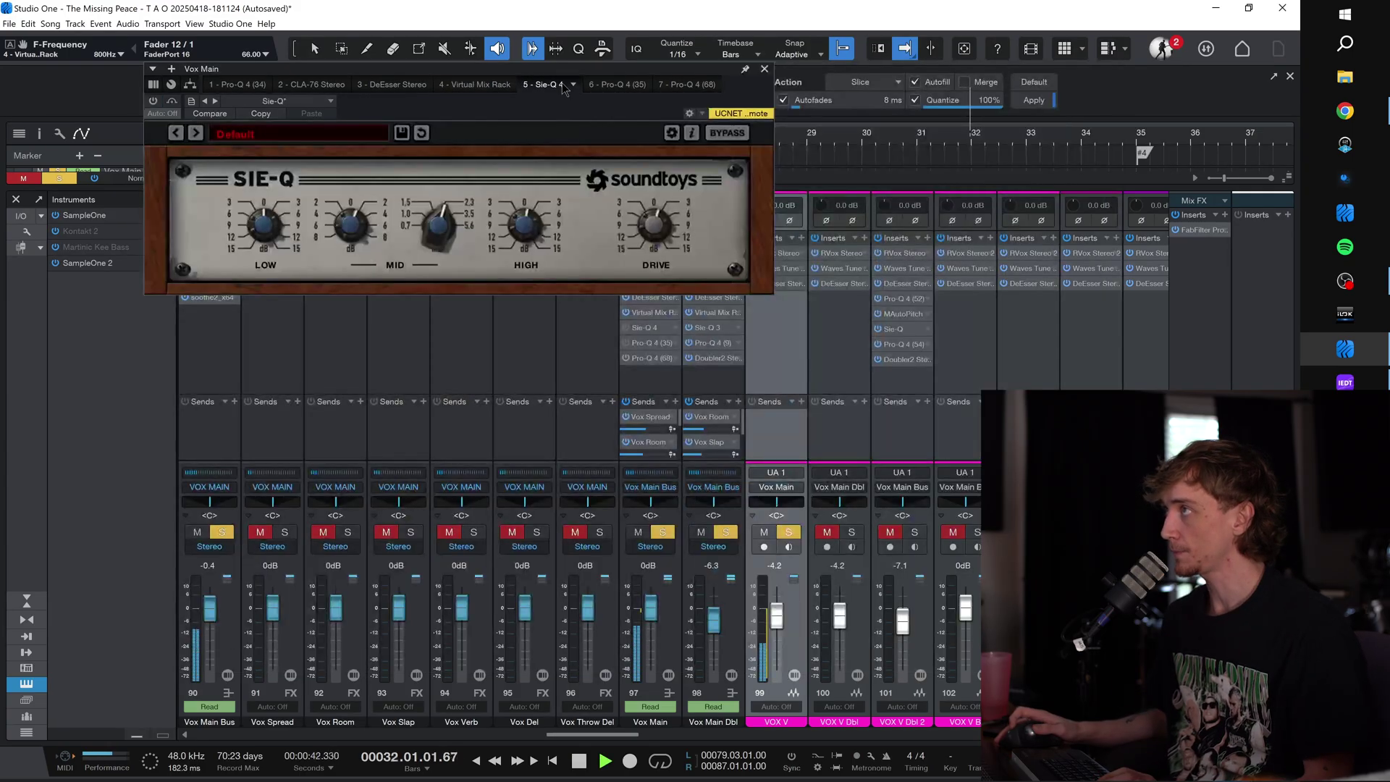
pyautogui.press('space')
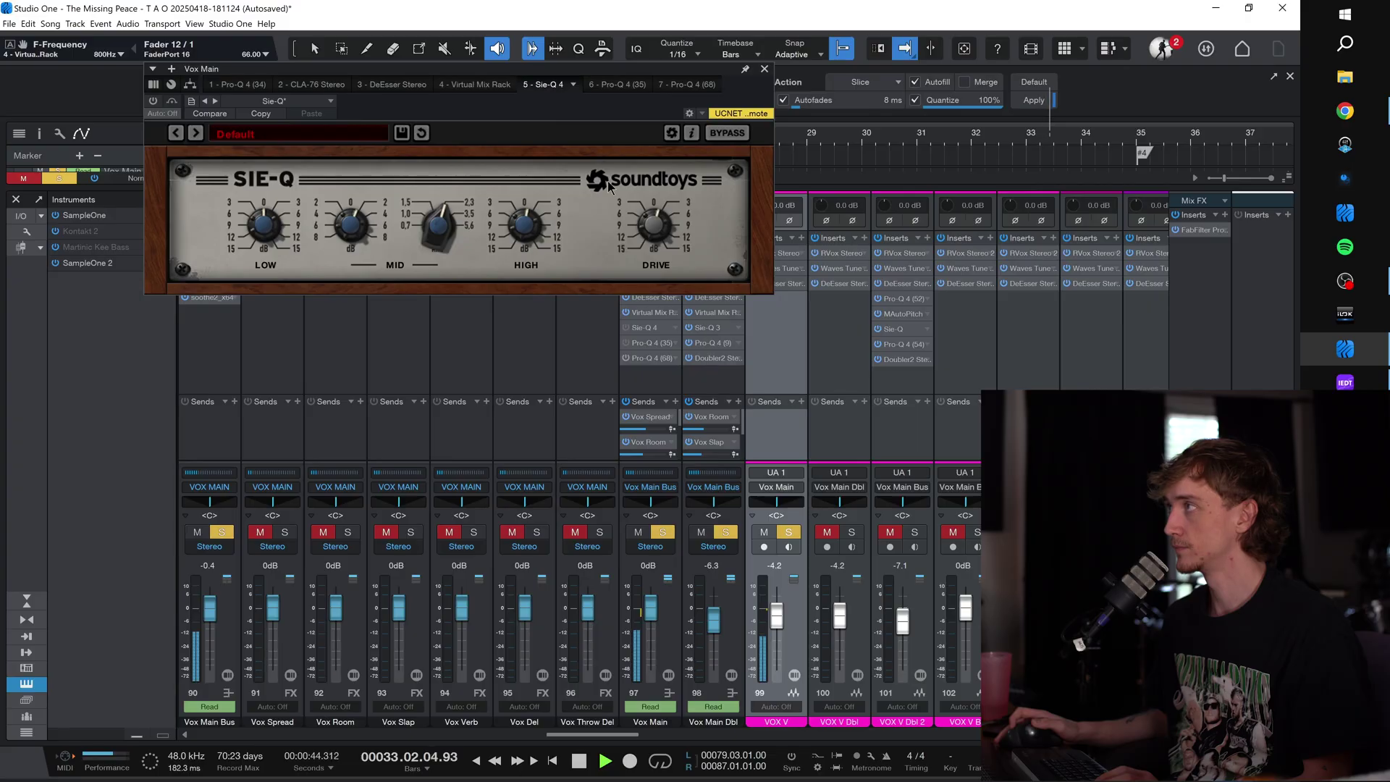
pyautogui.press('space')
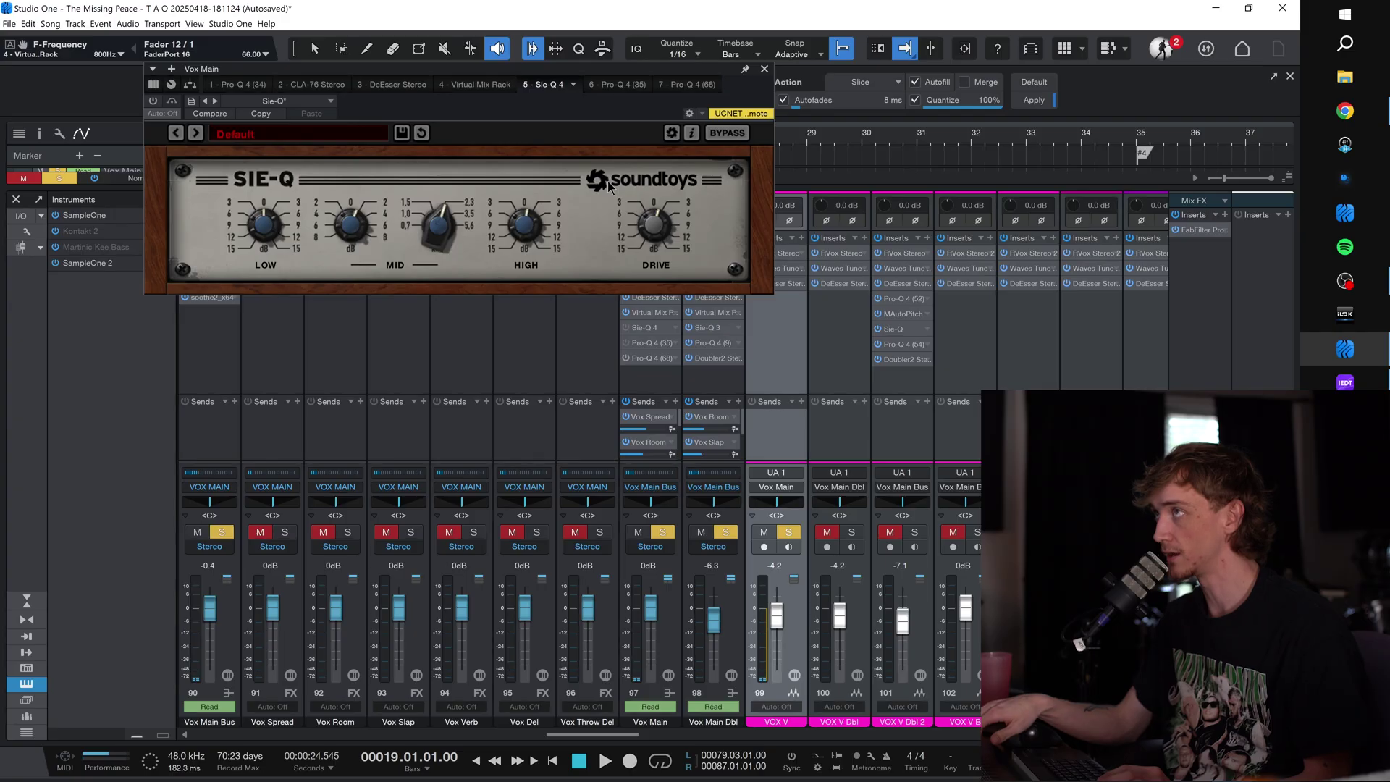
pyautogui.press('space')
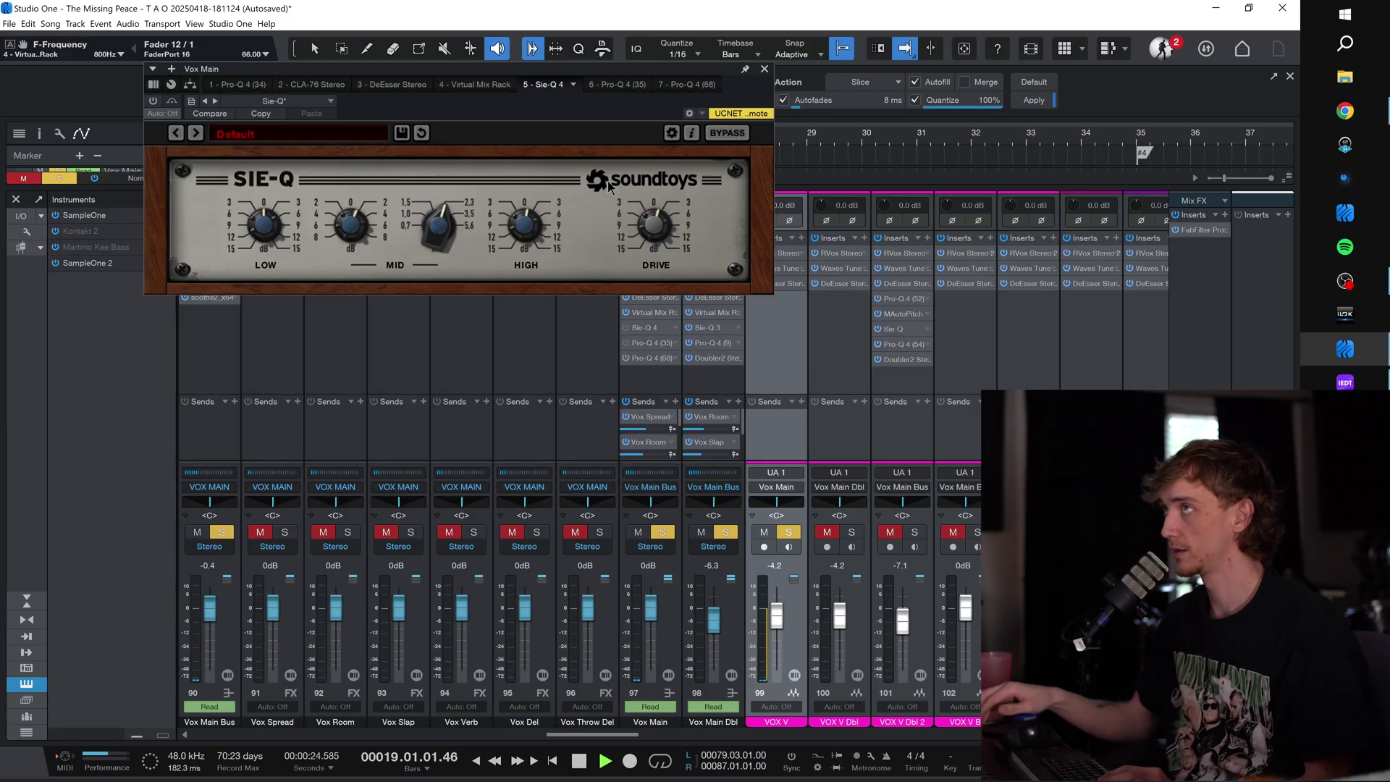
pyautogui.click(153, 102)
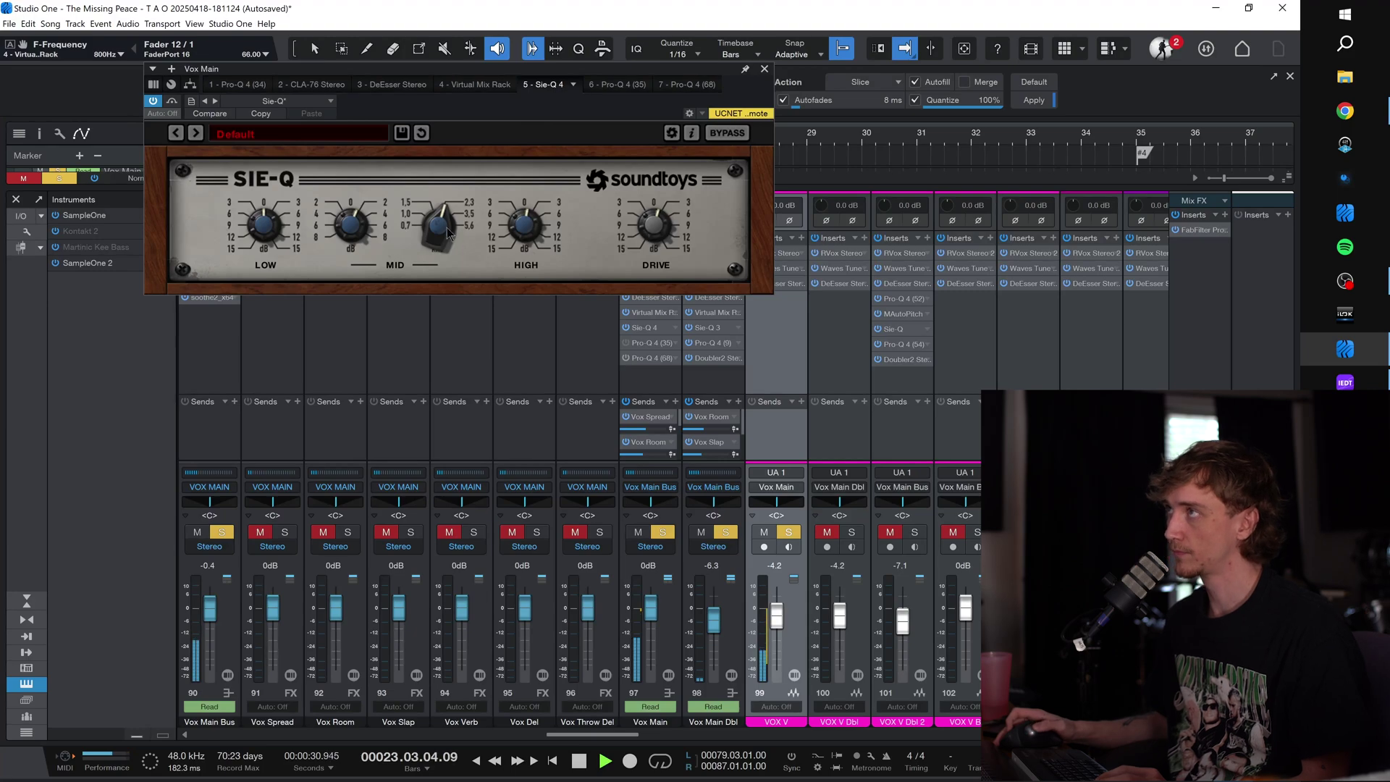
pyautogui.press('space')
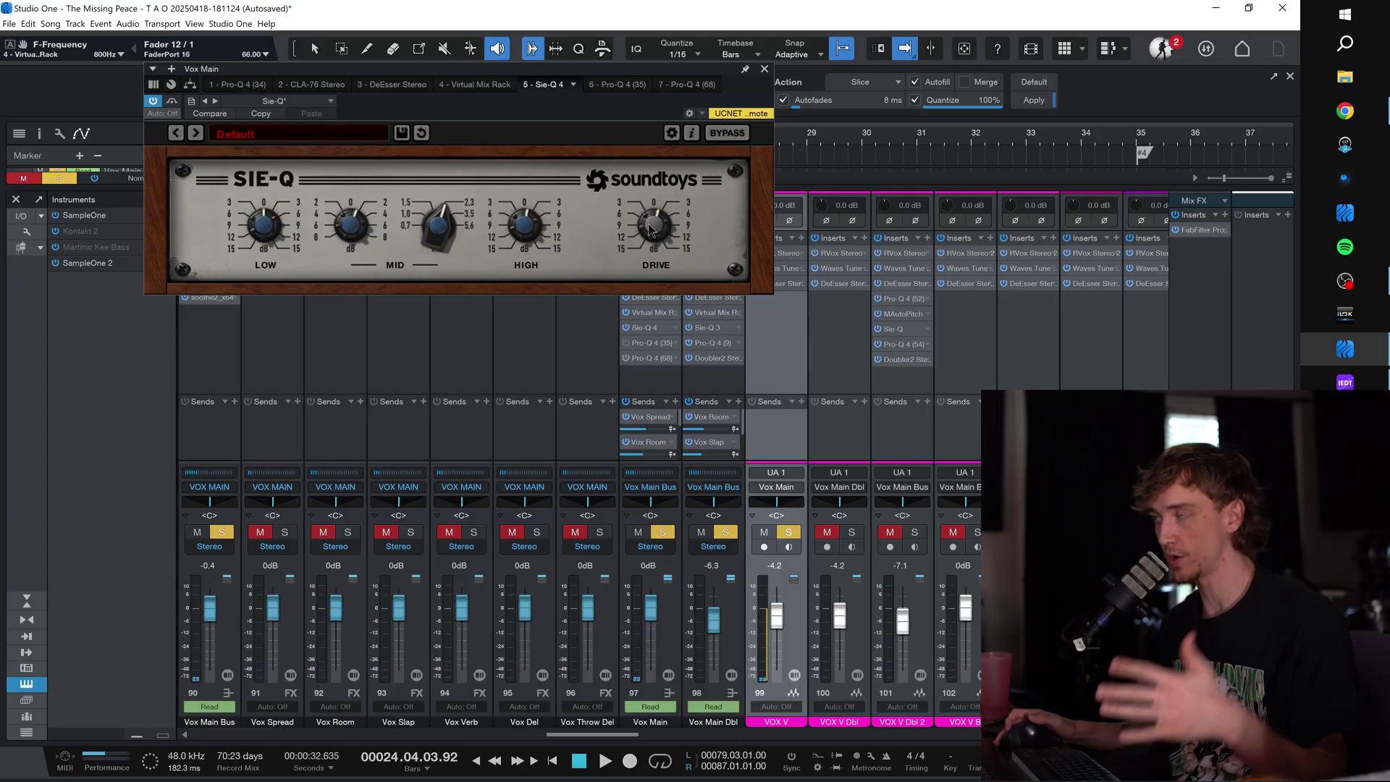
# Step: Activate the Pro-Q 4 (35) insert on Vox Main during playback, and view the Pro-Q 4 (68) insert before closing it
pyautogui.click(642, 342)
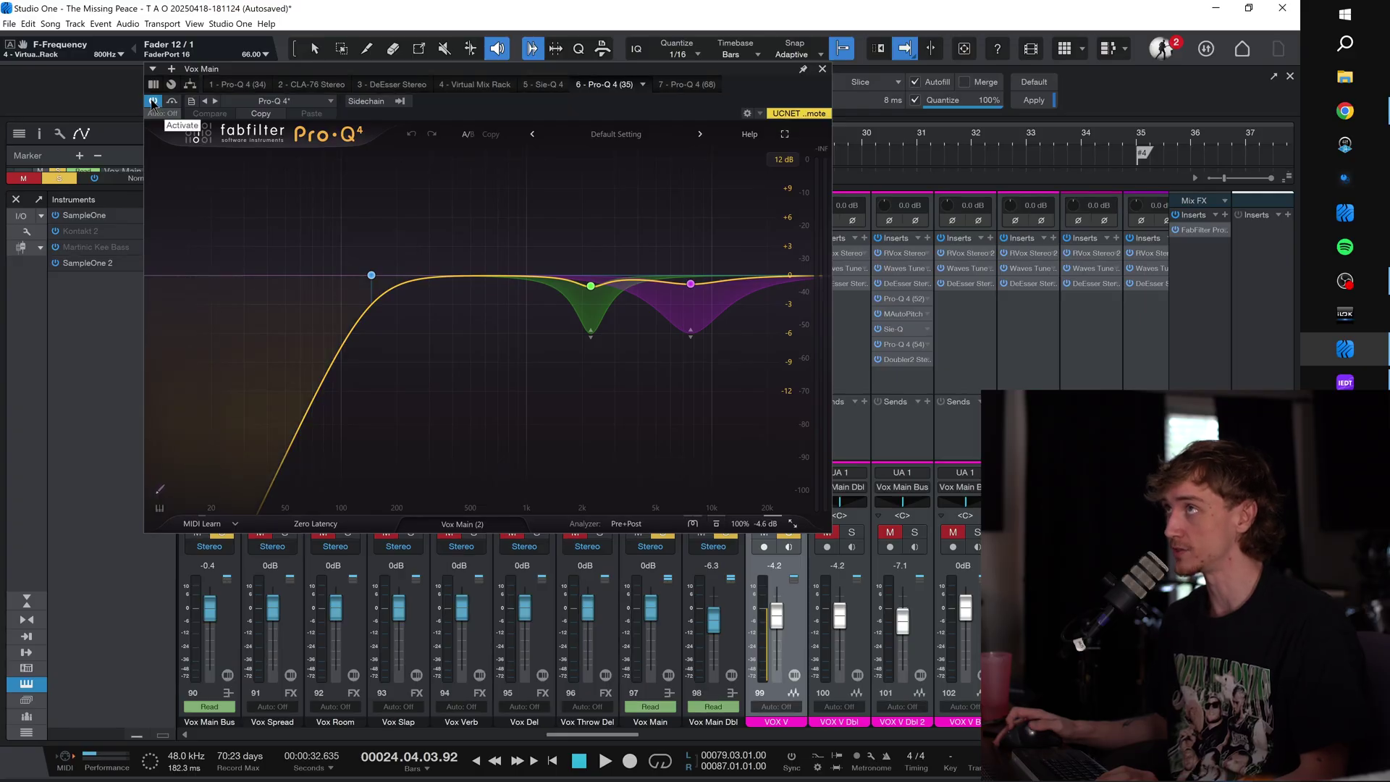
pyautogui.press('space')
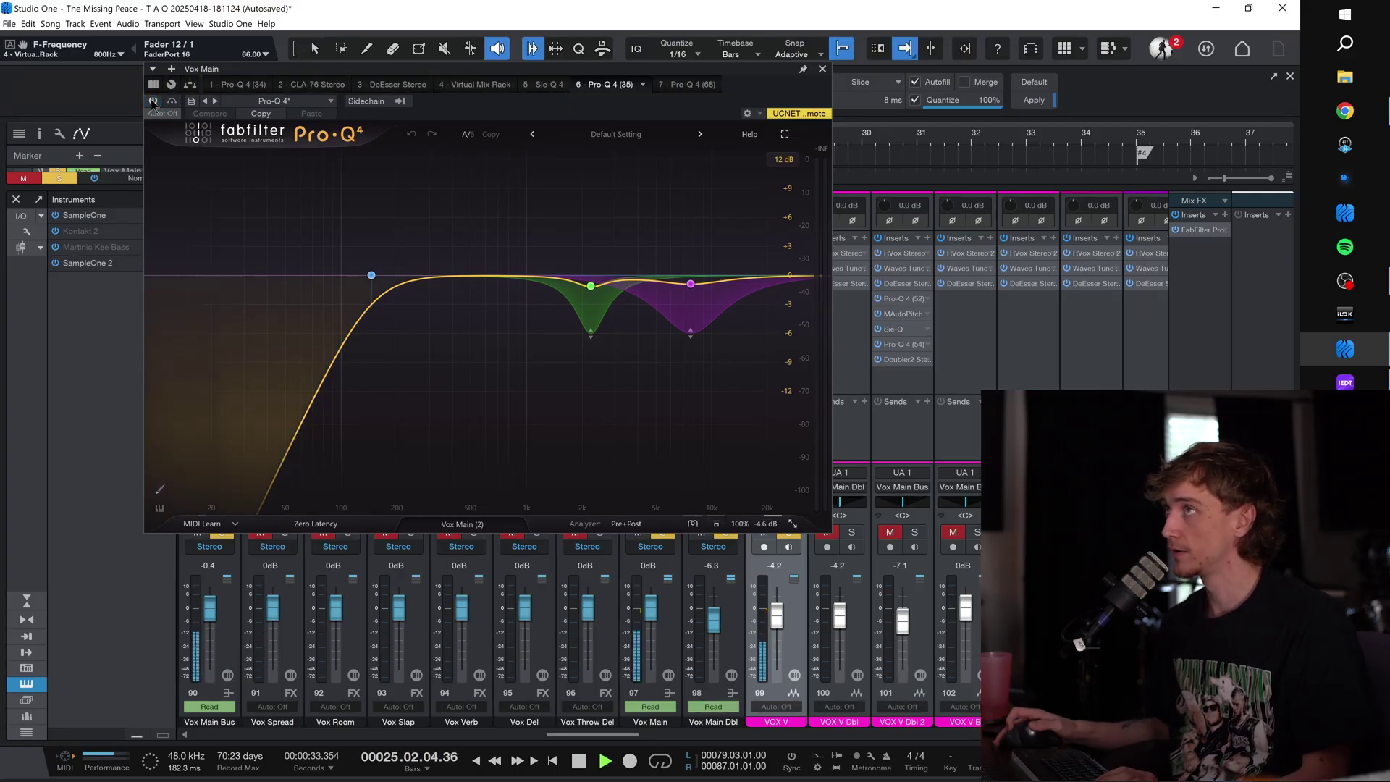
pyautogui.click(153, 102)
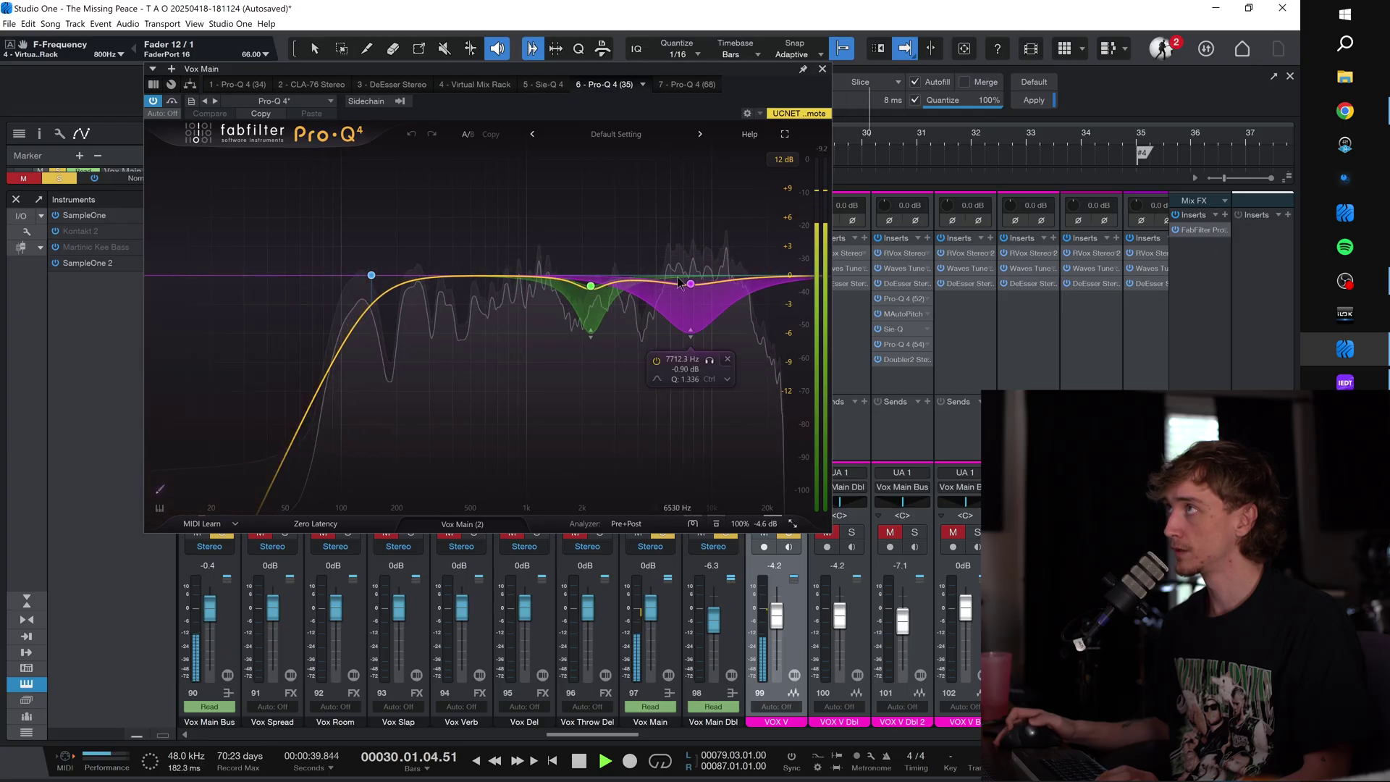
pyautogui.press('space')
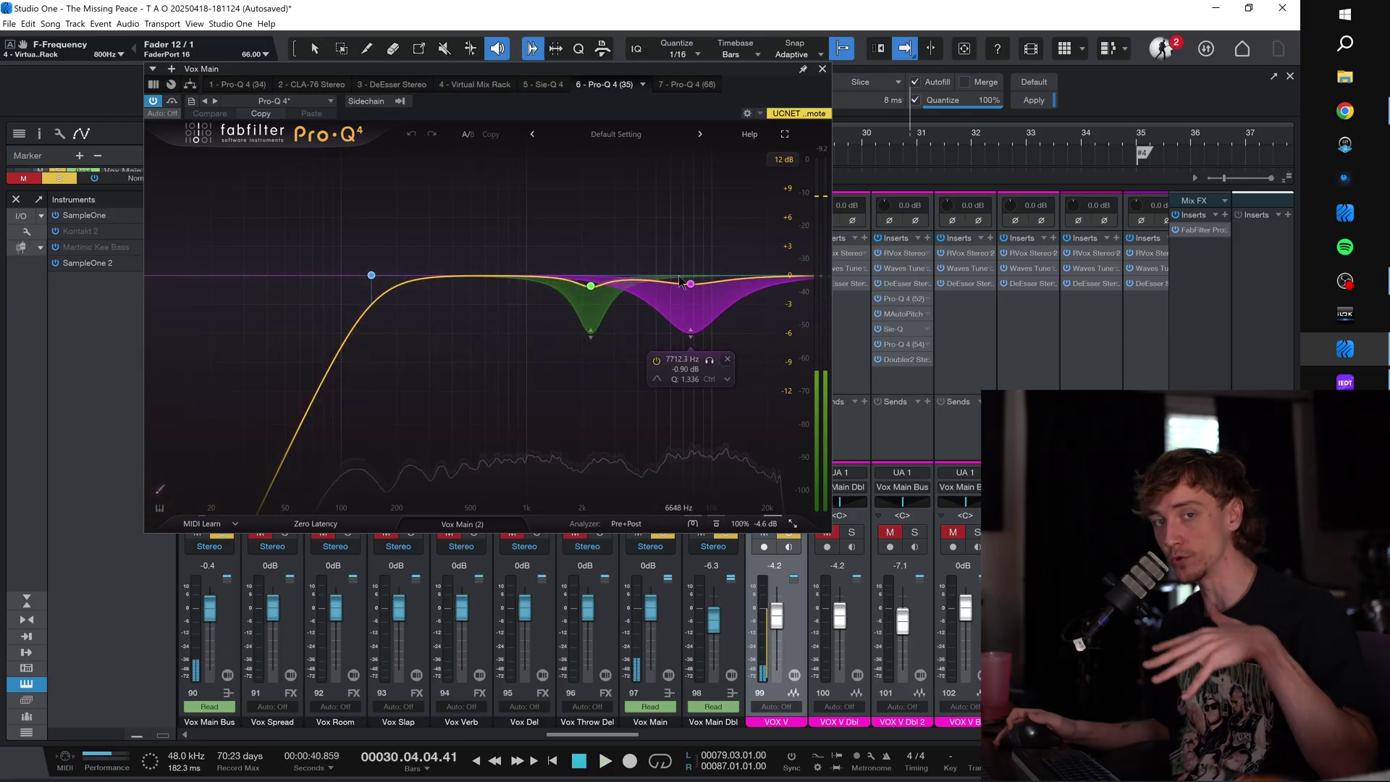
pyautogui.click(682, 85)
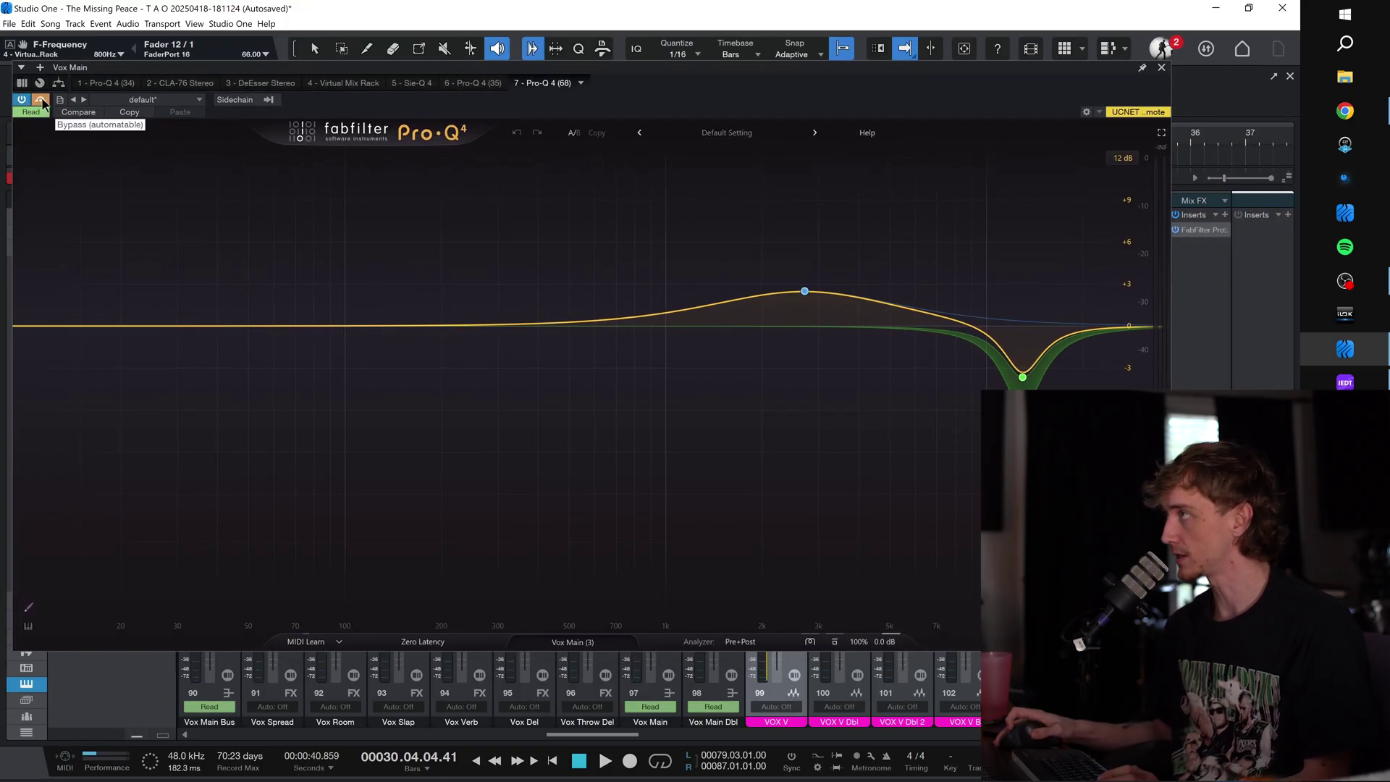
pyautogui.click(1161, 67)
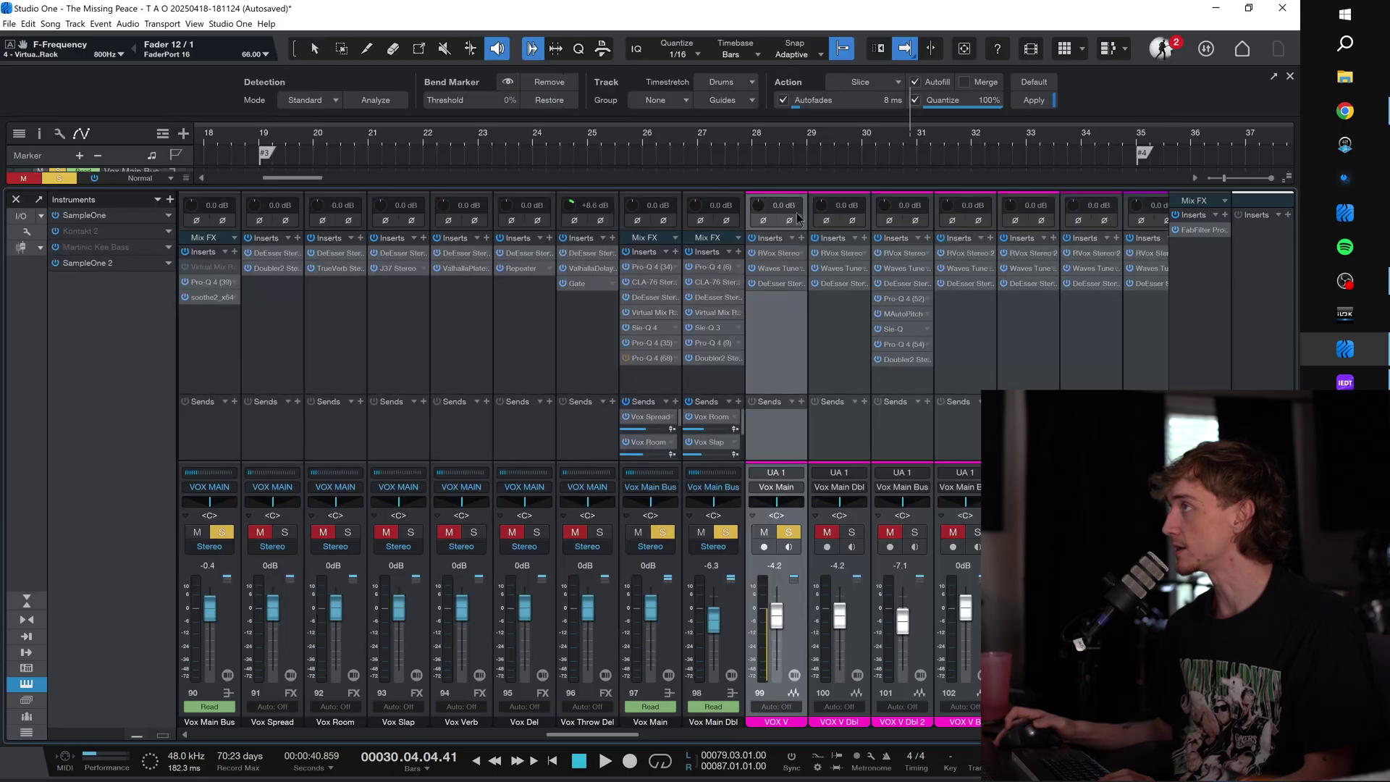
# Step: Solo the VOX V Dbl track and view the Doubler2 Stereo insert on Vox Main Dbl
pyautogui.click(796, 532)
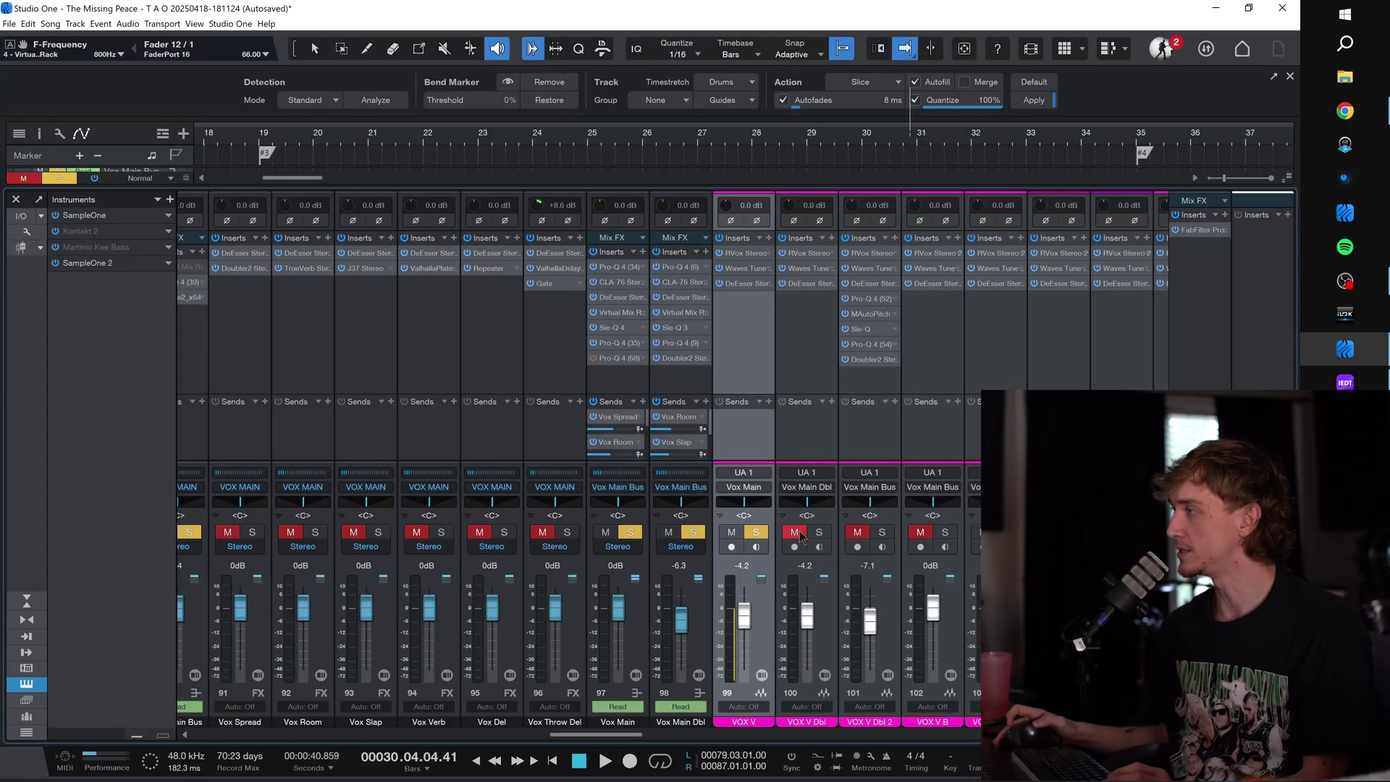
pyautogui.click(796, 532)
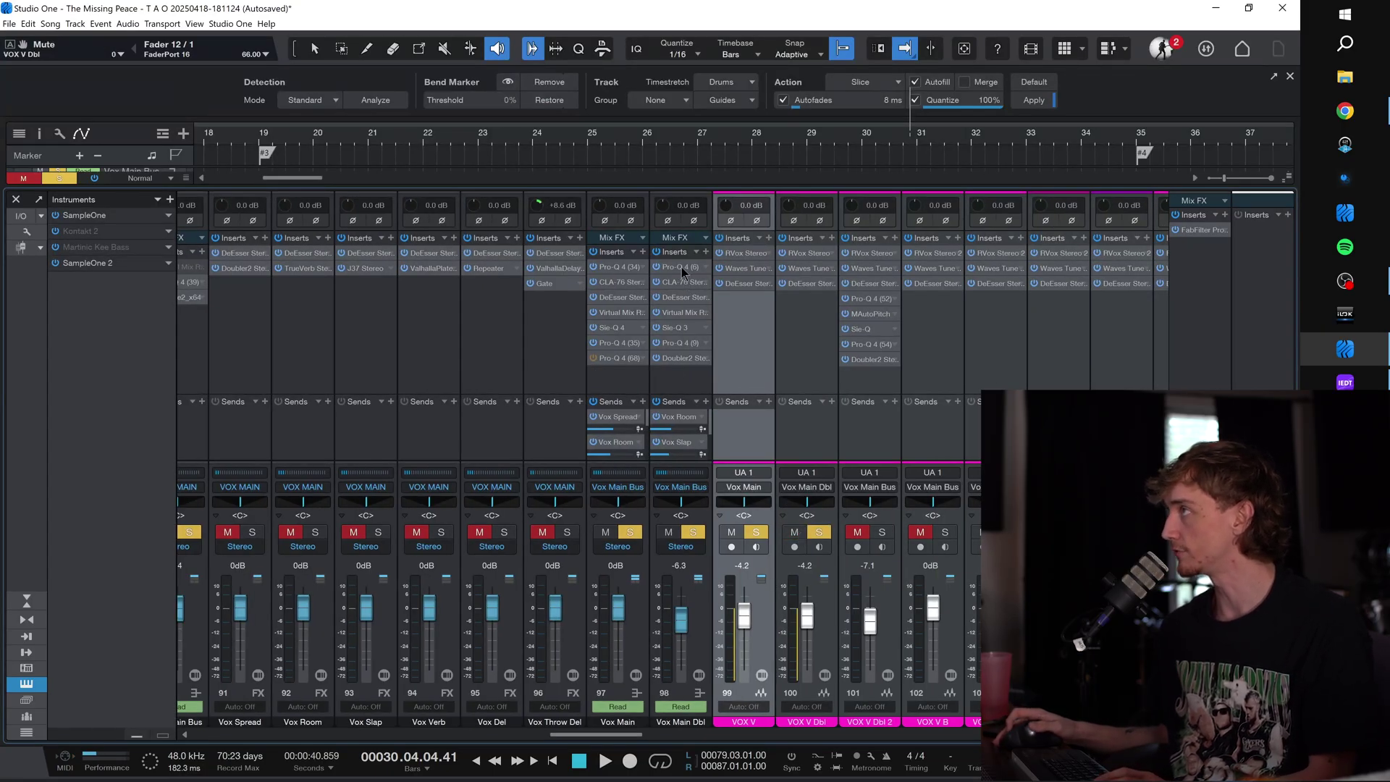
pyautogui.click(682, 359)
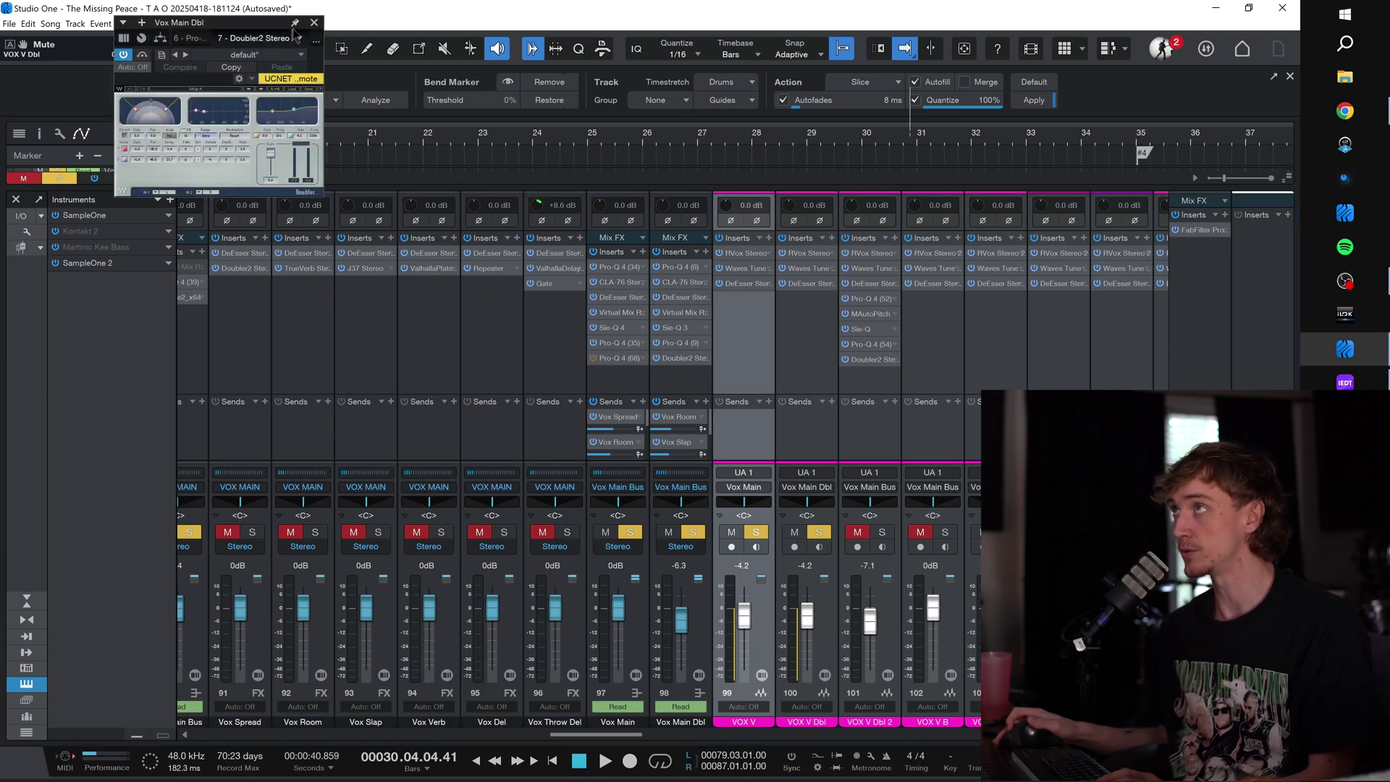
pyautogui.click(314, 24)
# Step: Play the Vox Main Dbl bus soloed on its own from about bar 29, and solo the VOX V track again
pyautogui.keyDown('alt'); pyautogui.click(693, 535); pyautogui.keyUp('alt')
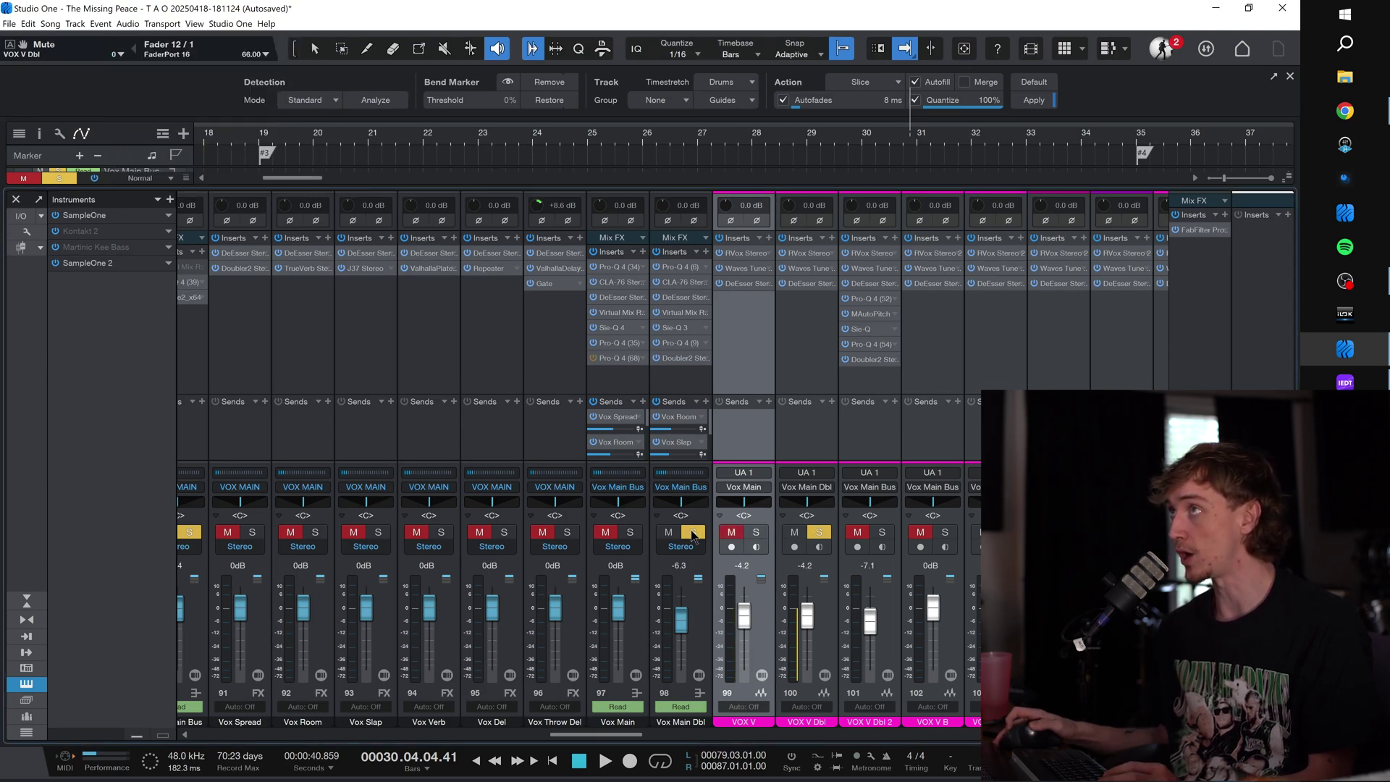
pyautogui.click(799, 136)
pyautogui.press('space')
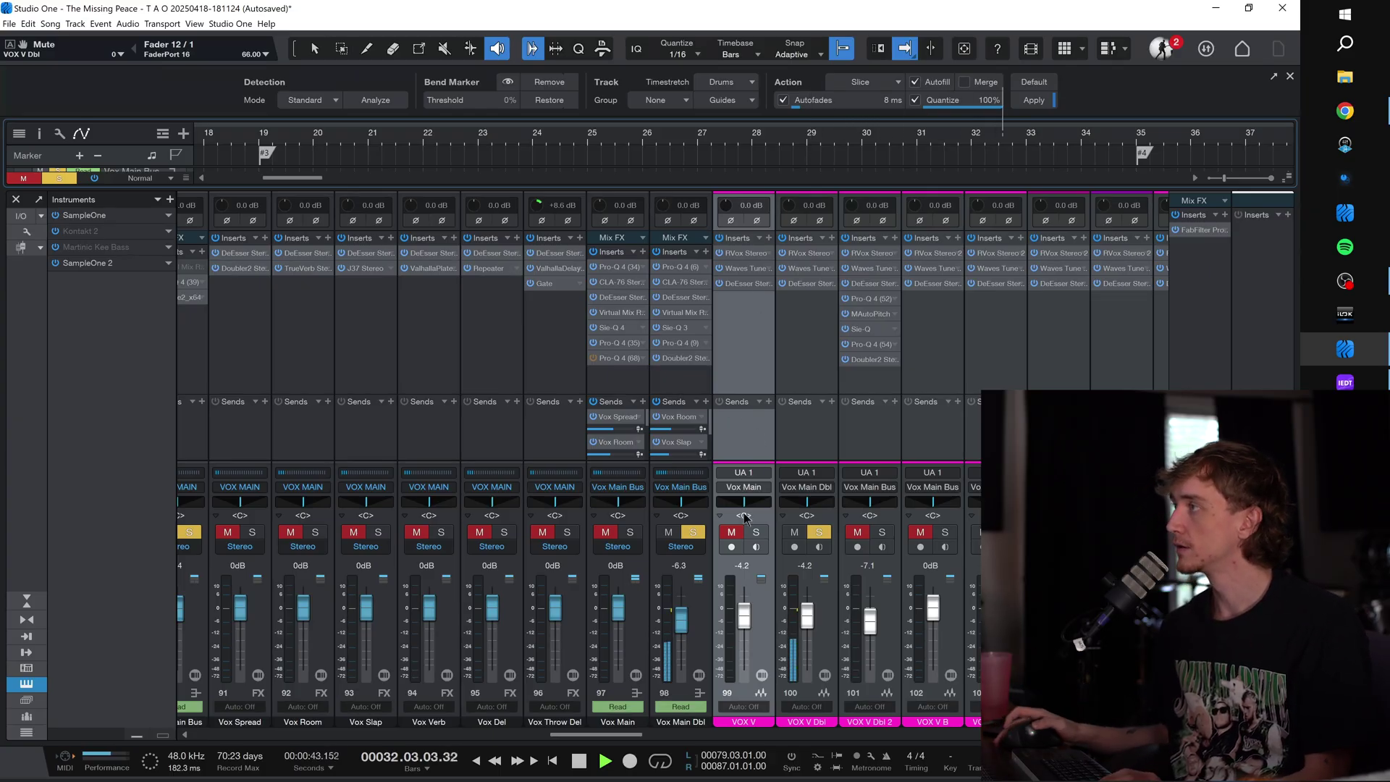
pyautogui.press('space')
pyautogui.click(731, 532)
pyautogui.click(756, 532)
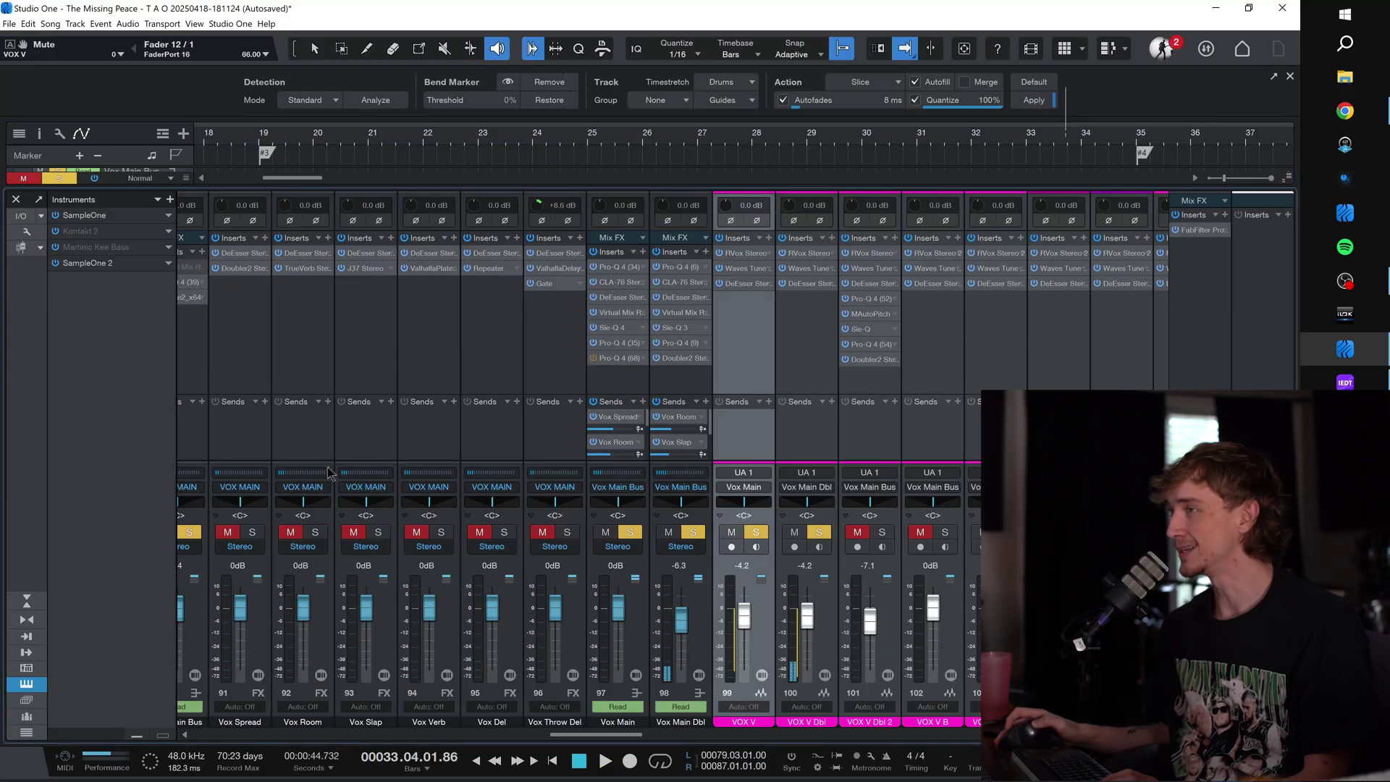
# Step: Solo the Vox Spread channel and play it from bar 21 while viewing its Doubler2 Stereo insert
pyautogui.click(252, 533)
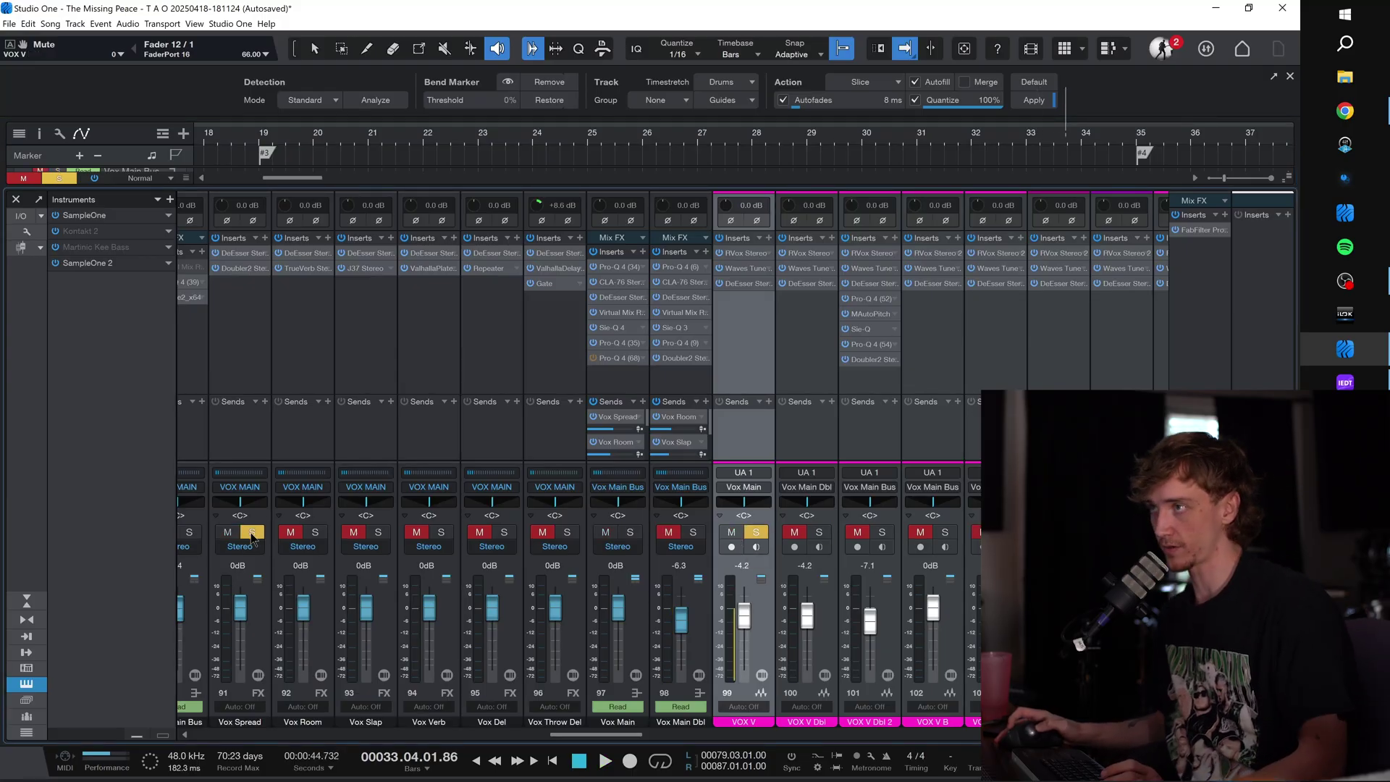
pyautogui.click(371, 137)
pyautogui.press('space')
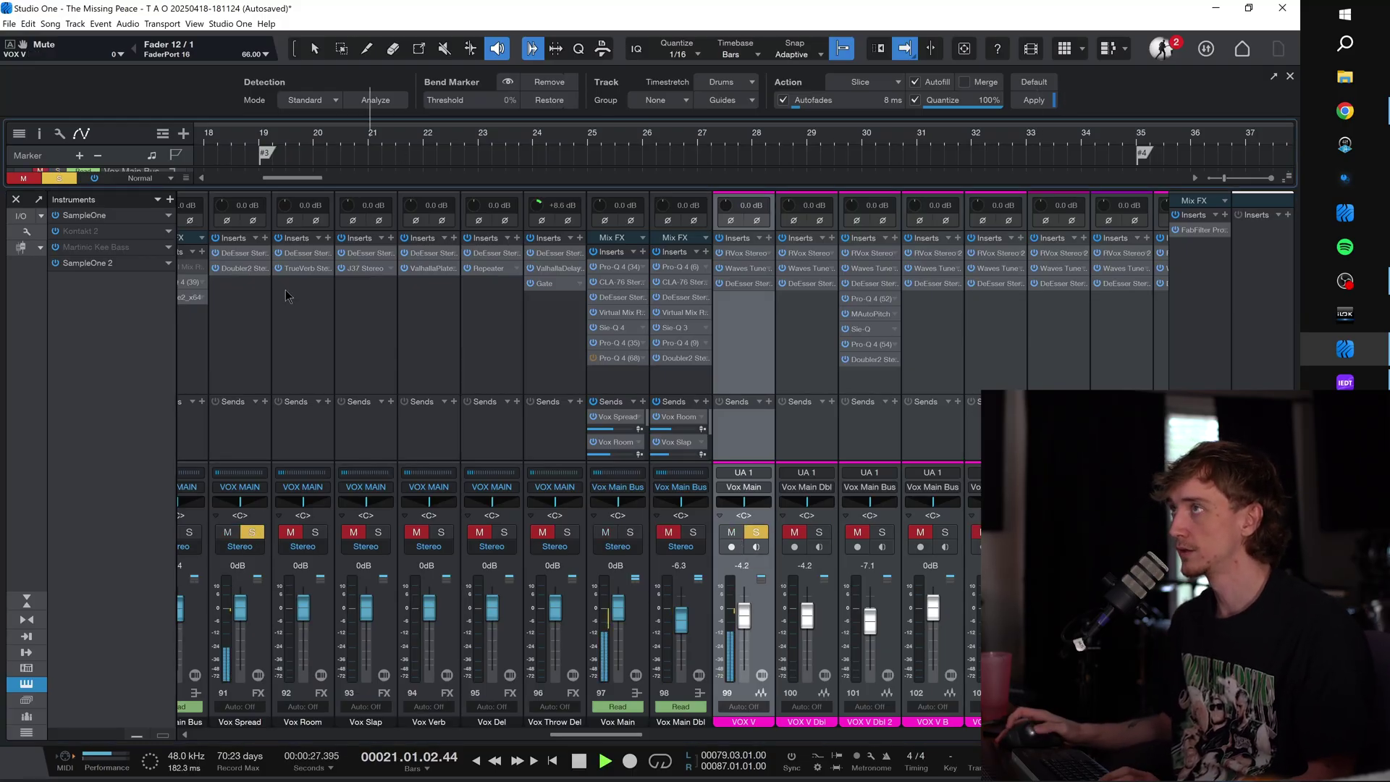
pyautogui.click(241, 272)
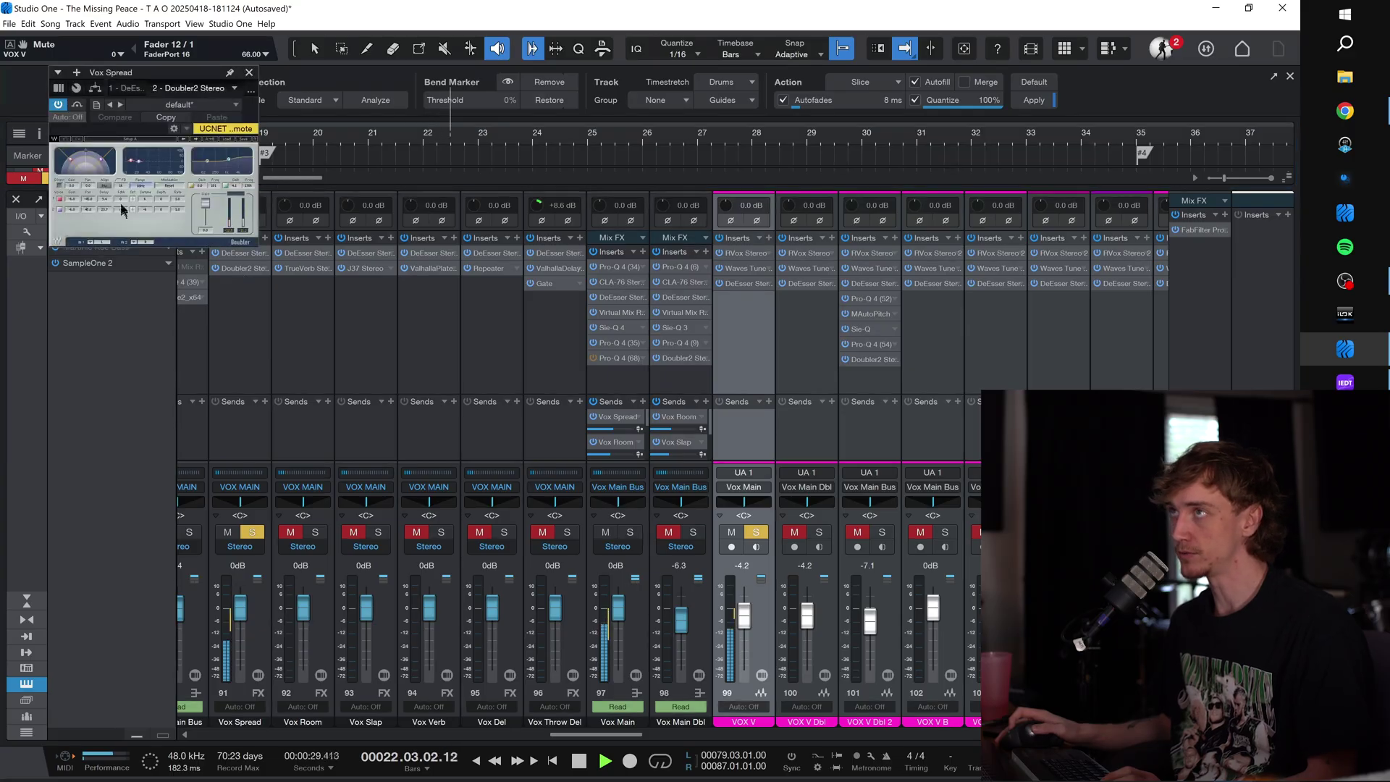
pyautogui.click(250, 72)
# Step: Solo Vox Room and Vox Slap in turn during playback, viewing their TrueVerb Stereo and J37 Stereo inserts
pyautogui.click(315, 533)
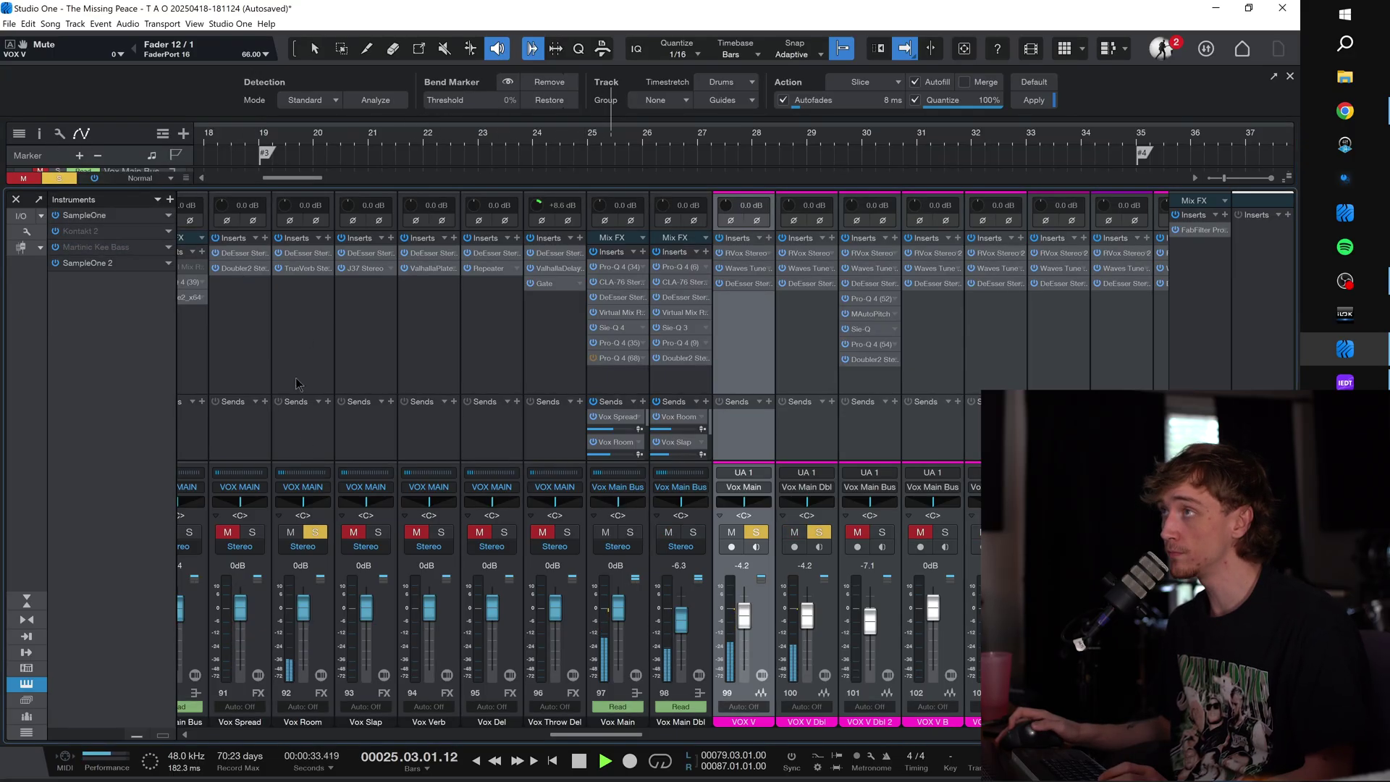
pyautogui.click(306, 268)
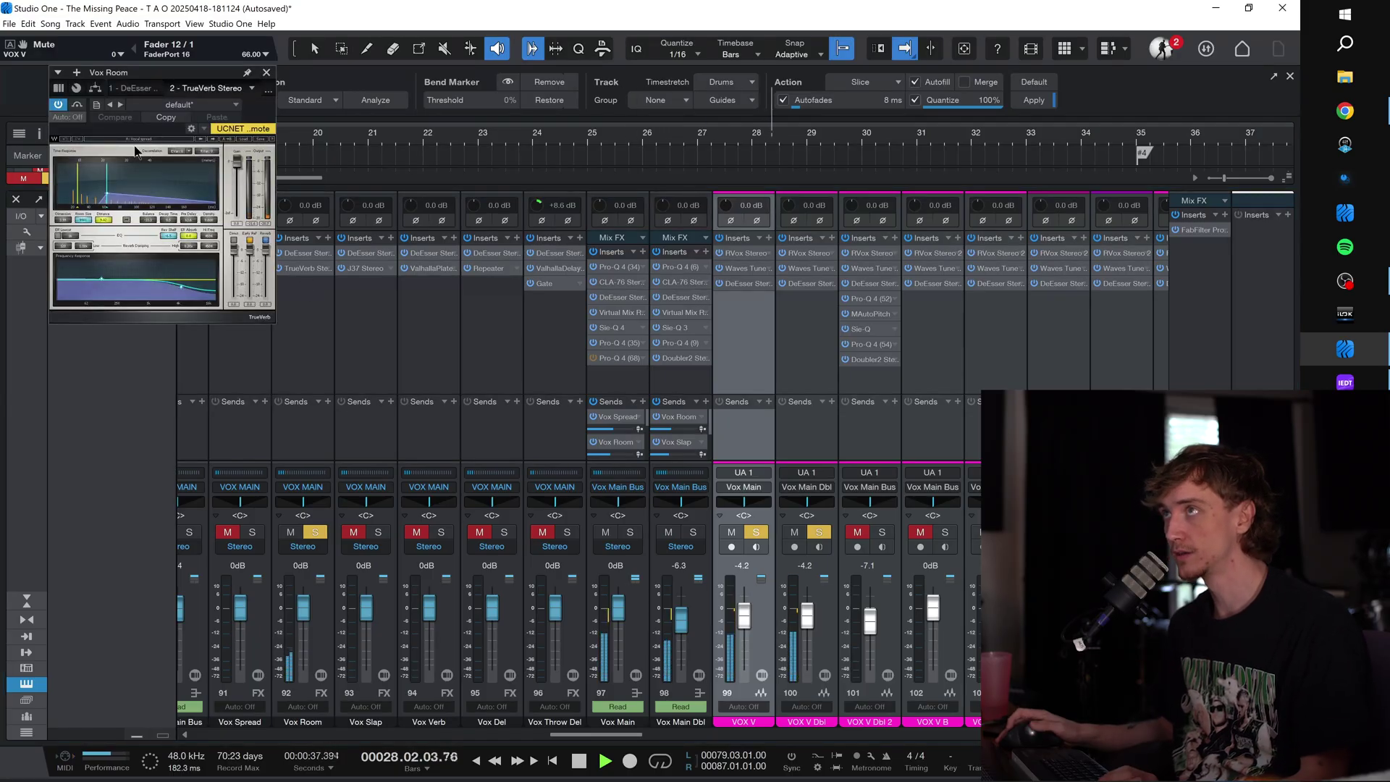
pyautogui.click(376, 533)
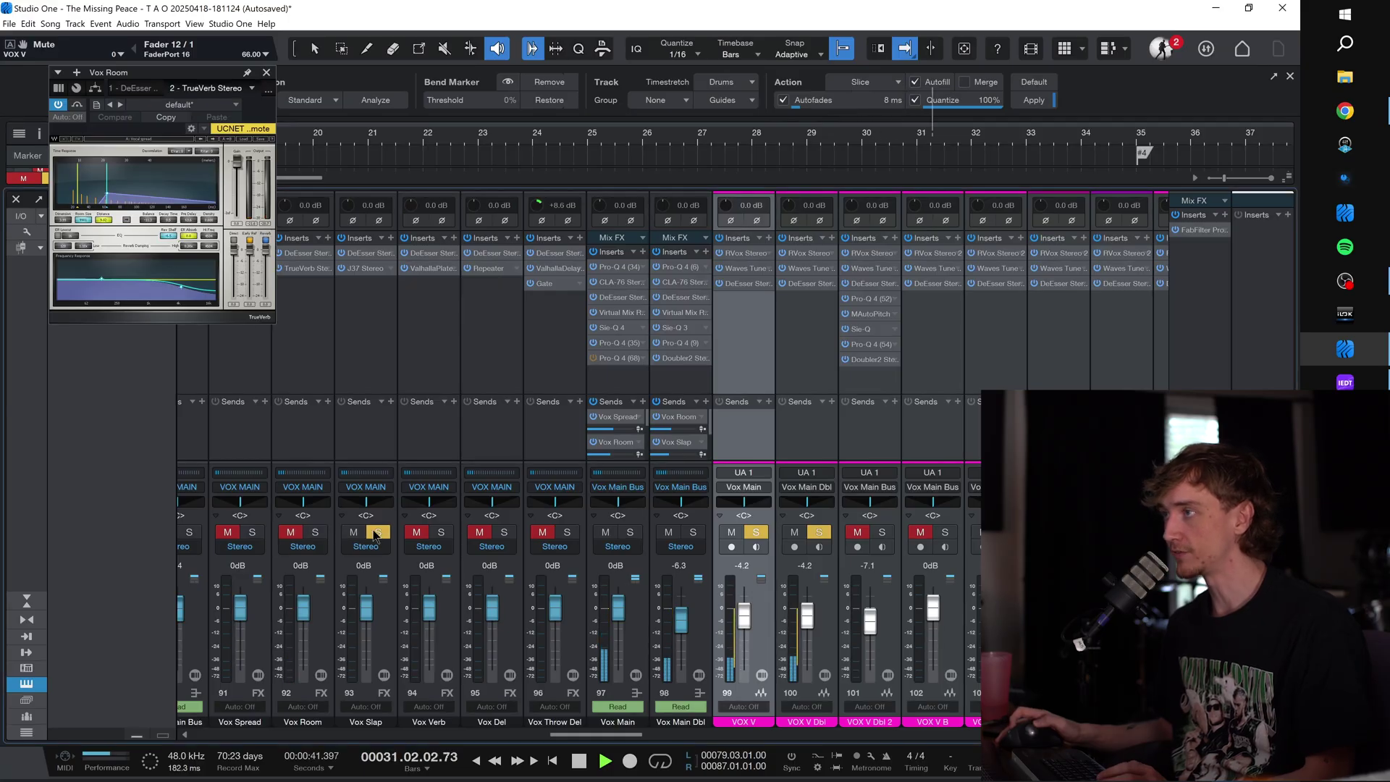
pyautogui.click(364, 269)
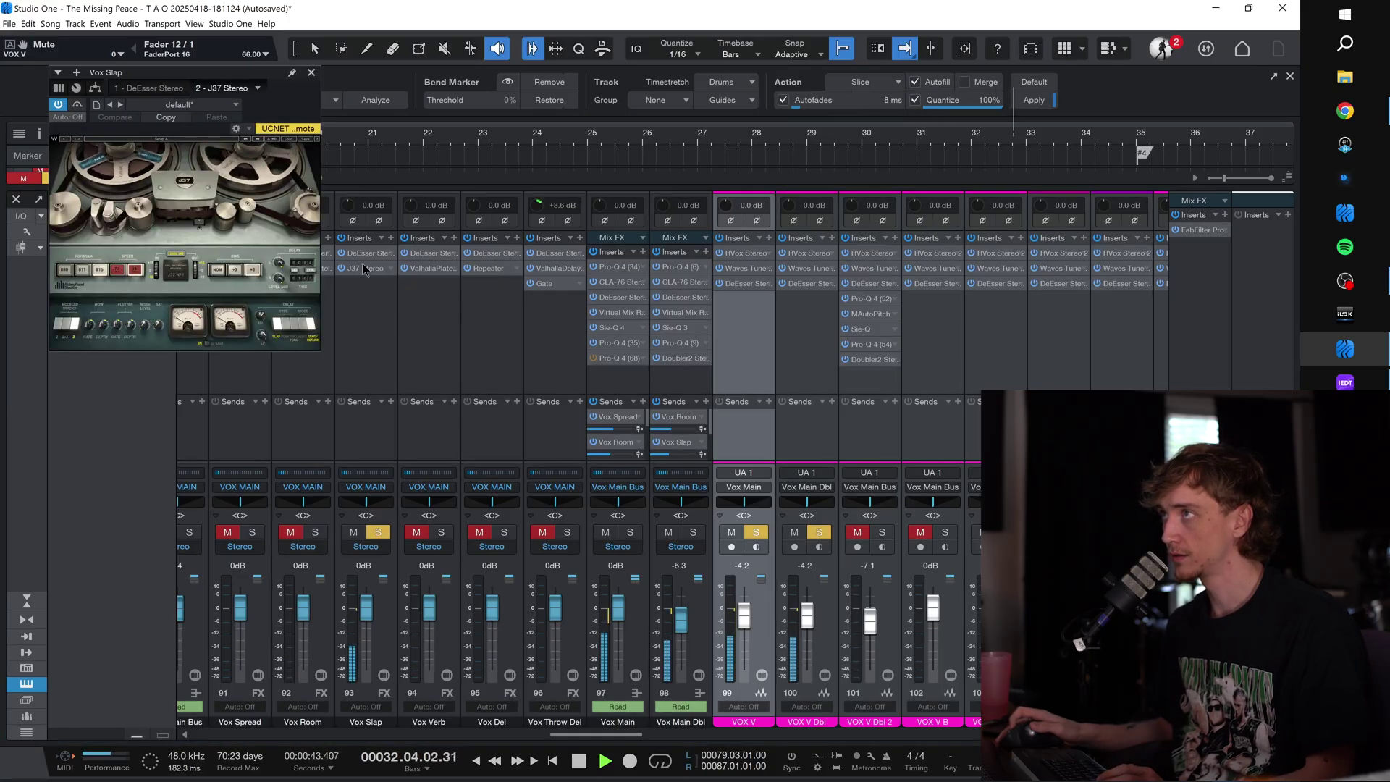
# Step: Play the vocal and compare it with the Vox Slap solo switched off and on again
pyautogui.press('space')
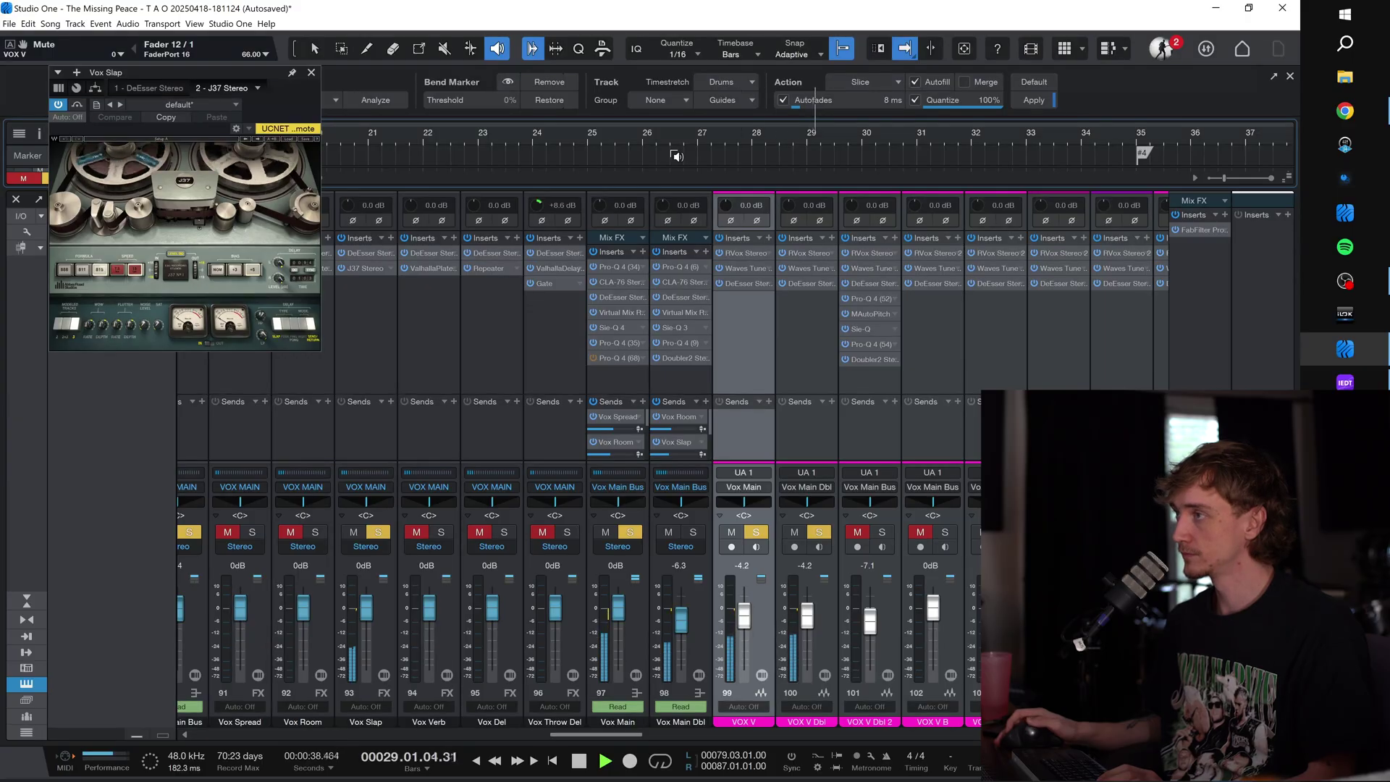
pyautogui.click(380, 533)
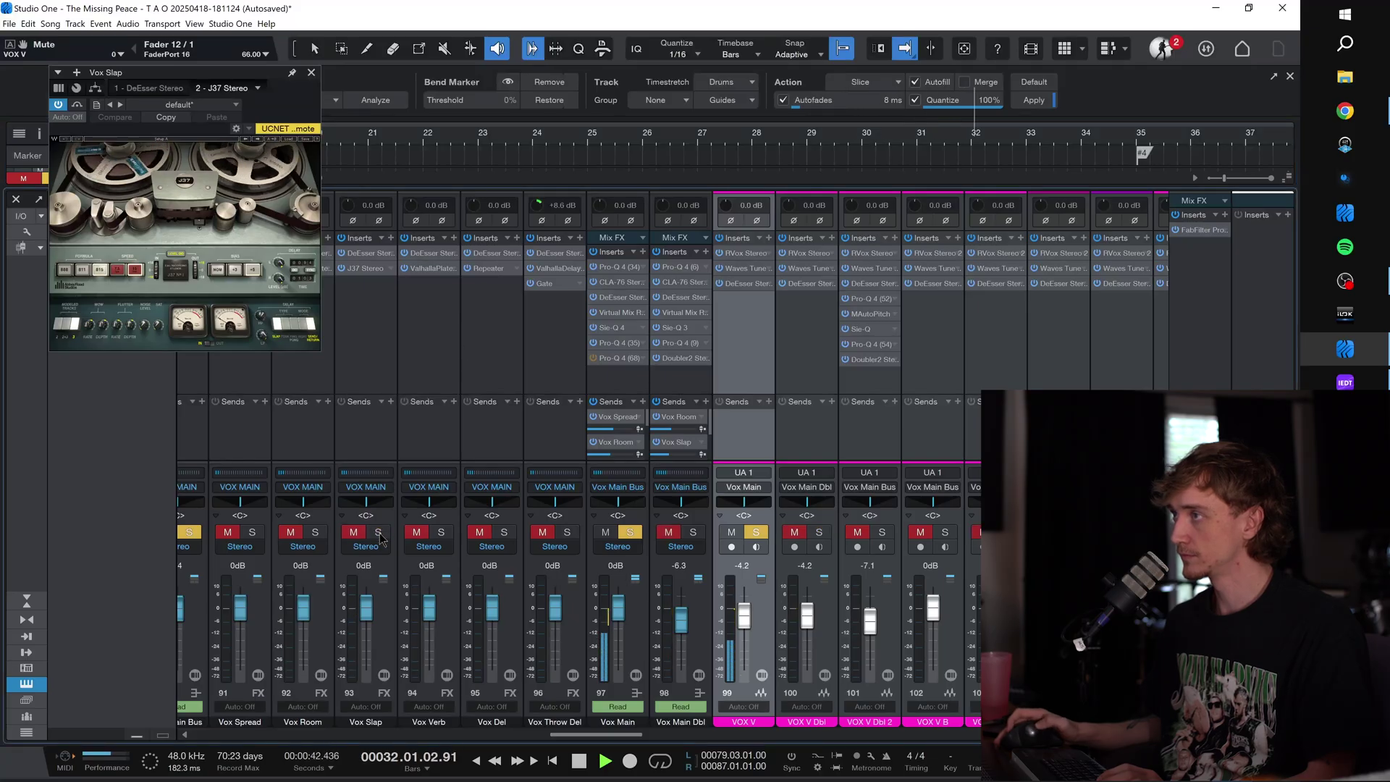
pyautogui.click(378, 533)
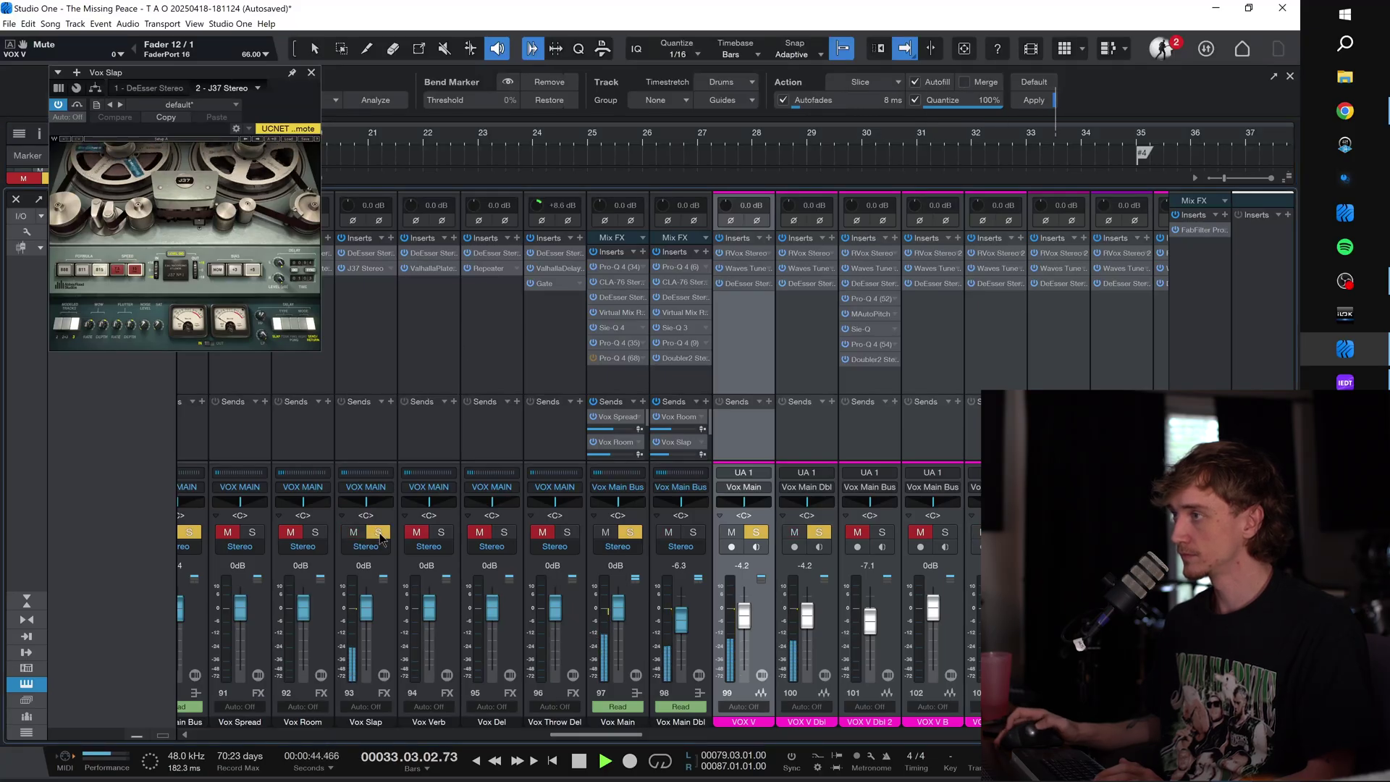
pyautogui.press('space')
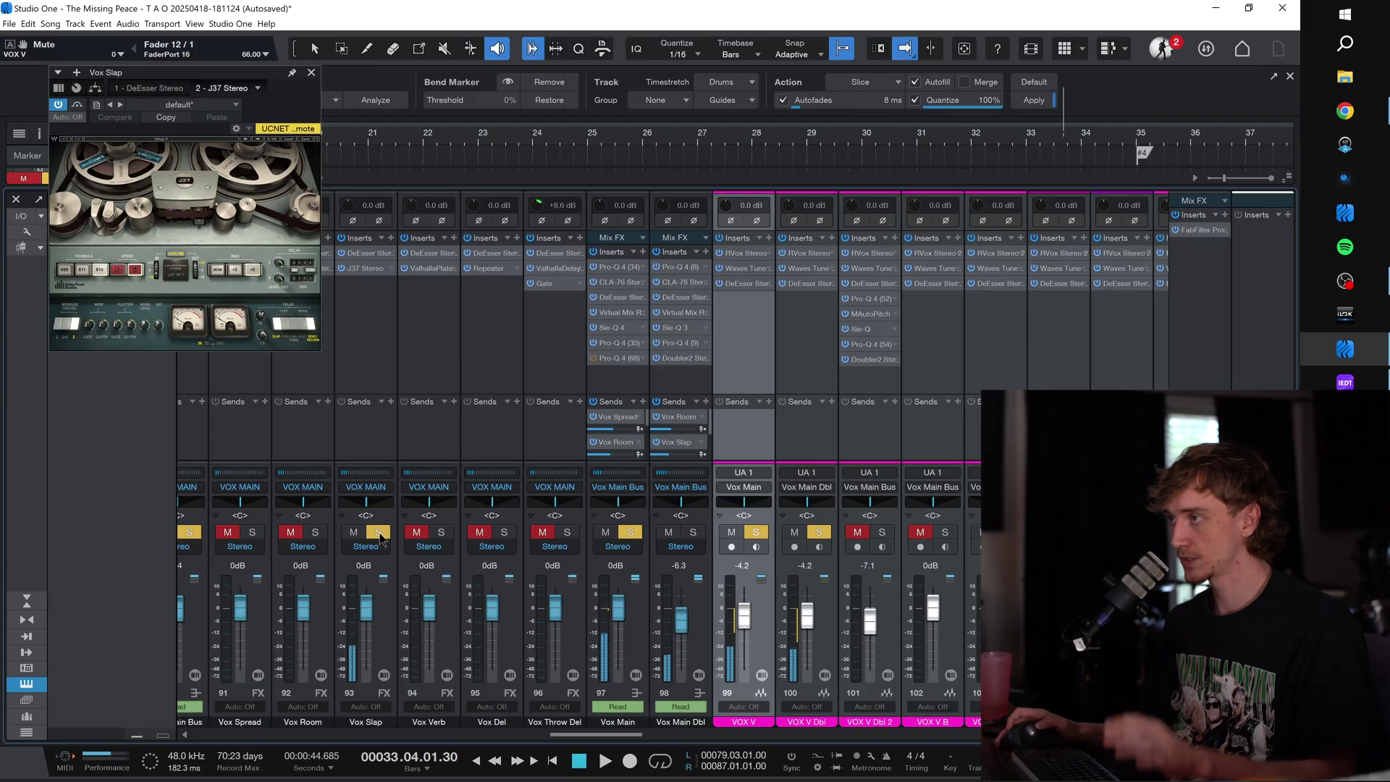
# Step: Solo the Vox Verb channel, play it from about bar 27, and open its ValhallaPlate insert
pyautogui.click(439, 536)
pyautogui.click(686, 143)
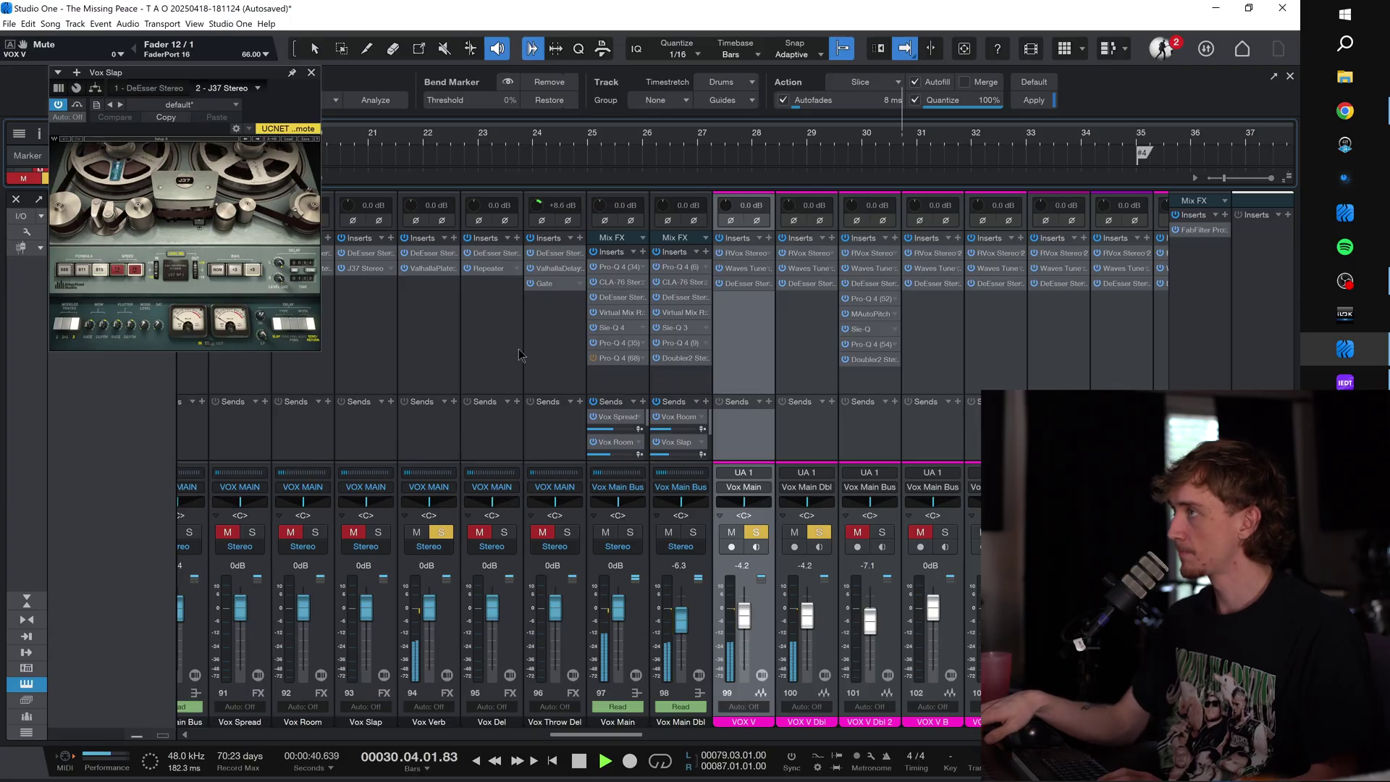
pyautogui.press('space')
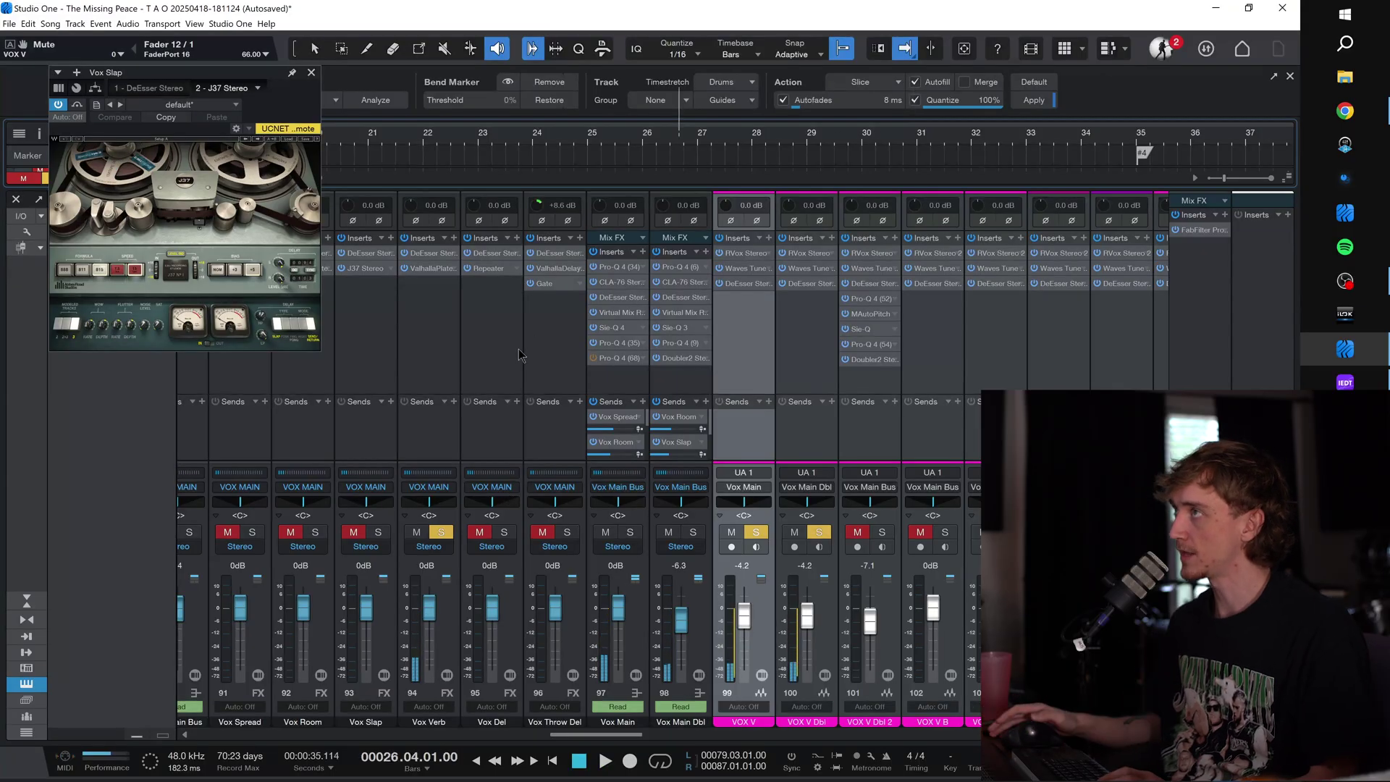
pyautogui.click(433, 267)
# Step: Solo the Vox Del channel and play it with its Repeater insert open, closing the plug-in during playback
pyautogui.click(485, 266)
pyautogui.click(490, 270)
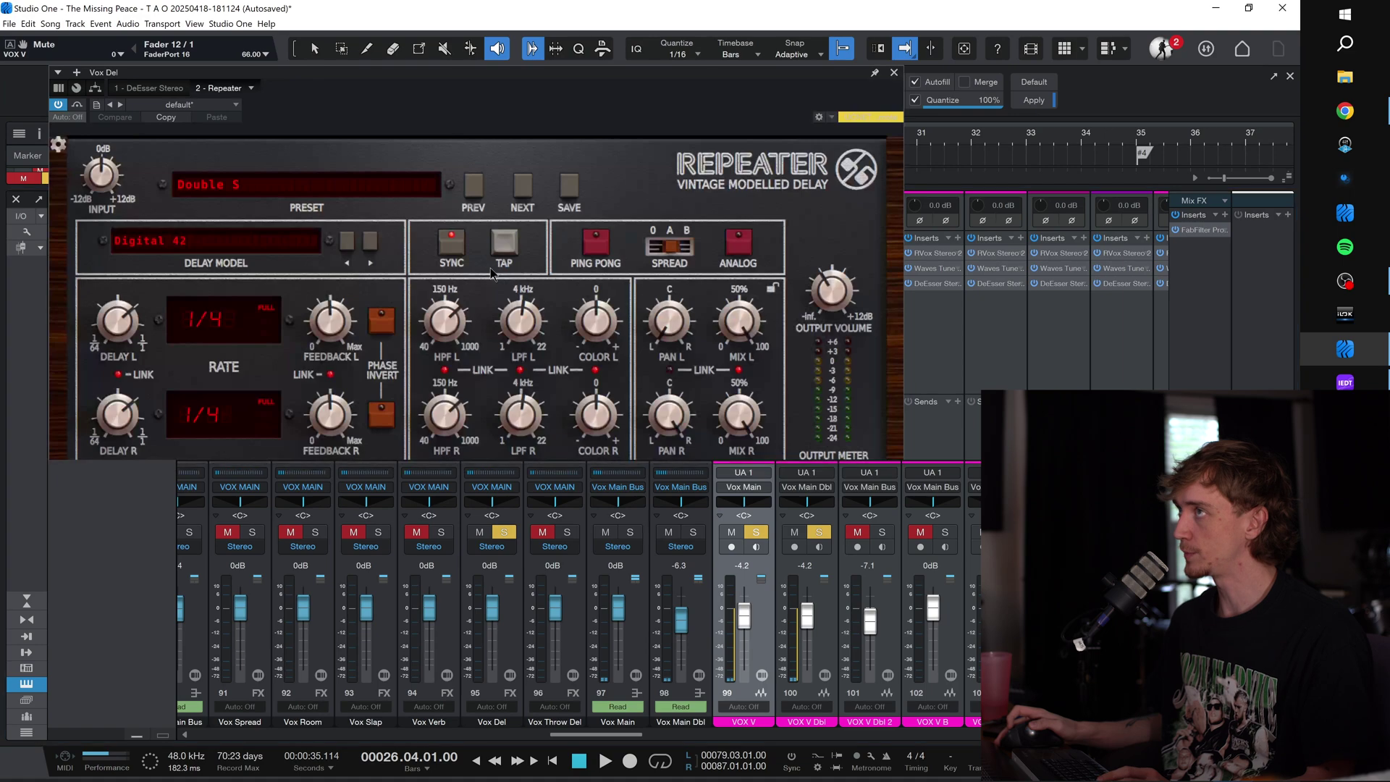
pyautogui.press('space')
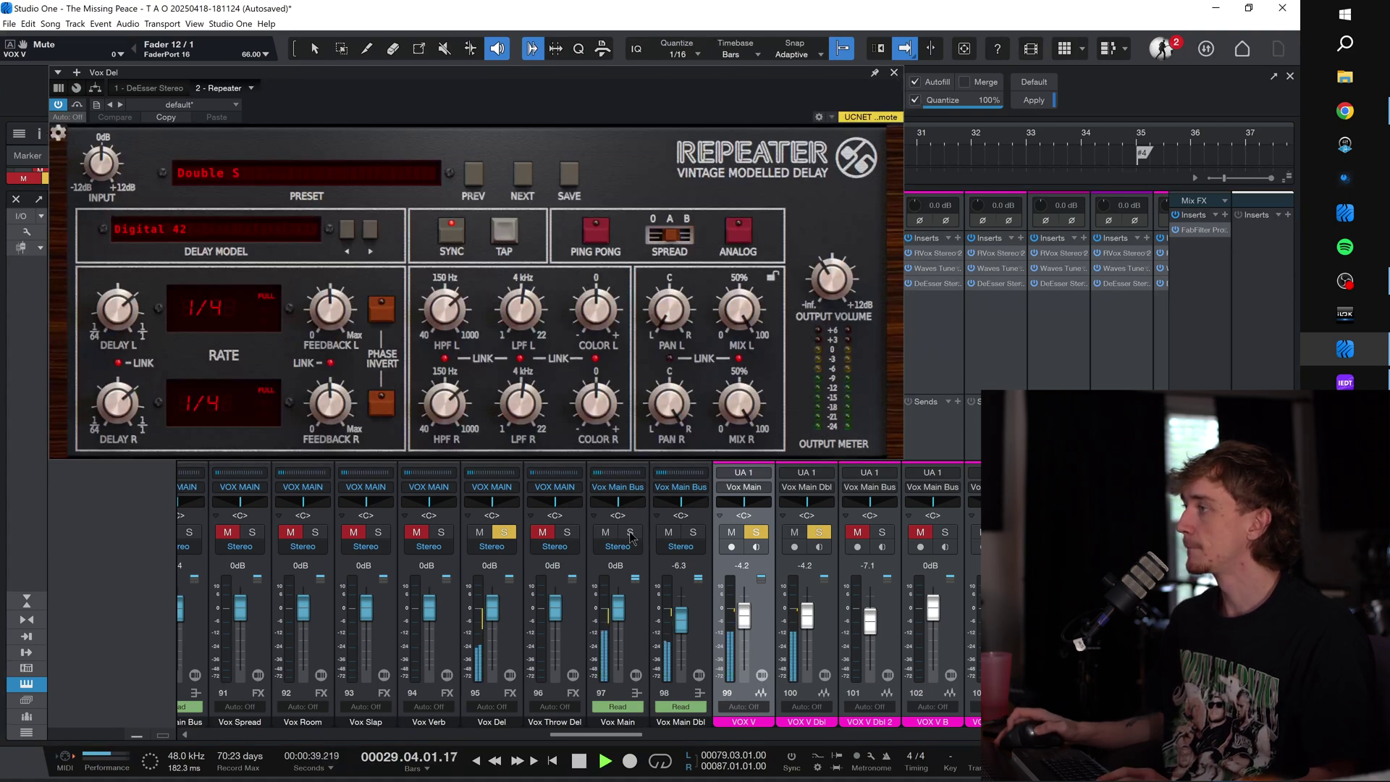
pyautogui.click(894, 73)
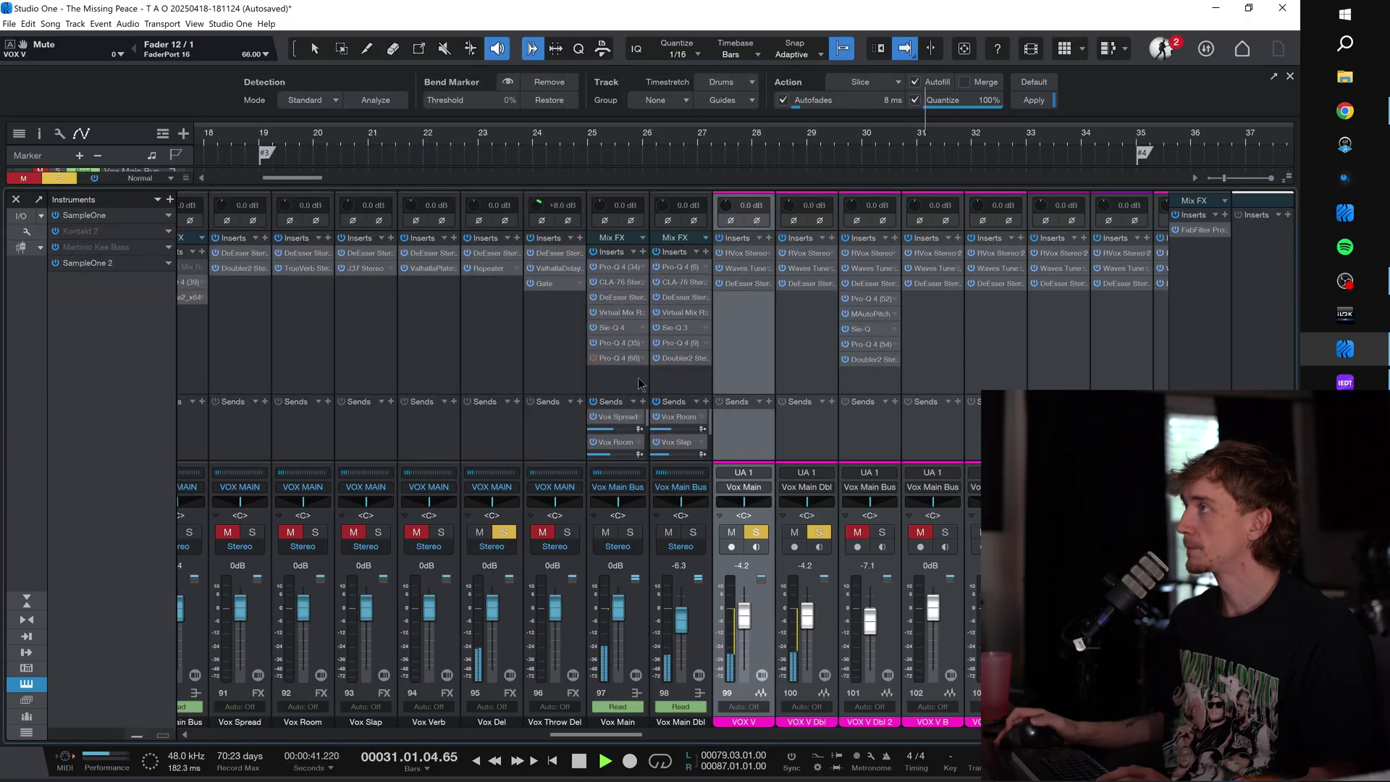
pyautogui.press('space')
# Step: Solo the Vox Throw Del channel and play the verse vocal from about bar 20
pyautogui.click(567, 532)
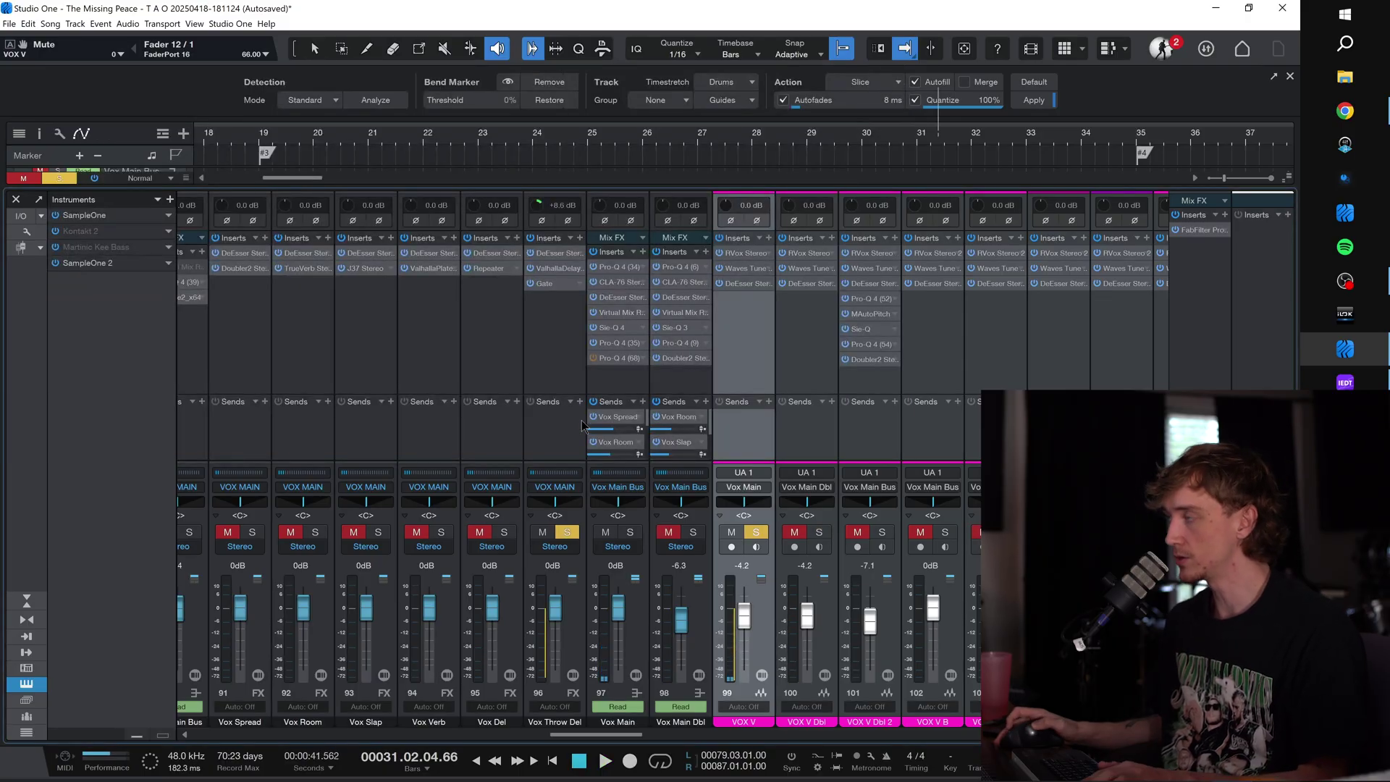
pyautogui.press('F3')
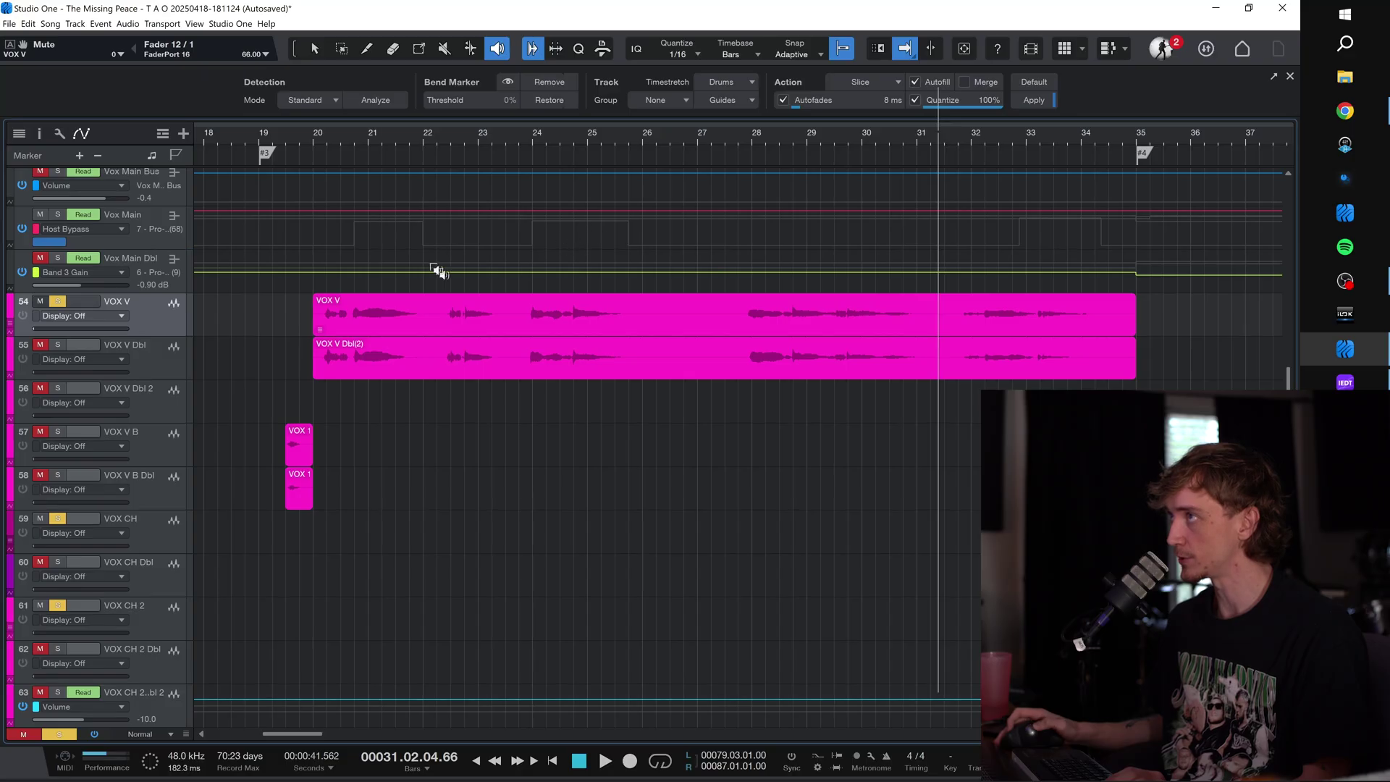
pyautogui.click(346, 142)
pyautogui.press('space')
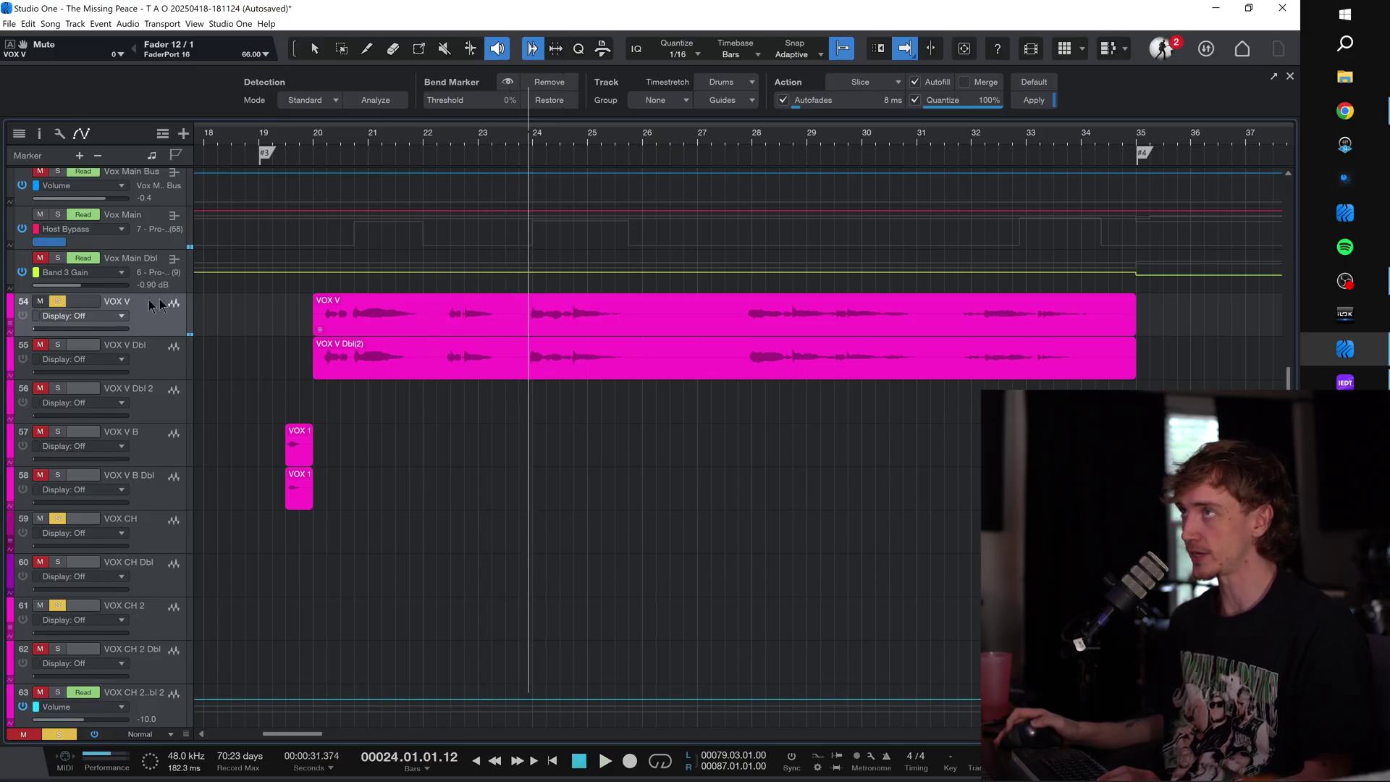
# Step: Solo the Vox Main Bus, all vocal effect channels and both main vocal buses, and play the combined vocal
pyautogui.press('F3')
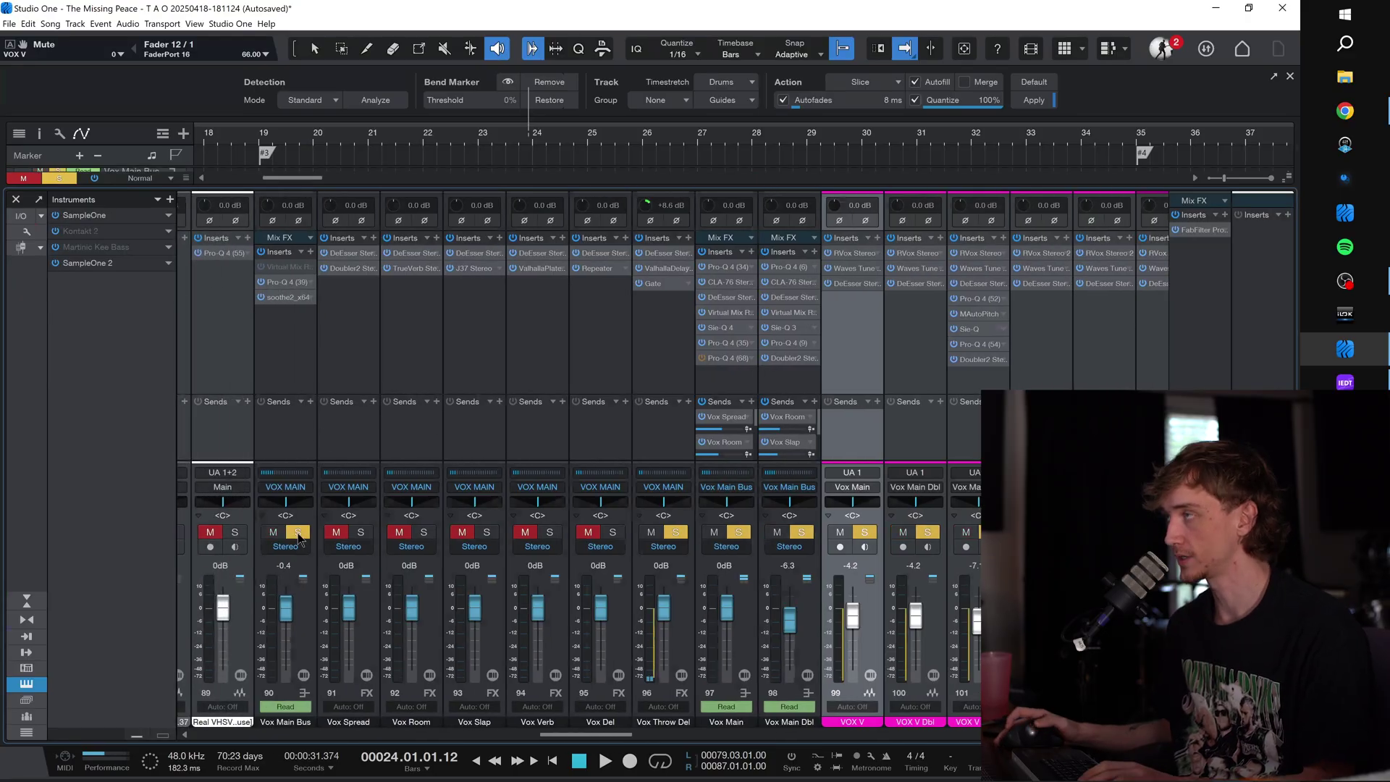
pyautogui.press('F3')
pyautogui.press('F3')
pyautogui.press('space')
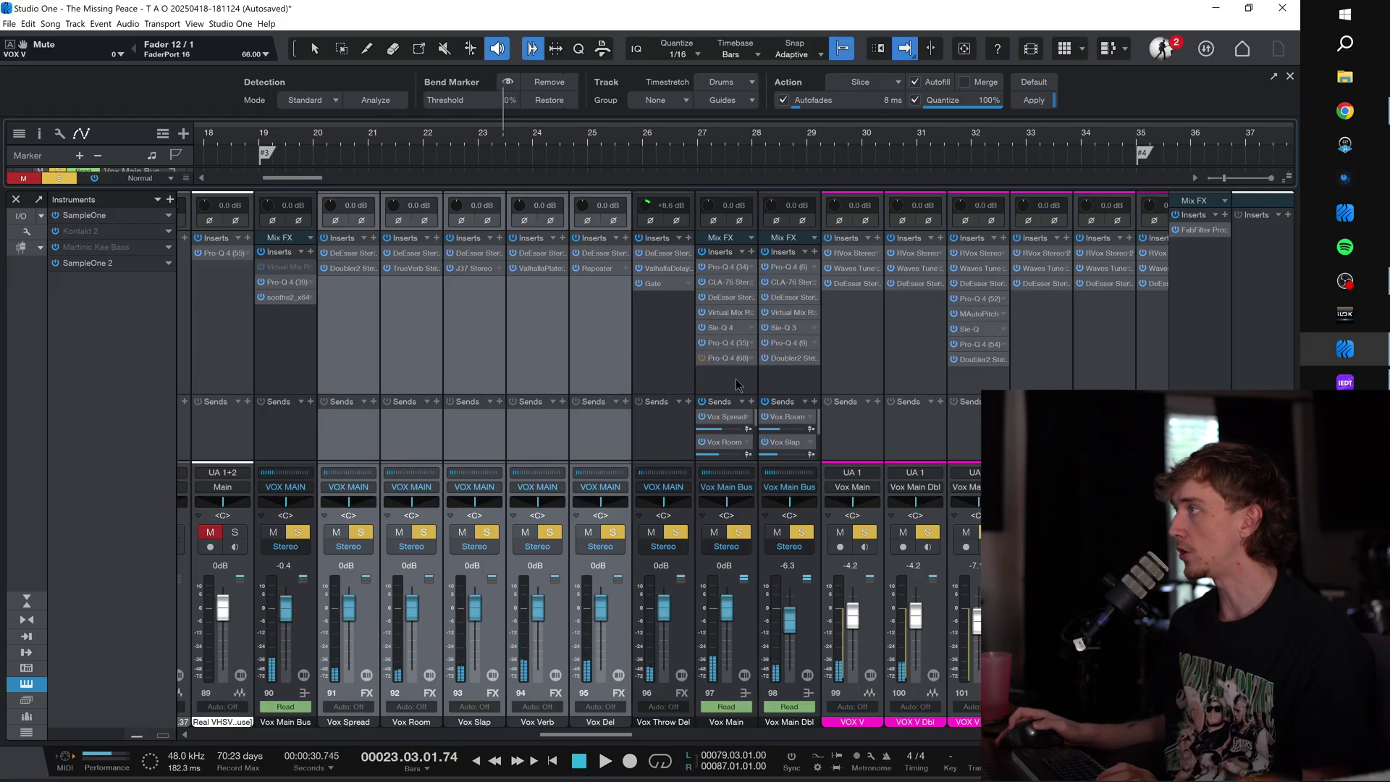
pyautogui.click(790, 384)
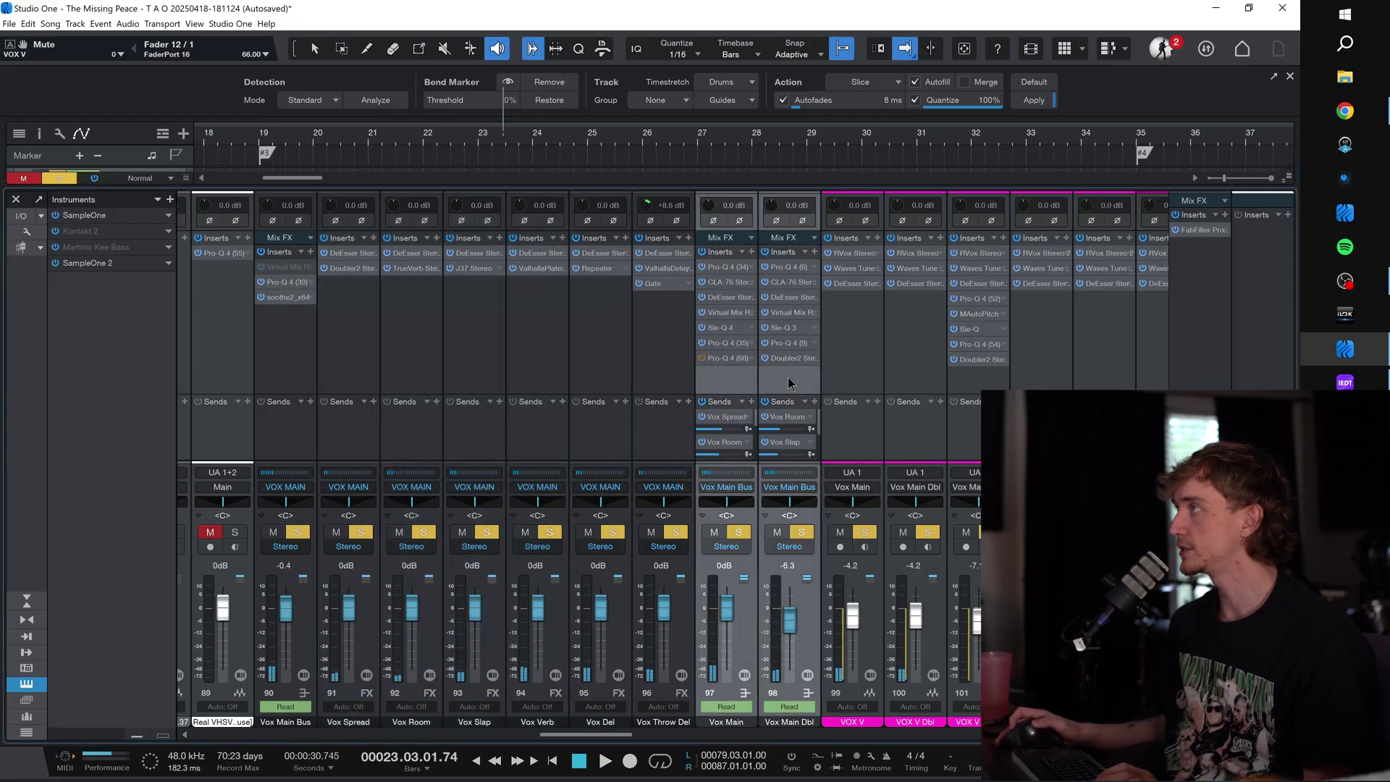
# Step: Review the Pro-Q 4 and soothe2 inserts on the Vox Main Bus, playing the vocal with soothe2 open before closing it
pyautogui.click(289, 283)
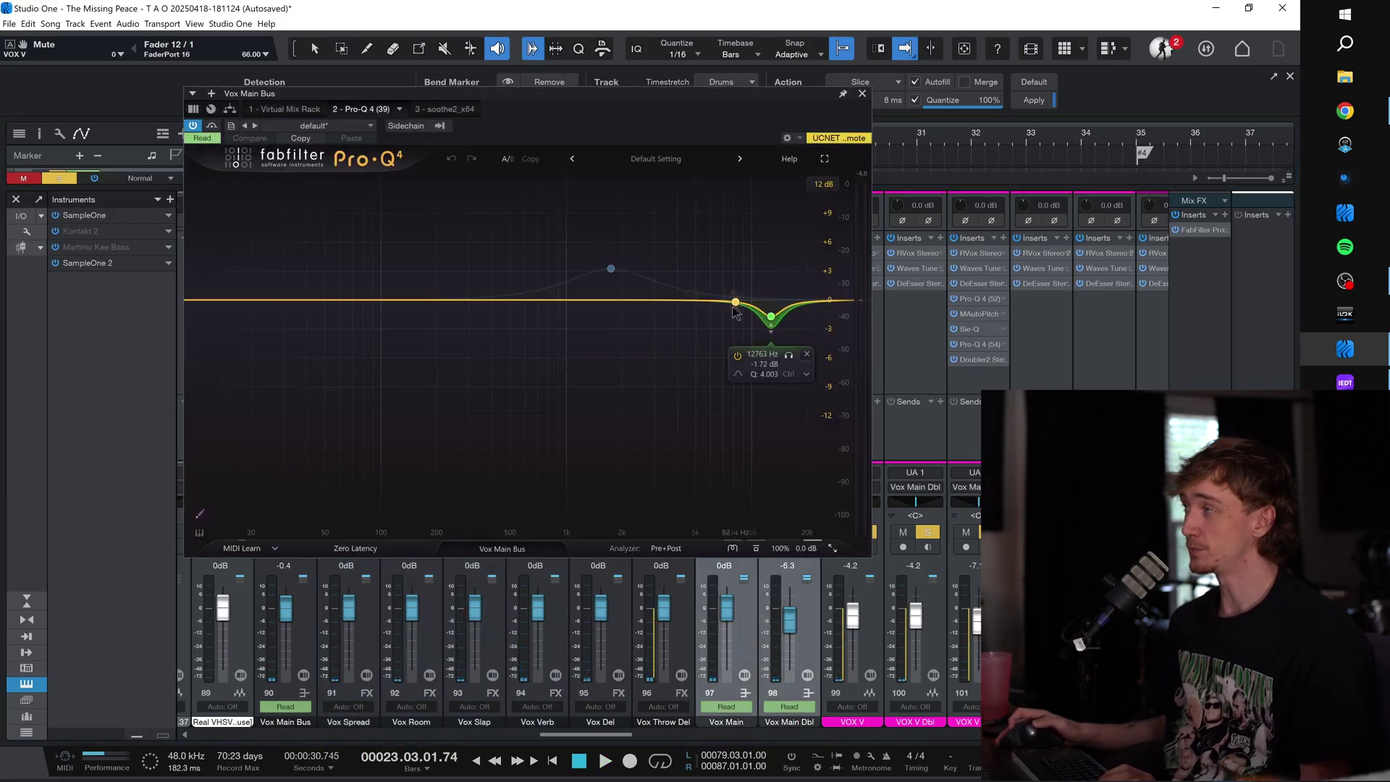
pyautogui.click(449, 109)
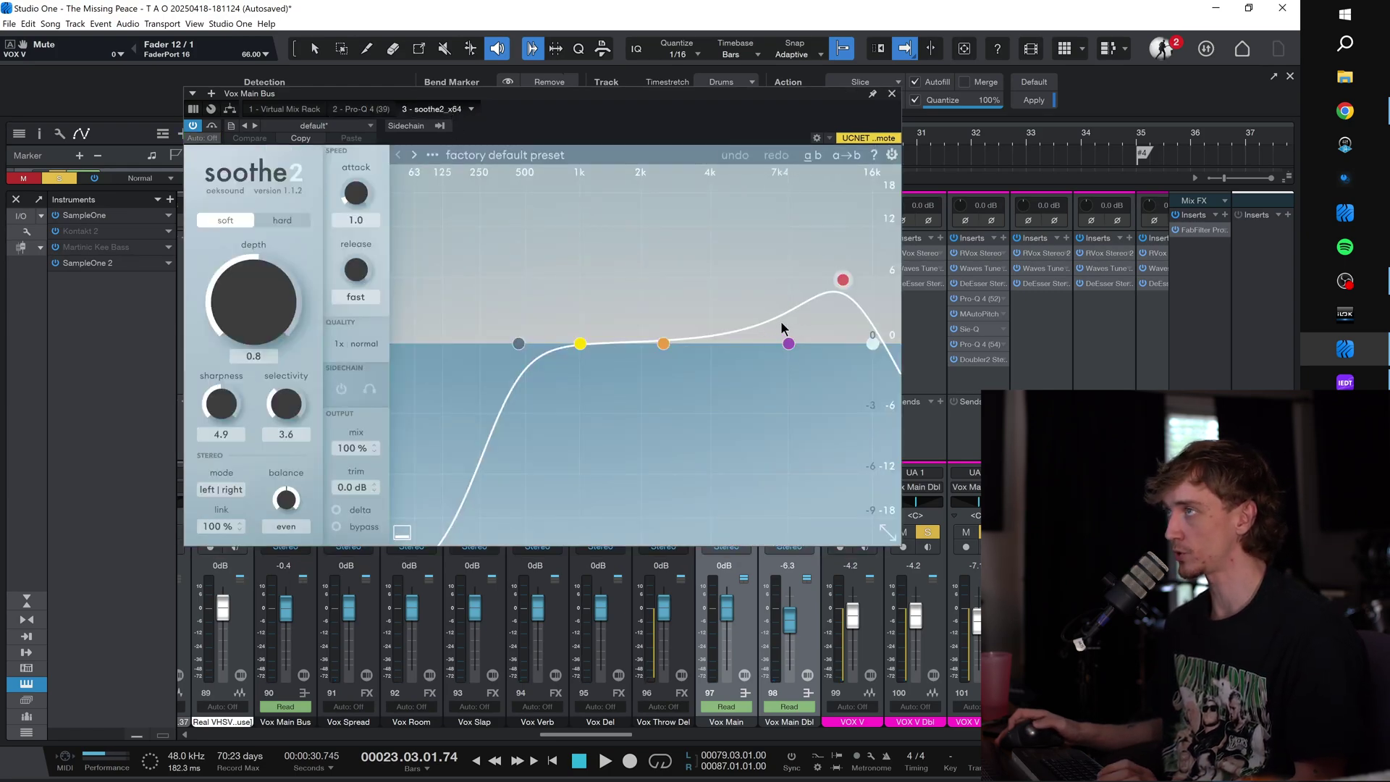
pyautogui.press('space')
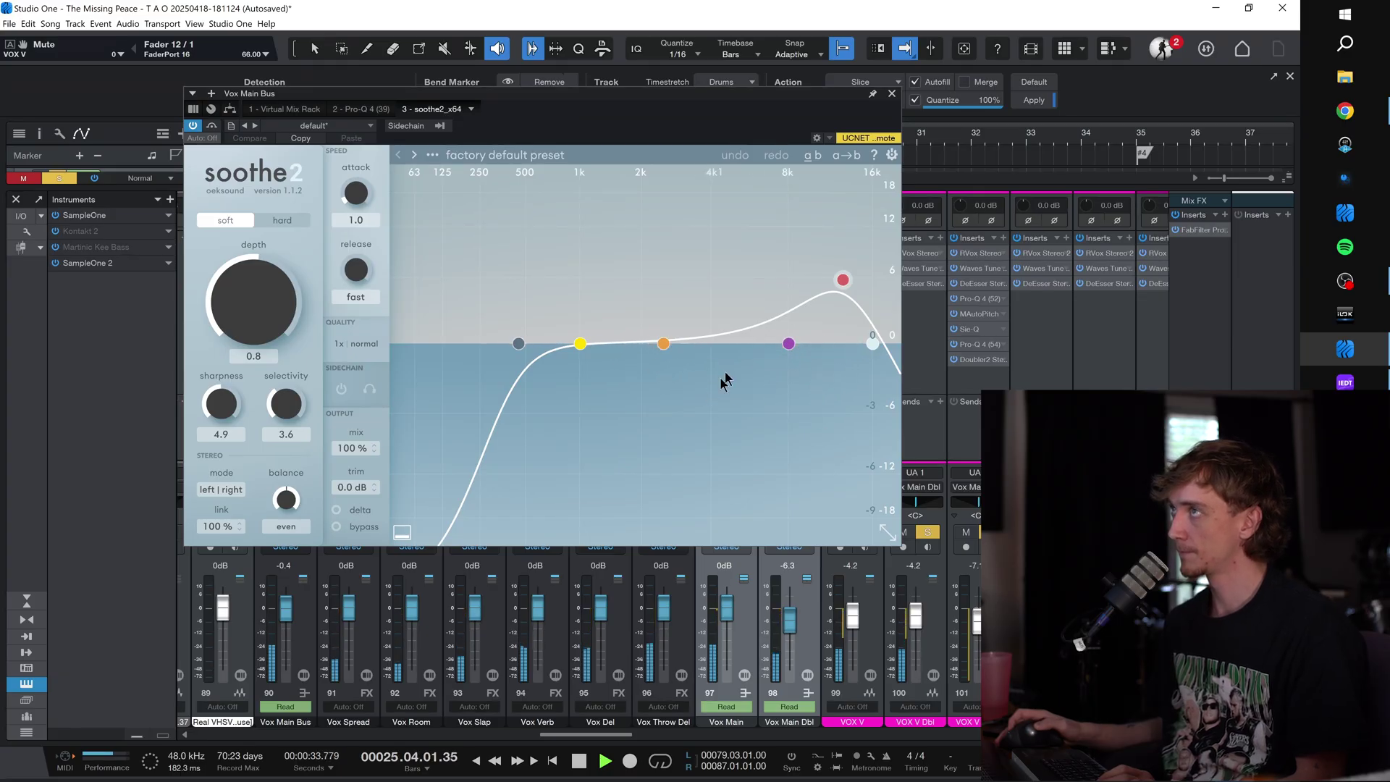
pyautogui.click(892, 94)
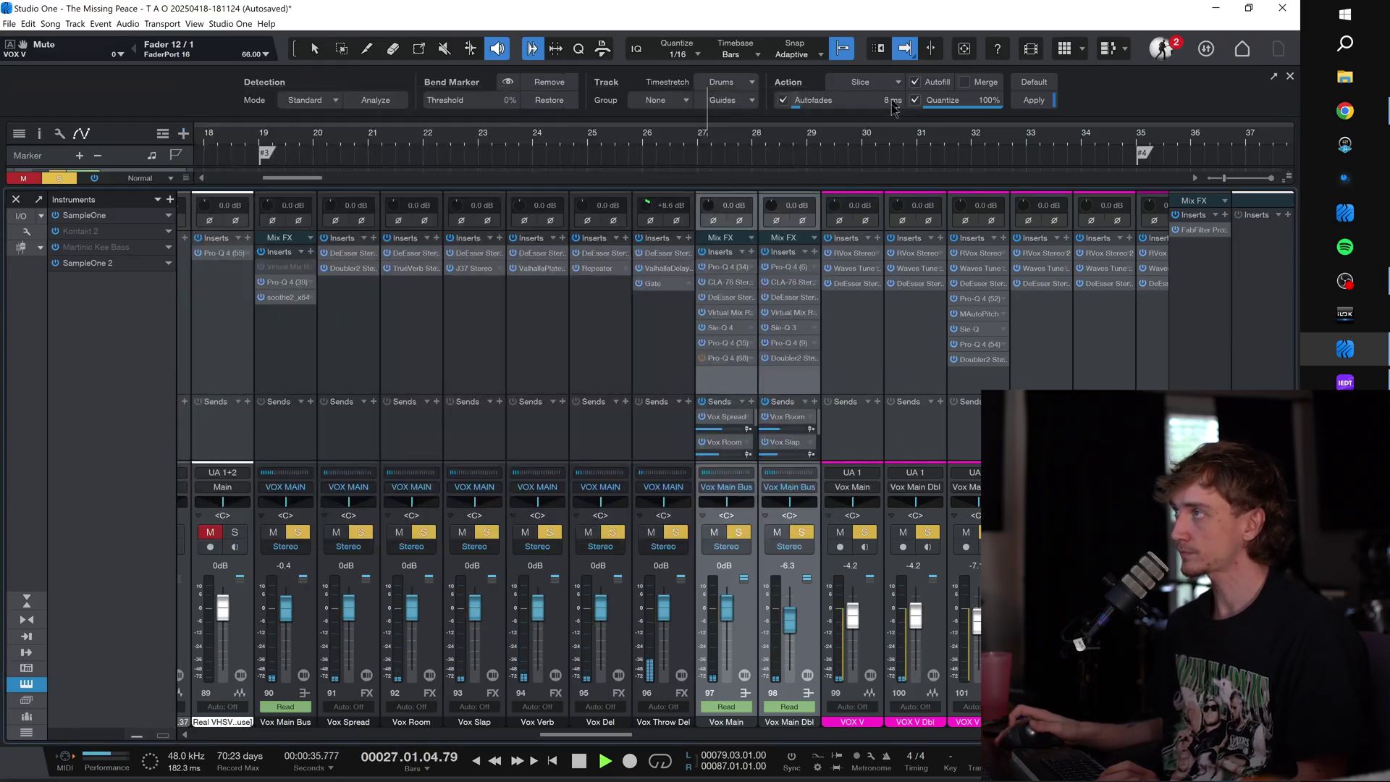
# Step: Play the chorus vocals from about bar 35 and look over the vocal channels and their sends in the console
pyautogui.hscroll(4, 748, 365)
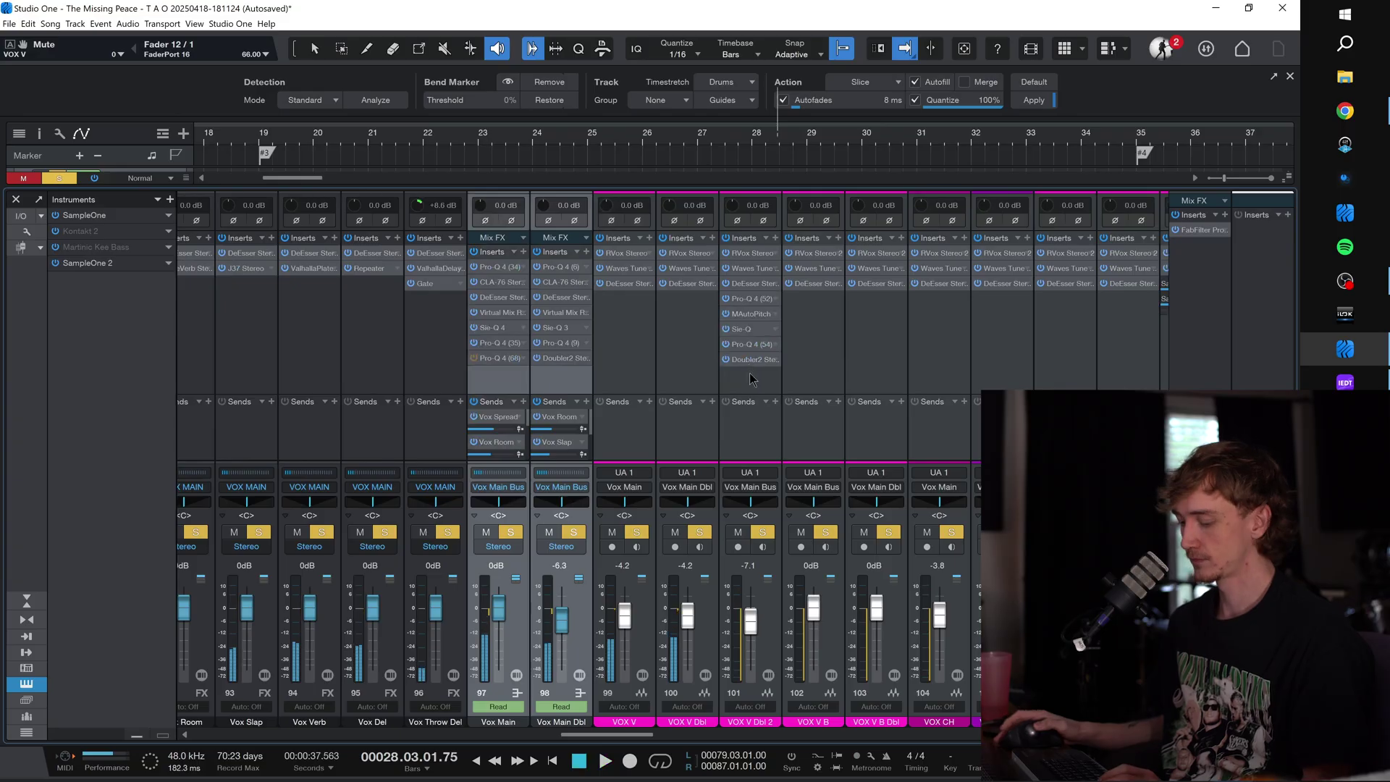
pyautogui.press('F3')
pyautogui.hscroll(8, 745, 362)
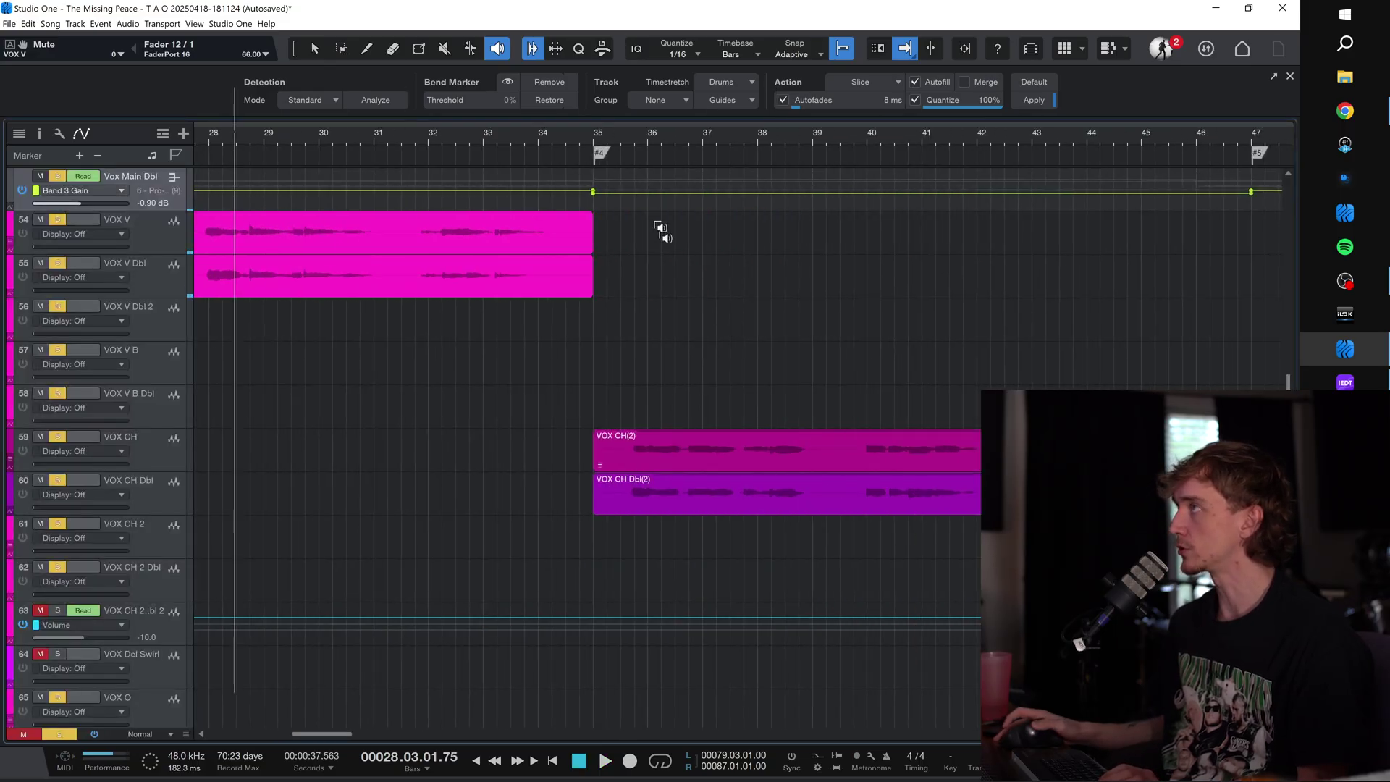
pyautogui.click(607, 139)
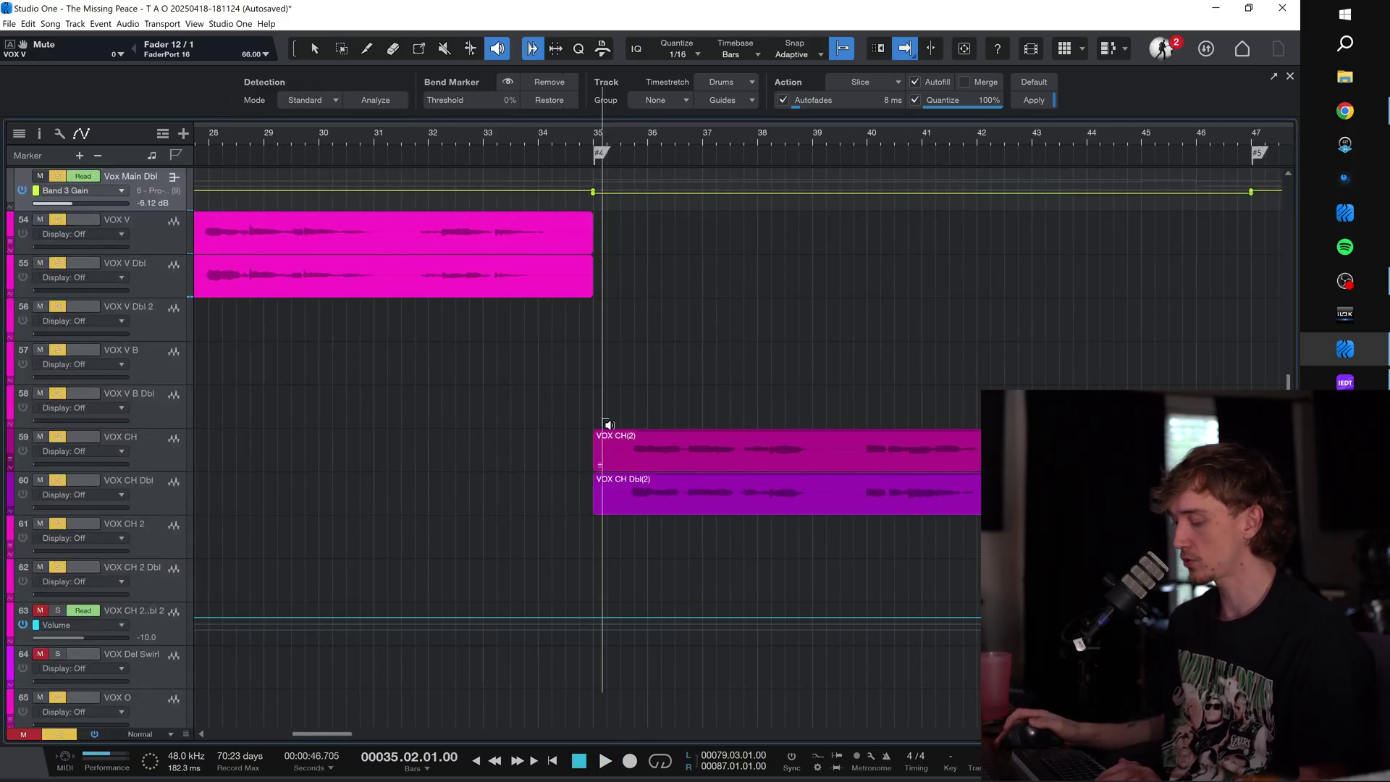
pyautogui.press('space')
pyautogui.press('F3')
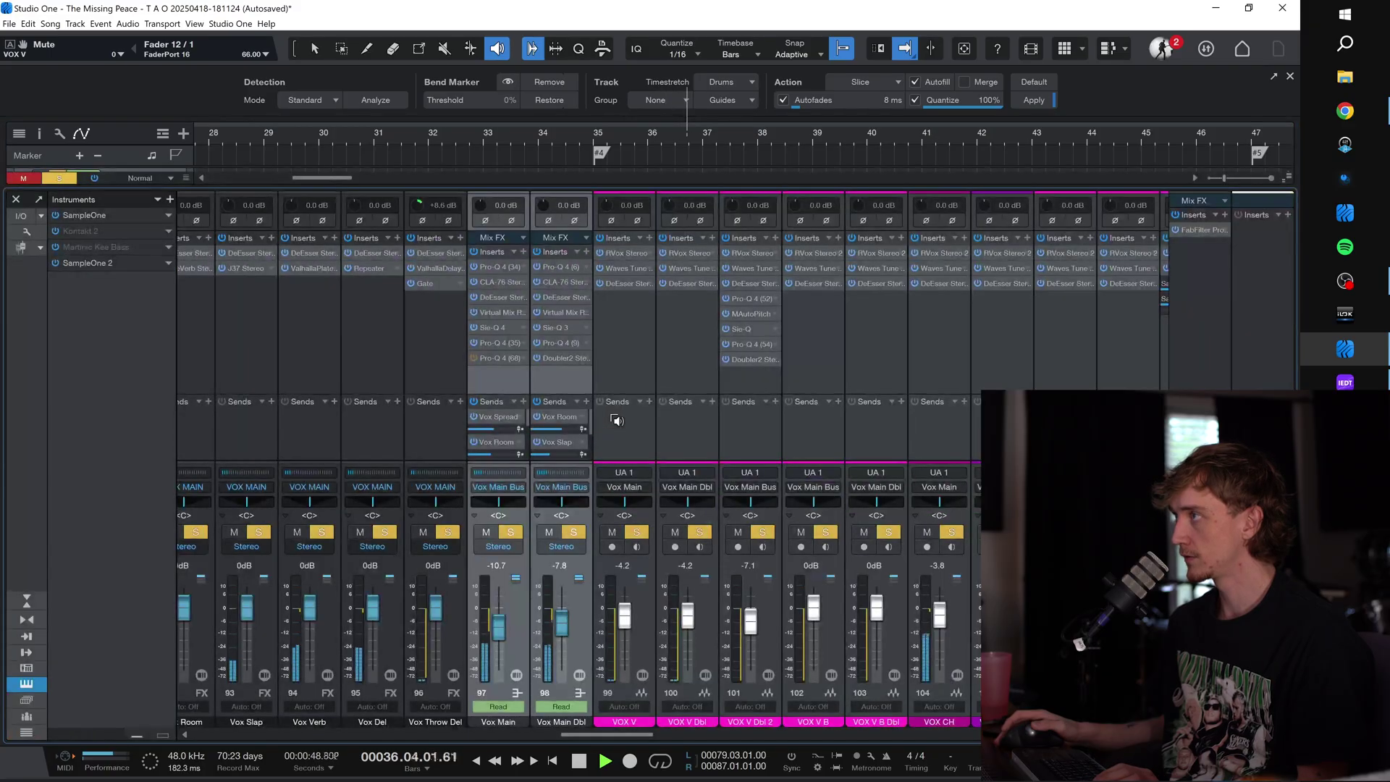
pyautogui.hscroll(4, 647, 442)
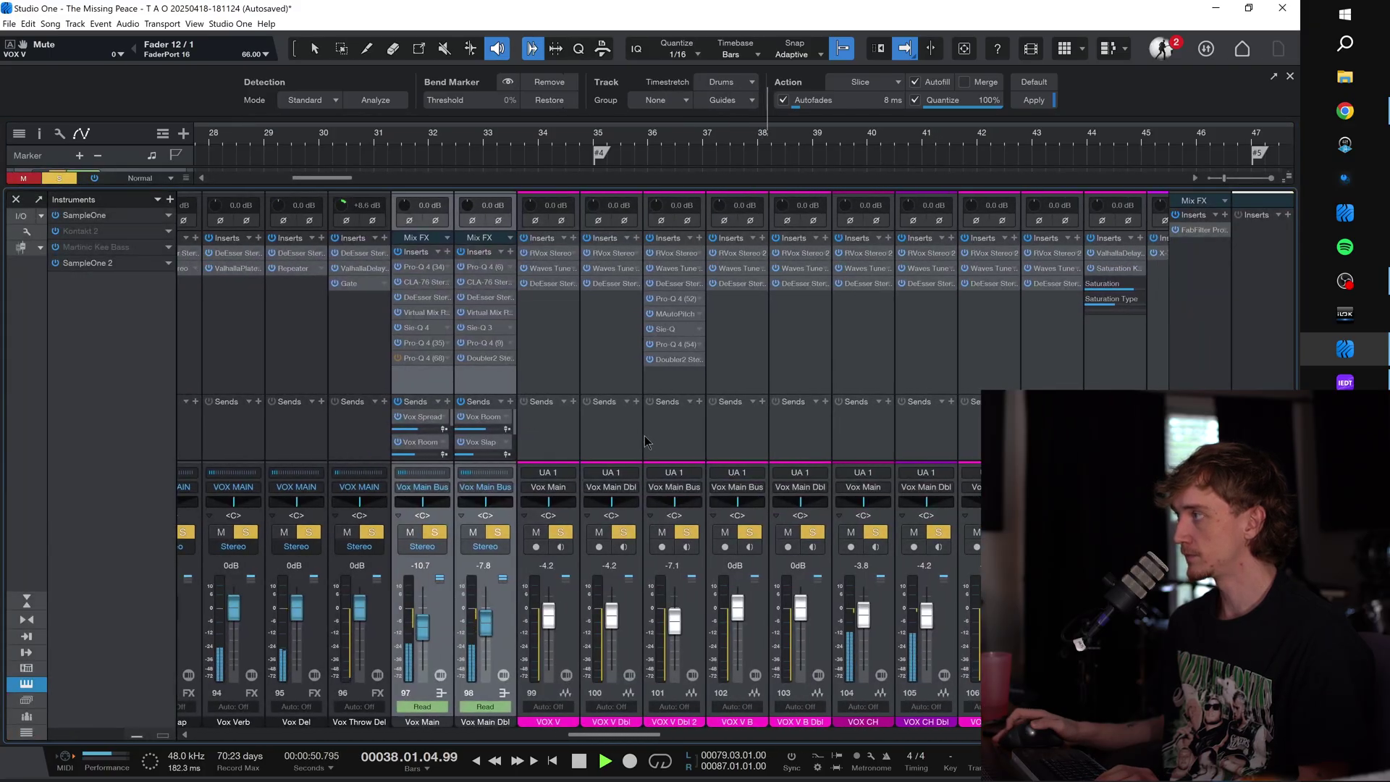
pyautogui.hscroll(2, 647, 442)
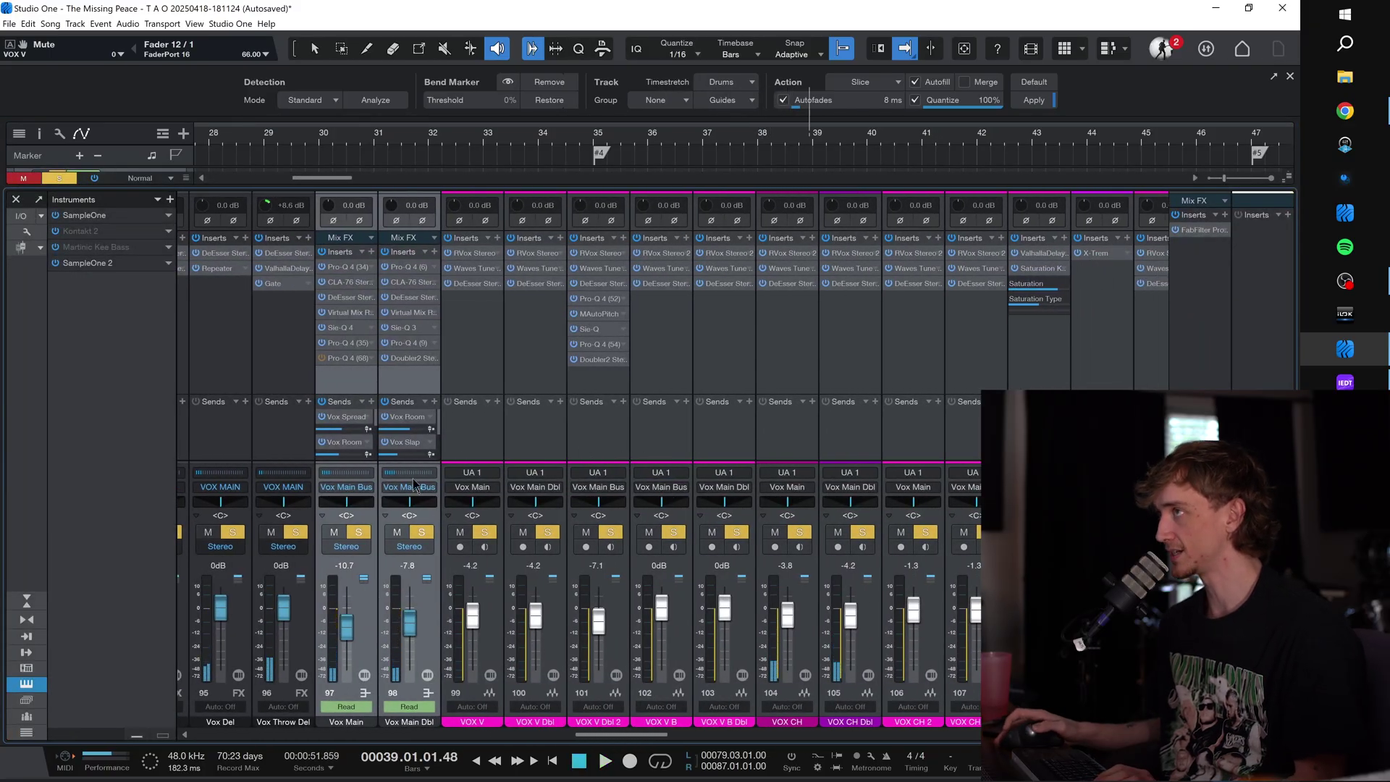
pyautogui.hscroll(-2, 344, 427)
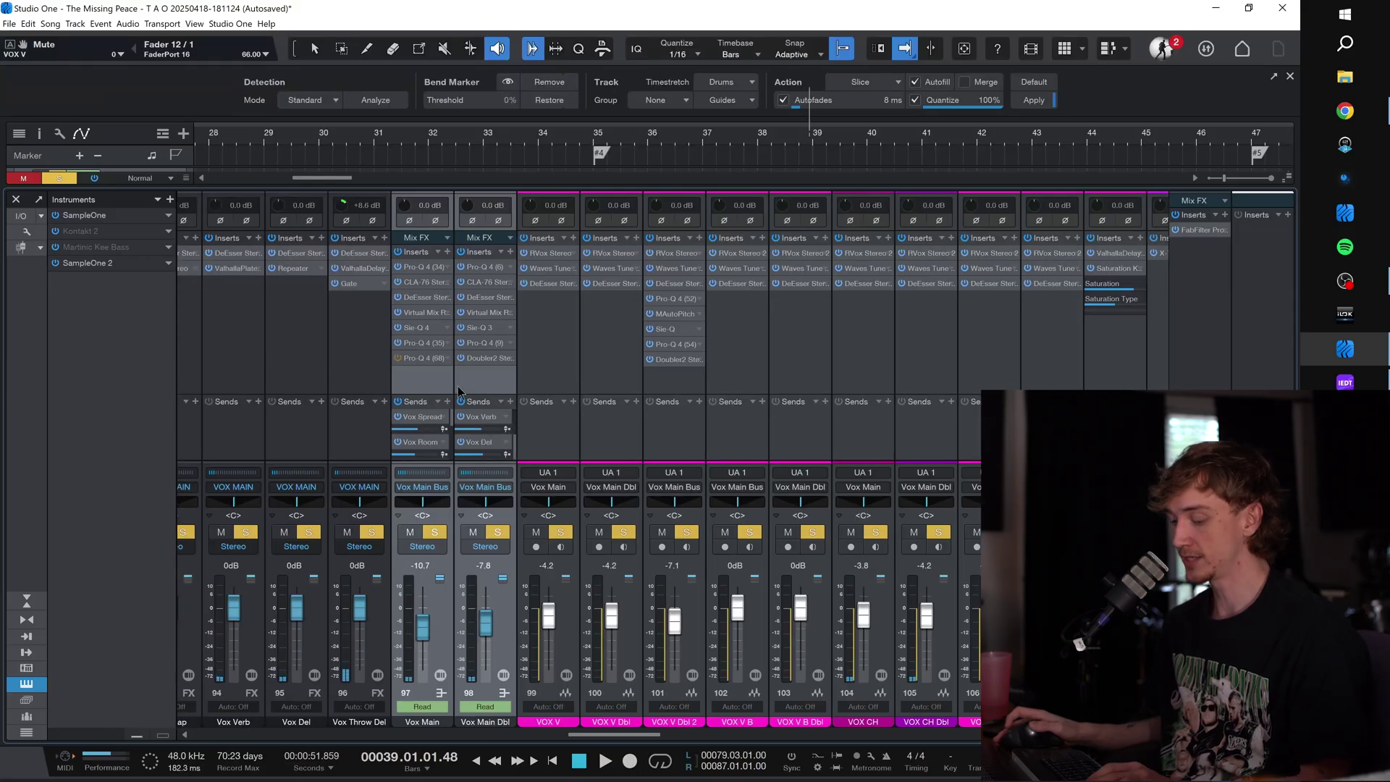
# Step: Replay the chorus vocals from about bar 35 with the vocal tracks and bus automation shown in the arrangement
pyautogui.press('F3')
pyautogui.scroll(3, 630, 402)
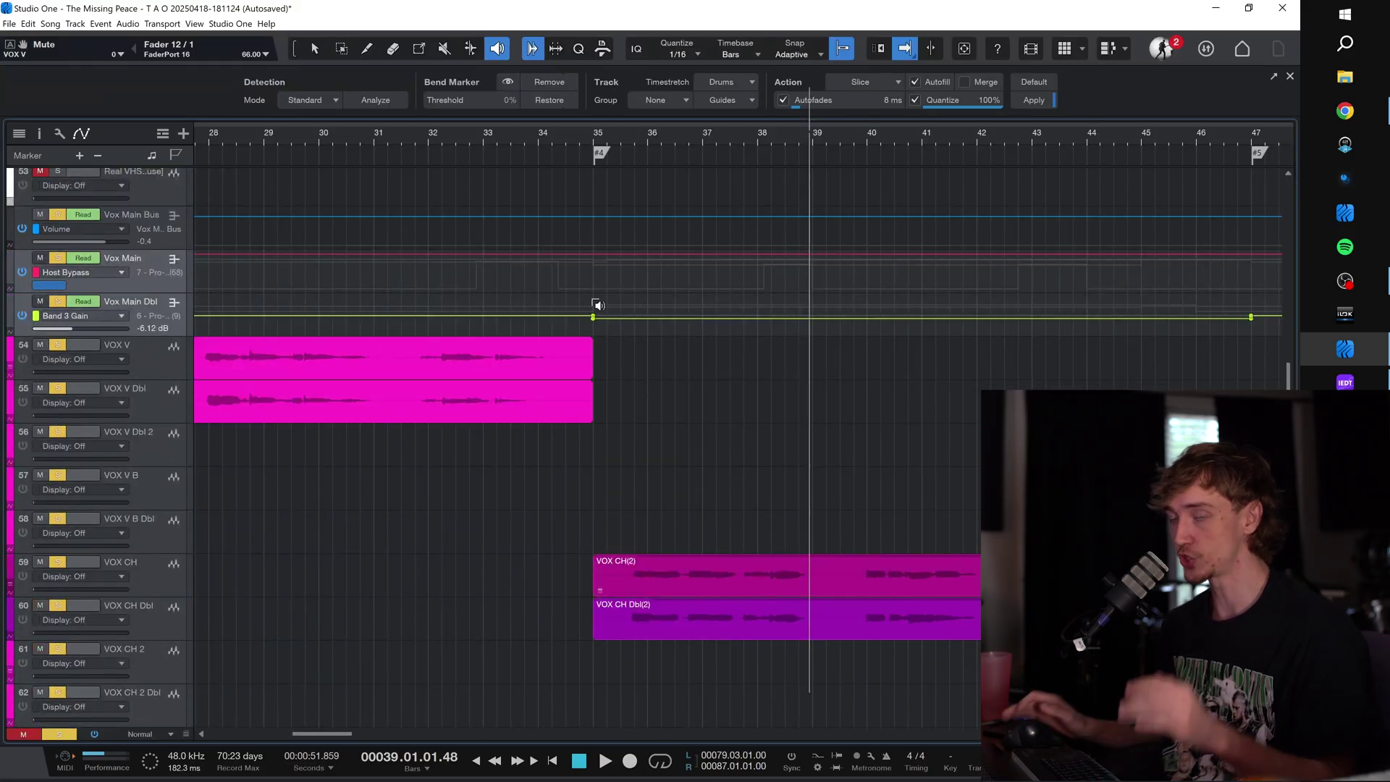
pyautogui.click(610, 142)
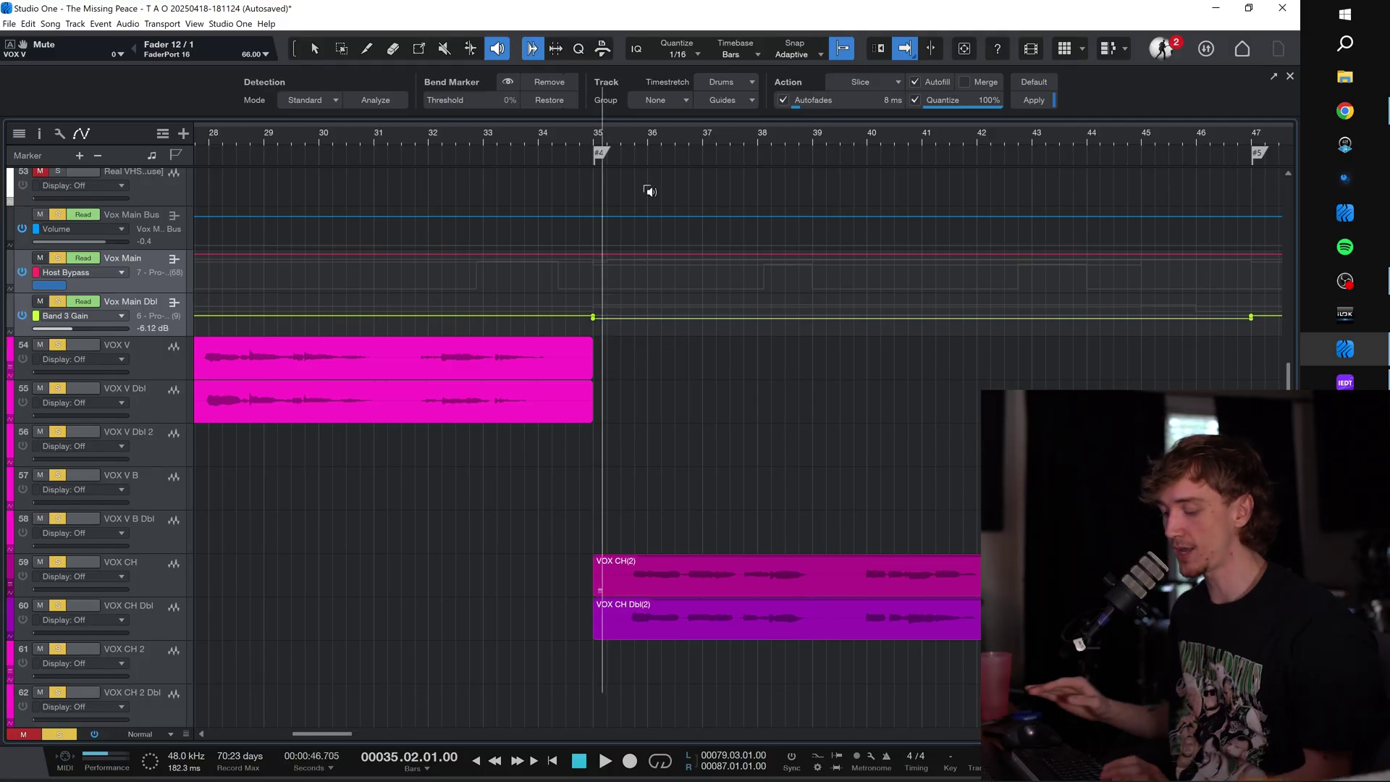
pyautogui.press('space')
pyautogui.press('z')
pyautogui.press('f')
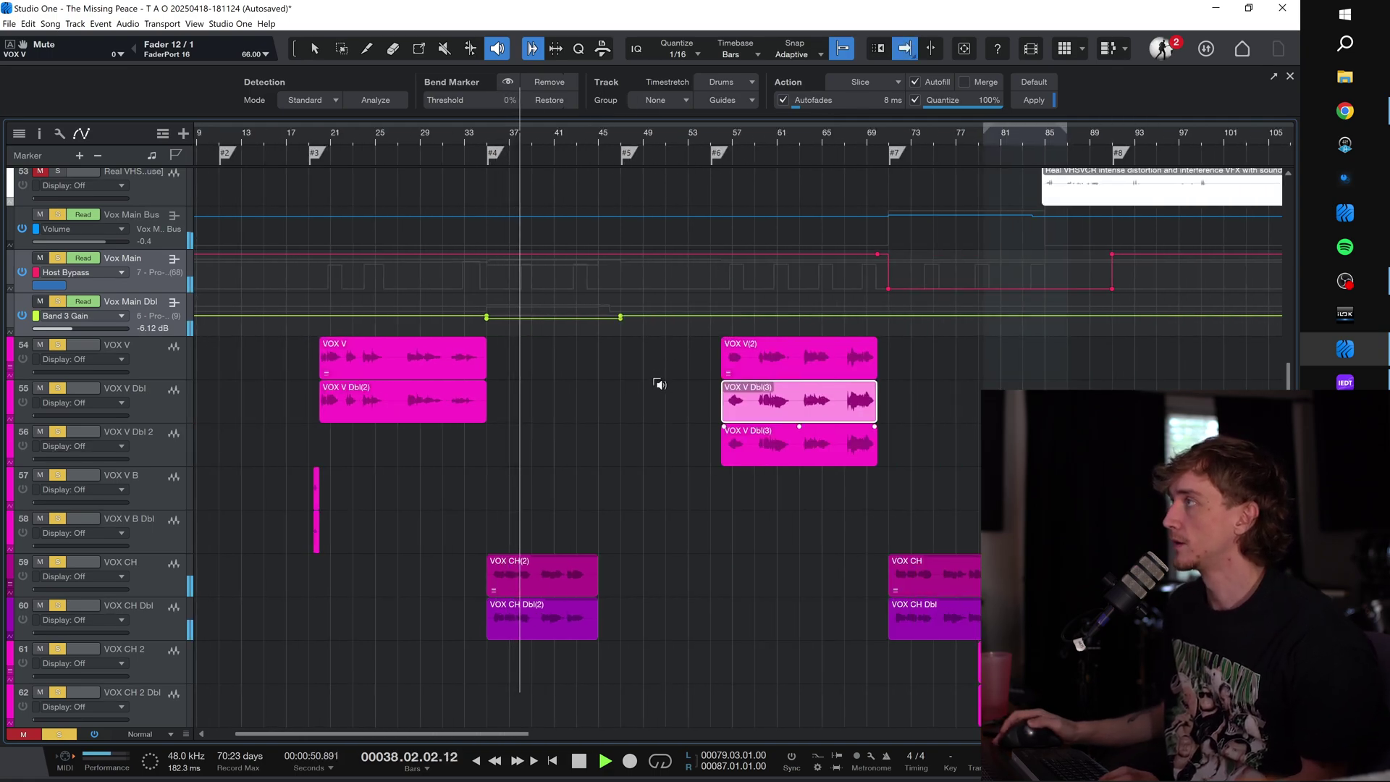
pyautogui.press('space')
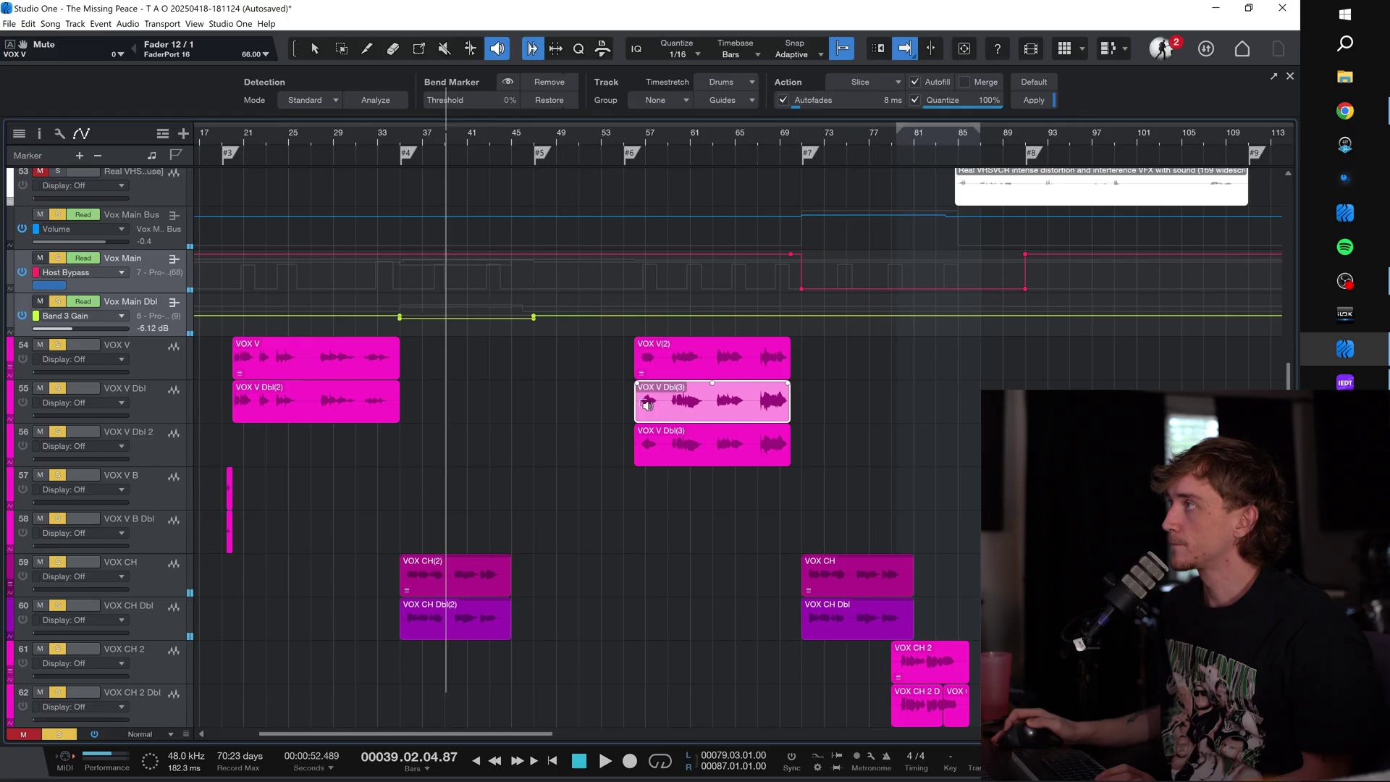
# Step: Solo only the VOX V Dbl 2 track, play it in the second verse, and view its MAutoPitch insert before closing it
pyautogui.scroll(5, 621, 143)
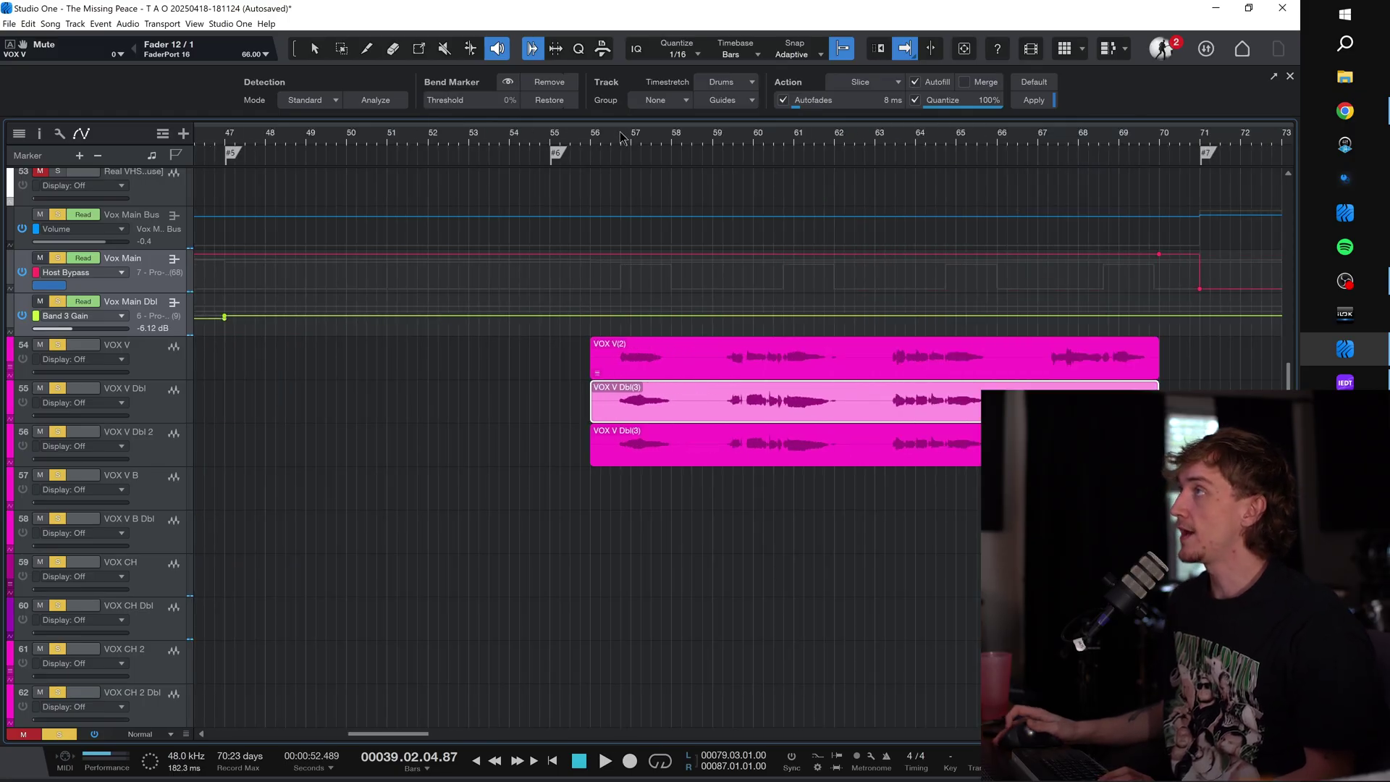
pyautogui.keyDown('alt'); pyautogui.click(59, 428); pyautogui.keyUp('alt')
pyautogui.press('space')
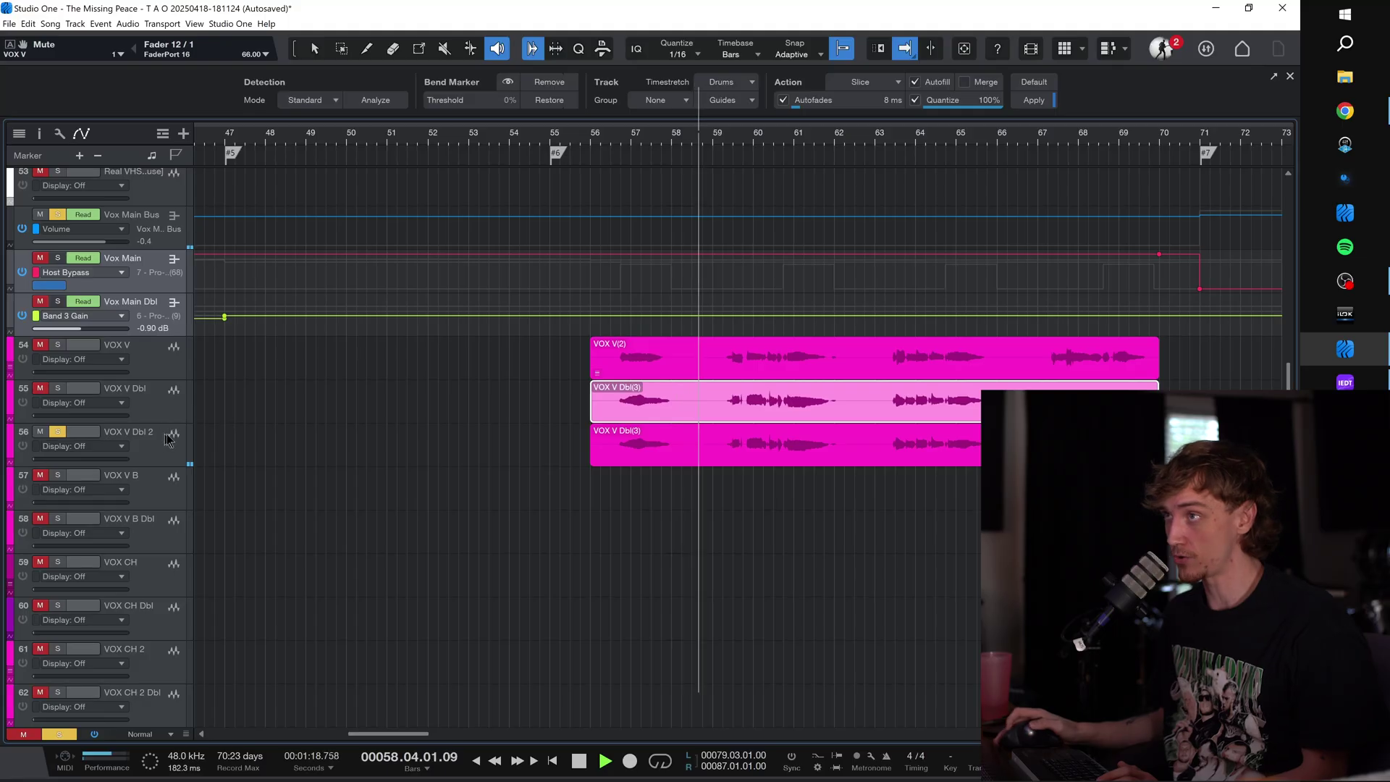
pyautogui.press('Down')
pyautogui.press('F3')
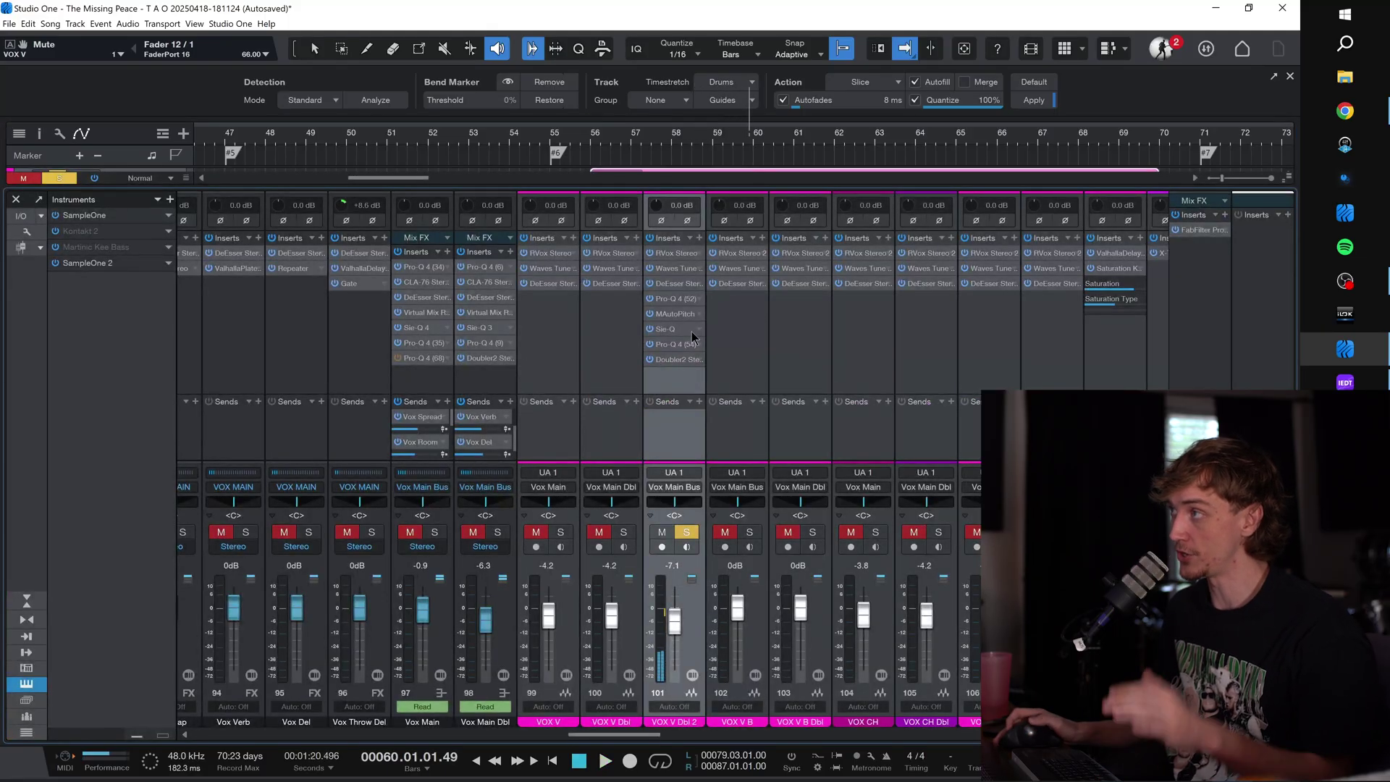
pyautogui.click(666, 313)
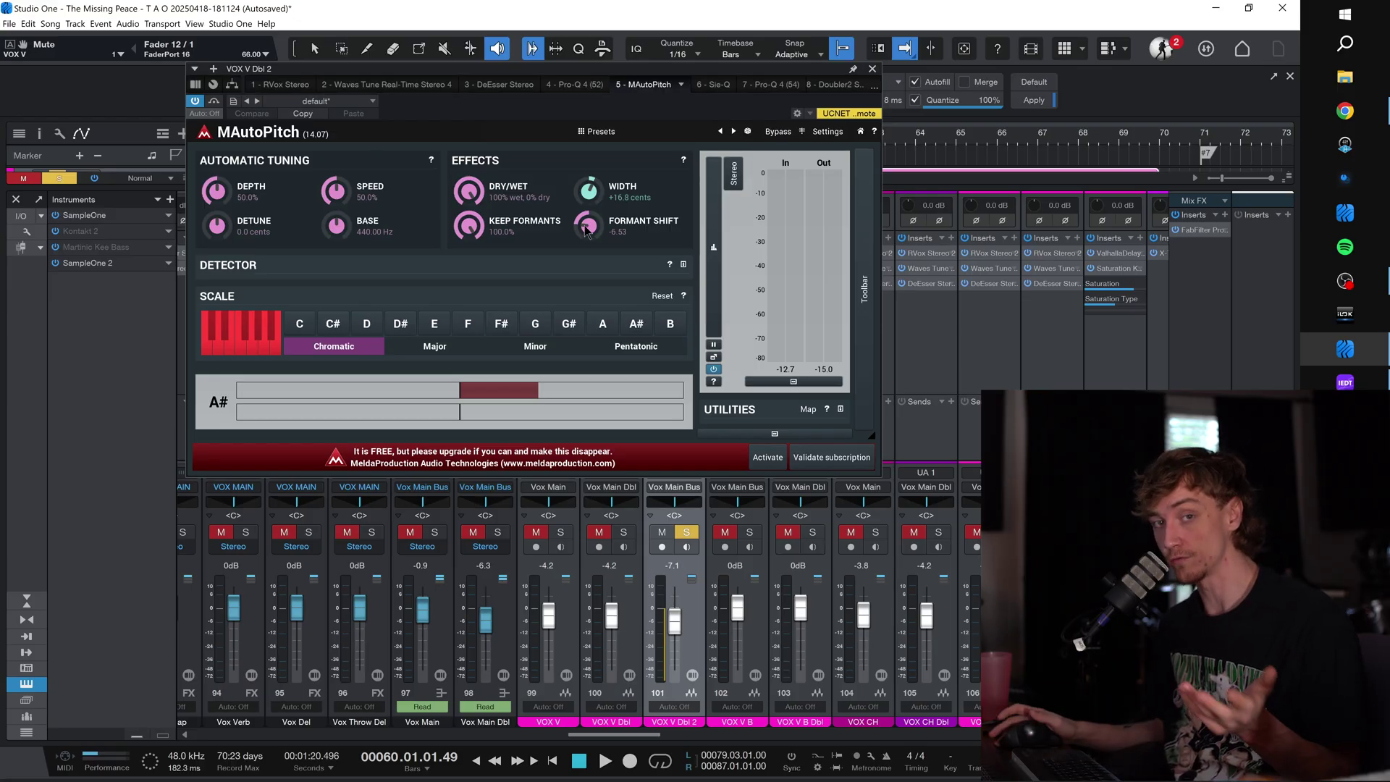
pyautogui.click(872, 70)
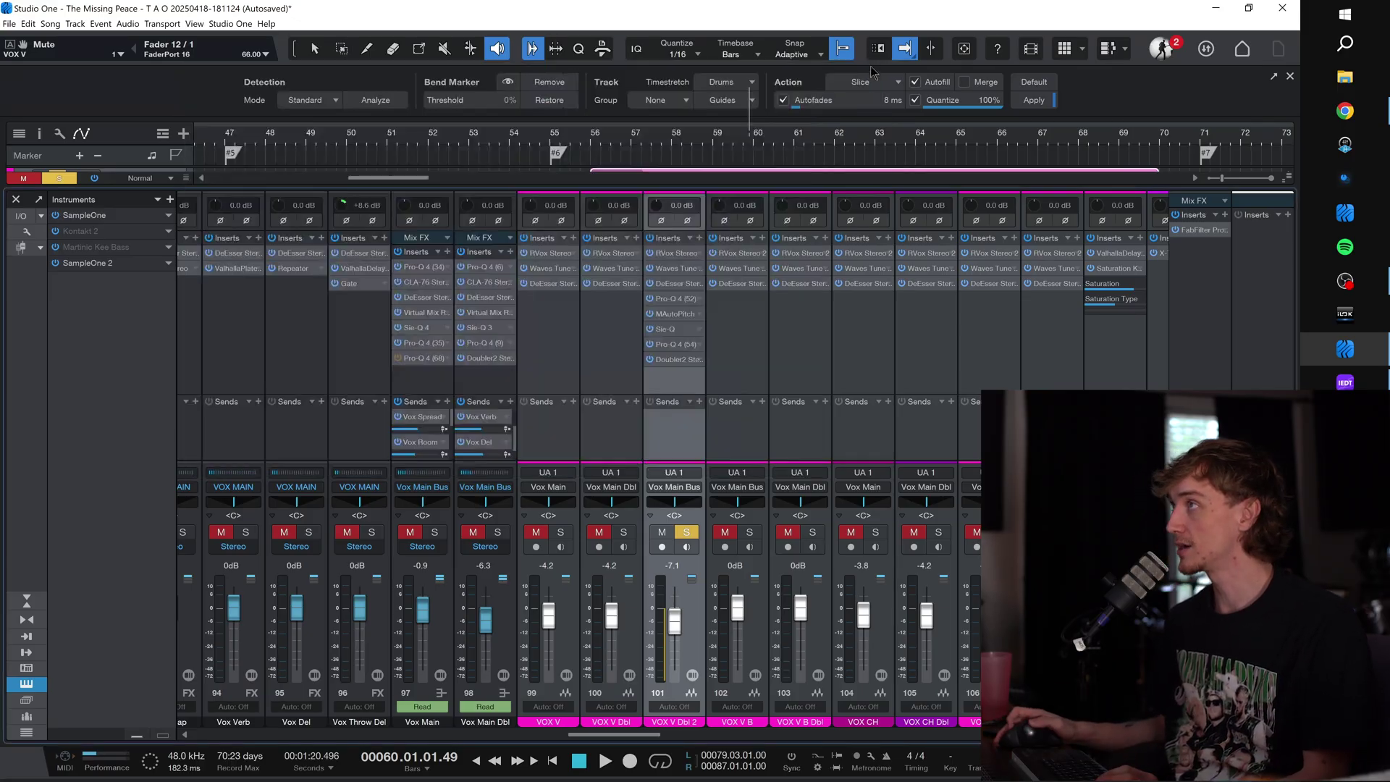
# Step: Solo the VOX CH 2 Dbl 2 track and play it from bar 84 alongside its volume automation
pyautogui.hscroll(3, 663, 410)
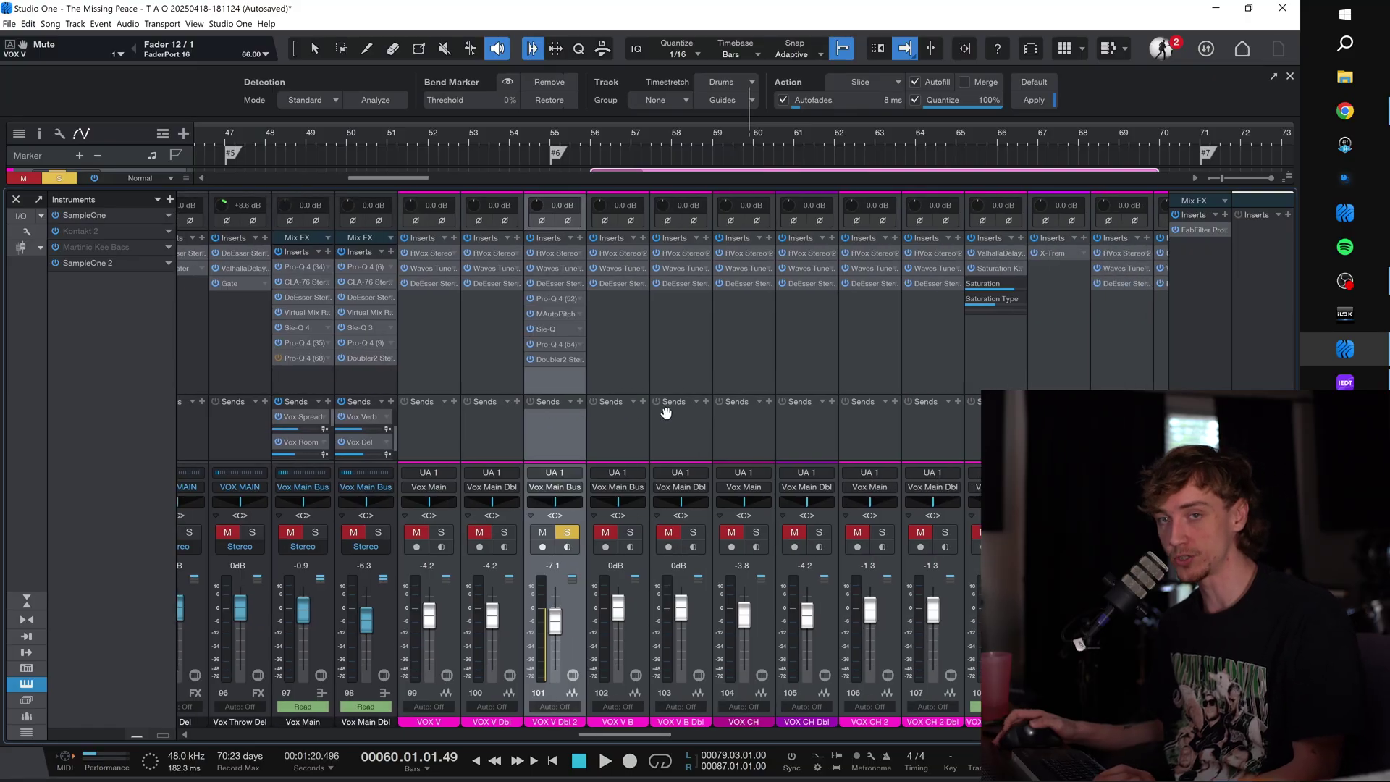
pyautogui.hscroll(1, 666, 411)
pyautogui.press('F3')
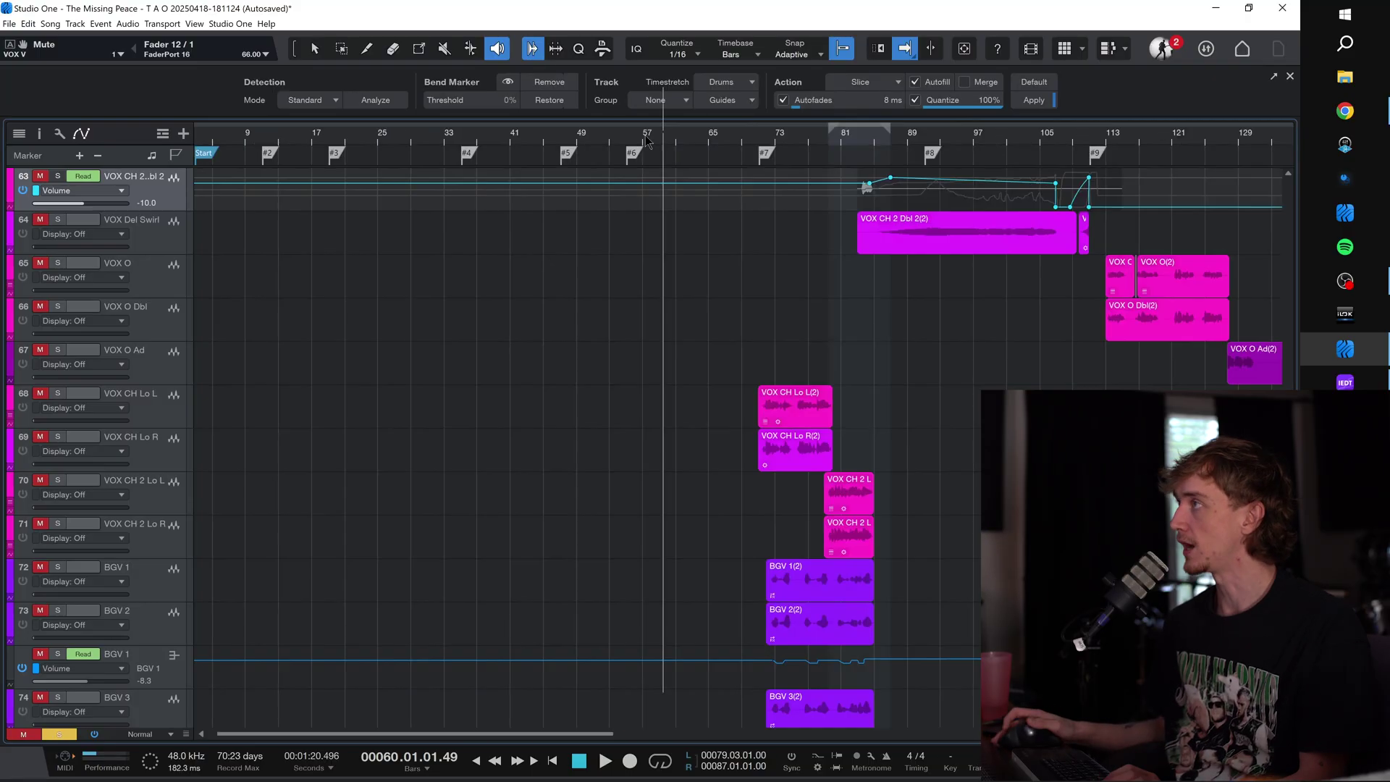
pyautogui.hscroll(5, 683, 271)
pyautogui.click(650, 138)
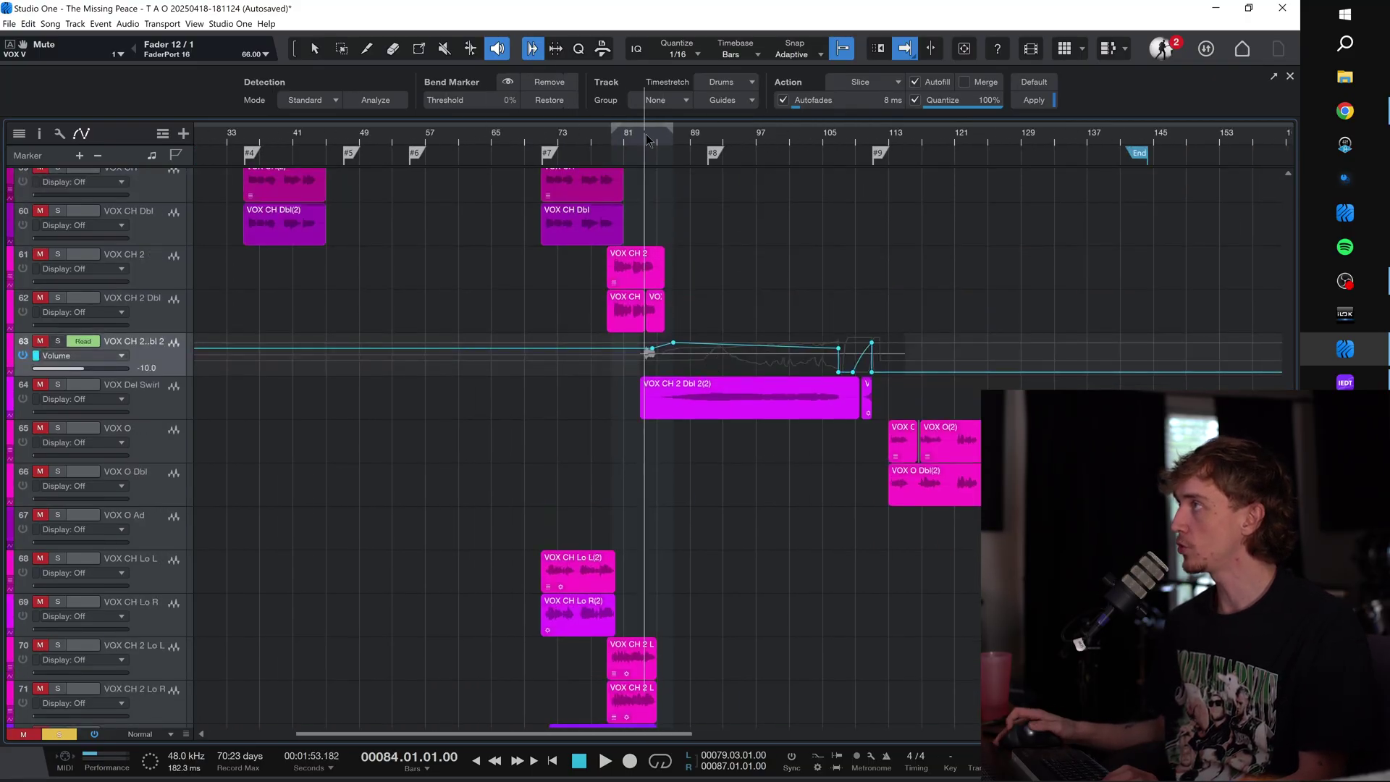
pyautogui.press('e')
pyautogui.press('e')
pyautogui.press('e')
pyautogui.click(58, 344)
pyautogui.press('space')
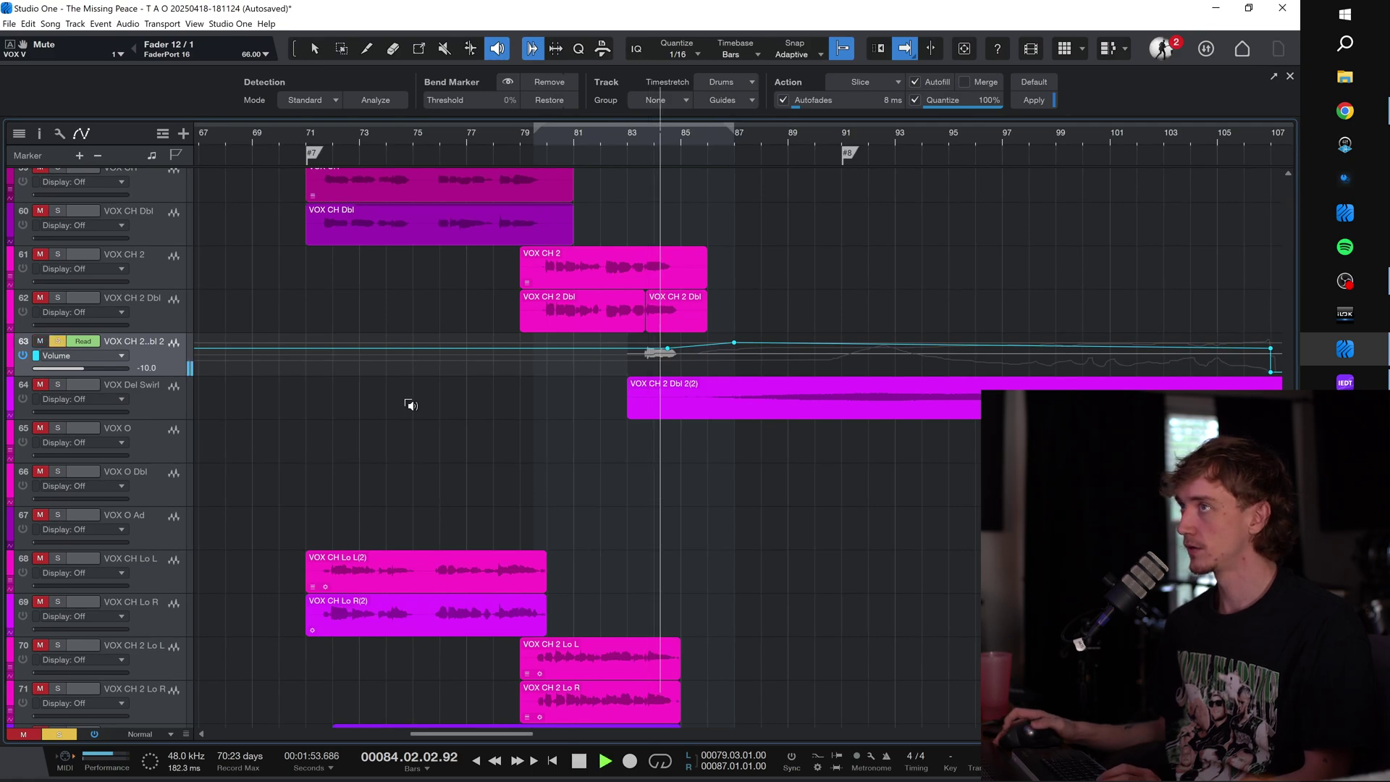
pyautogui.hscroll(4, 640, 401)
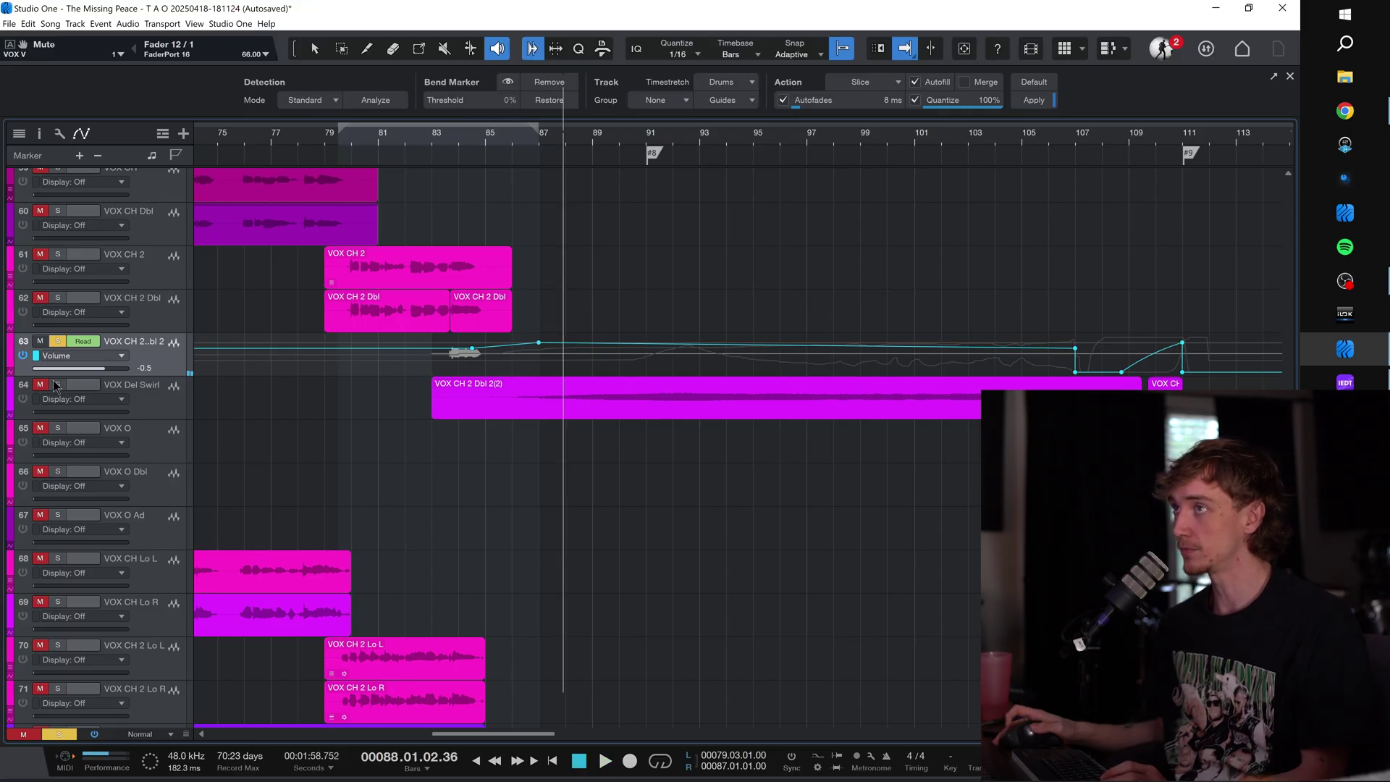
# Step: Solo the Vox Del Swirl track and play it from about bar 85, following its long audio clip
pyautogui.click(485, 138)
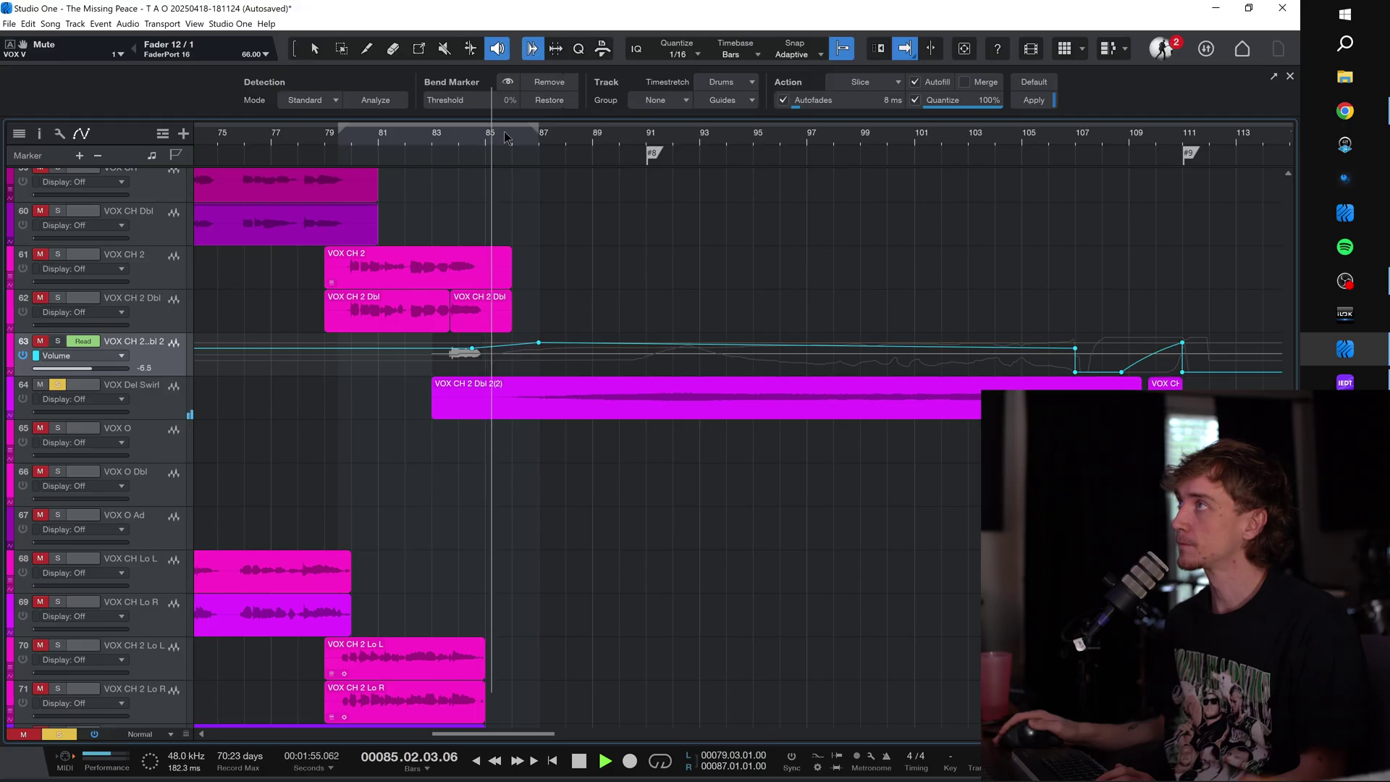
pyautogui.scroll(4, 535, 203)
pyautogui.press('f')
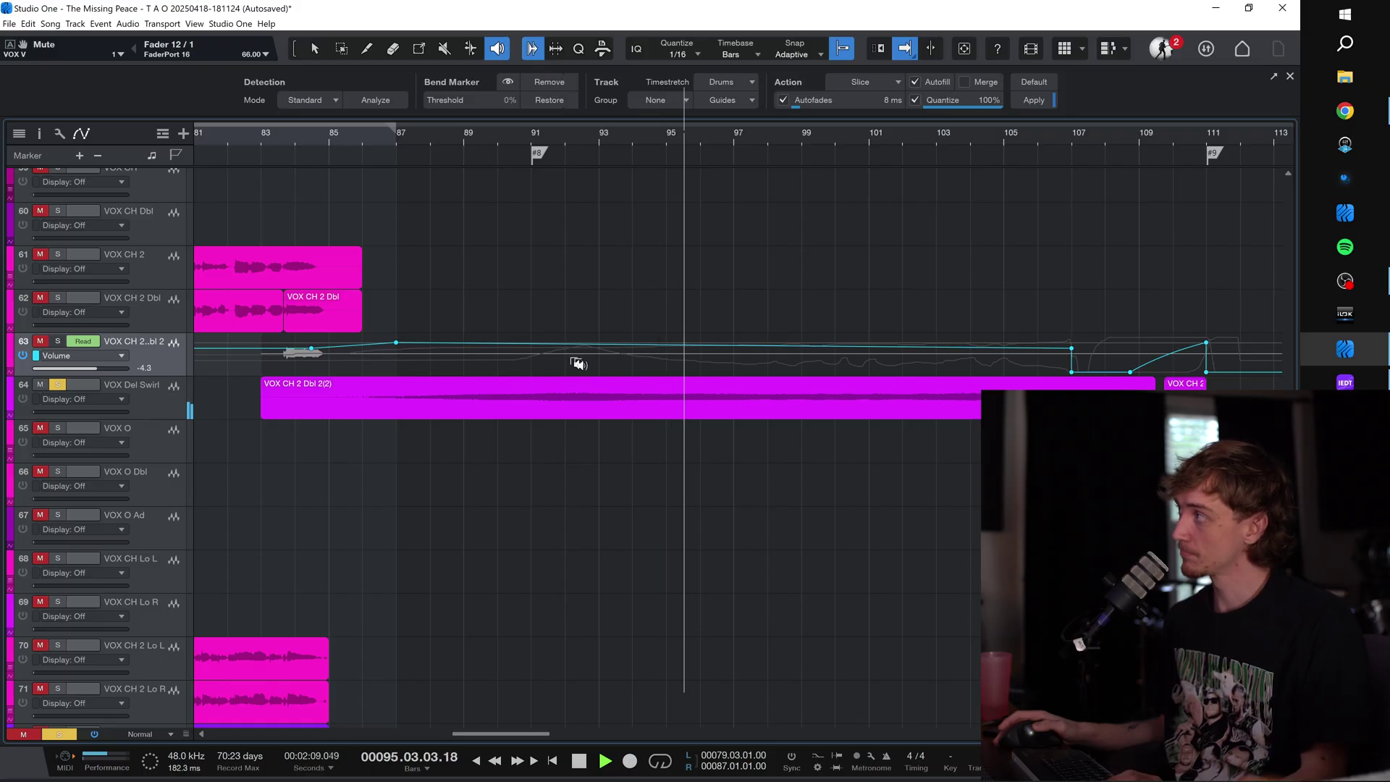
pyautogui.hscroll(5, 811, 493)
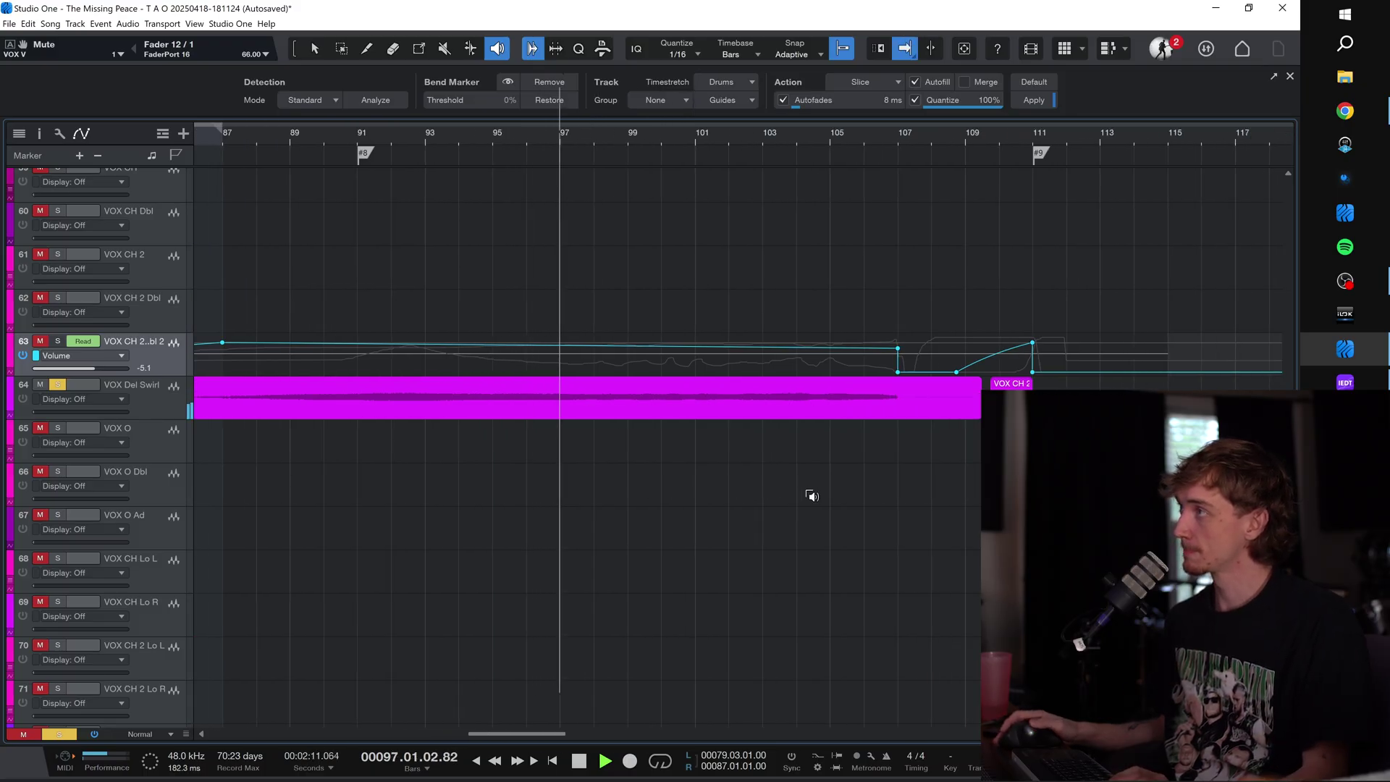
pyautogui.hscroll(2, 811, 496)
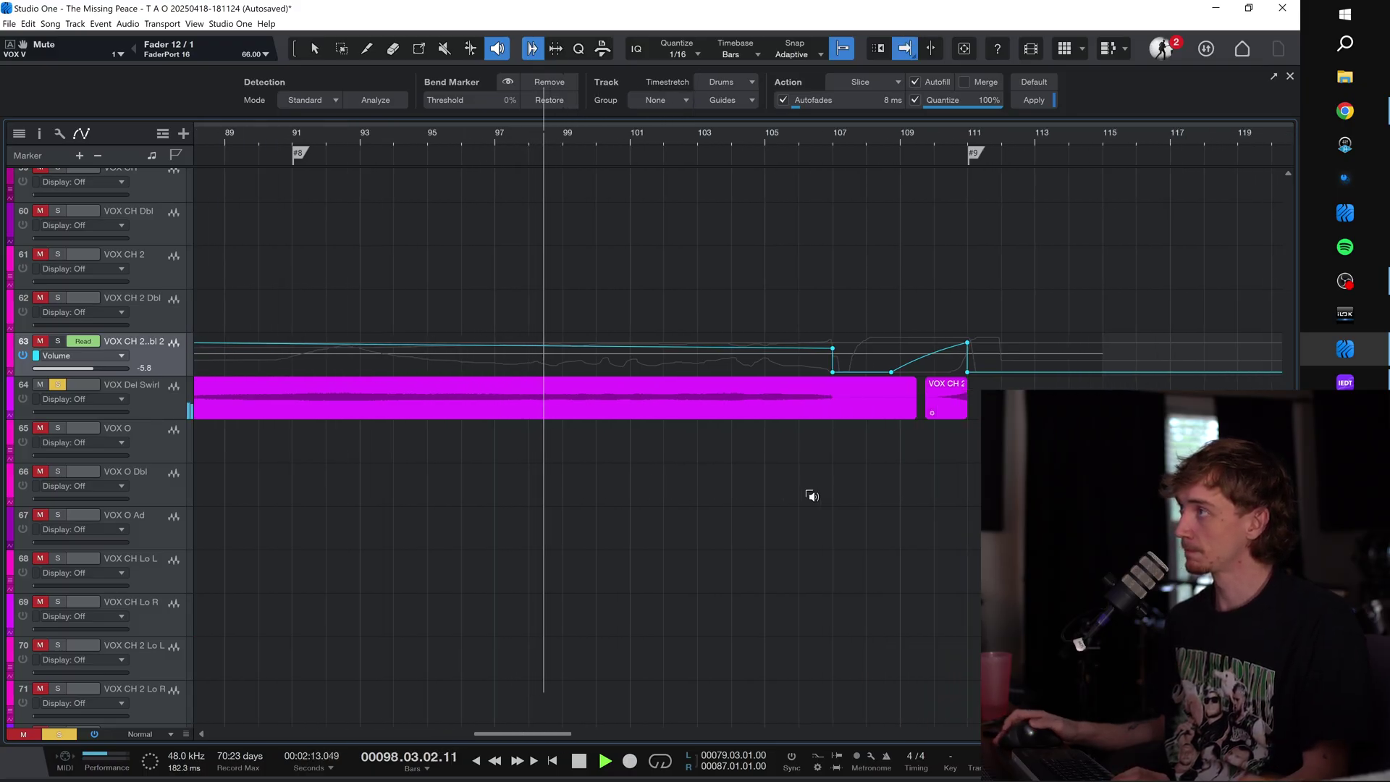
# Step: Keep following the soloed Vox Del Swirl playback through its short second clip and stop just after bar 111
pyautogui.press('f')
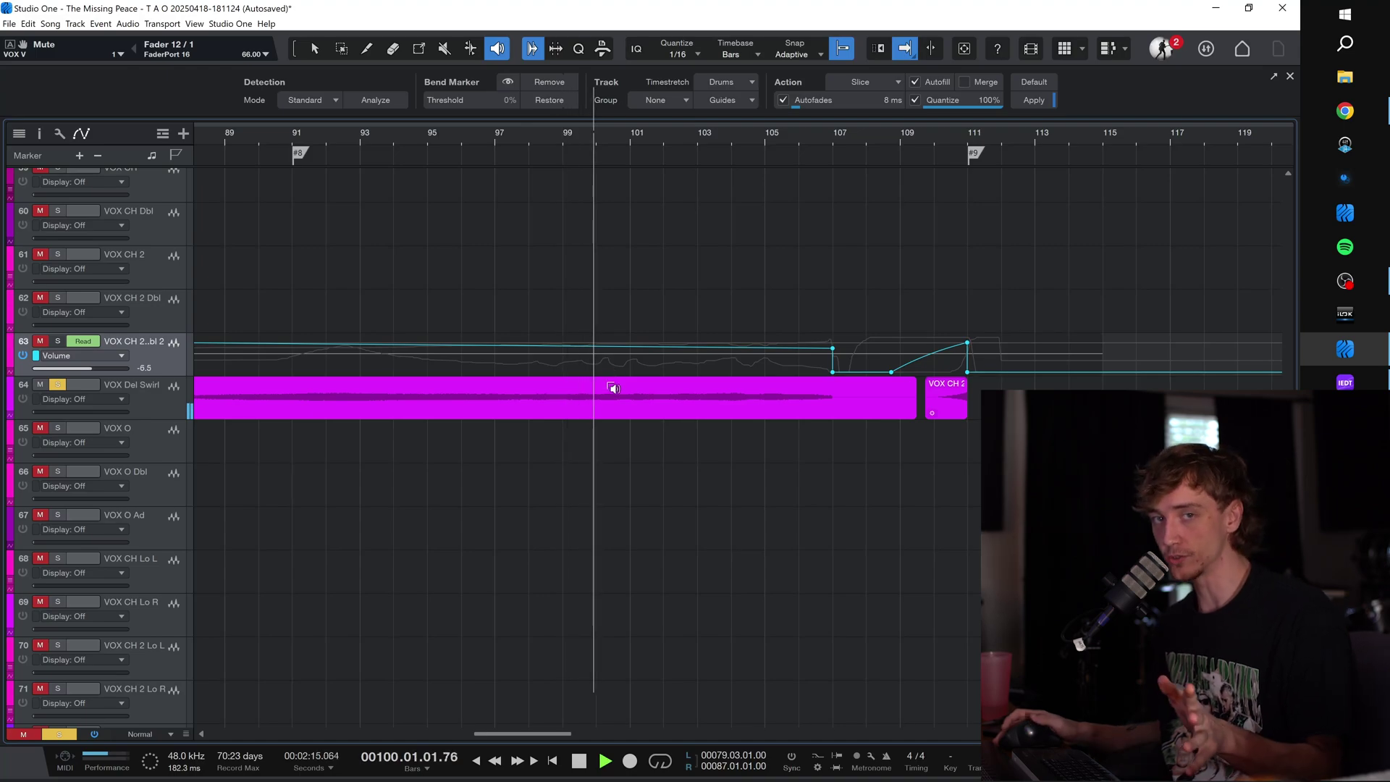
pyautogui.hscroll(3, 617, 420)
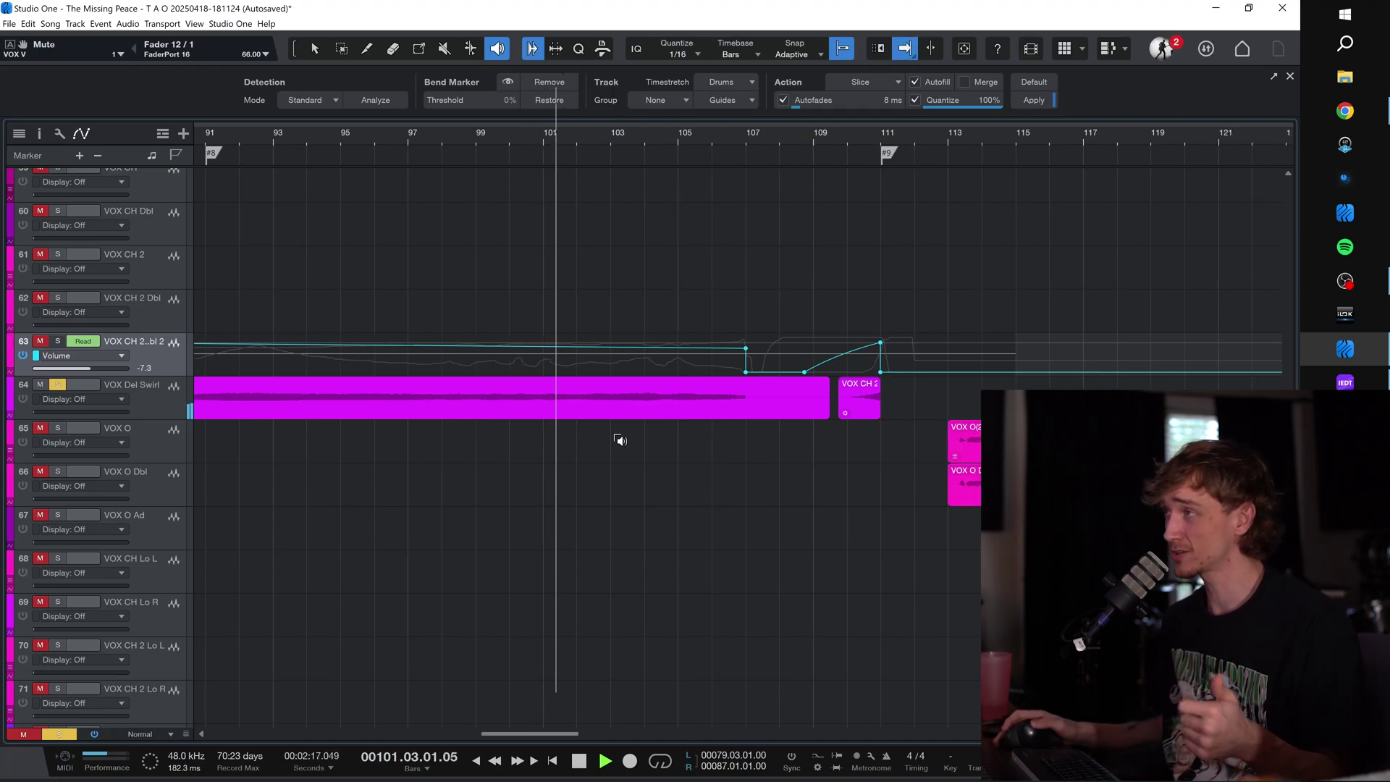
pyautogui.press('f')
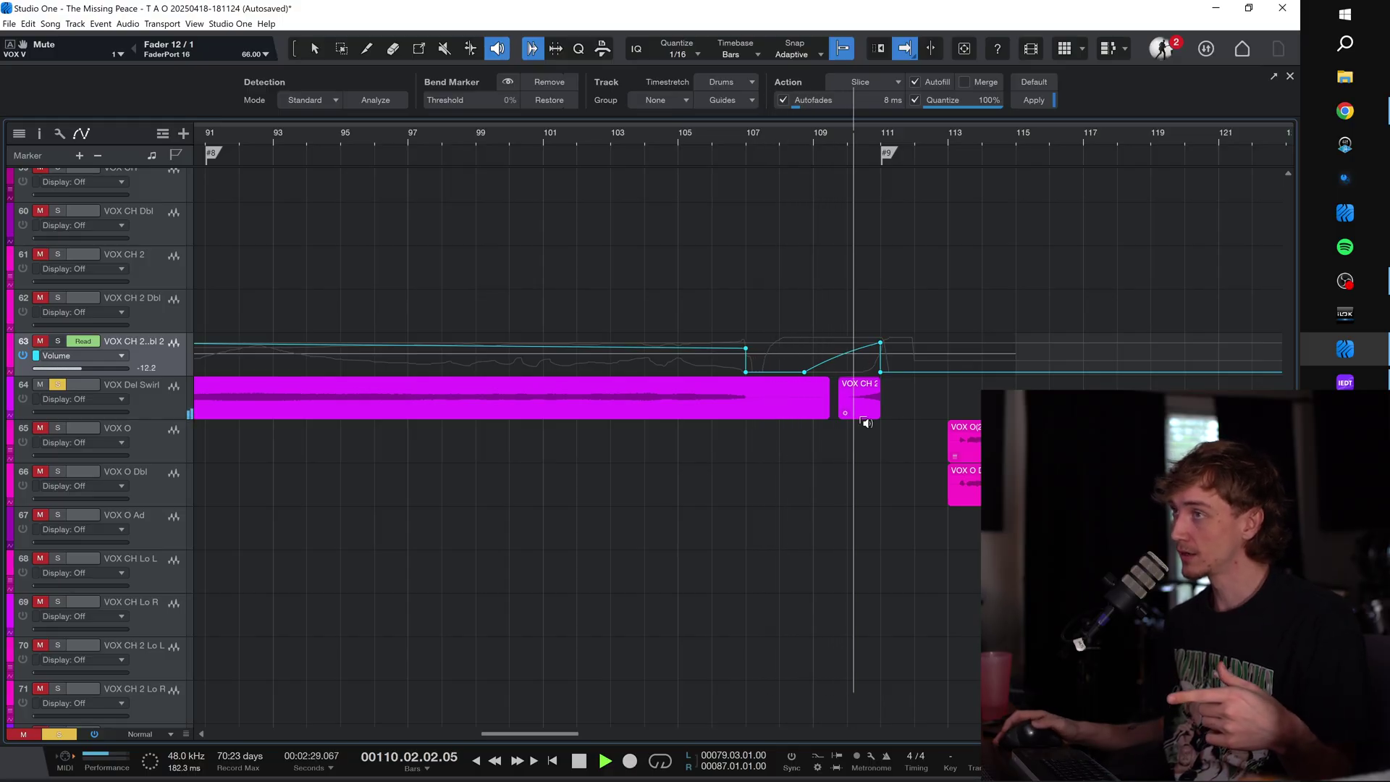
pyautogui.press('space')
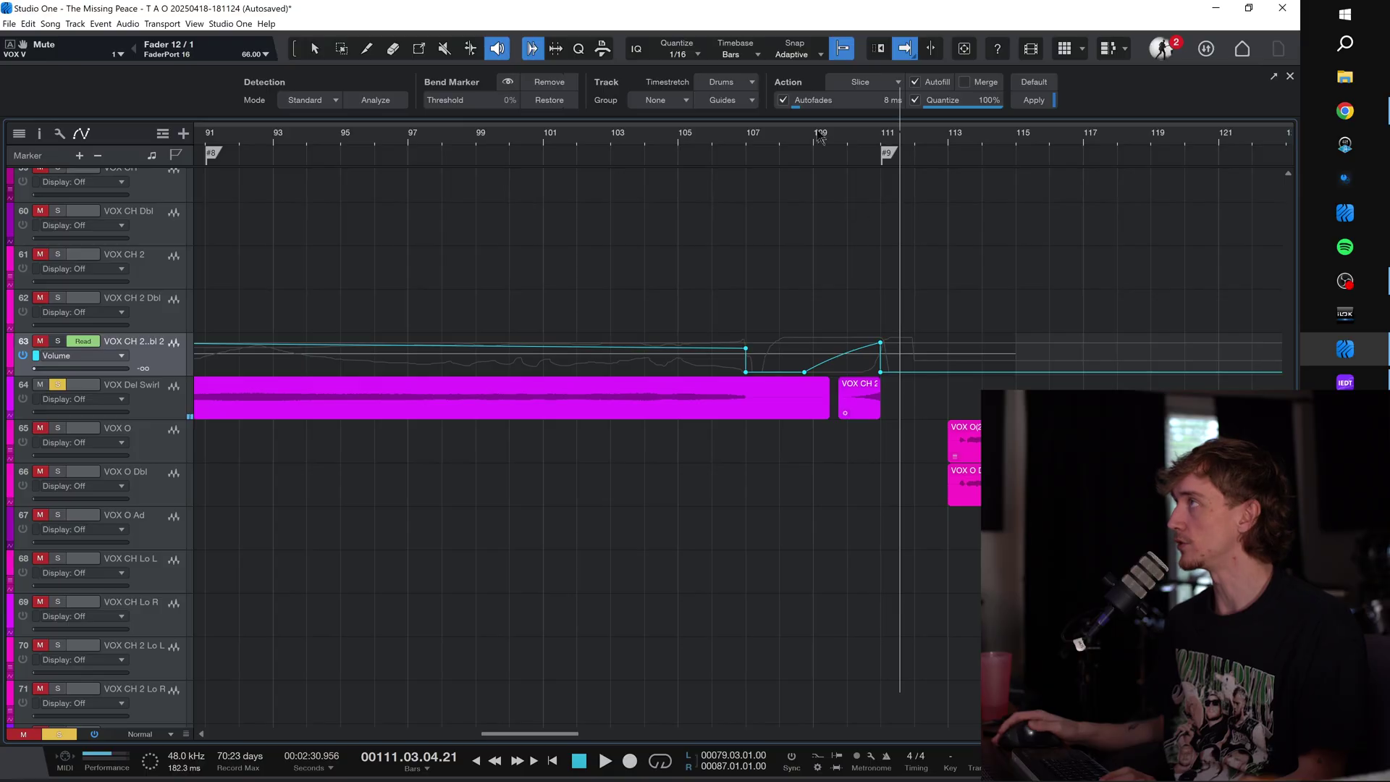
# Step: Solo the VOX O and VOX O Dbl tracks, play them from bar 113, and show their channels in the mixer
pyautogui.scroll(-5, 821, 137)
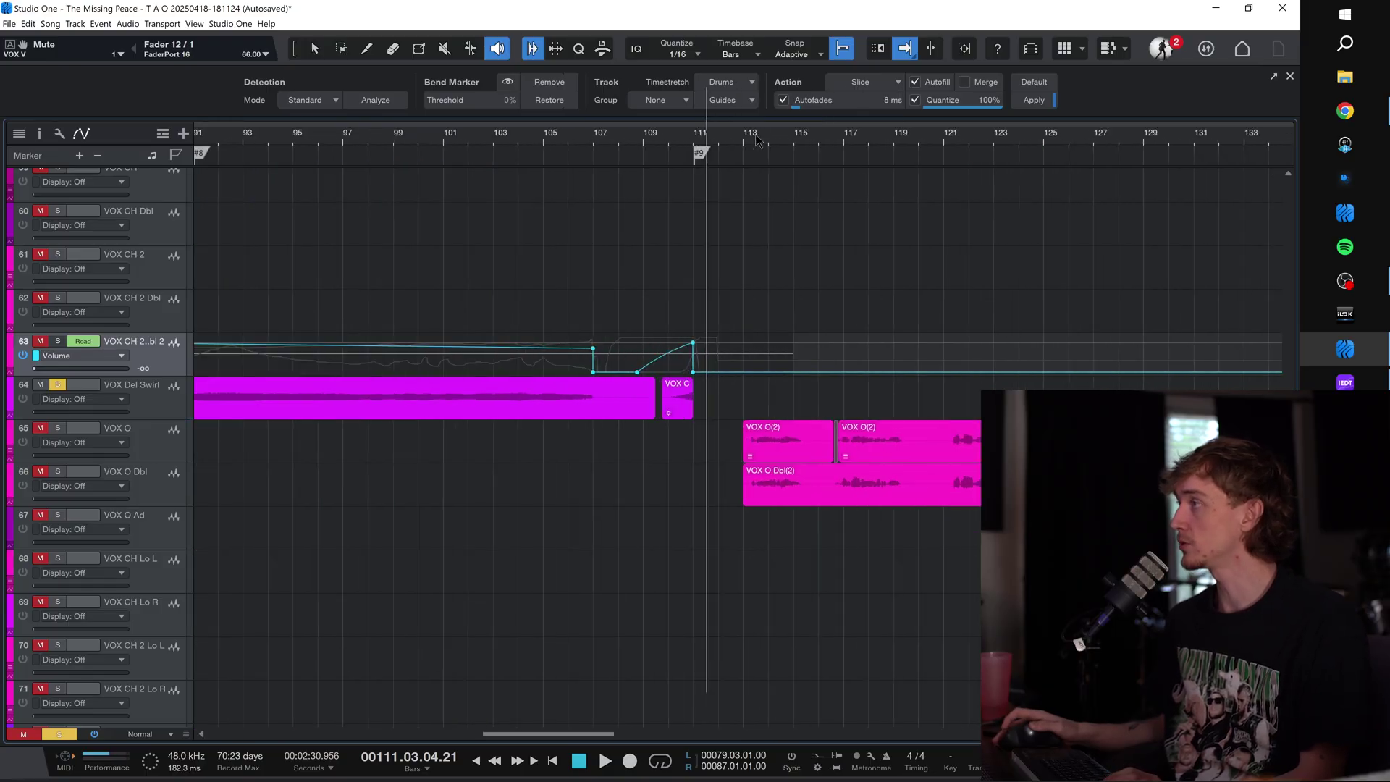
pyautogui.click(745, 147)
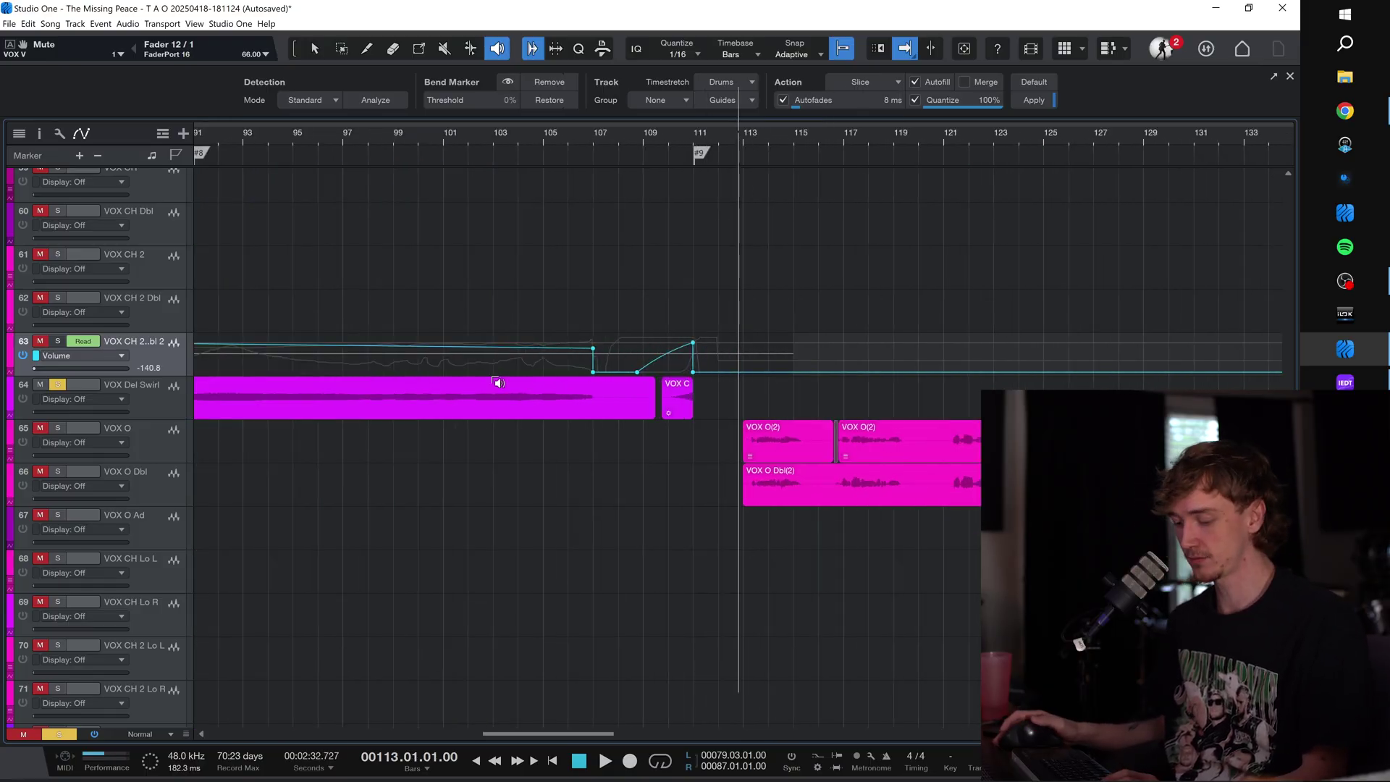
pyautogui.press('space')
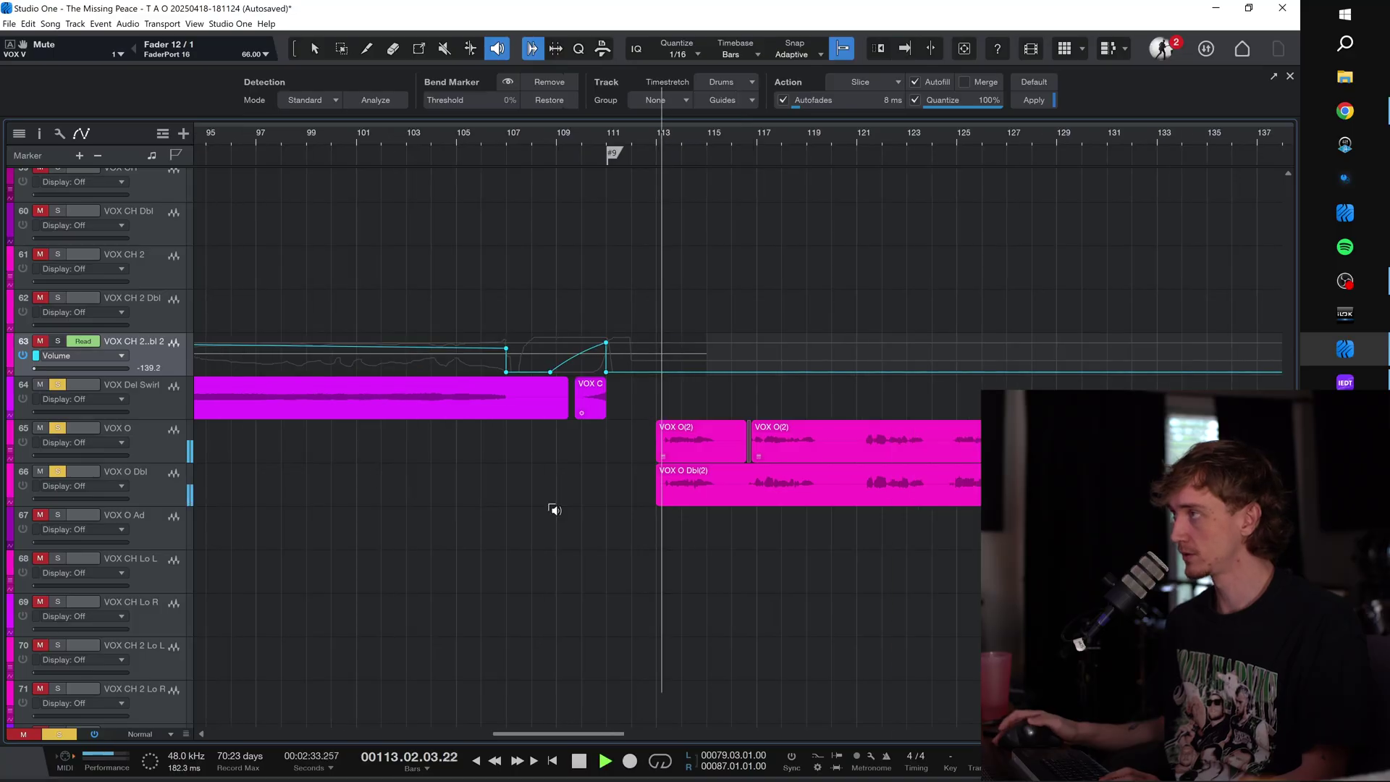
pyautogui.press('F3')
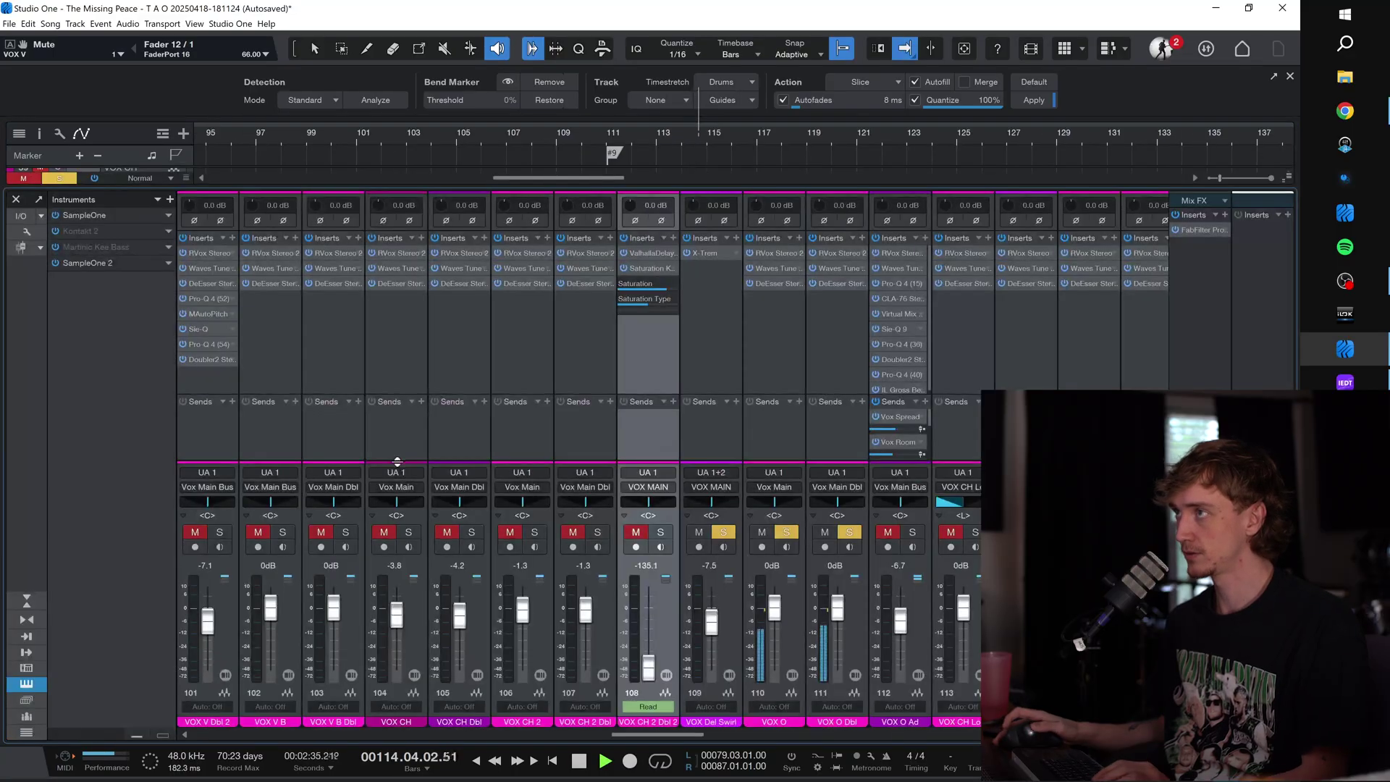
pyautogui.hscroll(-3, 464, 428)
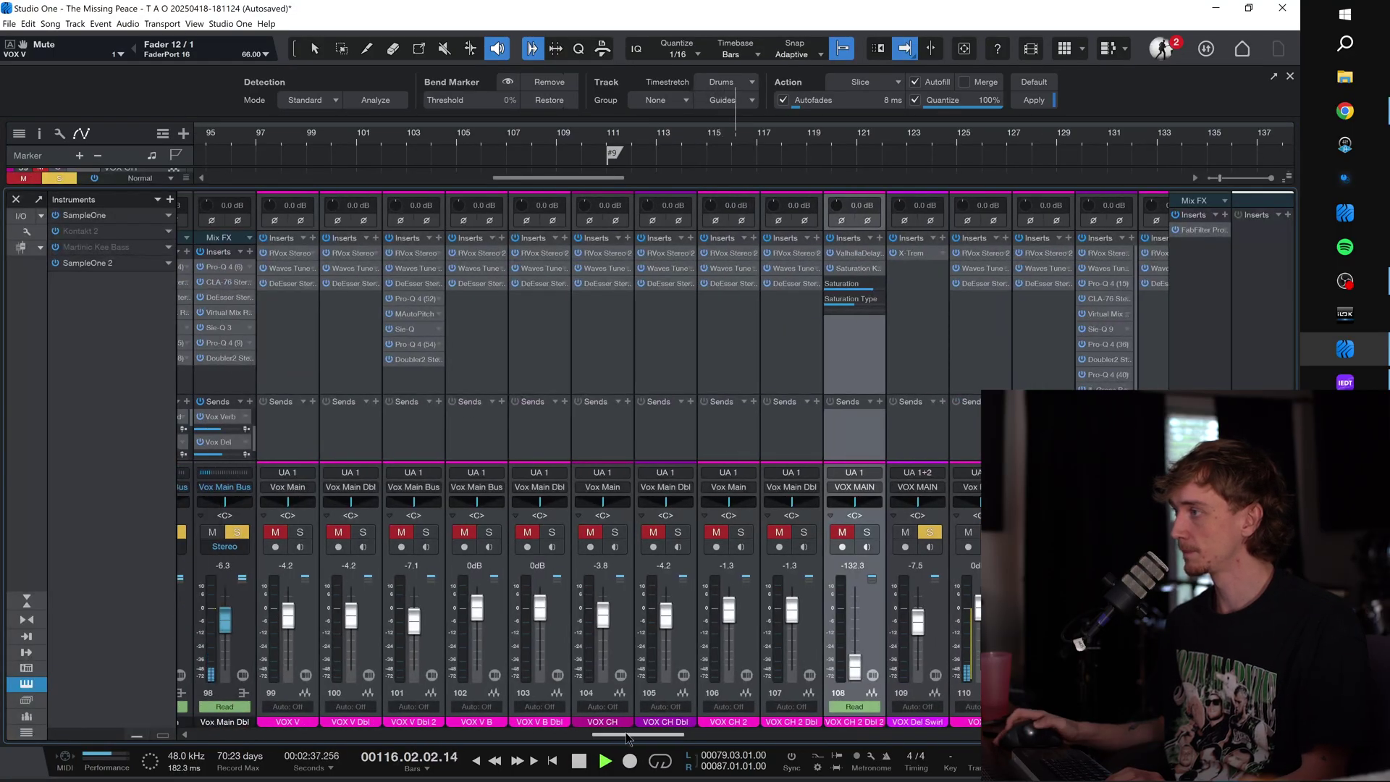
# Step: Solo the vocal effects channels from Vox Spread to Vox Throw Del and replay the outro vocals from bar 113
pyautogui.moveTo(627, 736); pyautogui.dragTo(574, 734)
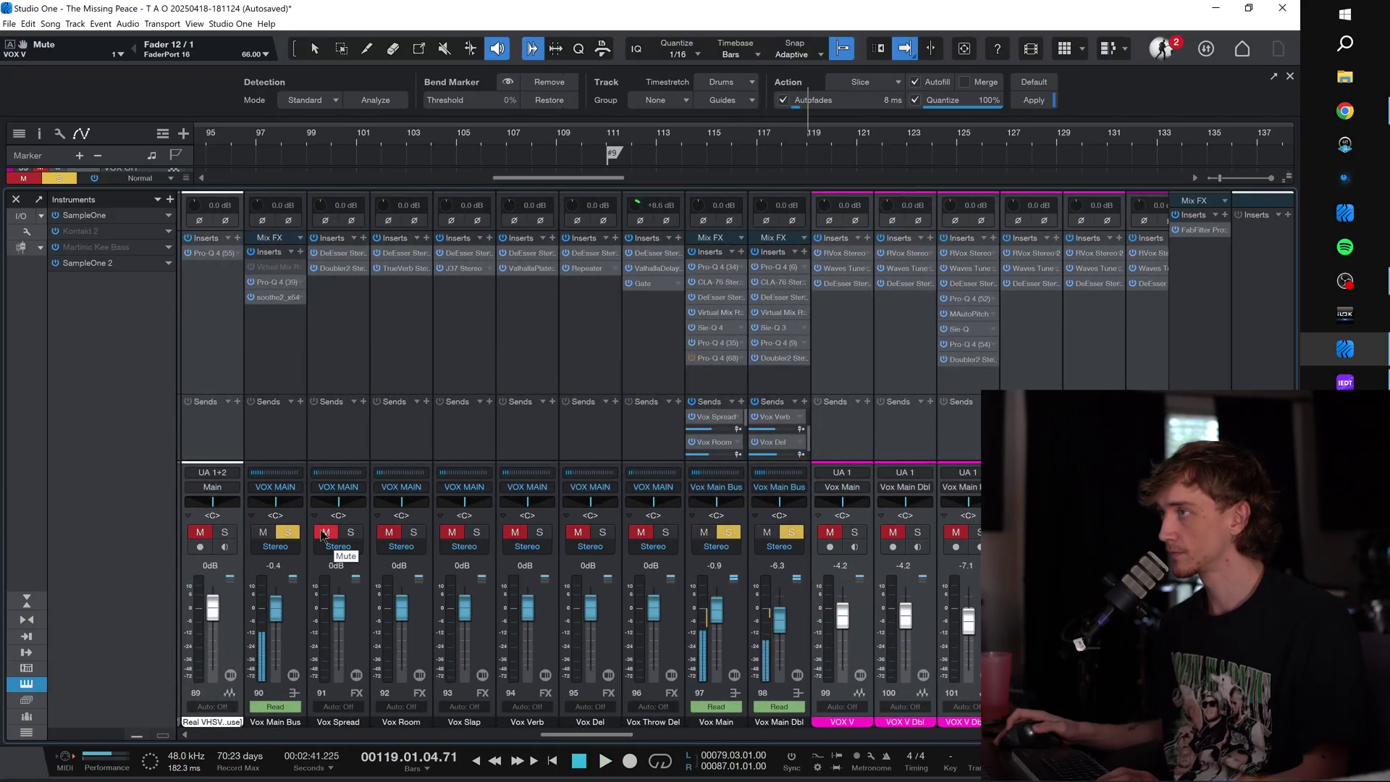
pyautogui.moveTo(374, 537); pyautogui.dragTo(621, 526)
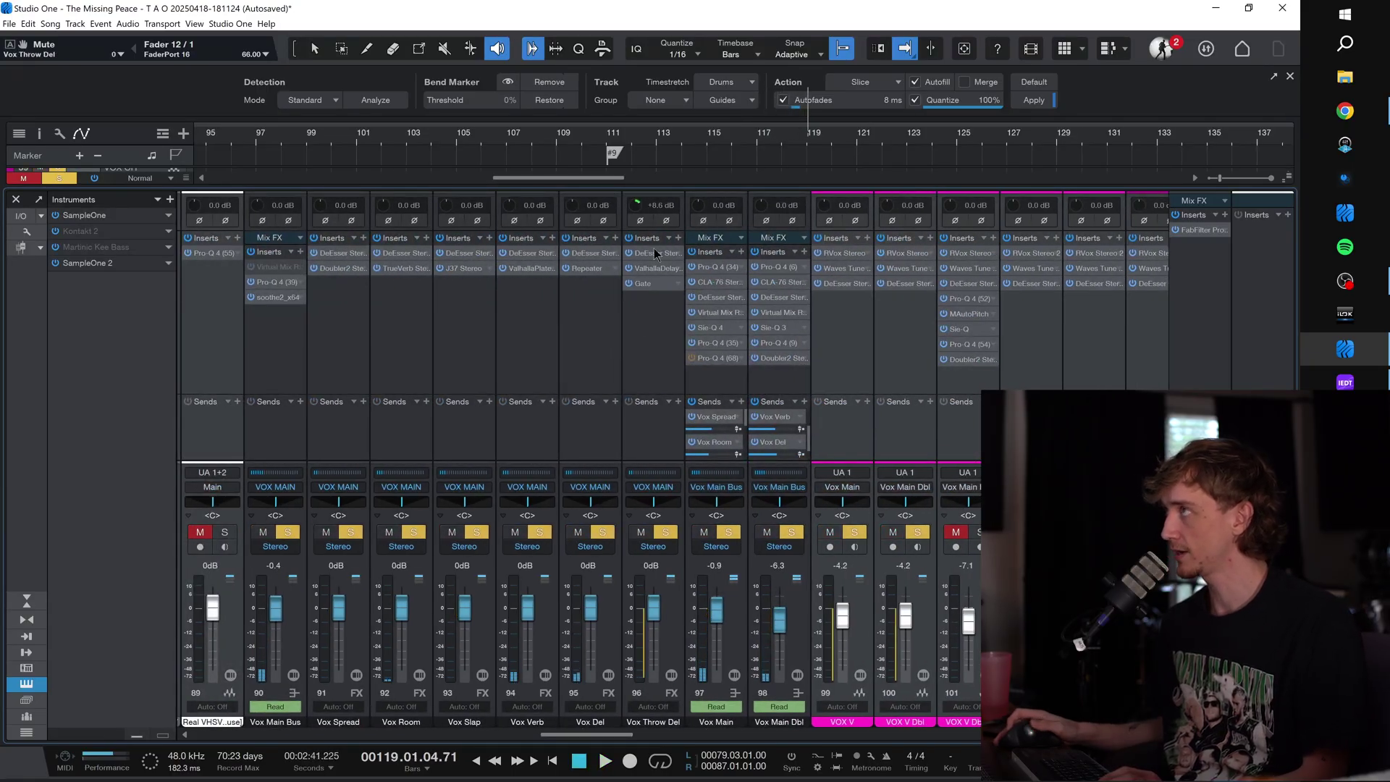
pyautogui.hscroll(6, 620, 396)
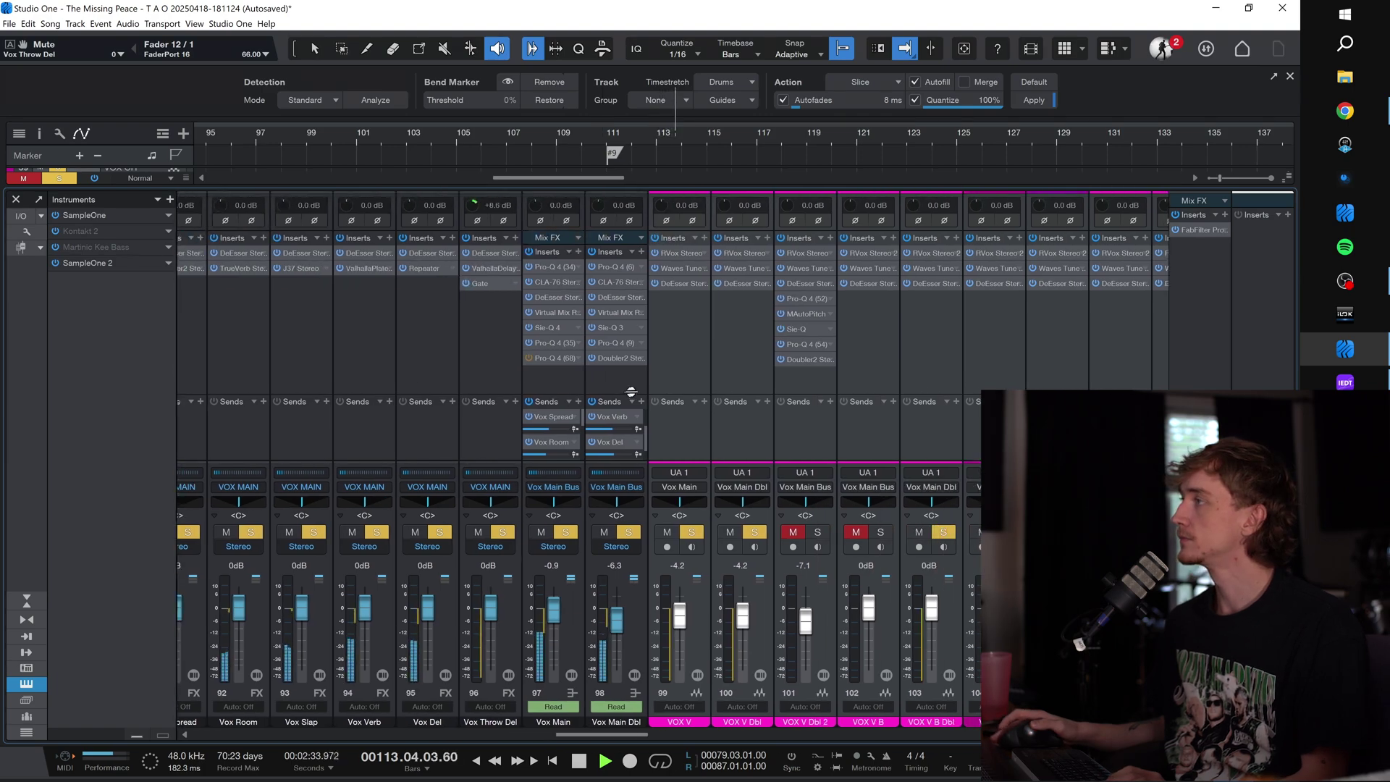
pyautogui.hscroll(6, 682, 412)
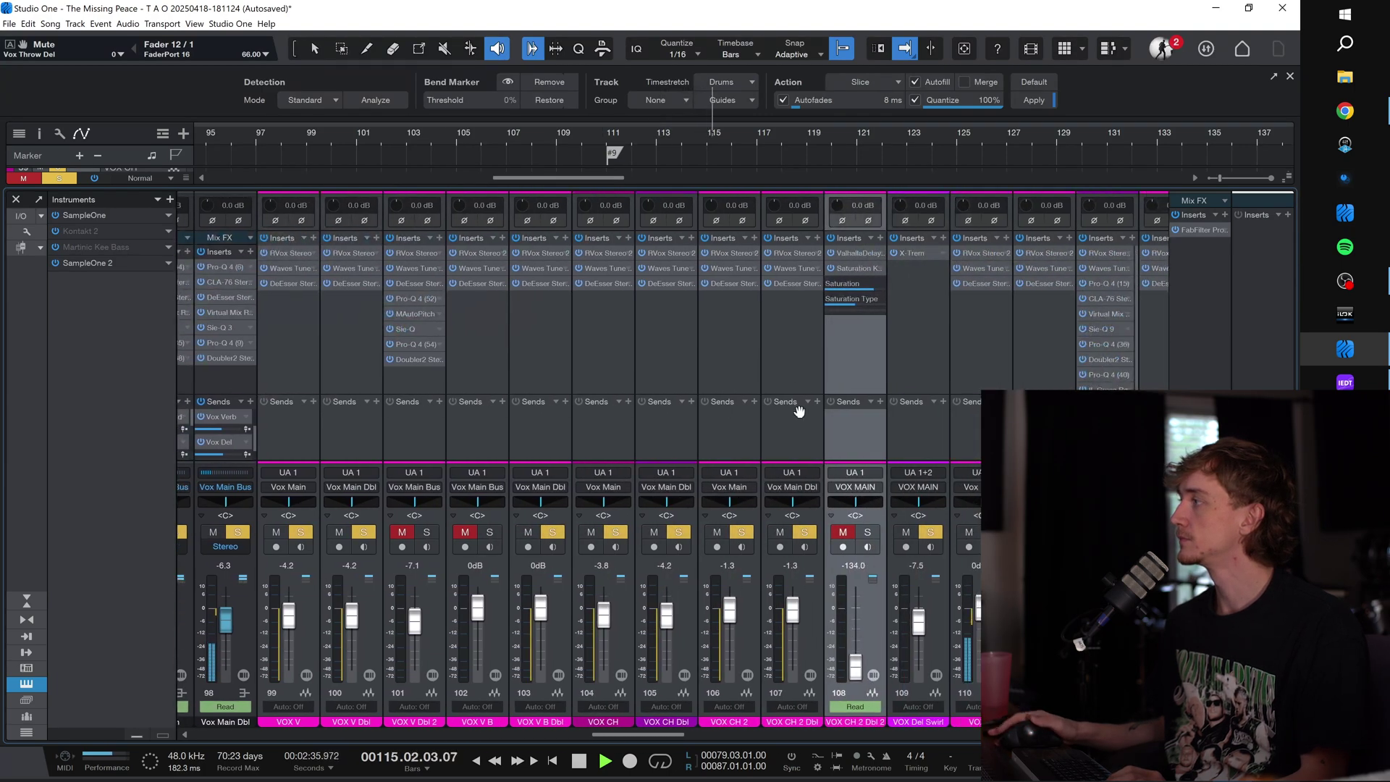
pyautogui.hscroll(3, 791, 425)
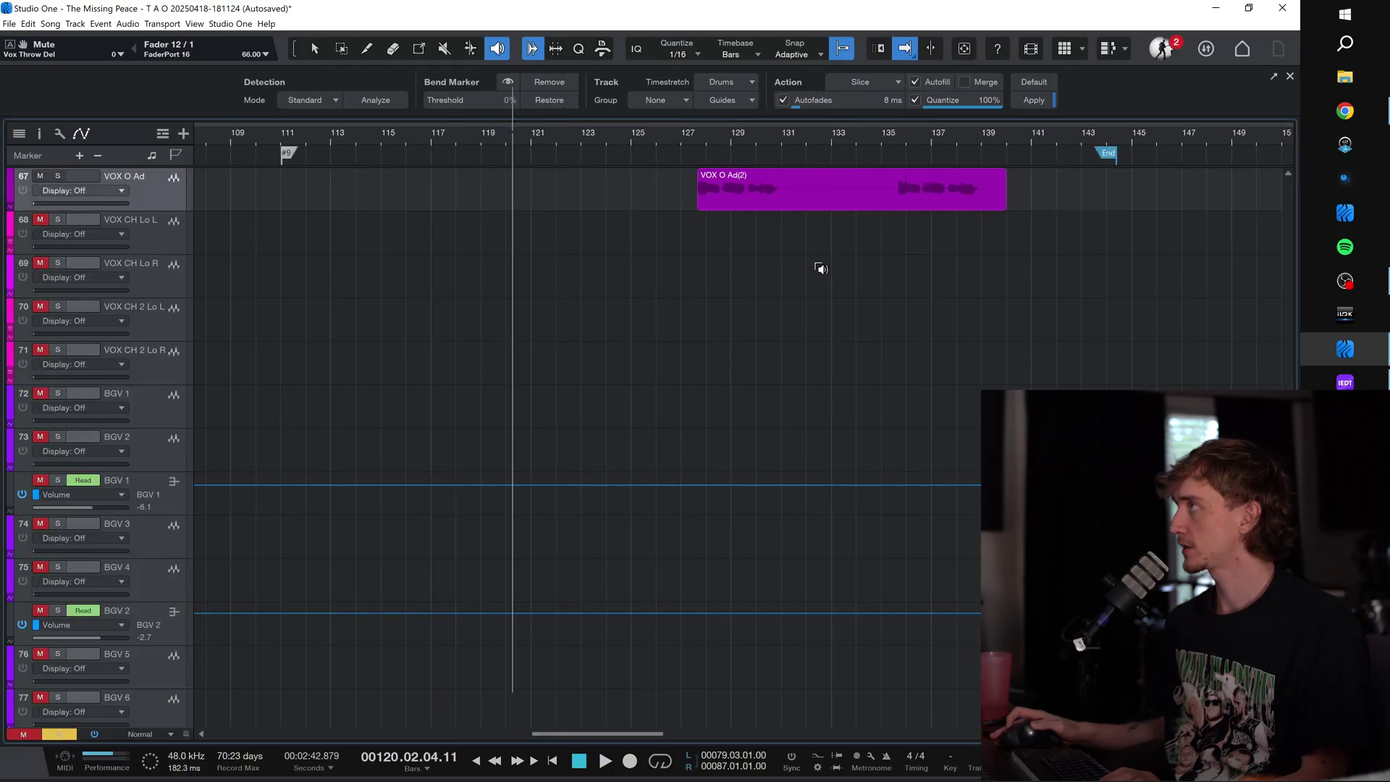
# Step: Solo the VOX O Ad track, play it from bar 127, and bring up its mixer channel
pyautogui.scroll(2, 769, 255)
pyautogui.click(691, 134)
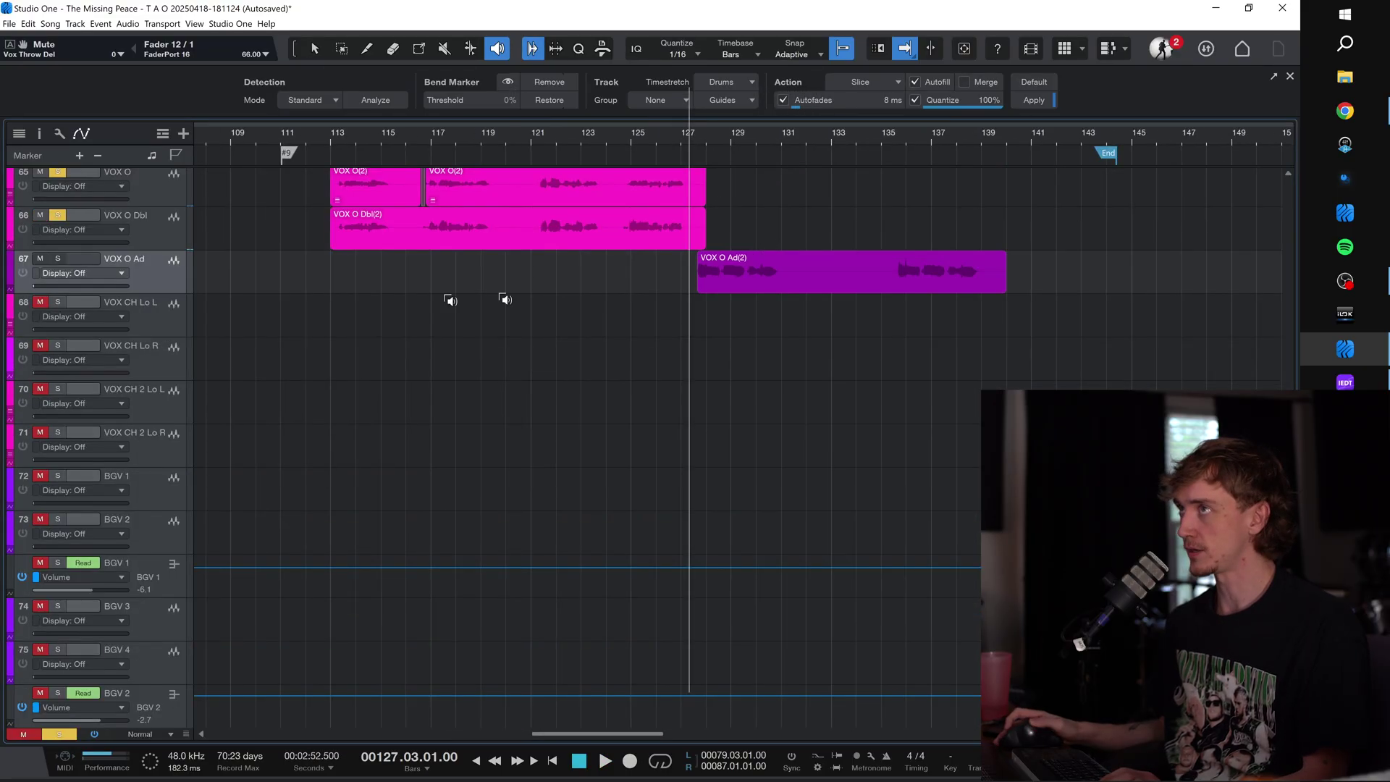
pyautogui.press('s')
pyautogui.press('space')
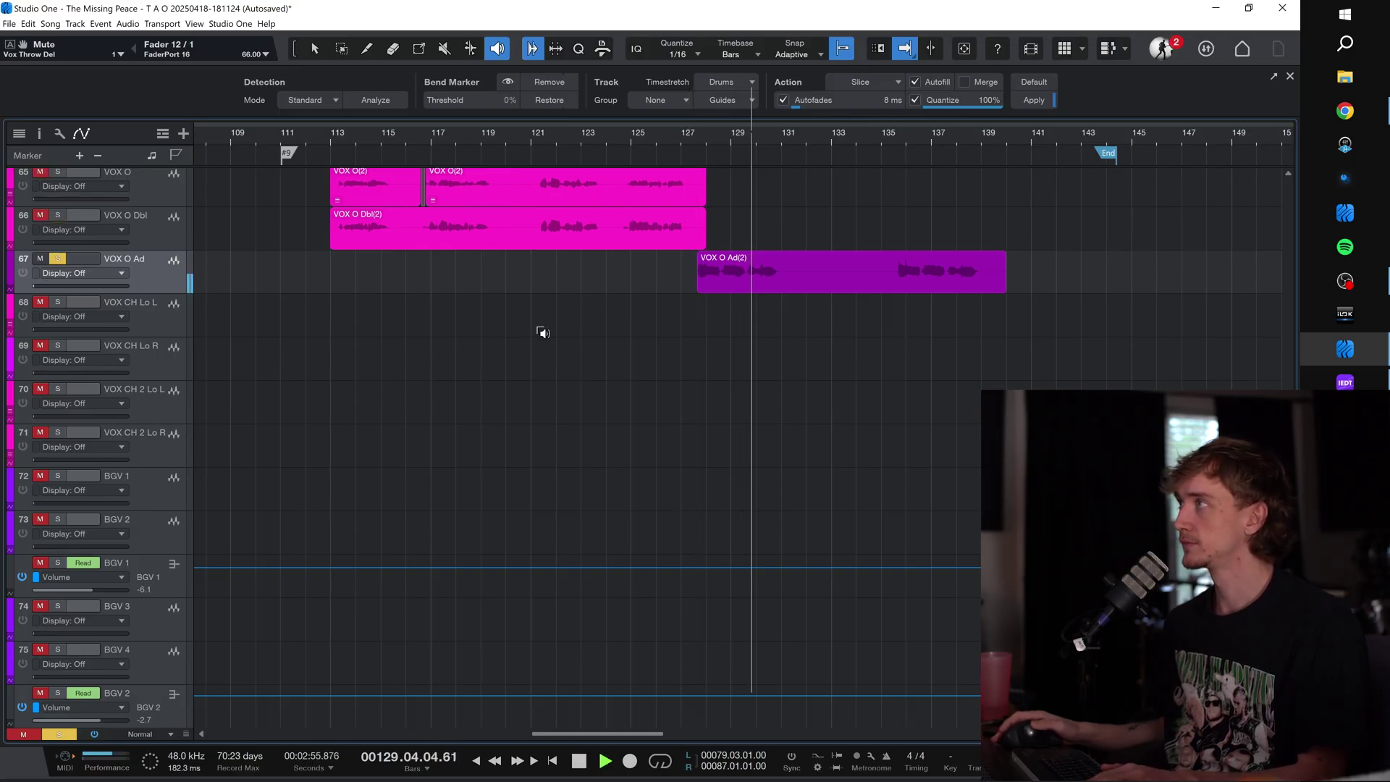
pyautogui.press('F3')
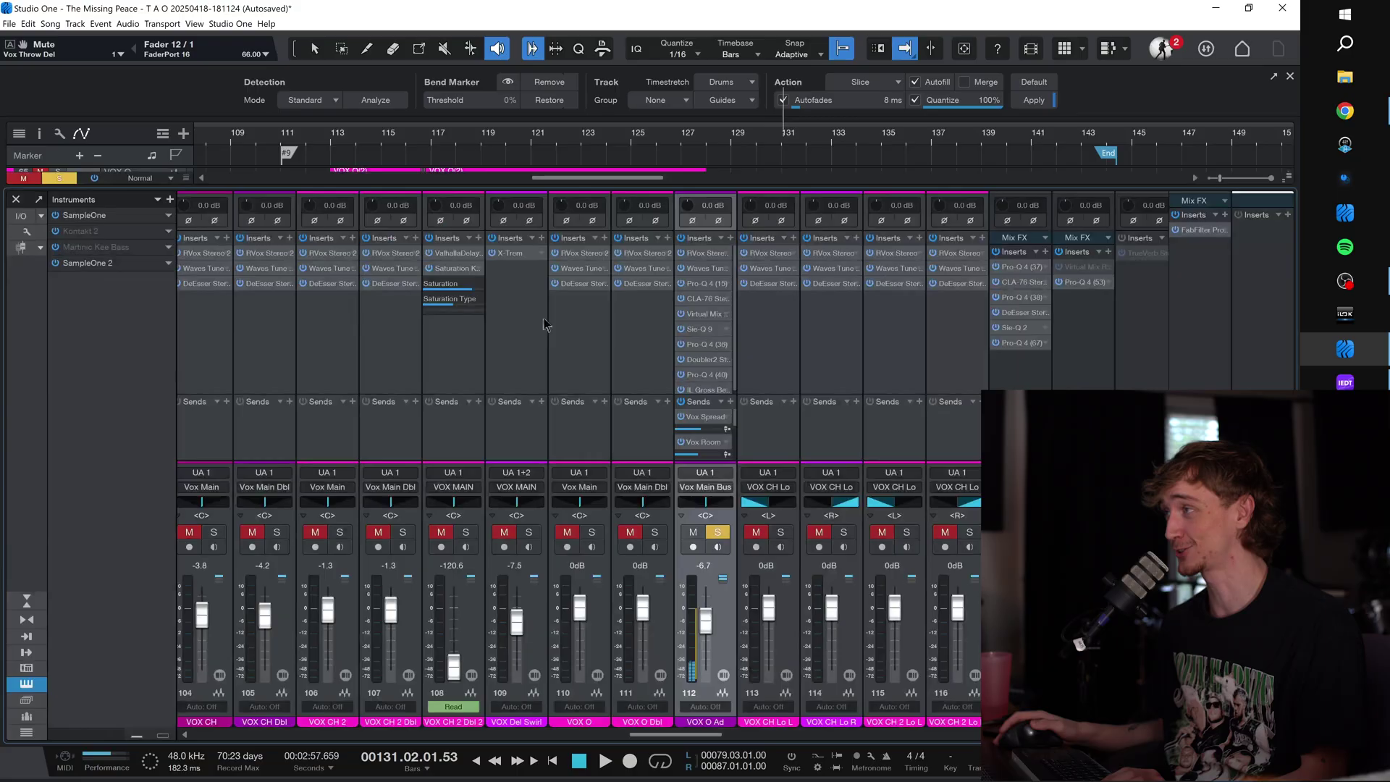
# Step: View the IL Gross Beat insert on VOX O Ad while replaying the ad-lib from about bar 128, and close it
pyautogui.scroll(1, 749, 343)
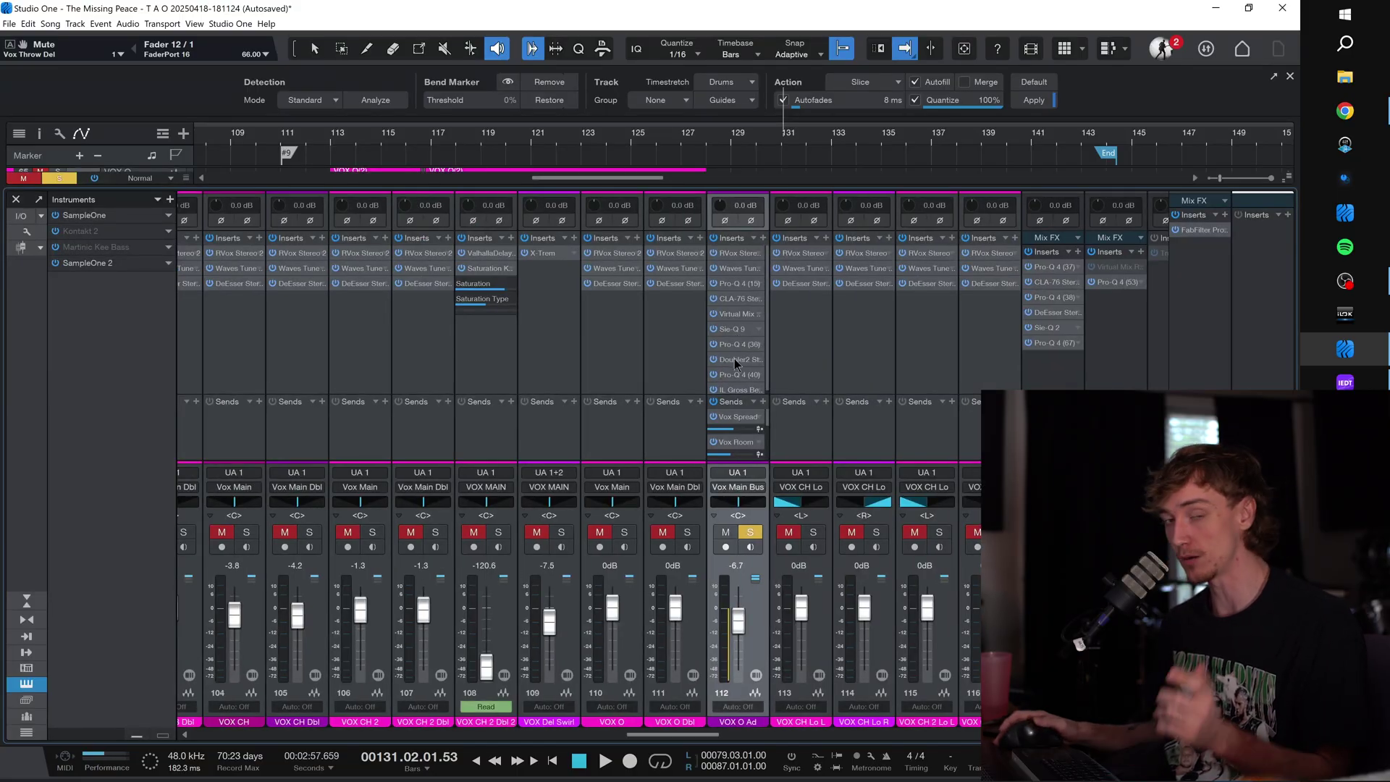
pyautogui.scroll(-1, 736, 363)
pyautogui.click(727, 384)
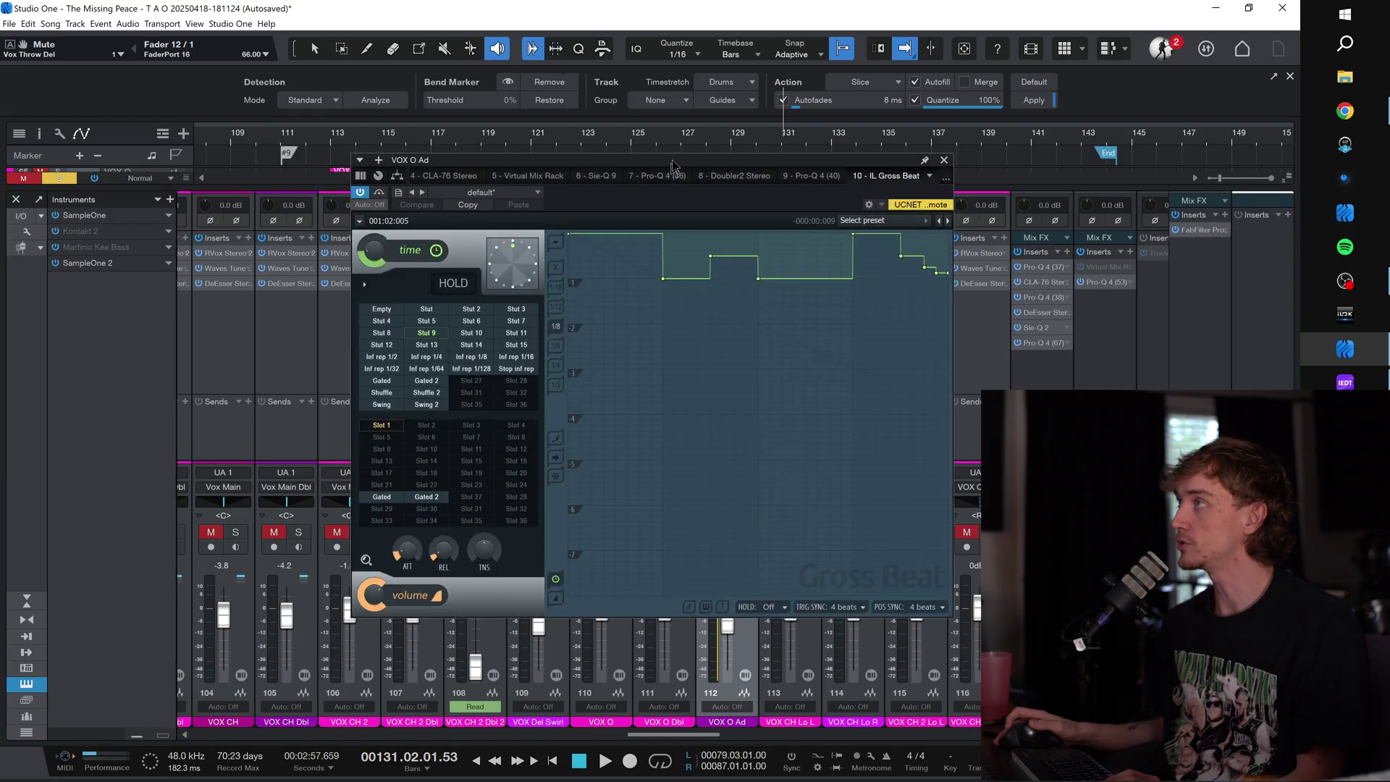
pyautogui.moveTo(670, 158); pyautogui.dragTo(654, 193)
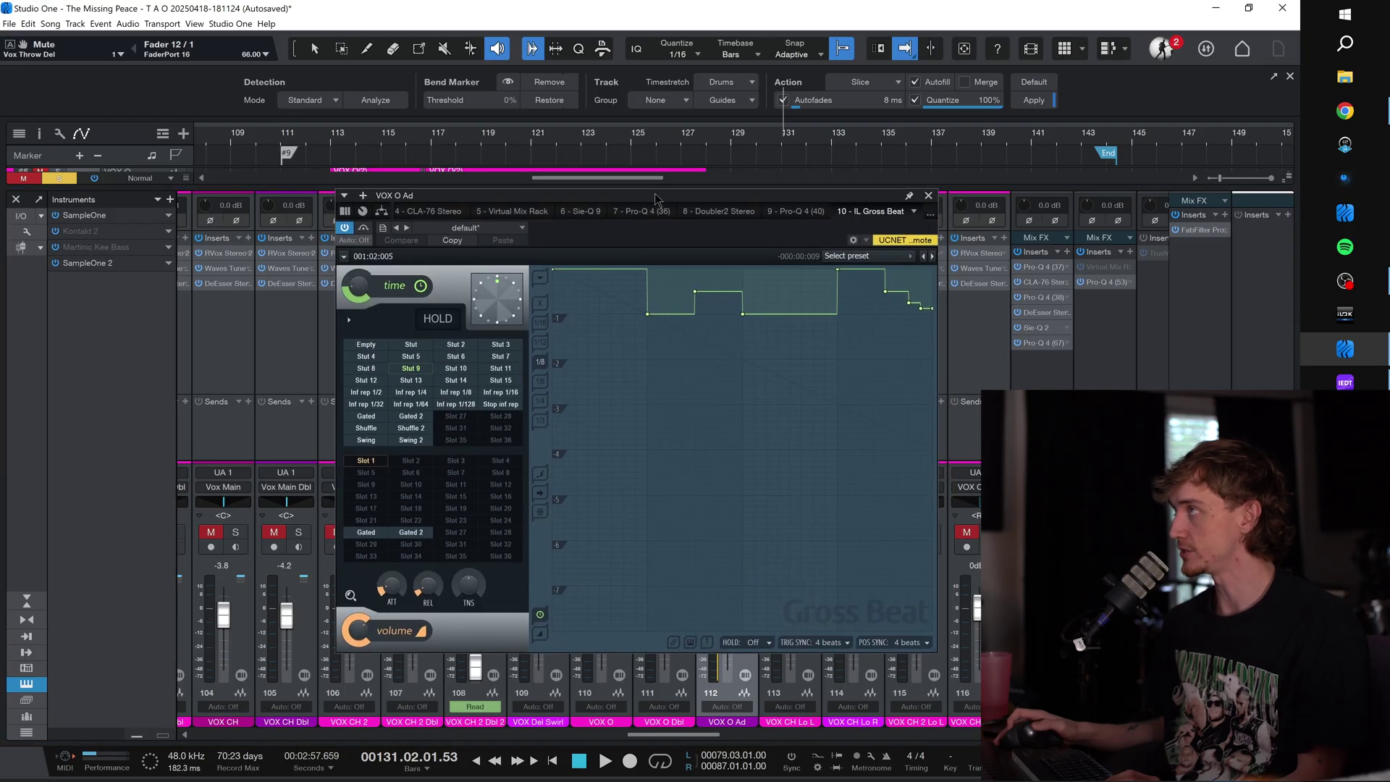
pyautogui.click(706, 141)
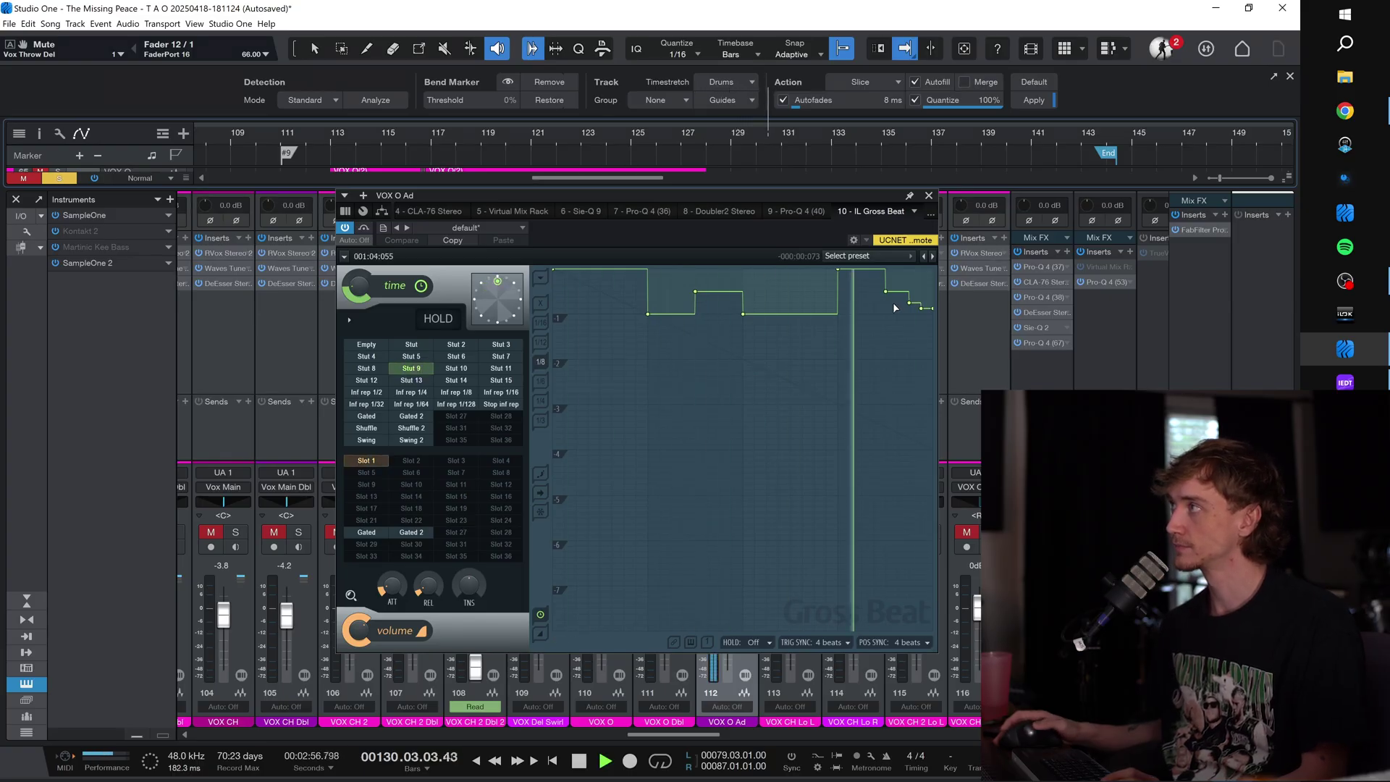
pyautogui.press('Escape')
pyautogui.hscroll(1, 801, 394)
pyautogui.press('space')
# Step: Solo the four low vocal tracks from VOX CH Lo L to VOX CH 2 Lo R and play them from bar 72
pyautogui.click(740, 426)
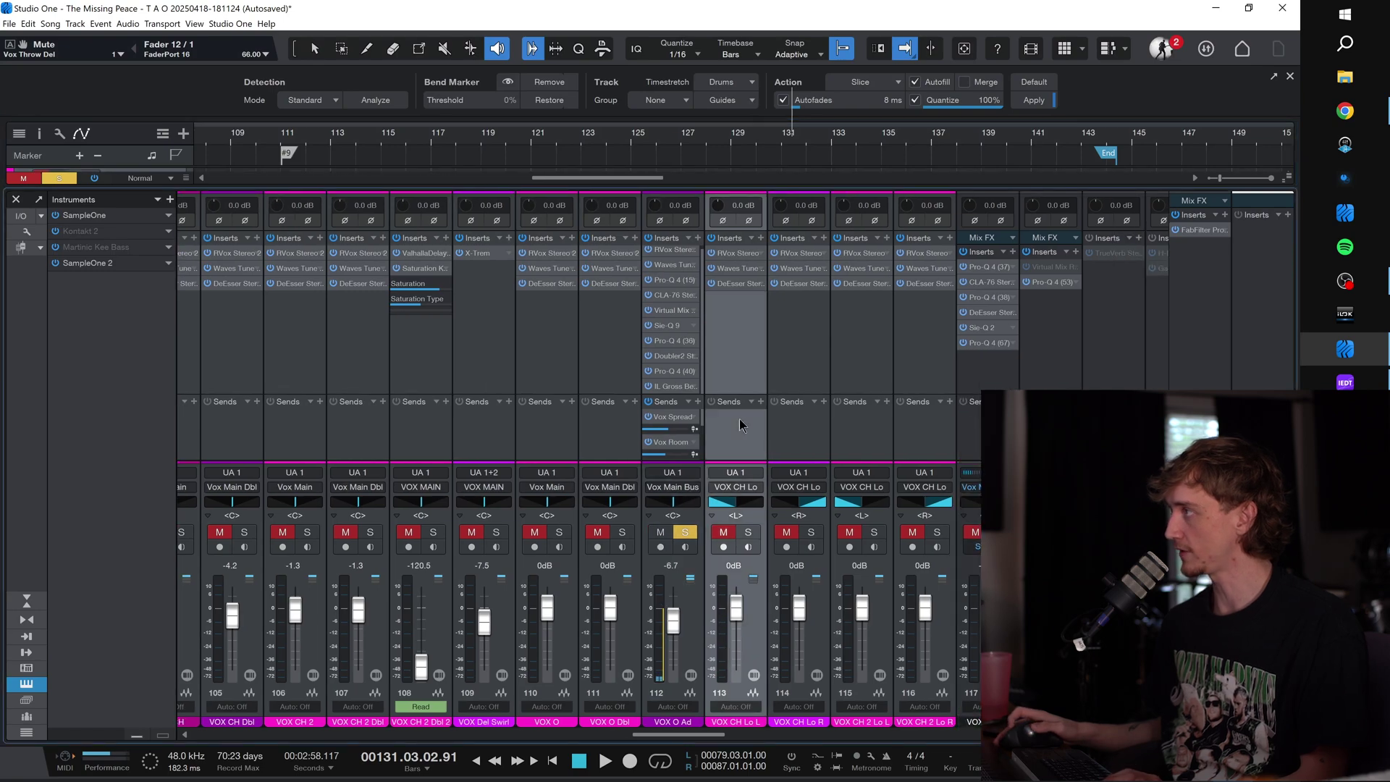
pyautogui.keyDown('shift'); pyautogui.click(910, 426); pyautogui.keyUp('shift')
pyautogui.press('F3')
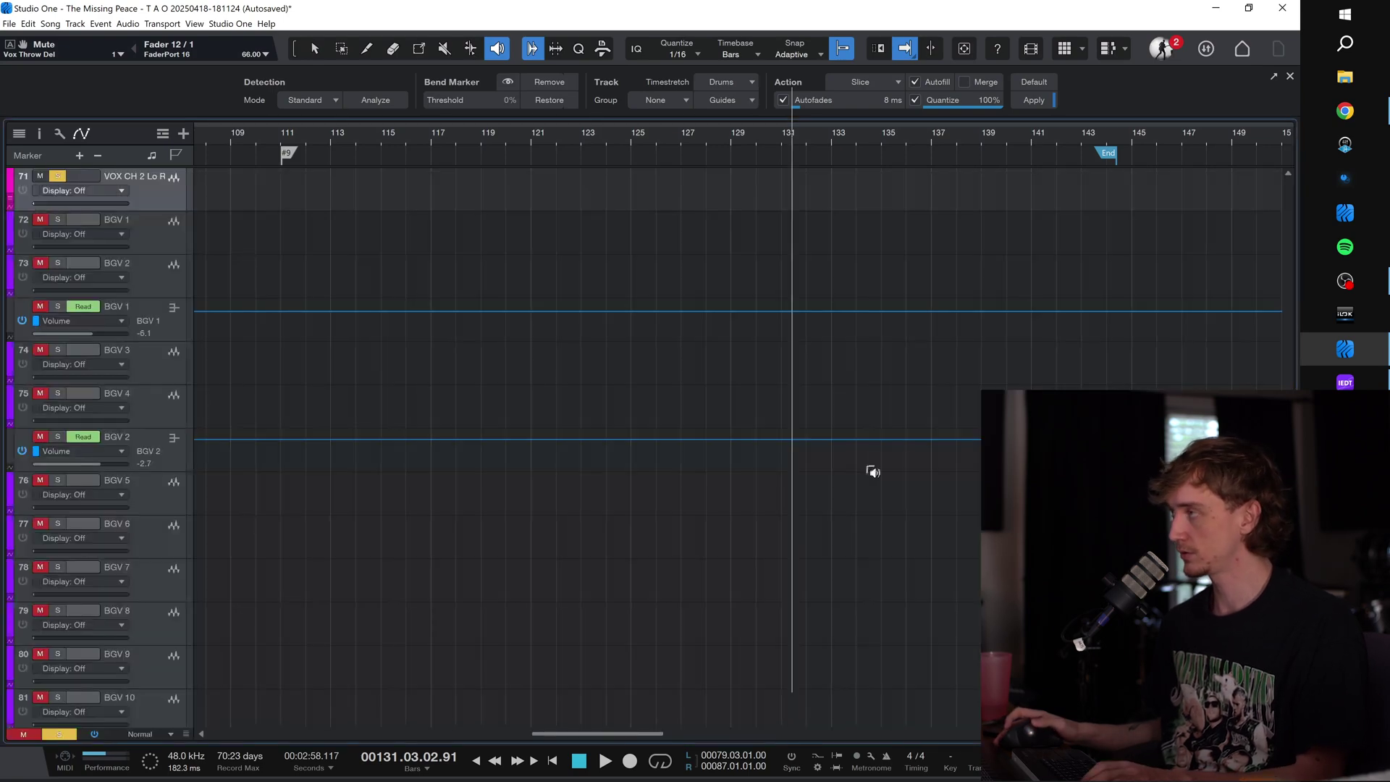
pyautogui.scroll(-4, 760, 148)
pyautogui.hscroll(-2, 687, 312)
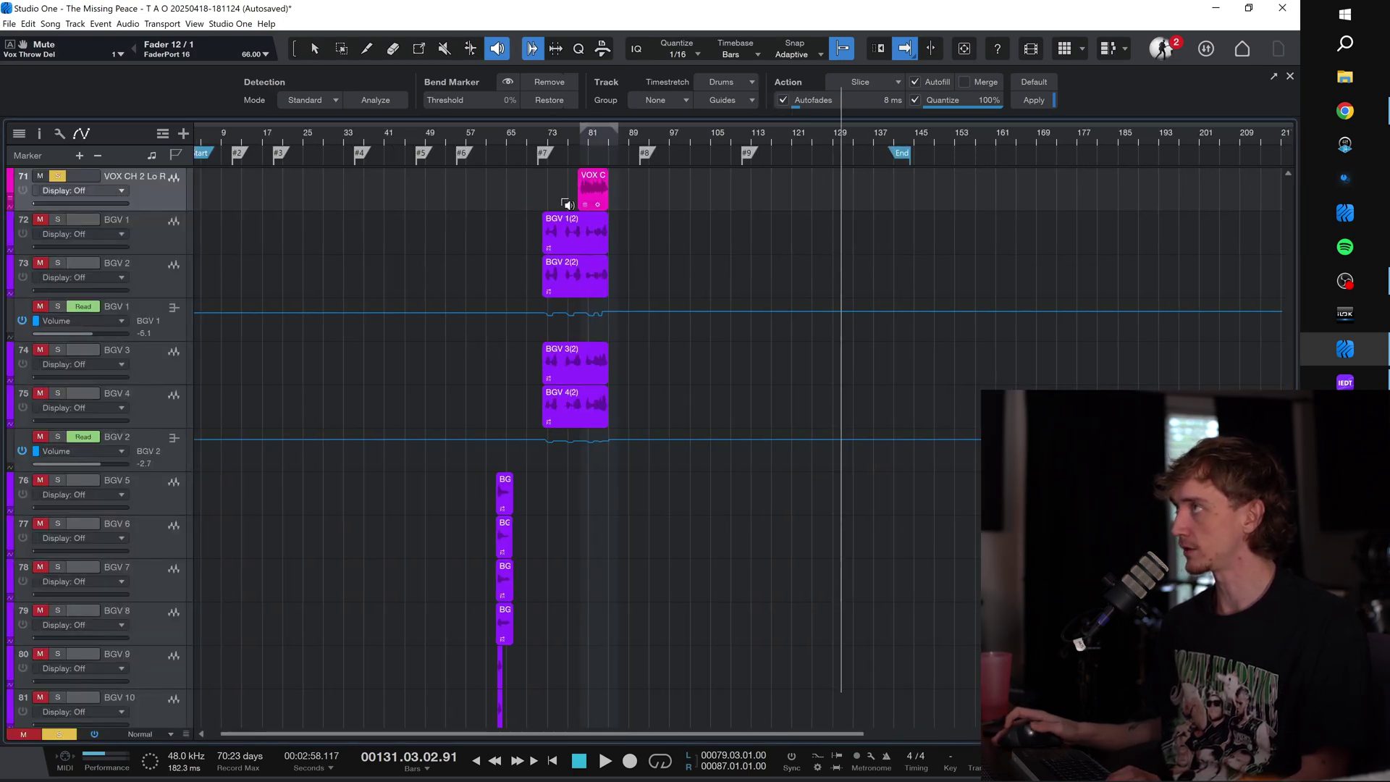
pyautogui.click(545, 137)
pyautogui.scroll(5, 544, 137)
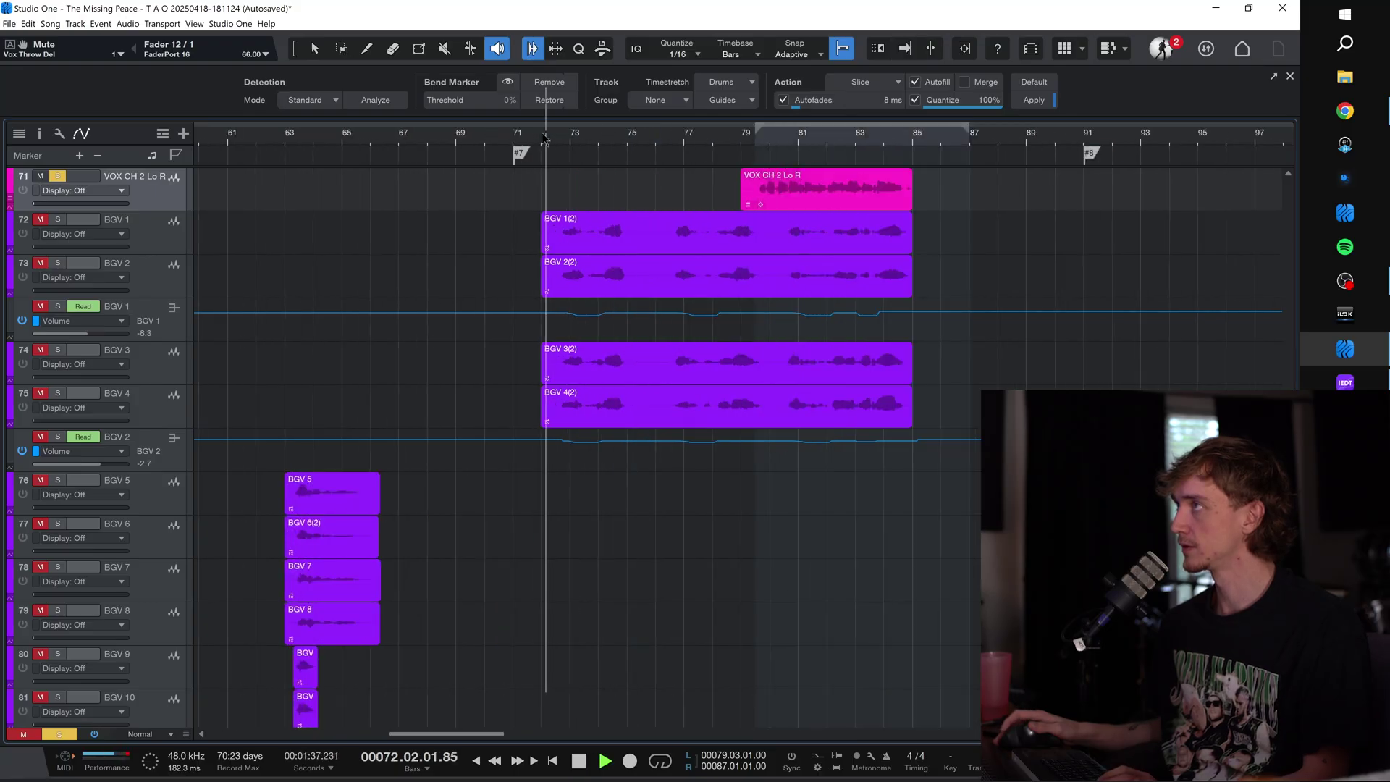
pyautogui.scroll(5, 472, 323)
pyautogui.press('space')
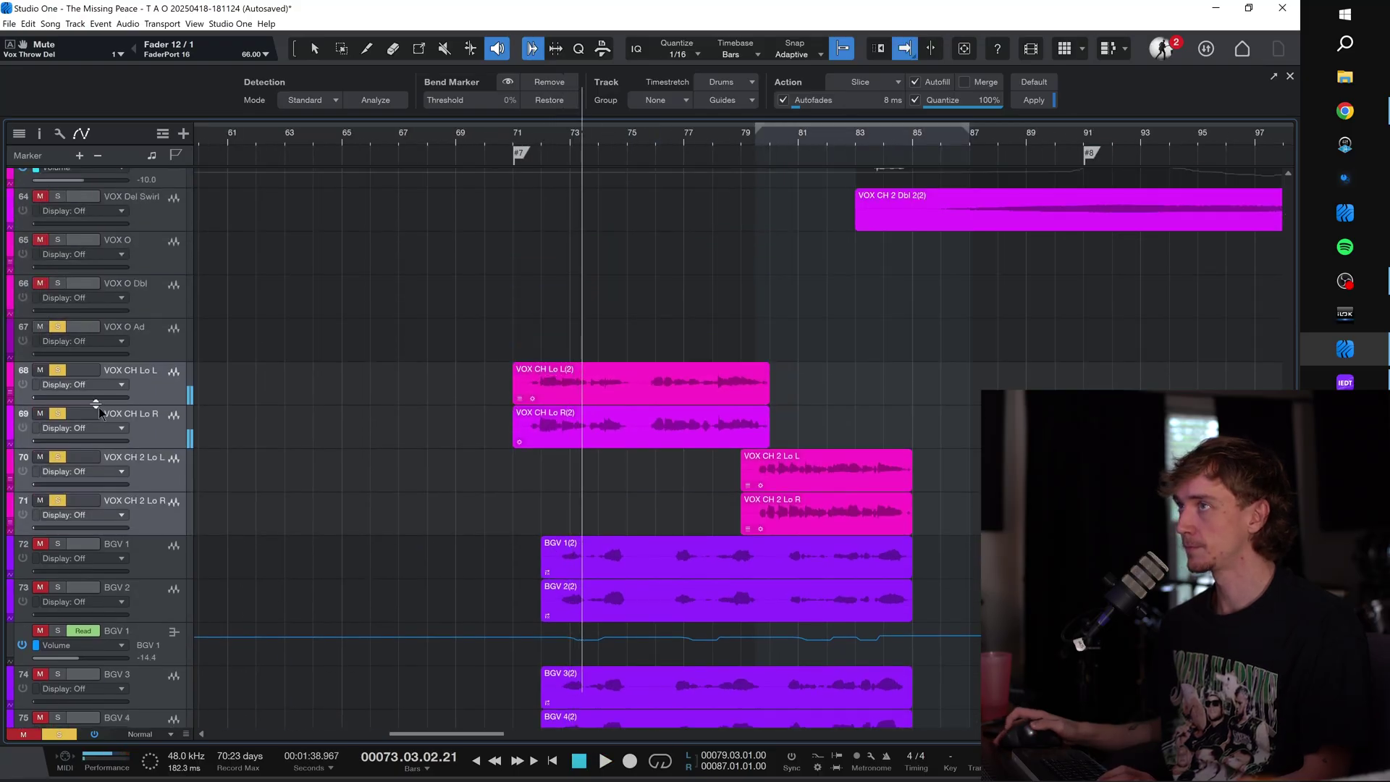
# Step: Solo VOX CH, VOX CH Dbl, VOX CH 2 and VOX CH 2 Dbl as well, and play them with the low vocals
pyautogui.scroll(5, 443, 376)
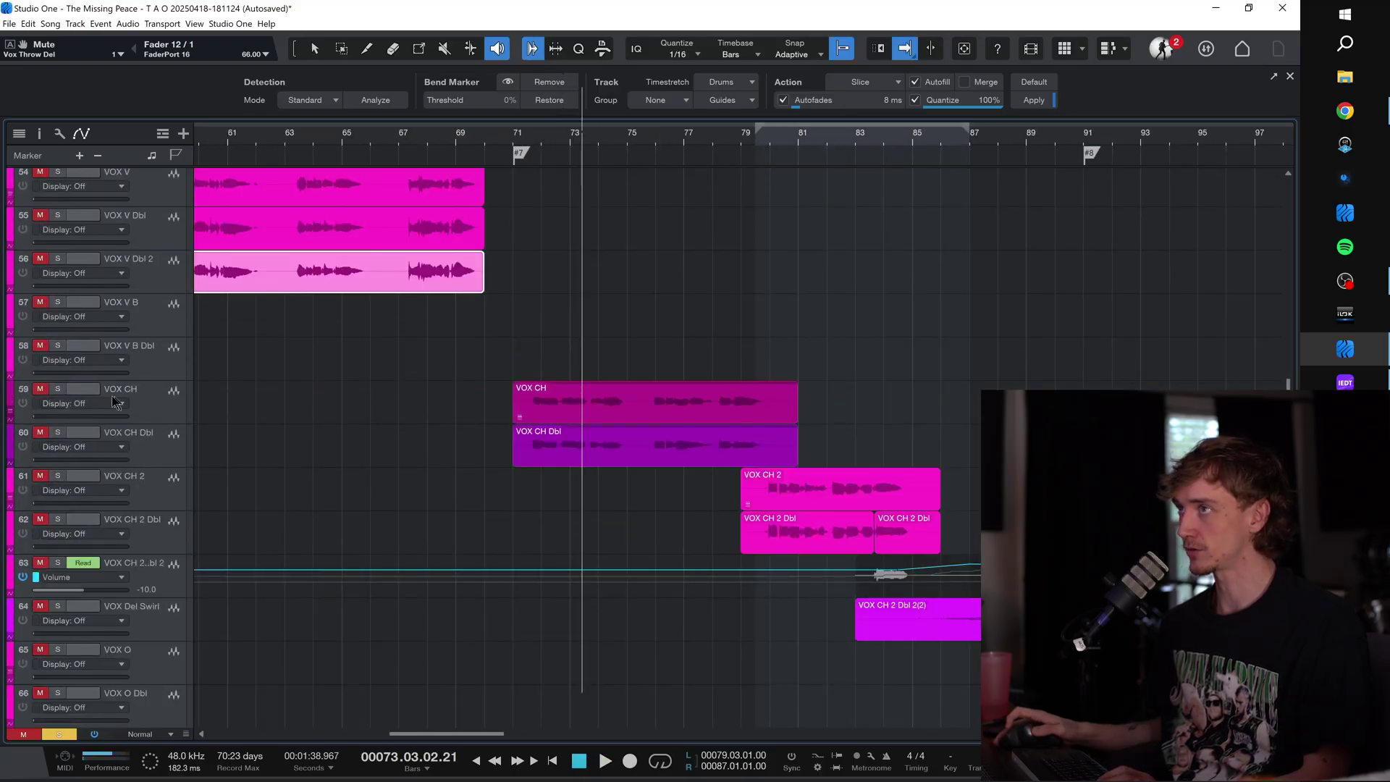
pyautogui.press('space')
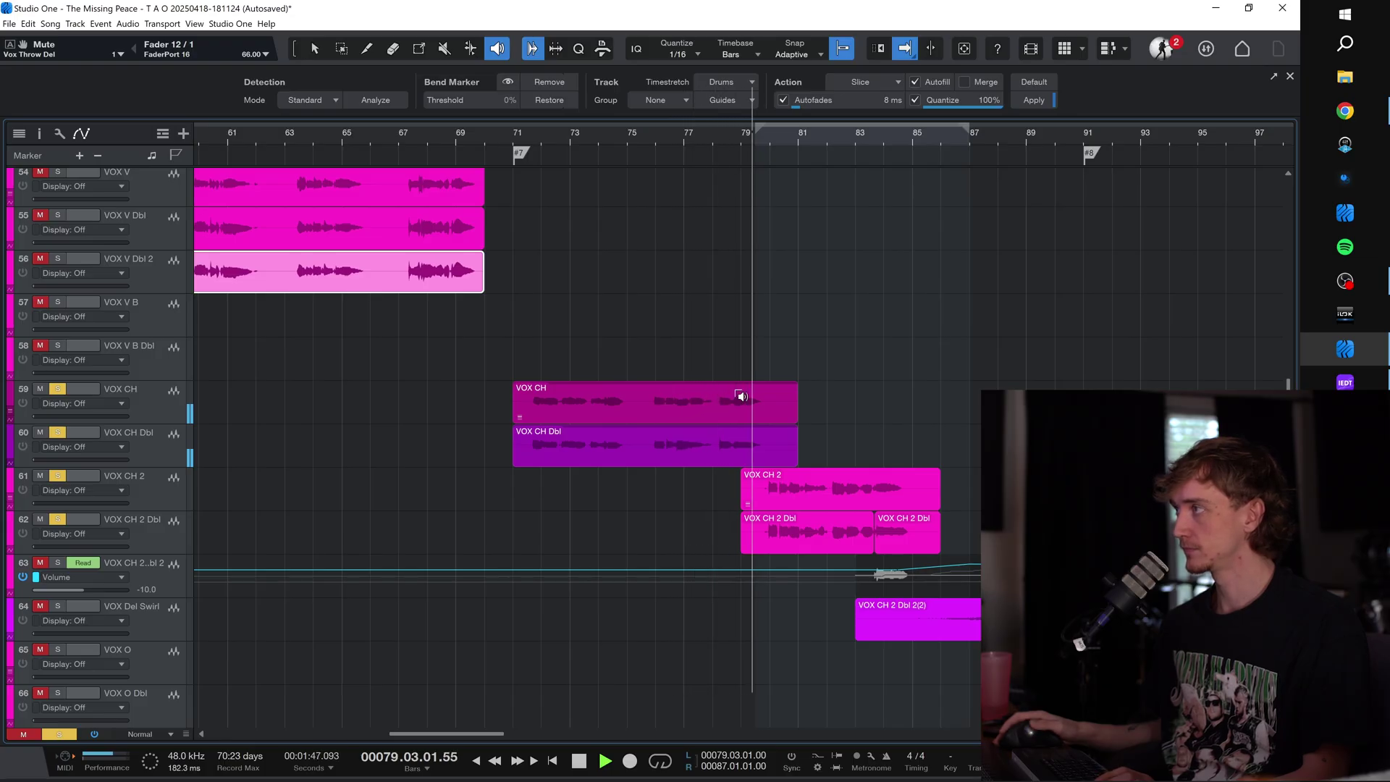
pyautogui.press('space')
# Step: Solo the first four BGV tracks with their BGV 1 and BGV 2 buses and place the playhead at bar 72
pyautogui.scroll(-10, 738, 398)
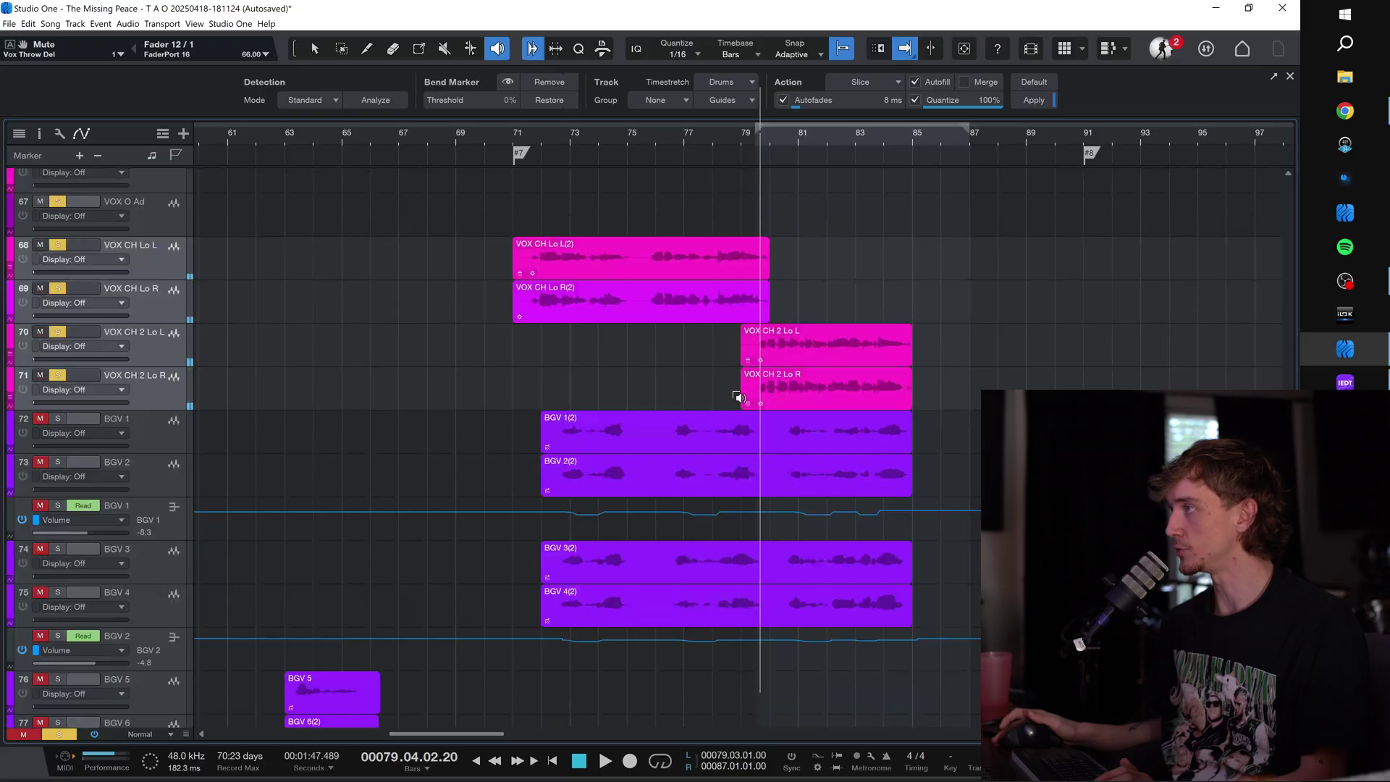
pyautogui.scroll(-4, 738, 397)
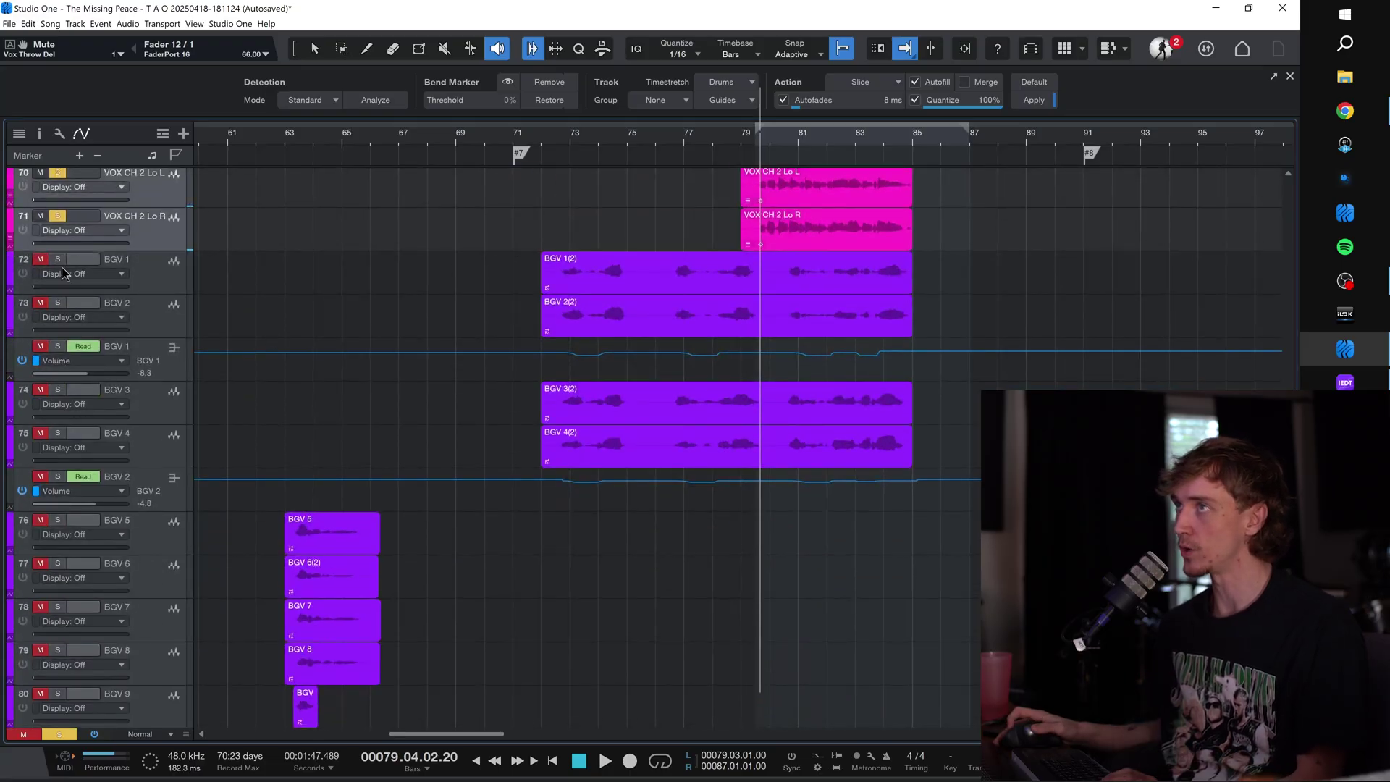
pyautogui.click(543, 138)
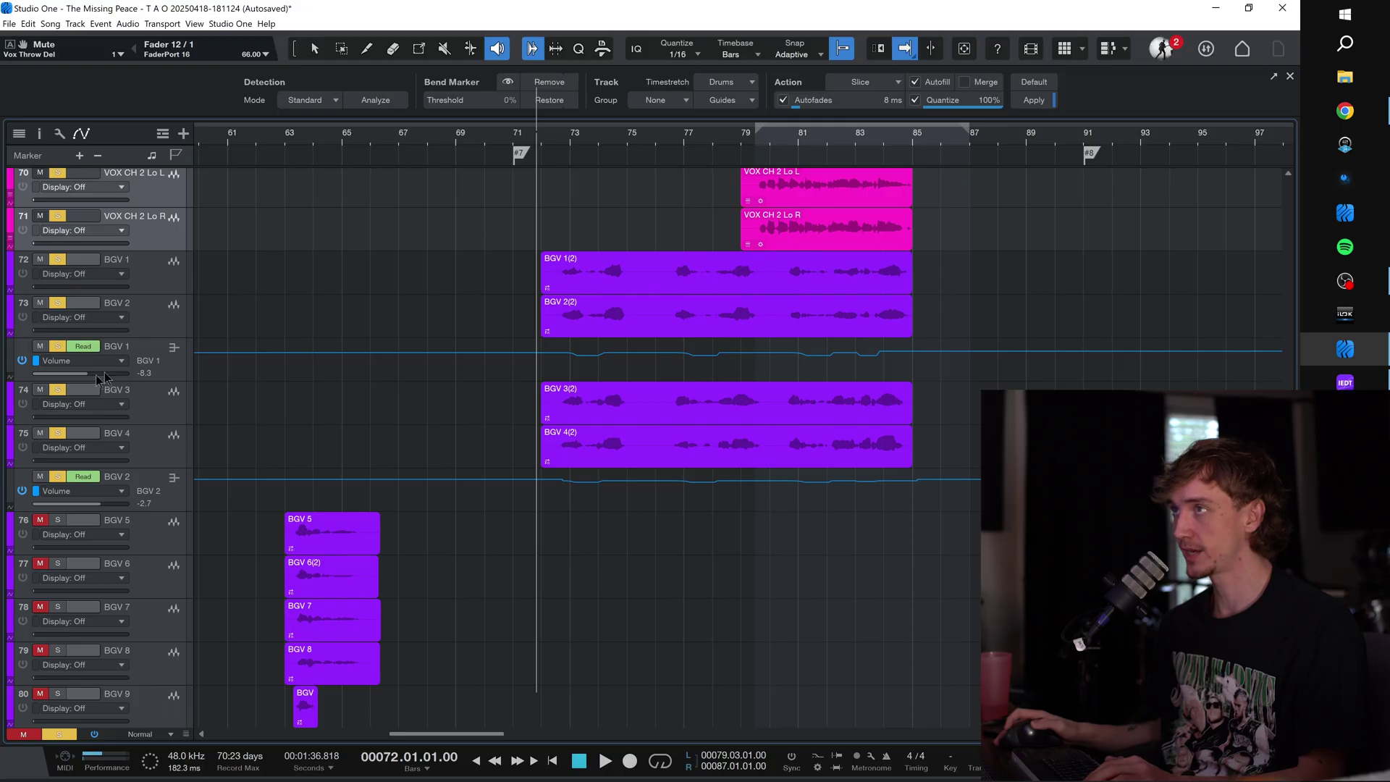
# Step: Review the insert chains on the BGV 1 and BGV 2 buses in the mixer and return to their clips in the arrangement
pyautogui.click(174, 348)
pyautogui.press('F3')
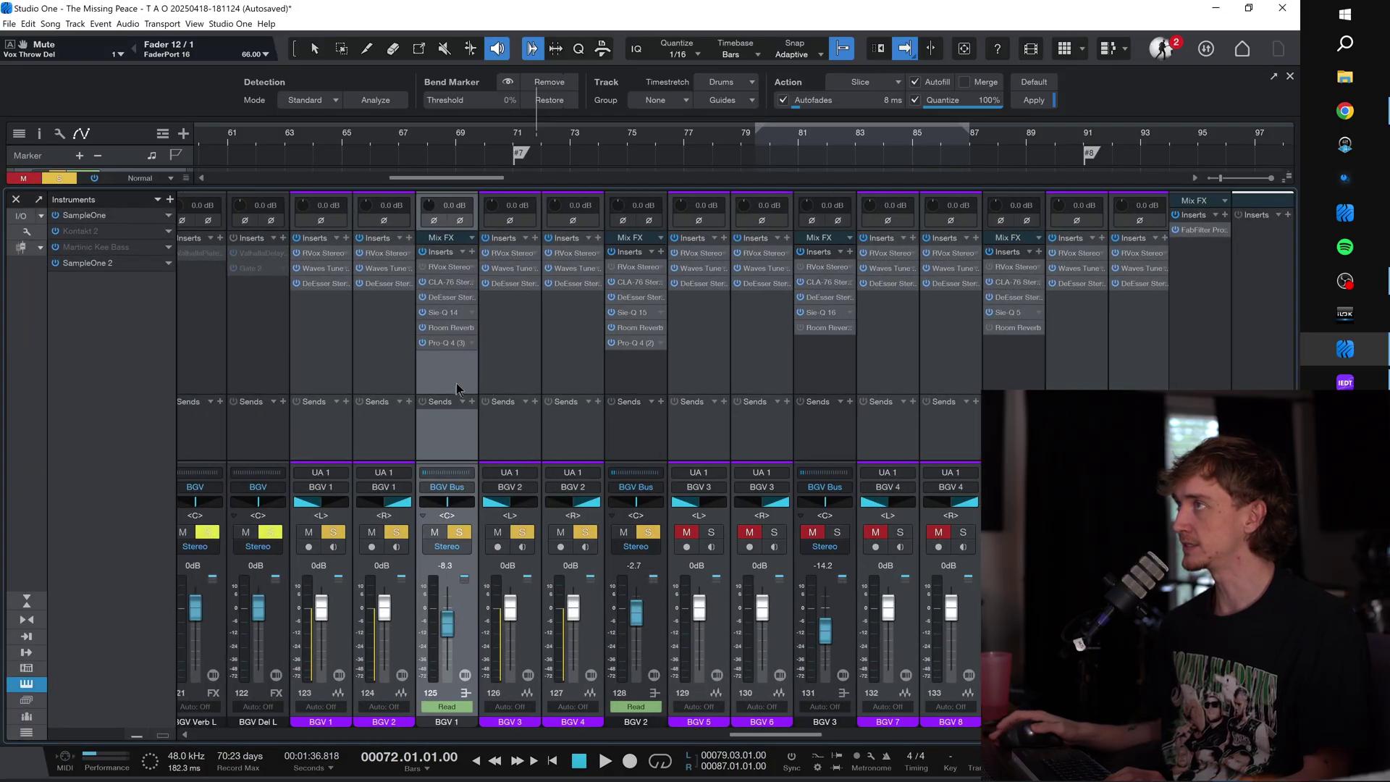
pyautogui.click(635, 373)
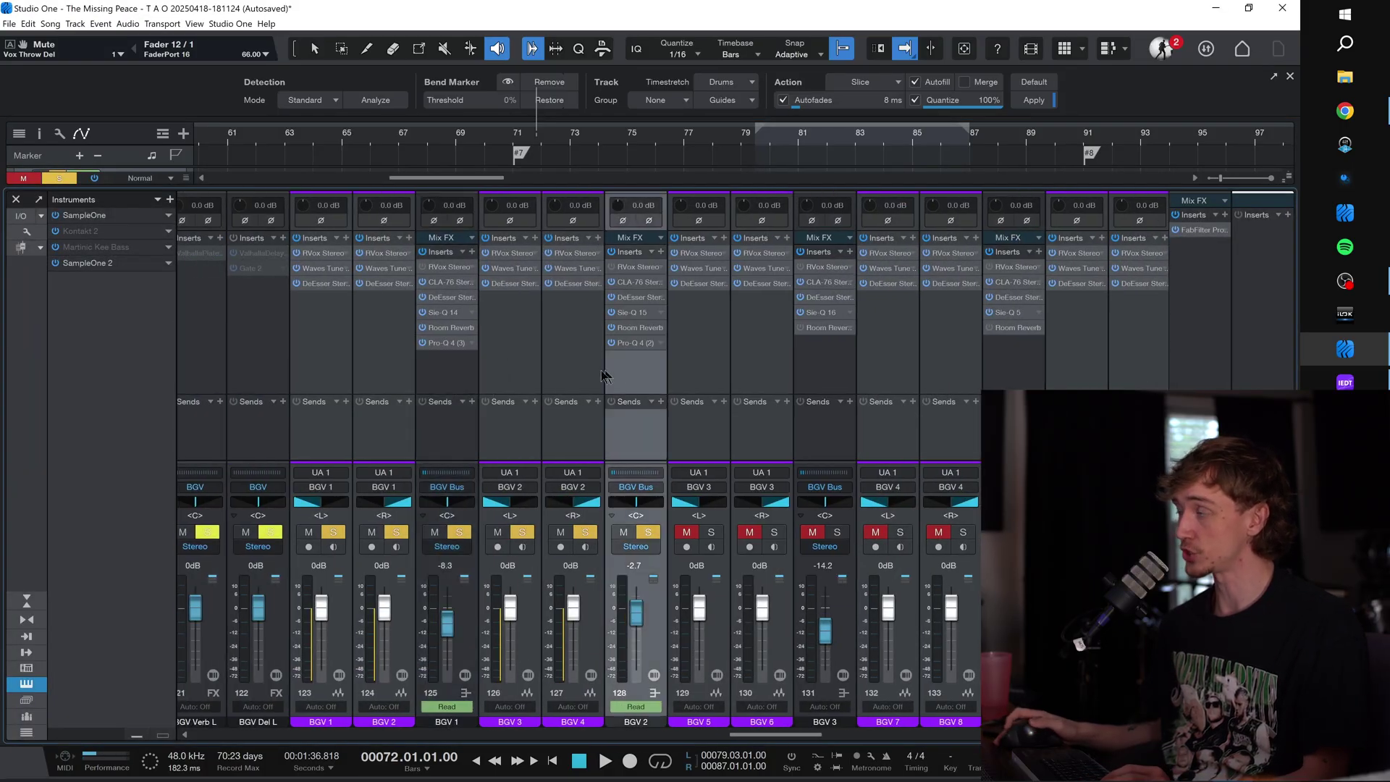
pyautogui.press('F3')
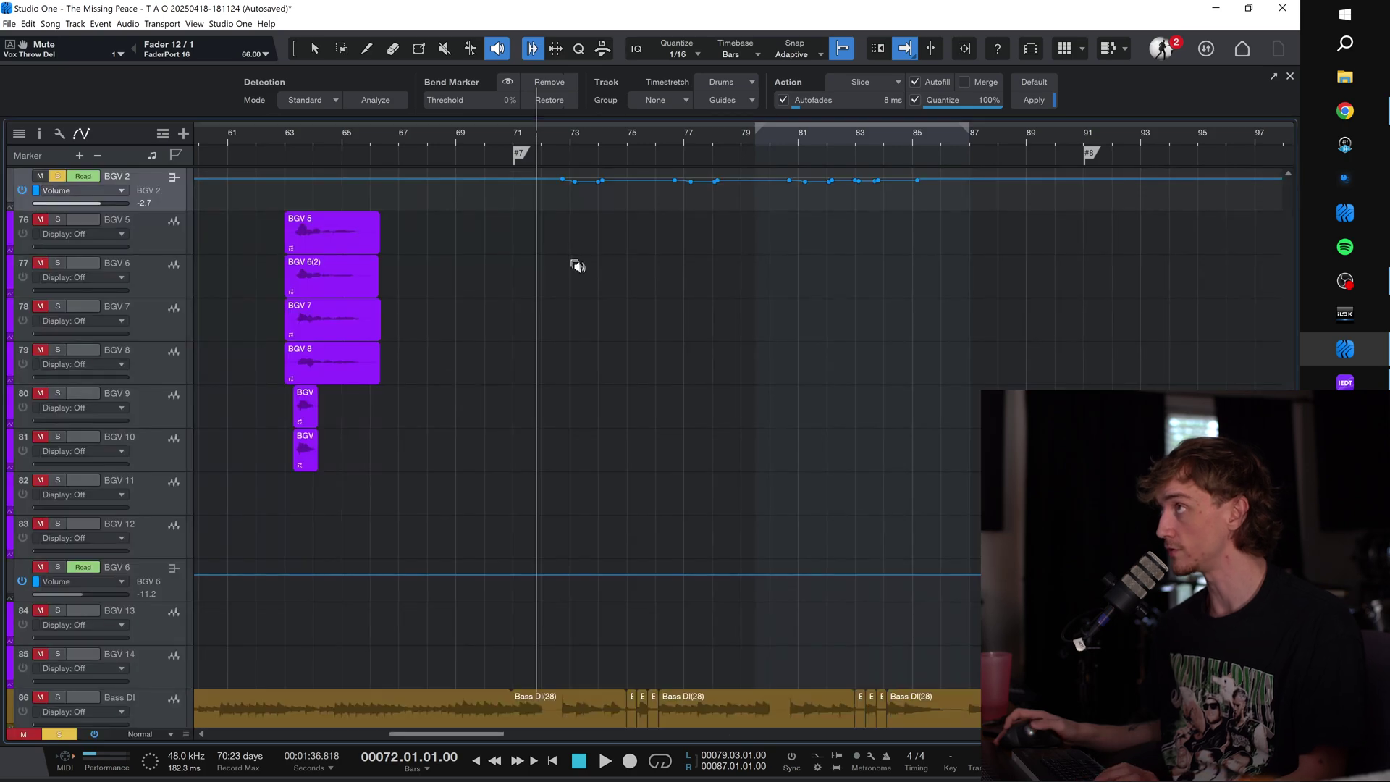
pyautogui.scroll(5, 577, 266)
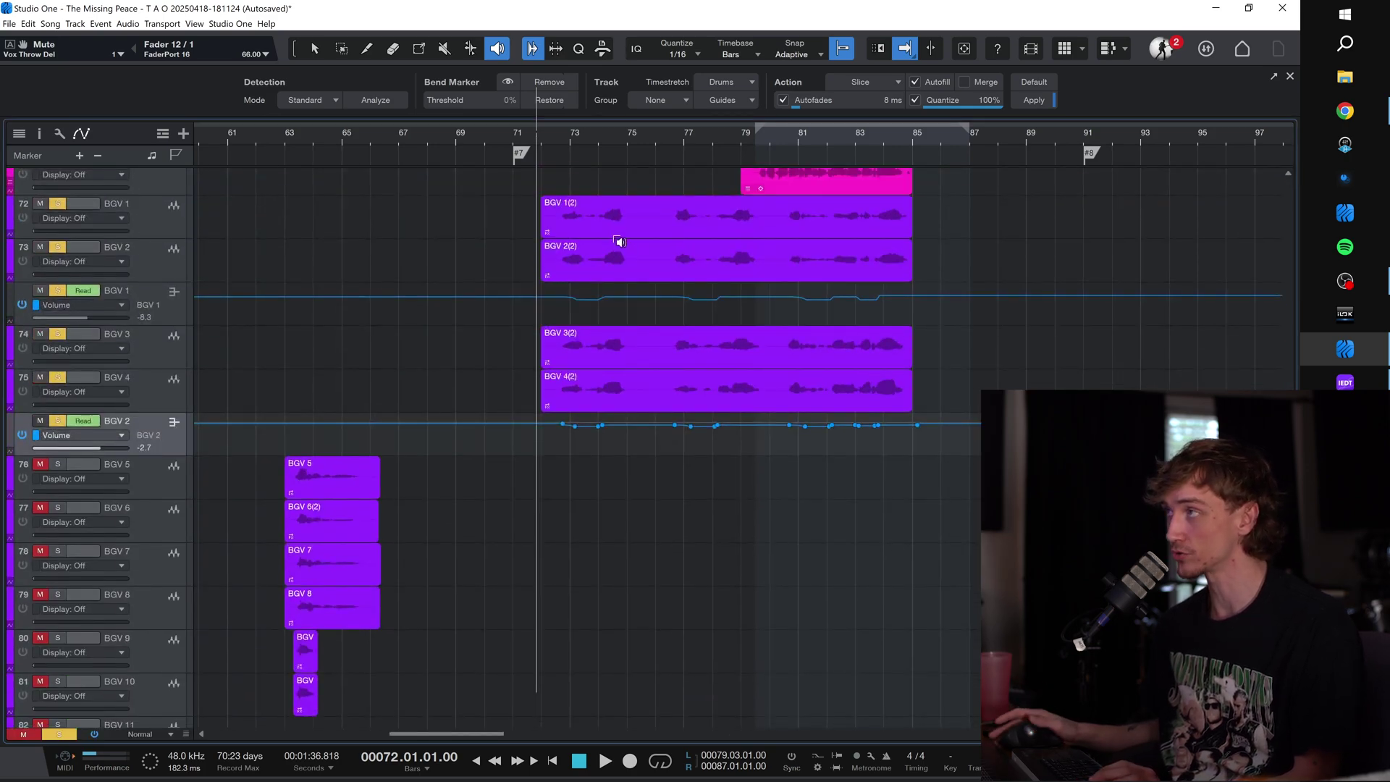
# Step: Play the soloed BGV 1 to BGV 4 tracks from bar 72 to about bar 82
pyautogui.press('space')
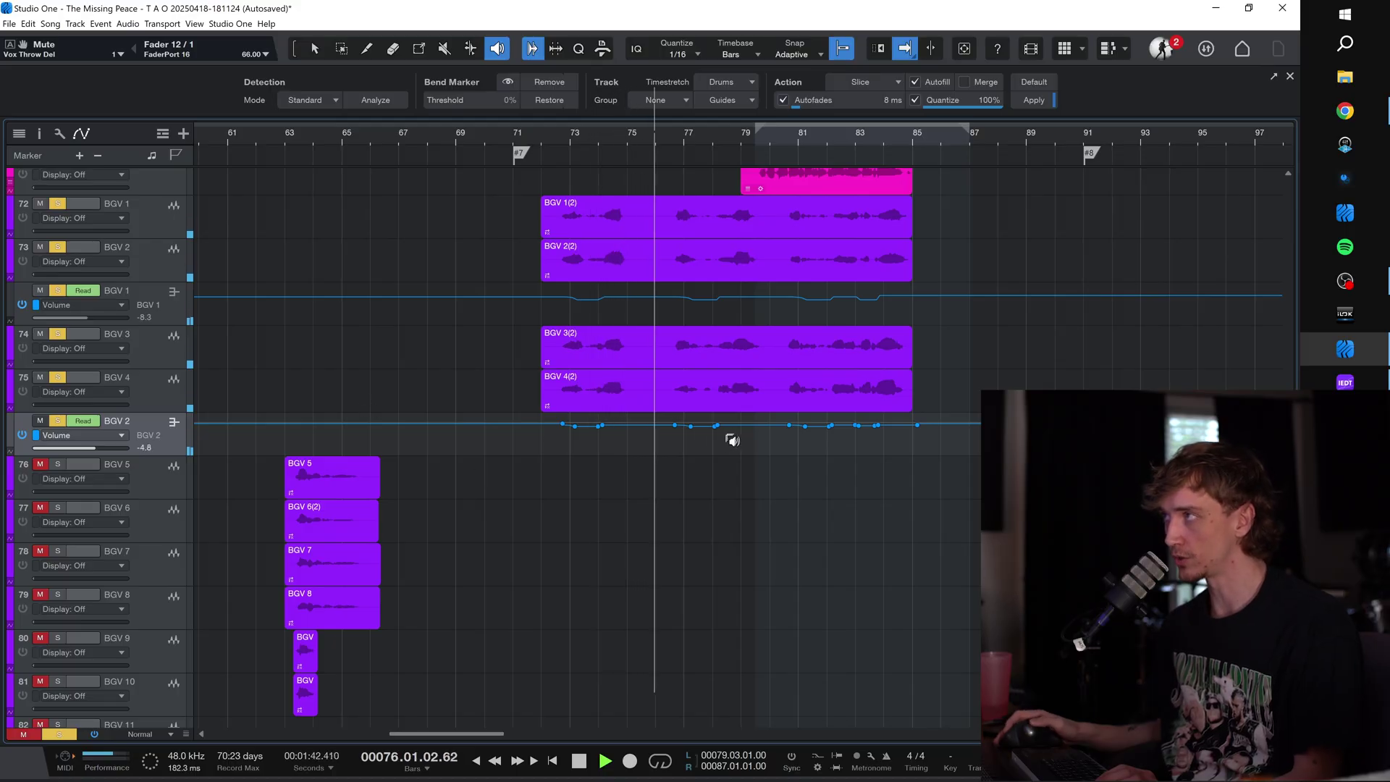
pyautogui.press('f')
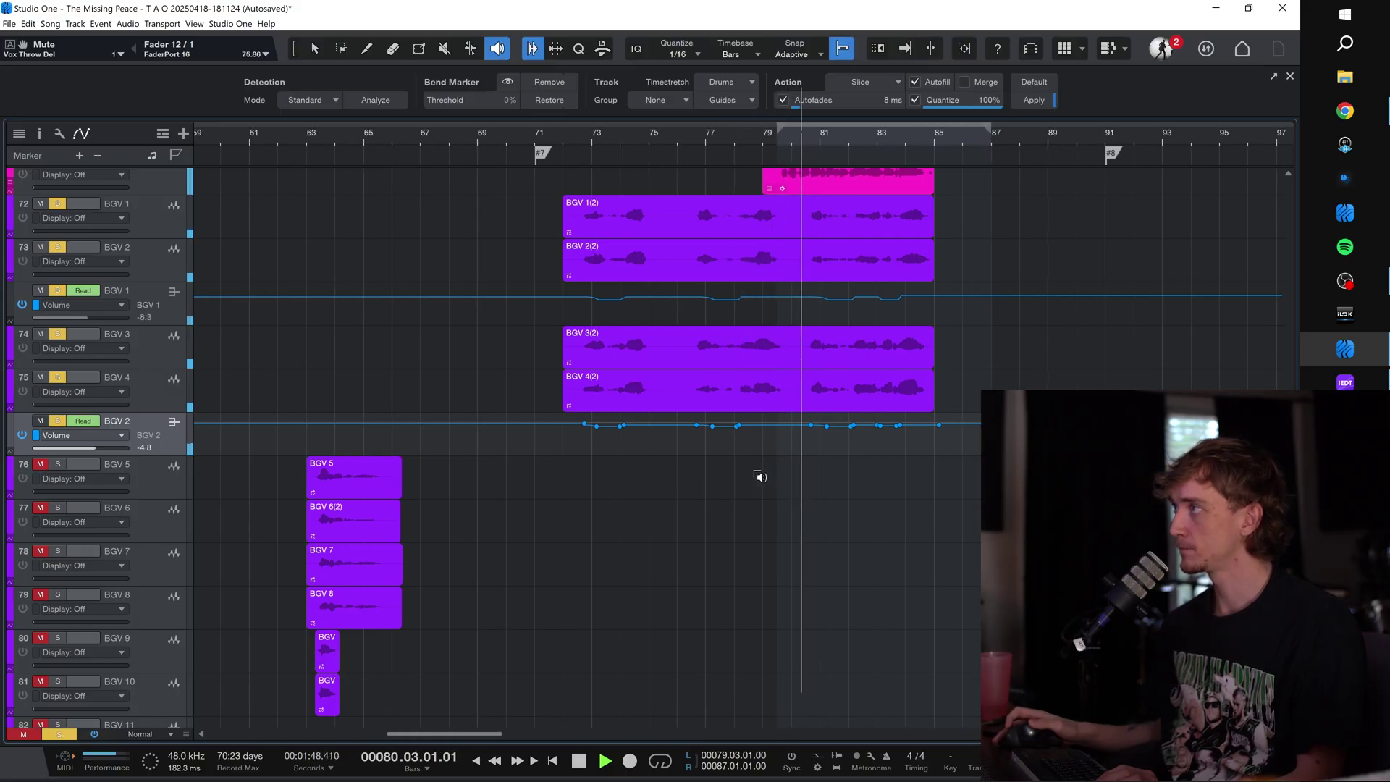
pyautogui.press('f')
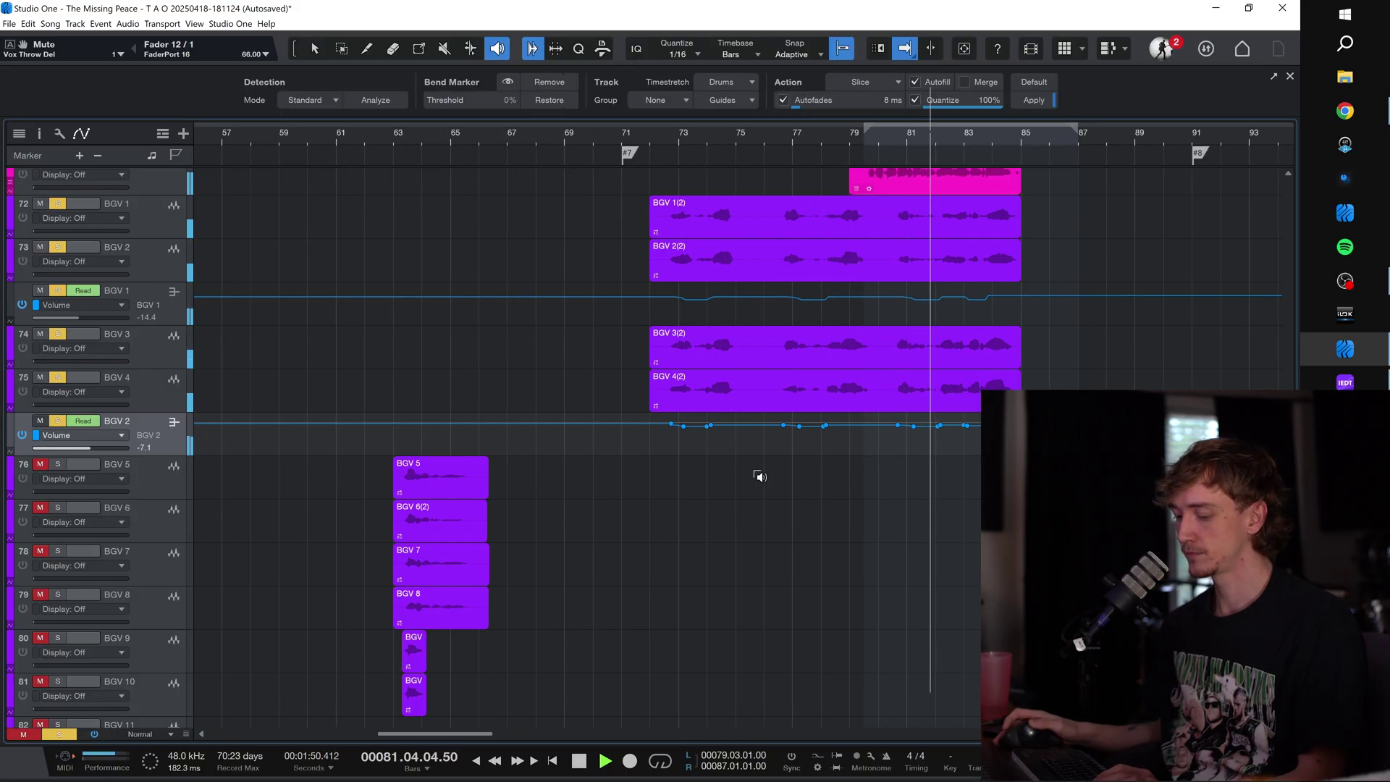
pyautogui.press('space')
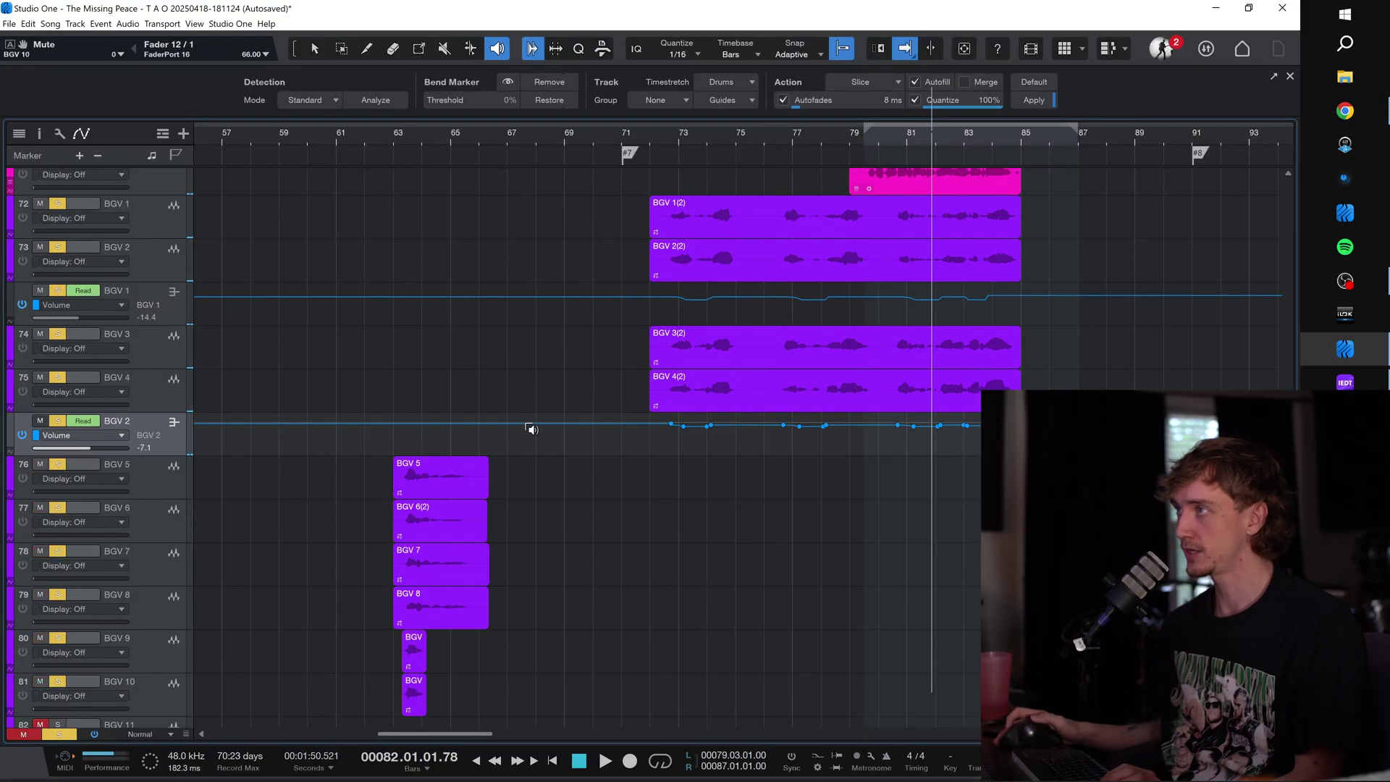
# Step: Play the soloed BGV 5 to BGV 10 clips from bar 62 until they end
pyautogui.click(382, 136)
pyautogui.press('F3')
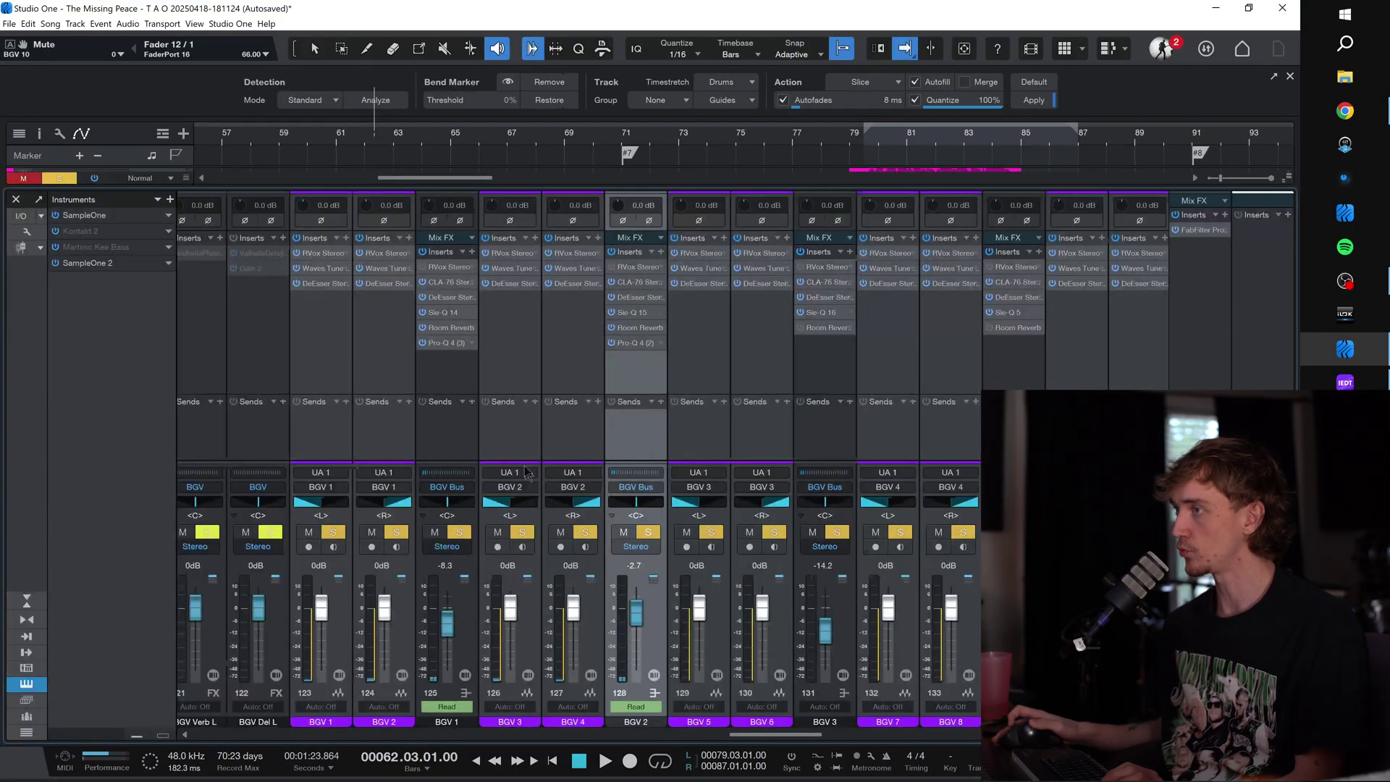
pyautogui.press('space')
pyautogui.press('F3')
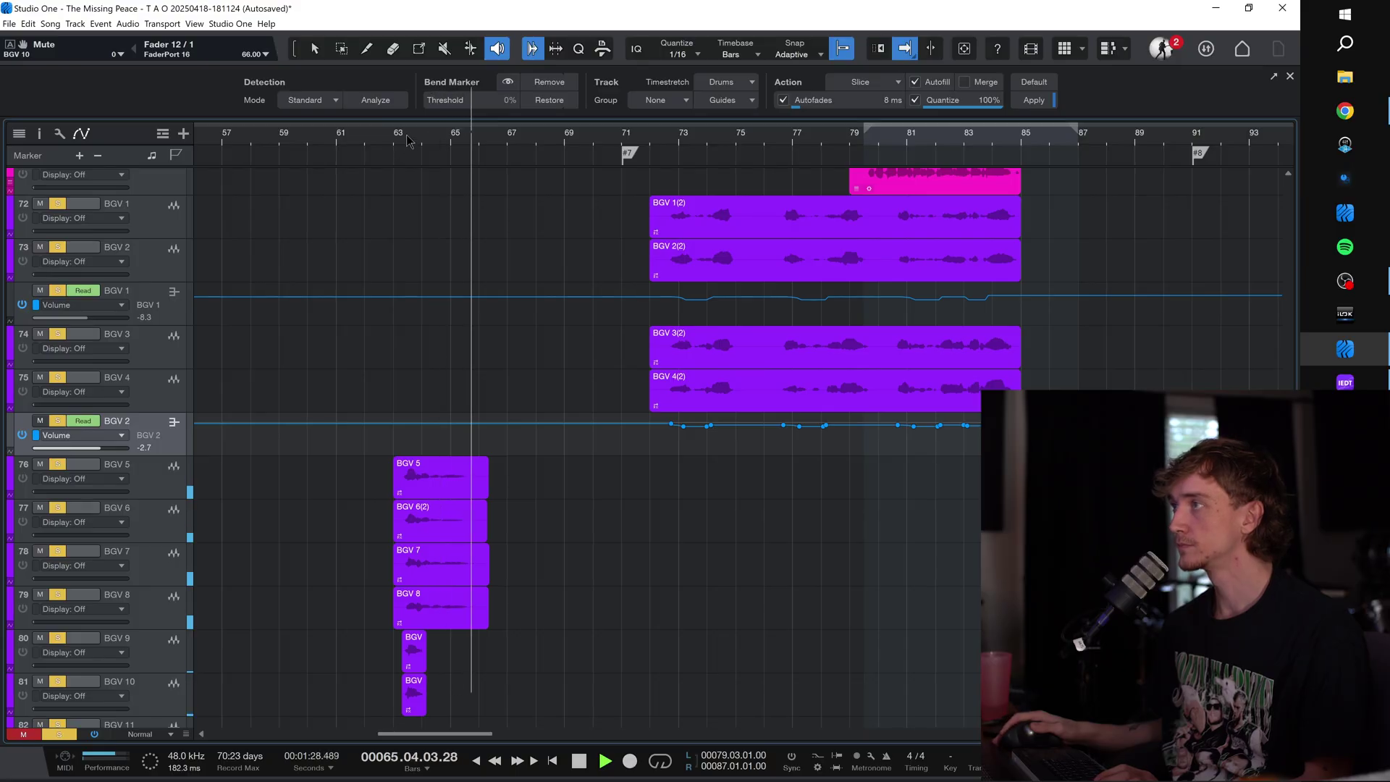
pyautogui.keyDown('ctrl'); pyautogui.scroll(-5, 406, 138); pyautogui.keyUp('ctrl')
pyautogui.press('space')
# Step: Play the soloed BGV 11 to BGV 14 clips from around marker #9
pyautogui.scroll(-4, 604, 307)
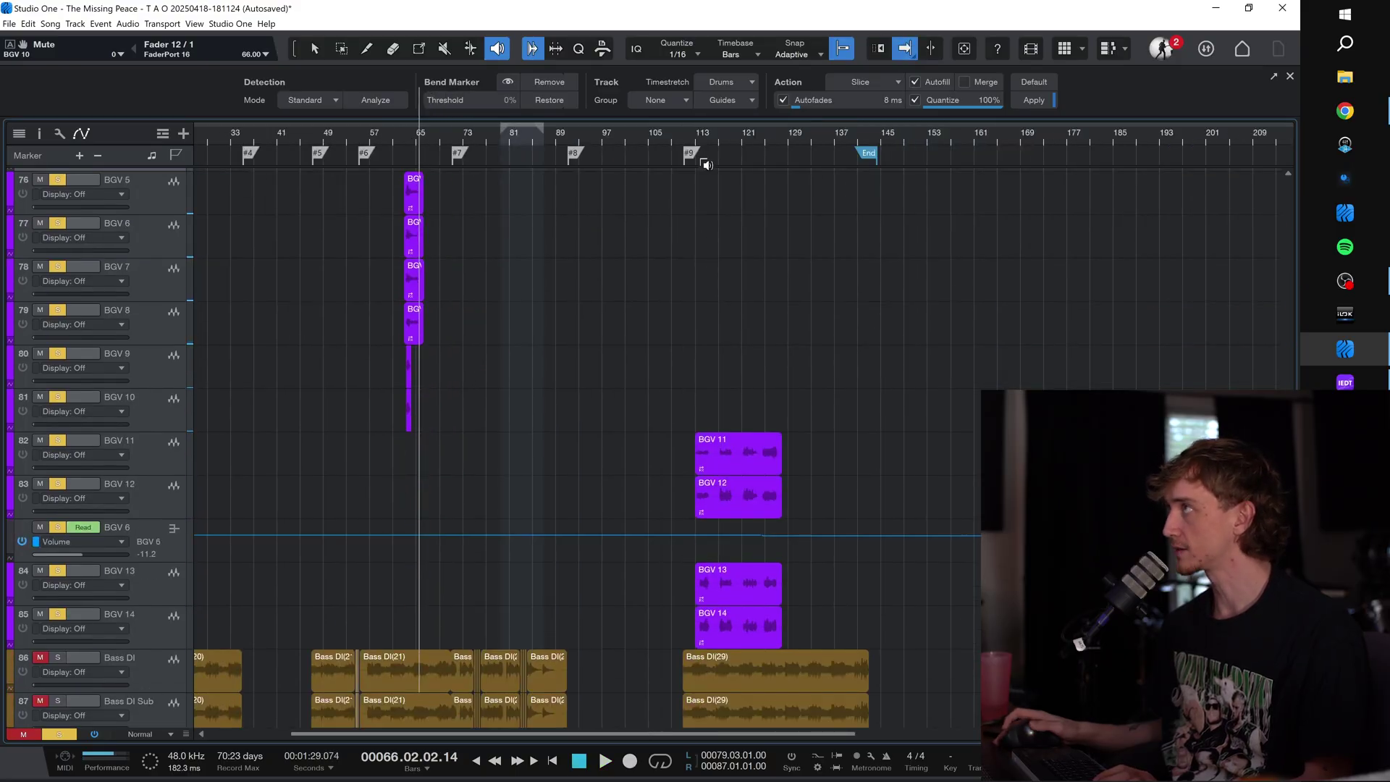
pyautogui.click(692, 139)
pyautogui.keyDown('ctrl'); pyautogui.scroll(5, 697, 141); pyautogui.keyUp('ctrl')
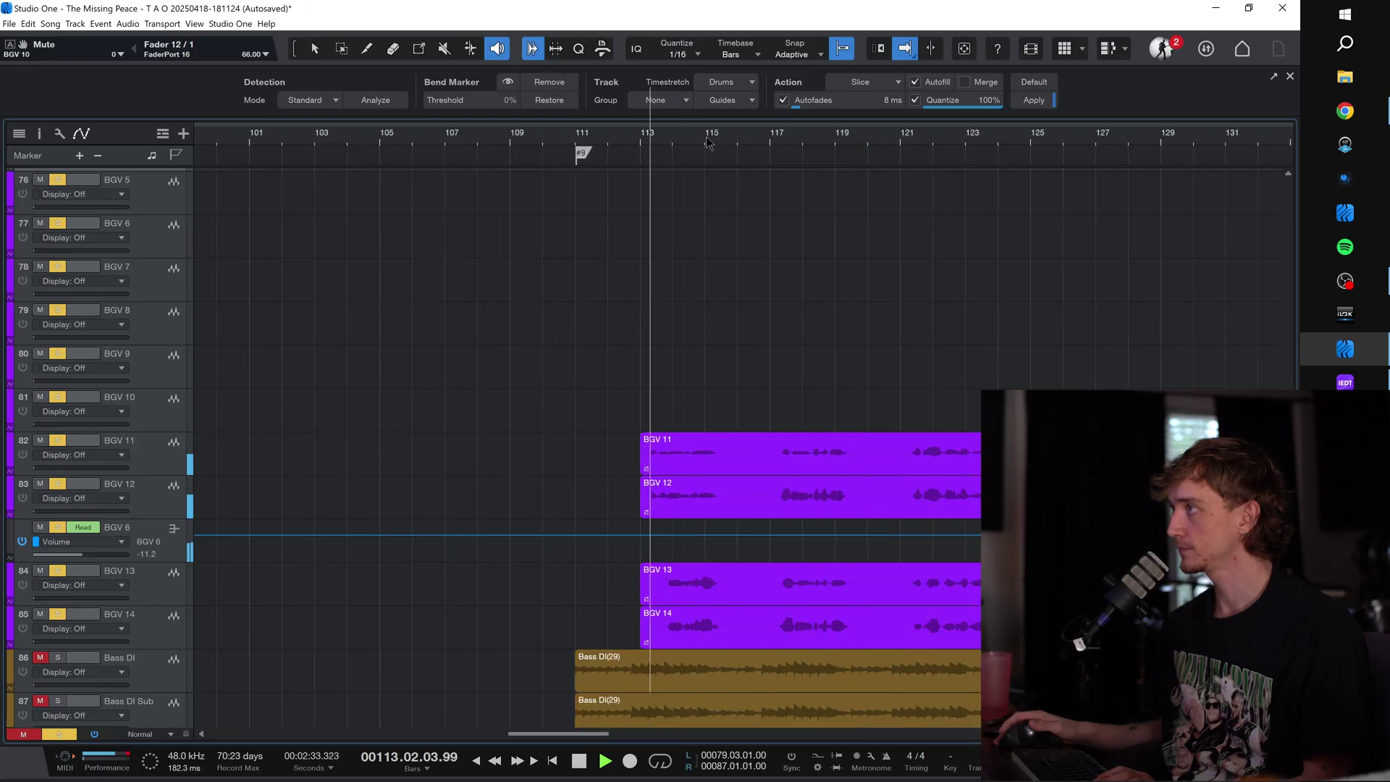
pyautogui.keyDown('ctrl'); pyautogui.scroll(-3, 706, 137); pyautogui.keyUp('ctrl')
pyautogui.press('f')
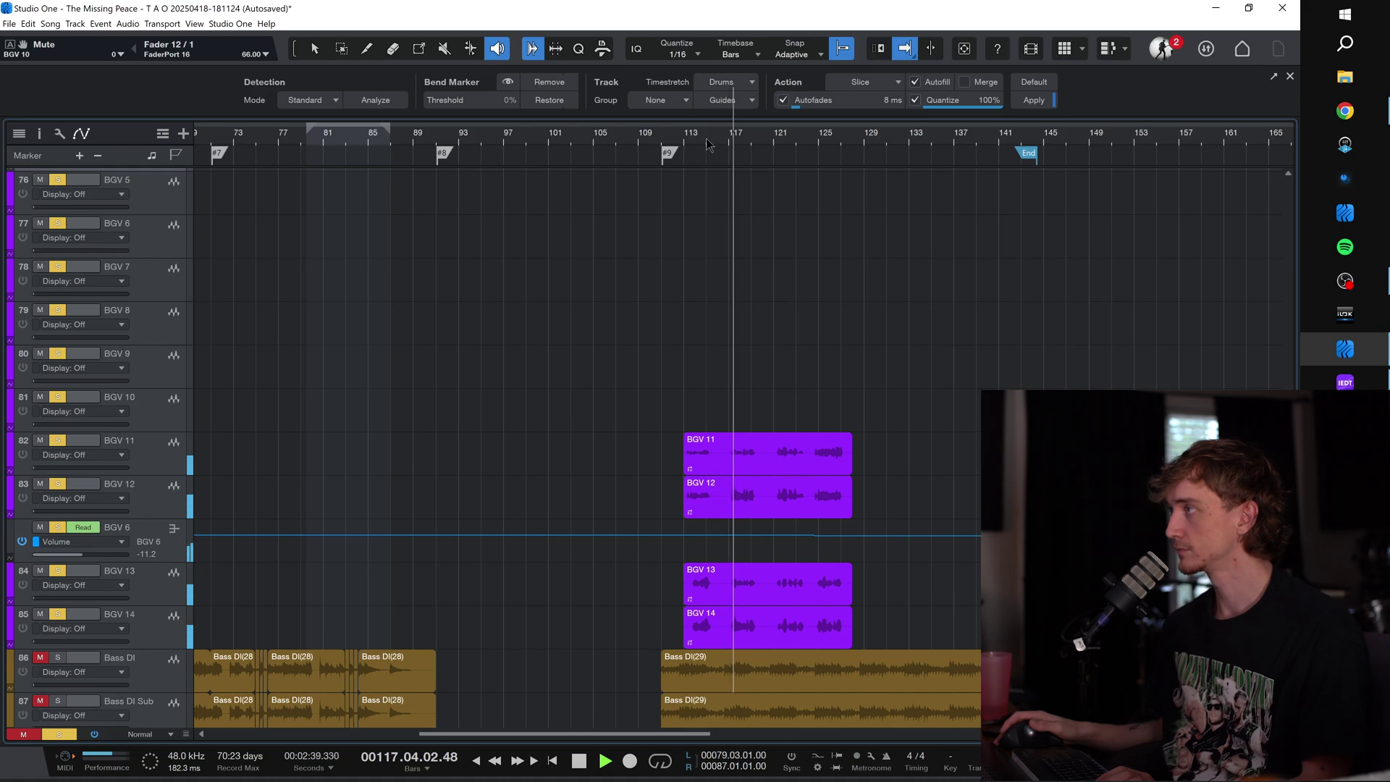
pyautogui.hscroll(2, 720, 300)
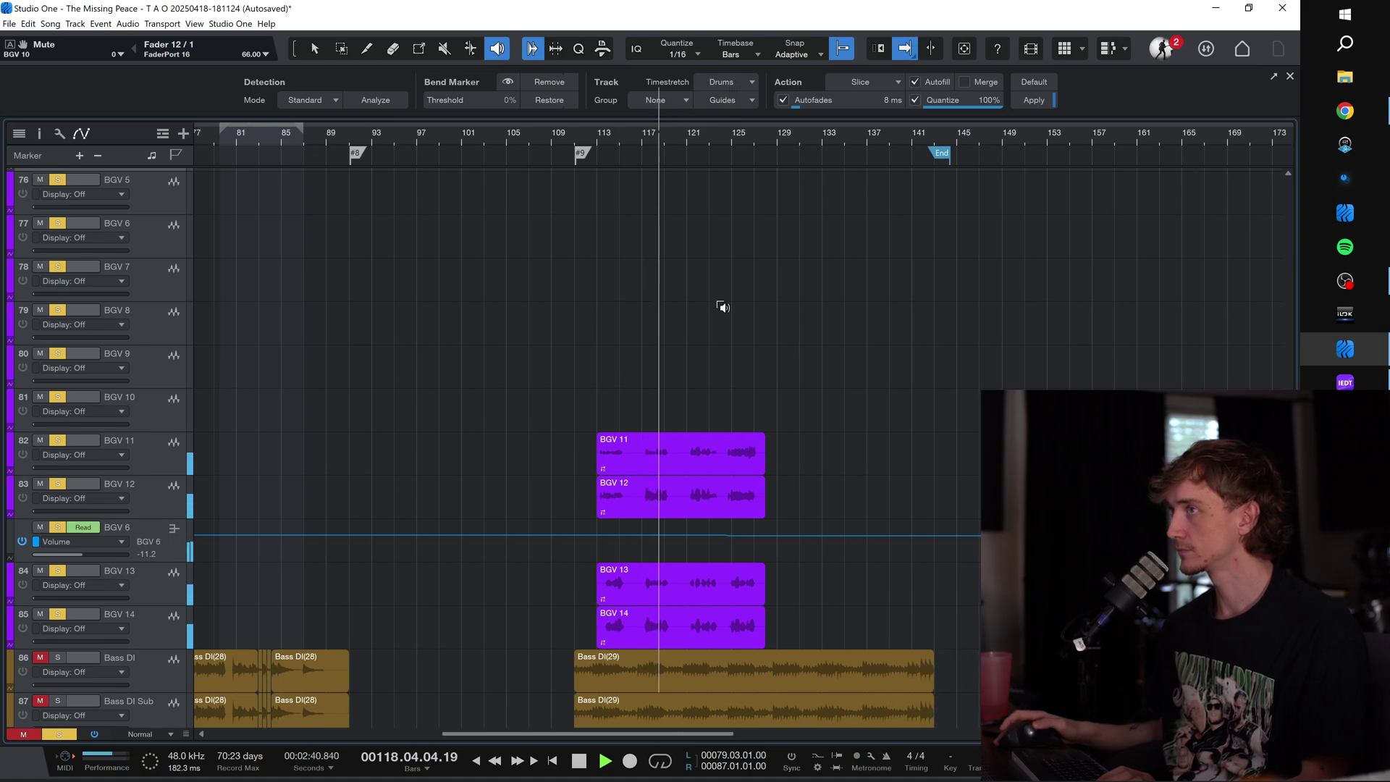
# Step: Clear all solos, play the background vocals within the full mix to about bar 132, and return the arrangement to the song's beginning
pyautogui.click(60, 734)
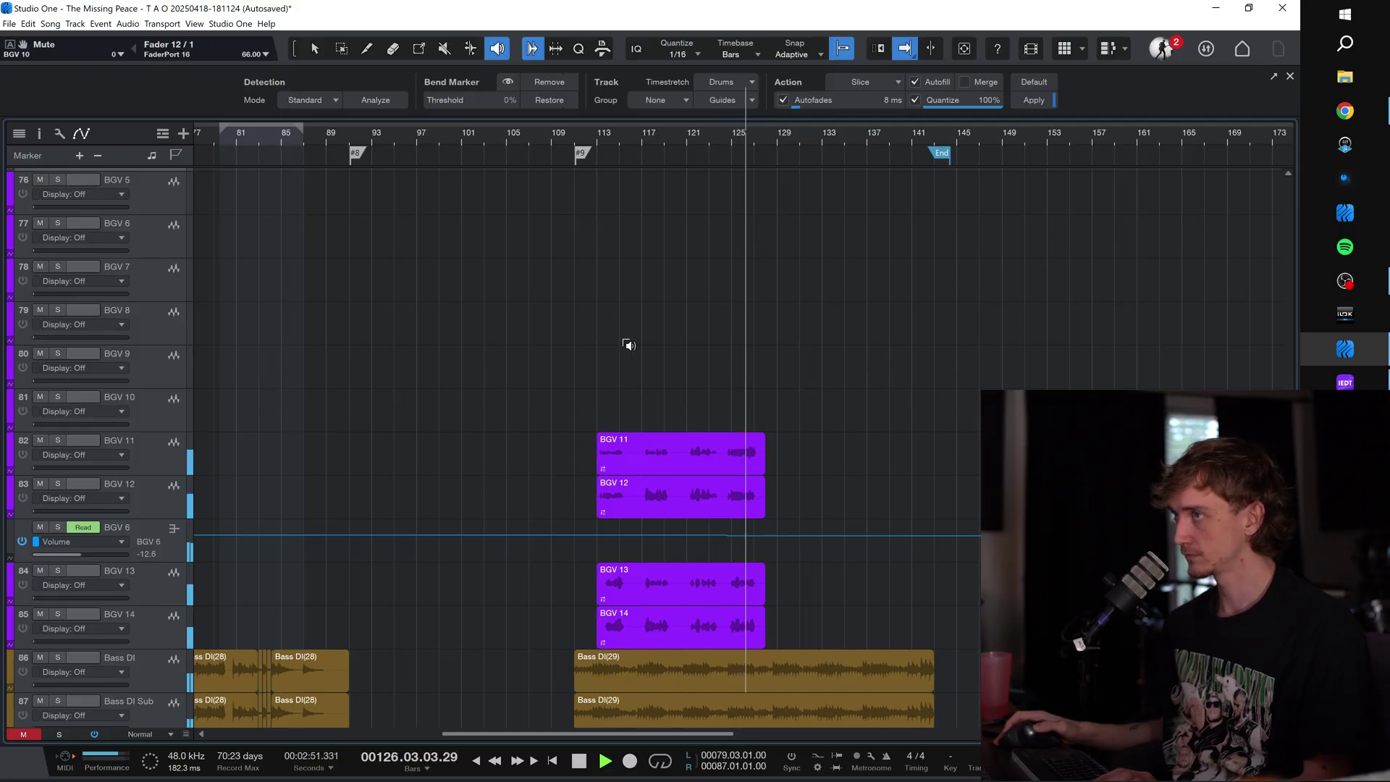
pyautogui.scroll(-2, 548, 600)
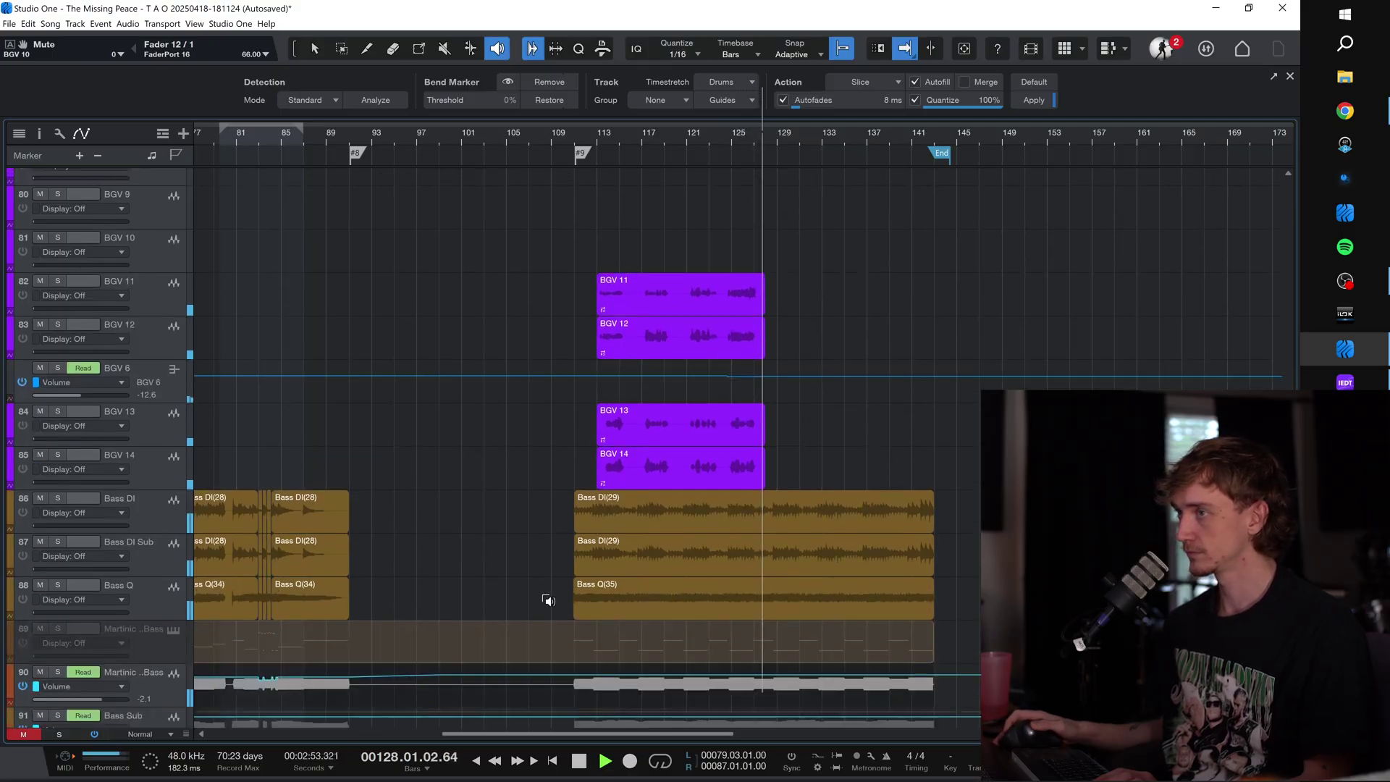
pyautogui.scroll(-4, 548, 600)
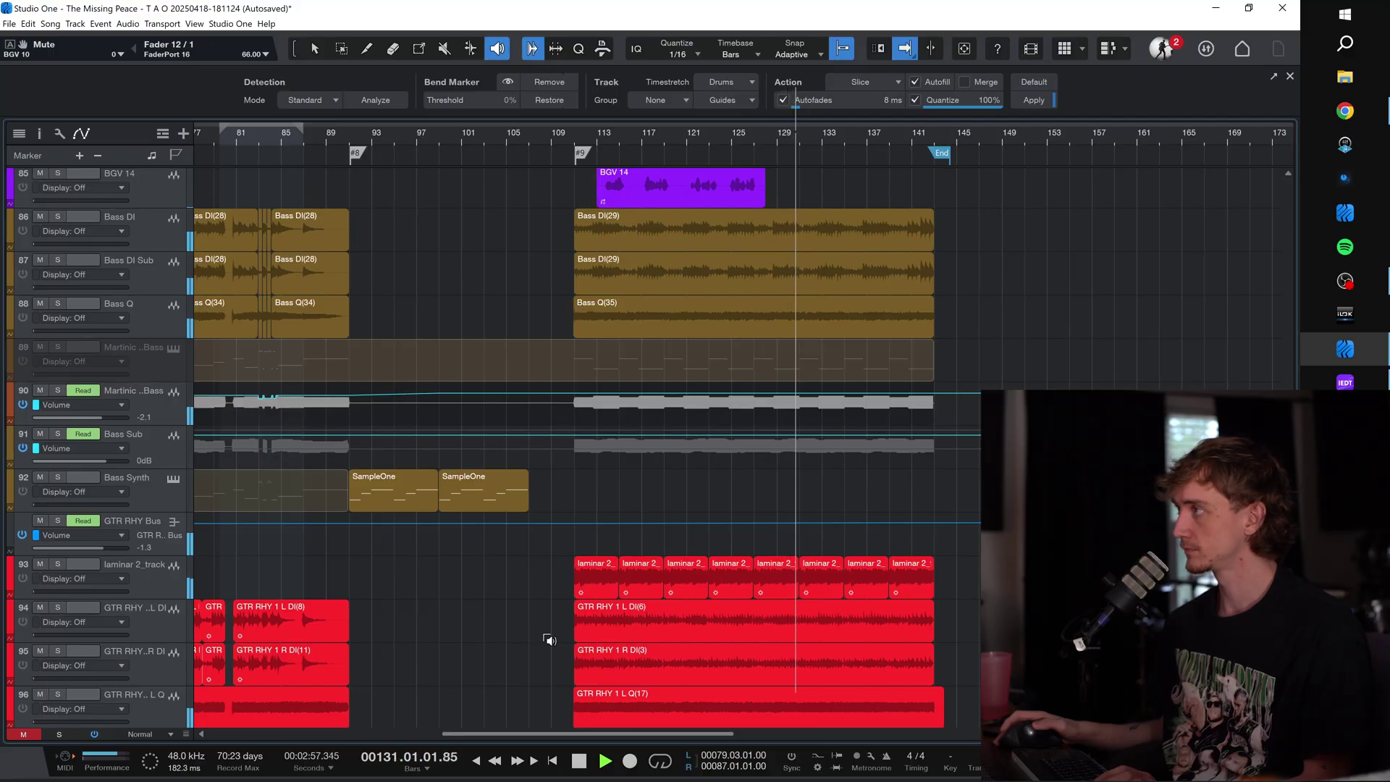
pyautogui.press('space')
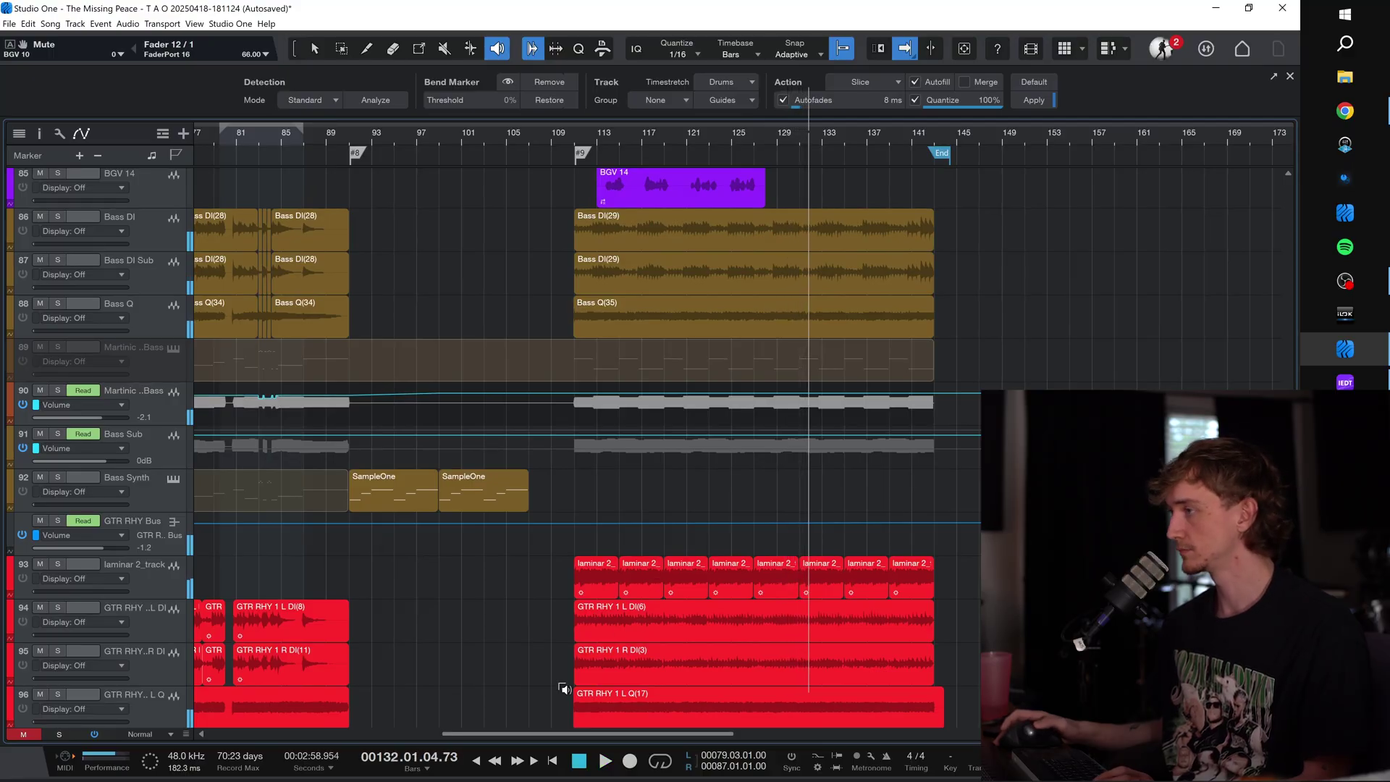
pyautogui.moveTo(538, 728); pyautogui.dragTo(217, 749)
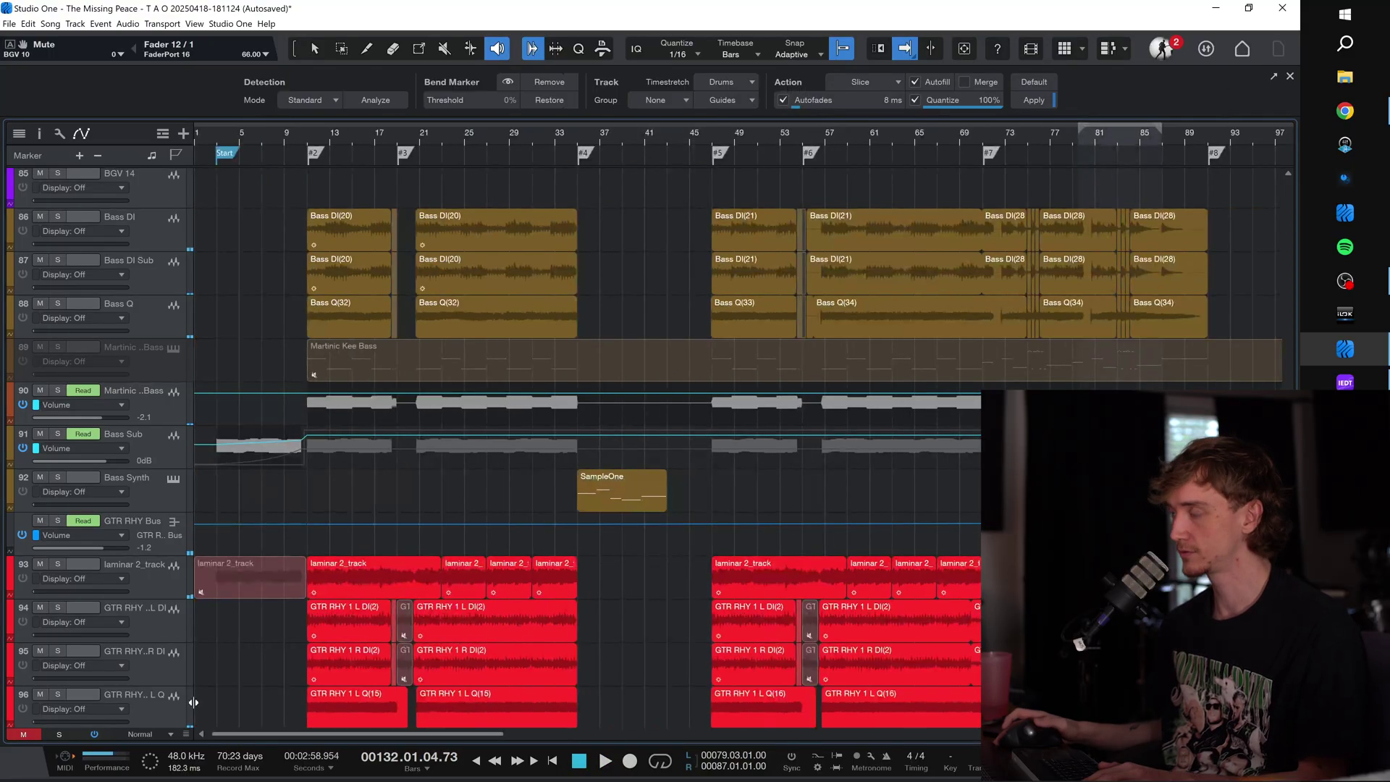
# Step: Bring the main bus channels into view in the mixer and inspect Trackspacer and Compressor on the BASS bus
pyautogui.press('F3')
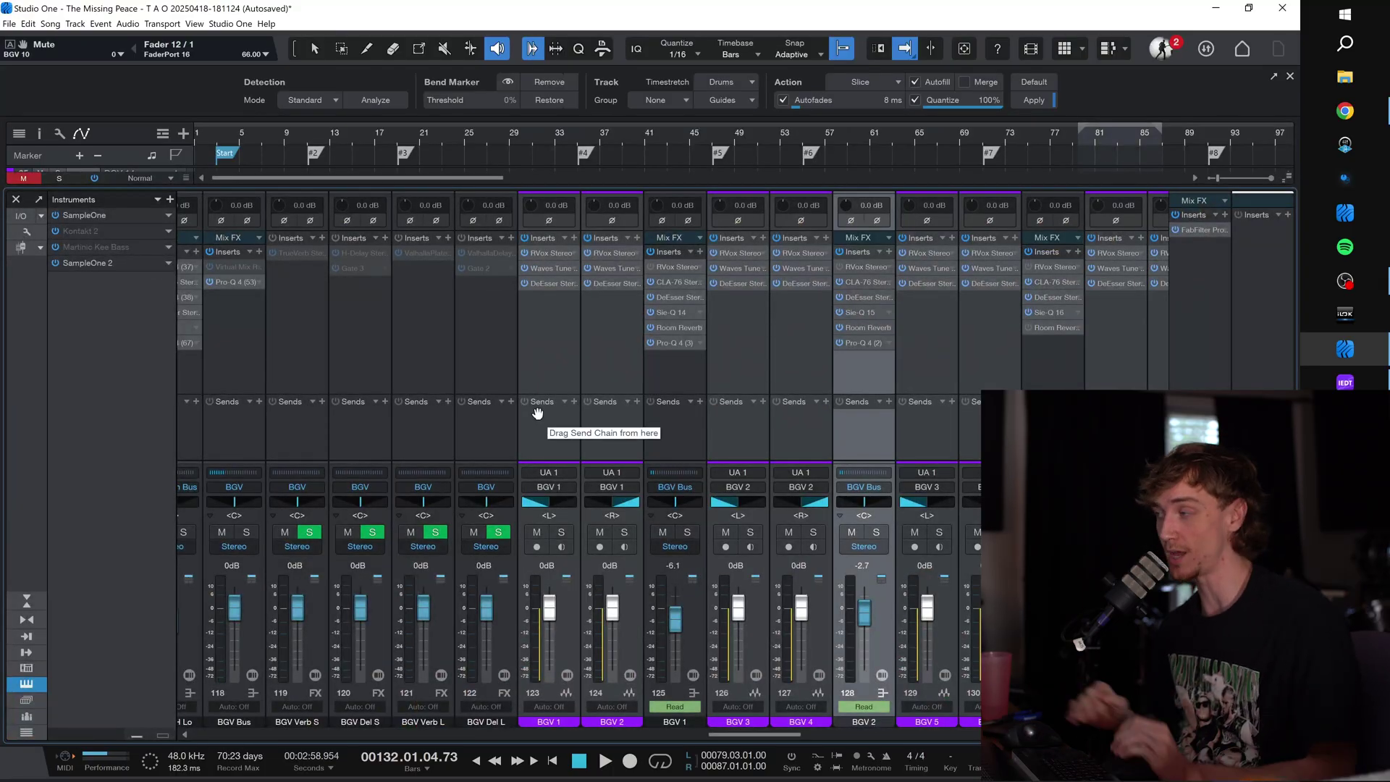
pyautogui.moveTo(753, 733); pyautogui.dragTo(985, 734)
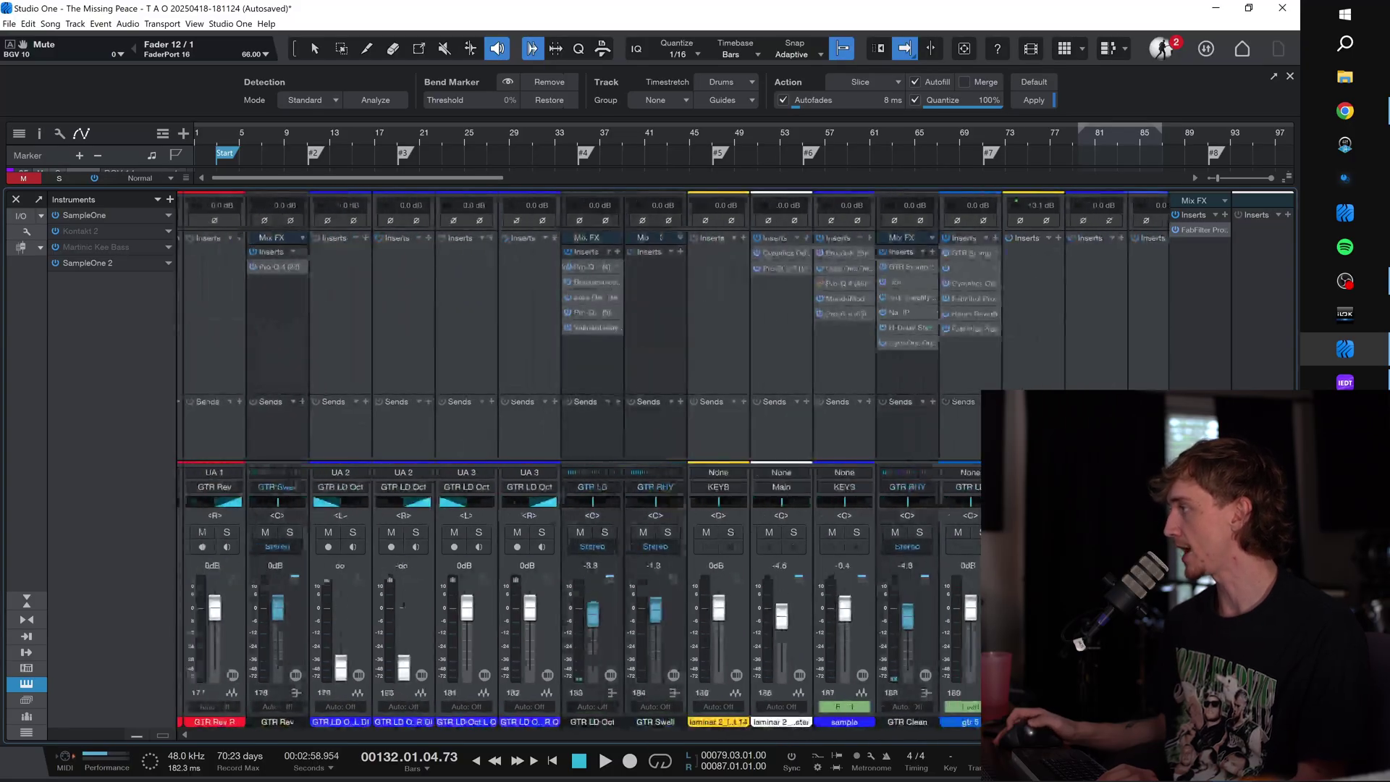
pyautogui.hscroll(-15, 713, 385)
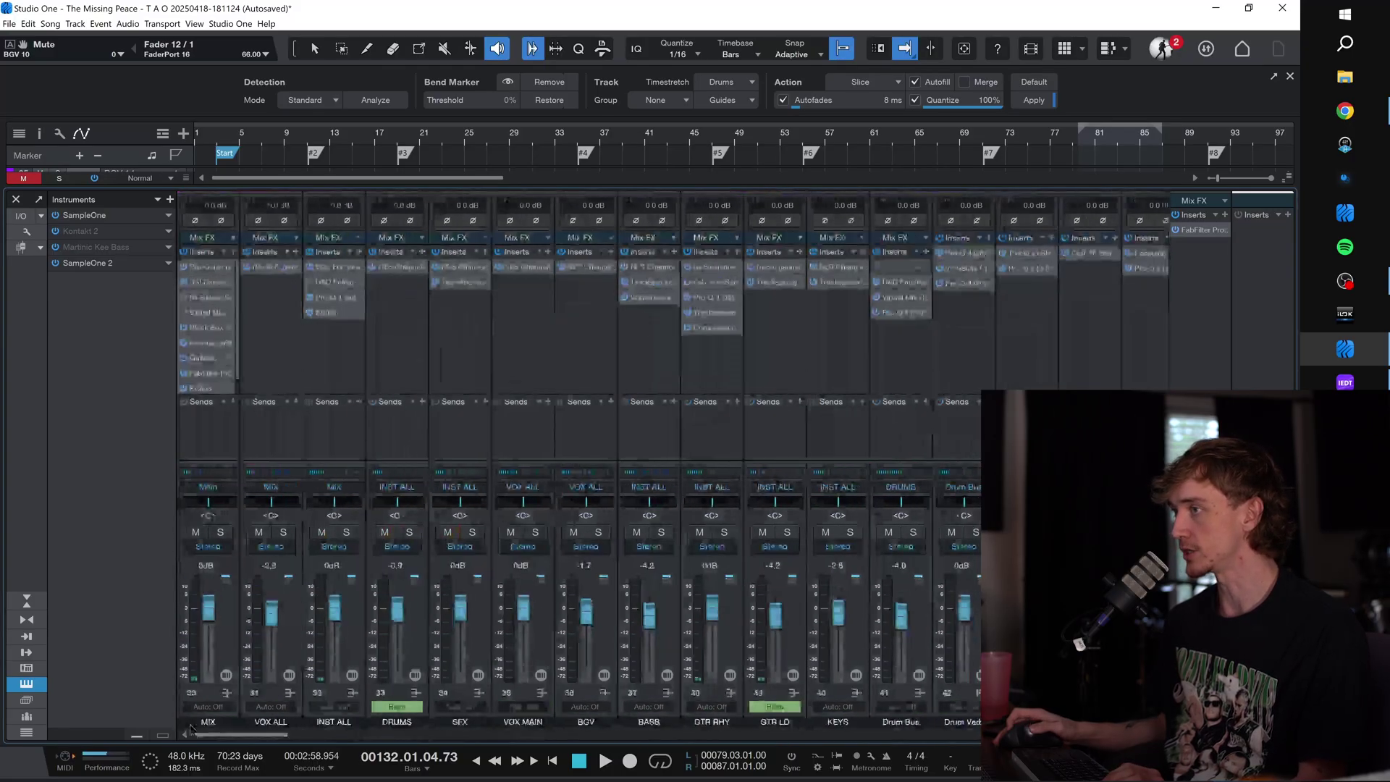
pyautogui.hscroll(-2, 713, 384)
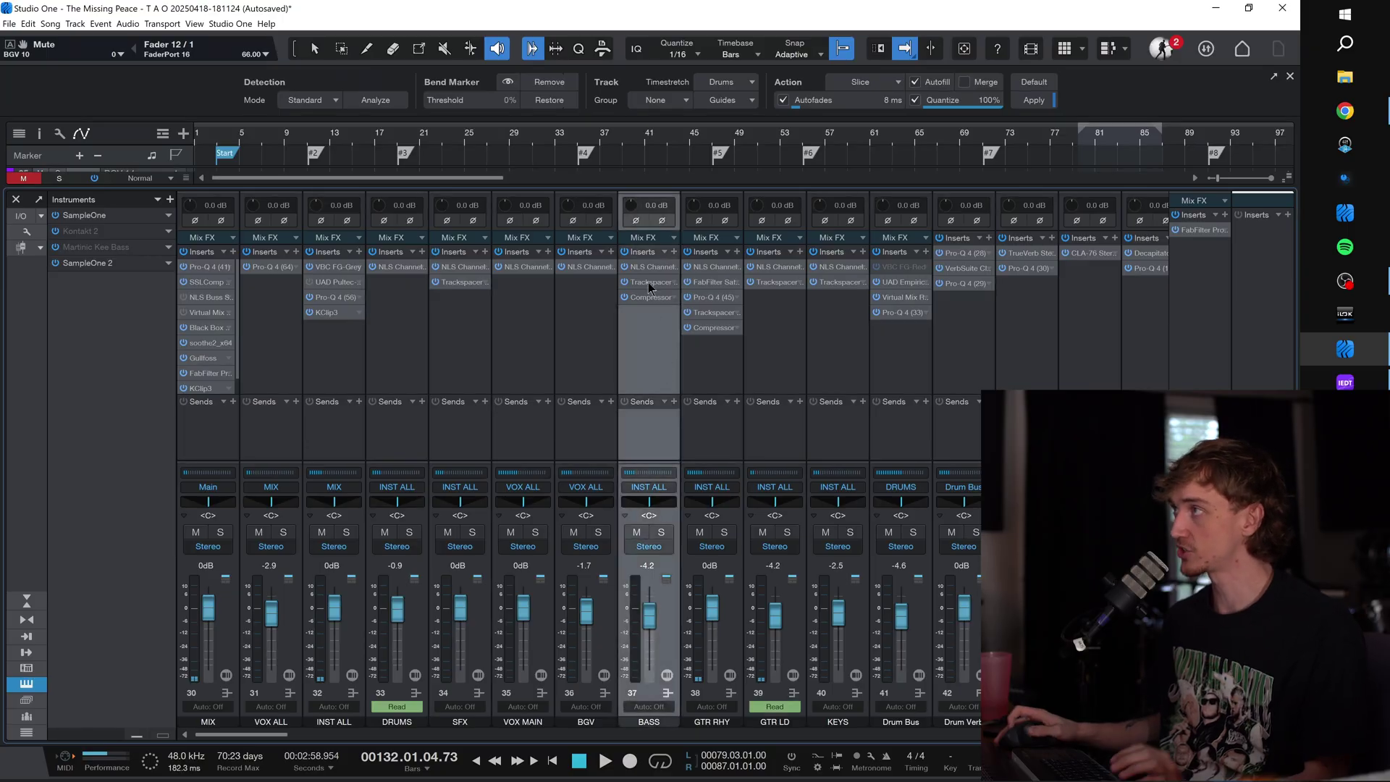
pyautogui.click(649, 281)
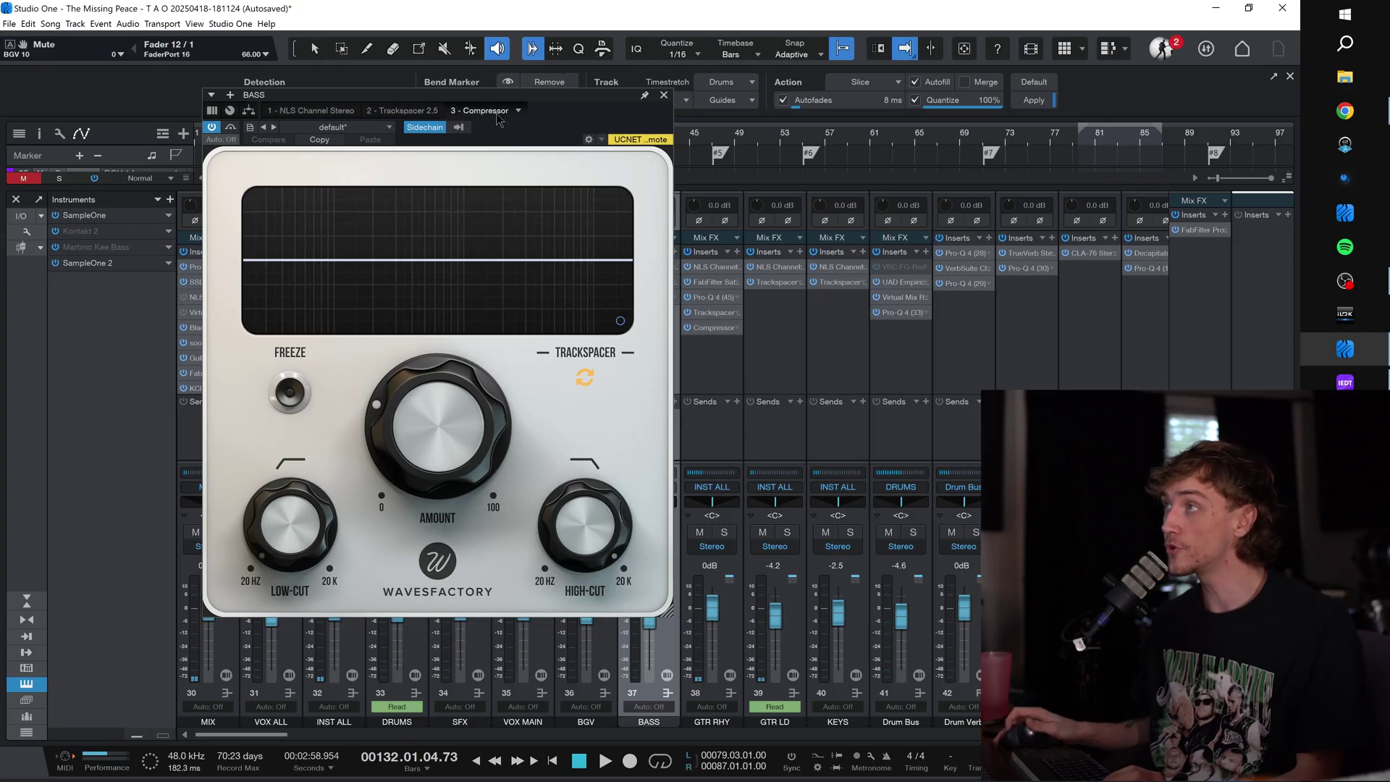
pyautogui.click(496, 113)
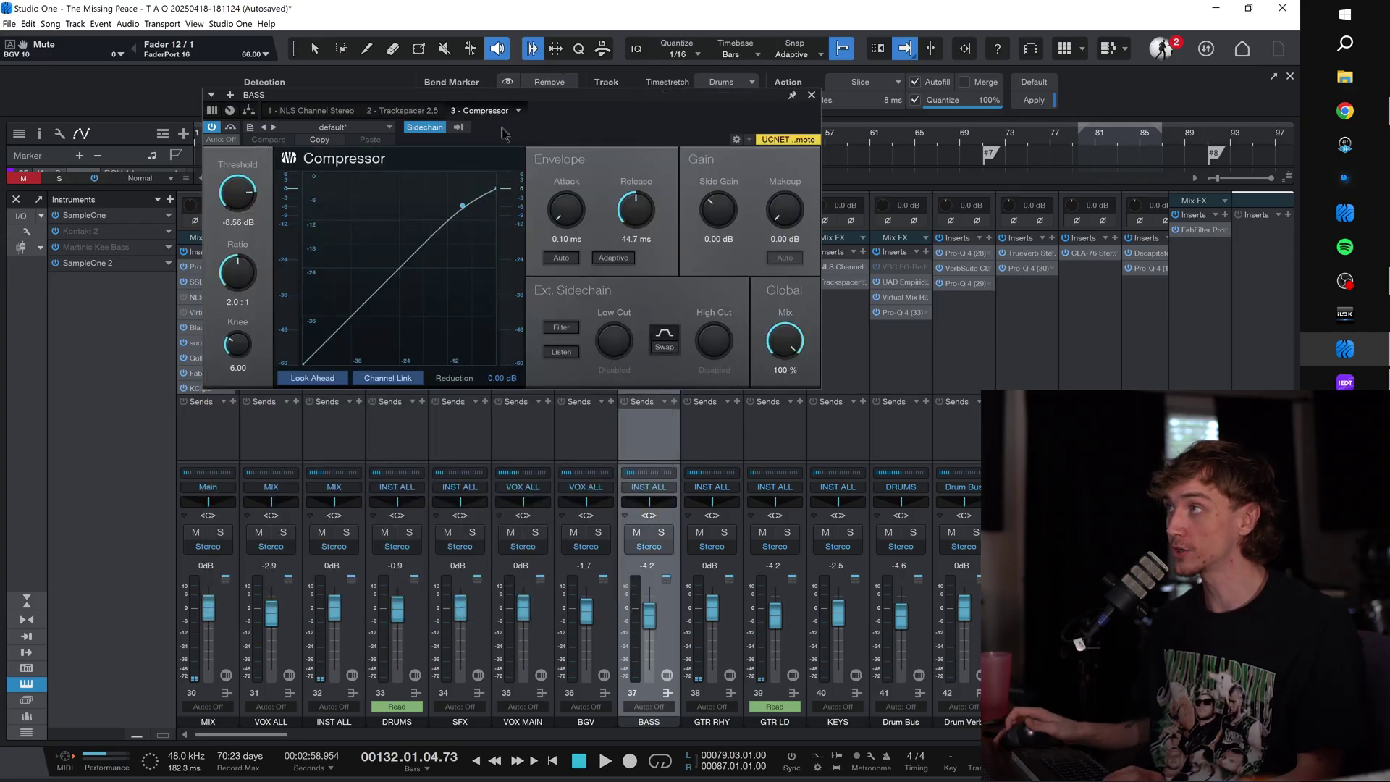
# Step: Review the sidechain sources available for the BASS bus Compressor and close the plug-in window
pyautogui.click(458, 127)
pyautogui.scroll(-10, 540, 364)
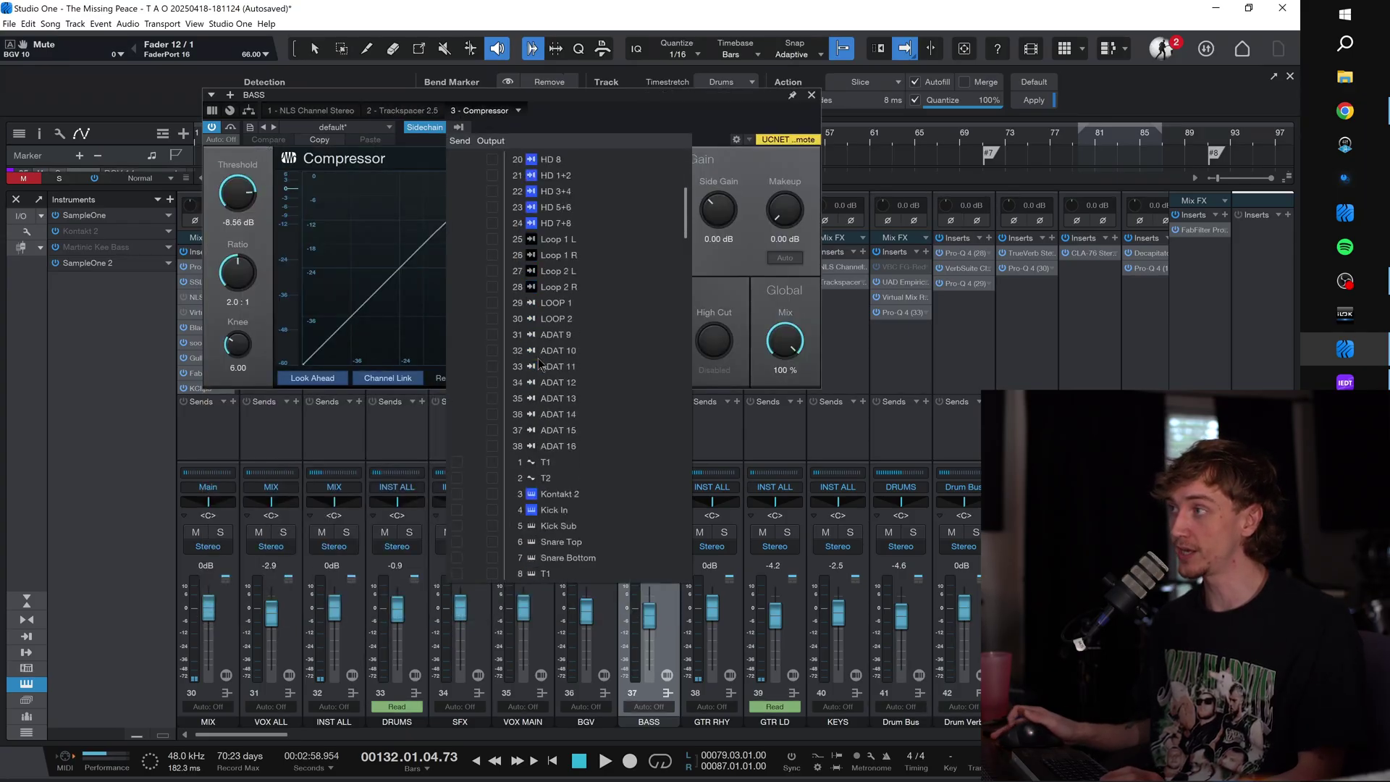
pyautogui.scroll(-6, 540, 364)
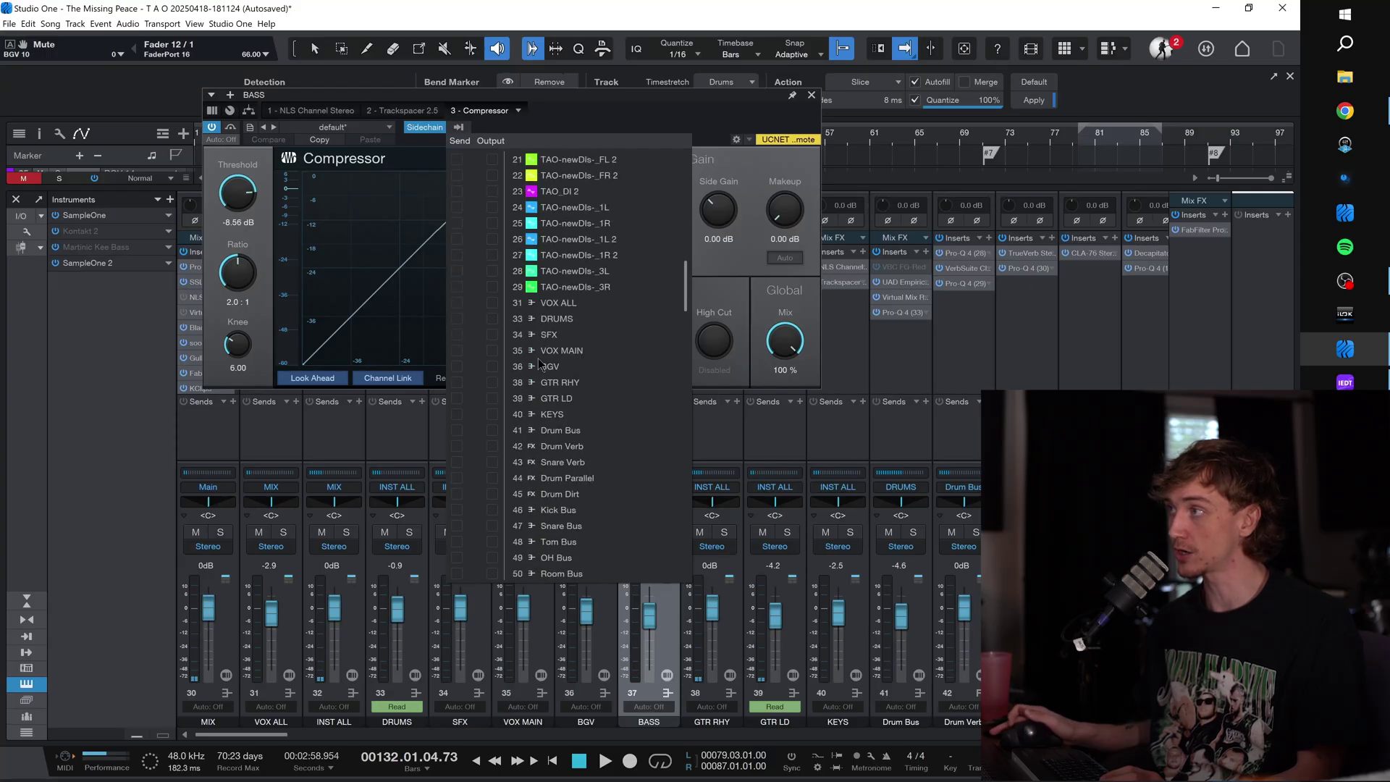
pyautogui.click(538, 366)
pyautogui.click(812, 96)
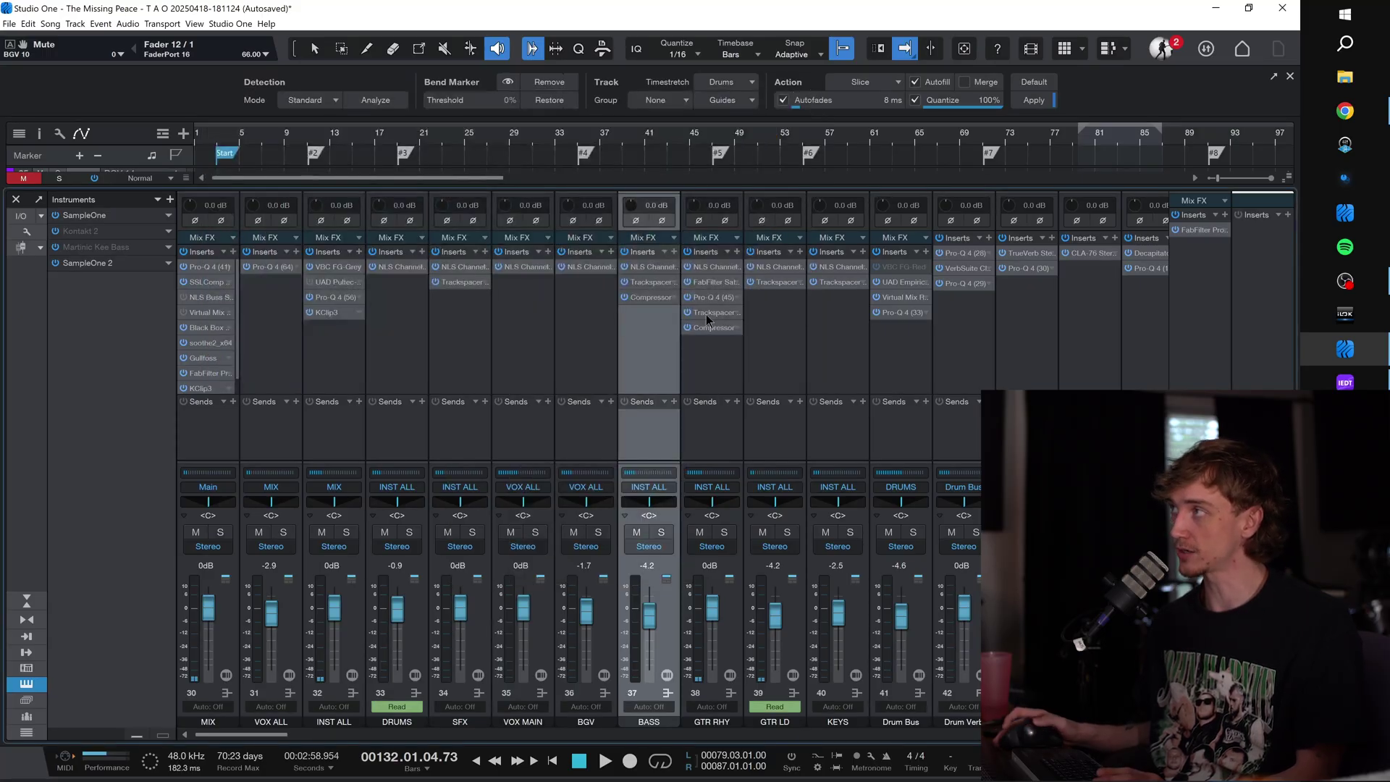
# Step: Examine the insert chains on the GTR RHY, GTR LD and INST ALL buses
pyautogui.hscroll(1, 658, 354)
pyautogui.click(655, 357)
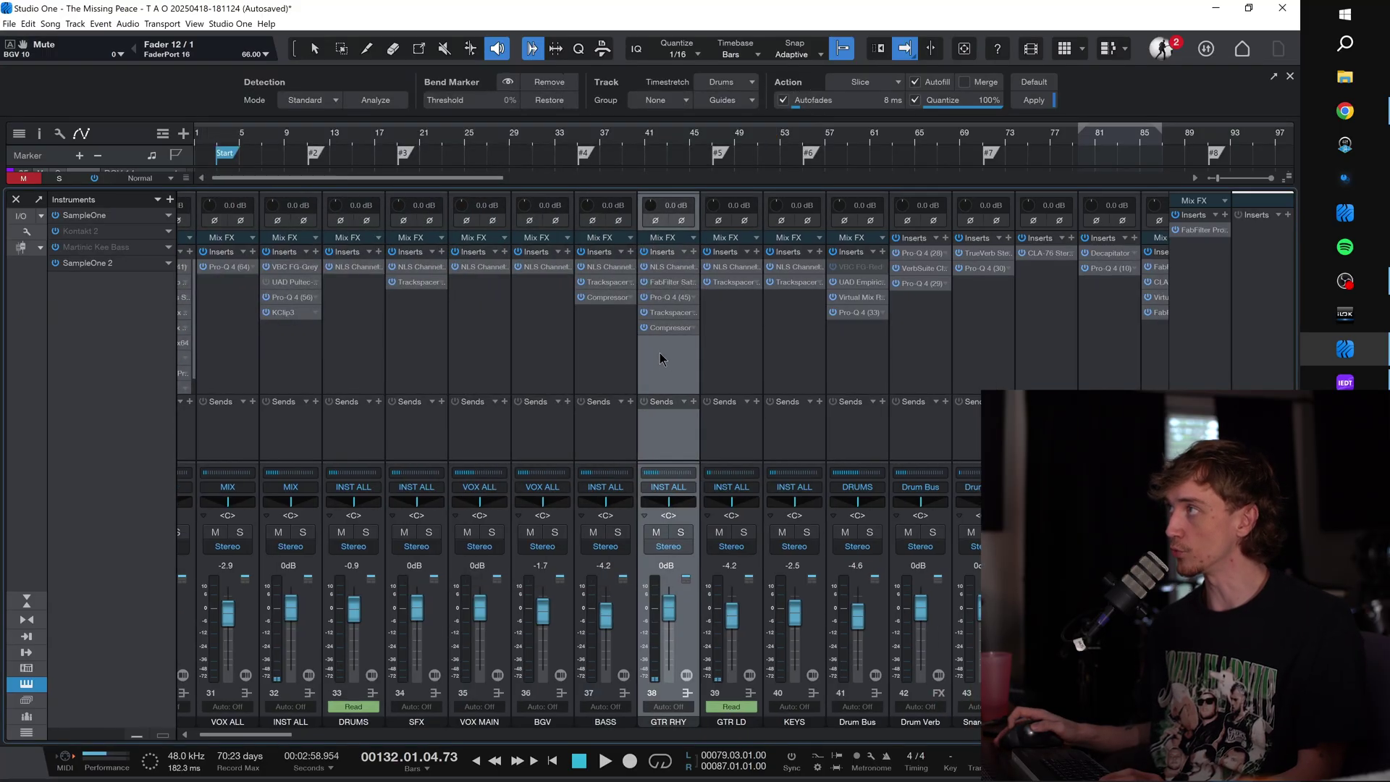
pyautogui.click(736, 348)
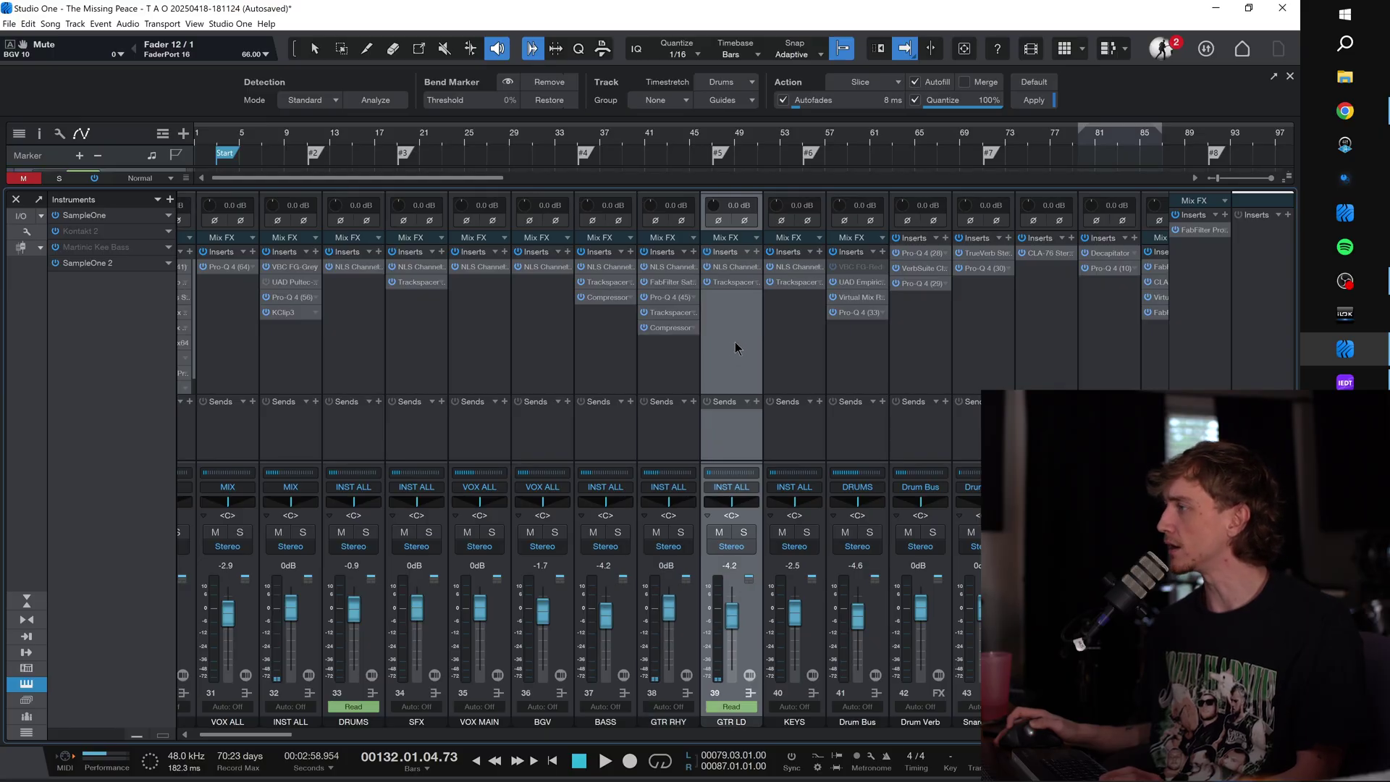
pyautogui.hscroll(-1, 641, 363)
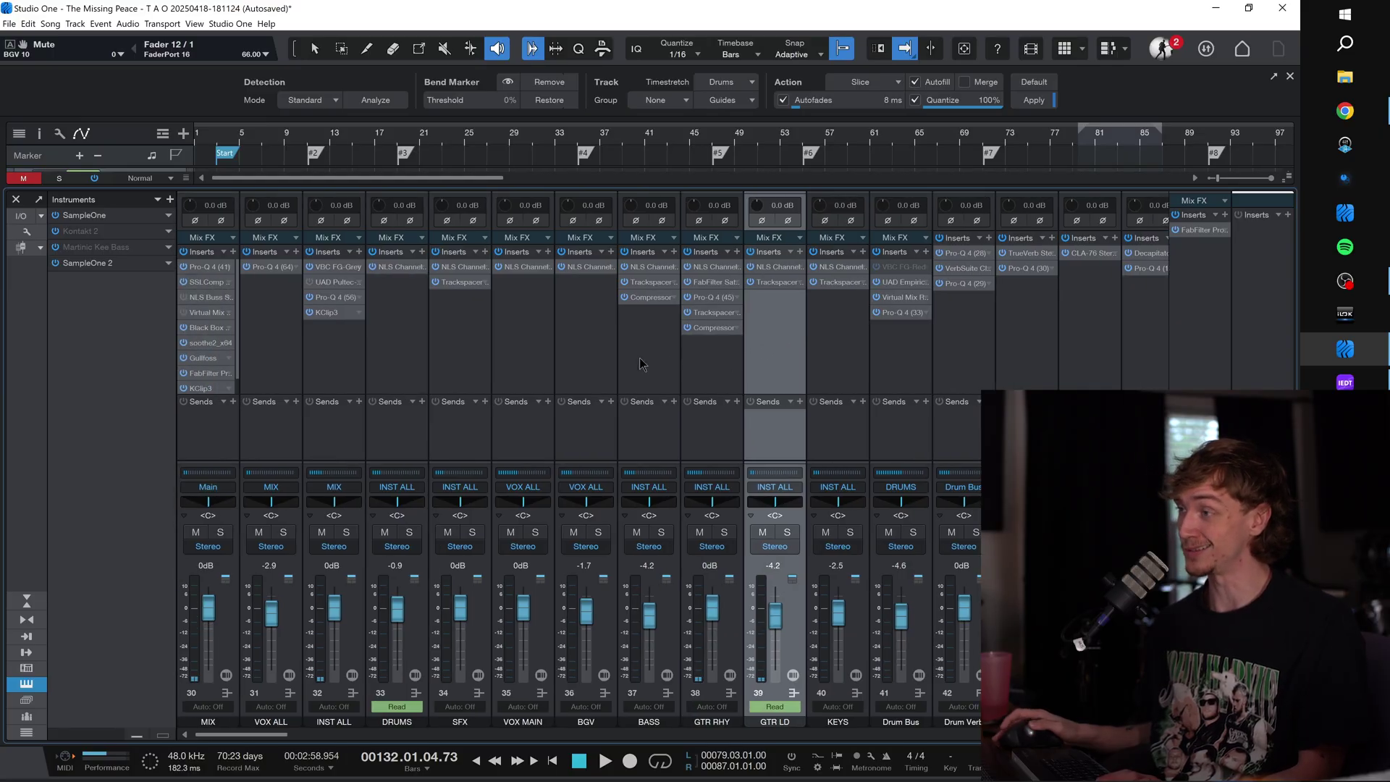
pyautogui.click(334, 351)
pyautogui.scroll(-1, 204, 335)
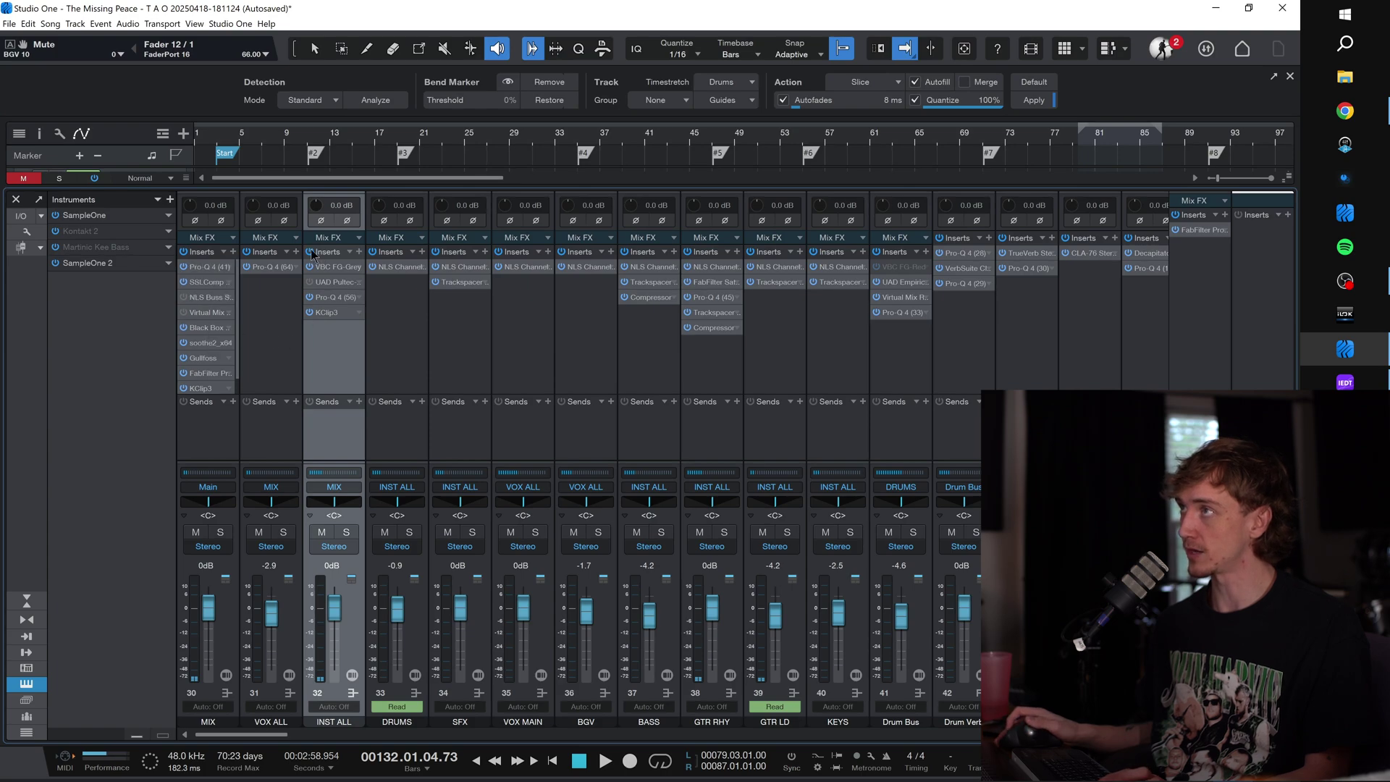
# Step: Play the full mix from around marker #3, comparing the MIX and INST ALL bus inserts bypassed and enabled
pyautogui.click(395, 138)
pyautogui.press('space')
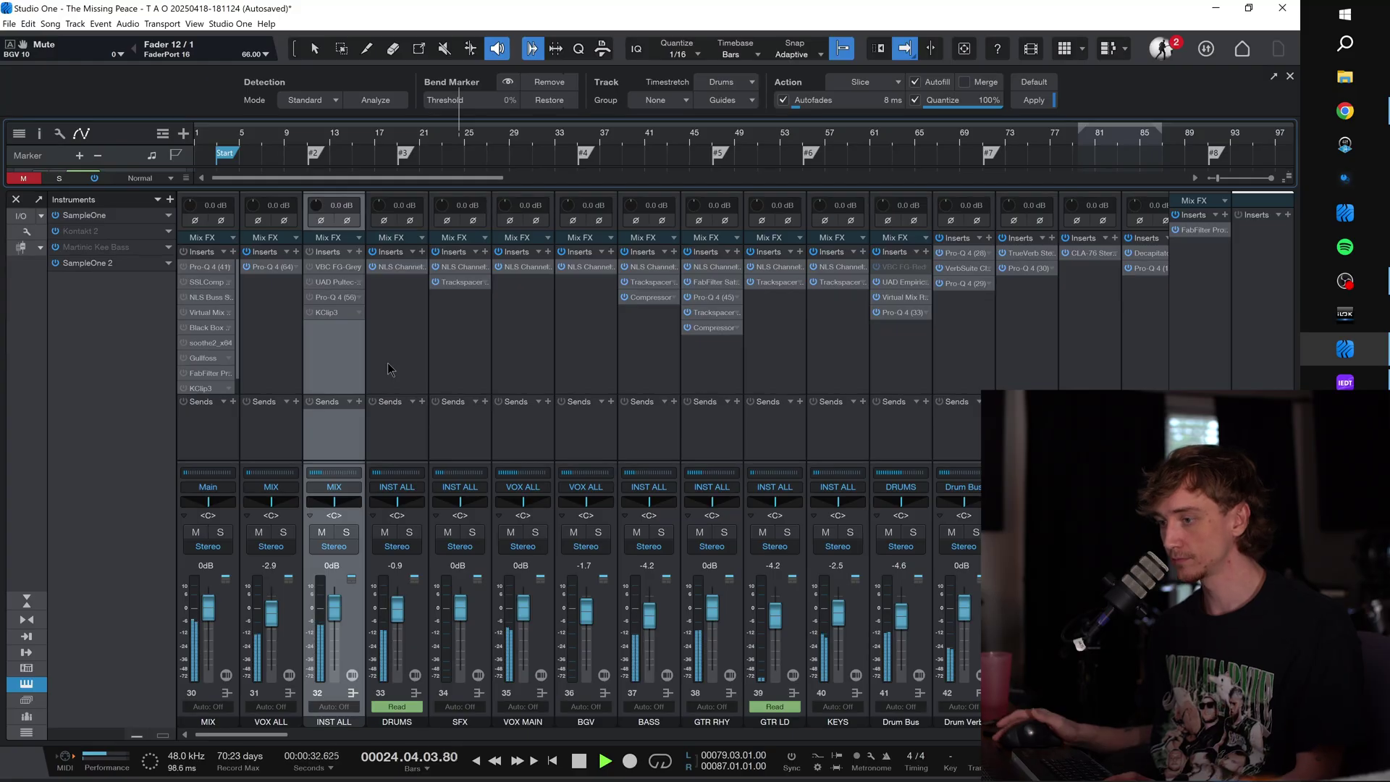
pyautogui.click(209, 435)
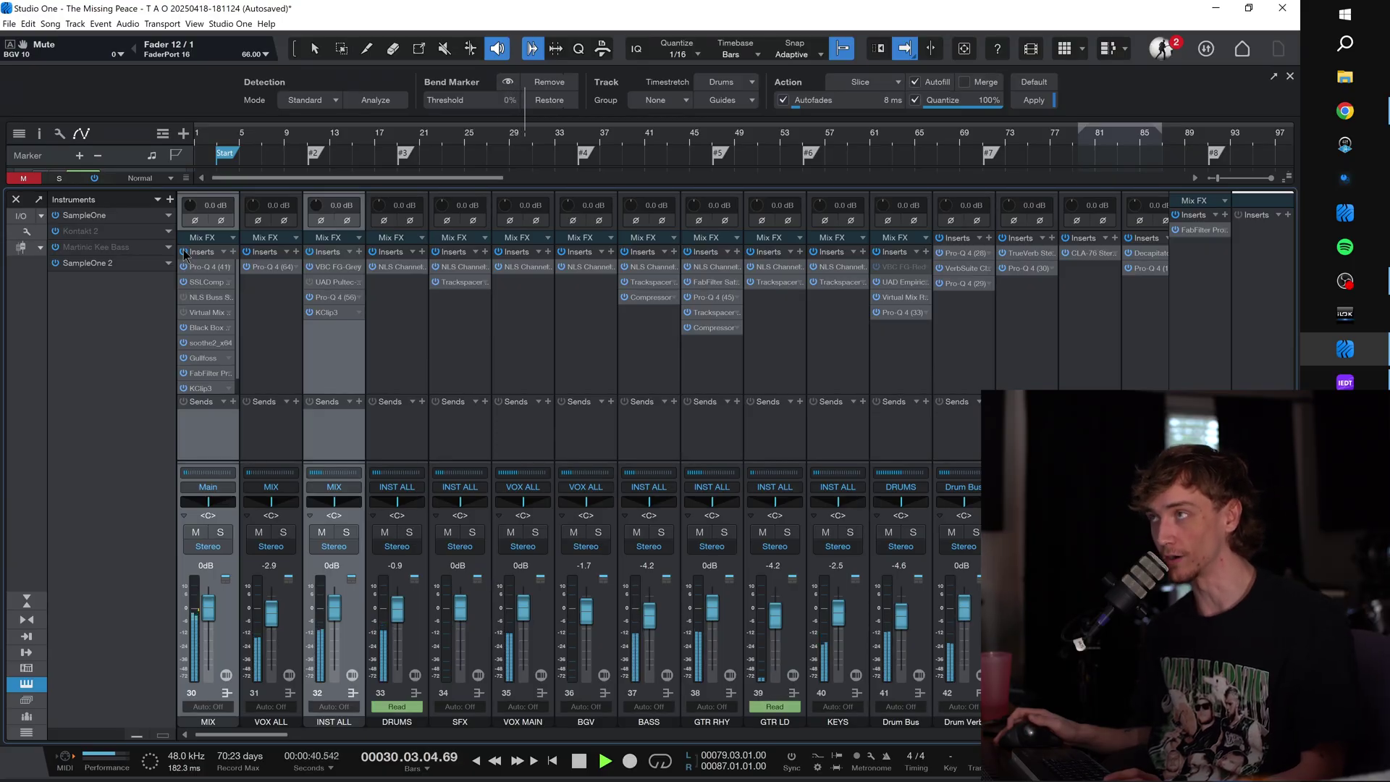
pyautogui.press('space')
# Step: Solo the INST ALL bus and play the instruments without the vocals
pyautogui.click(347, 532)
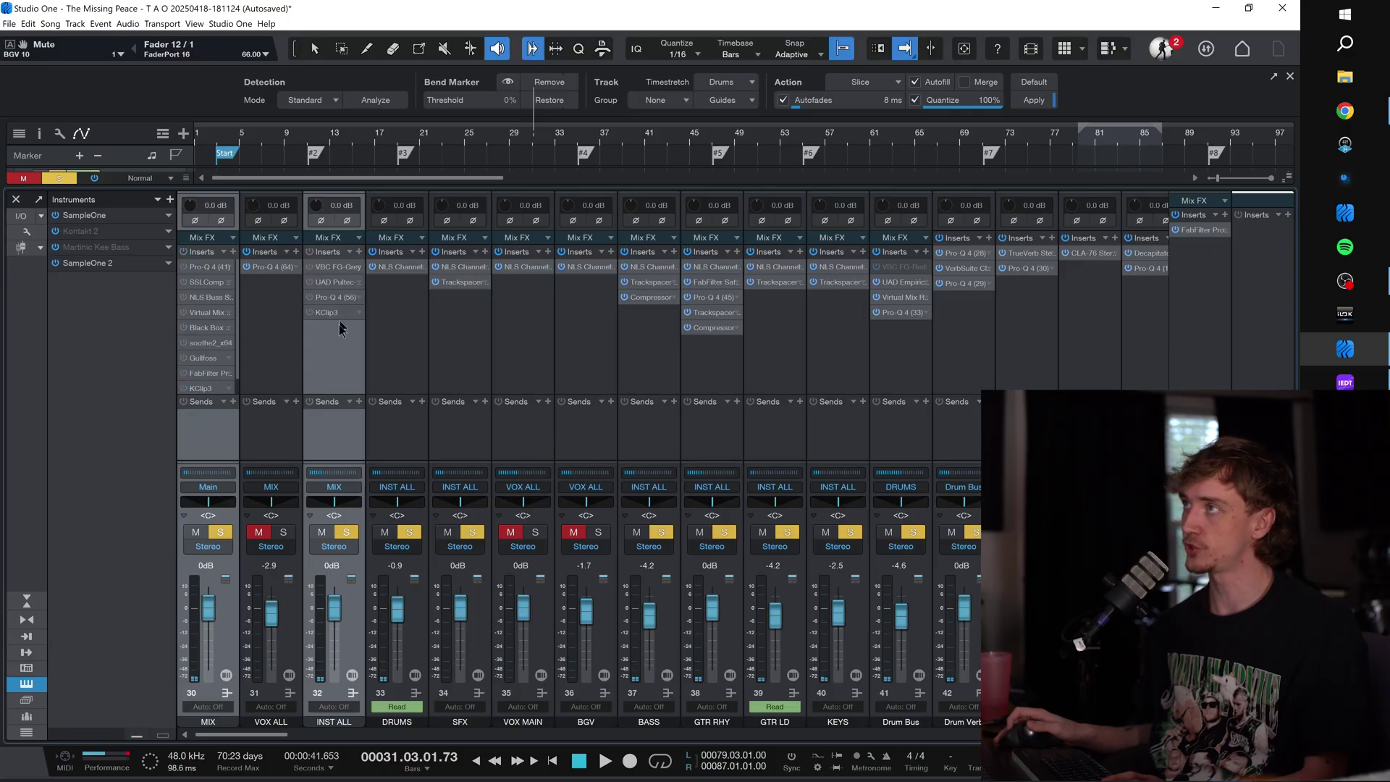
pyautogui.click(328, 285)
pyautogui.press('space')
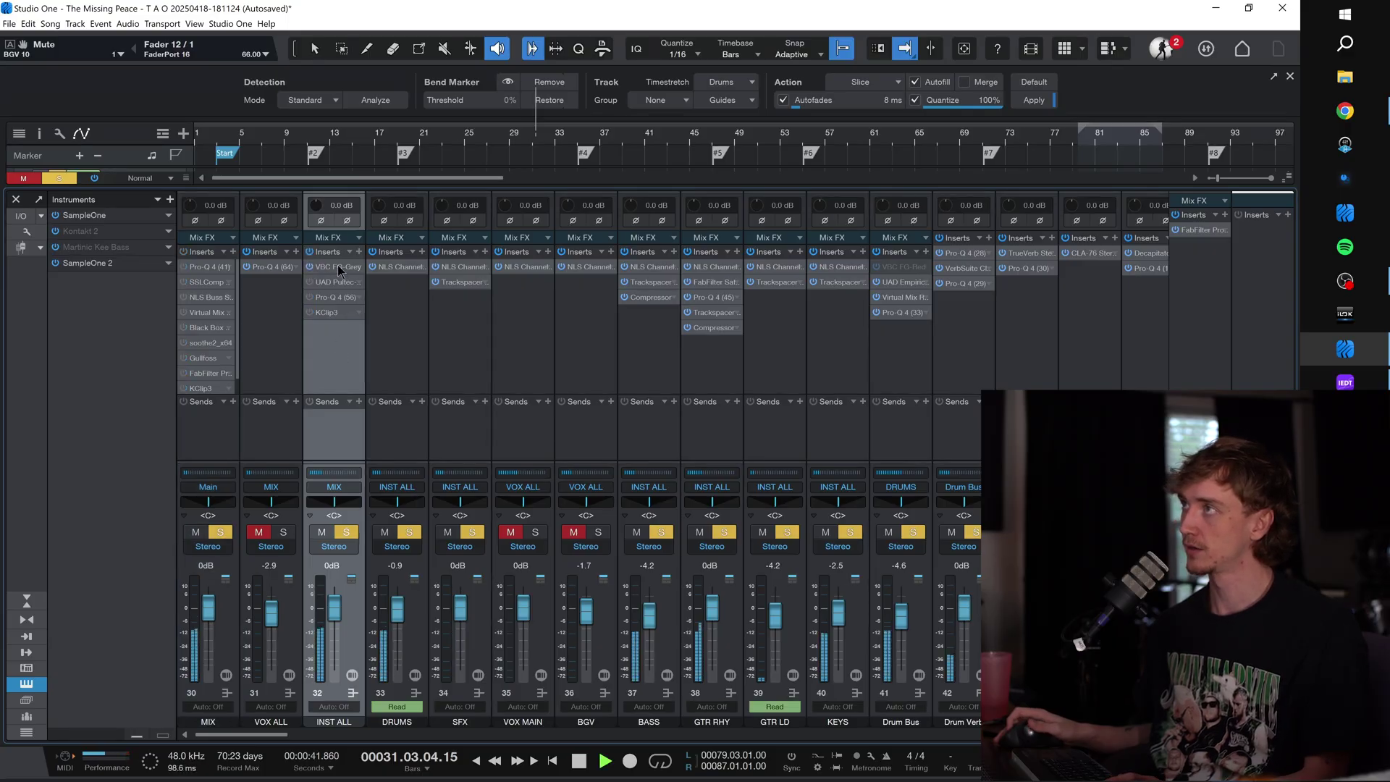
# Step: Review the VBC FG-Grey compressor and the Pro-Q 4 high-shelf boost on the INST ALL bus and close the plug-in window
pyautogui.click(319, 267)
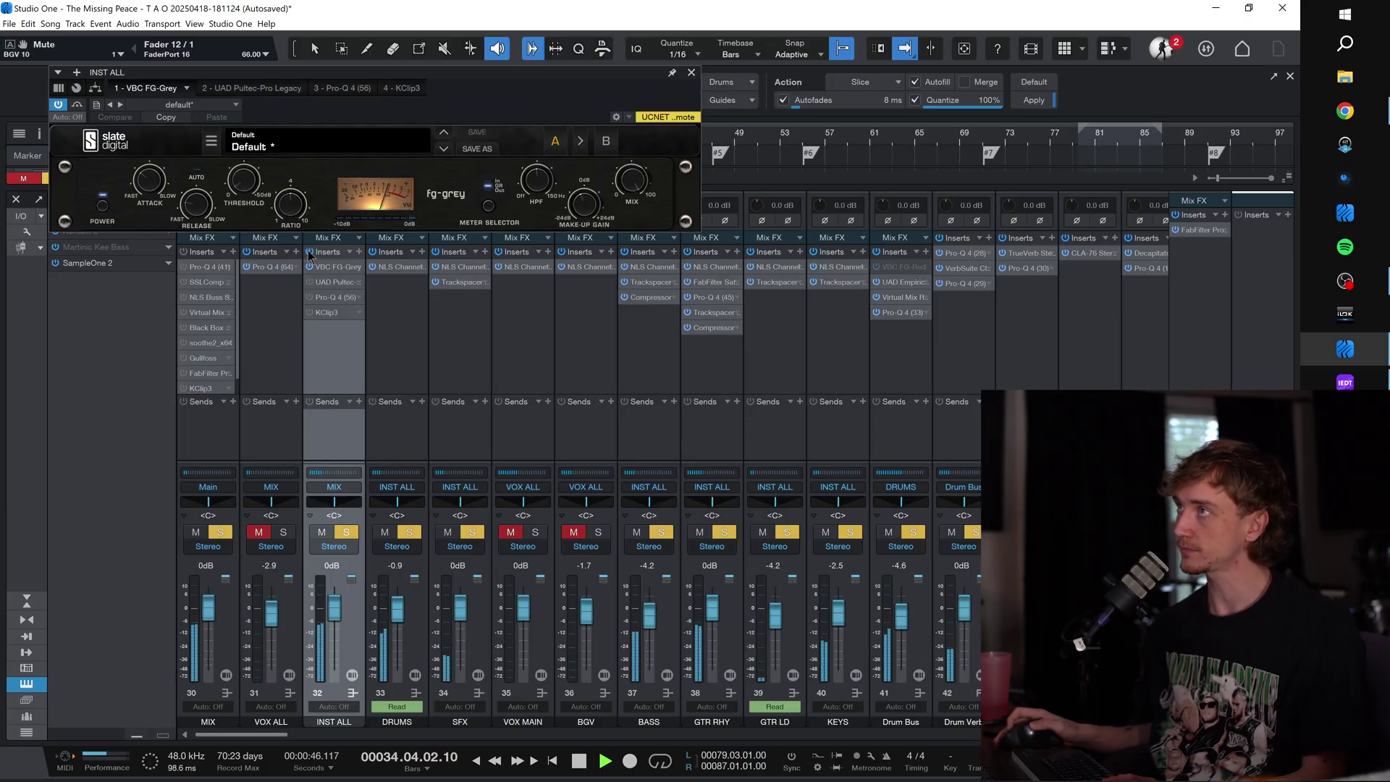
pyautogui.click(311, 298)
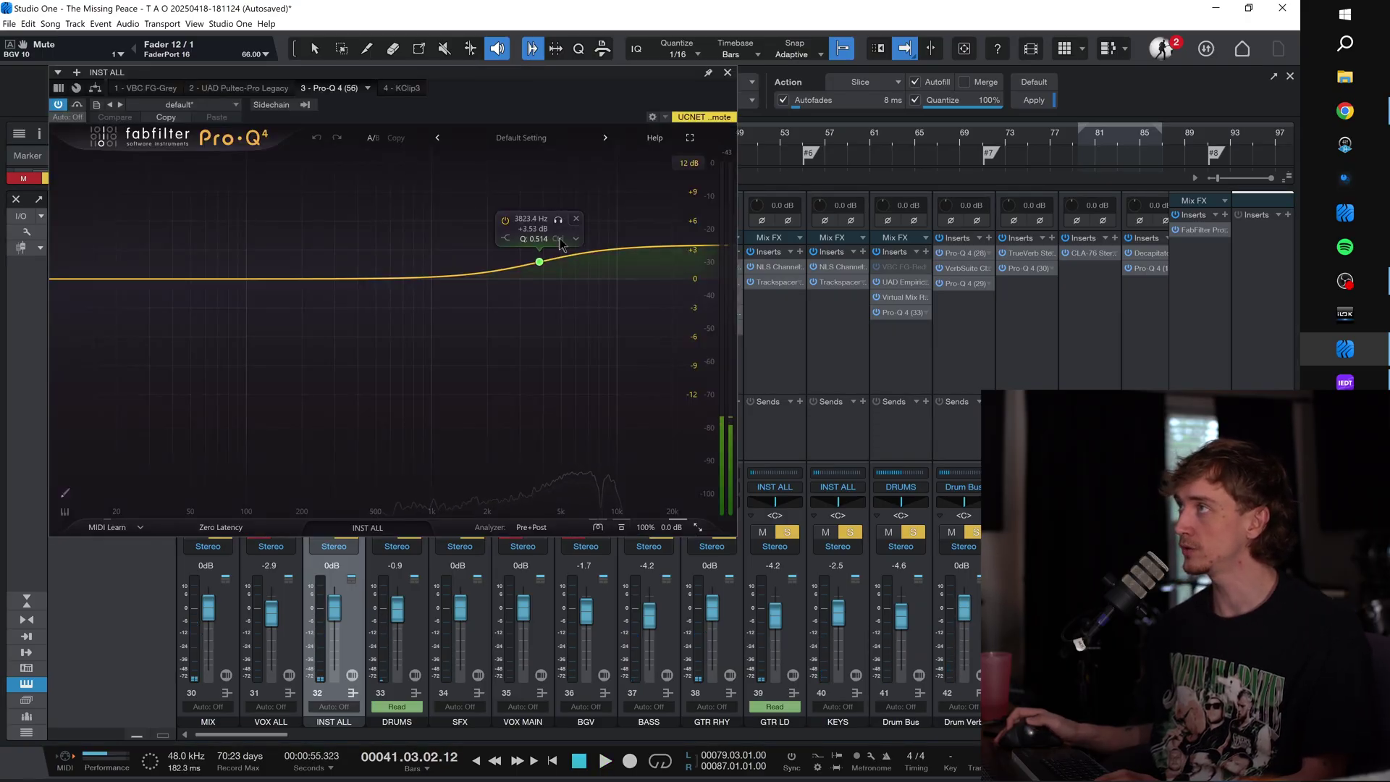
pyautogui.click(727, 75)
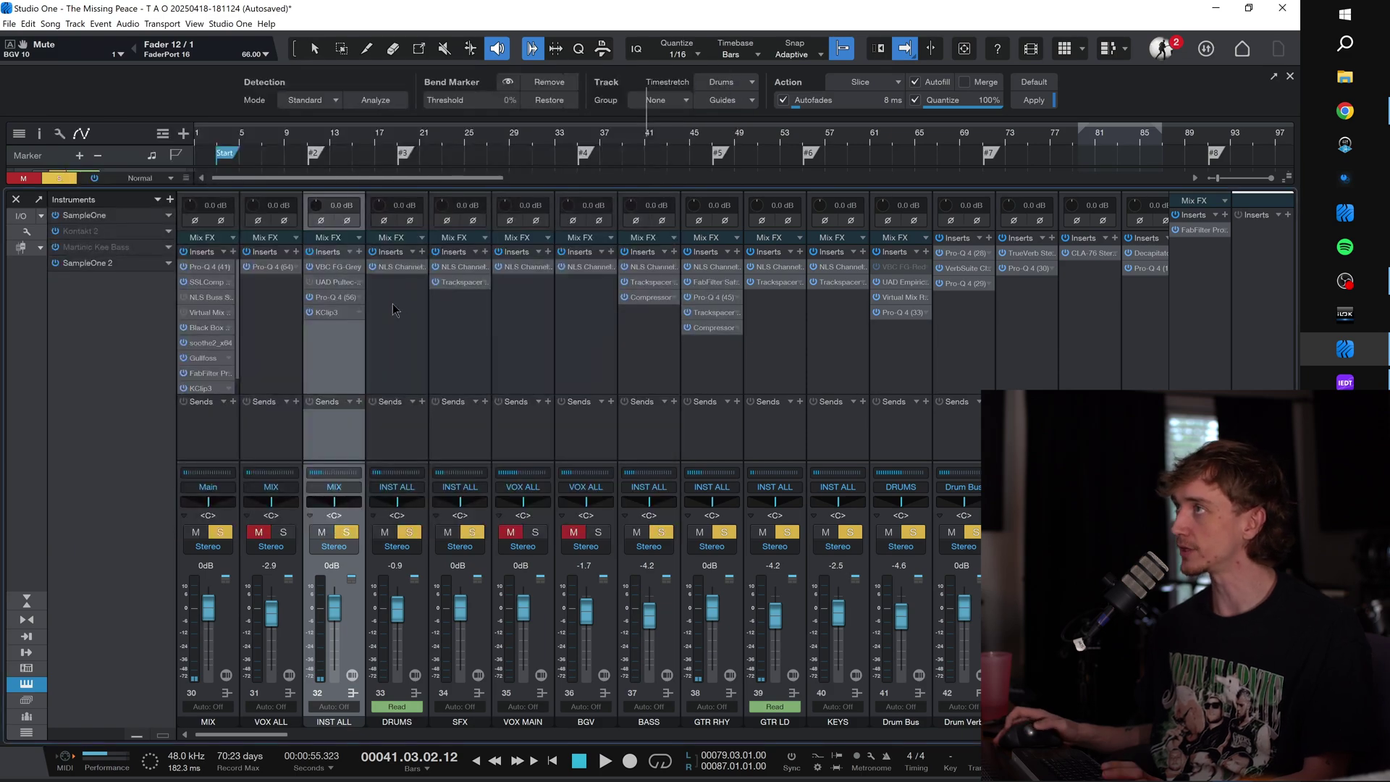
# Step: Review the KClip 3 clipper on the INST ALL bus during playback and close its window
pyautogui.click(327, 312)
pyautogui.moveTo(345, 80); pyautogui.dragTo(644, 89)
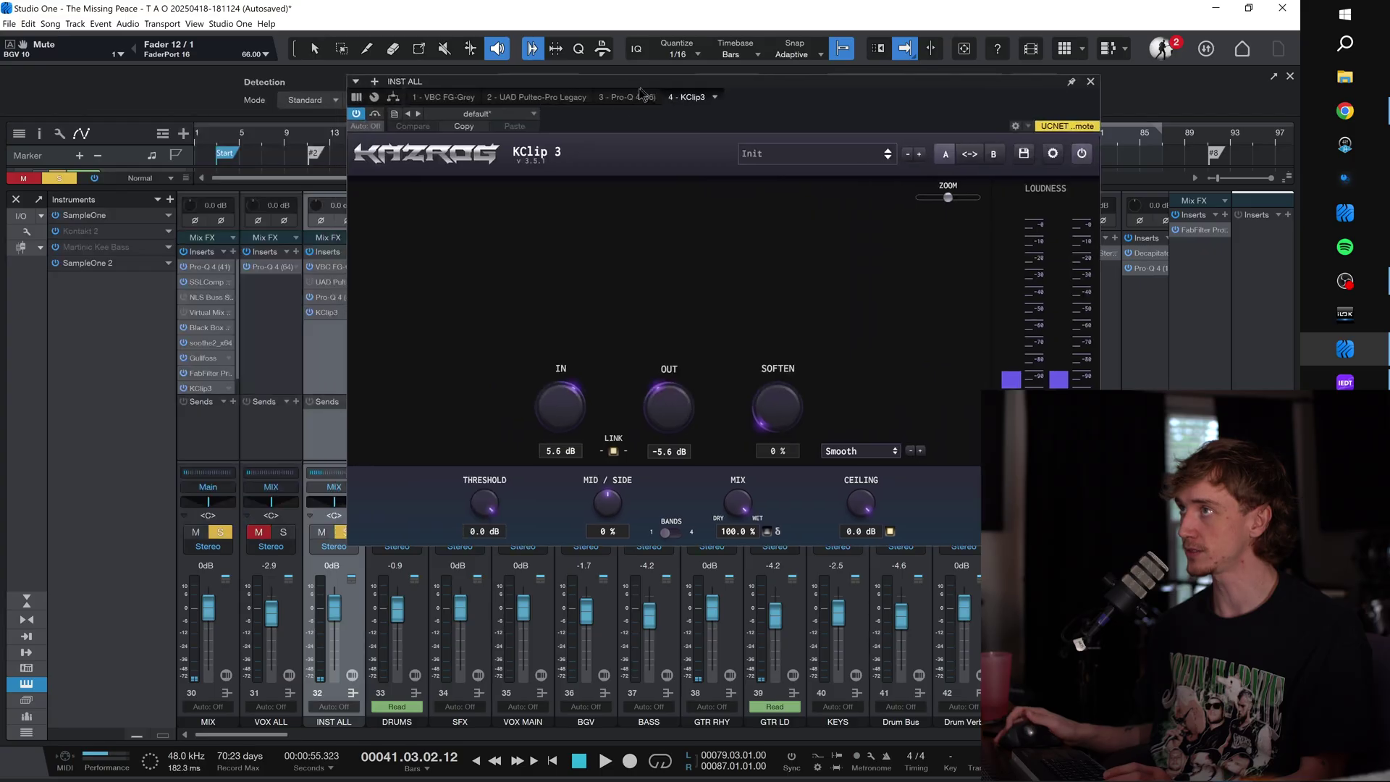
pyautogui.press('space')
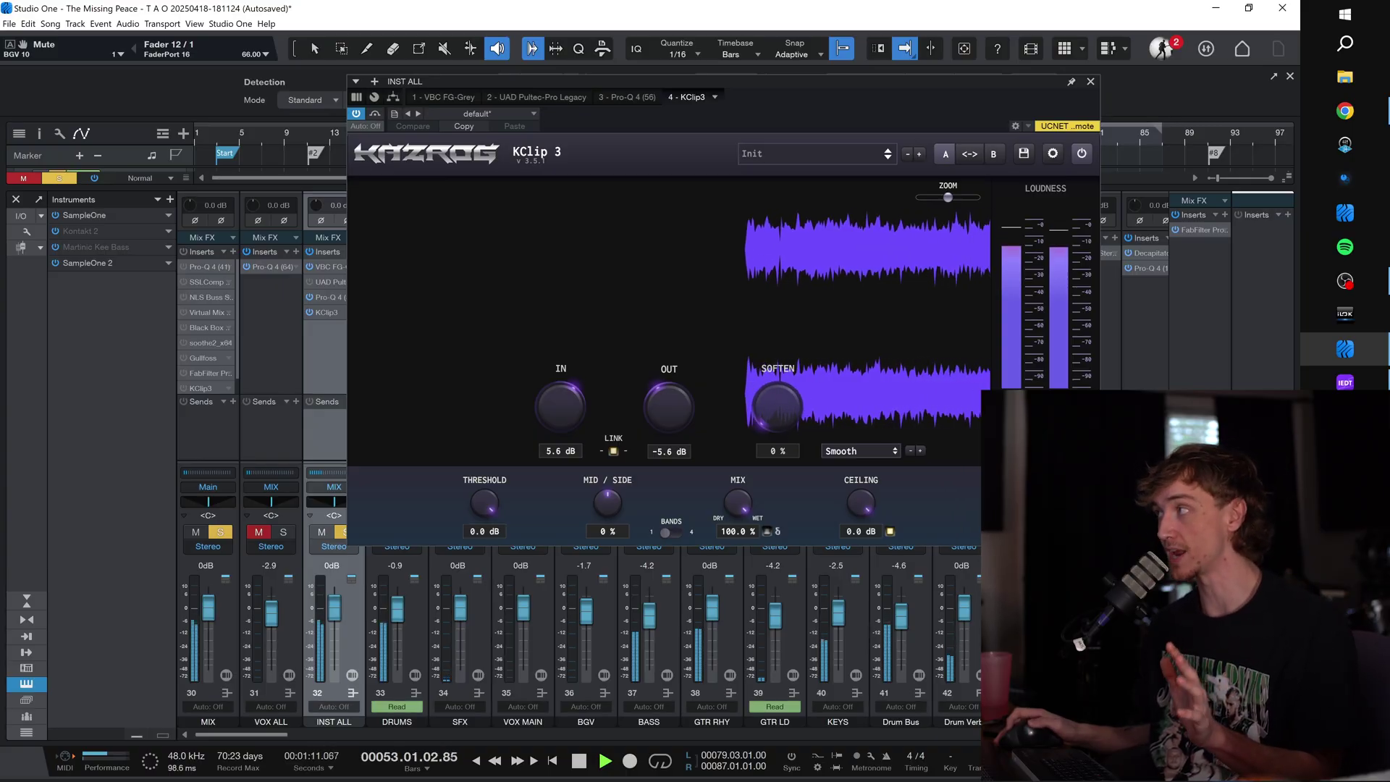
pyautogui.click(1090, 81)
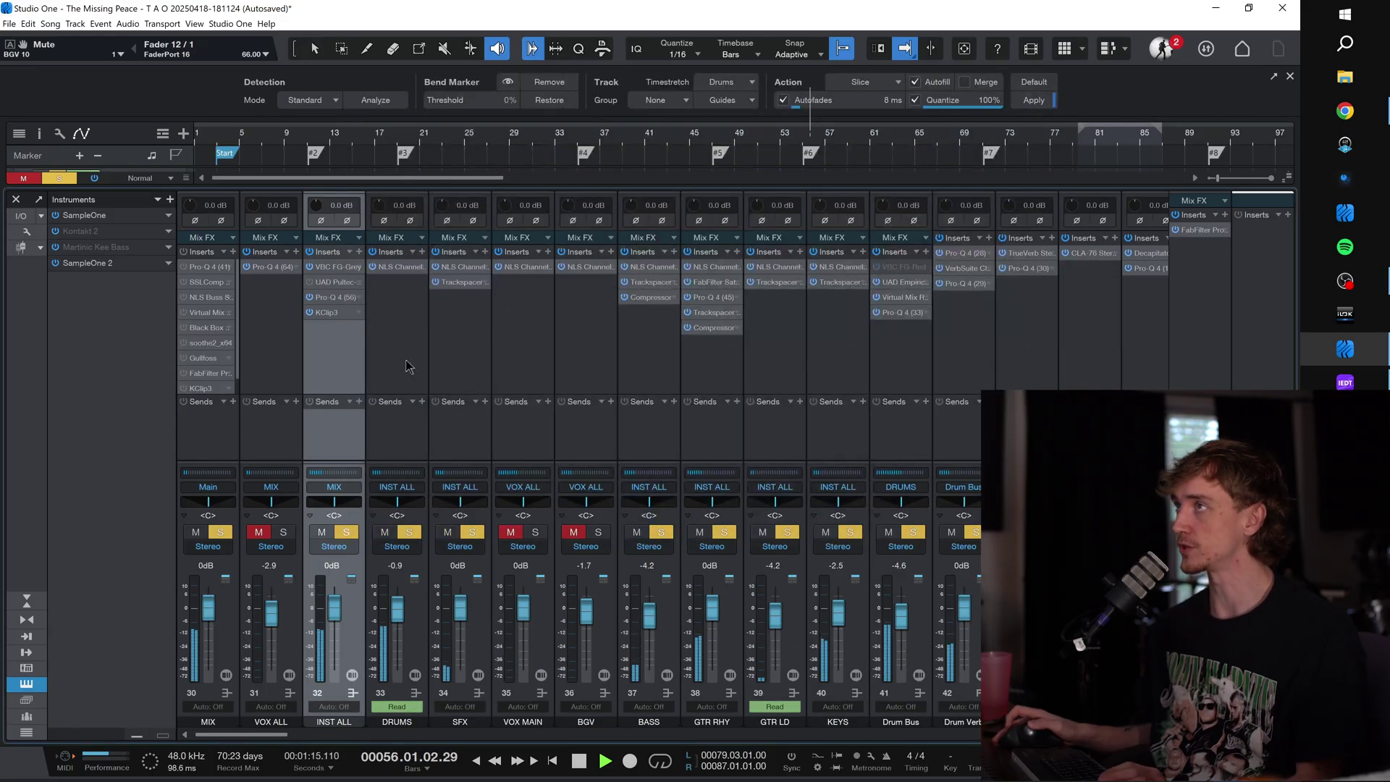
# Step: Stop playback and remove the NLS Buss and Virtual Mix inserts from the MIX bus
pyautogui.press('space')
pyautogui.rightClick(190, 297)
pyautogui.click(210, 452)
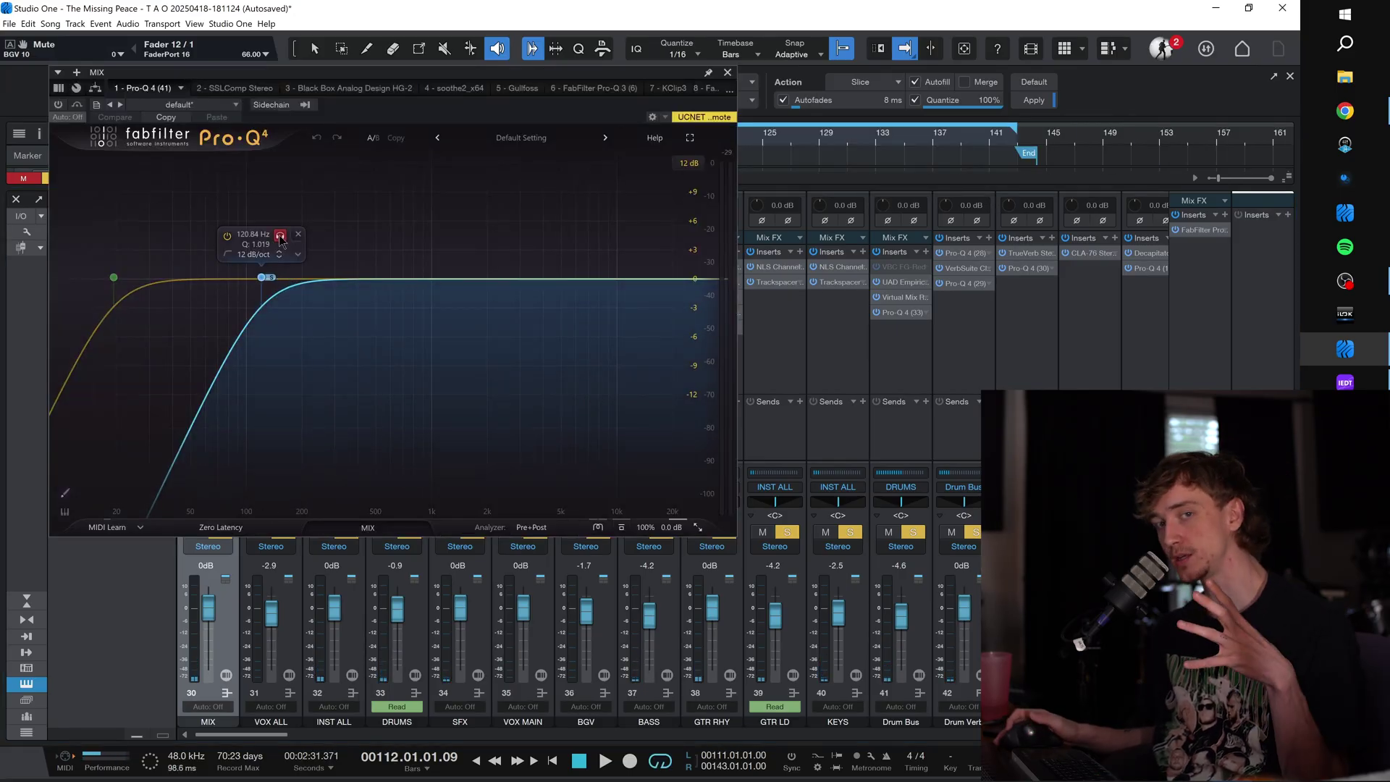
# Step: Enable the MIX bus's Pro-Q 4, inspect its two low-cut bands and audition the 120.84 Hz band in solo
pyautogui.click(114, 277)
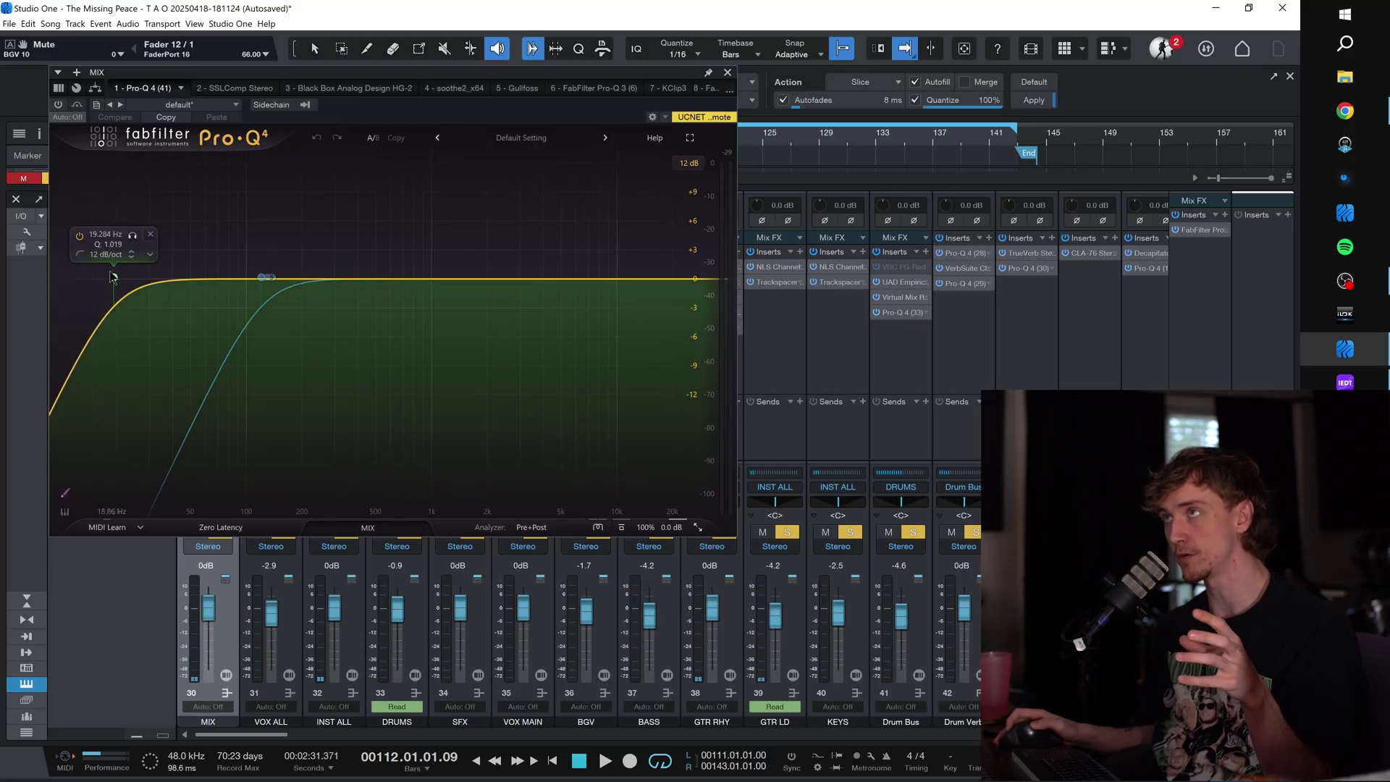
pyautogui.click(260, 277)
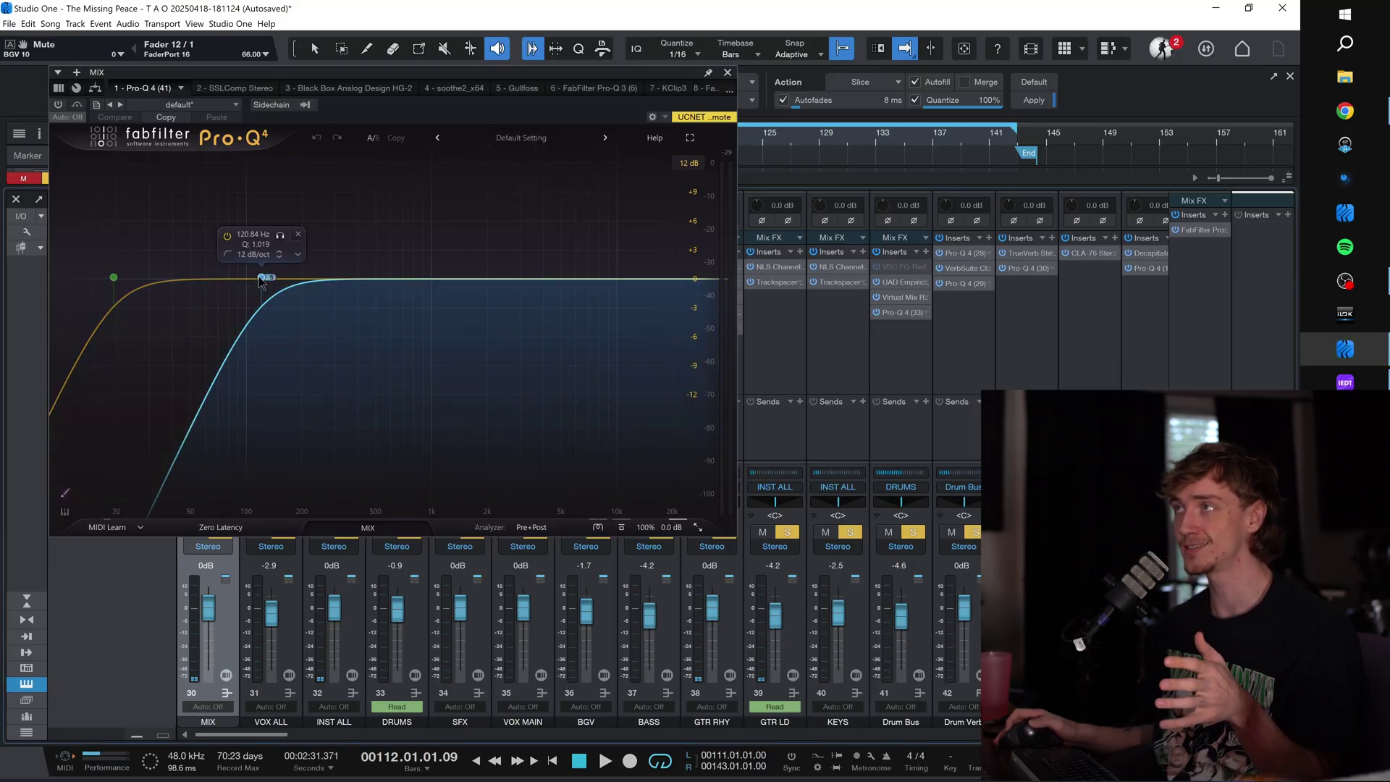
pyautogui.click(280, 239)
pyautogui.press('space')
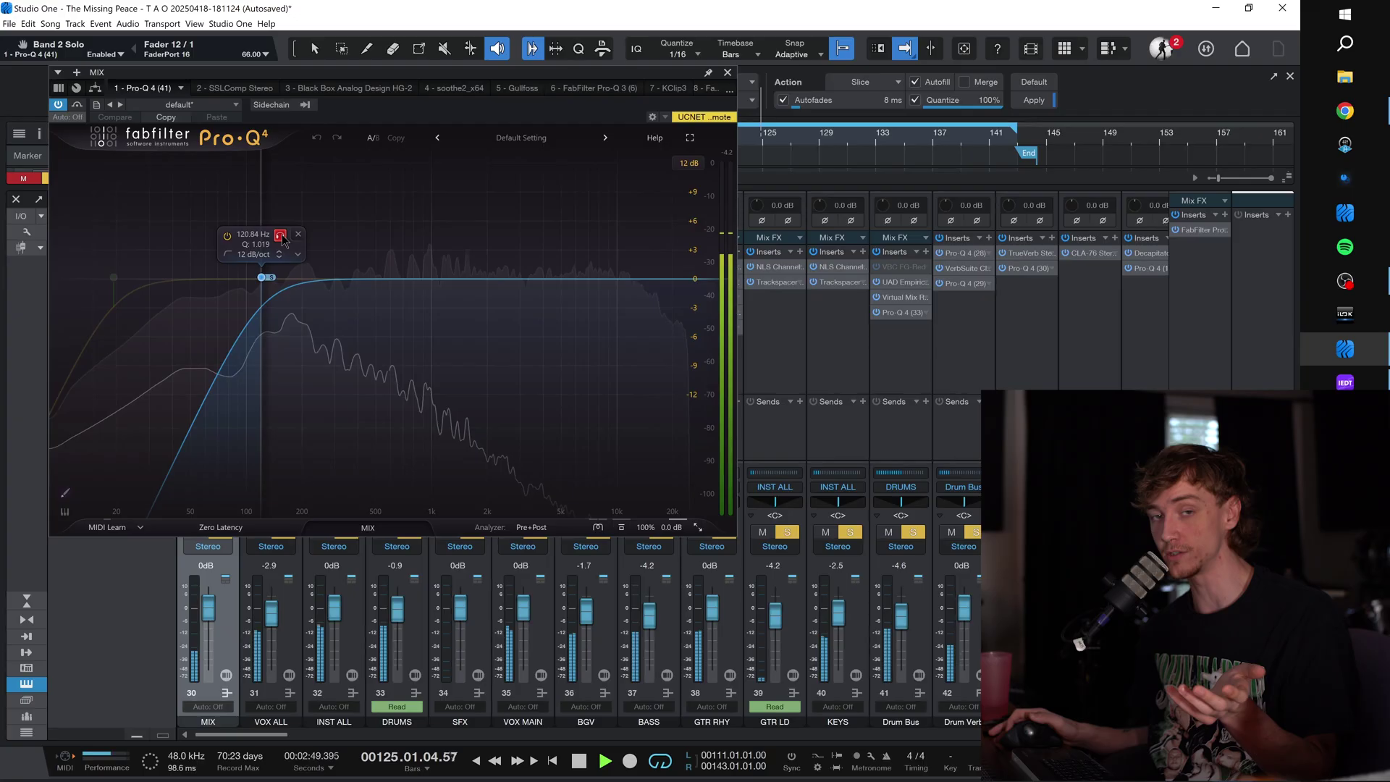
pyautogui.click(280, 236)
pyautogui.press('space')
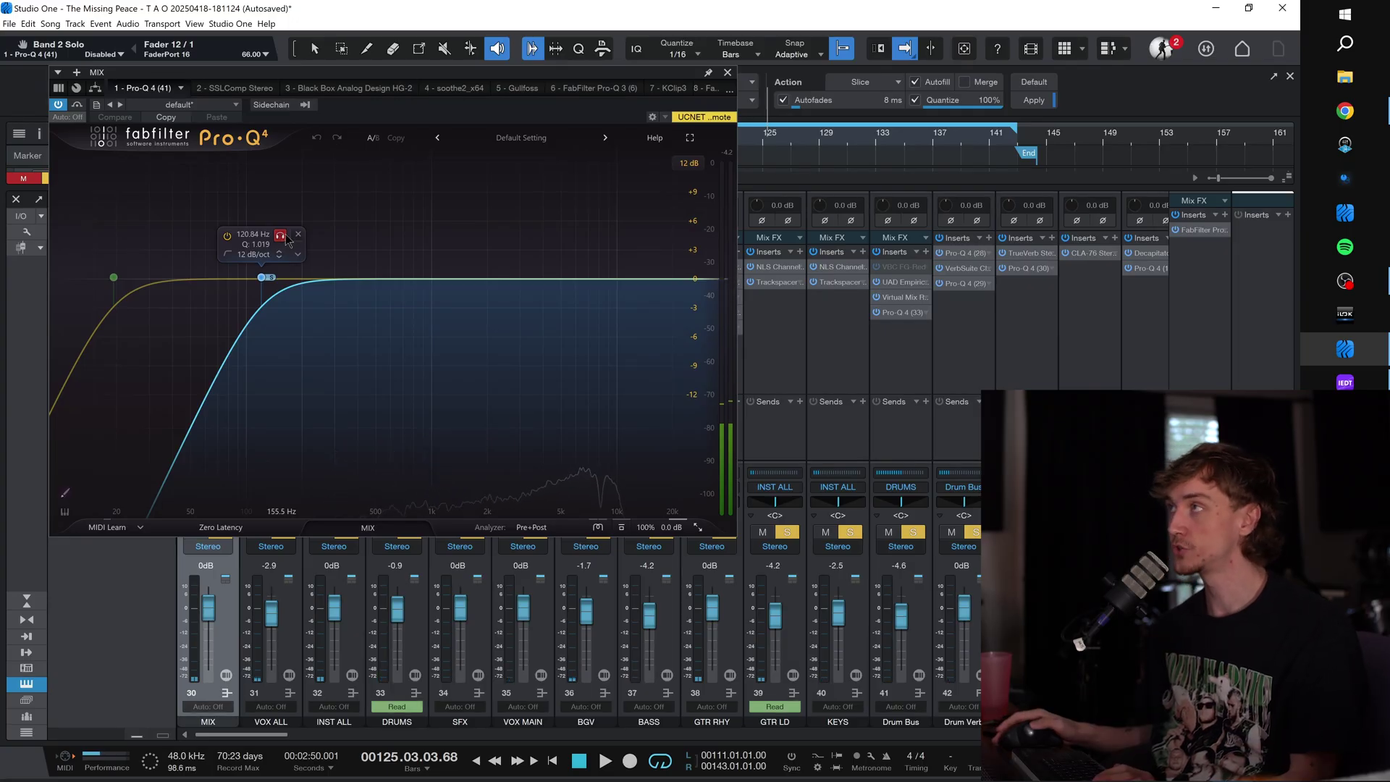
pyautogui.click(281, 234)
# Step: Enable the SSLComp Stereo on the MIX bus, watch its meter during playback, and close the plug-in window
pyautogui.click(240, 89)
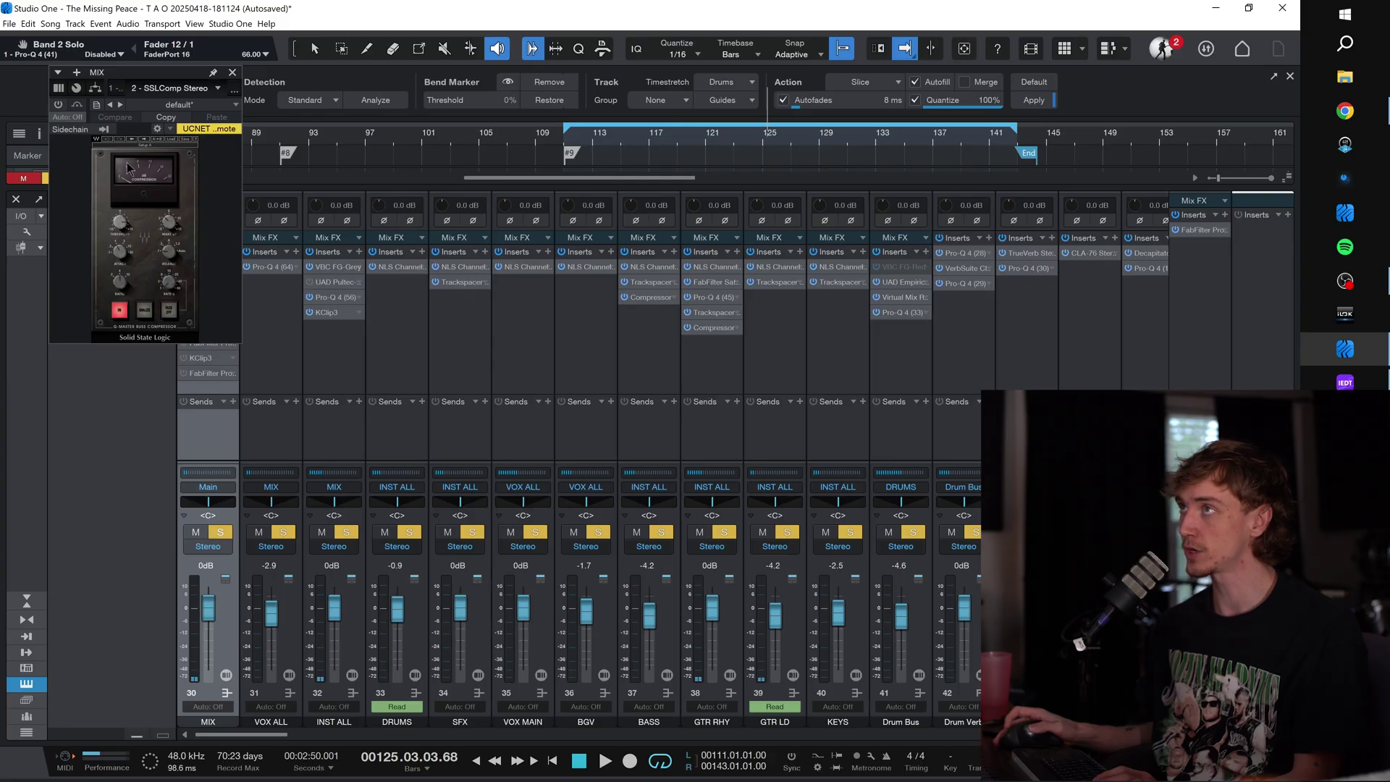
pyautogui.press('space')
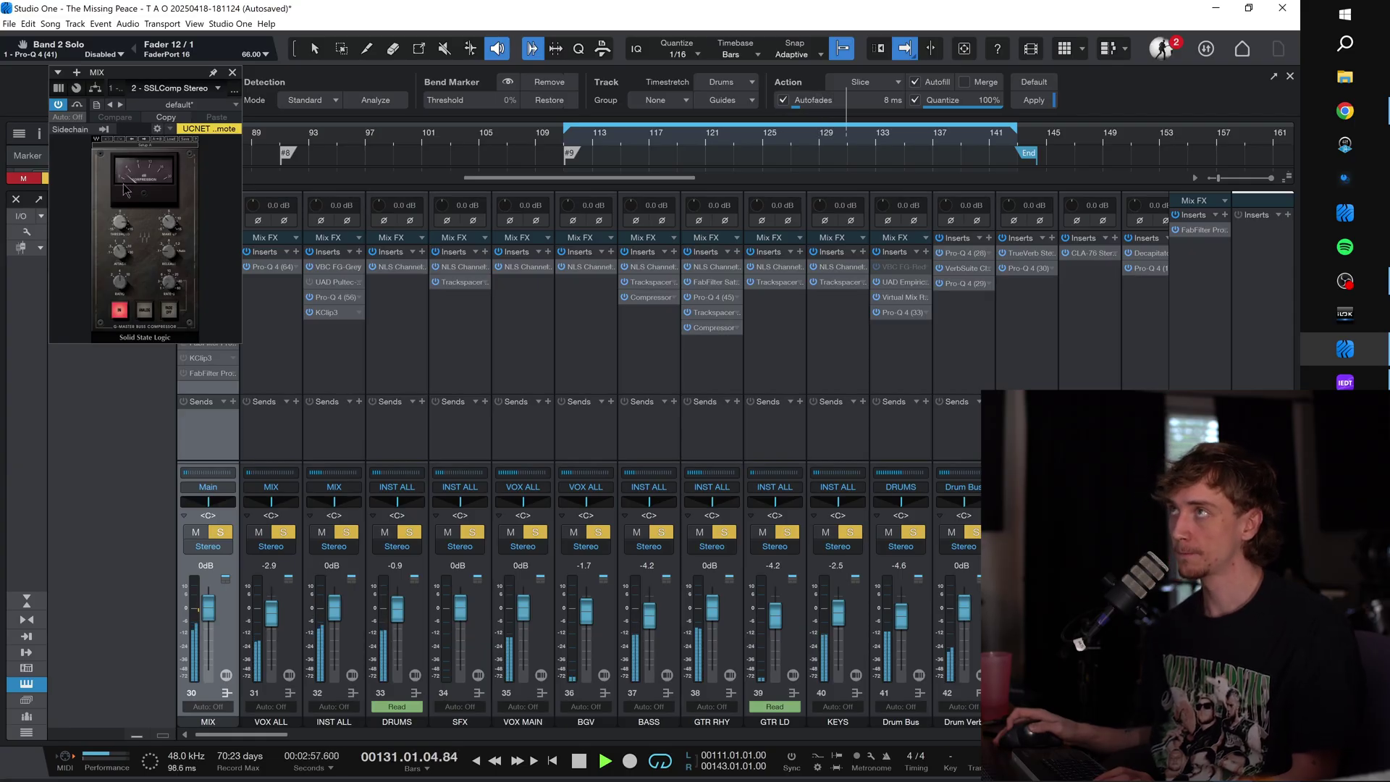
pyautogui.click(232, 72)
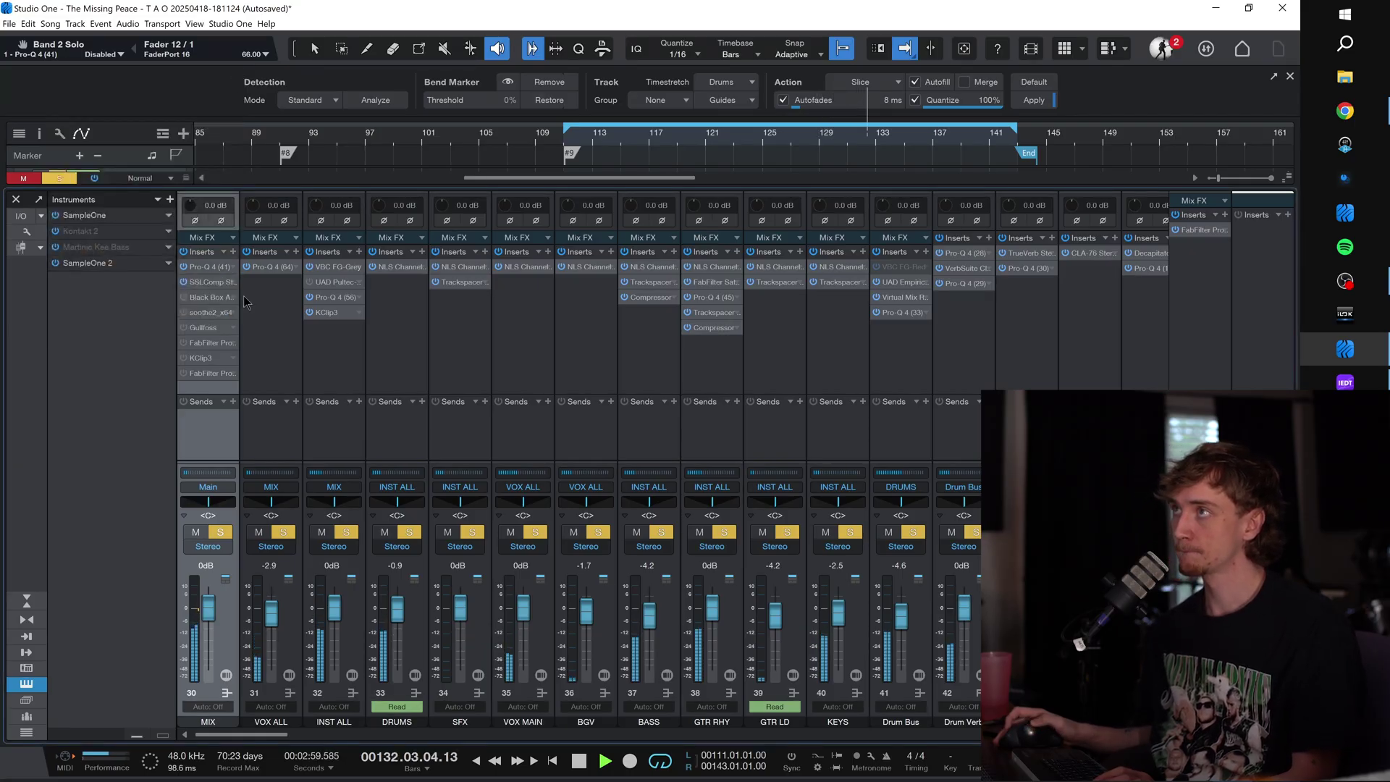
pyautogui.press('space')
# Step: Open the Black Box Analog Design HG-2 on the MIX bus and enable it during playback
pyautogui.click(187, 297)
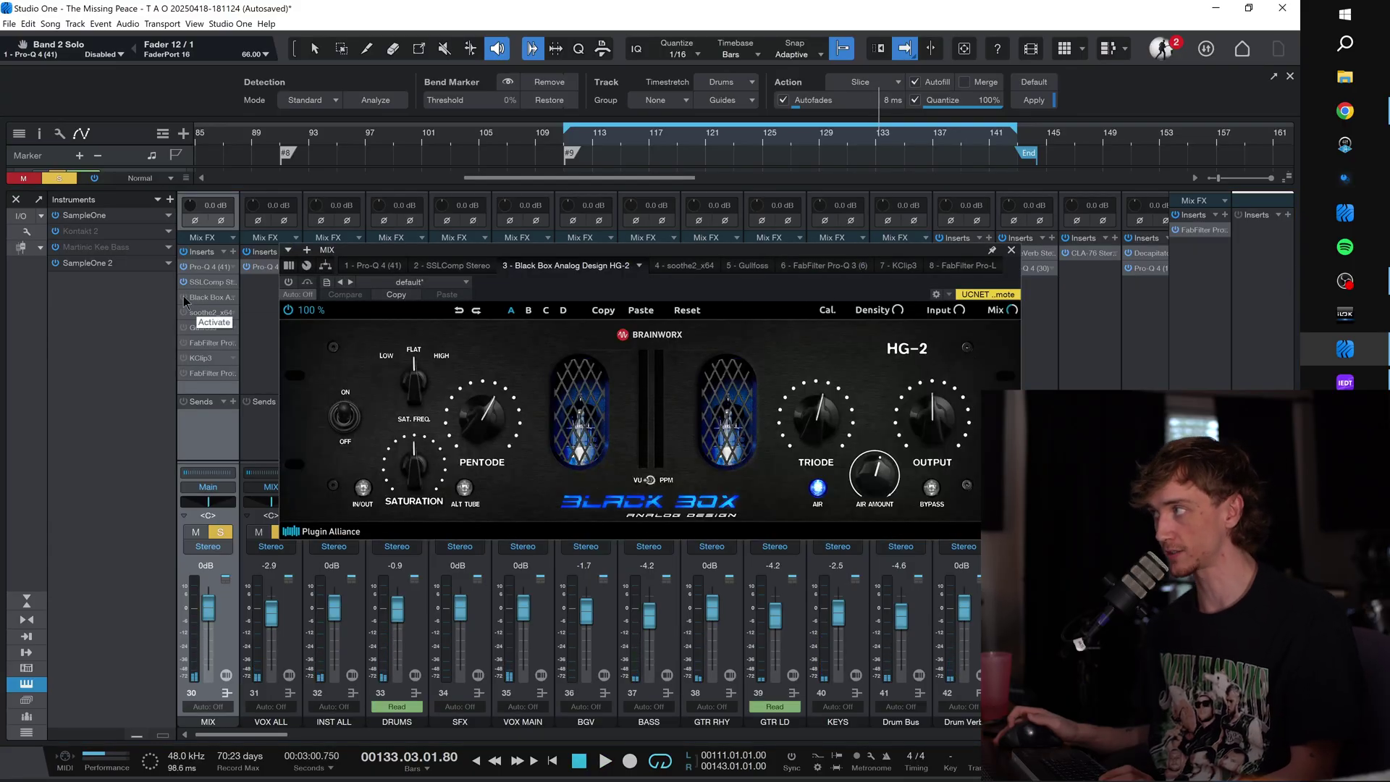
pyautogui.press('space')
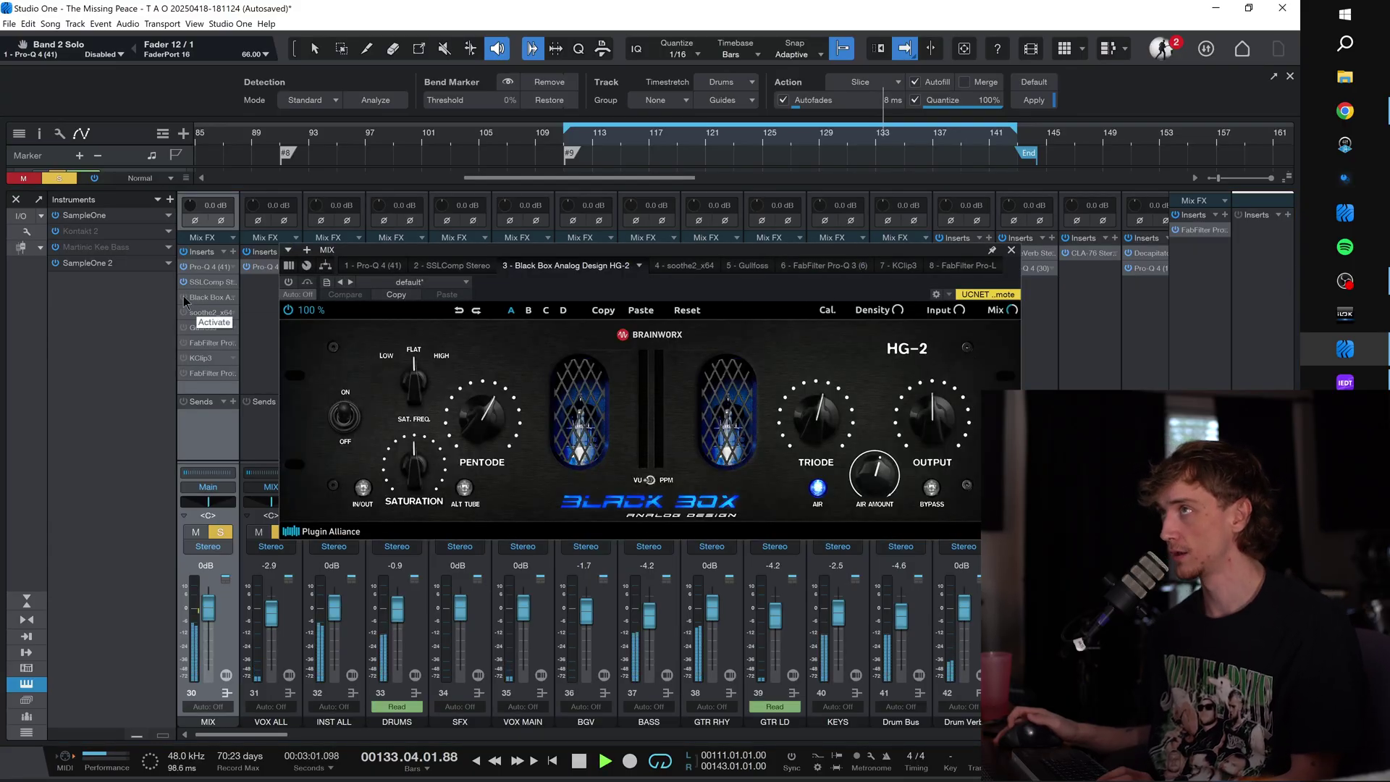
pyautogui.click(184, 298)
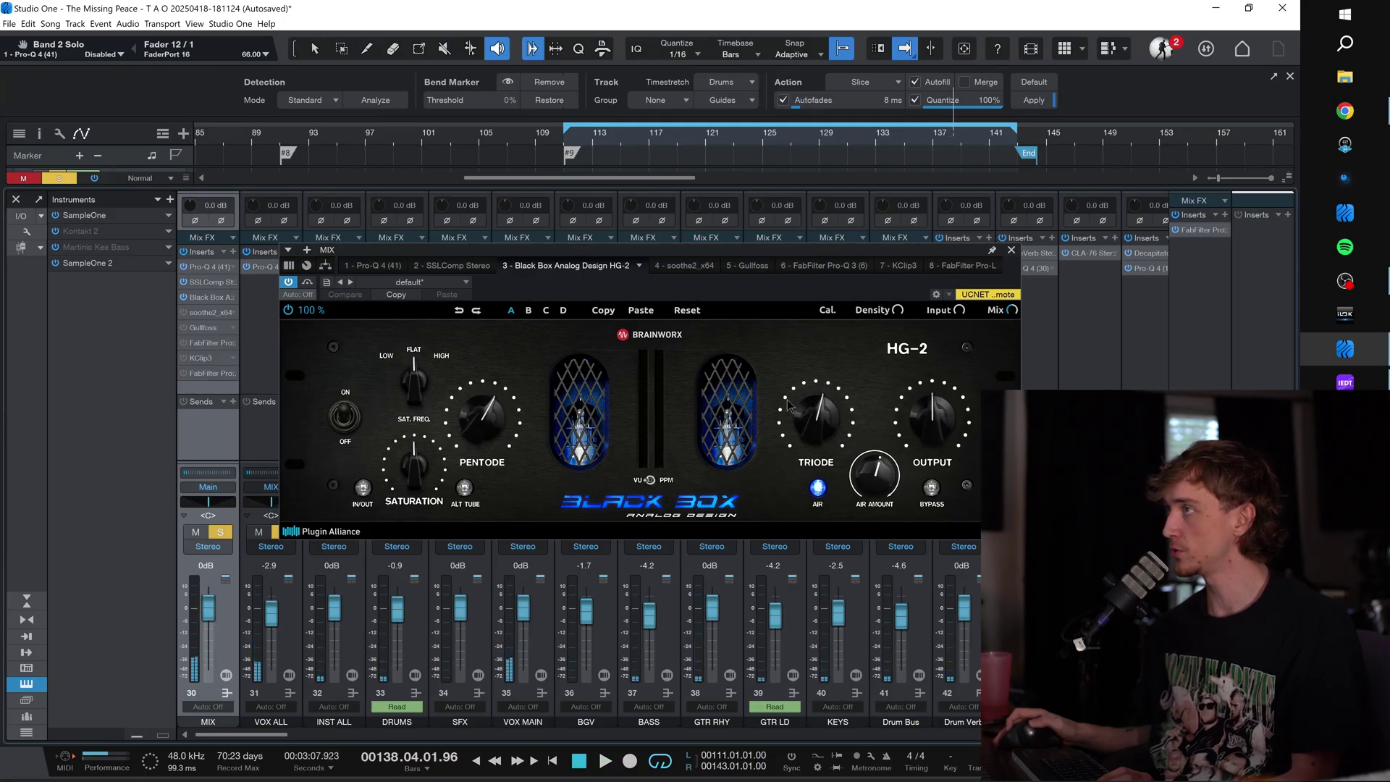
# Step: Compare soothe2 on the MIX bus bypassed and enabled during playback, leave it enabled, and set its depth to -1.9
pyautogui.click(215, 313)
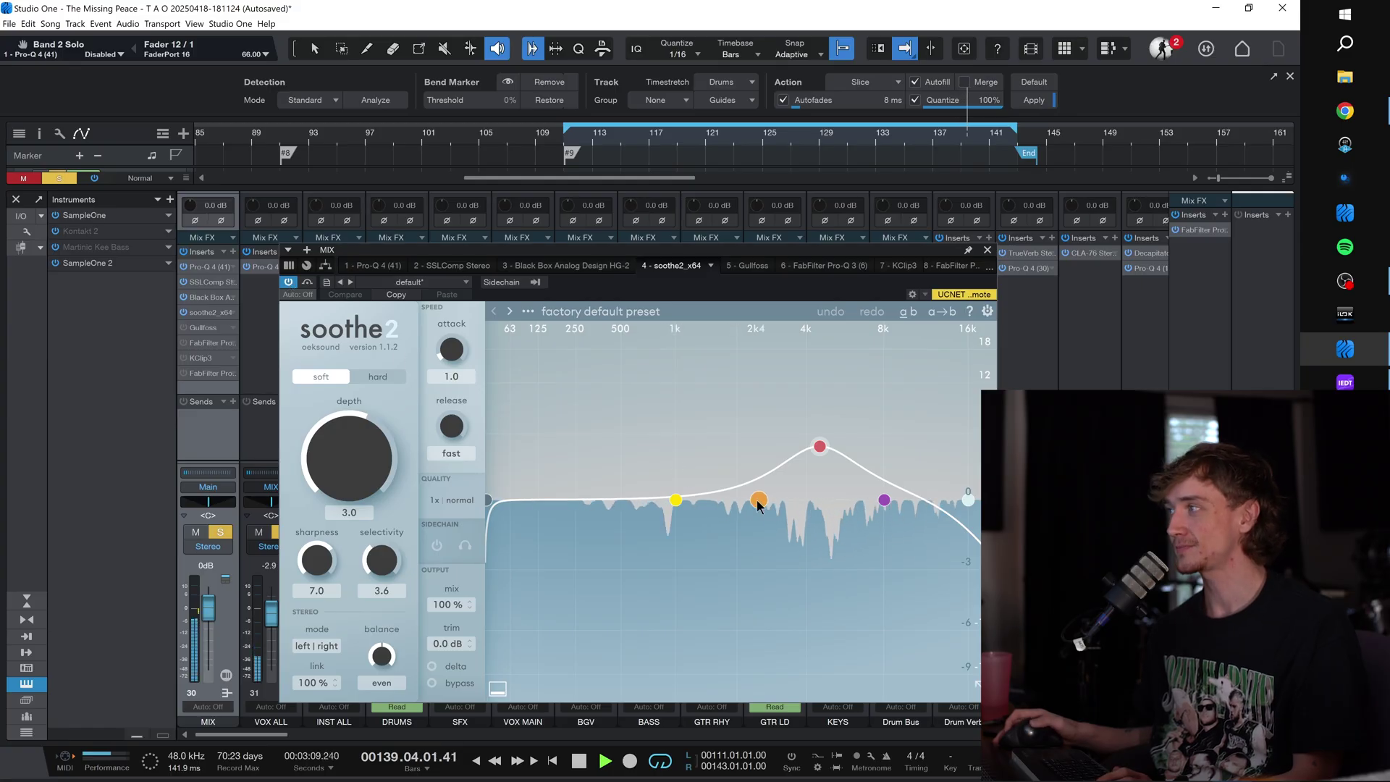
pyautogui.click(289, 282)
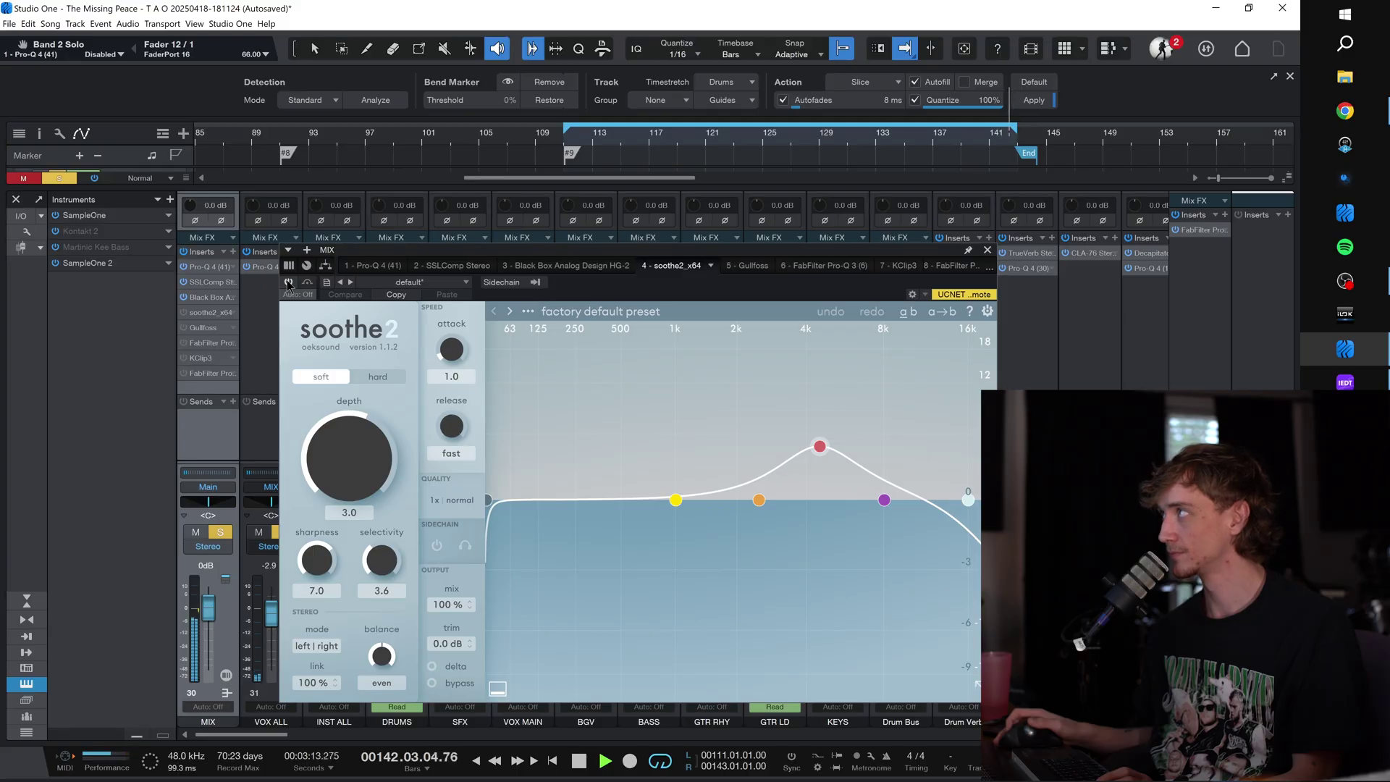
pyautogui.click(288, 283)
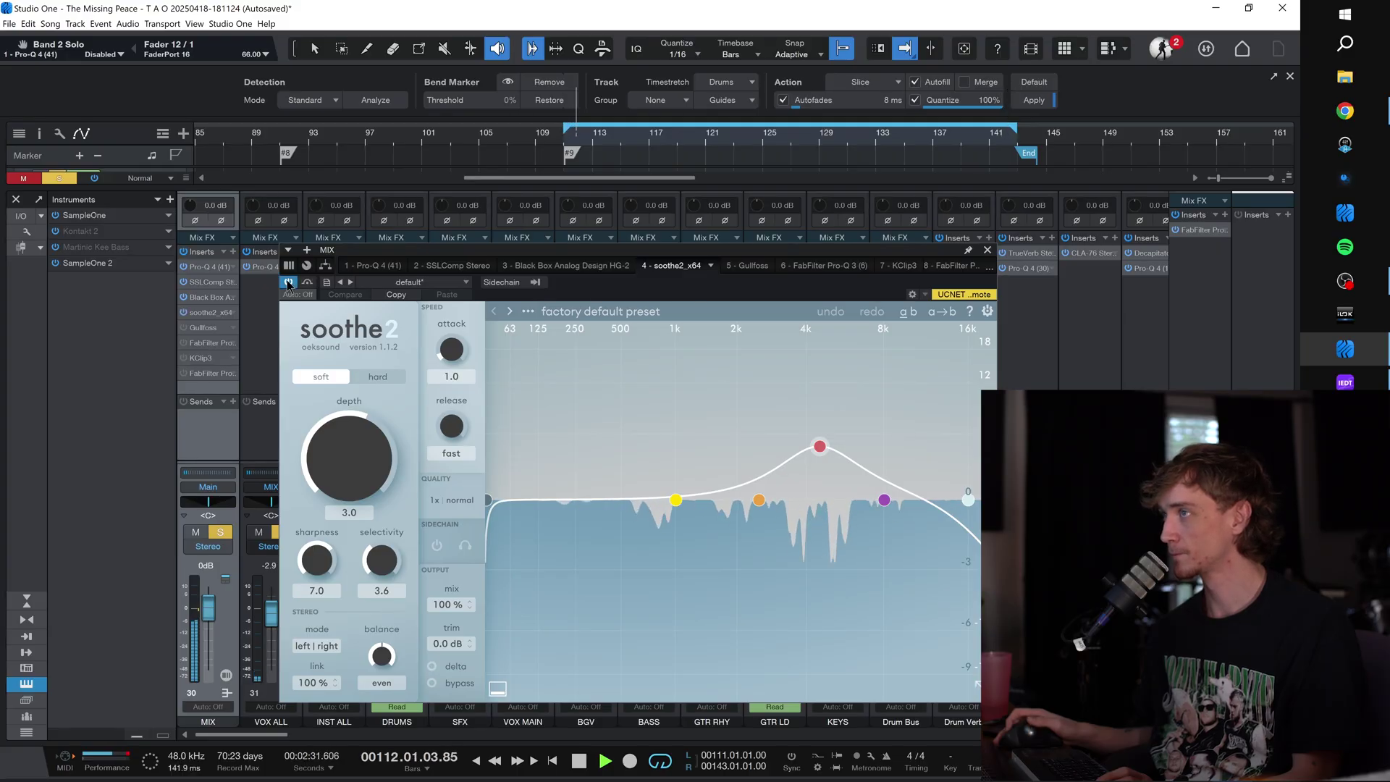
pyautogui.moveTo(342, 405); pyautogui.dragTo(334, 492)
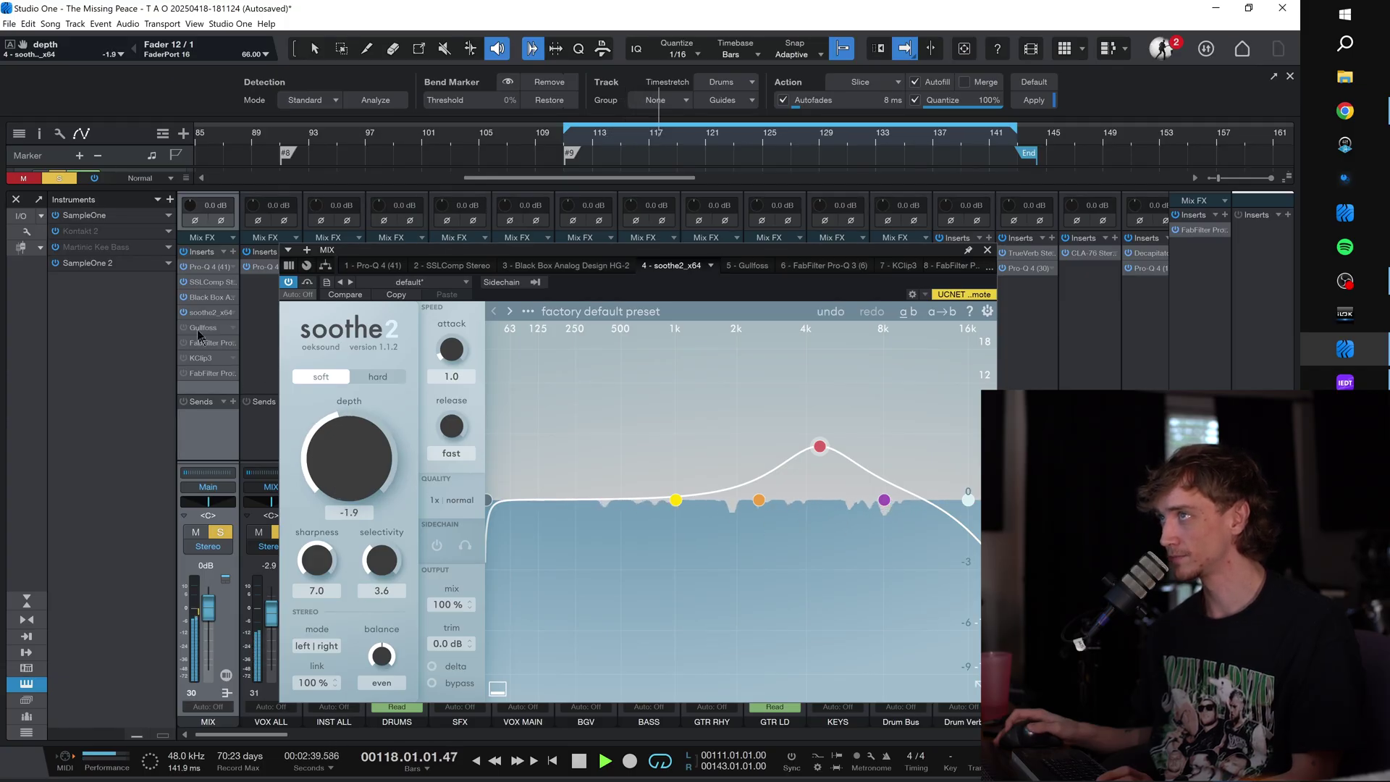
pyautogui.press('space')
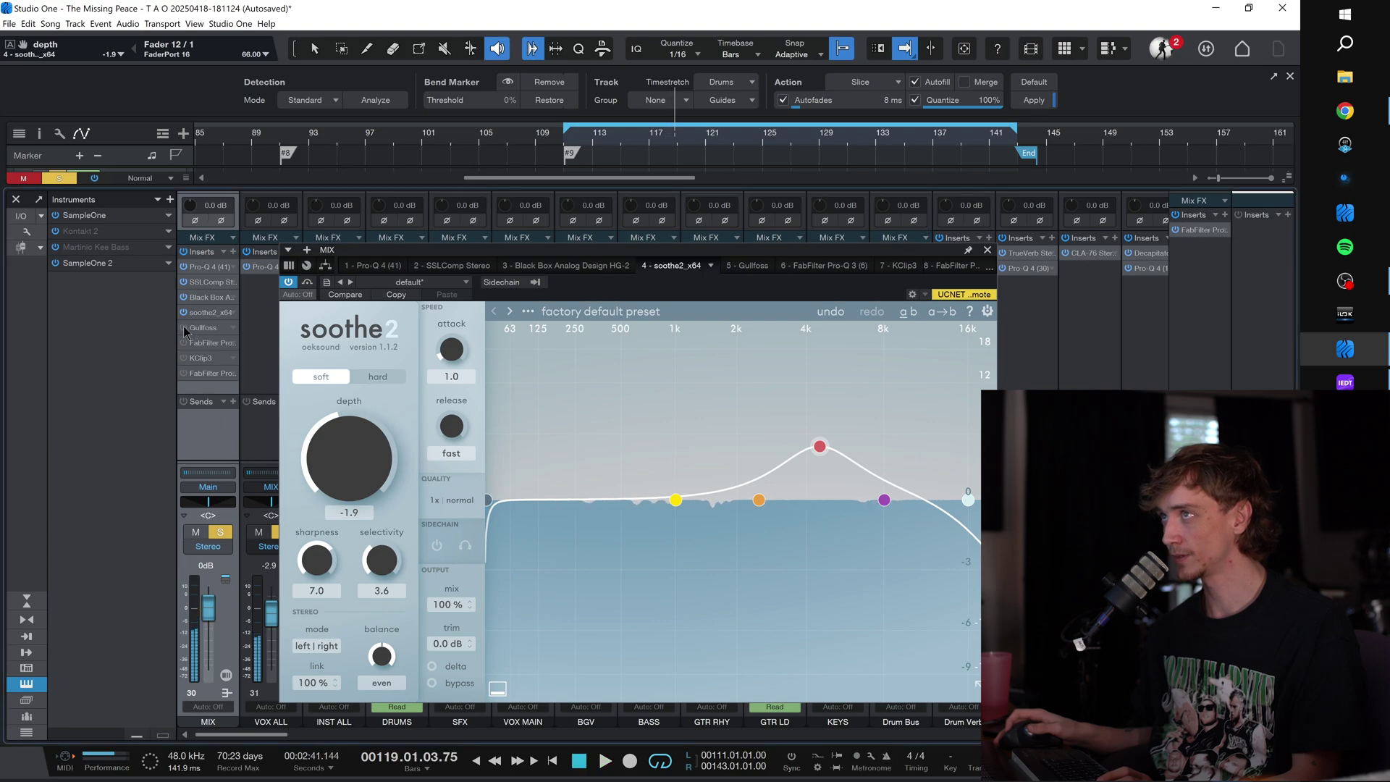
# Step: Open Gullfoss on the MIX bus and compare the playback with it bypassed and enabled, leaving it on
pyautogui.click(203, 328)
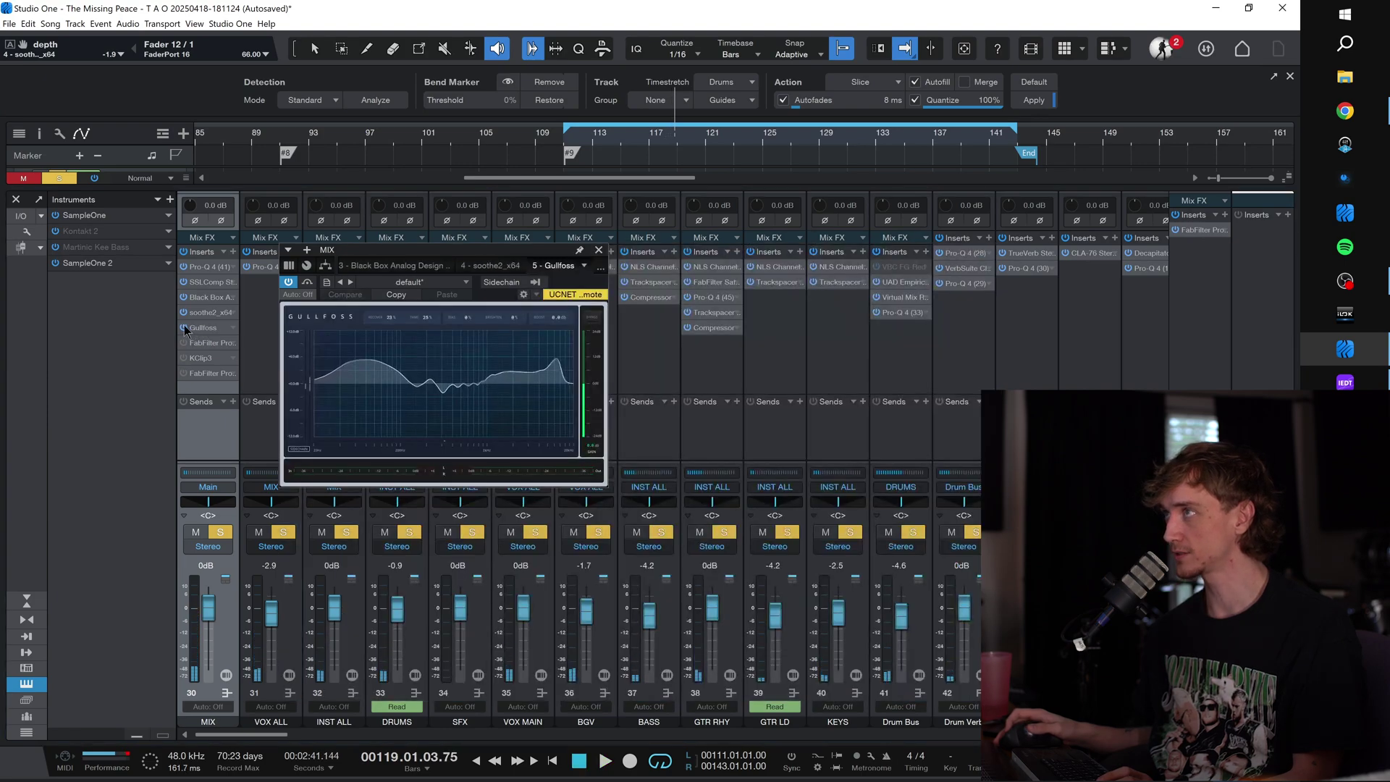
pyautogui.click(184, 328)
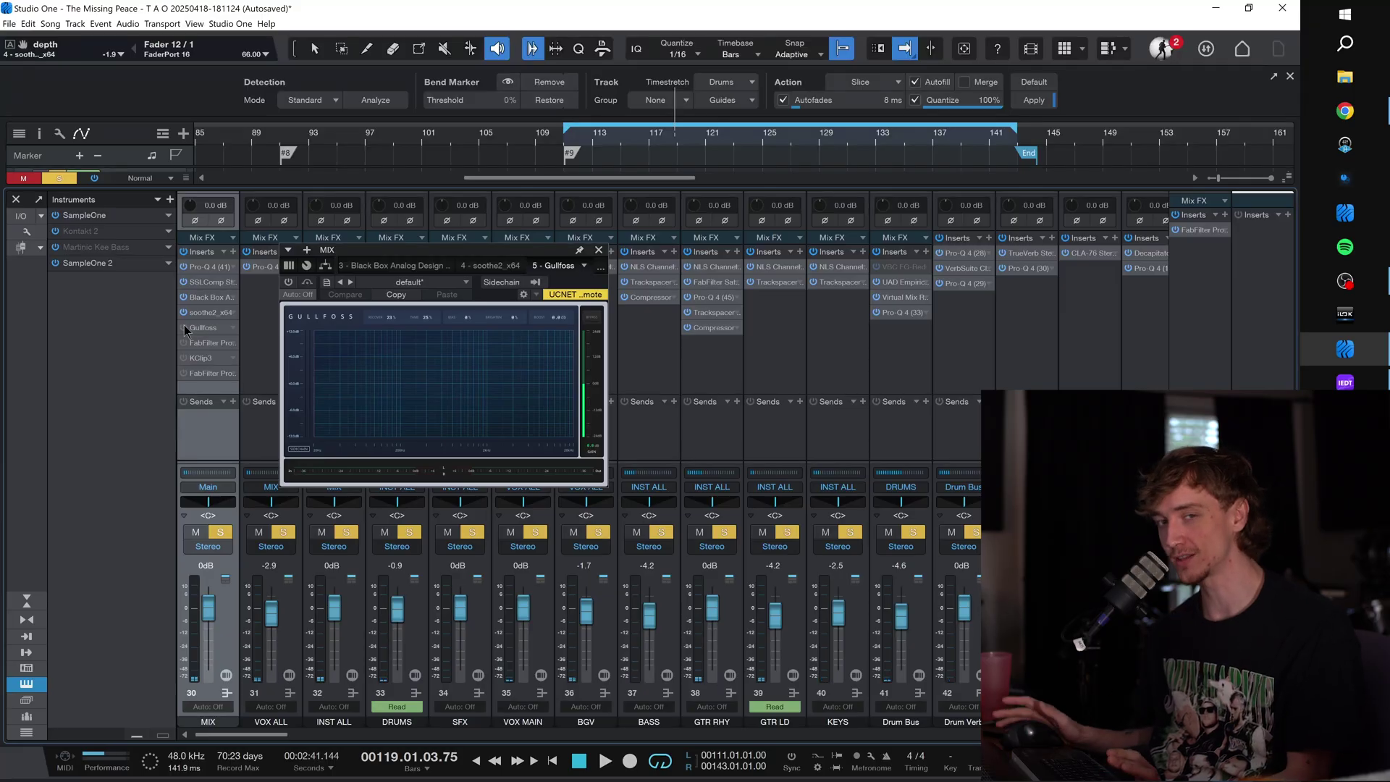
pyautogui.press('space')
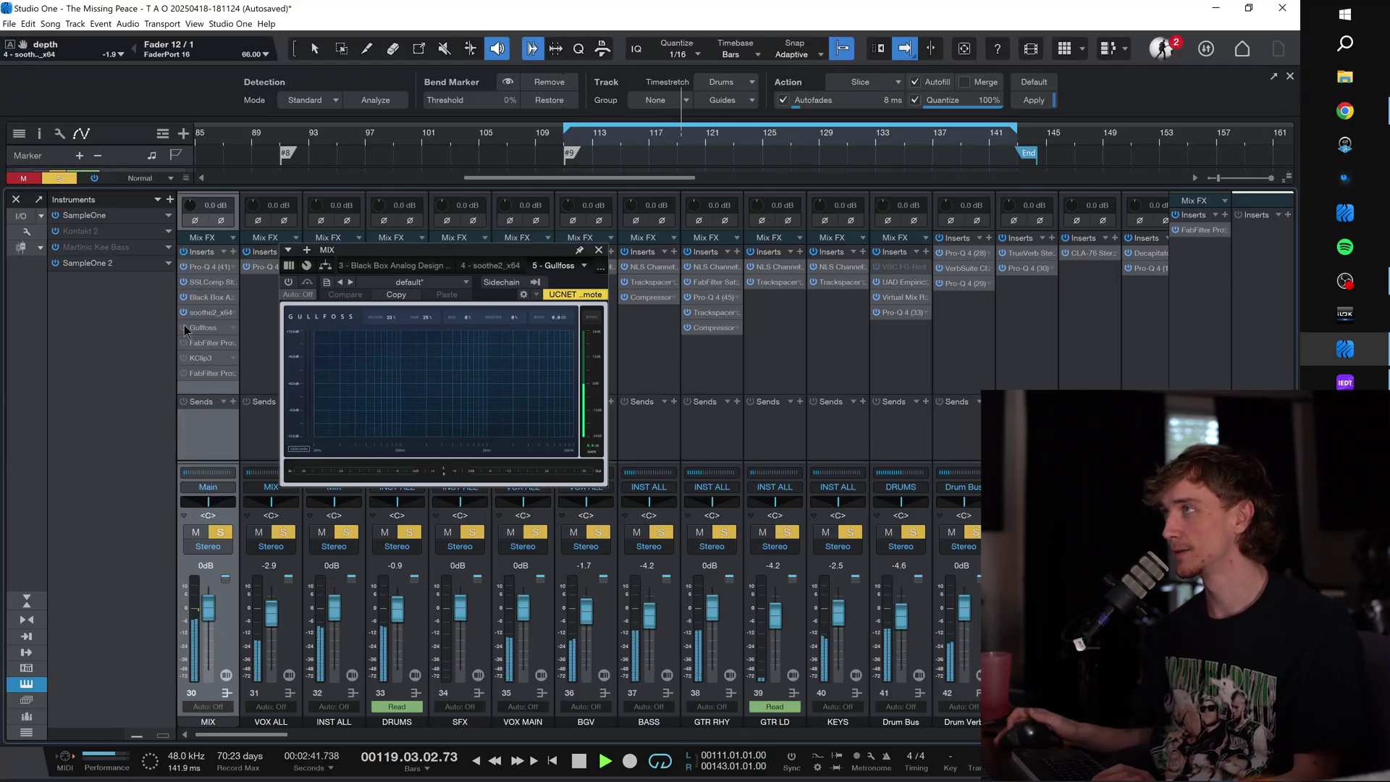
pyautogui.click(184, 328)
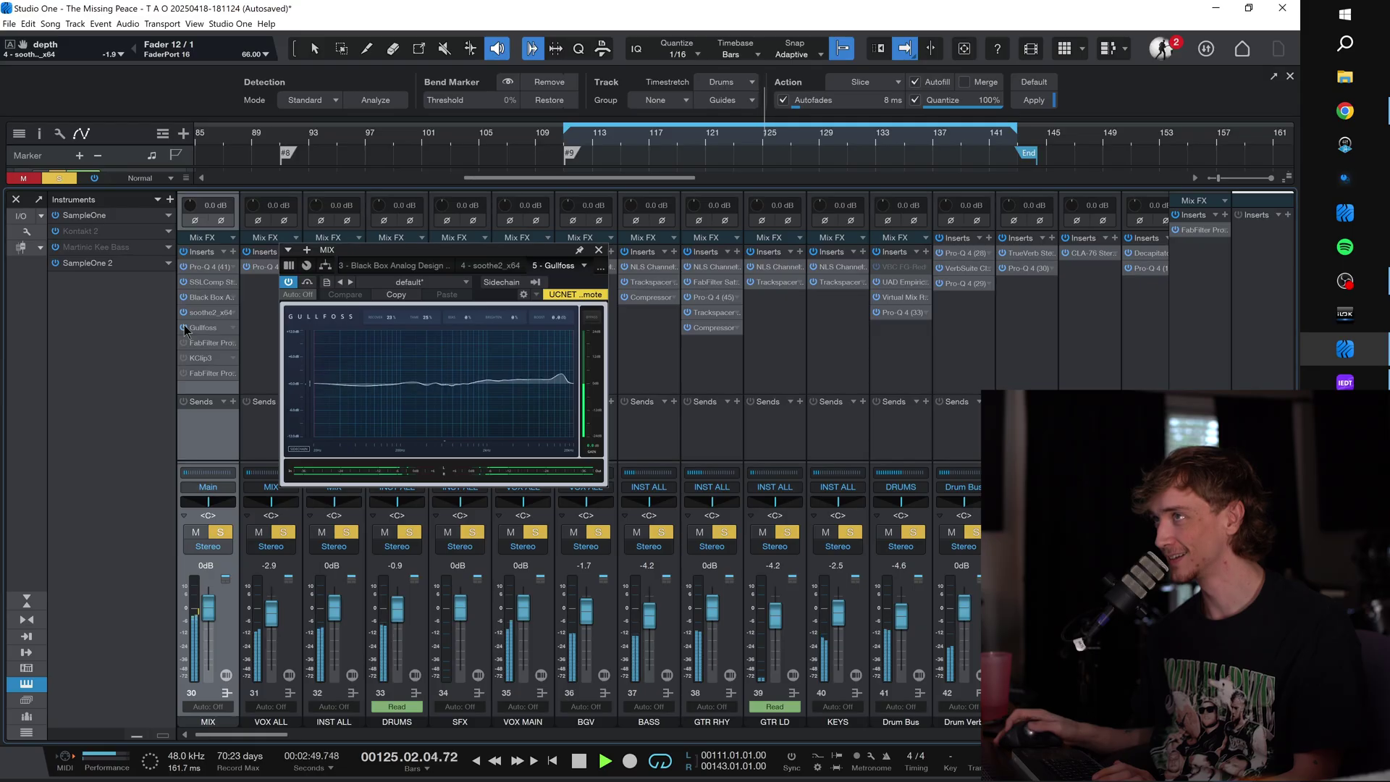
pyautogui.click(185, 330)
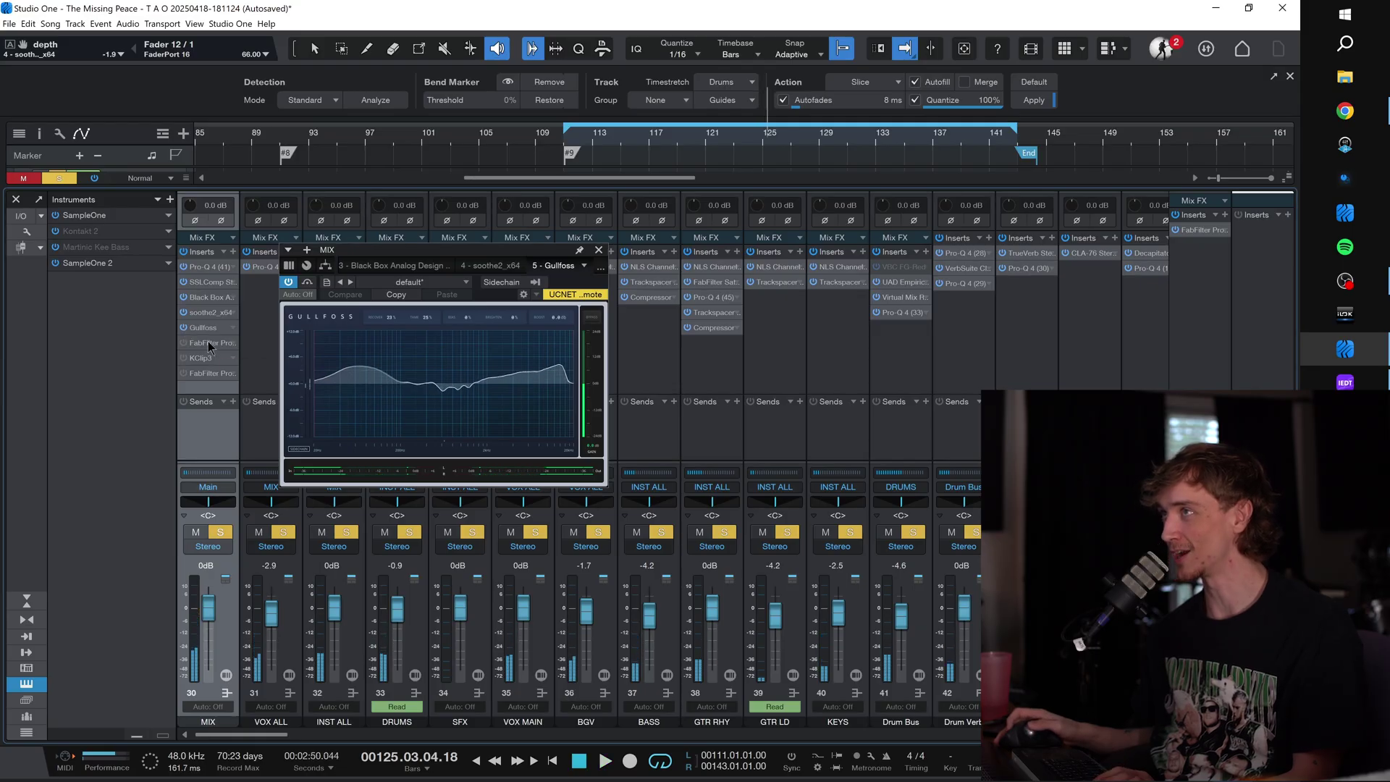
# Step: Open the FabFilter Pro-Q 3 on the MIX bus and show the EQ Match option in its analyzer settings
pyautogui.click(209, 344)
pyautogui.moveTo(652, 250); pyautogui.dragTo(581, 141)
pyautogui.click(690, 600)
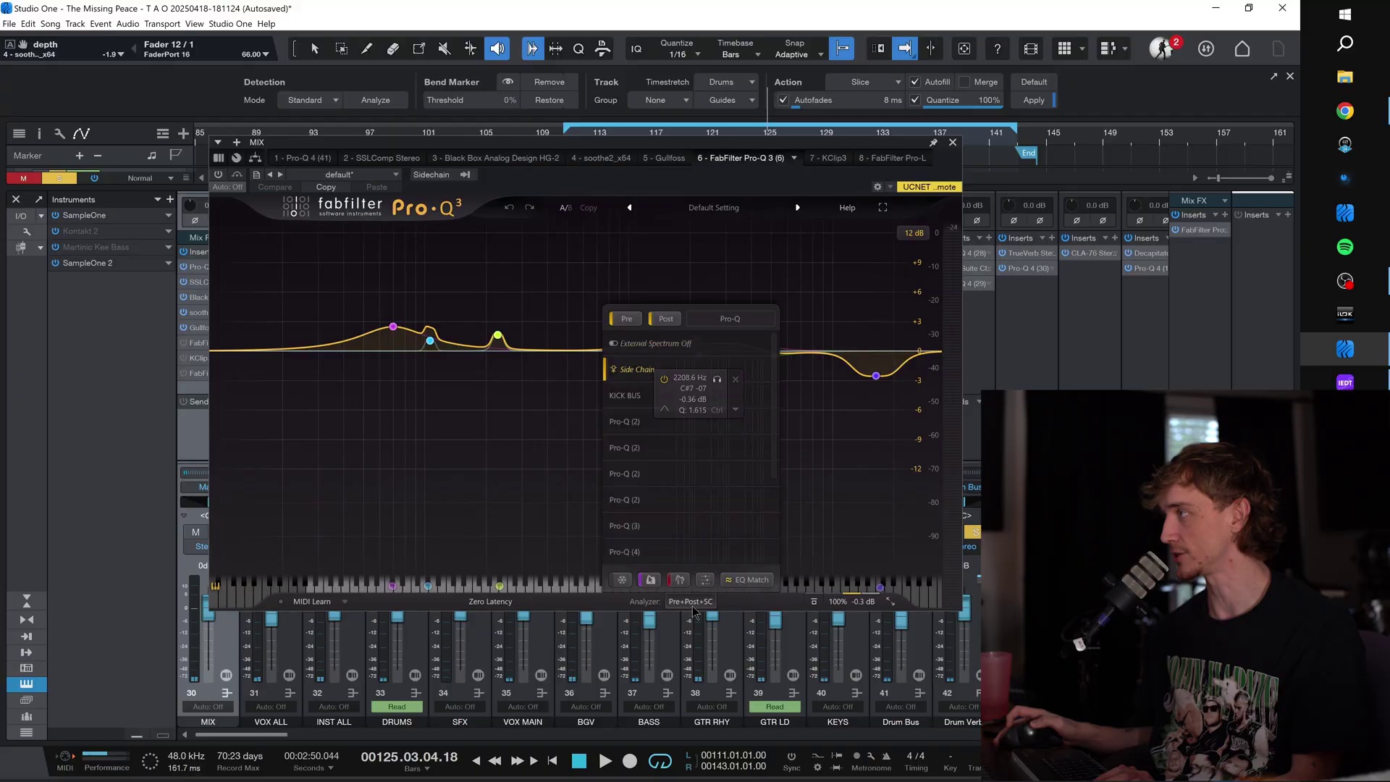
pyautogui.click(751, 579)
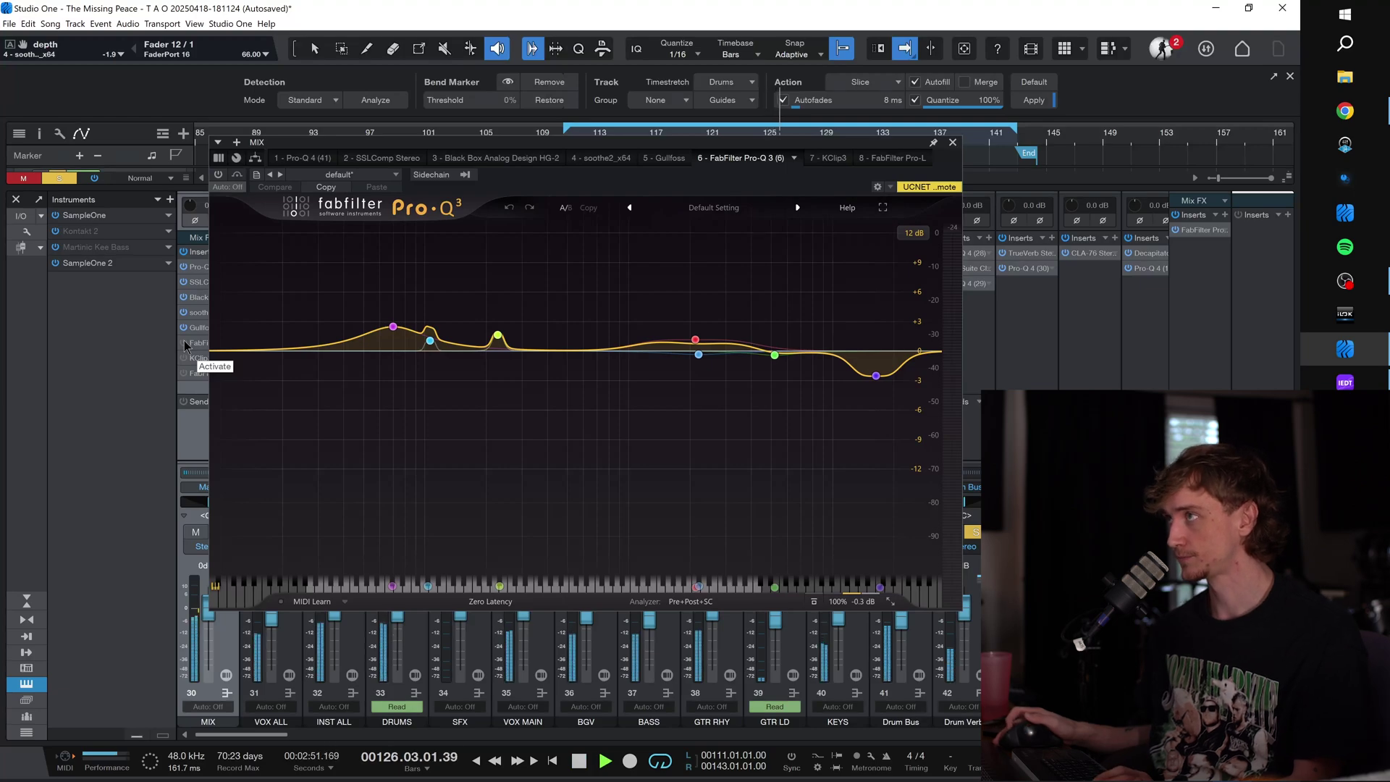
# Step: Enable the Pro-Q 3 on the MIX bus during playback and inspect its low and upper-mid boost bands
pyautogui.click(184, 344)
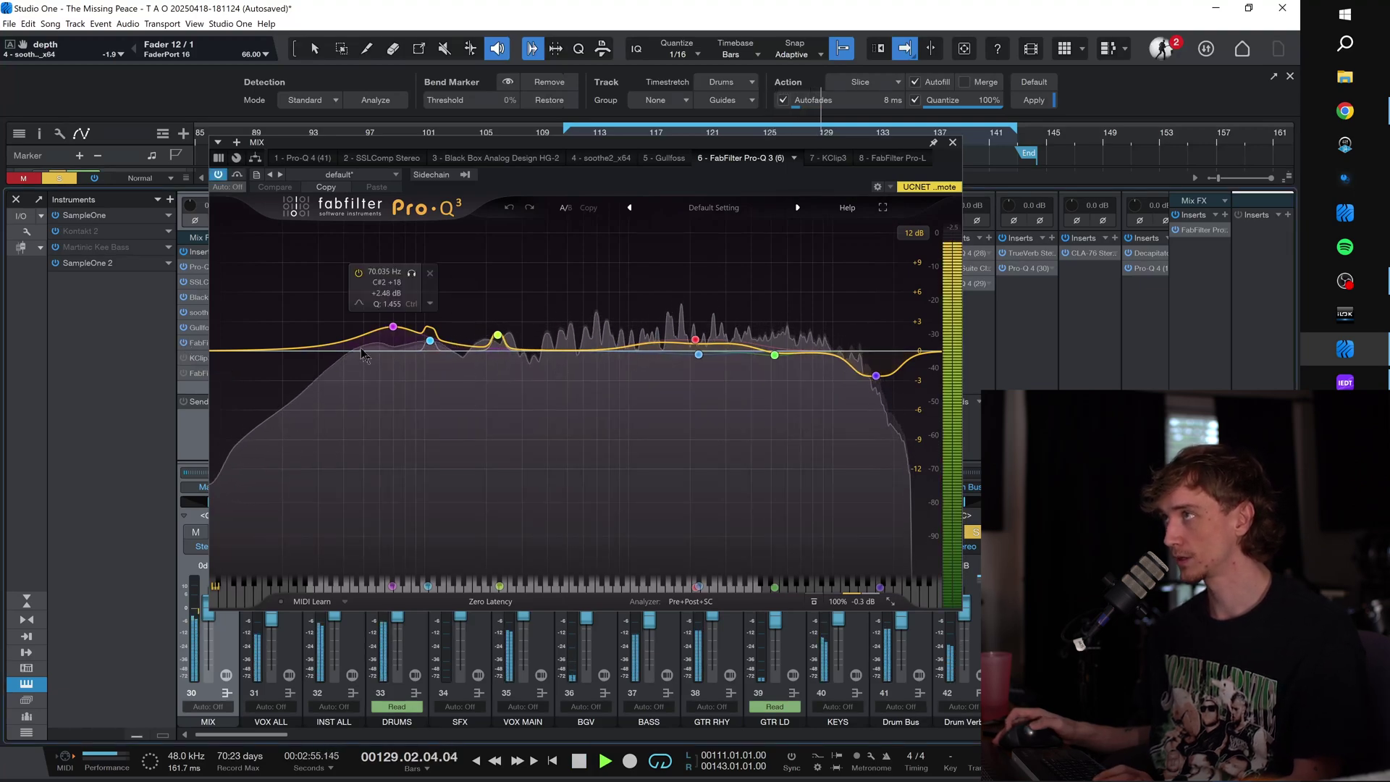
pyautogui.moveTo(426, 354)
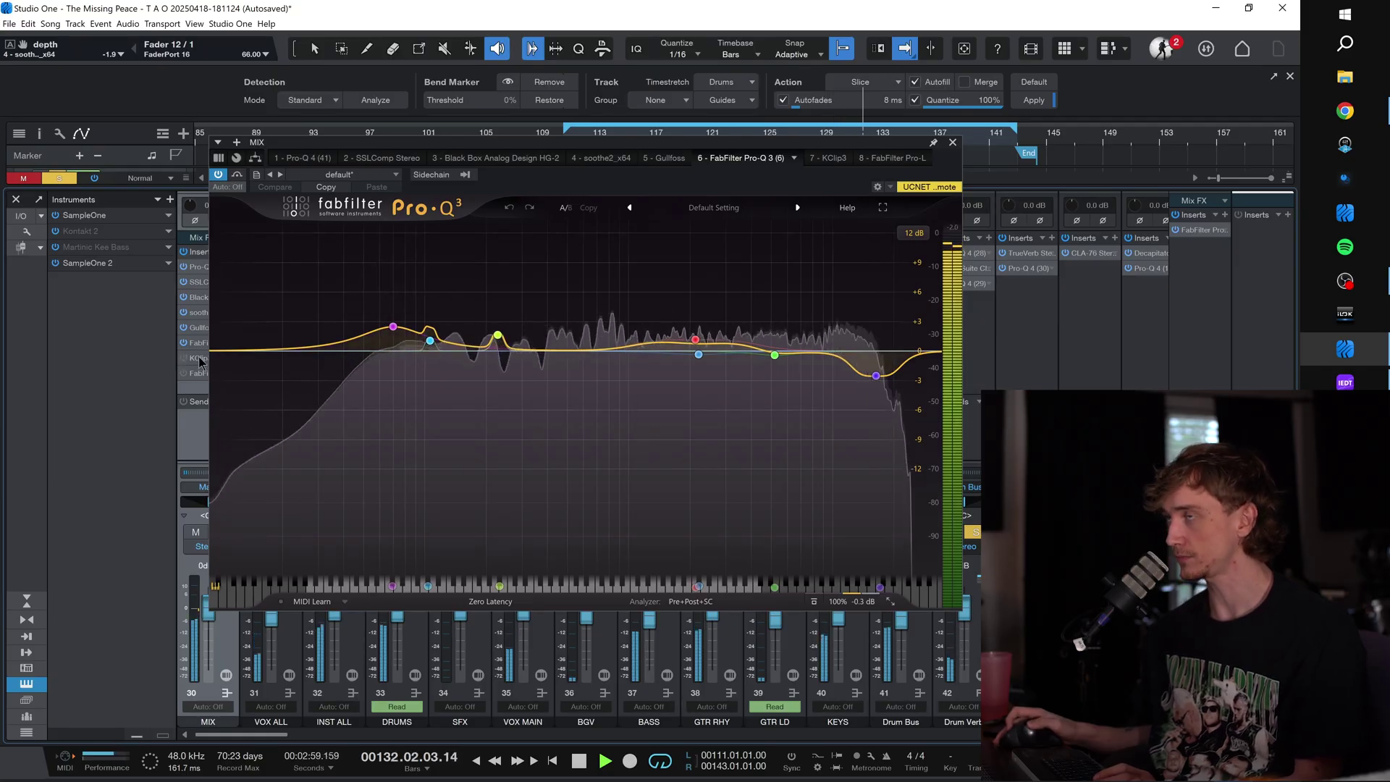
pyautogui.moveTo(695, 340)
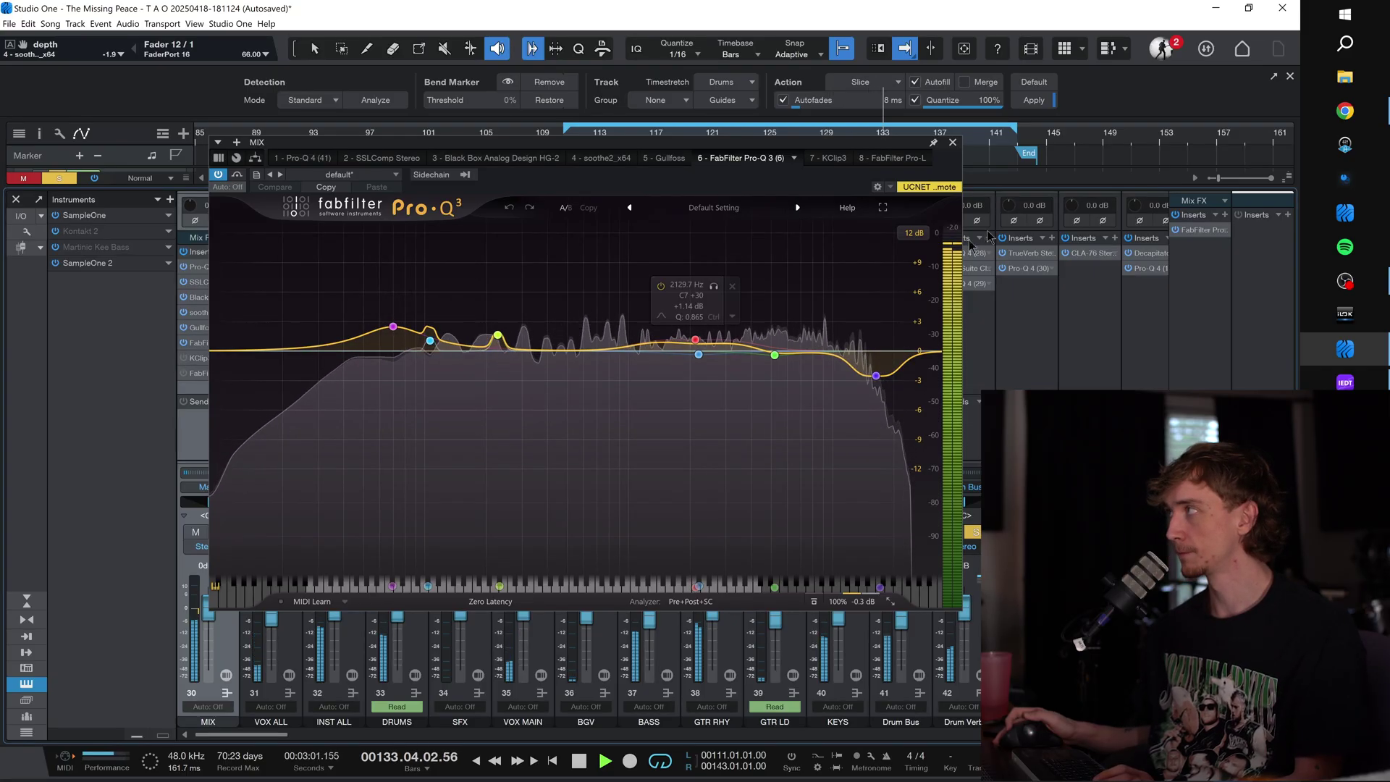
# Step: Switch to the Remote camera app, check the camera status, and minimize its window
pyautogui.hotkey('alt', 'Tab')
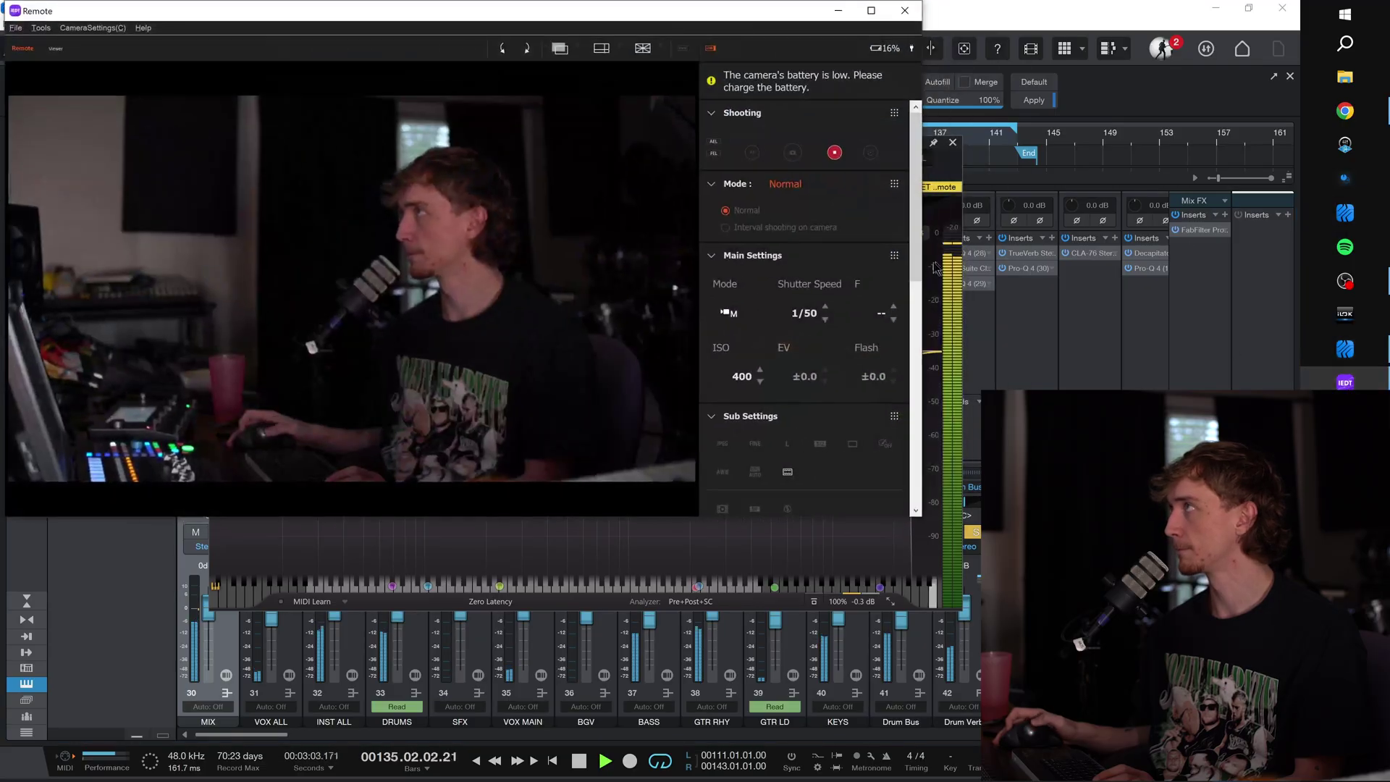
pyautogui.click(837, 13)
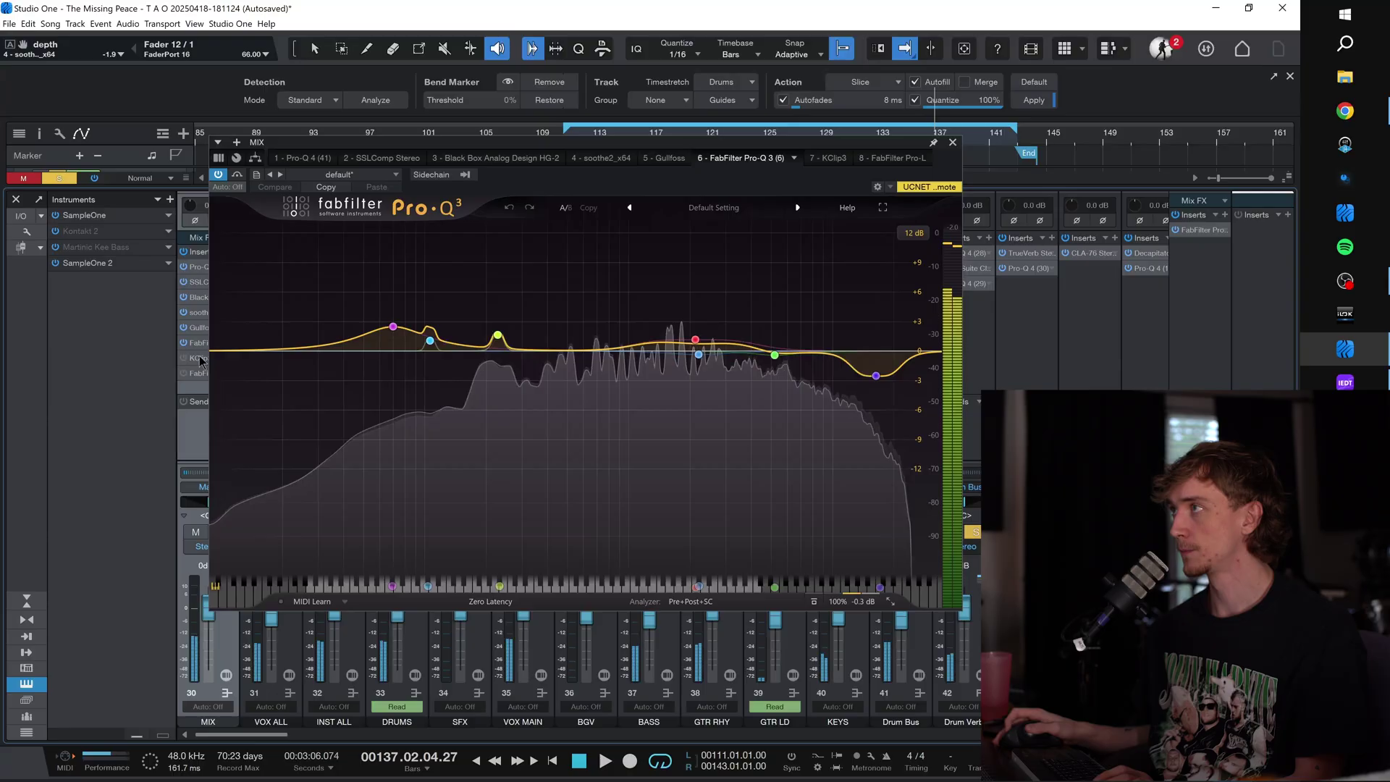
# Step: Enable the KClip 3 on the MIX bus during playback and check its clipped amount and loudness meters
pyautogui.hotkey('ctrl', 'Tab')
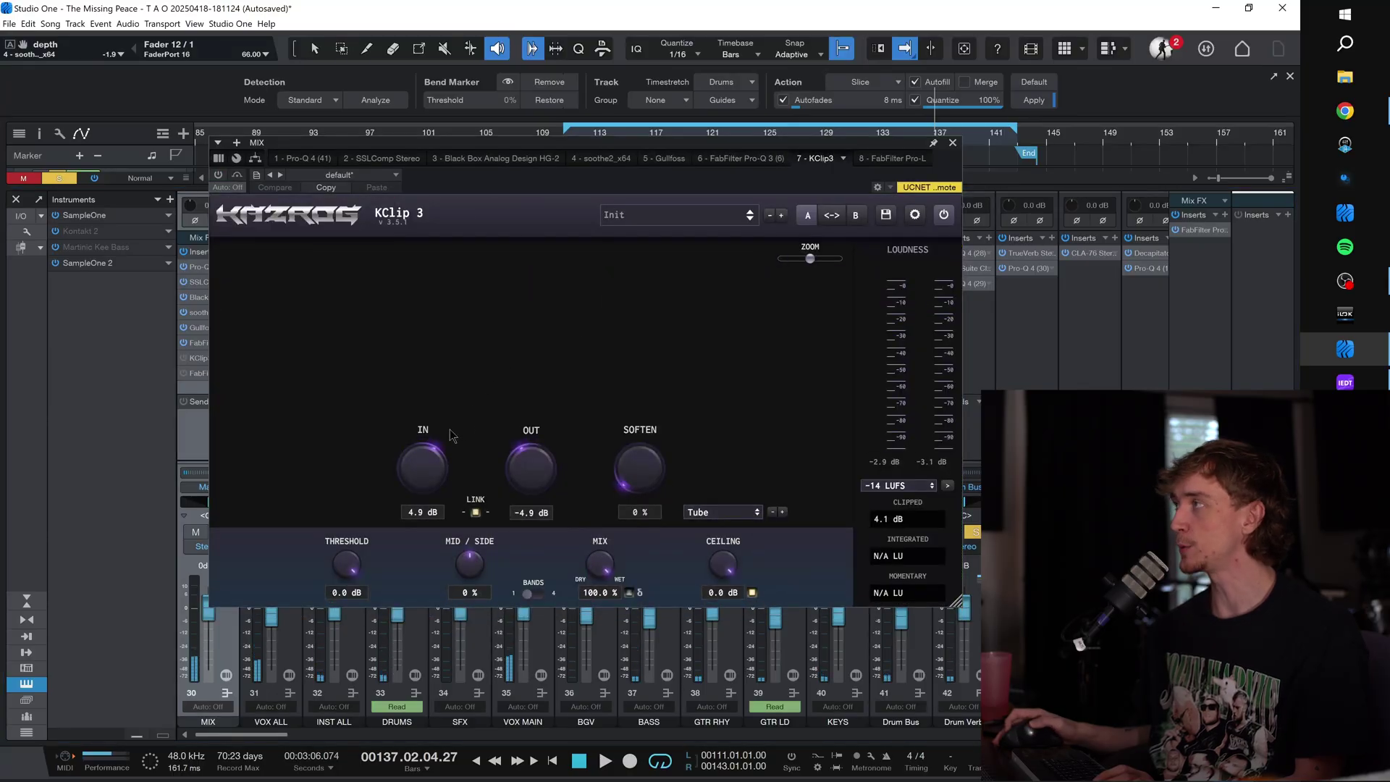
pyautogui.press('space')
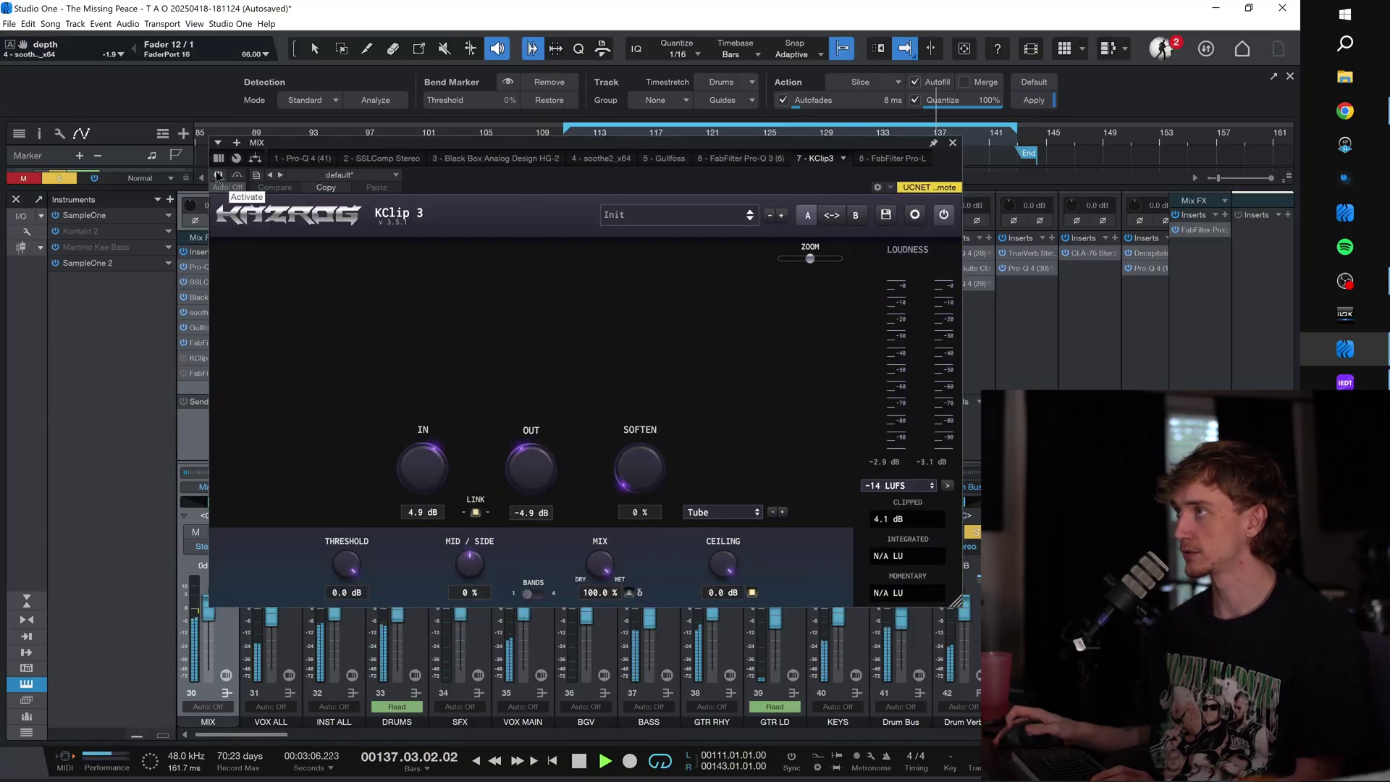
pyautogui.click(218, 175)
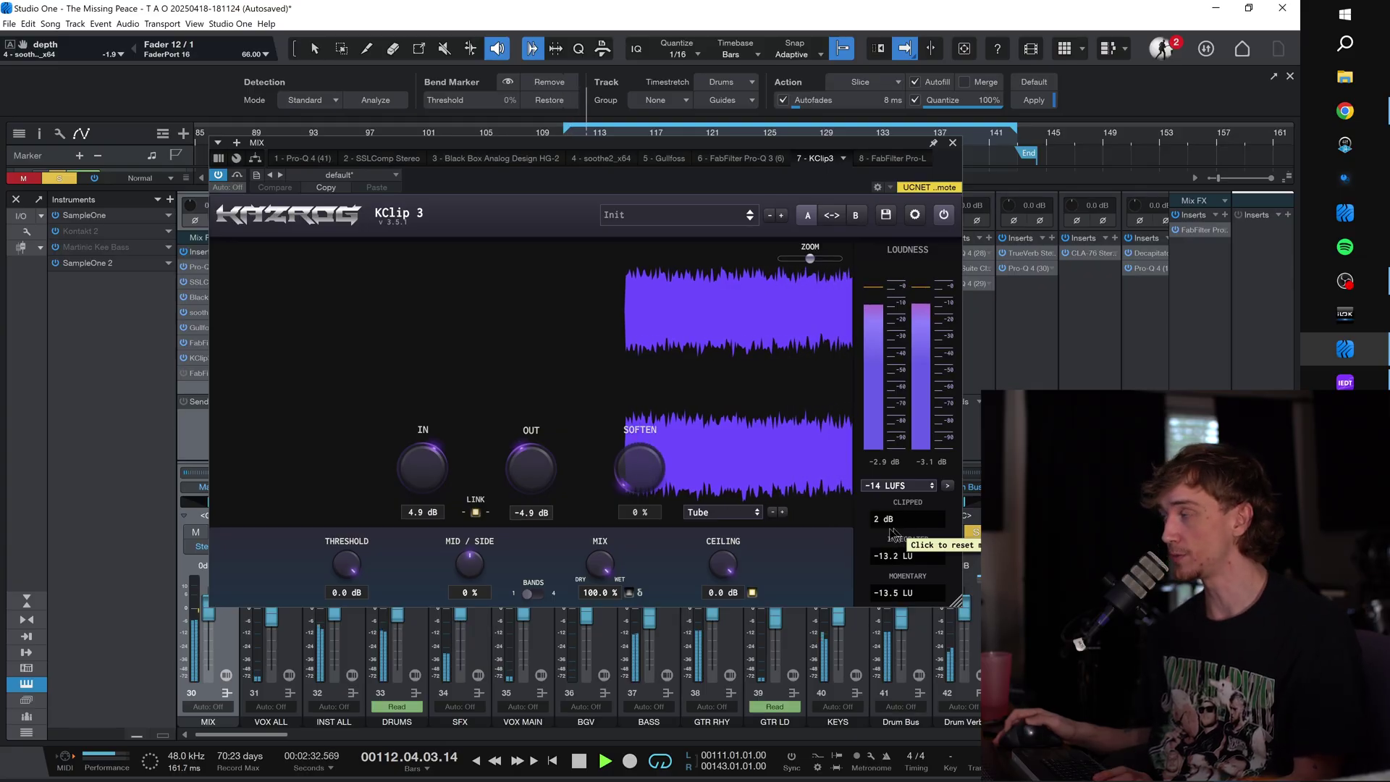
# Step: Enable the FabFilter Pro-L on the MIX bus during playback, check its limiting display, and close the plug-in window
pyautogui.click(220, 175)
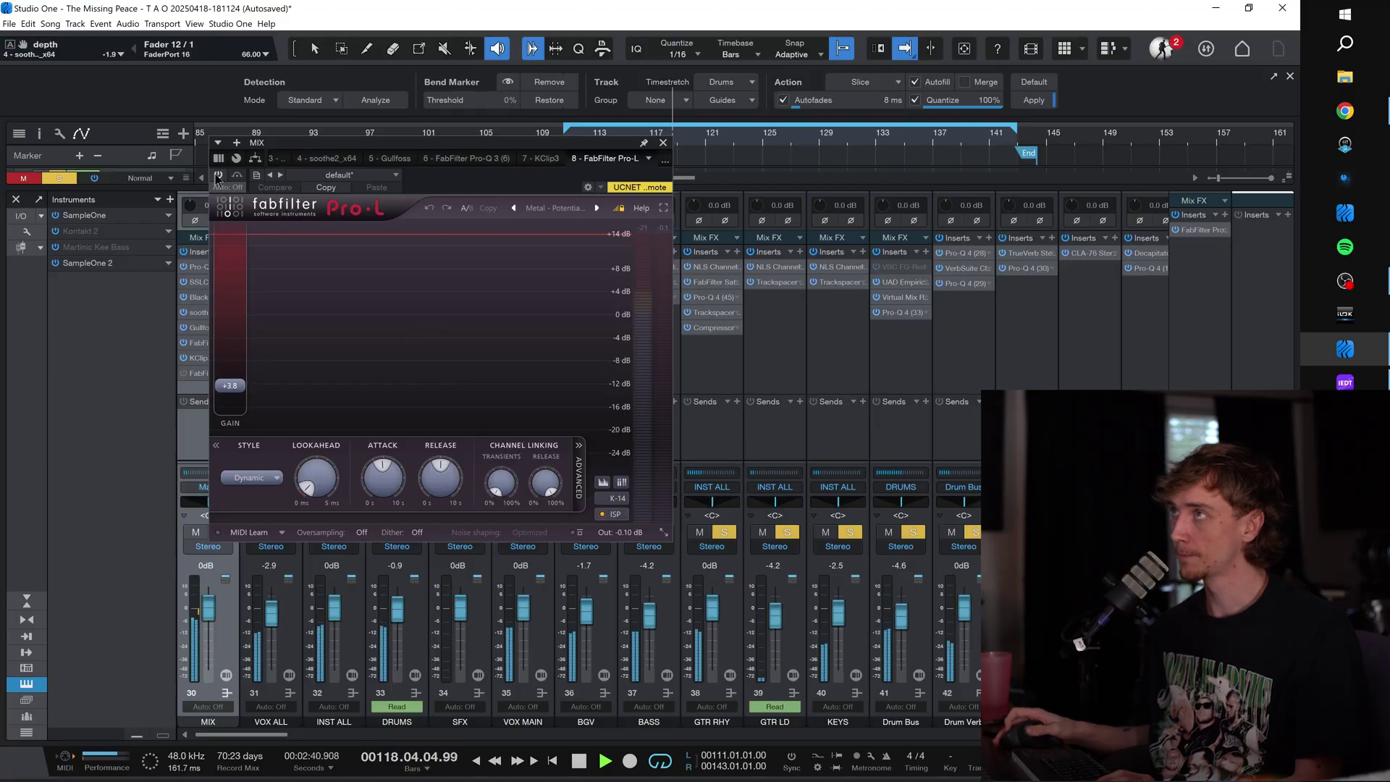
pyautogui.click(217, 176)
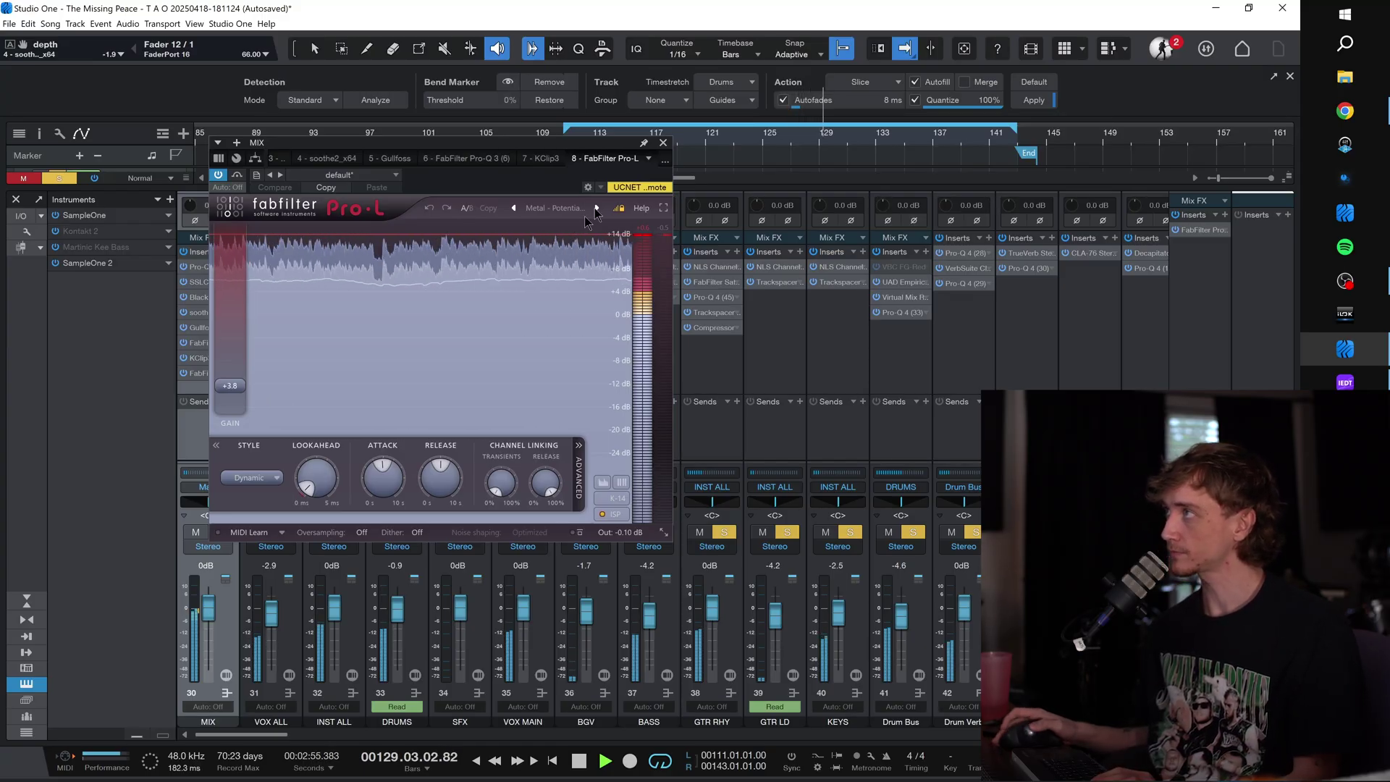
pyautogui.click(663, 143)
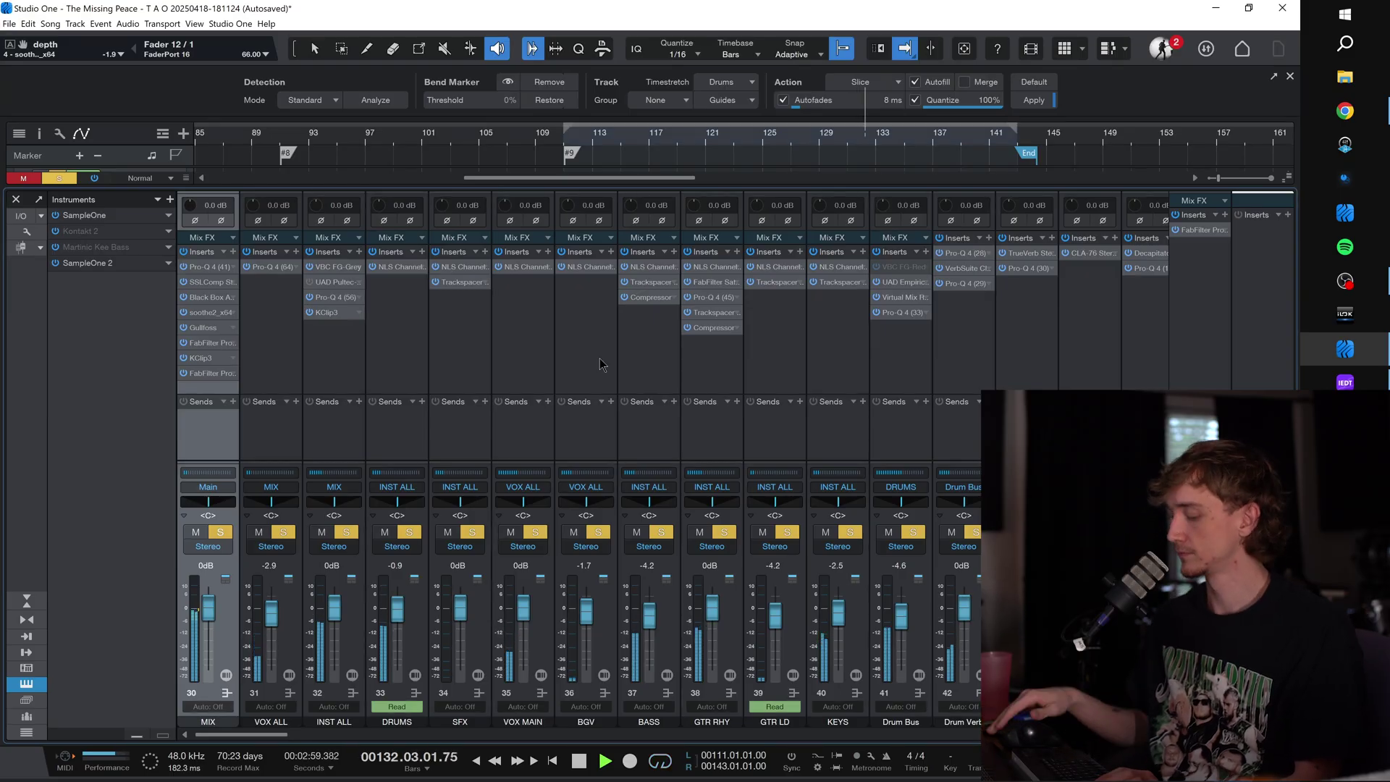
# Step: Hide the mixer console and look through the arrangement from the drum tracks down to the reference mix tracks at the end
pyautogui.press('F3')
pyautogui.scroll(-4, 598, 138)
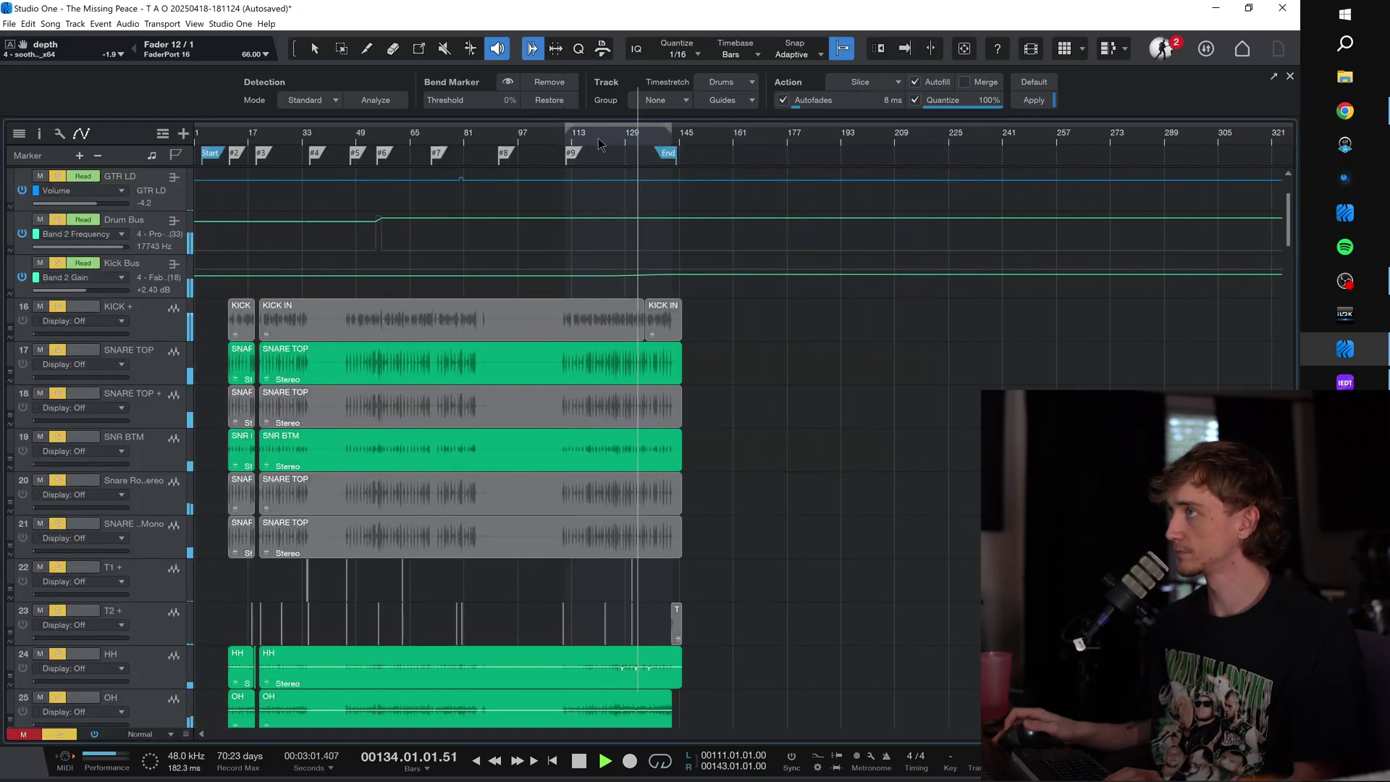
pyautogui.scroll(-3, 604, 374)
pyautogui.scroll(-3, 588, 420)
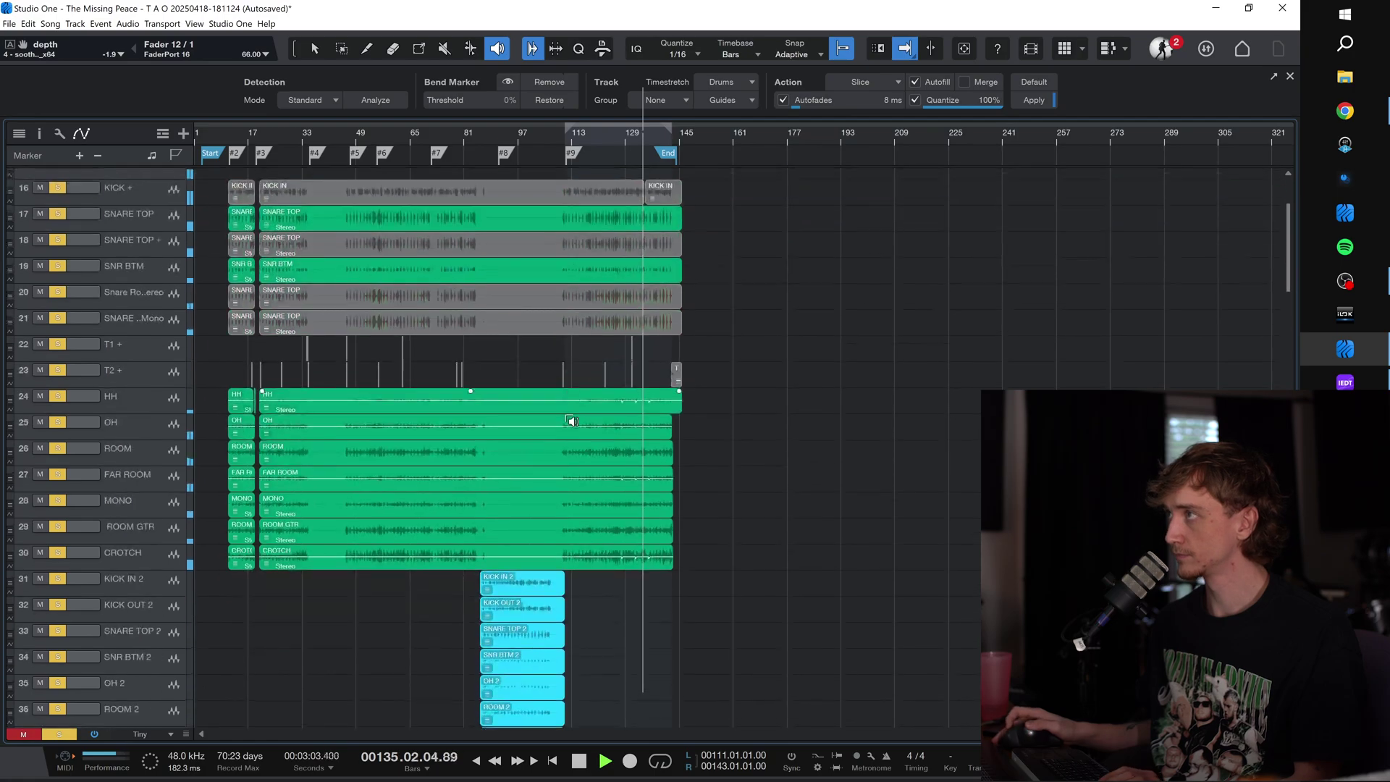
pyautogui.scroll(-10, 572, 421)
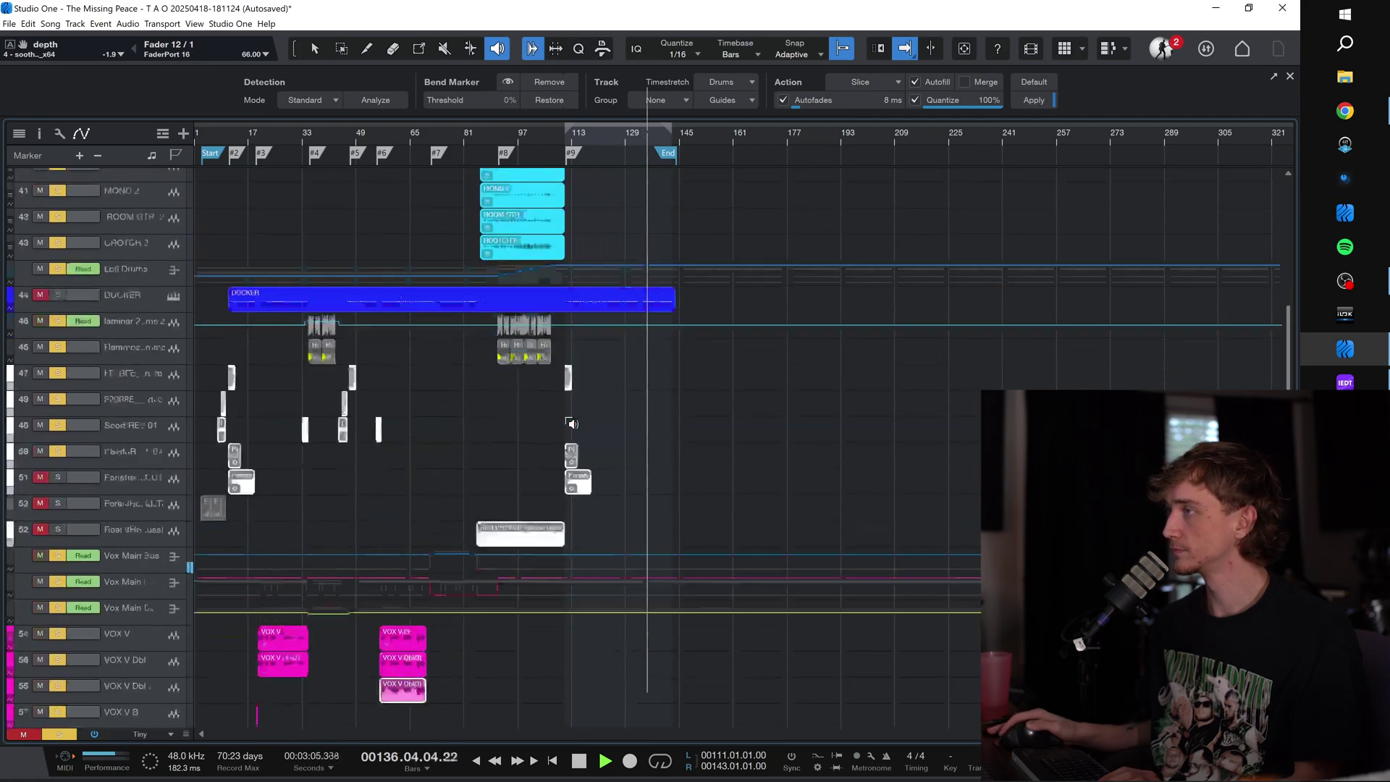
pyautogui.scroll(-10, 571, 423)
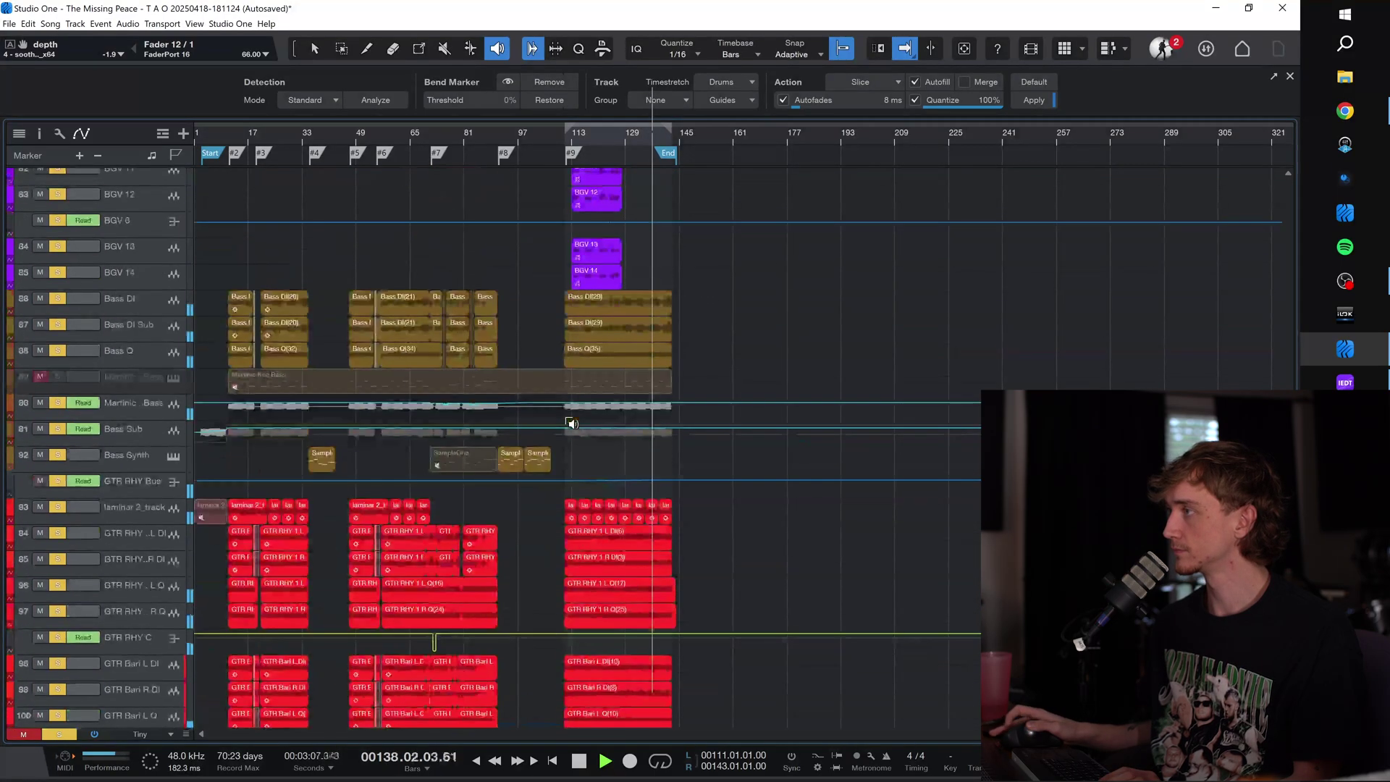
pyautogui.scroll(-10, 572, 423)
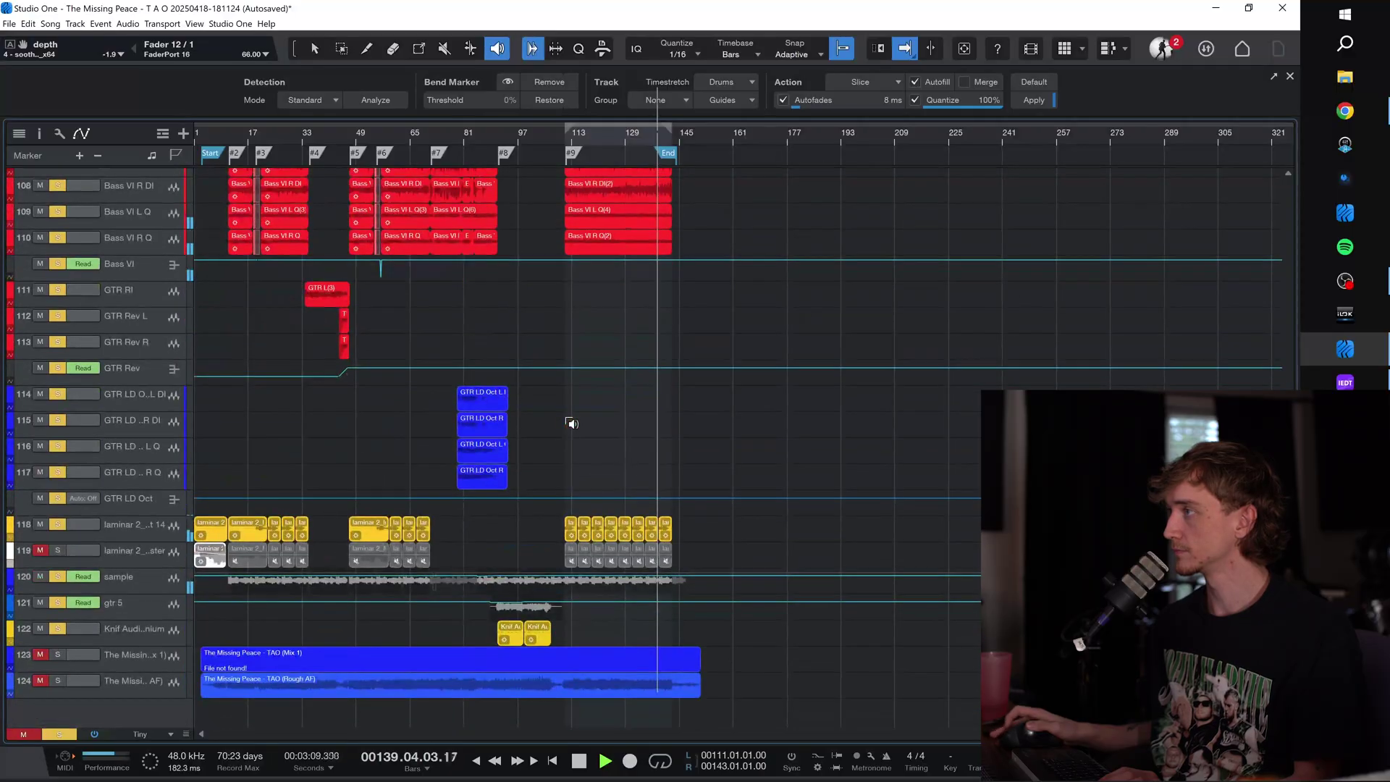